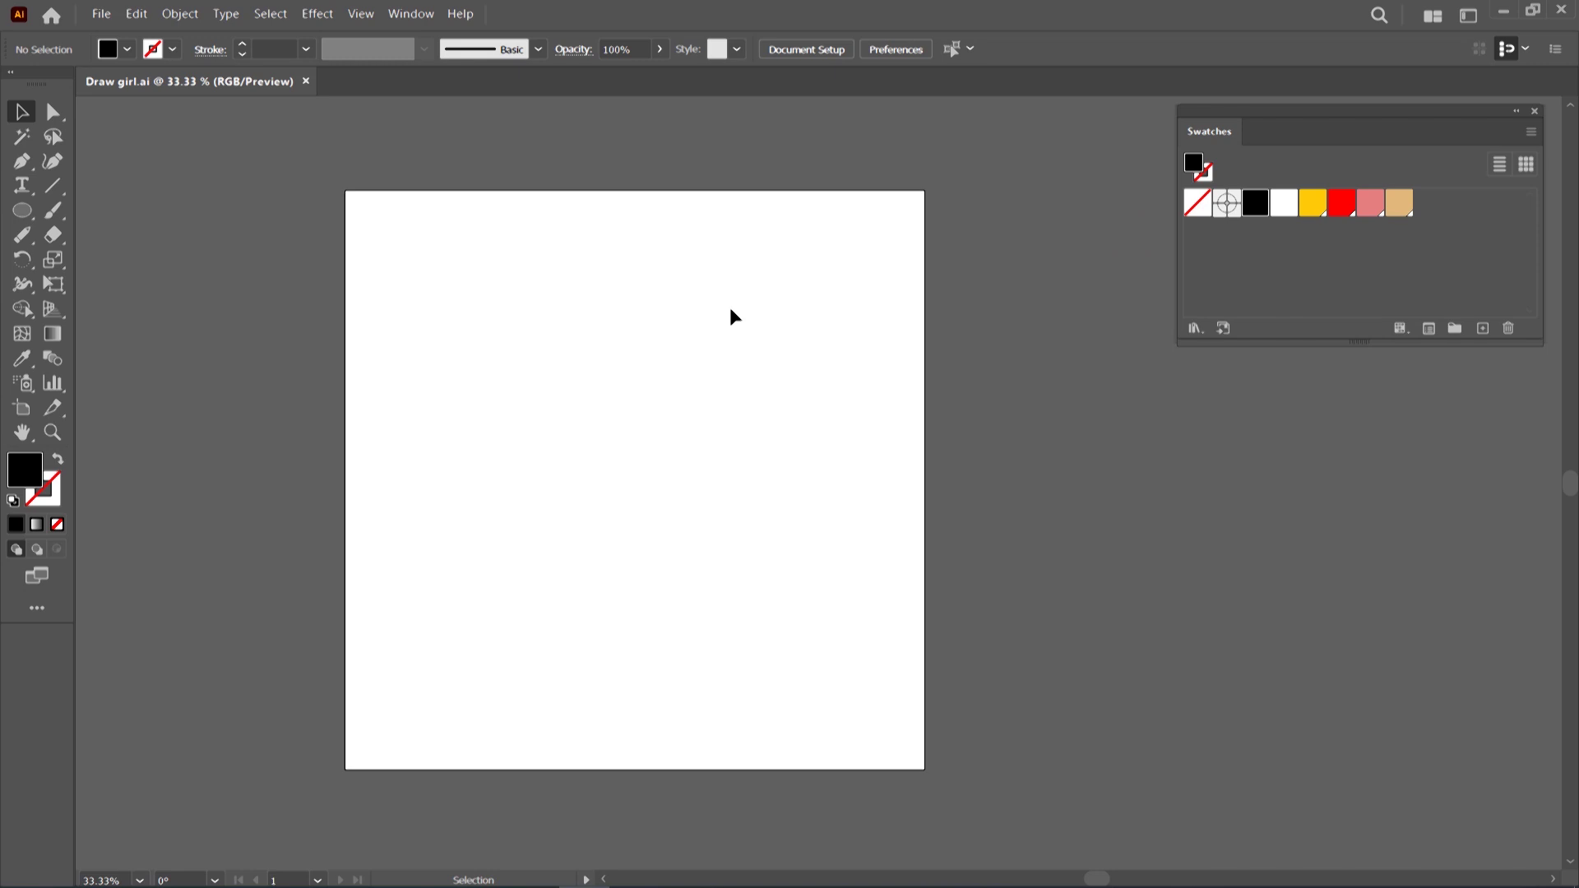
Set a black stroke with no fill, pick the Paintbrush, and show the Brushes panel
{"action": "left_click", "coordinate": [55, 462]}
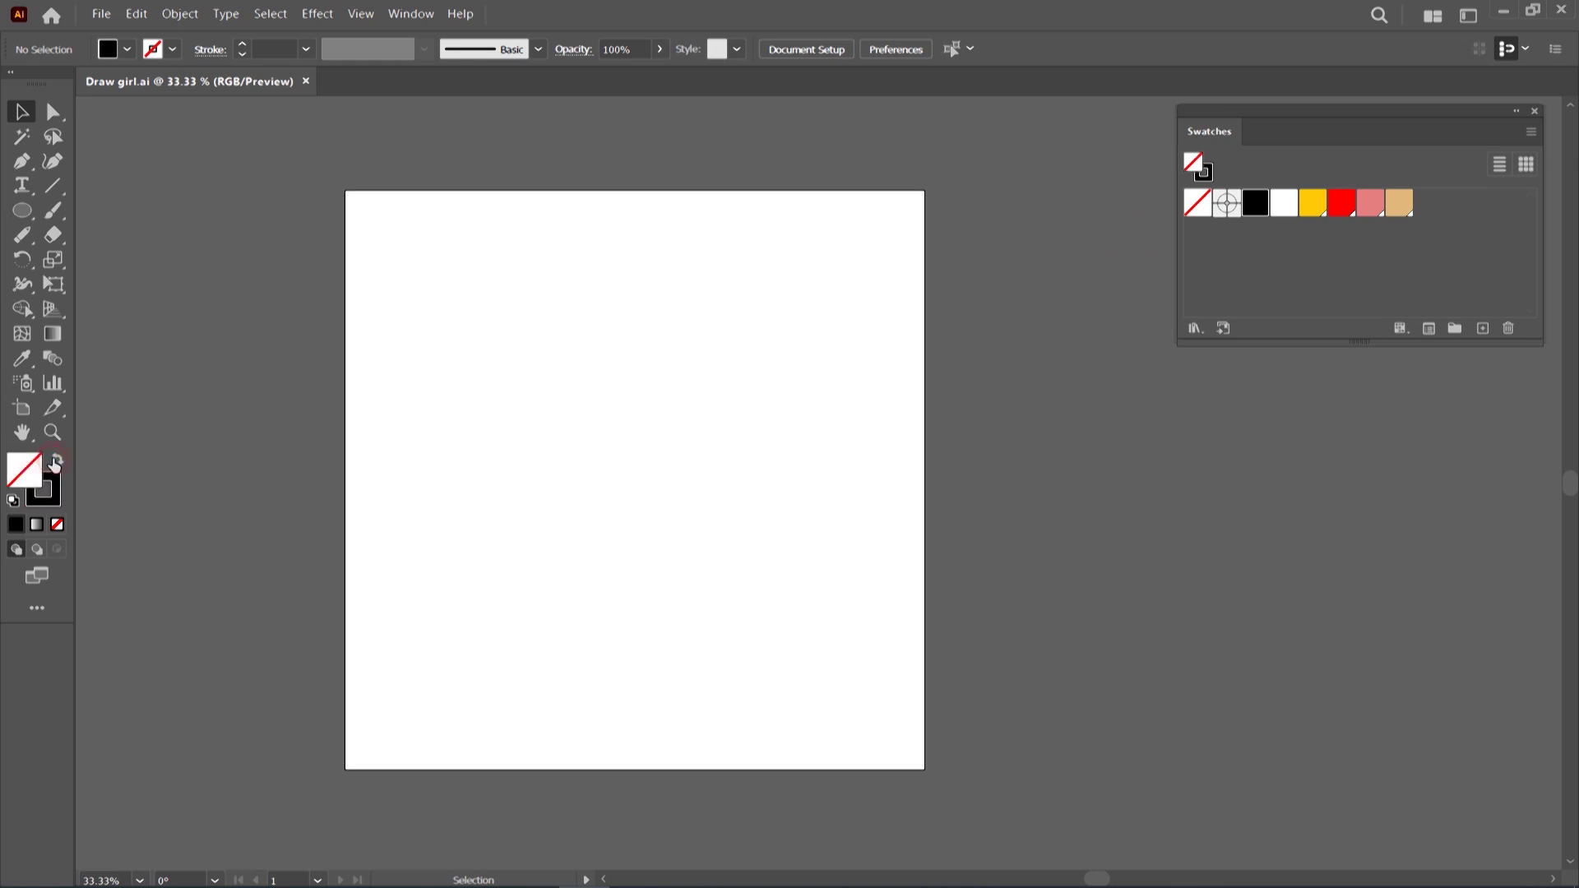
{"action": "left_click", "coordinate": [54, 212]}
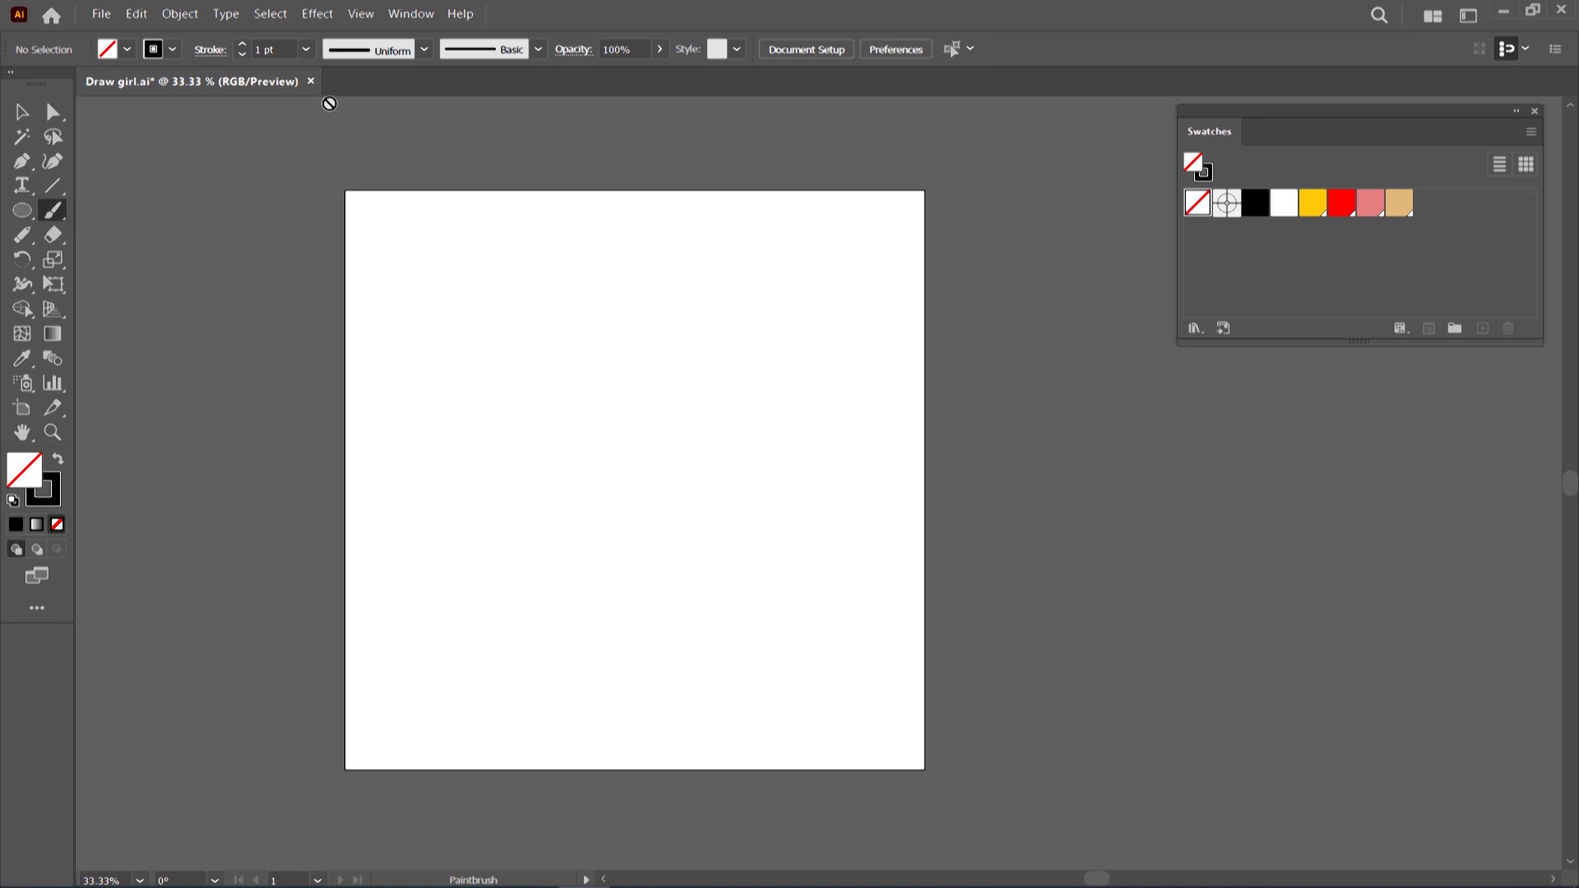
{"action": "left_click", "coordinate": [411, 14]}
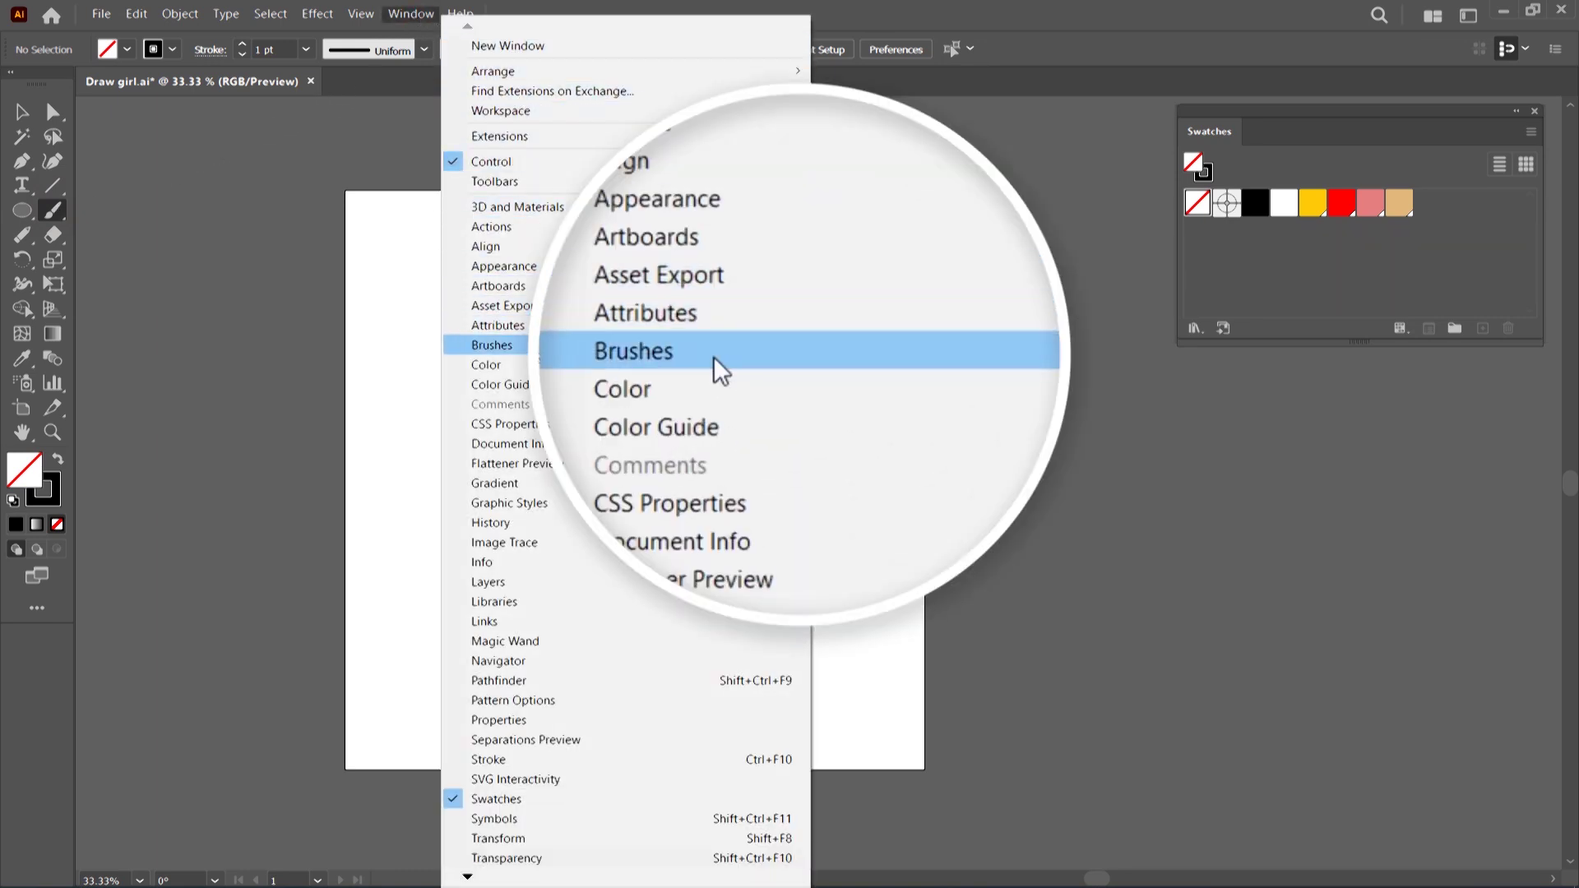
{"action": "left_click", "coordinate": [533, 349]}
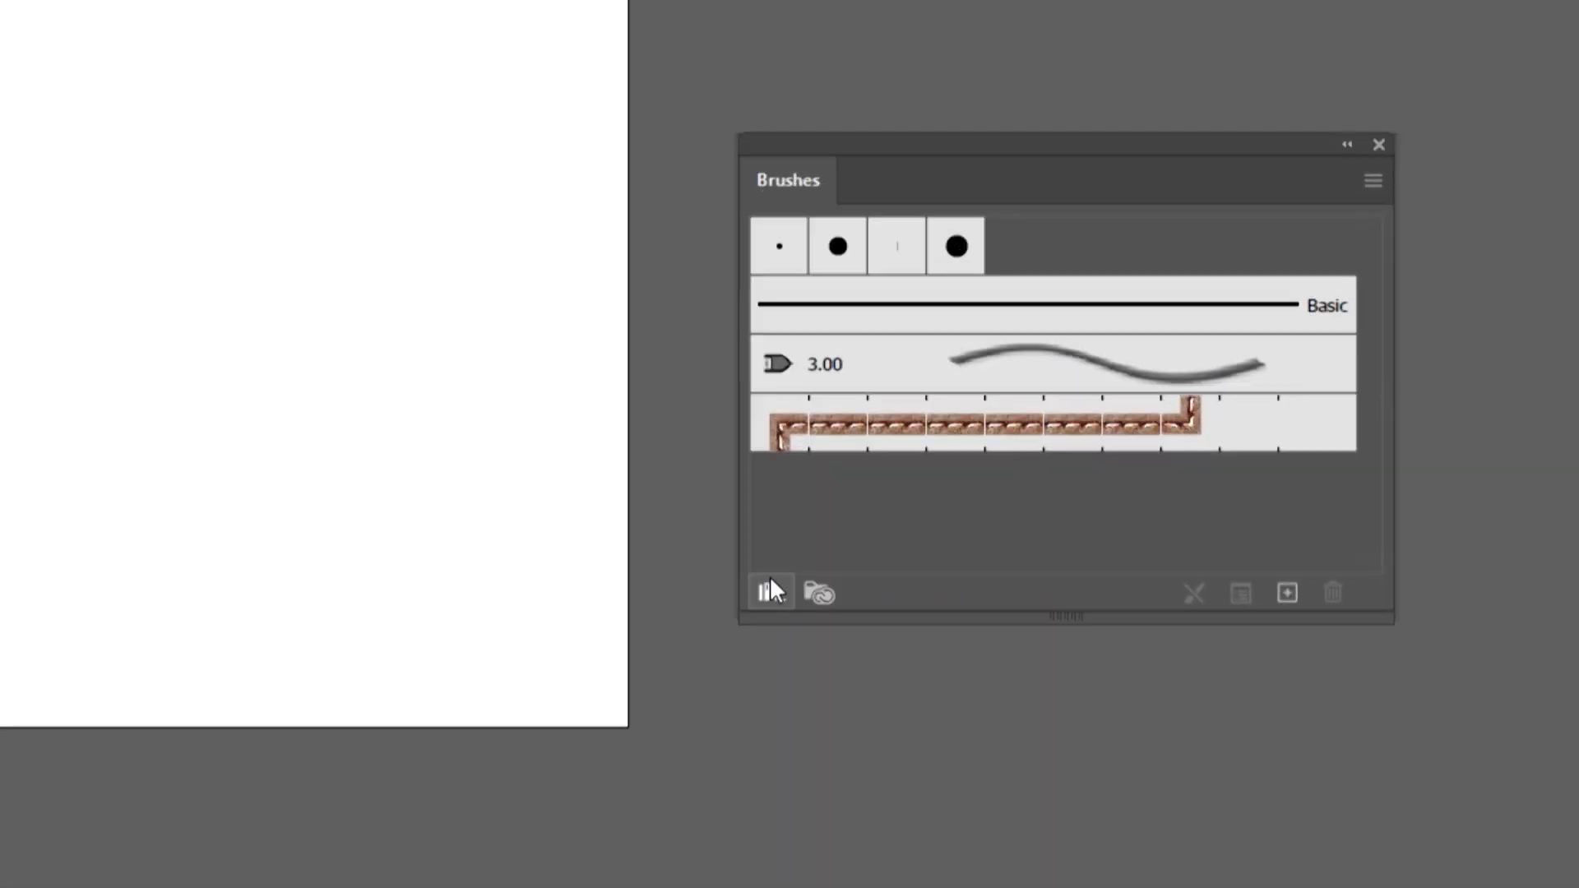
Load the Artistic_ChalkCharcoalPencil brush library, dock and enlarge it, and zoom in
{"action": "left_click", "coordinate": [1007, 691]}
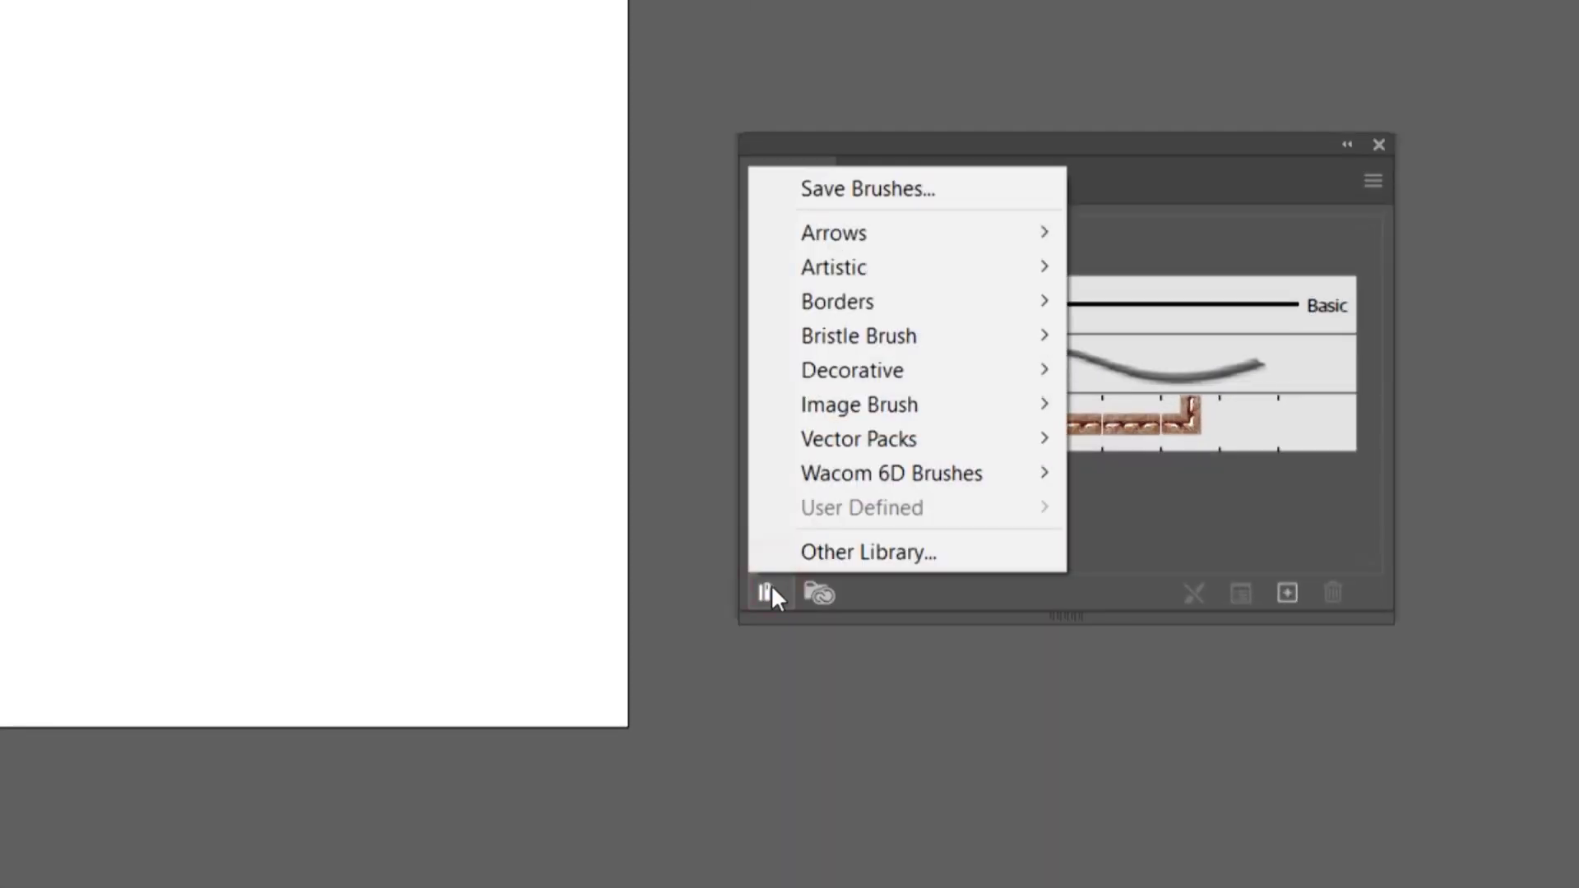
{"action": "mouse_move", "coordinate": [834, 268]}
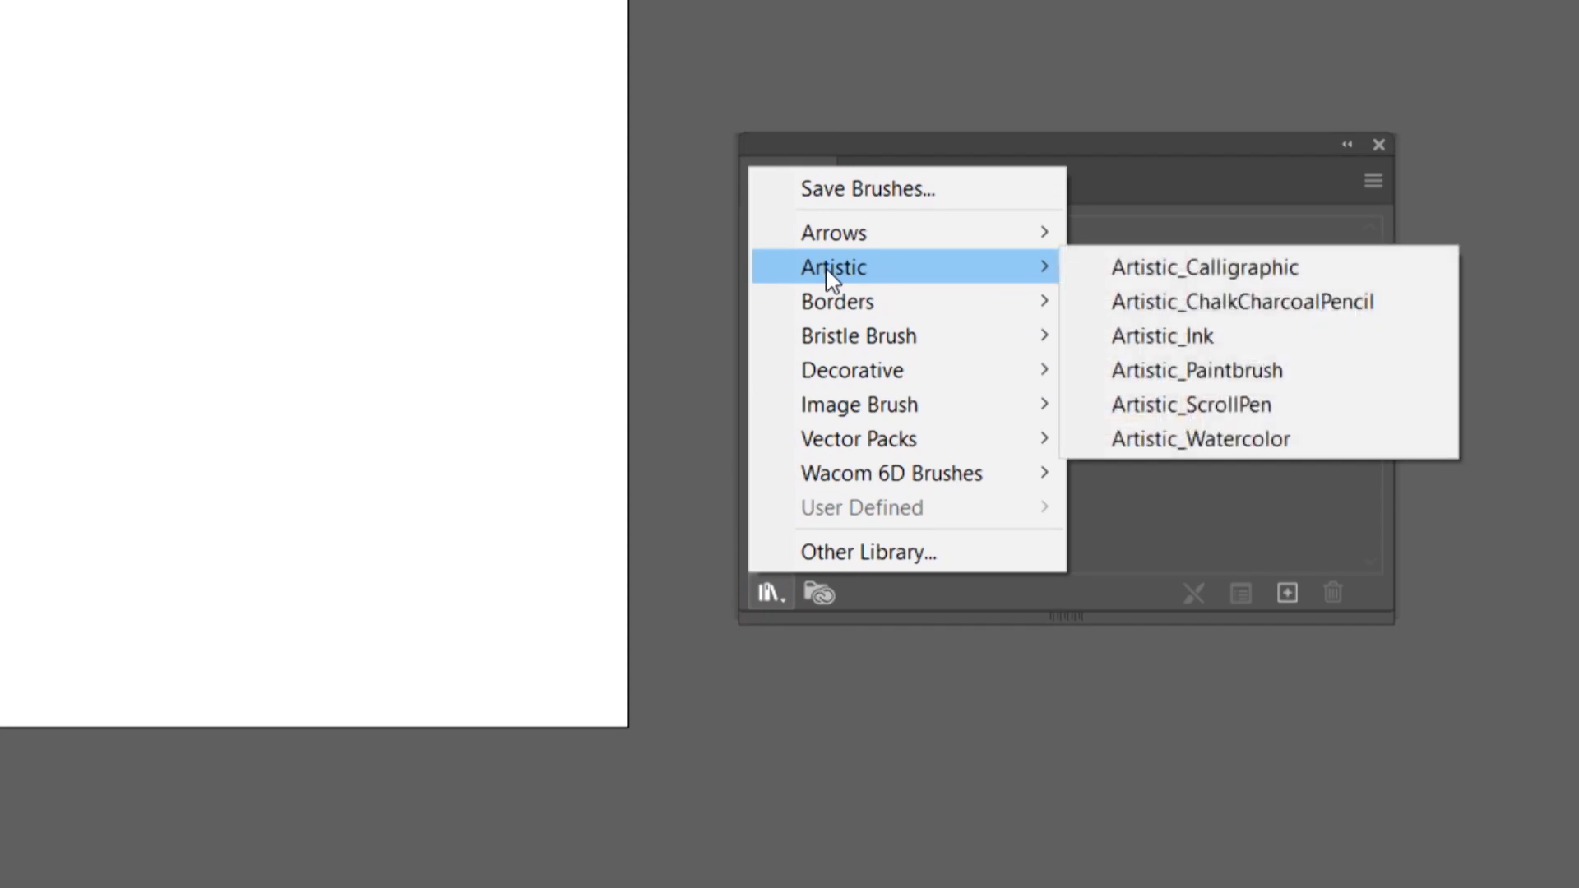
{"action": "left_click", "coordinate": [1156, 304]}
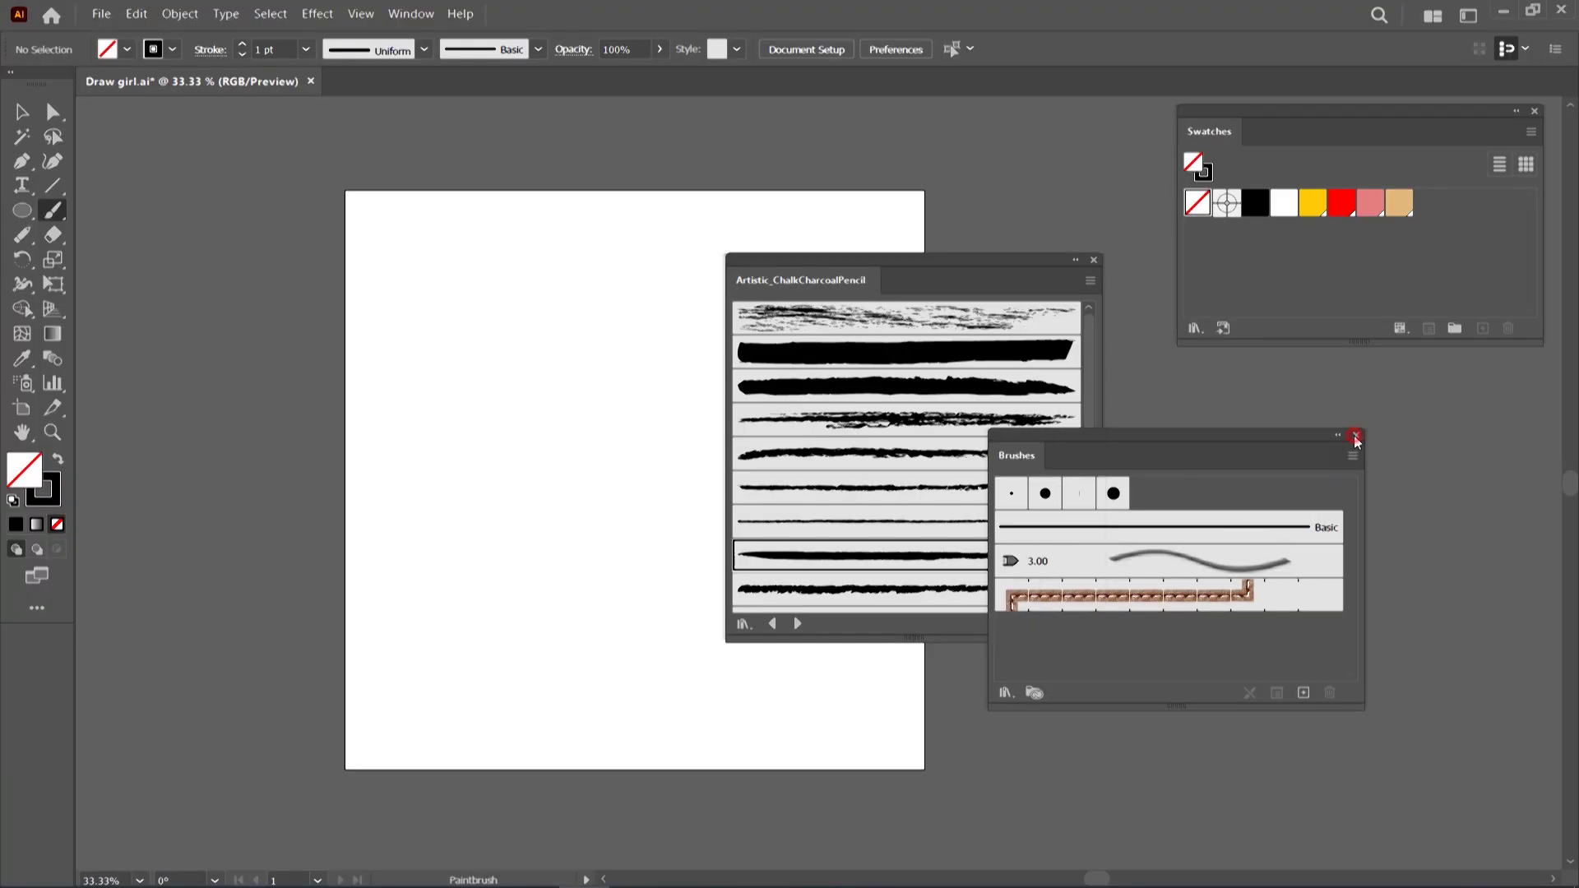
{"action": "left_click_drag", "start_coordinate": [1184, 362], "coordinate": [1119, 301]}
{"action": "left_click_drag", "start_coordinate": [994, 271], "coordinate": [1431, 345]}
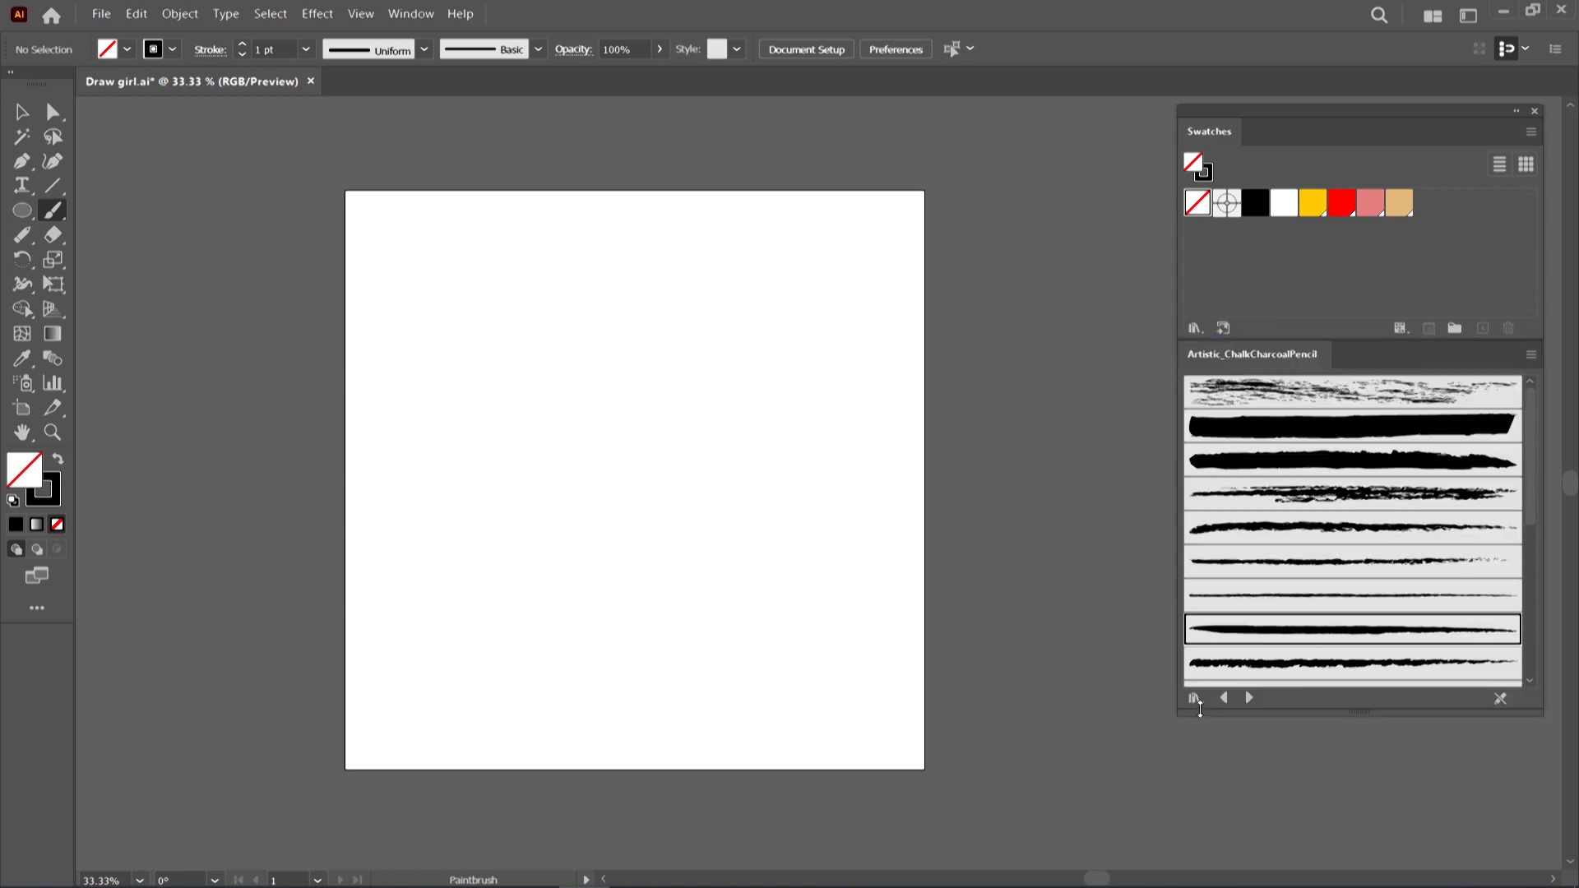
{"action": "left_click_drag", "start_coordinate": [1204, 730], "coordinate": [1210, 818]}
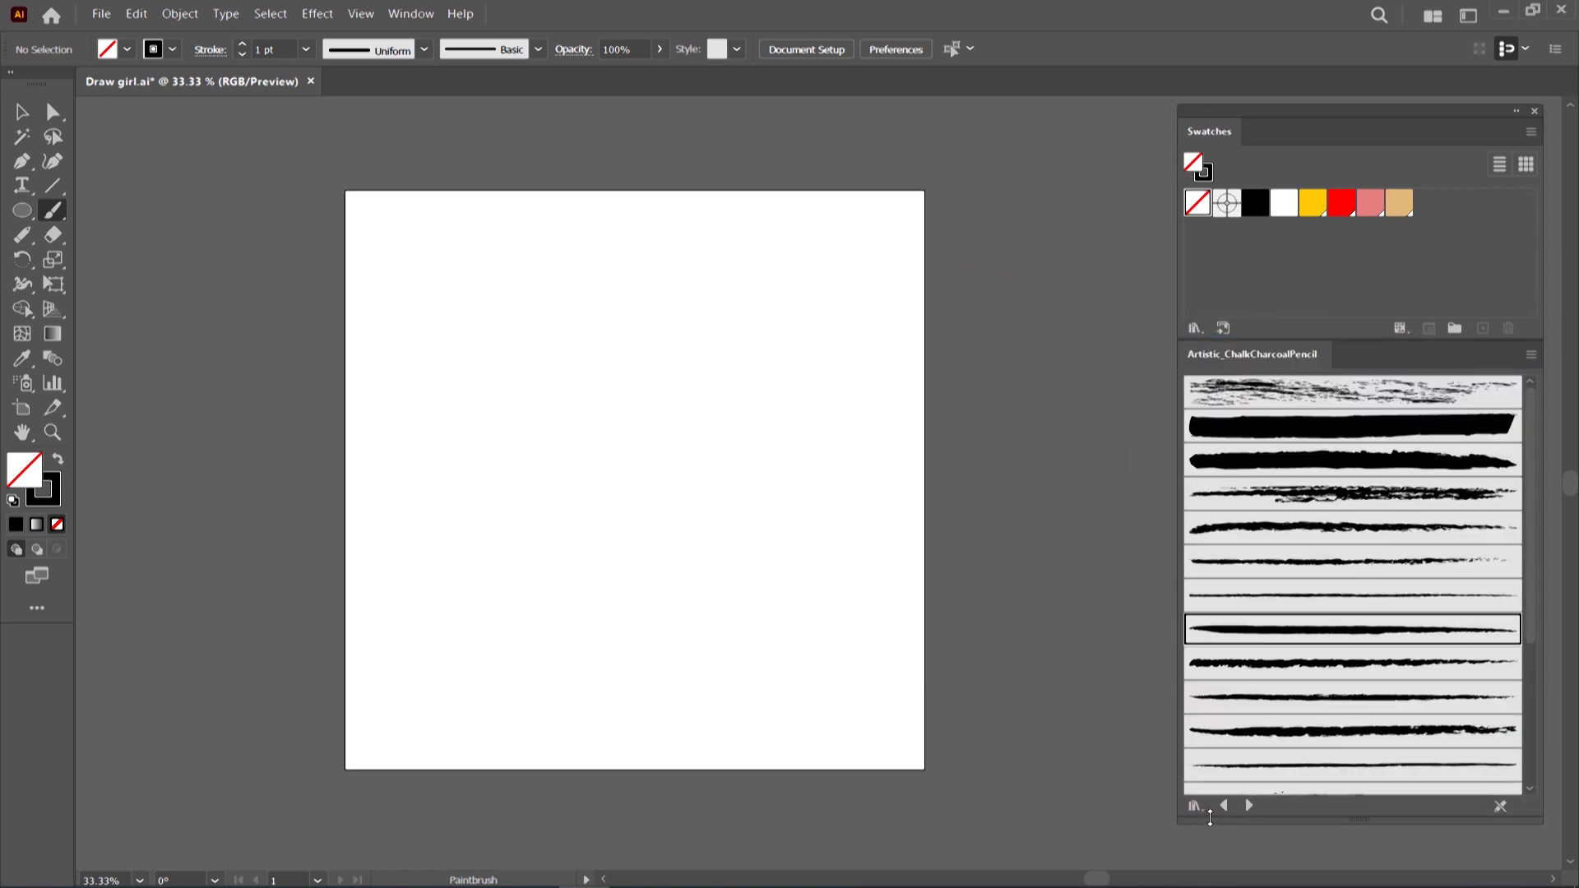
{"action": "key", "text": "ctrl+equal"}
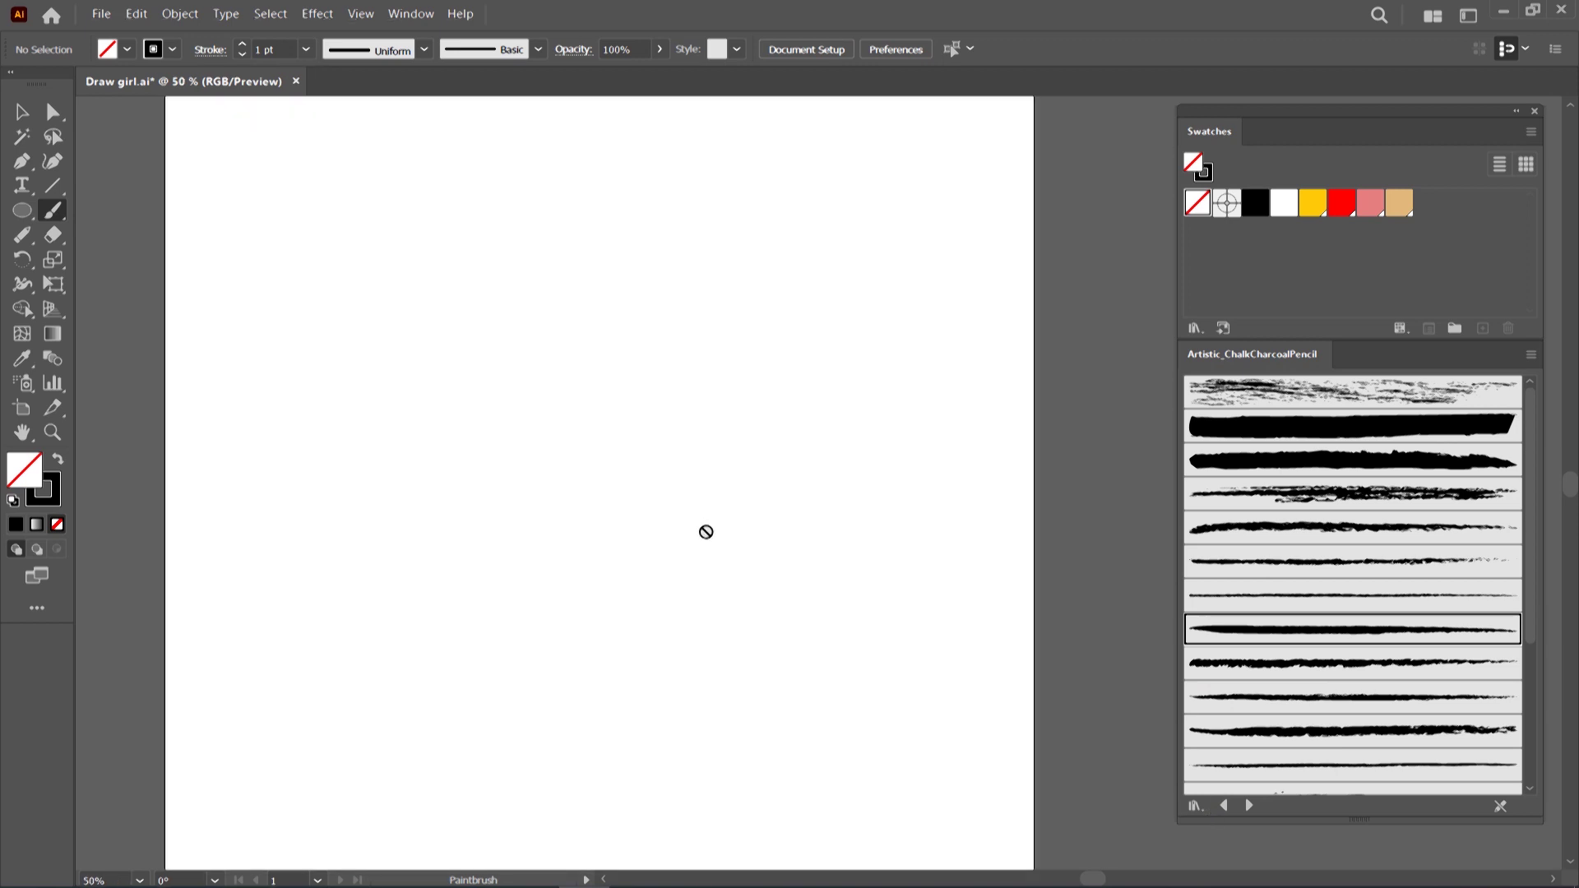
With Charcoal - Smooth, paint the long hair outline, centre parting and both fringes
{"action": "left_click", "coordinate": [1307, 632]}
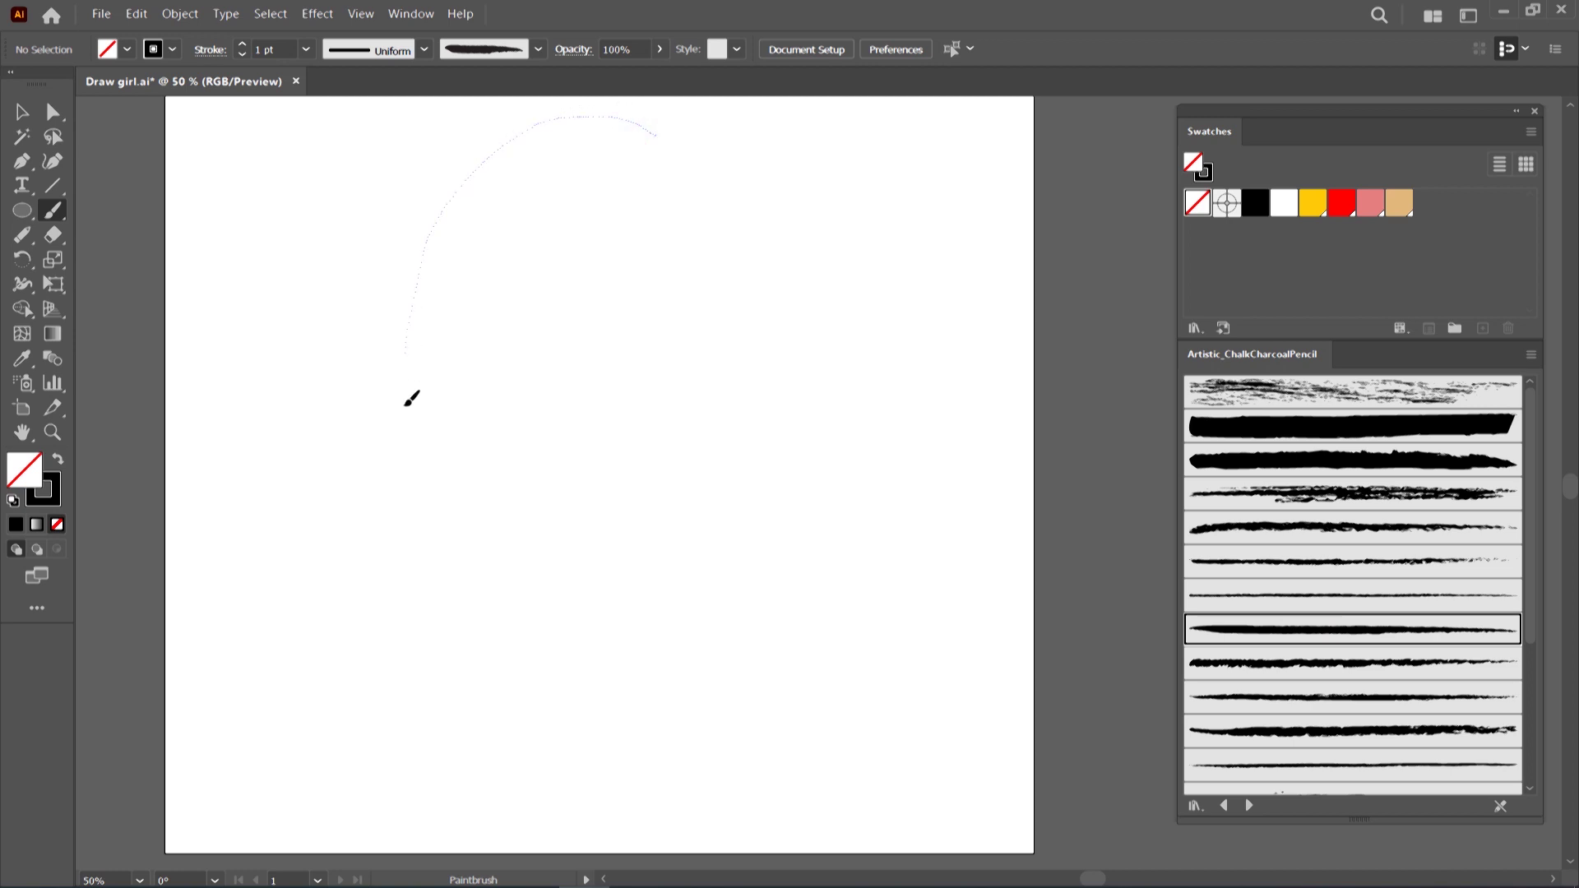
{"action": "left_click_drag", "start_coordinate": [339, 826], "coordinate": [355, 833]}
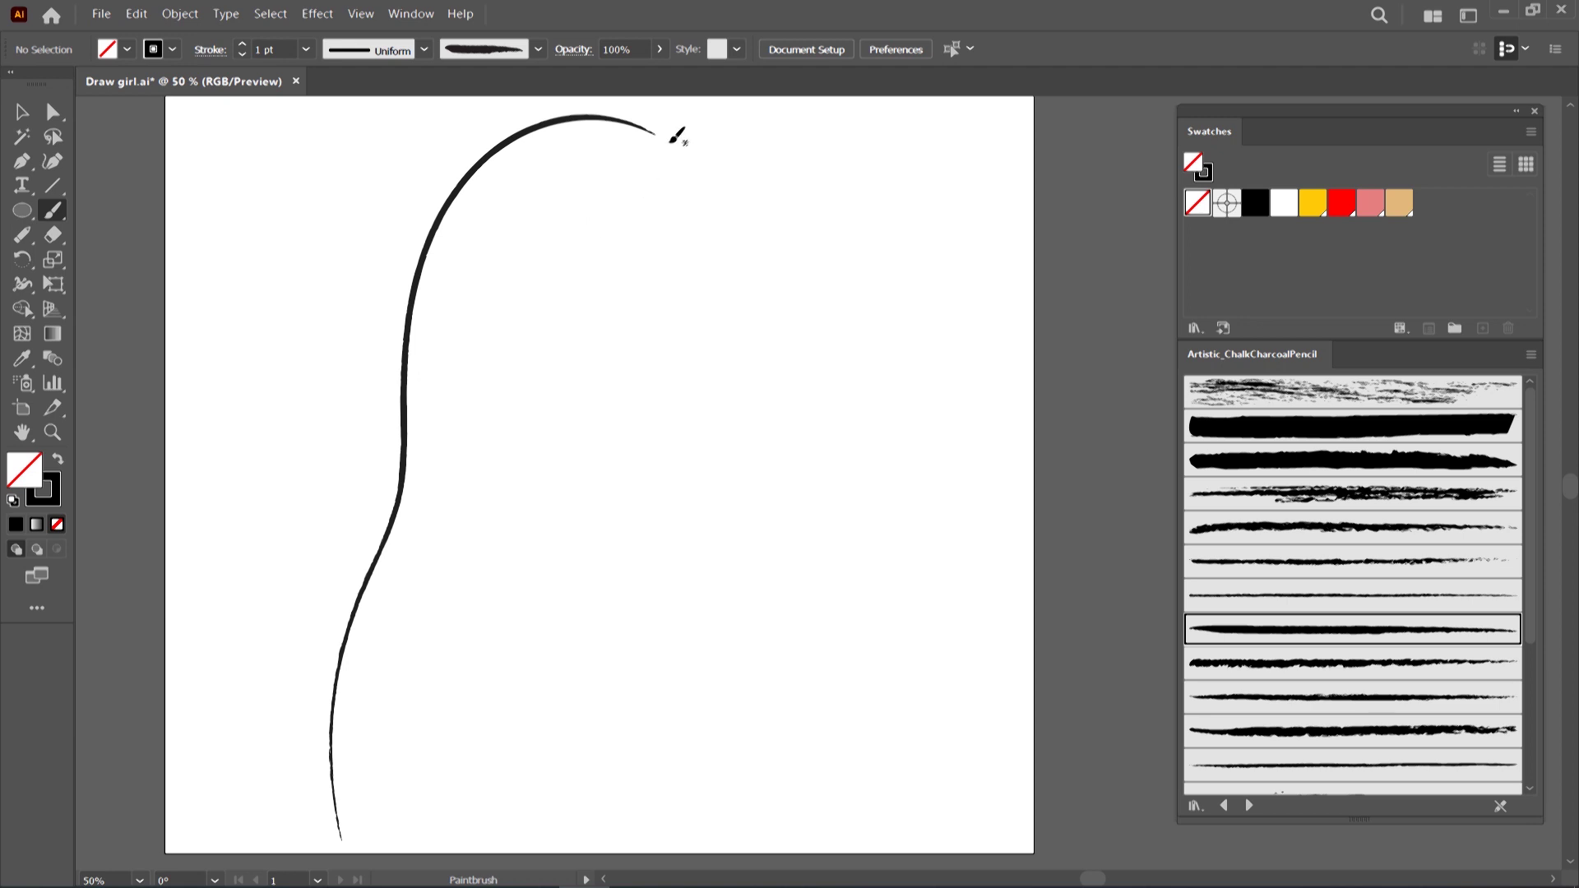
{"action": "left_click_drag", "start_coordinate": [662, 138], "coordinate": [792, 410]}
{"action": "left_click_drag", "start_coordinate": [802, 823], "coordinate": [810, 831]}
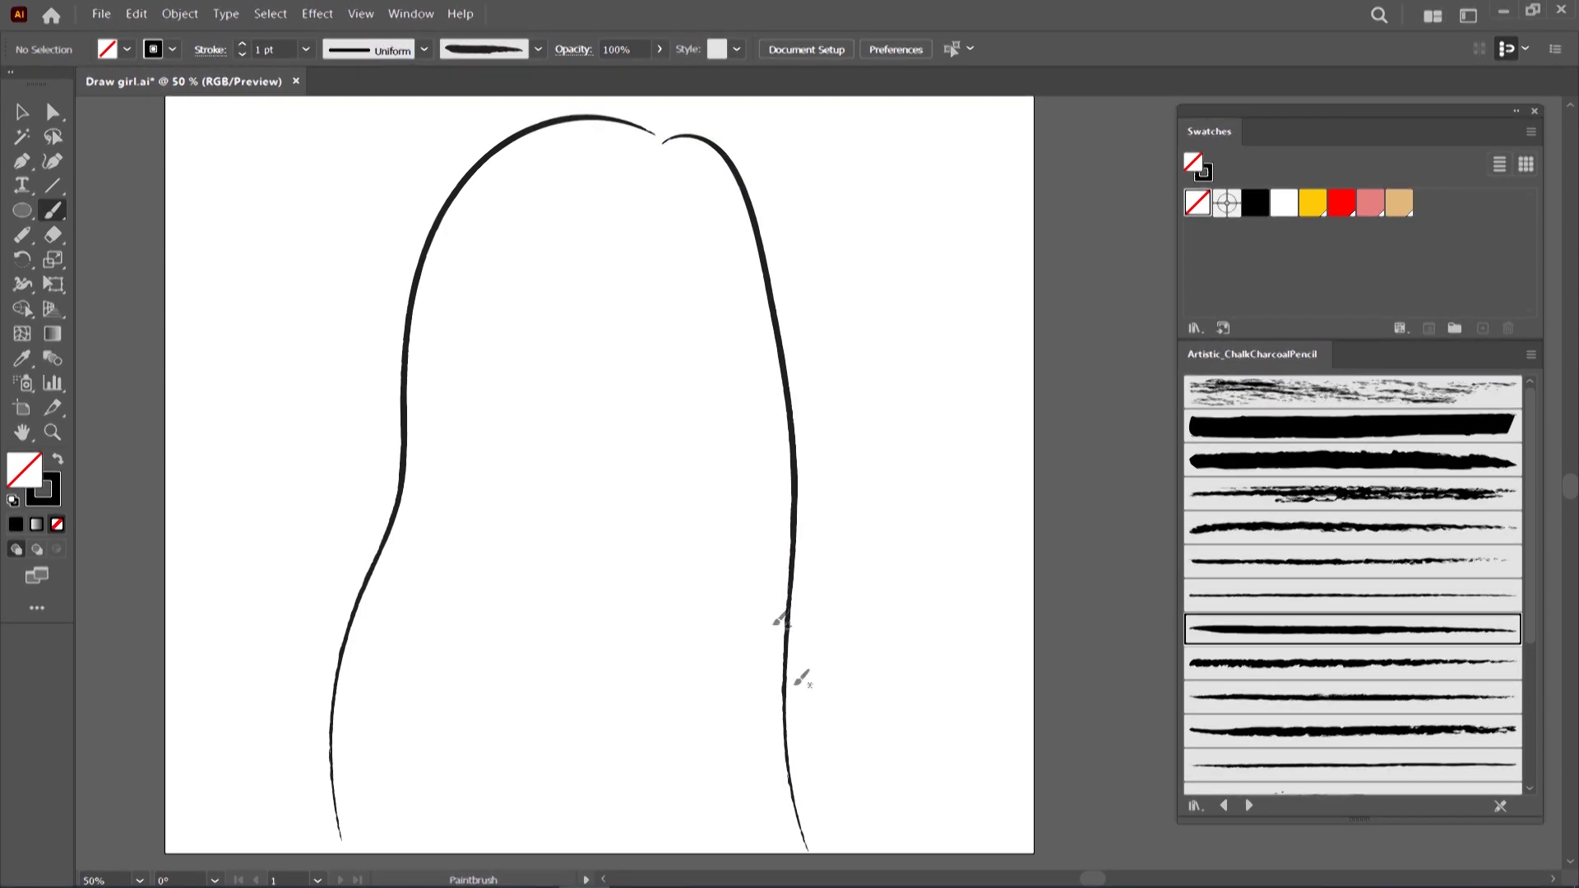
{"action": "left_click_drag", "start_coordinate": [648, 149], "coordinate": [635, 205]}
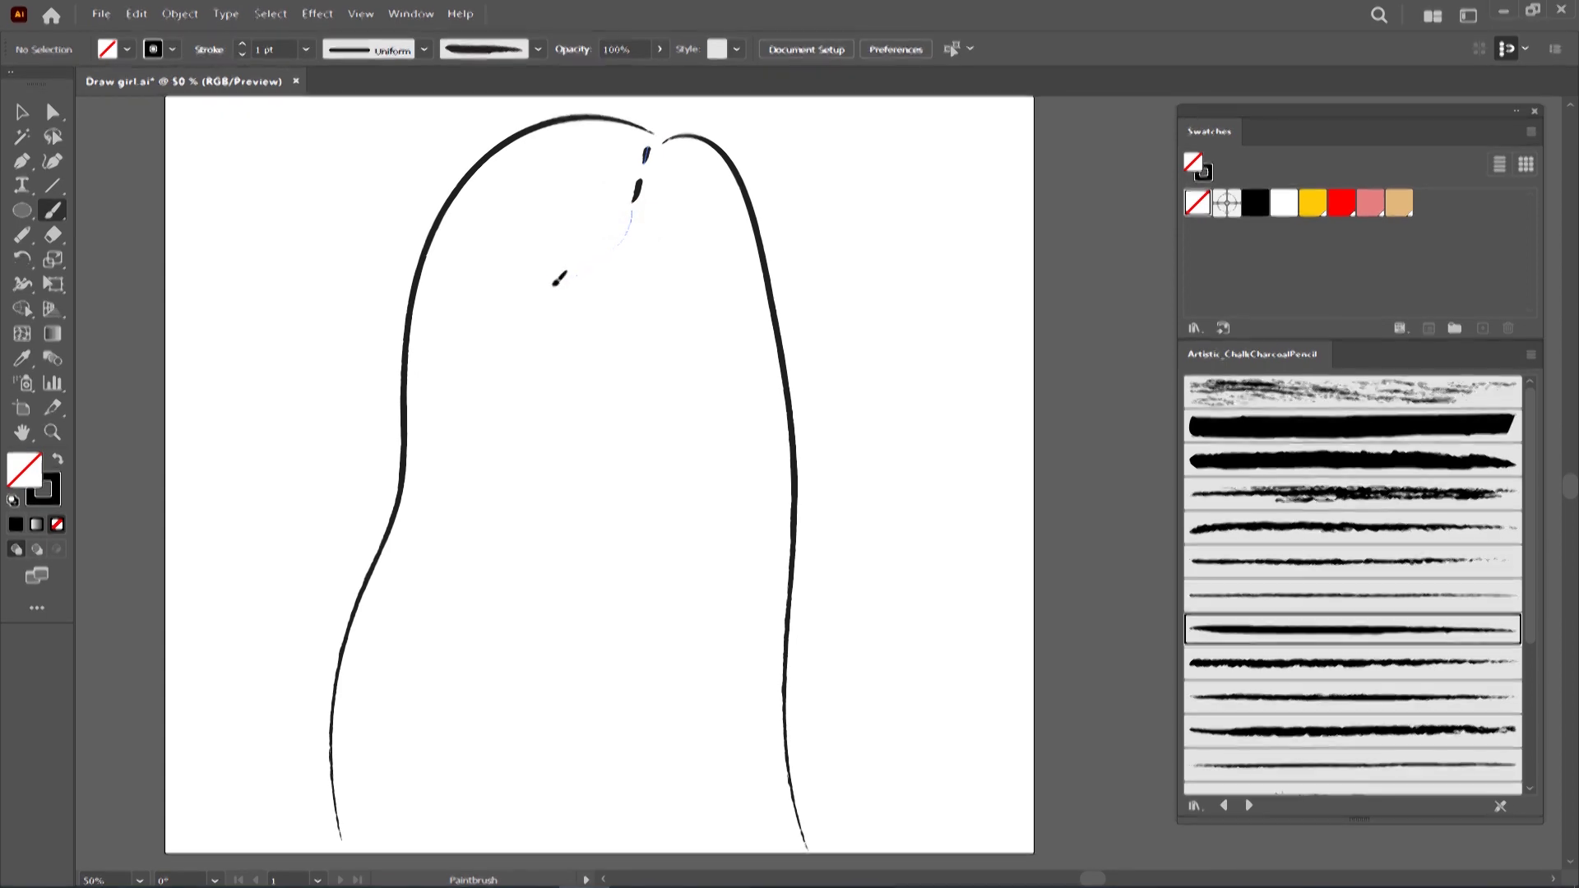
{"action": "left_click_drag", "start_coordinate": [558, 280], "coordinate": [501, 330]}
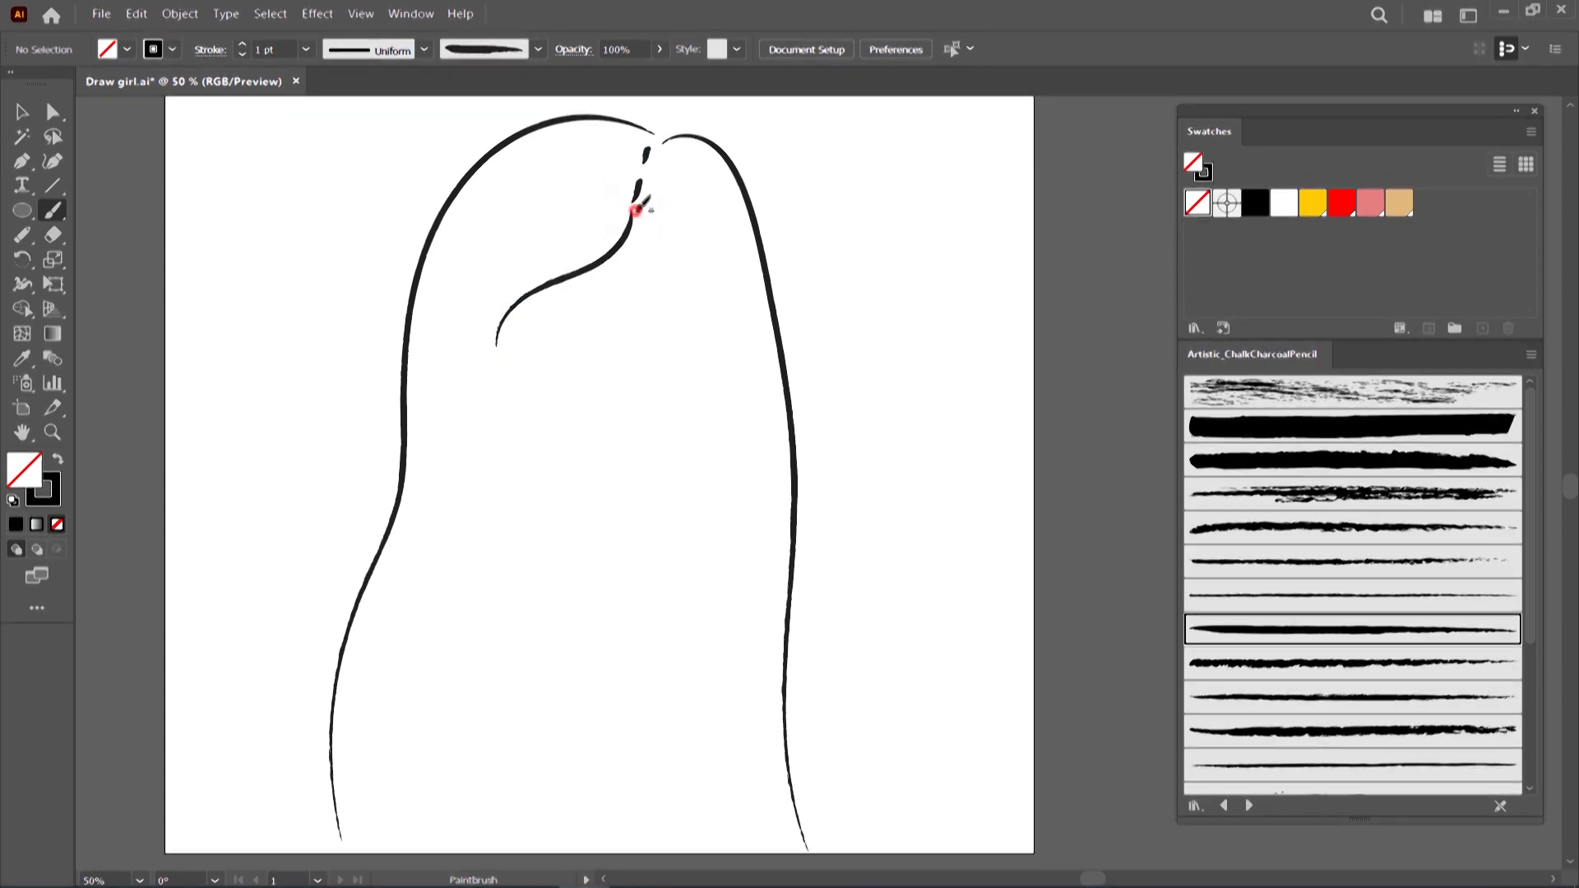
{"action": "left_click_drag", "start_coordinate": [701, 300], "coordinate": [712, 365]}
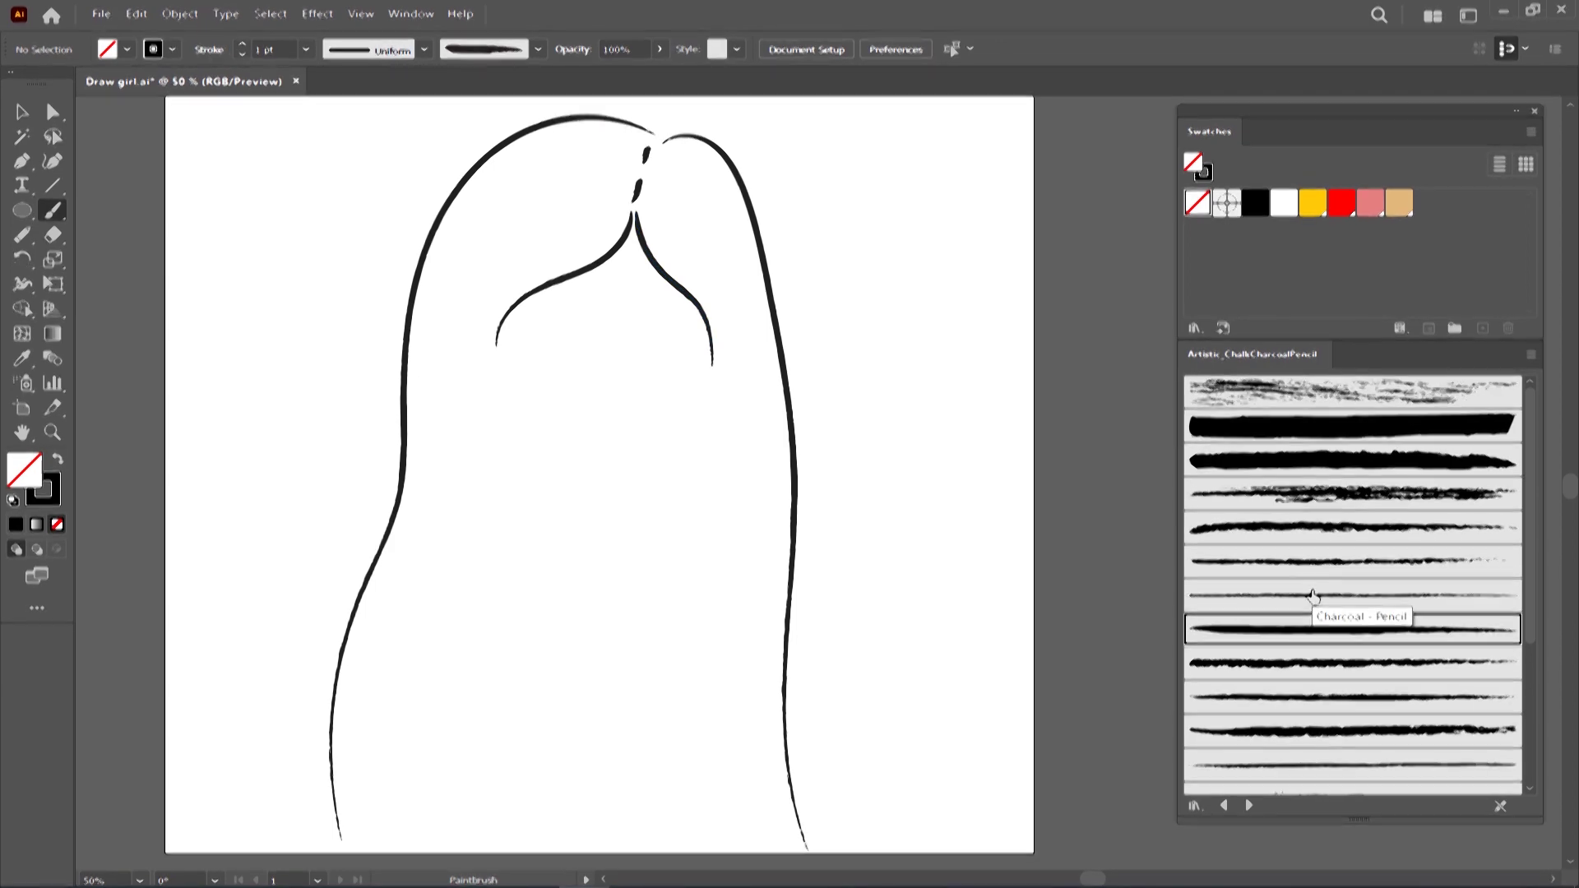
Paint the rounded chin, neck sides, shoulder curves and a short collar line
{"action": "left_click_drag", "start_coordinate": [499, 328], "coordinate": [568, 422]}
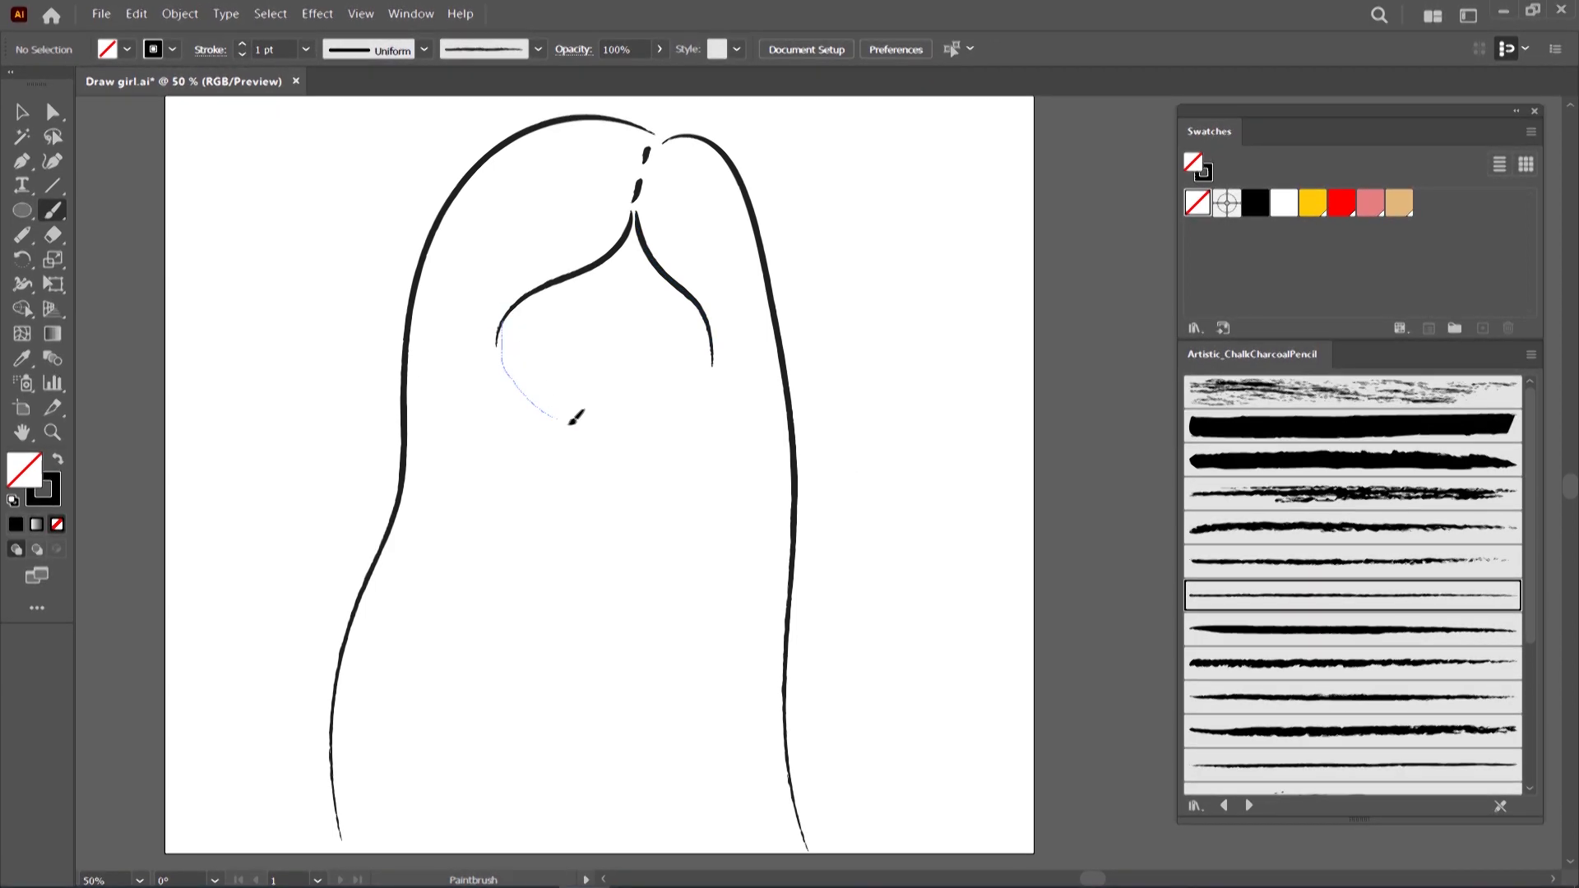
{"action": "left_click_drag", "start_coordinate": [662, 411], "coordinate": [711, 333]}
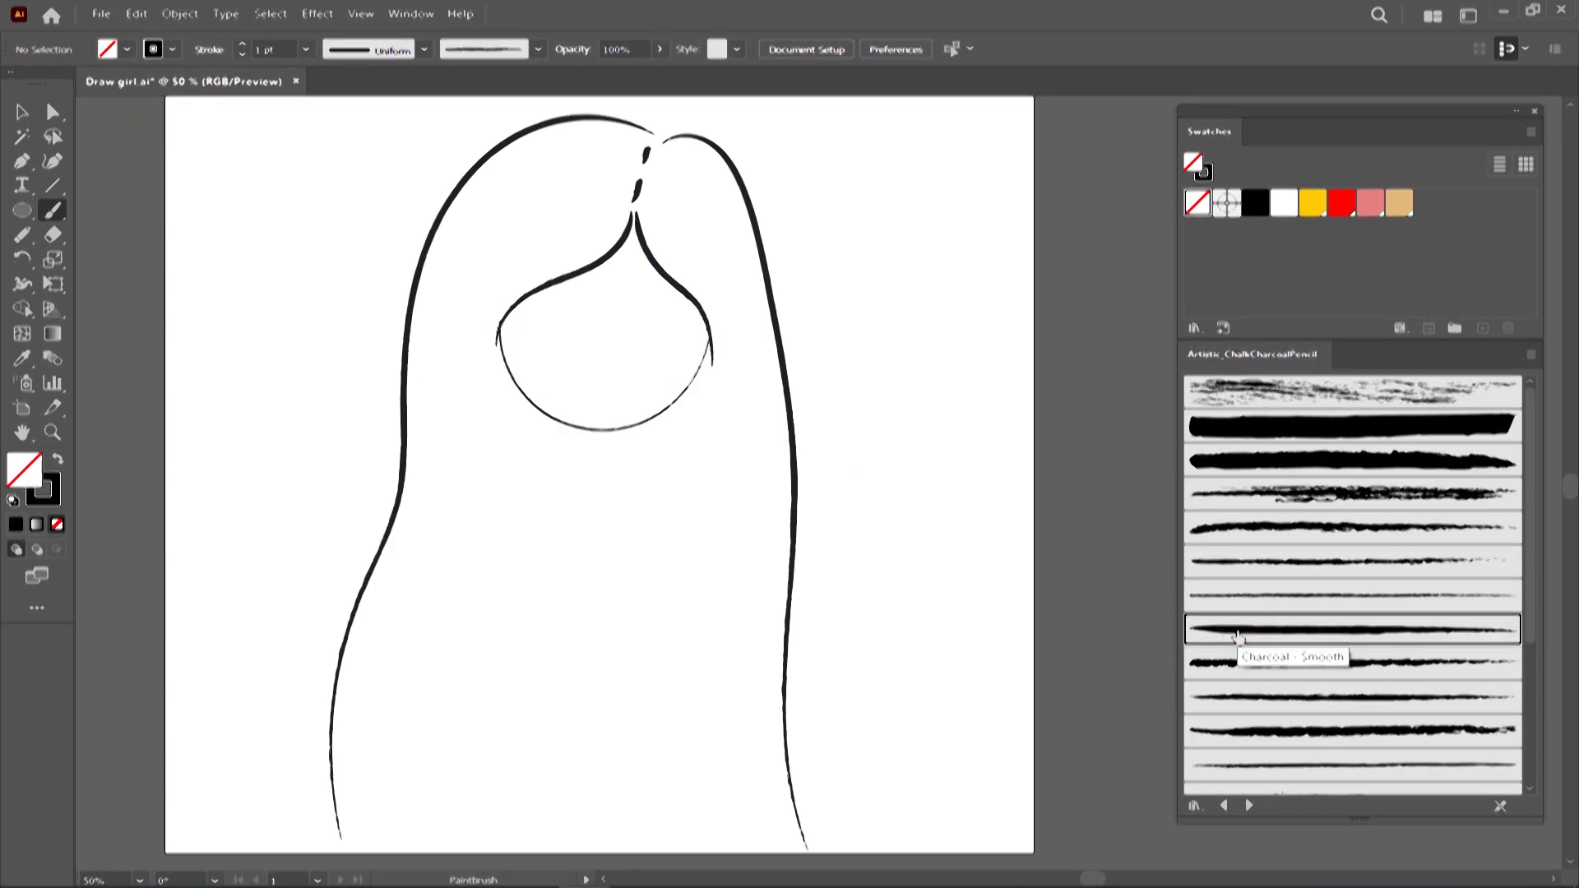
{"action": "left_click_drag", "start_coordinate": [561, 439], "coordinate": [612, 566]}
{"action": "left_click_drag", "start_coordinate": [616, 853], "coordinate": [616, 854]}
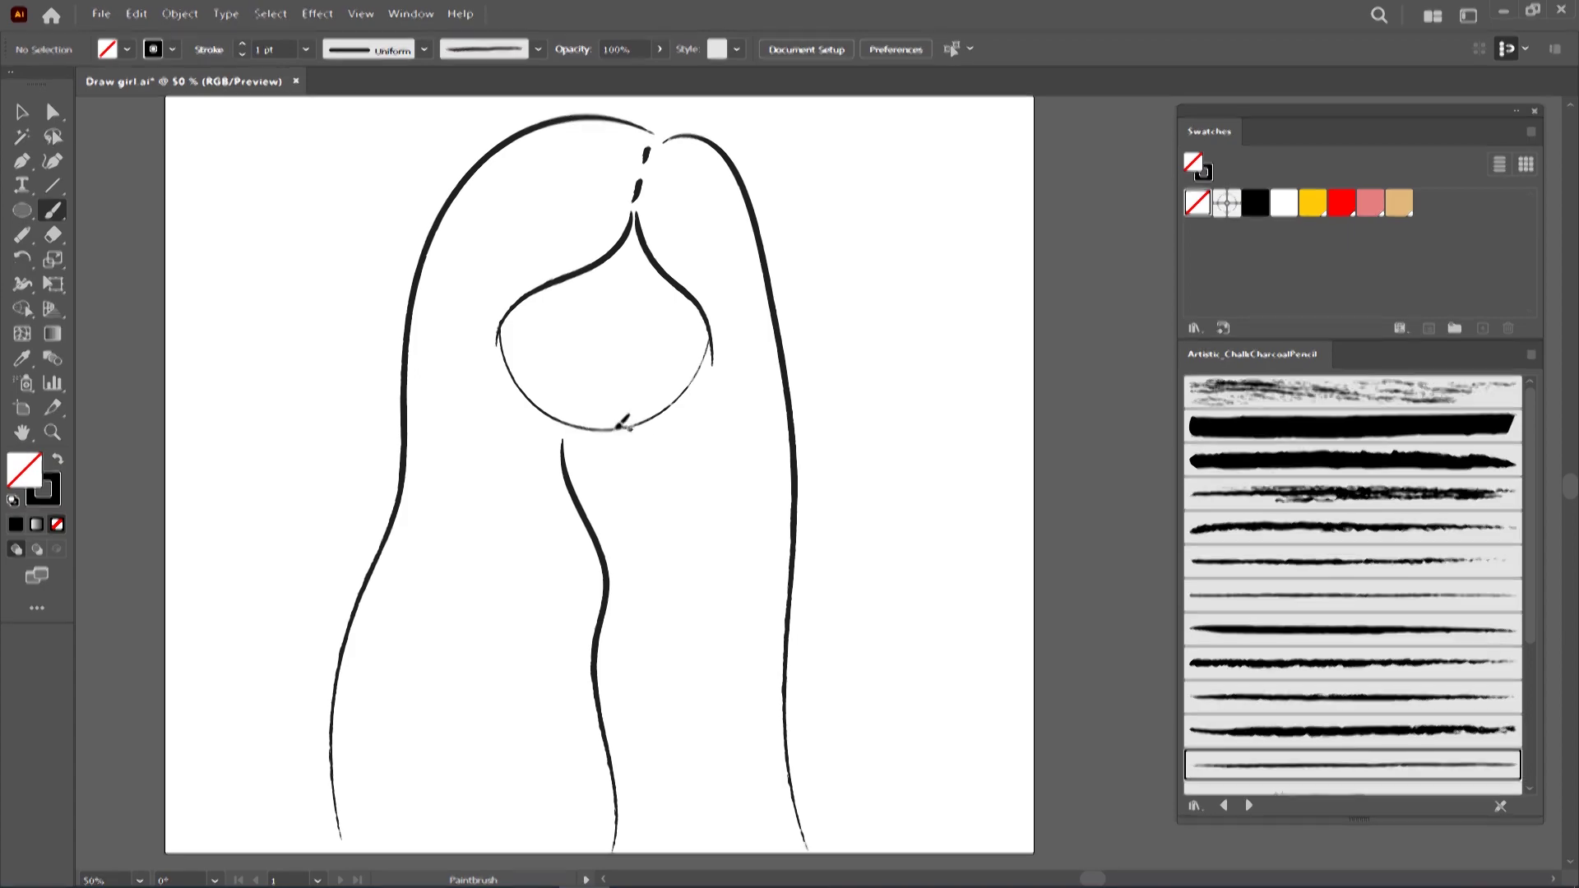
{"action": "left_click_drag", "start_coordinate": [639, 495], "coordinate": [678, 543]}
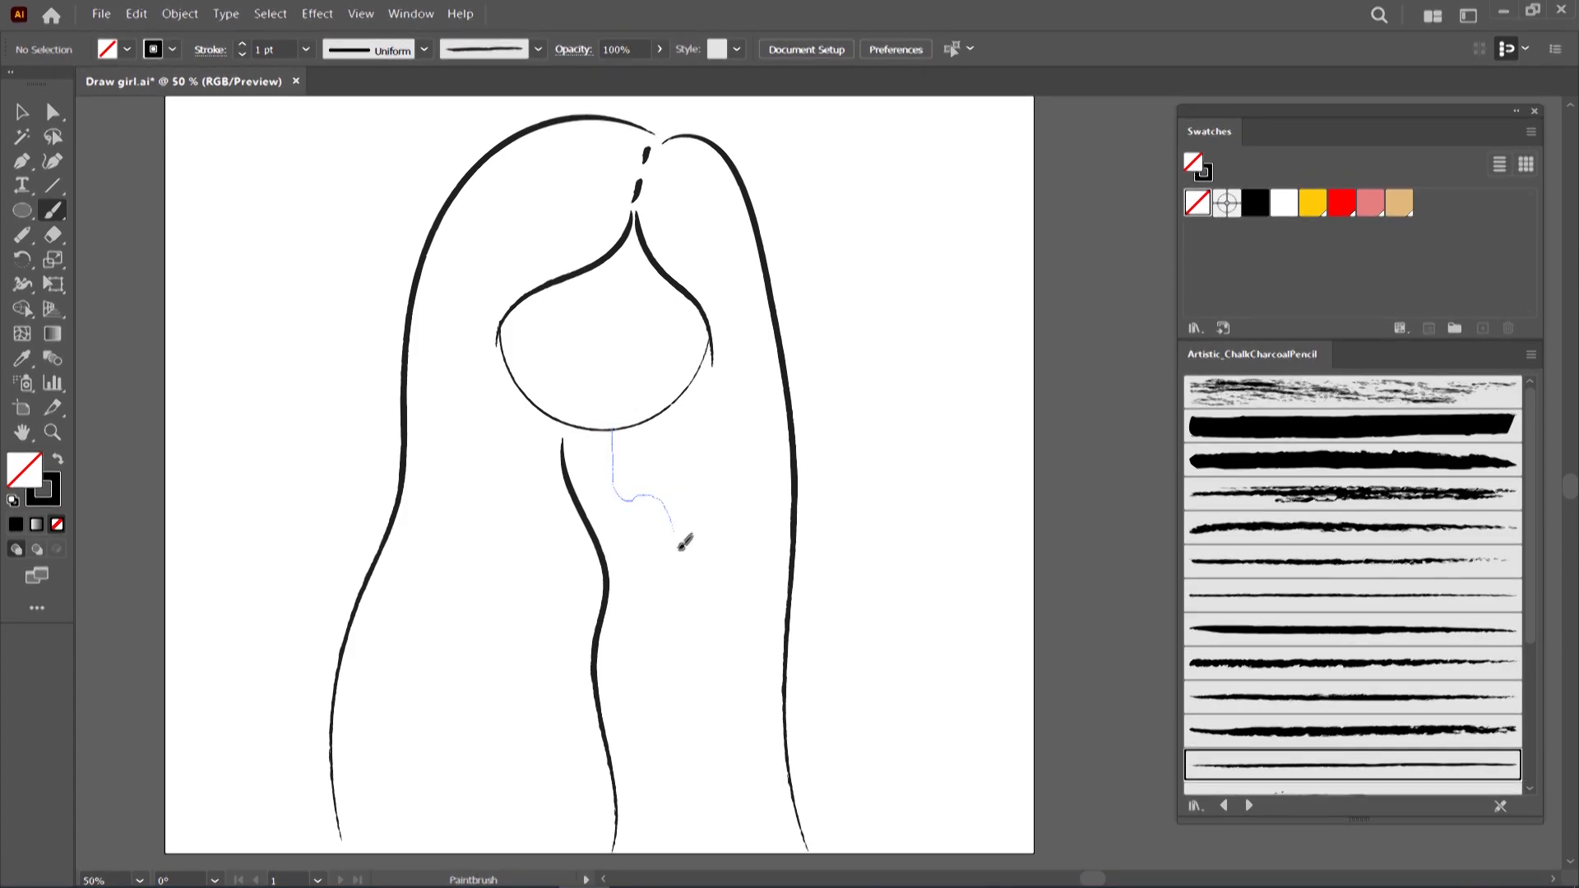
{"action": "mouse_move", "coordinate": [692, 647]}
{"action": "left_mouse_down"}
{"action": "mouse_move", "coordinate": [718, 722]}
{"action": "mouse_move", "coordinate": [700, 729]}
{"action": "left_mouse_up"}
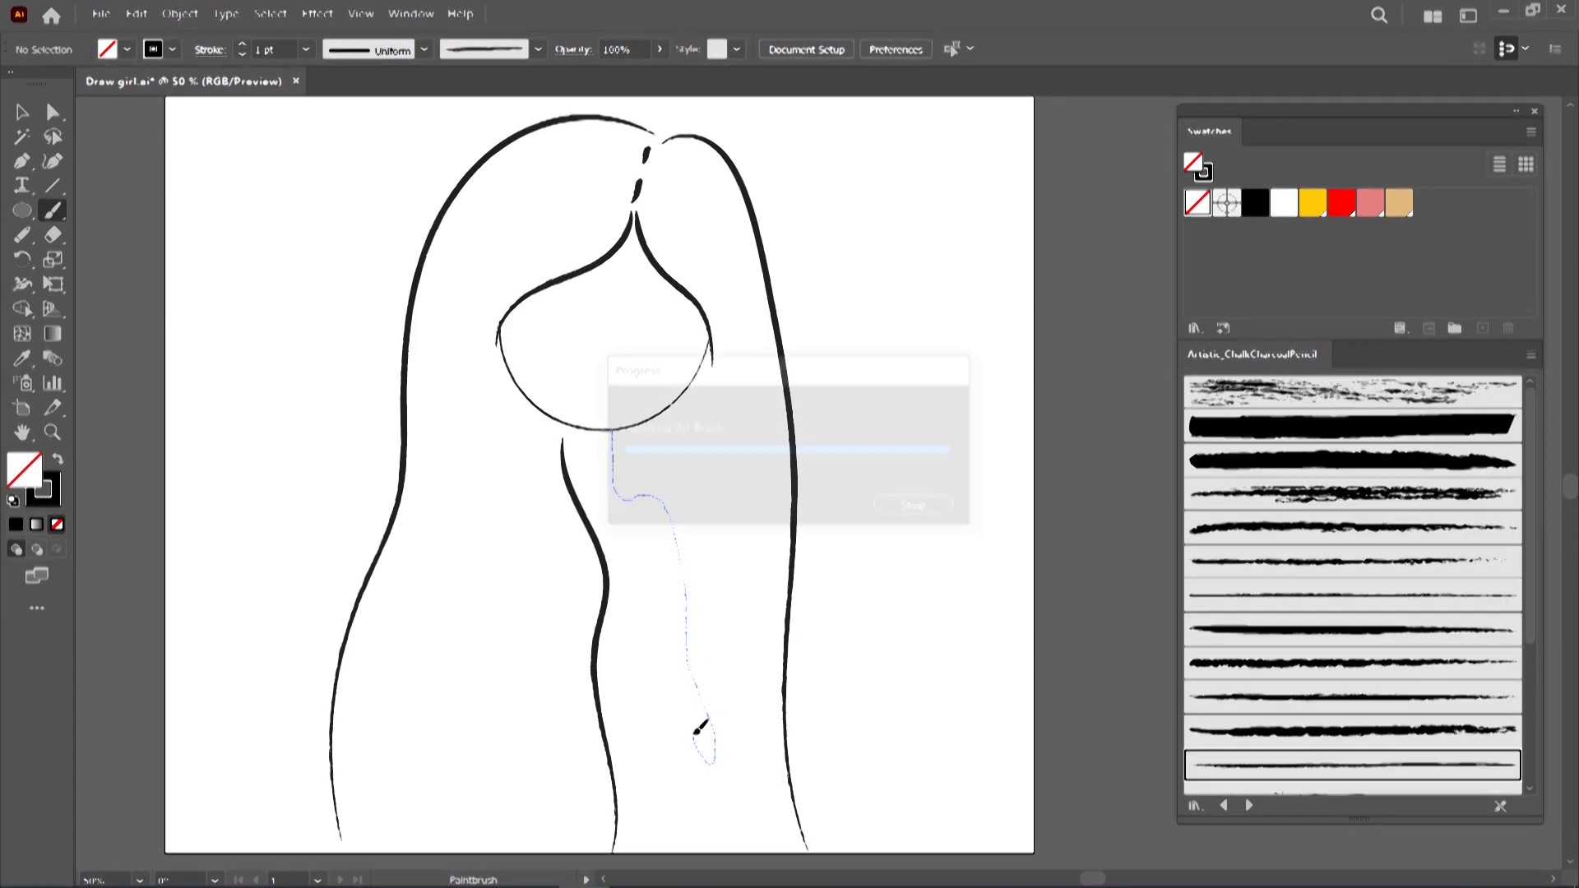
{"action": "left_click_drag", "start_coordinate": [640, 551], "coordinate": [651, 582]}
{"action": "left_click_drag", "start_coordinate": [643, 662], "coordinate": [707, 852]}
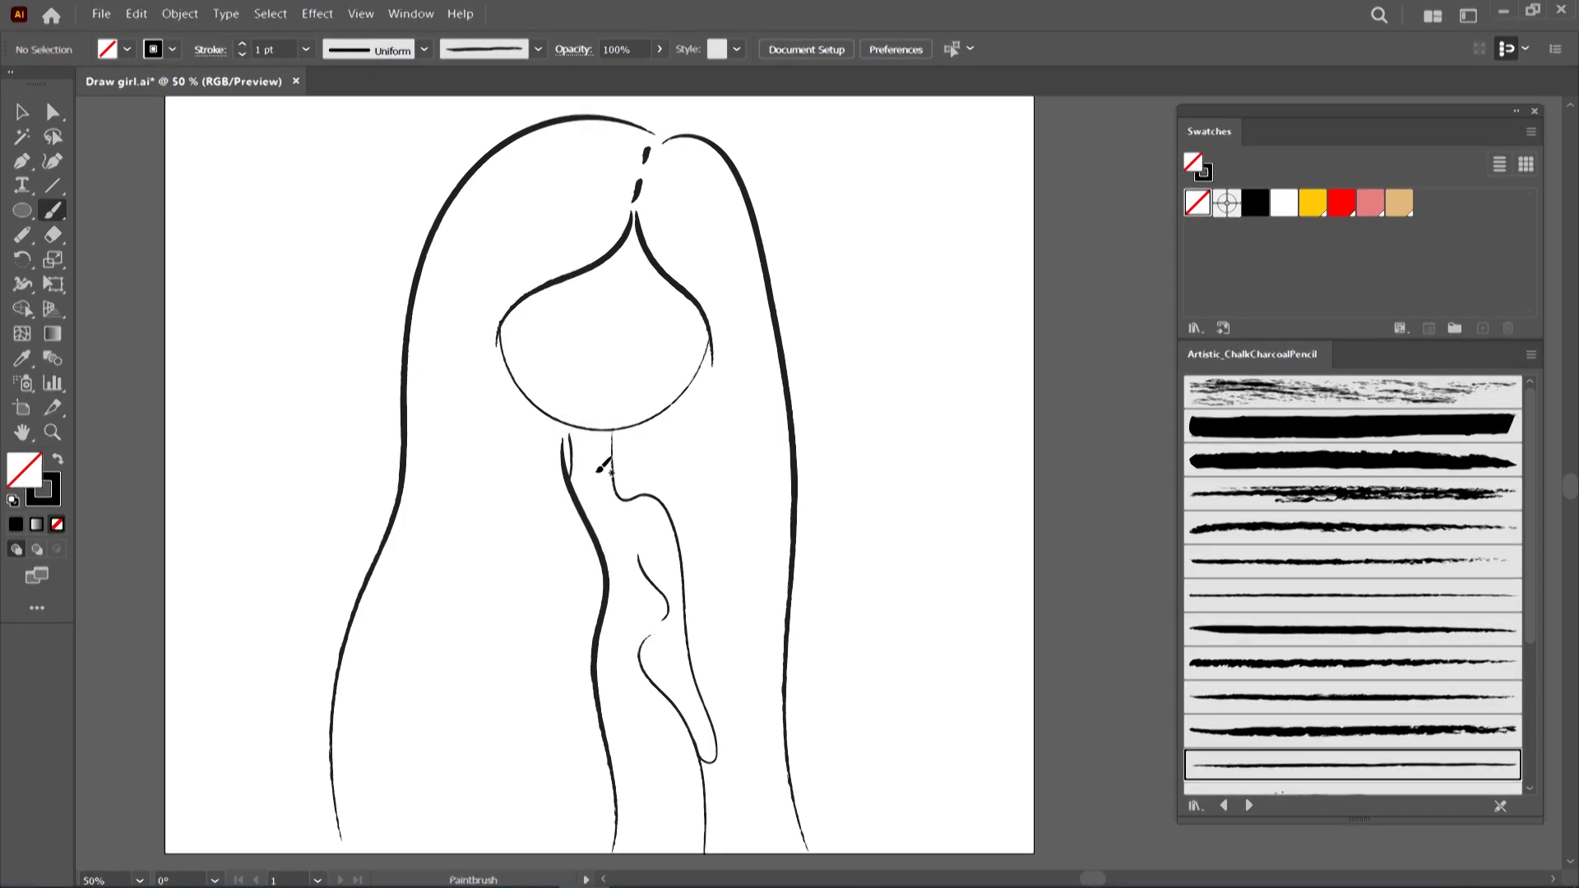
{"action": "left_click_drag", "start_coordinate": [617, 511], "coordinate": [659, 516]}
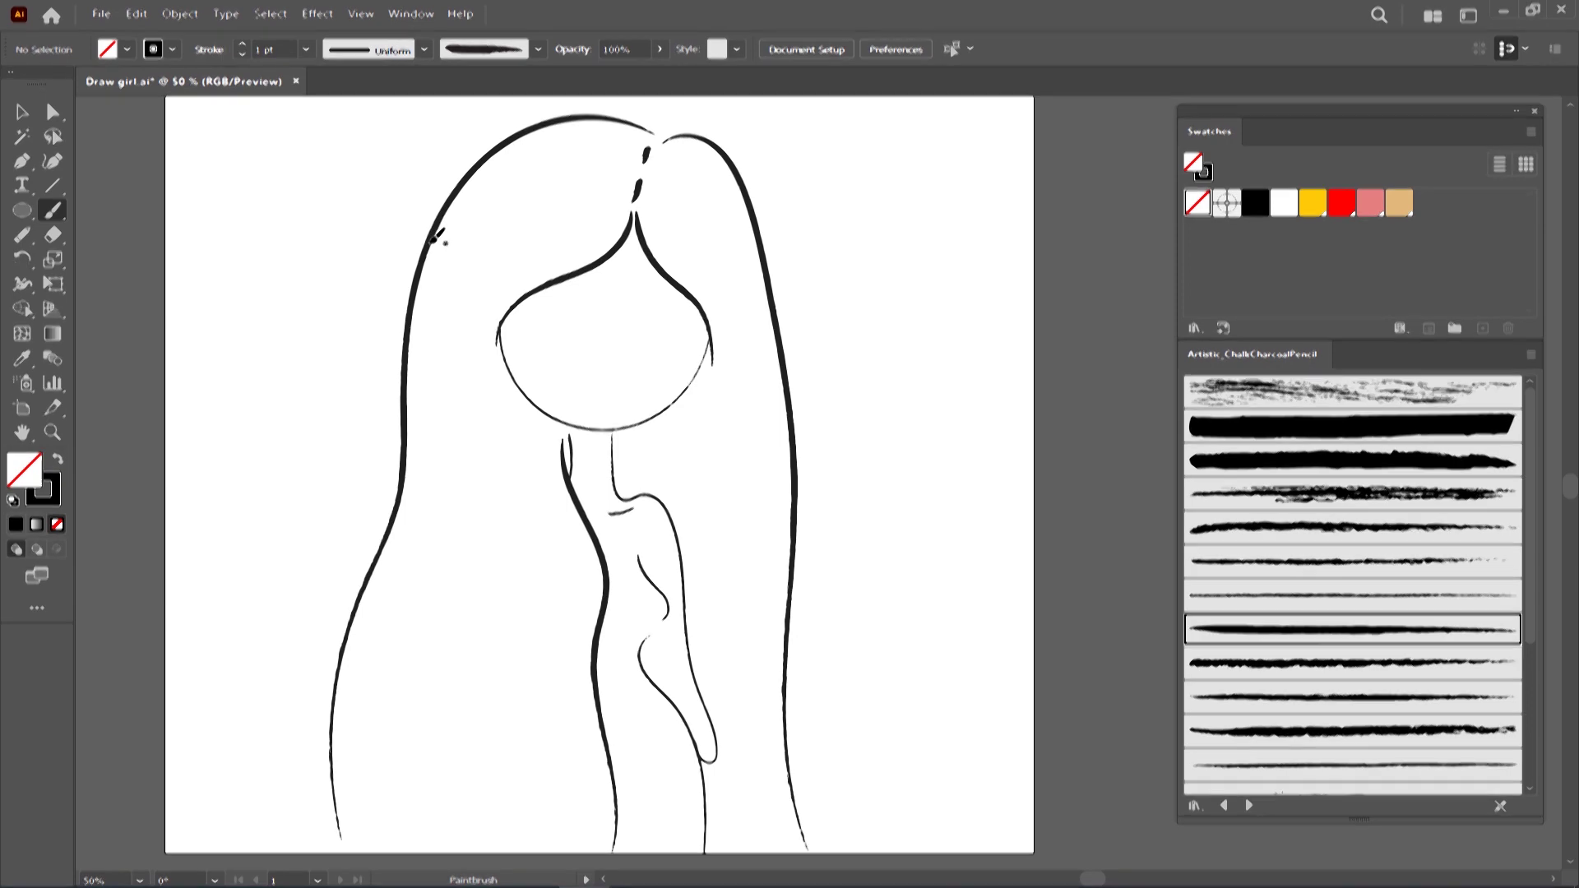
Retrace the upper and lower hair outlines on both sides to thicken them
{"action": "left_click_drag", "start_coordinate": [424, 264], "coordinate": [485, 197]}
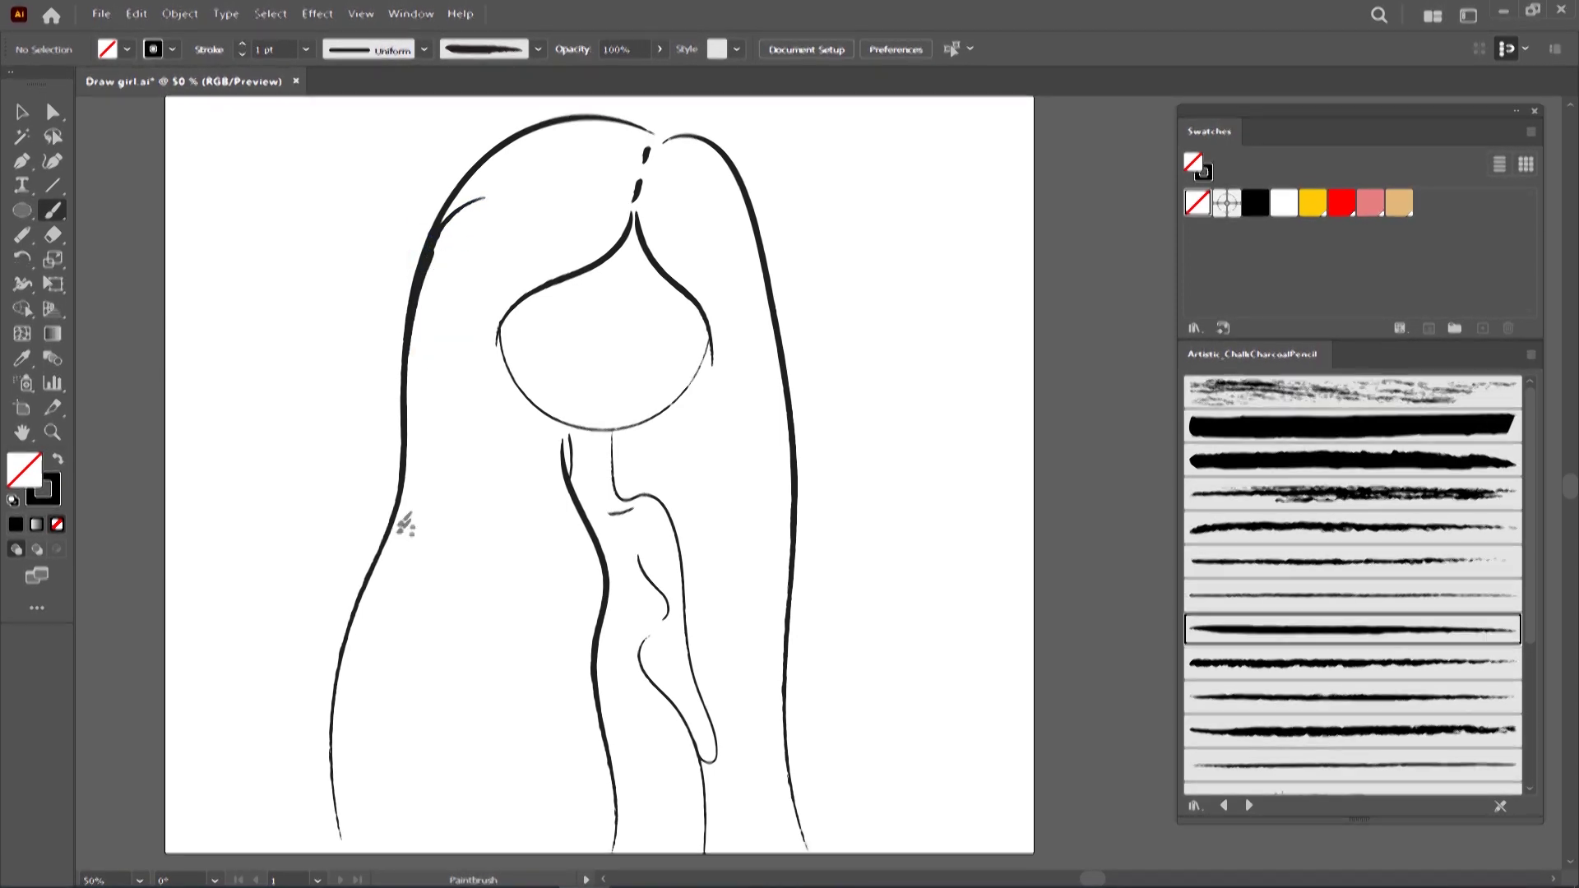
{"action": "mouse_move", "coordinate": [360, 607]}
{"action": "left_mouse_down"}
{"action": "mouse_move", "coordinate": [404, 503]}
{"action": "mouse_move", "coordinate": [420, 403]}
{"action": "left_mouse_up"}
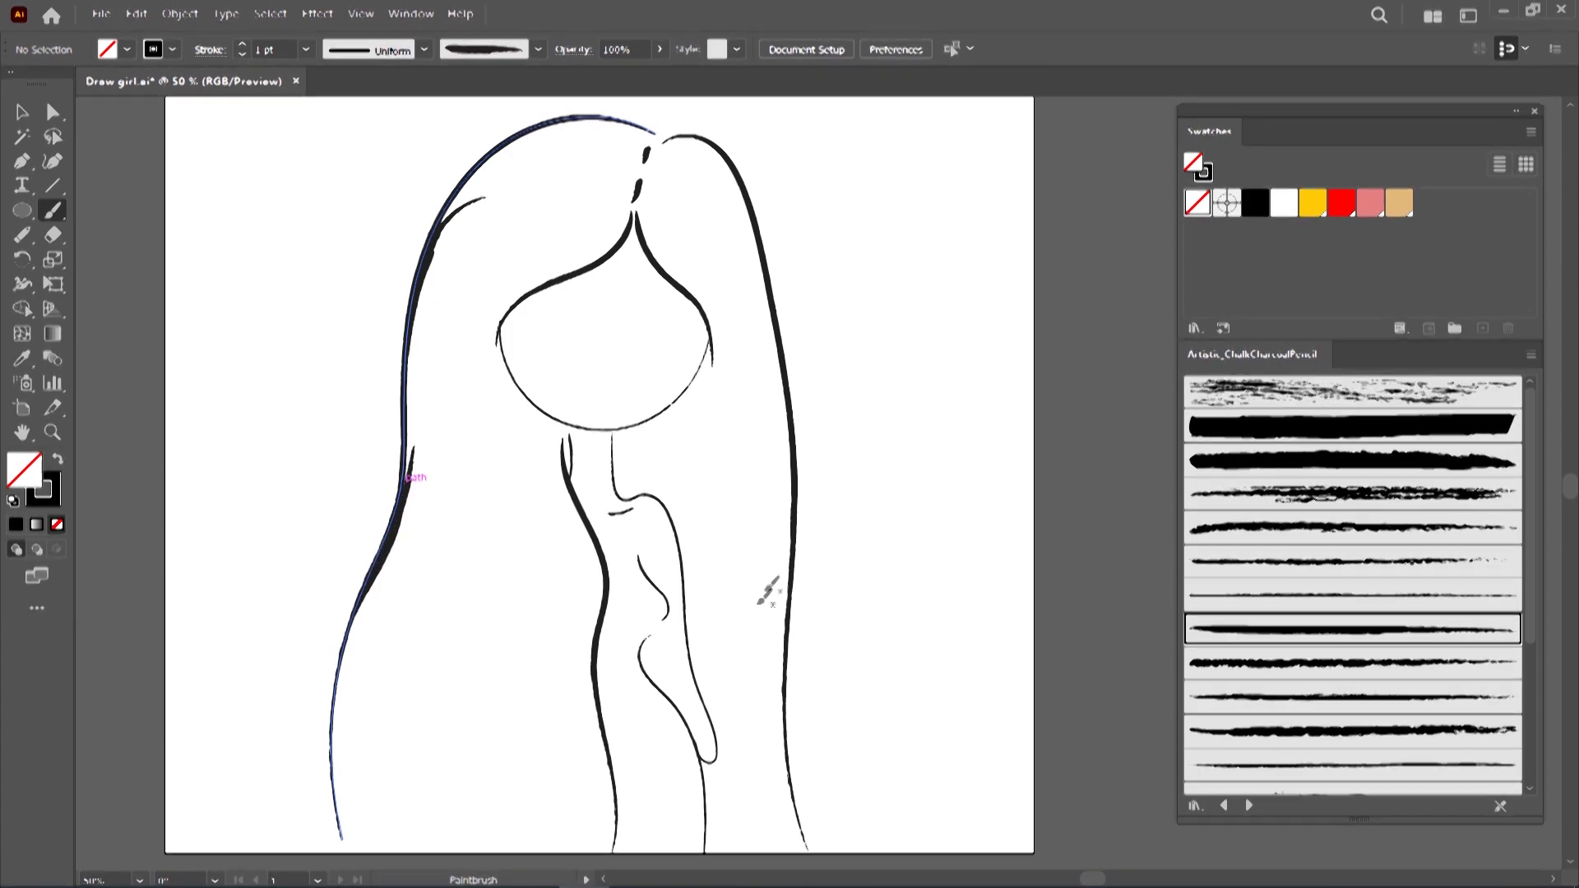
{"action": "mouse_move", "coordinate": [792, 424]}
{"action": "left_mouse_down"}
{"action": "mouse_move", "coordinate": [769, 224]}
{"action": "mouse_move", "coordinate": [721, 138]}
{"action": "left_mouse_up"}
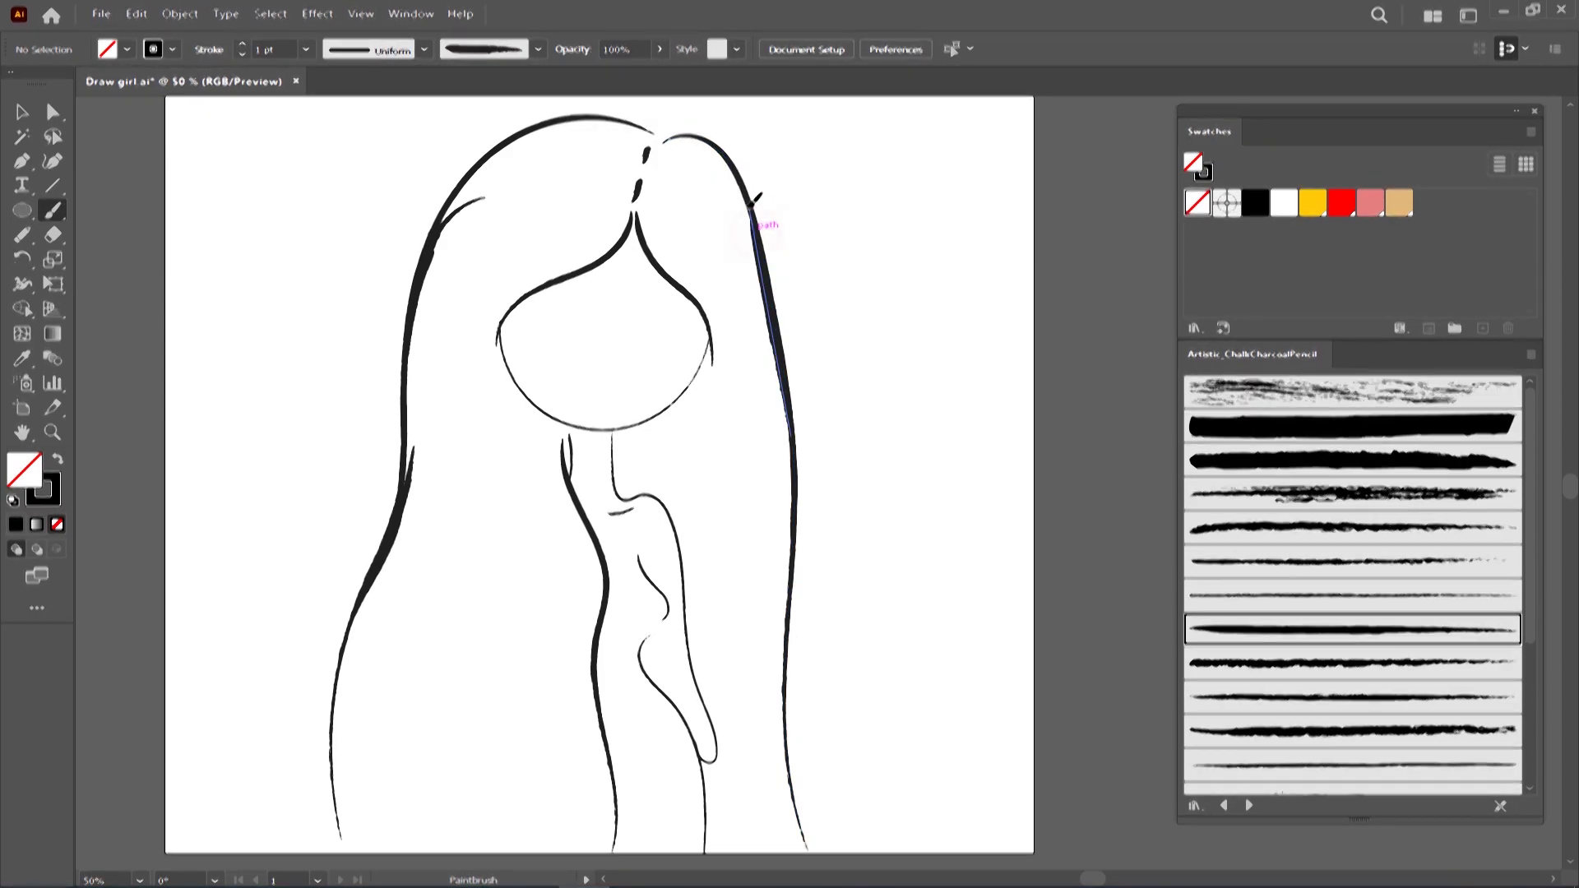
{"action": "scroll", "coordinate": [773, 371], "scroll_direction": "down", "scroll_amount": 2}
{"action": "left_click_drag", "start_coordinate": [792, 510], "coordinate": [788, 698]}
{"action": "left_click_drag", "start_coordinate": [782, 535], "coordinate": [790, 627]}
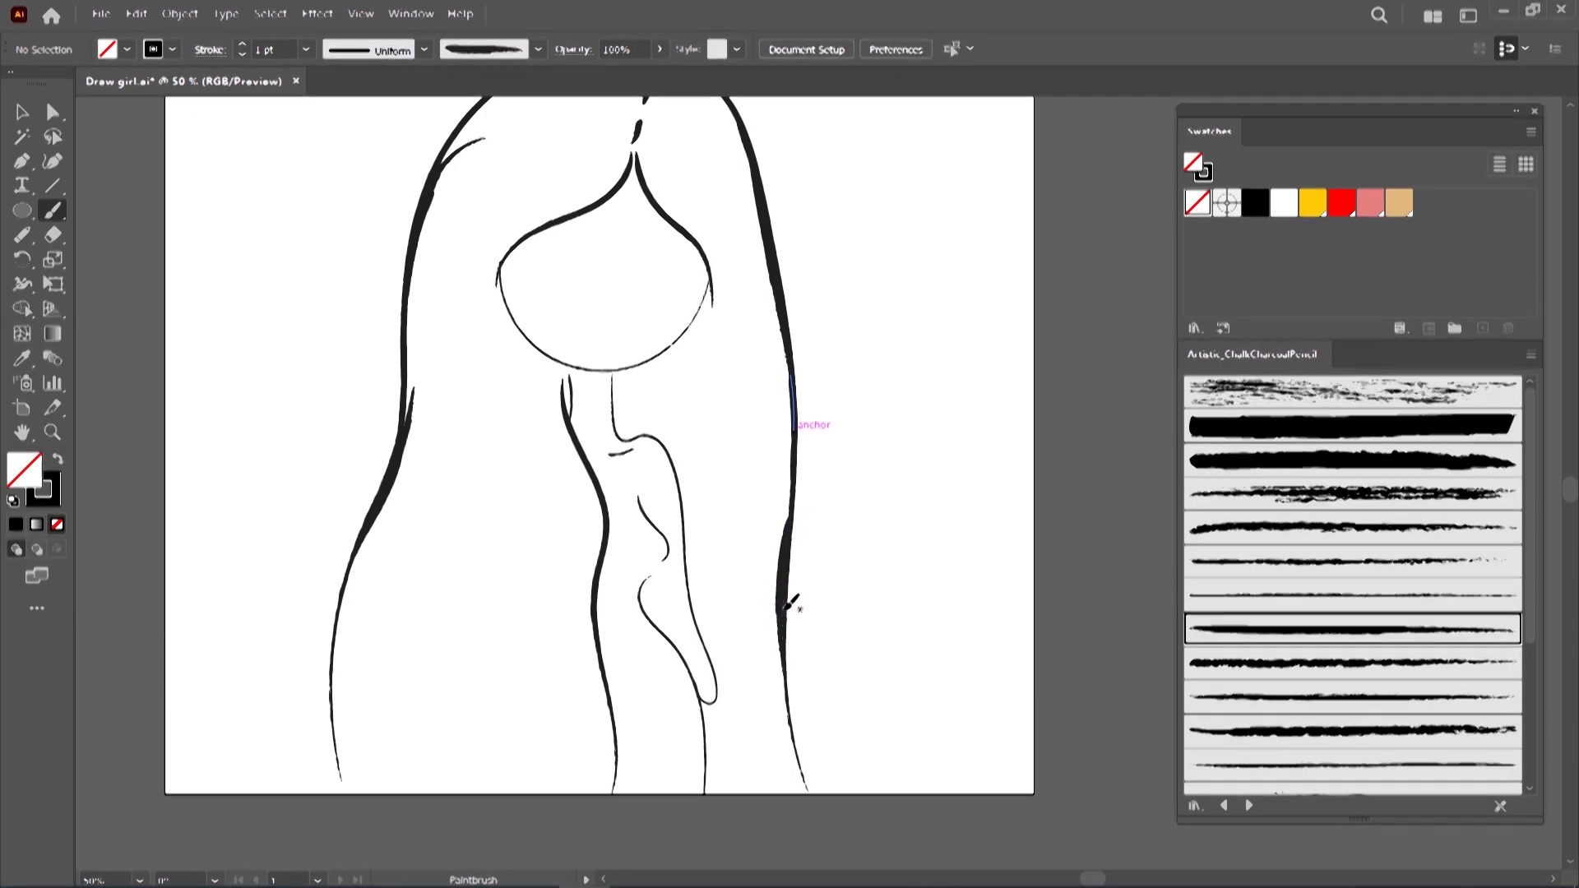
{"action": "scroll", "coordinate": [790, 510], "scroll_direction": "up", "scroll_amount": 2}
{"action": "left_click", "coordinate": [1322, 598]}
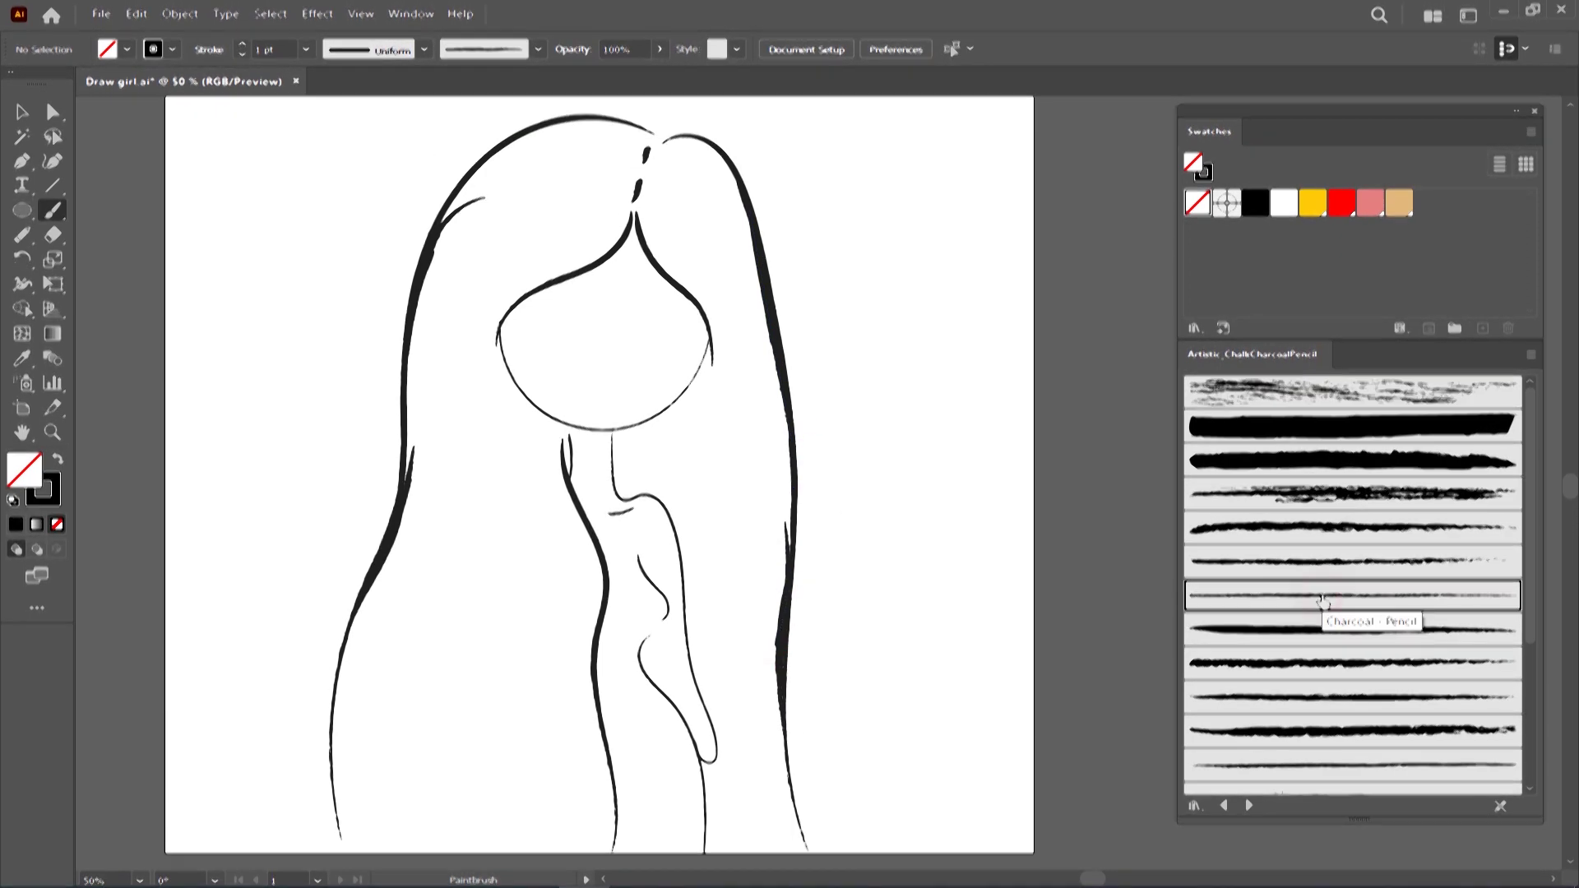
With Charcoal - Thin, paint strands sweeping from the parting across the left fringe
{"action": "left_click", "coordinate": [1316, 765]}
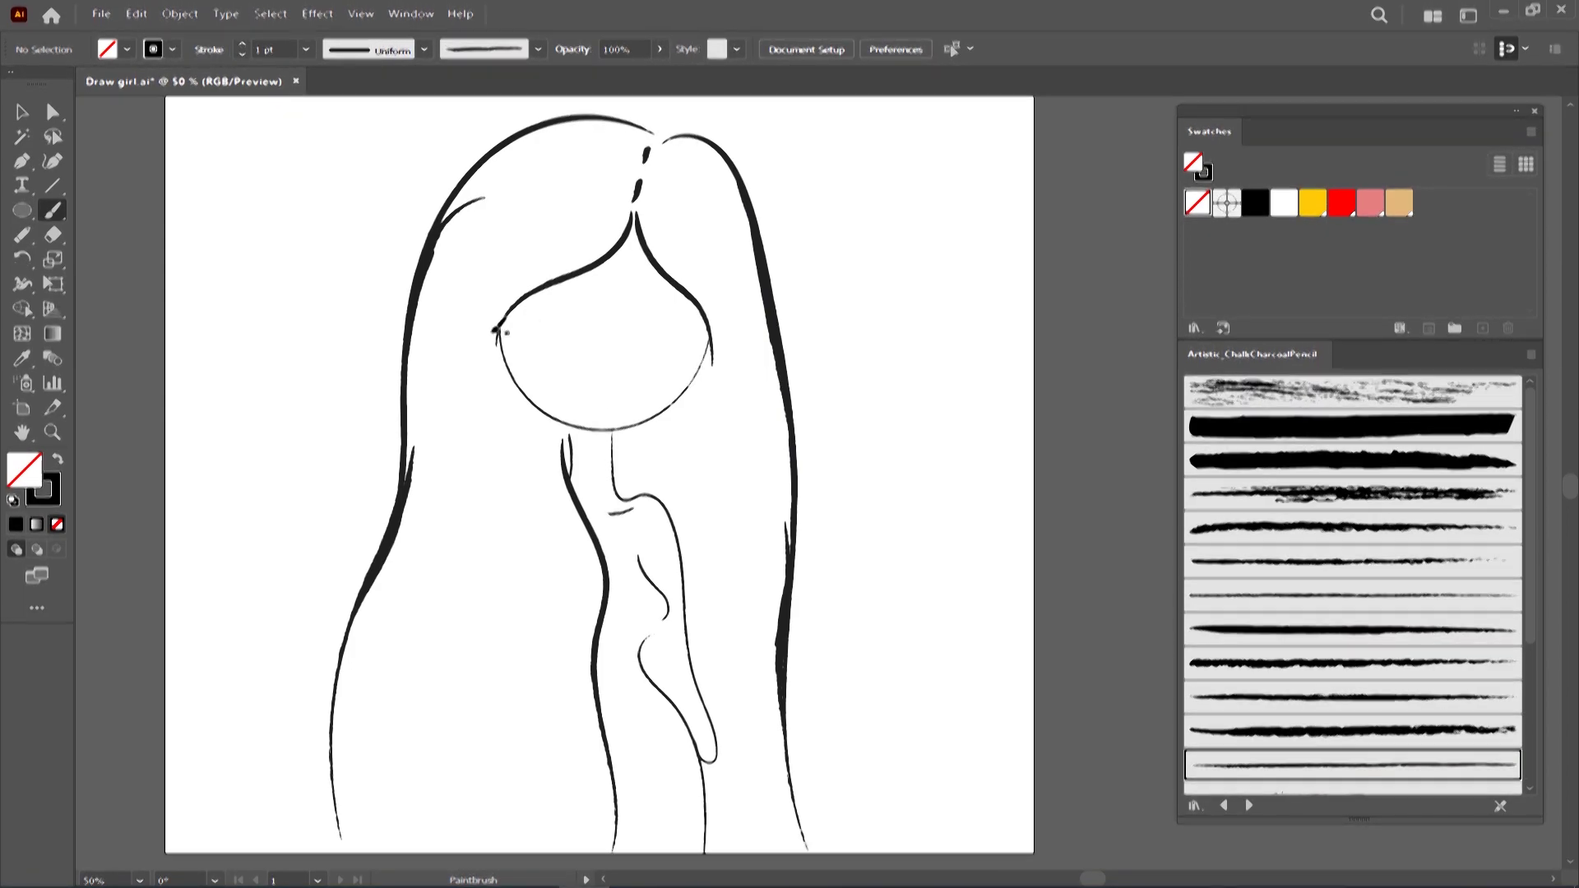
{"action": "mouse_move", "coordinate": [629, 212]}
{"action": "left_mouse_down"}
{"action": "mouse_move", "coordinate": [531, 273]}
{"action": "mouse_move", "coordinate": [409, 436]}
{"action": "left_mouse_up"}
{"action": "left_click_drag", "start_coordinate": [491, 329], "coordinate": [412, 434]}
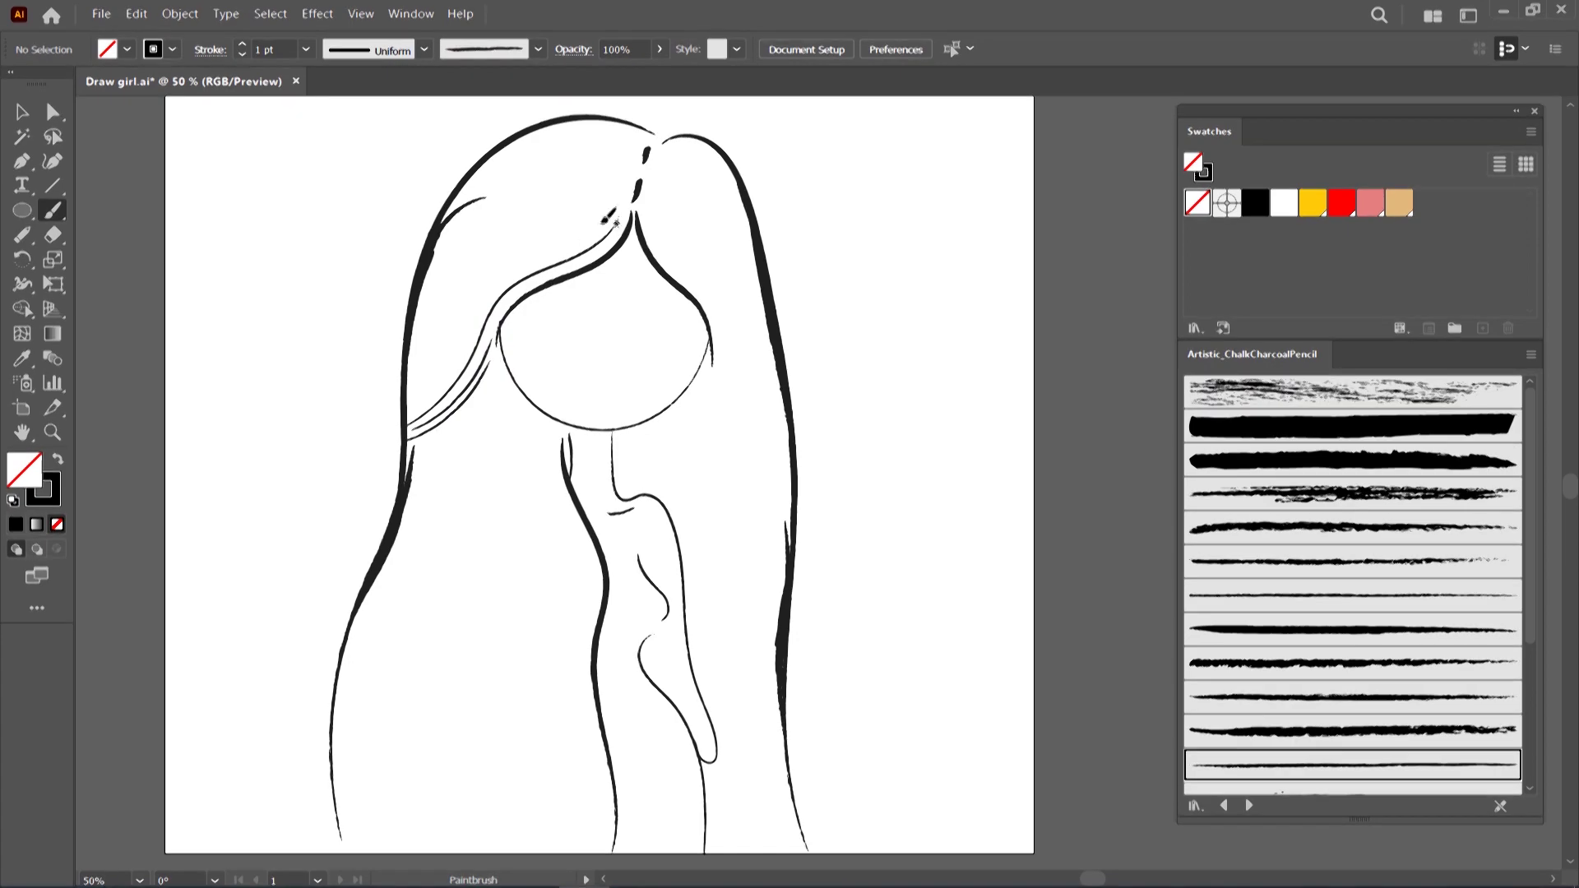
{"action": "left_click_drag", "start_coordinate": [592, 216], "coordinate": [477, 319]}
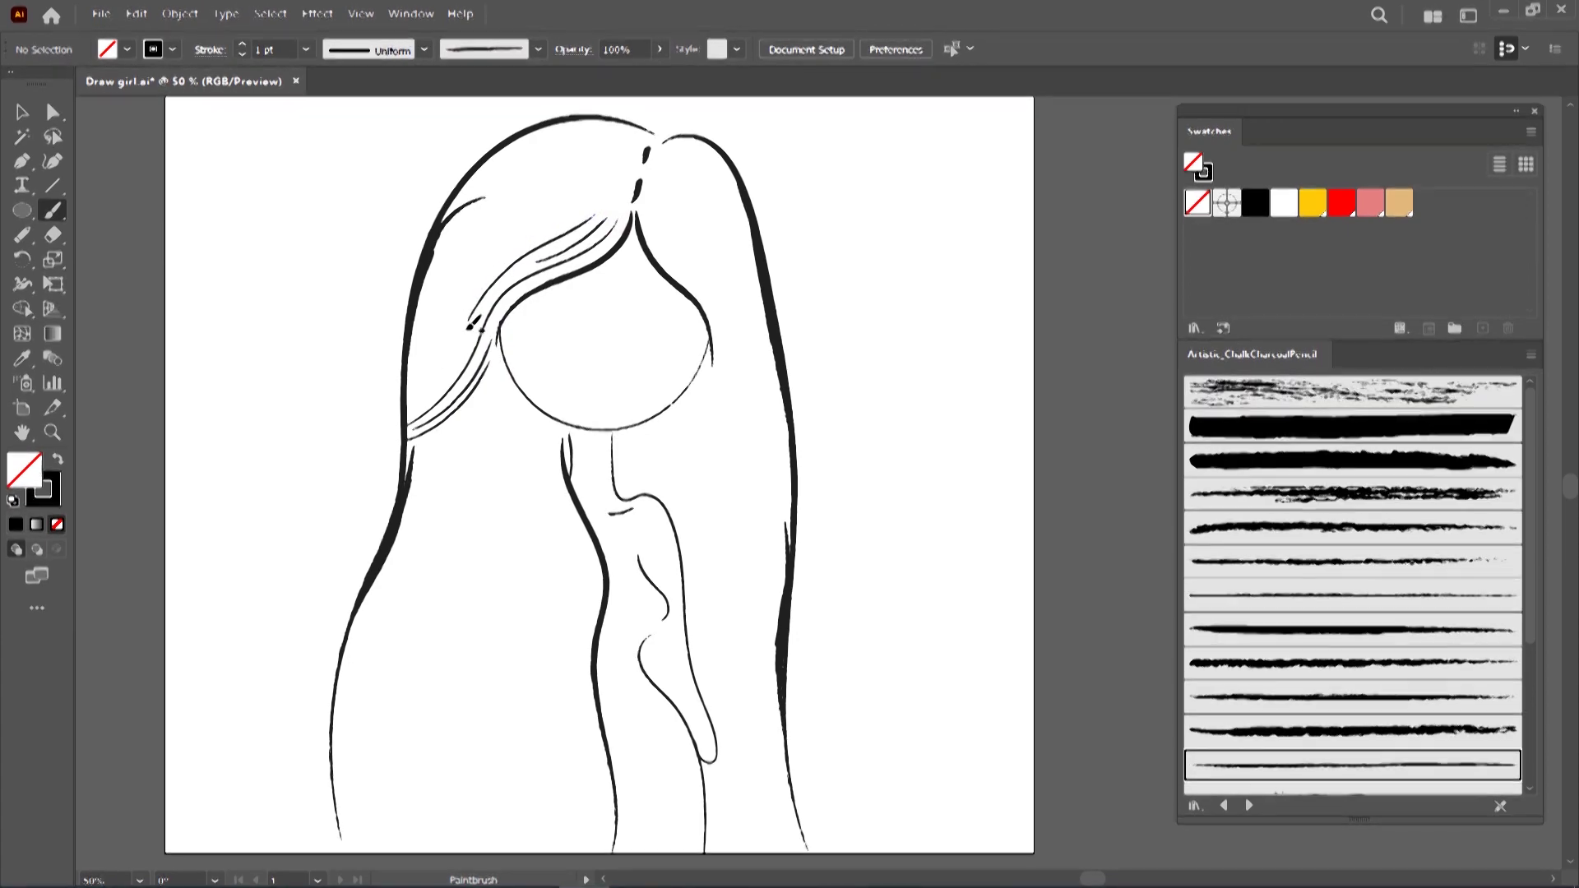
{"action": "left_click_drag", "start_coordinate": [619, 200], "coordinate": [448, 329]}
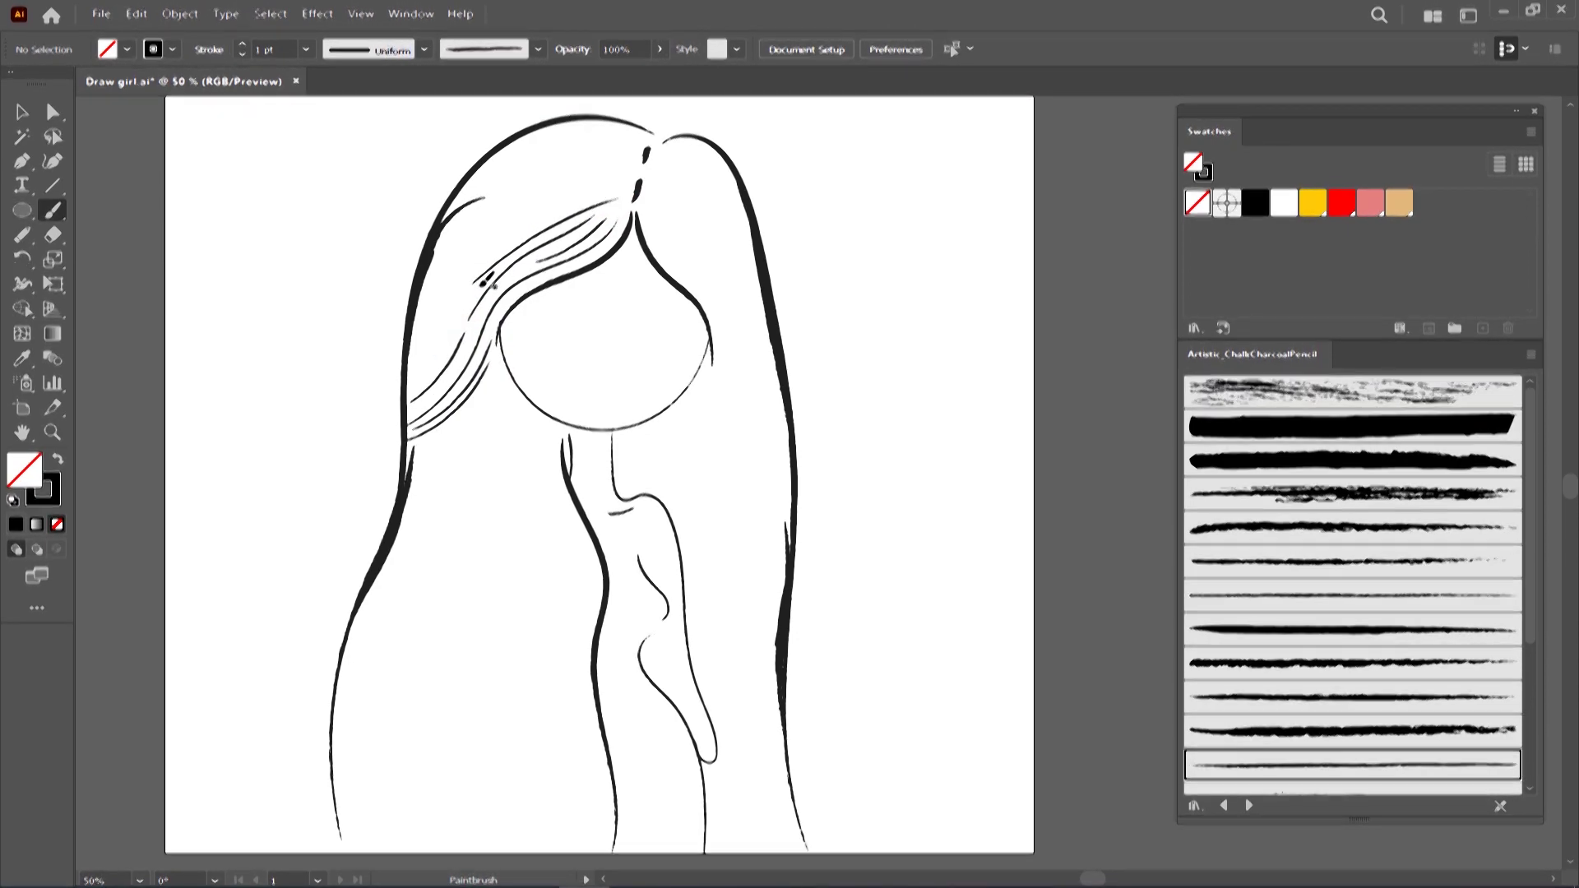
{"action": "left_click_drag", "start_coordinate": [619, 200], "coordinate": [473, 283]}
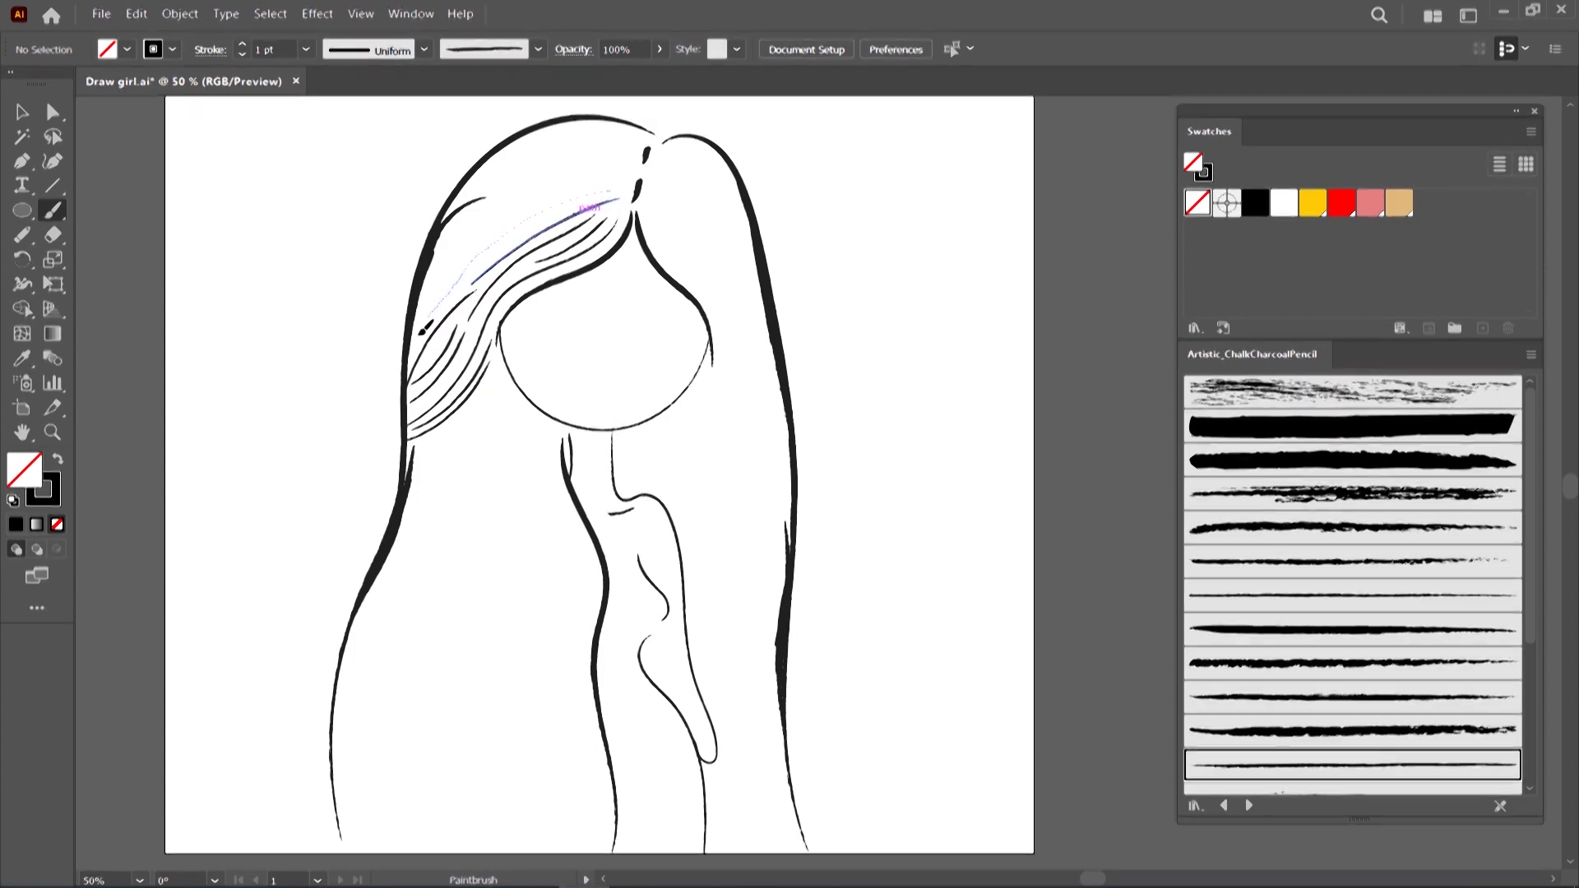
{"action": "mouse_move", "coordinate": [642, 167]}
{"action": "left_mouse_down"}
{"action": "mouse_move", "coordinate": [530, 195]}
{"action": "mouse_move", "coordinate": [414, 303]}
{"action": "left_mouse_up"}
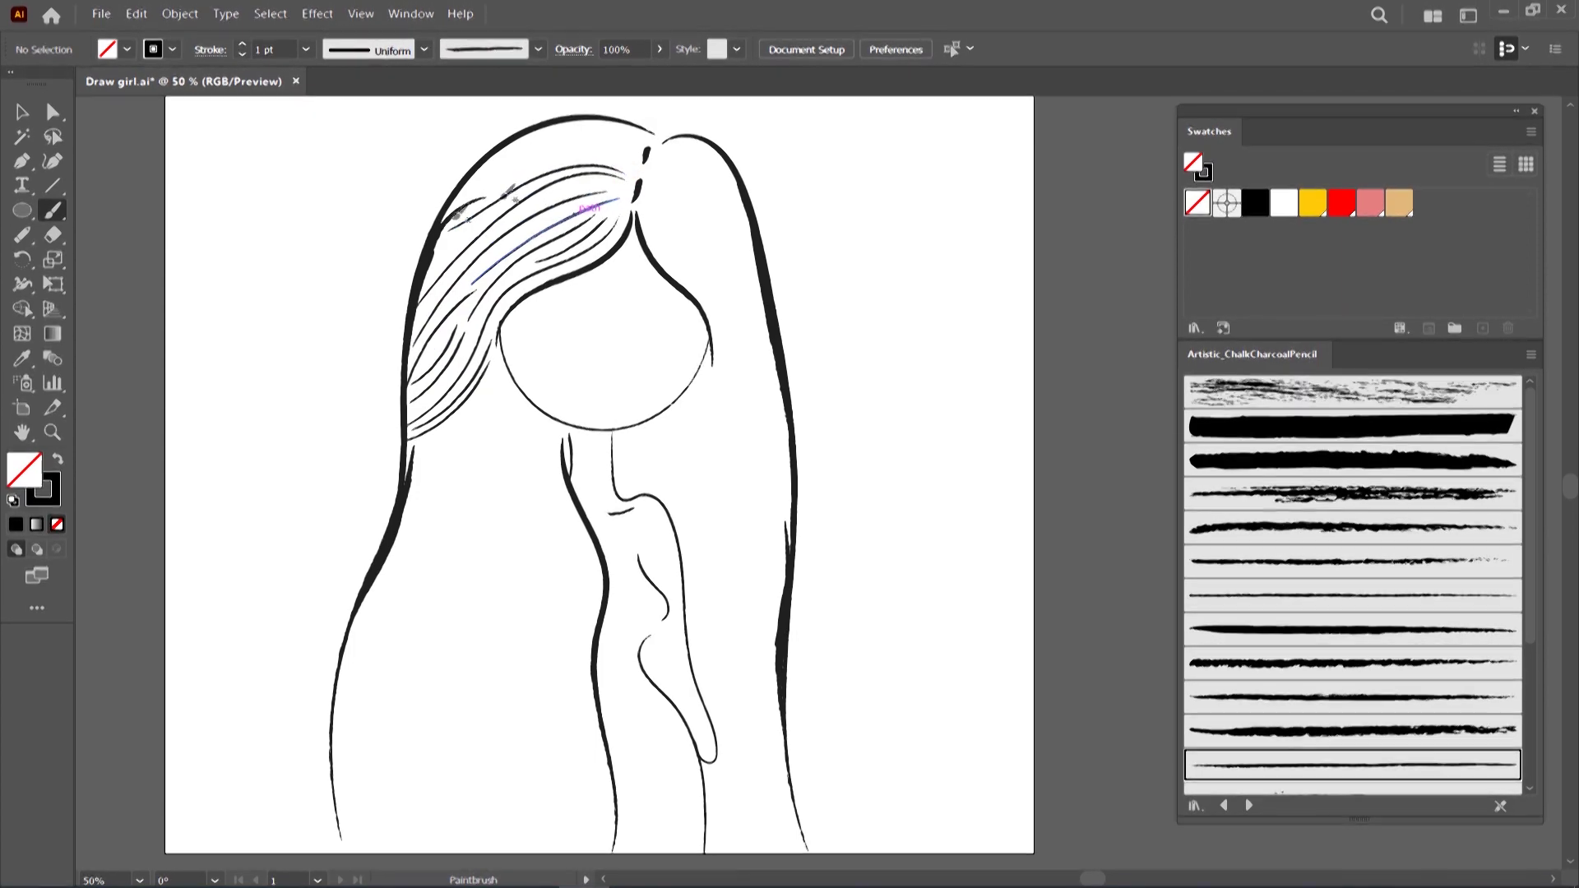
{"action": "left_click_drag", "start_coordinate": [626, 186], "coordinate": [625, 188]}
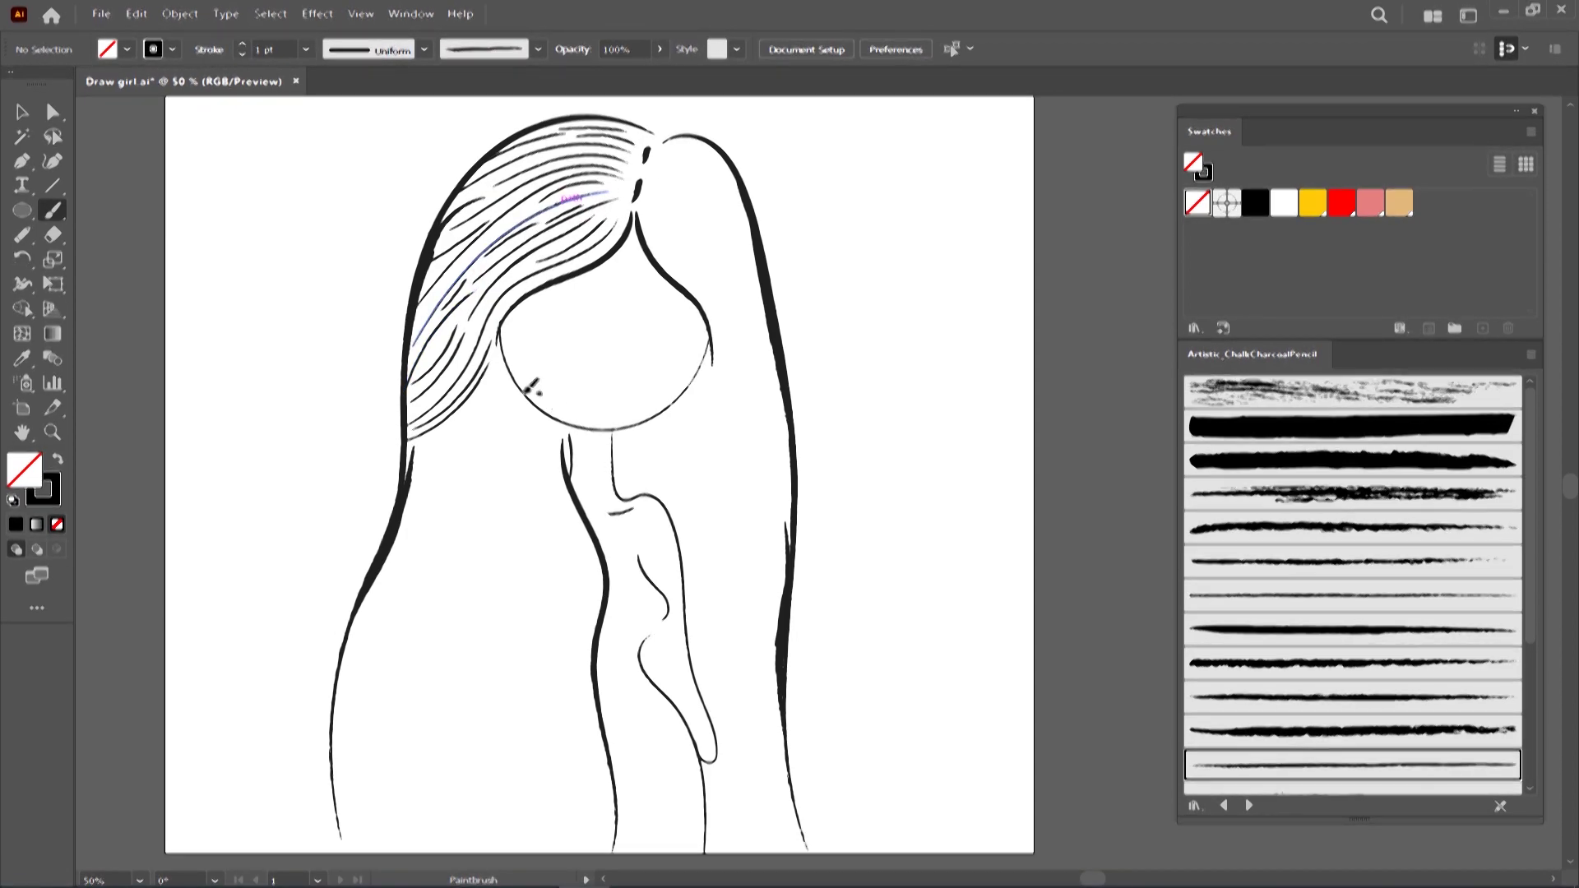
Paint long strands down the left hair bundle beside the neck to the artboard bottom
{"action": "left_click_drag", "start_coordinate": [499, 696], "coordinate": [484, 843]}
{"action": "left_click_drag", "start_coordinate": [504, 695], "coordinate": [500, 843]}
{"action": "left_click_drag", "start_coordinate": [519, 737], "coordinate": [514, 798]}
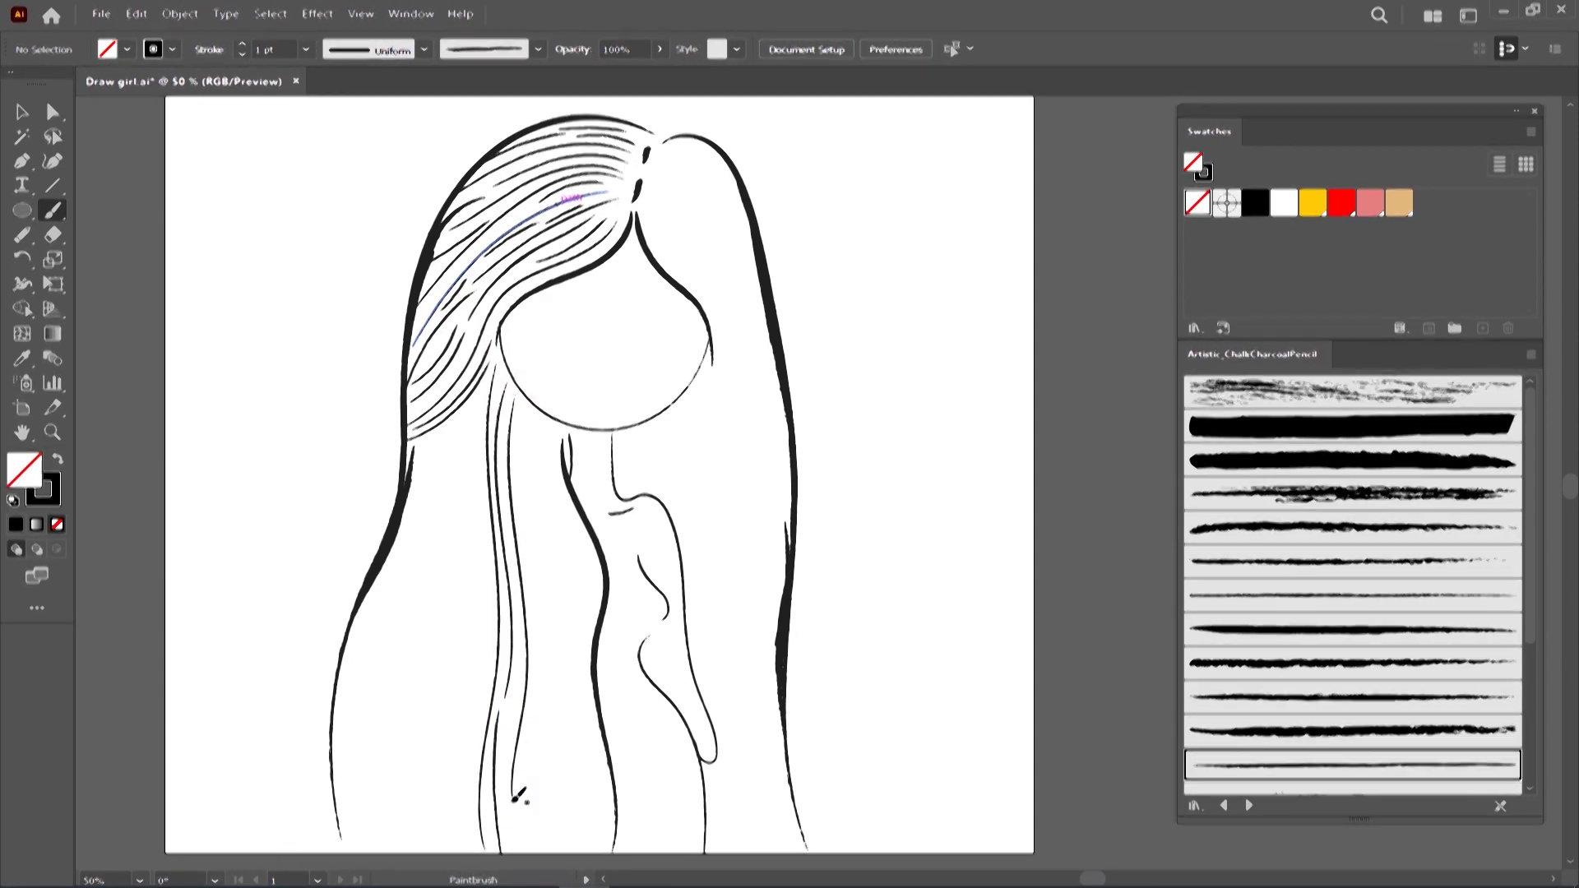
{"action": "left_click_drag", "start_coordinate": [515, 398], "coordinate": [526, 796]}
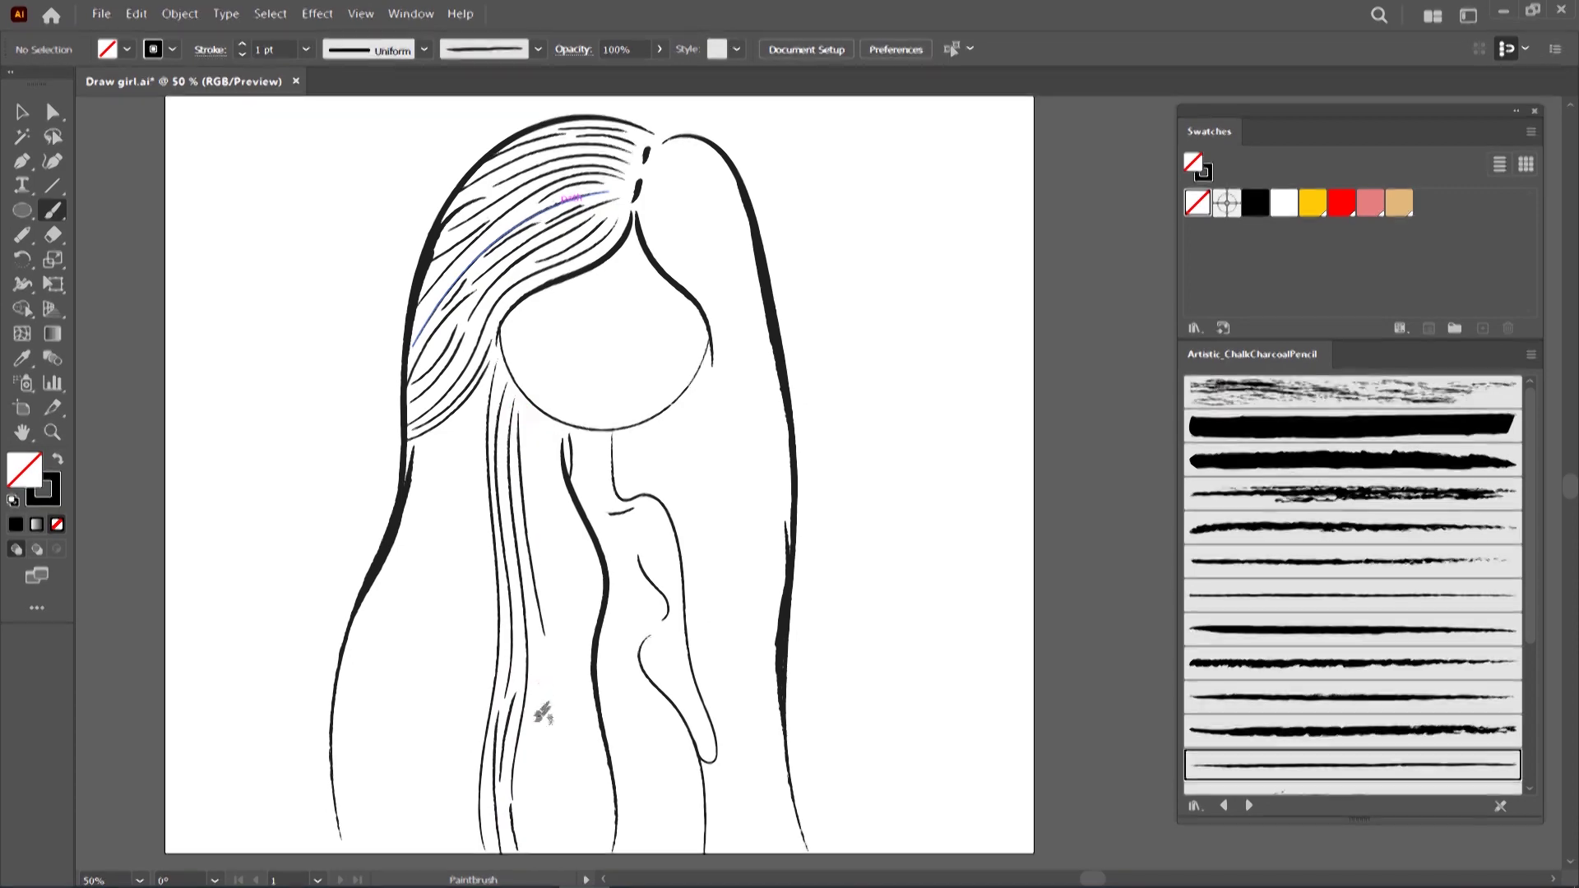
{"action": "mouse_move", "coordinate": [529, 422]}
{"action": "left_mouse_down"}
{"action": "mouse_move", "coordinate": [541, 537]}
{"action": "mouse_move", "coordinate": [540, 521]}
{"action": "left_mouse_up"}
{"action": "left_click_drag", "start_coordinate": [557, 765], "coordinate": [551, 823]}
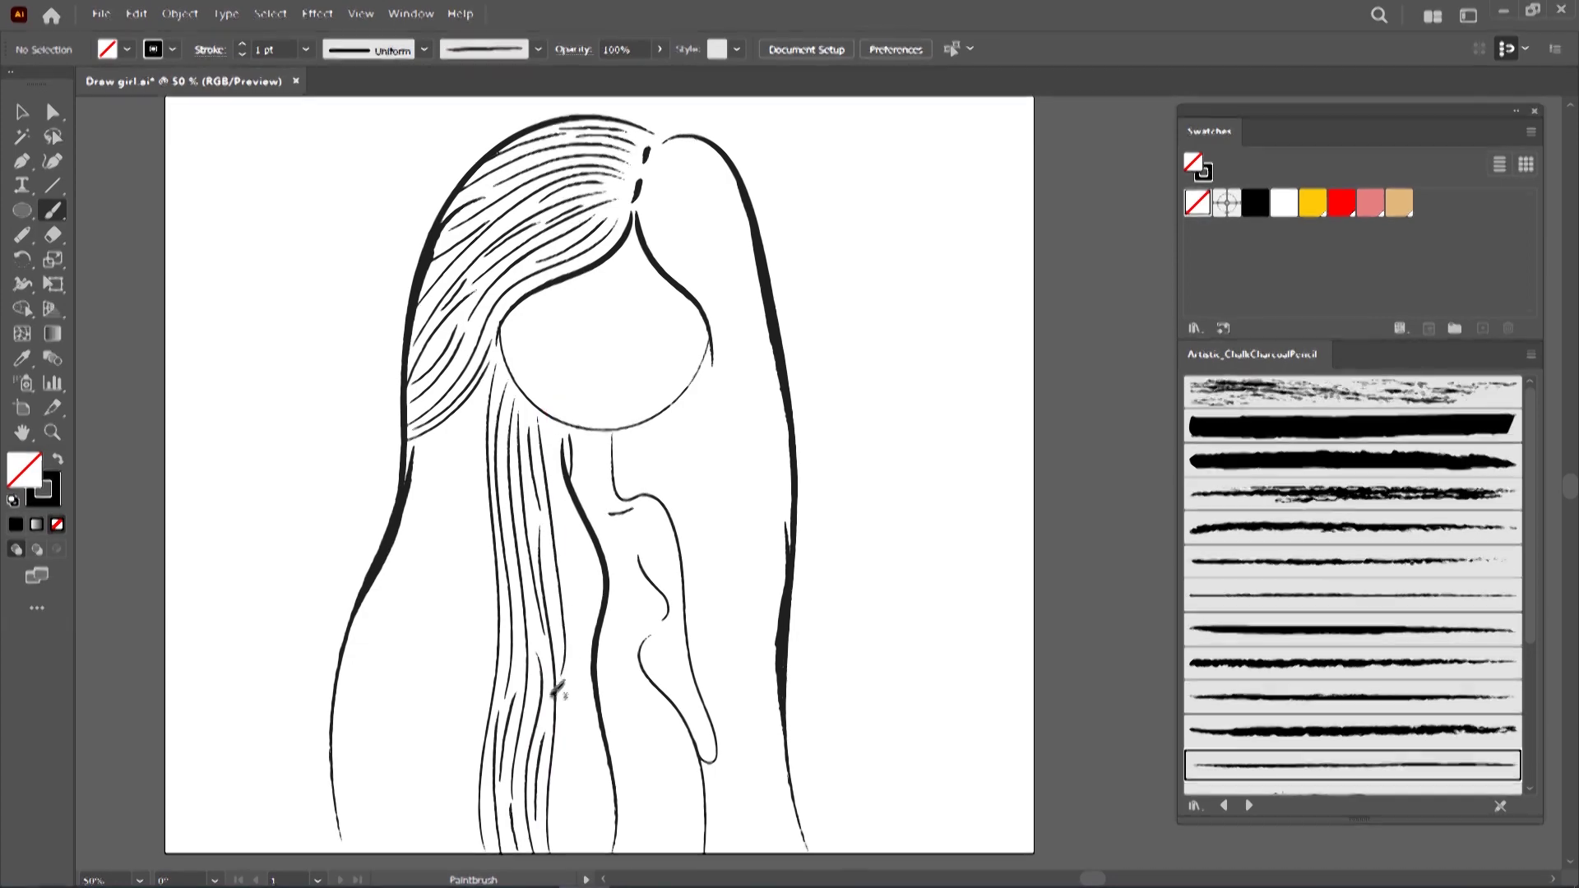
{"action": "left_click_drag", "start_coordinate": [547, 436], "coordinate": [573, 858]}
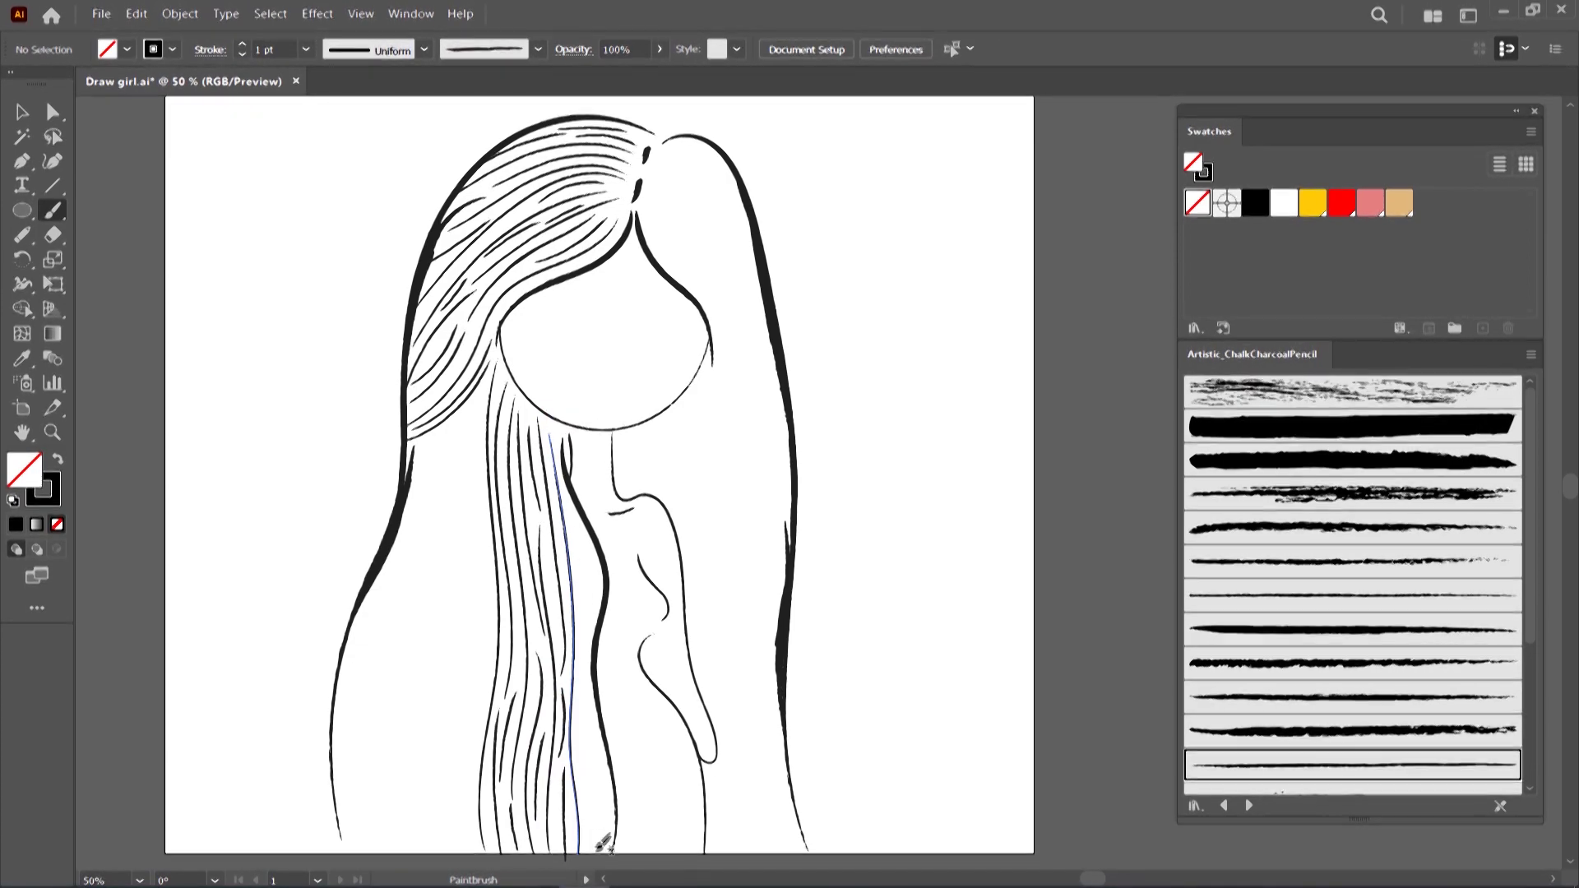
{"action": "left_click_drag", "start_coordinate": [574, 486], "coordinate": [590, 752]}
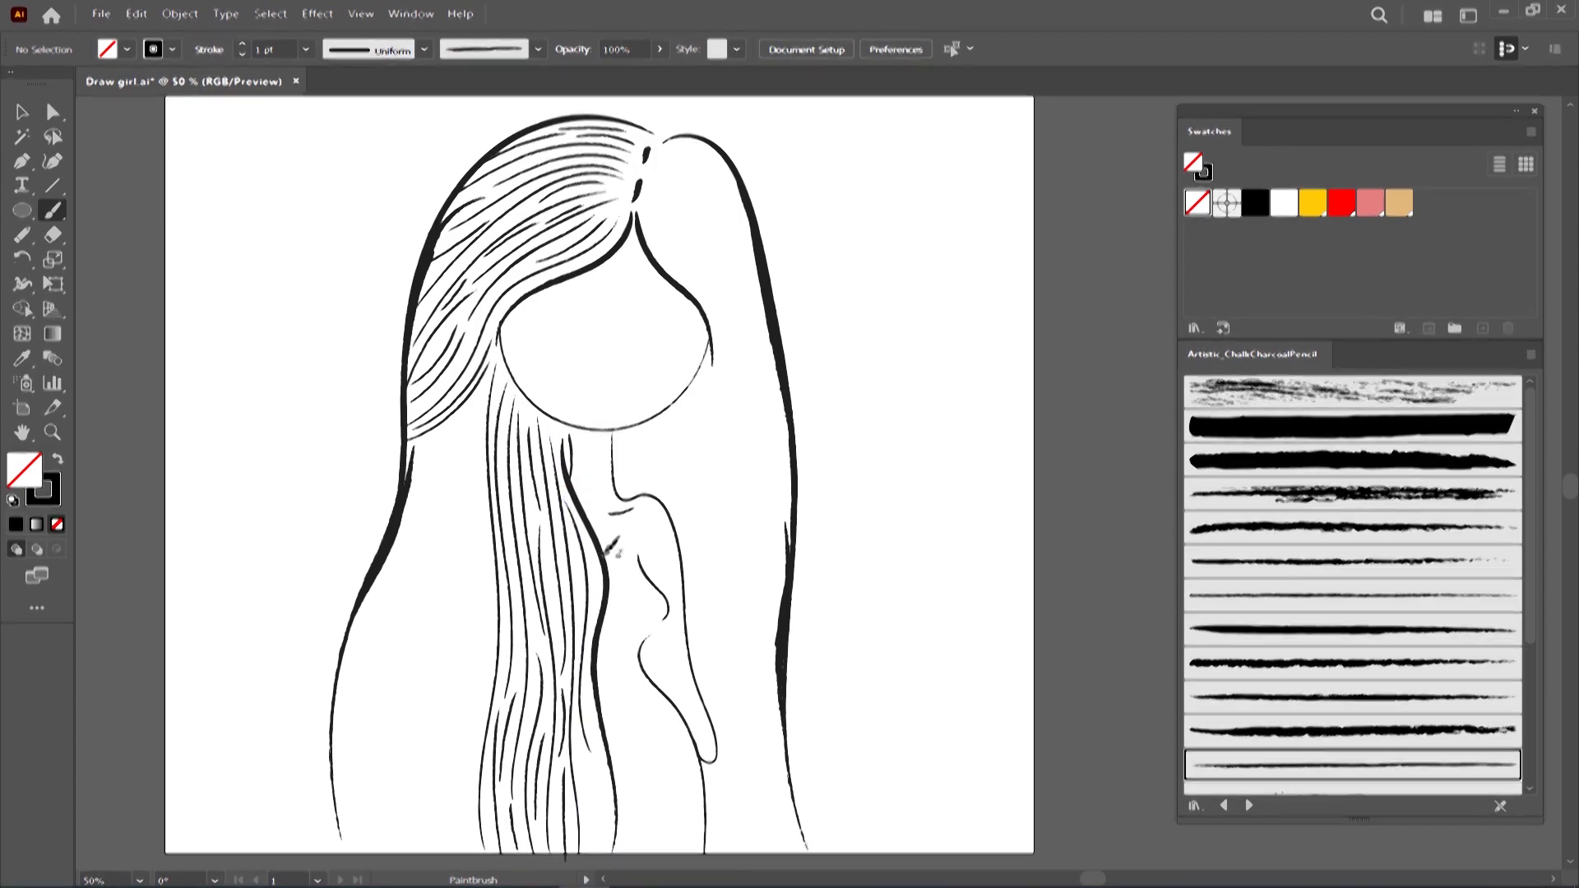
{"action": "left_click_drag", "start_coordinate": [586, 543], "coordinate": [611, 827]}
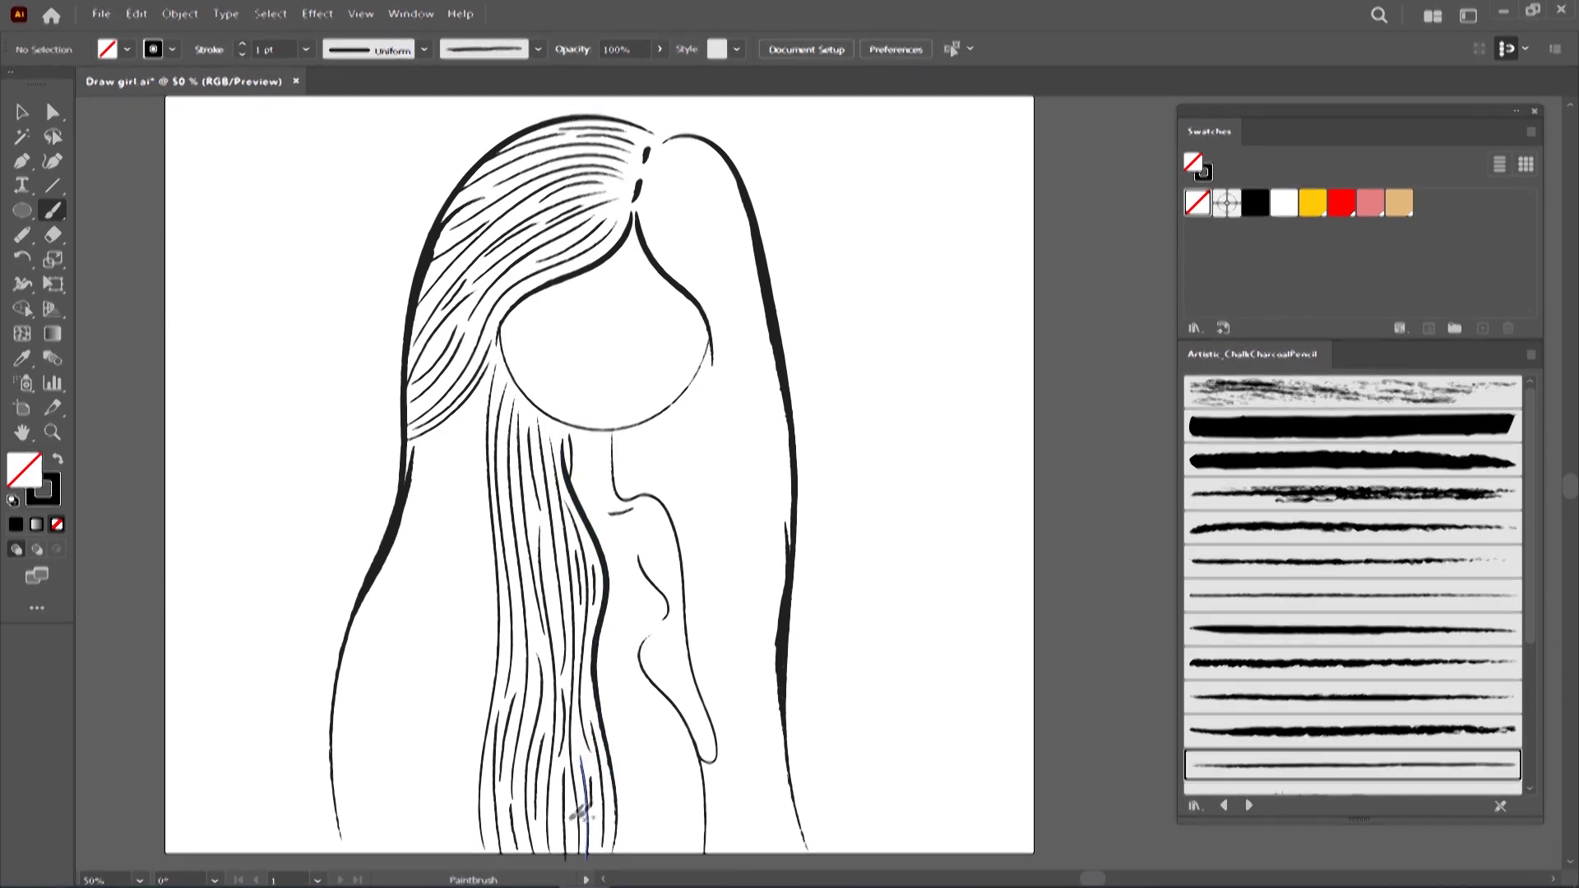
Fill the outer left hair with long and short downward strands
{"action": "mouse_move", "coordinate": [474, 401]}
{"action": "left_mouse_down"}
{"action": "mouse_move", "coordinate": [489, 593]}
{"action": "mouse_move", "coordinate": [465, 802]}
{"action": "left_mouse_up"}
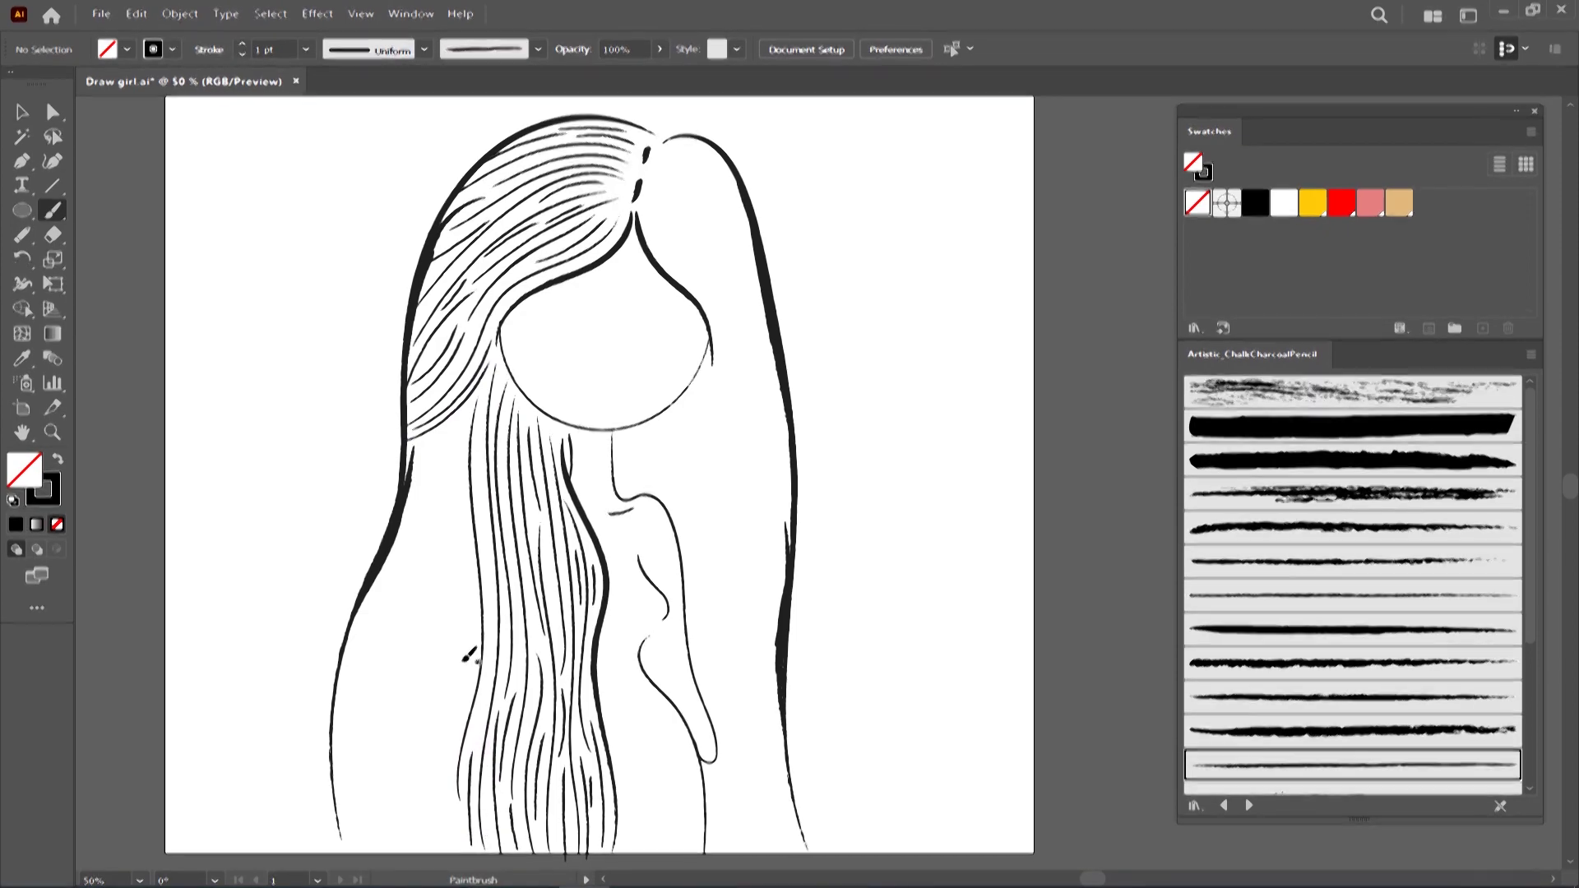
{"action": "left_click_drag", "start_coordinate": [458, 408], "coordinate": [442, 819]}
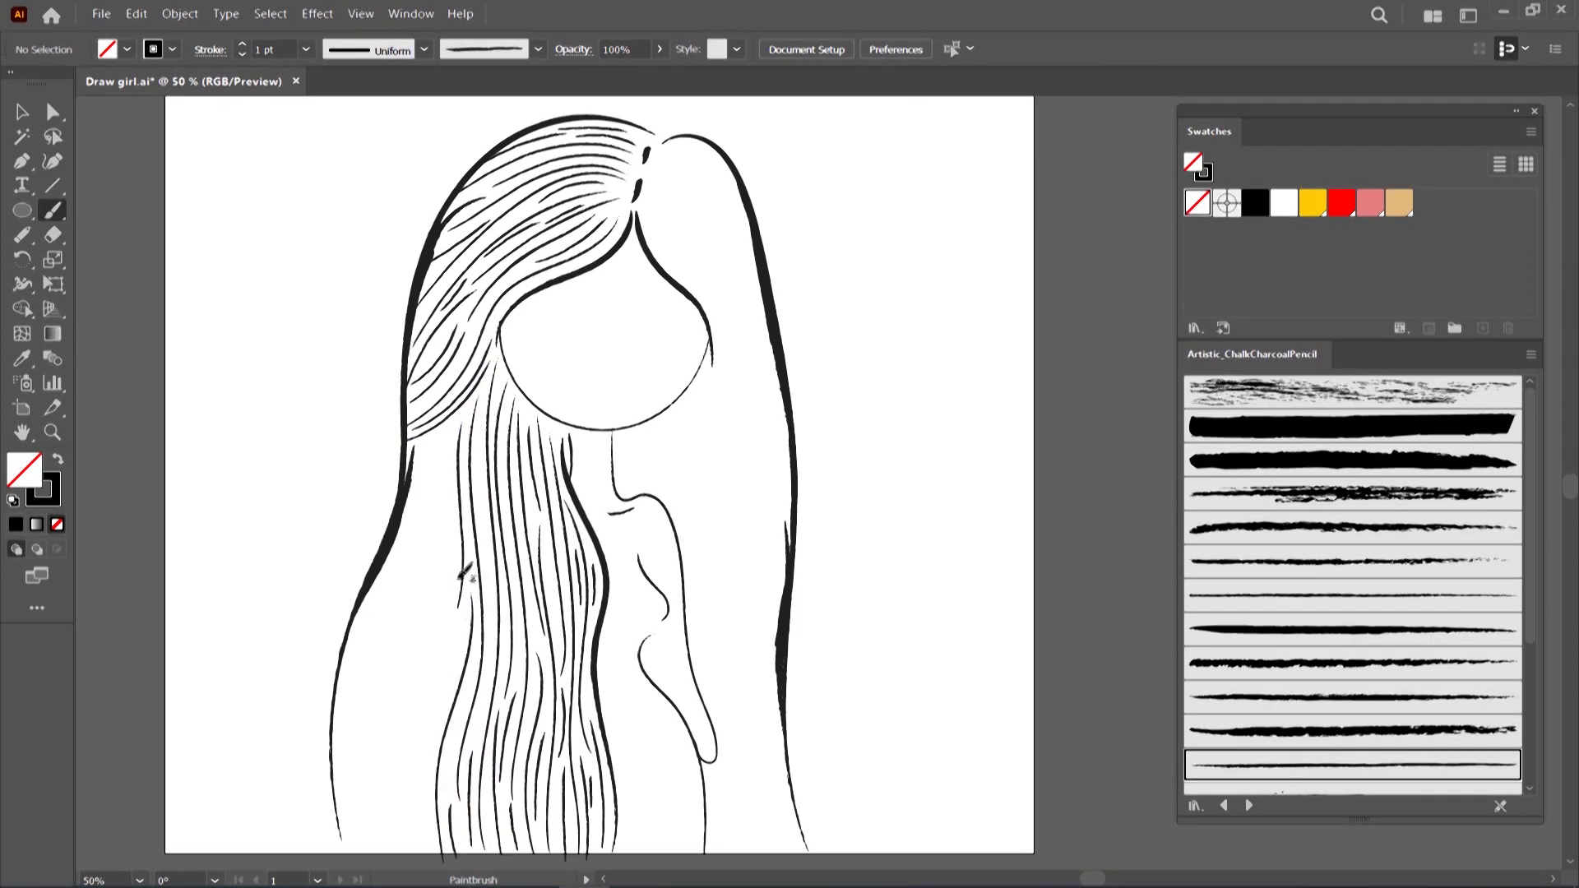
{"action": "left_click_drag", "start_coordinate": [452, 564], "coordinate": [403, 800]}
{"action": "left_click_drag", "start_coordinate": [457, 632], "coordinate": [415, 843]}
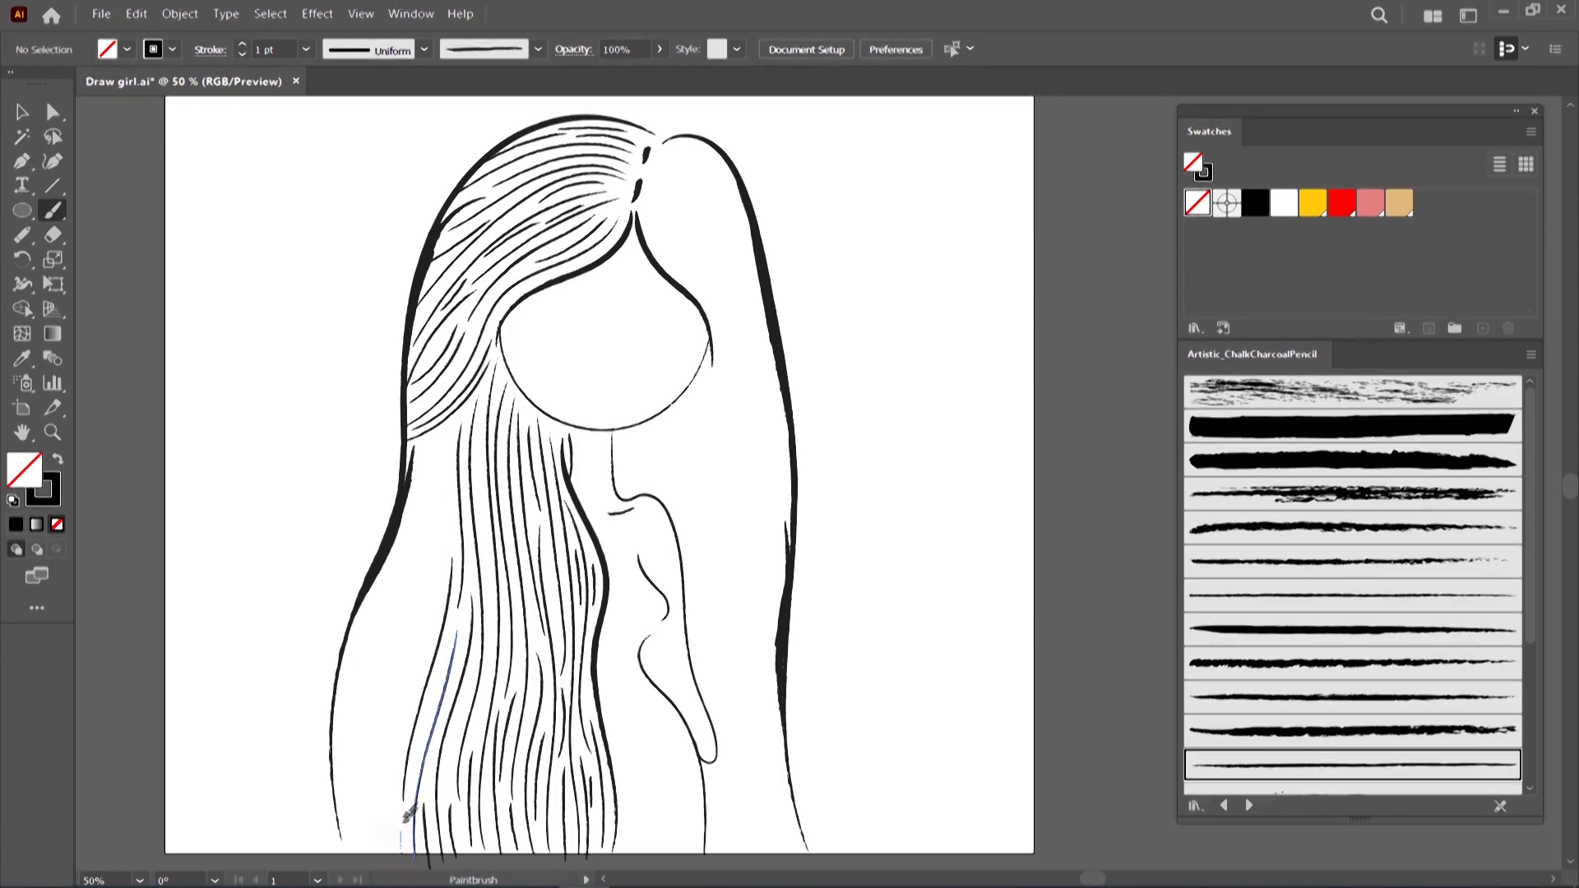
{"action": "left_click_drag", "start_coordinate": [453, 440], "coordinate": [393, 818]}
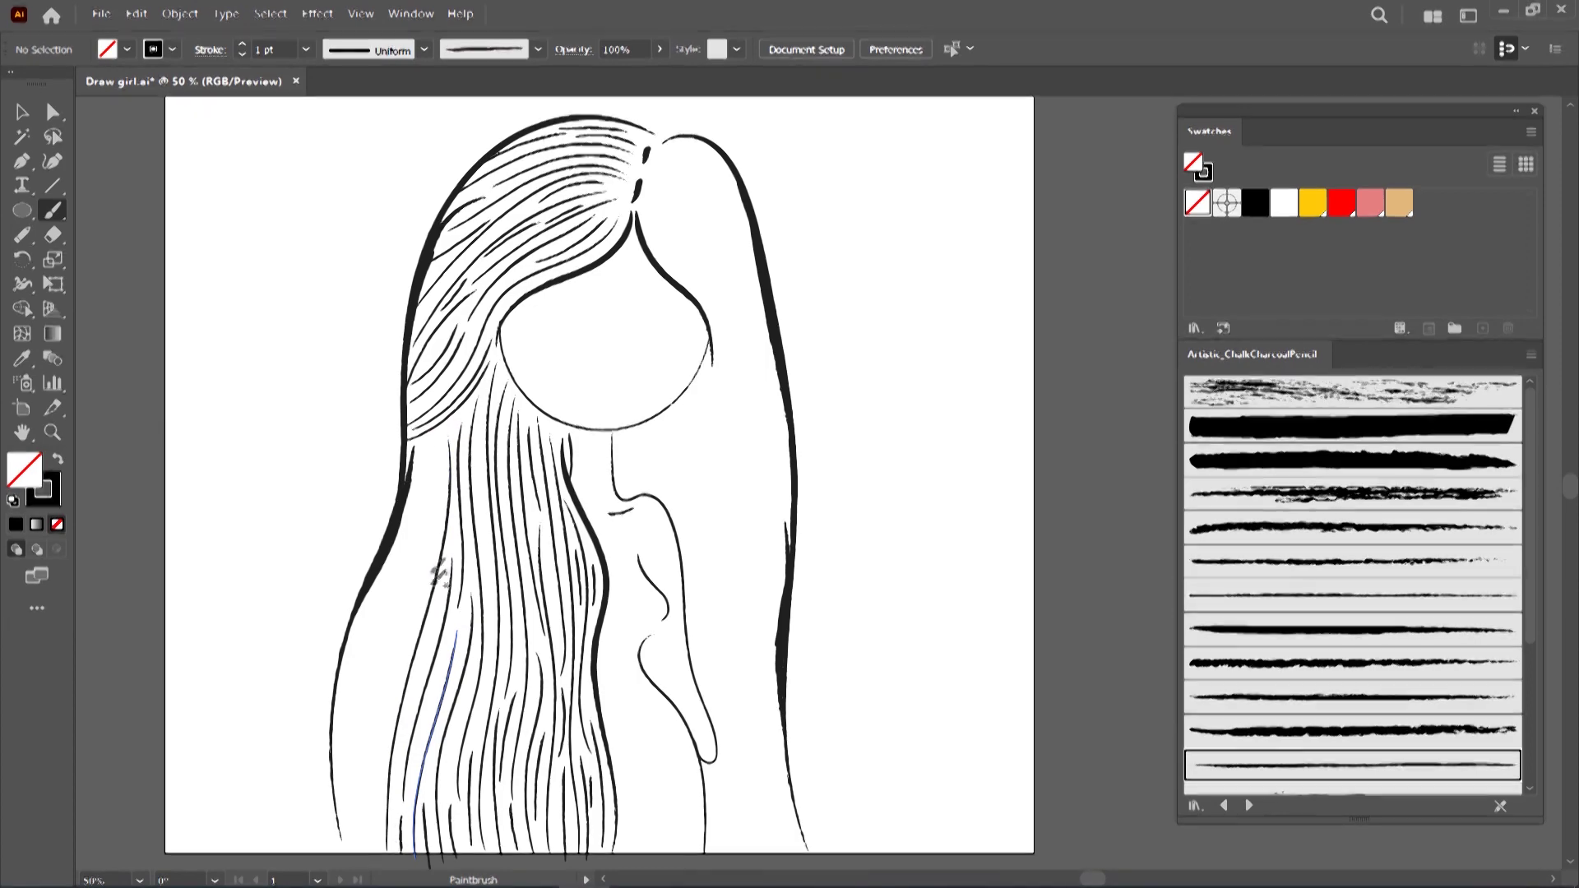
{"action": "left_click_drag", "start_coordinate": [441, 440], "coordinate": [382, 842]}
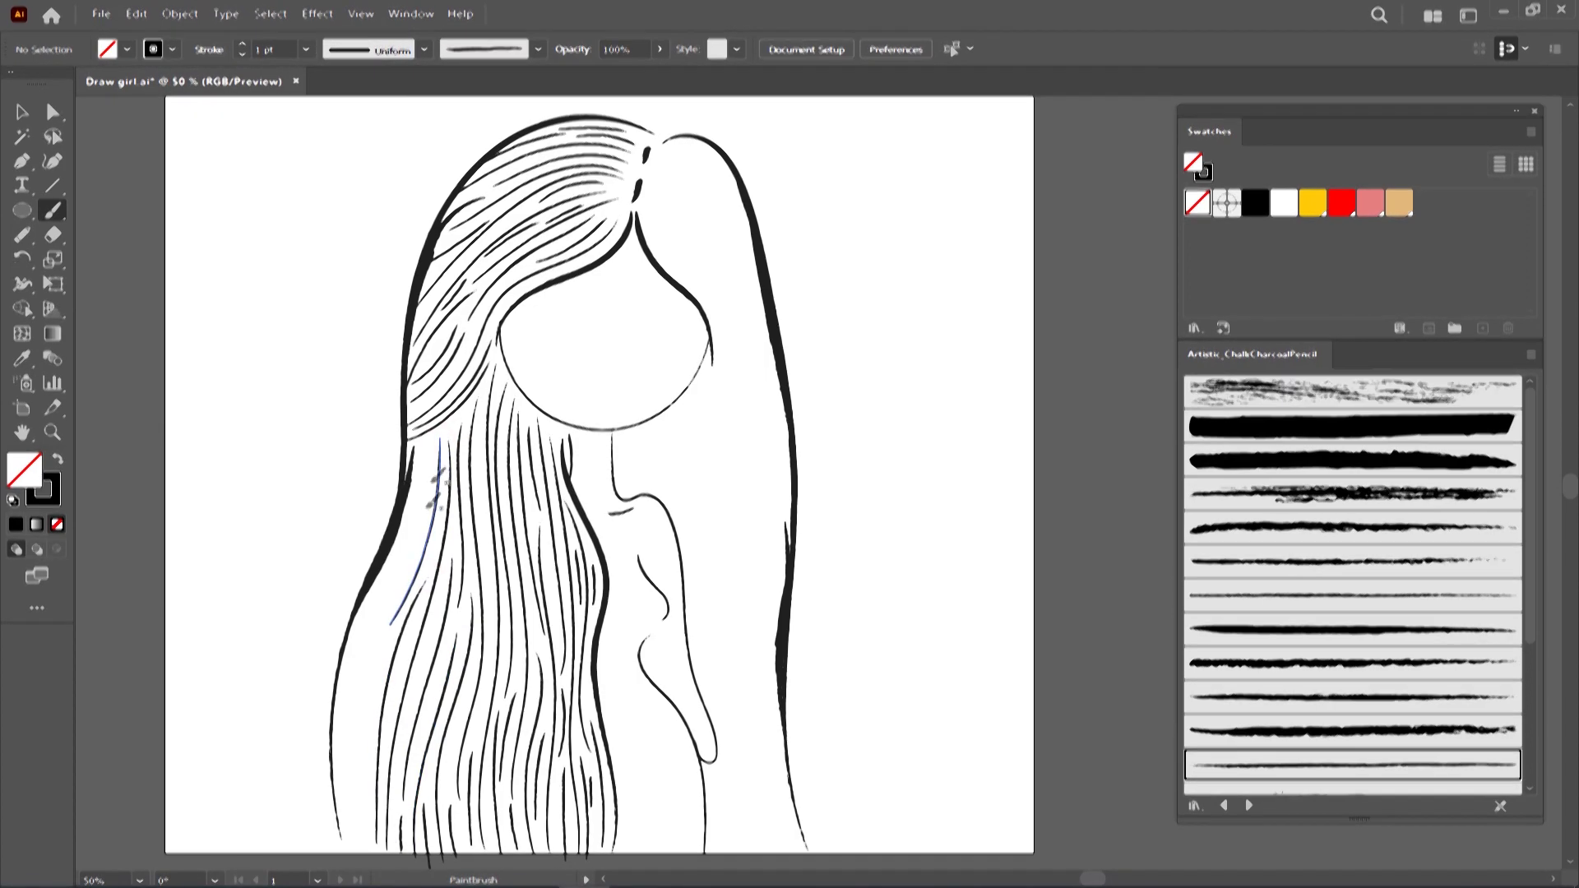
{"action": "left_click_drag", "start_coordinate": [445, 440], "coordinate": [362, 826]}
{"action": "left_click_drag", "start_coordinate": [356, 646], "coordinate": [339, 785]}
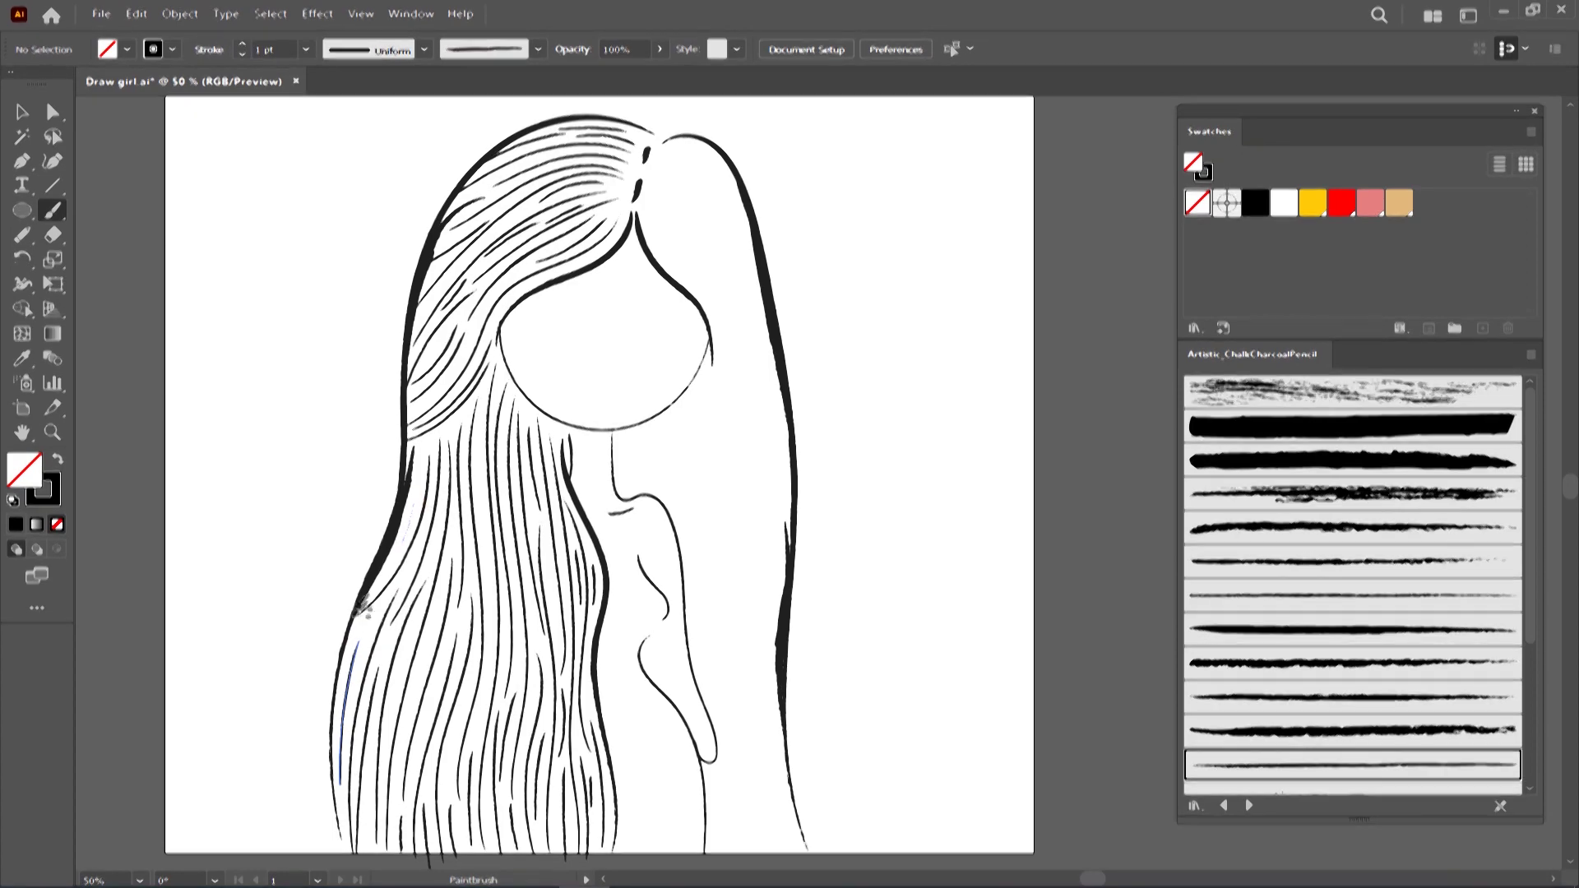
{"action": "left_click_drag", "start_coordinate": [374, 617], "coordinate": [364, 666]}
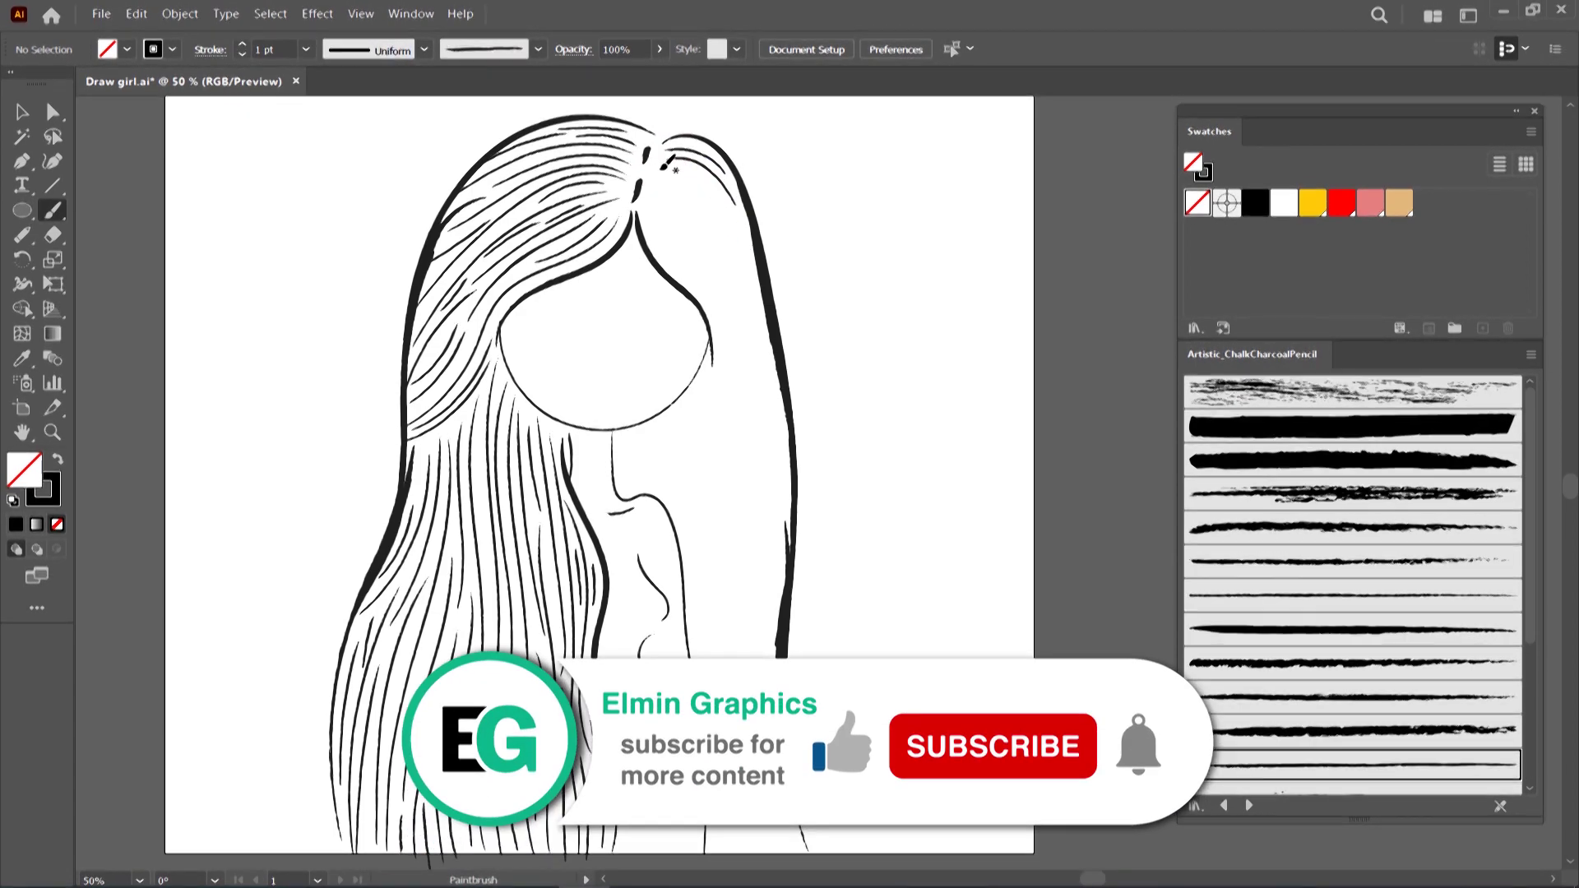
Paint strands curving from the parting down the right upper hair
{"action": "mouse_move", "coordinate": [758, 273]}
{"action": "left_mouse_down"}
{"action": "mouse_move", "coordinate": [654, 171]}
{"action": "mouse_move", "coordinate": [689, 169]}
{"action": "left_mouse_up"}
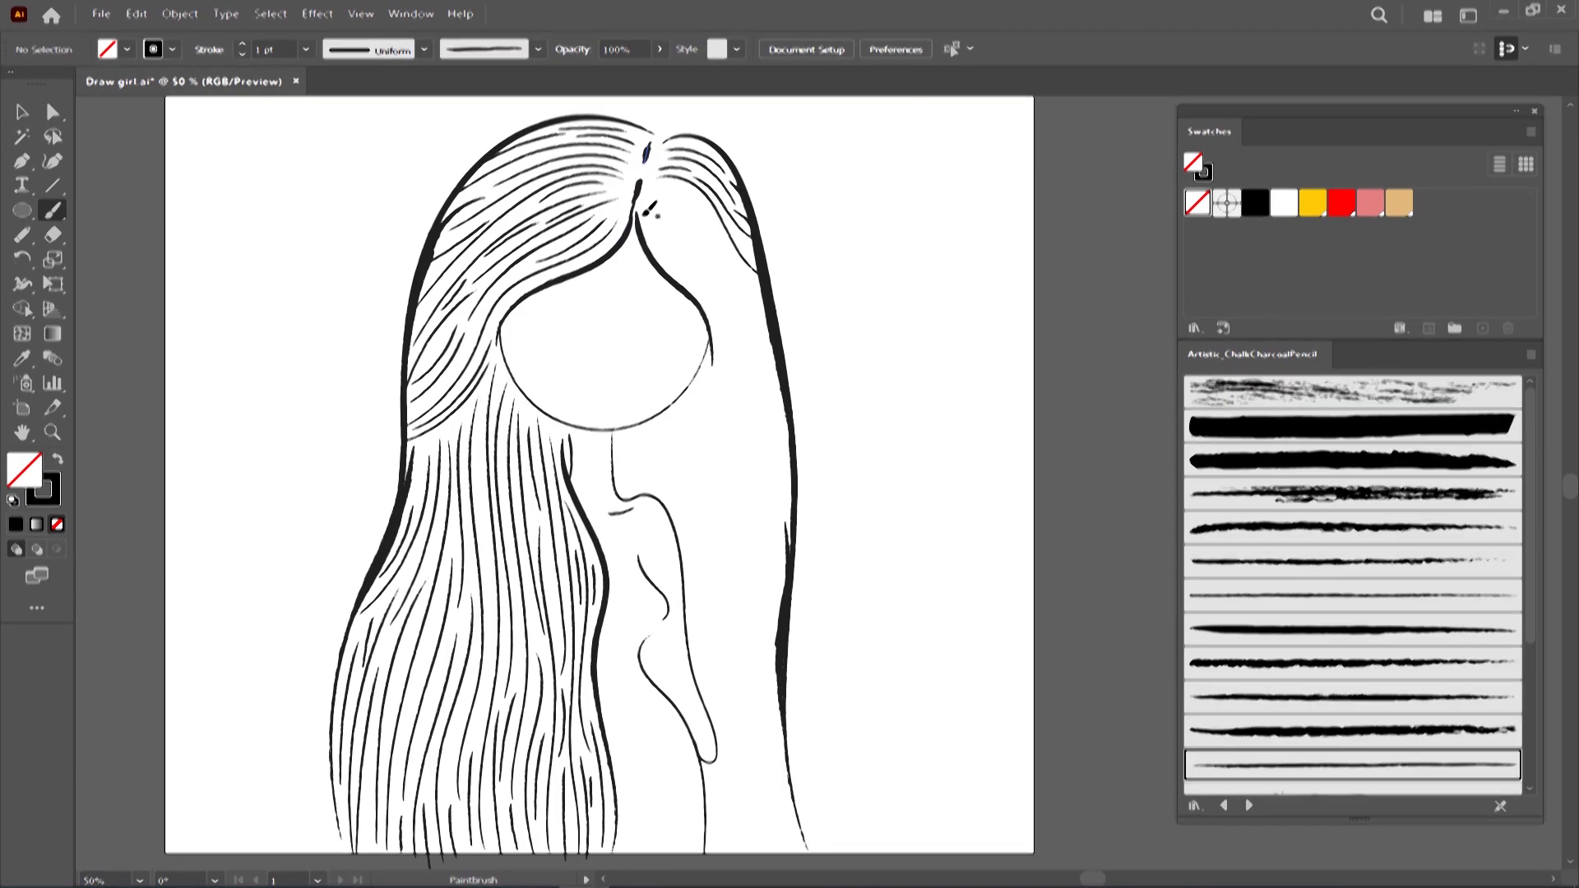
{"action": "left_click_drag", "start_coordinate": [685, 275], "coordinate": [723, 340]}
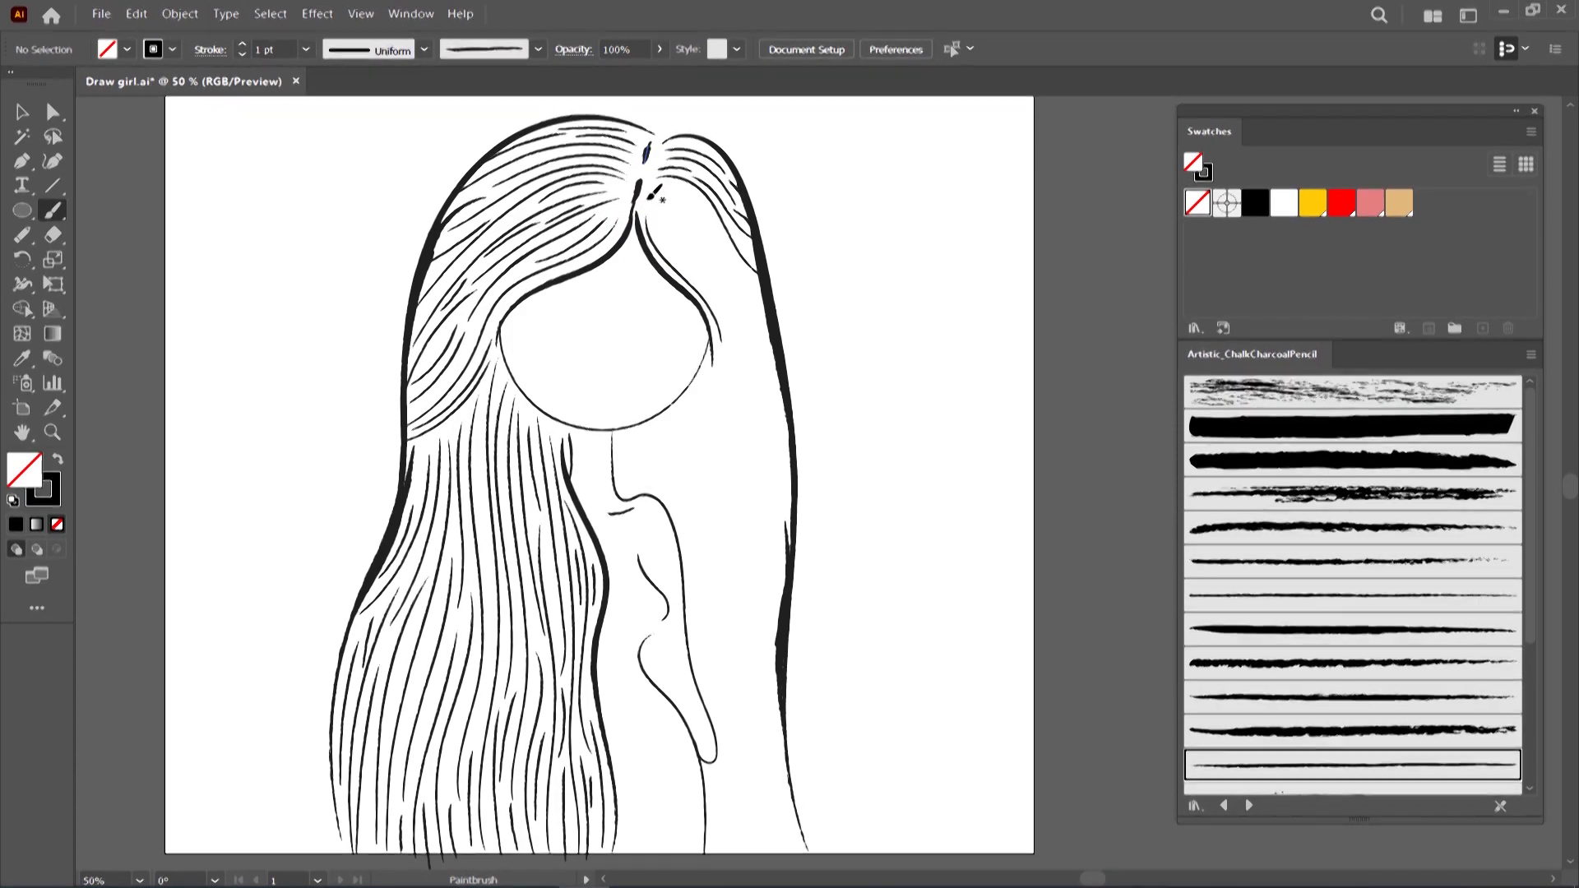
{"action": "left_click_drag", "start_coordinate": [660, 195], "coordinate": [732, 370]}
{"action": "left_click_drag", "start_coordinate": [784, 526], "coordinate": [735, 383]}
{"action": "left_click_drag", "start_coordinate": [716, 308], "coordinate": [735, 372]}
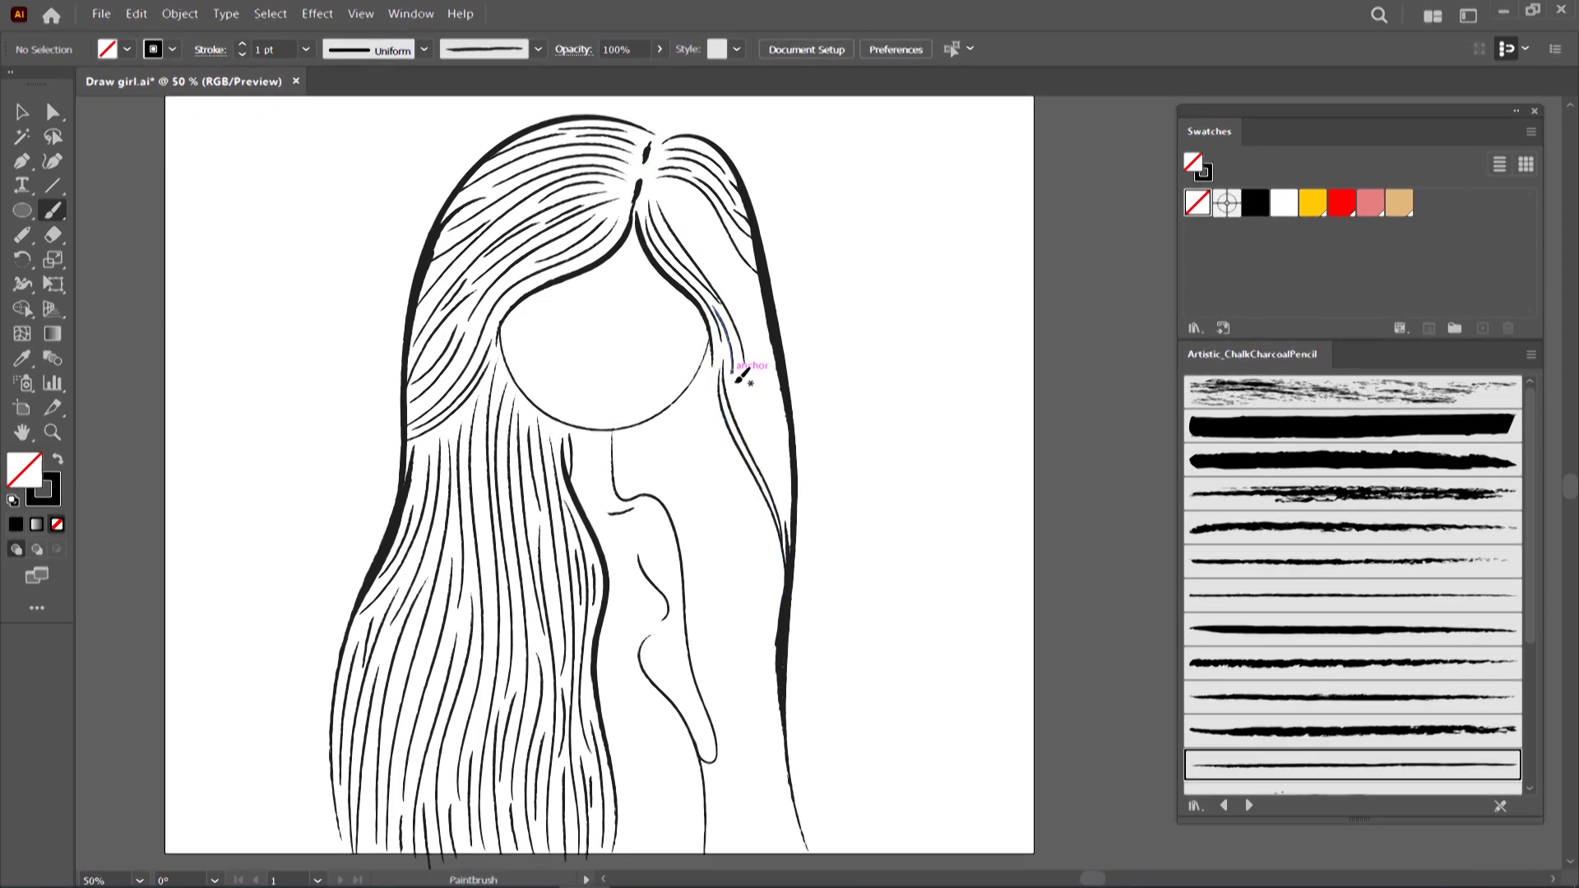
{"action": "left_click_drag", "start_coordinate": [786, 514], "coordinate": [750, 376]}
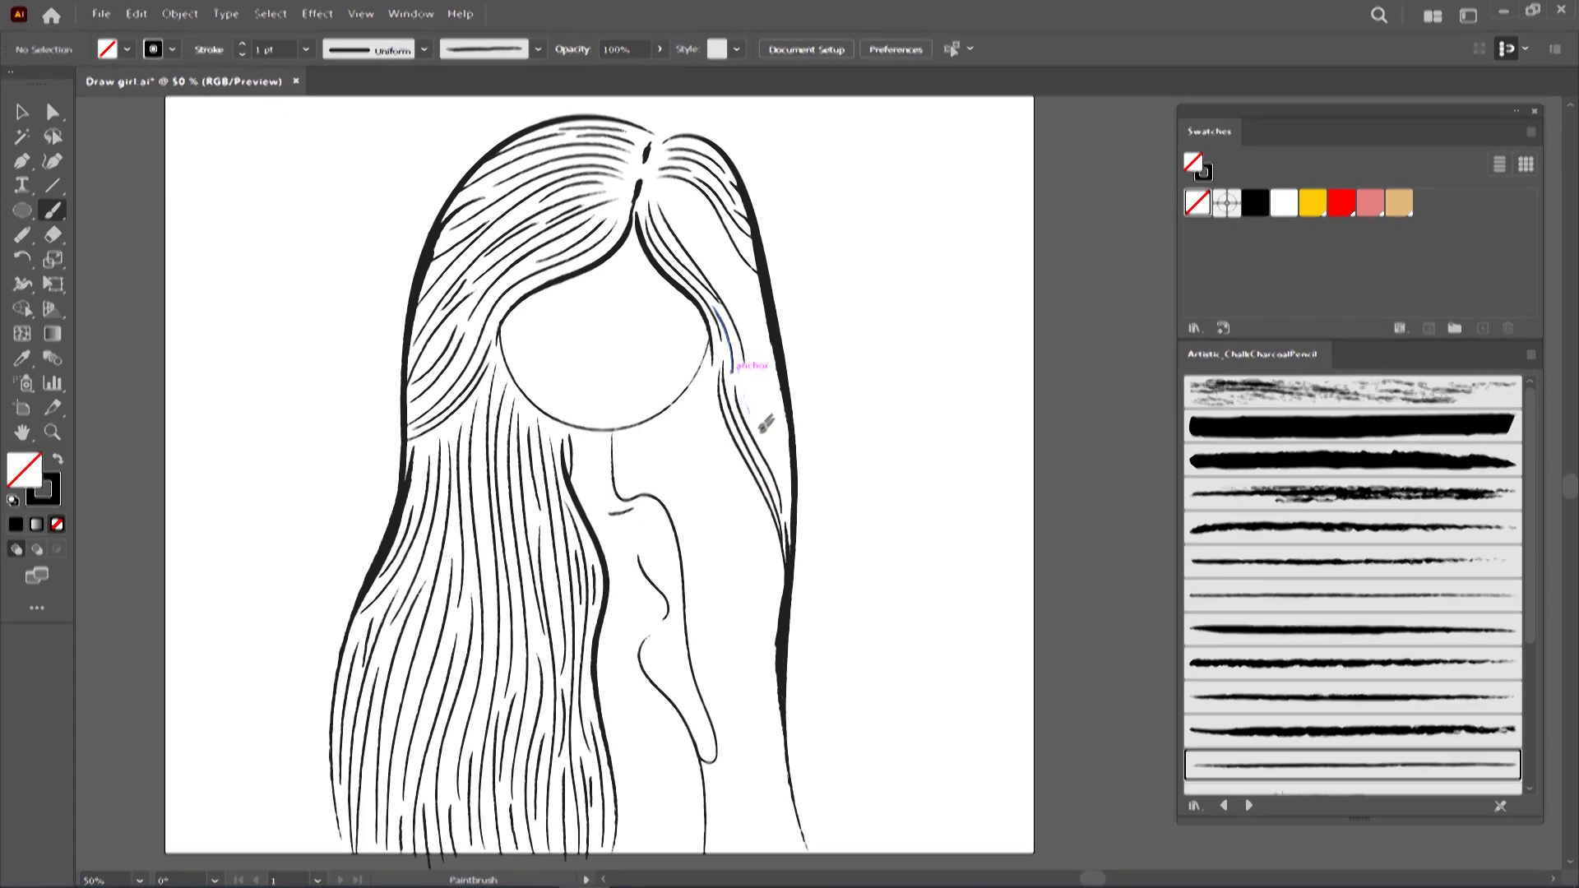
{"action": "left_click_drag", "start_coordinate": [663, 194], "coordinate": [745, 308]}
{"action": "left_click_drag", "start_coordinate": [798, 451], "coordinate": [795, 454]}
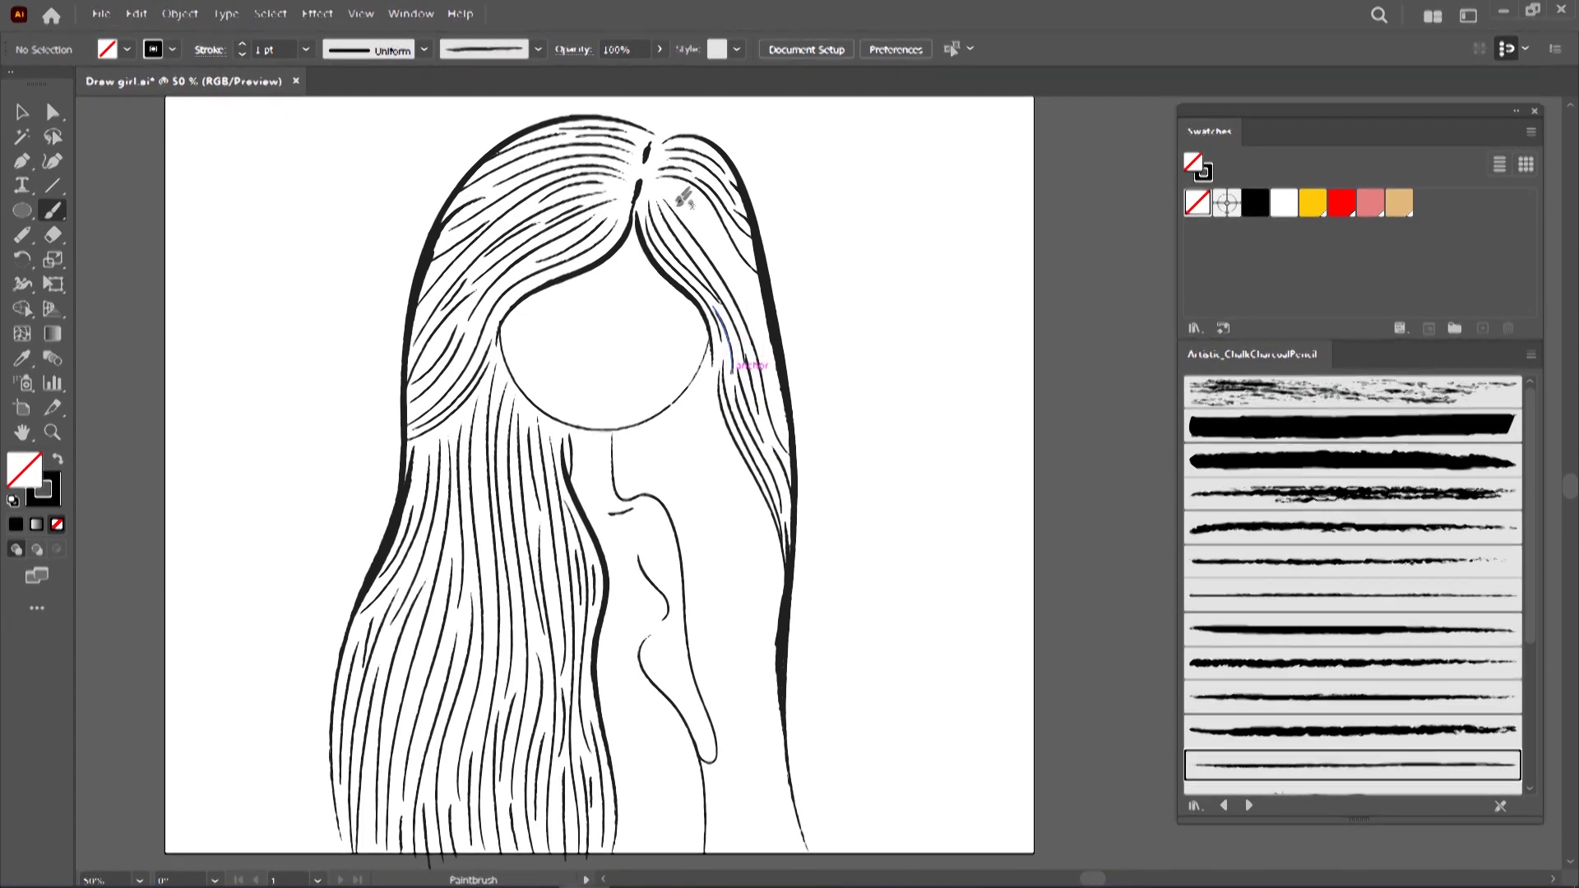
{"action": "left_click_drag", "start_coordinate": [738, 274], "coordinate": [773, 352]}
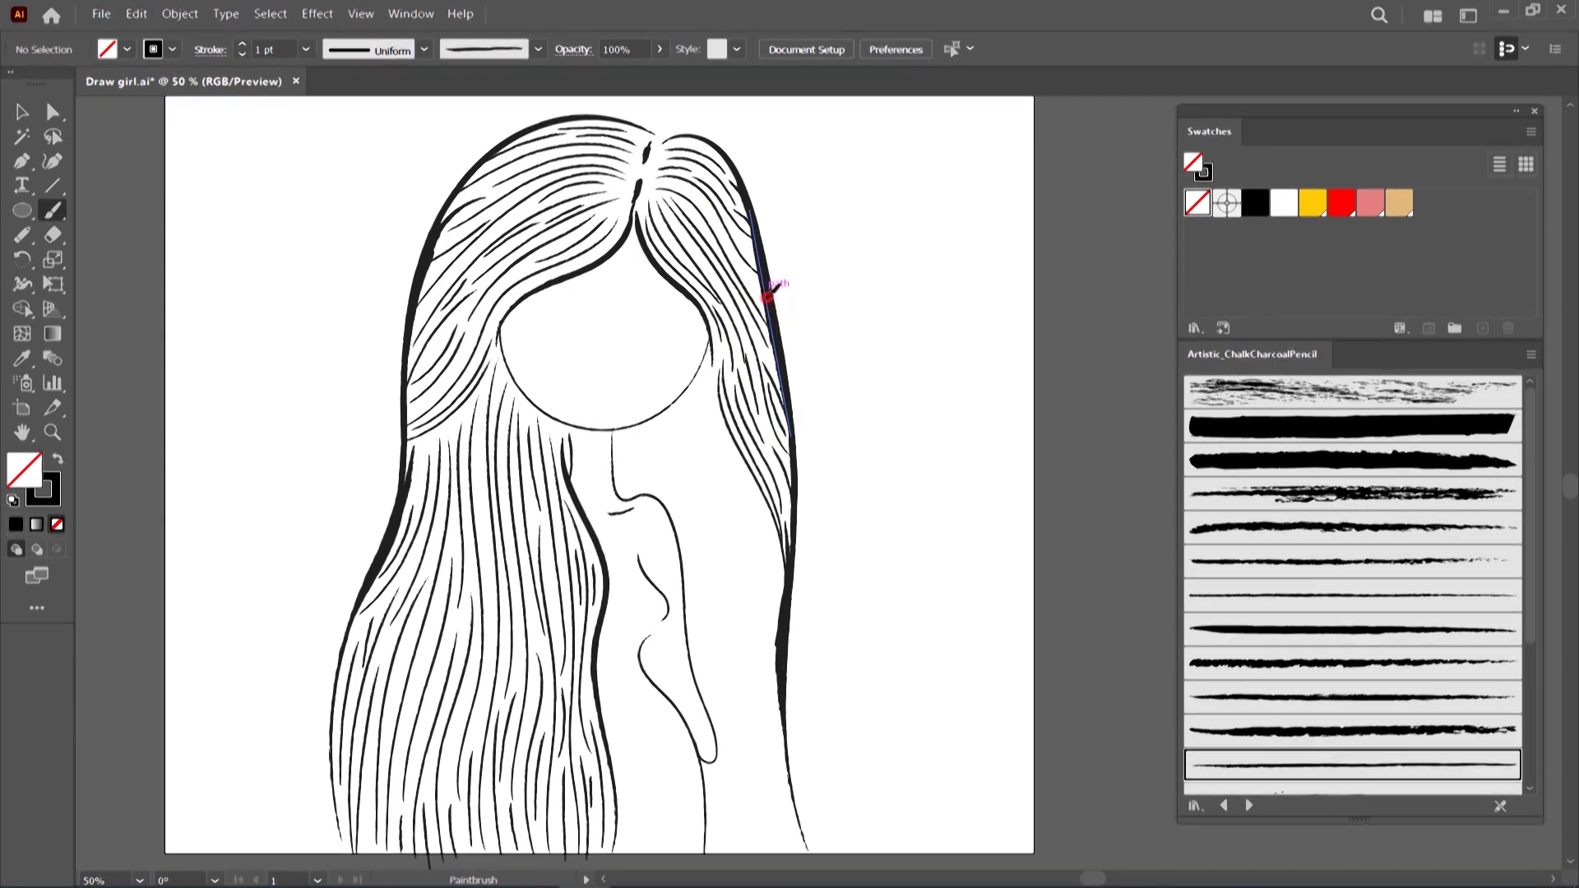
Add long strands down the right lower hair, ending with a stroke along its right edge
{"action": "left_click_drag", "start_coordinate": [635, 213], "coordinate": [745, 597]}
{"action": "left_click_drag", "start_coordinate": [774, 849], "coordinate": [771, 852]}
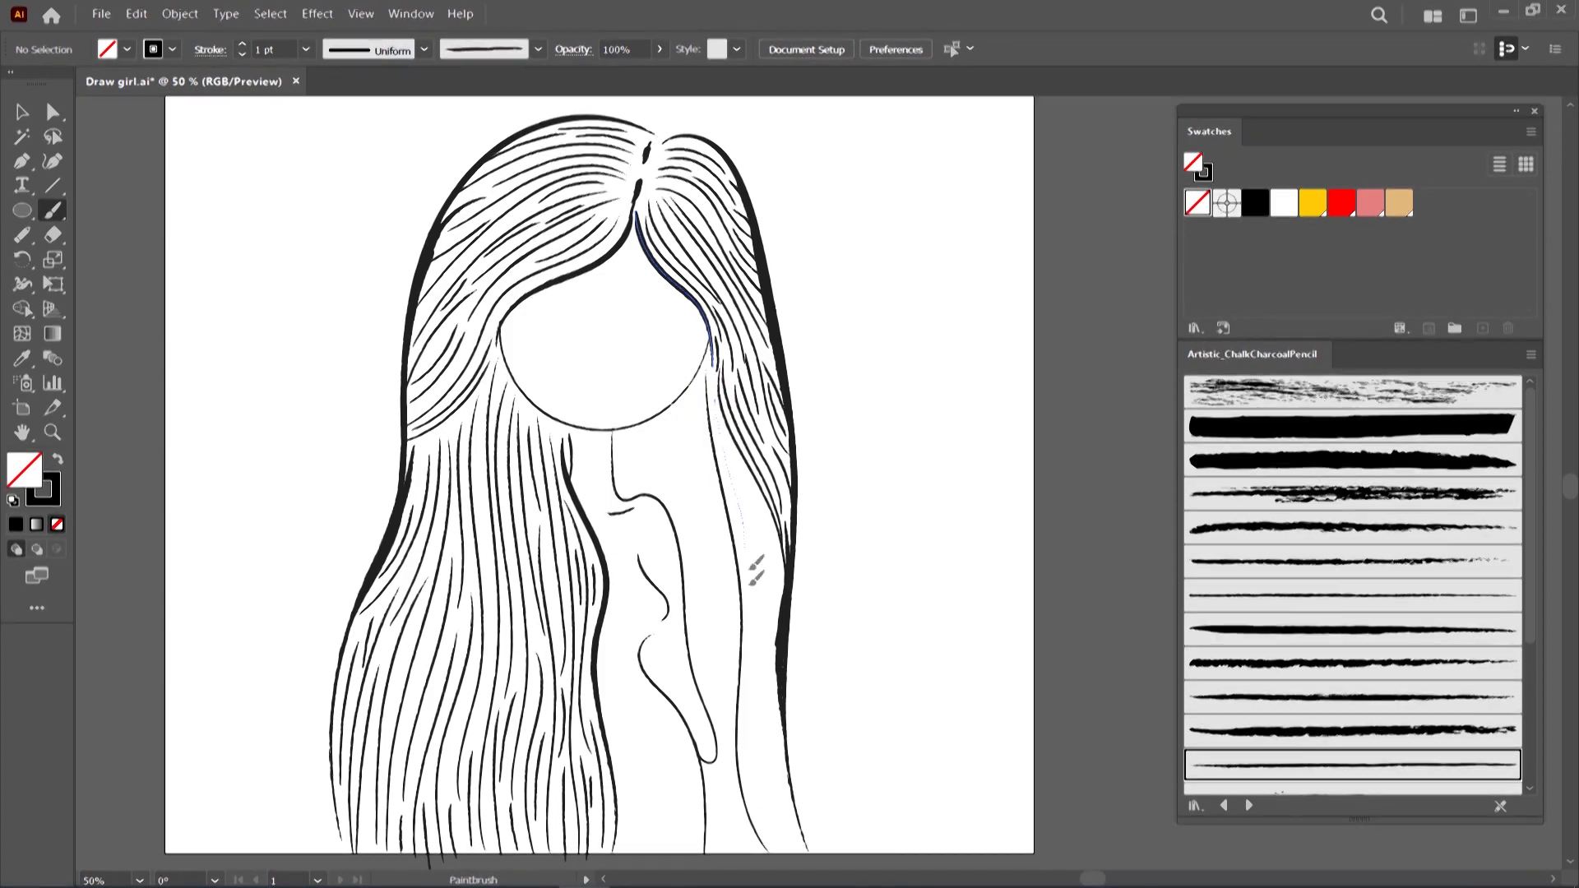
{"action": "left_click_drag", "start_coordinate": [712, 403], "coordinate": [786, 823]}
{"action": "mouse_move", "coordinate": [736, 449]}
{"action": "left_mouse_down"}
{"action": "mouse_move", "coordinate": [775, 590]}
{"action": "mouse_move", "coordinate": [780, 785]}
{"action": "left_mouse_up"}
{"action": "left_click_drag", "start_coordinate": [788, 523], "coordinate": [778, 646]}
{"action": "left_click_drag", "start_coordinate": [772, 511], "coordinate": [787, 855]}
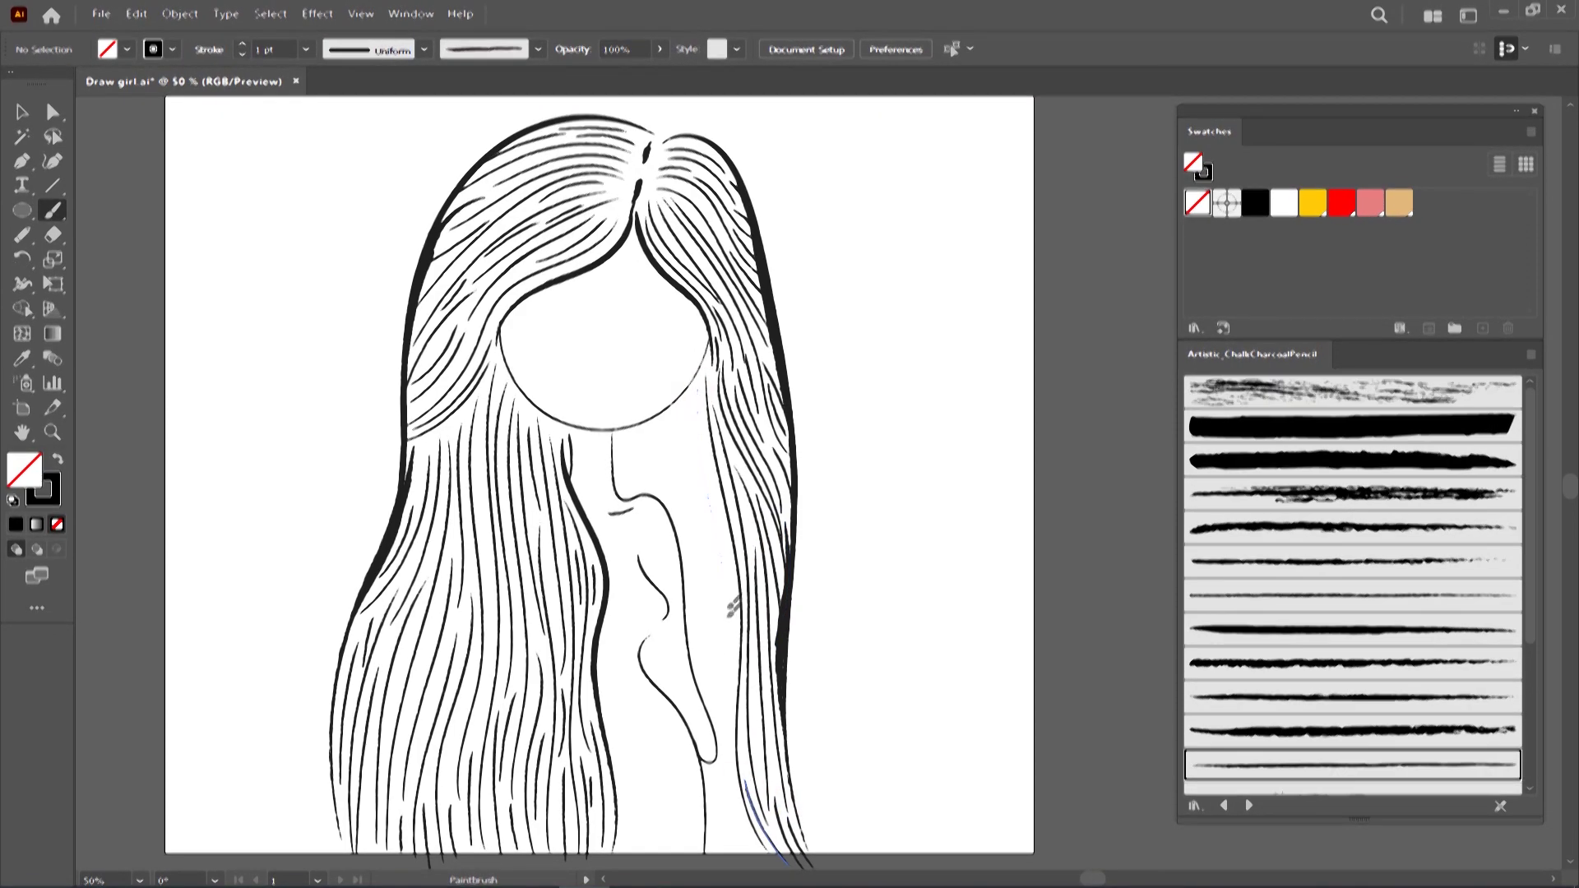
{"action": "left_click_drag", "start_coordinate": [729, 777], "coordinate": [740, 822]}
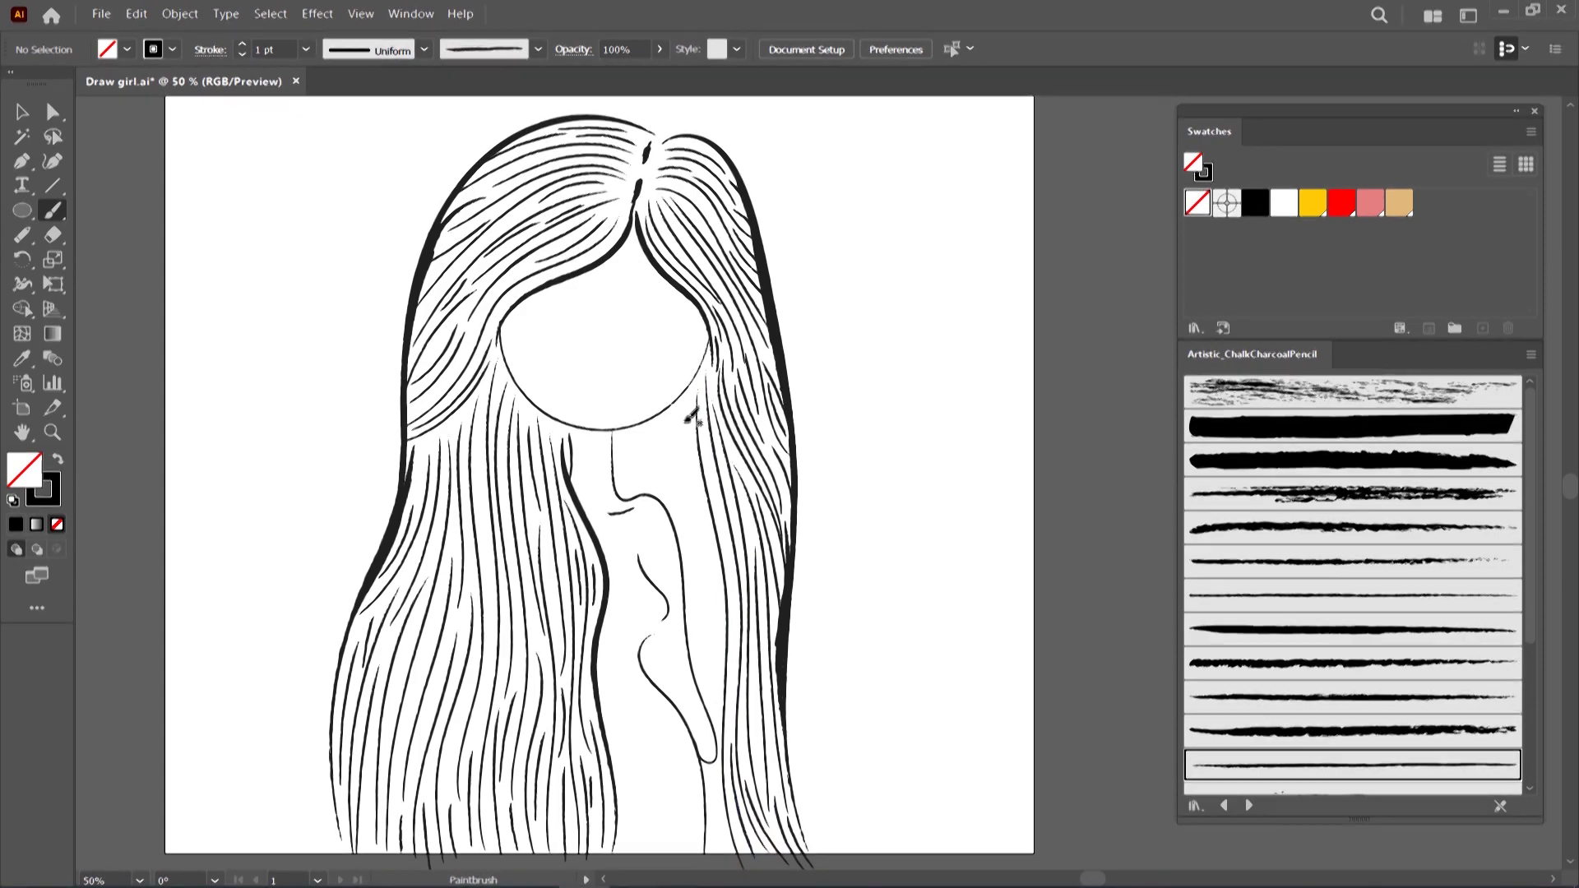
{"action": "mouse_move", "coordinate": [684, 404]}
{"action": "left_mouse_down"}
{"action": "mouse_move", "coordinate": [720, 691]}
{"action": "mouse_move", "coordinate": [705, 624]}
{"action": "mouse_move", "coordinate": [711, 658]}
{"action": "left_mouse_up"}
{"action": "left_click_drag", "start_coordinate": [712, 761], "coordinate": [734, 860]}
{"action": "mouse_move", "coordinate": [697, 658]}
{"action": "left_mouse_down"}
{"action": "mouse_move", "coordinate": [675, 393]}
{"action": "mouse_move", "coordinate": [662, 504]}
{"action": "left_mouse_up"}
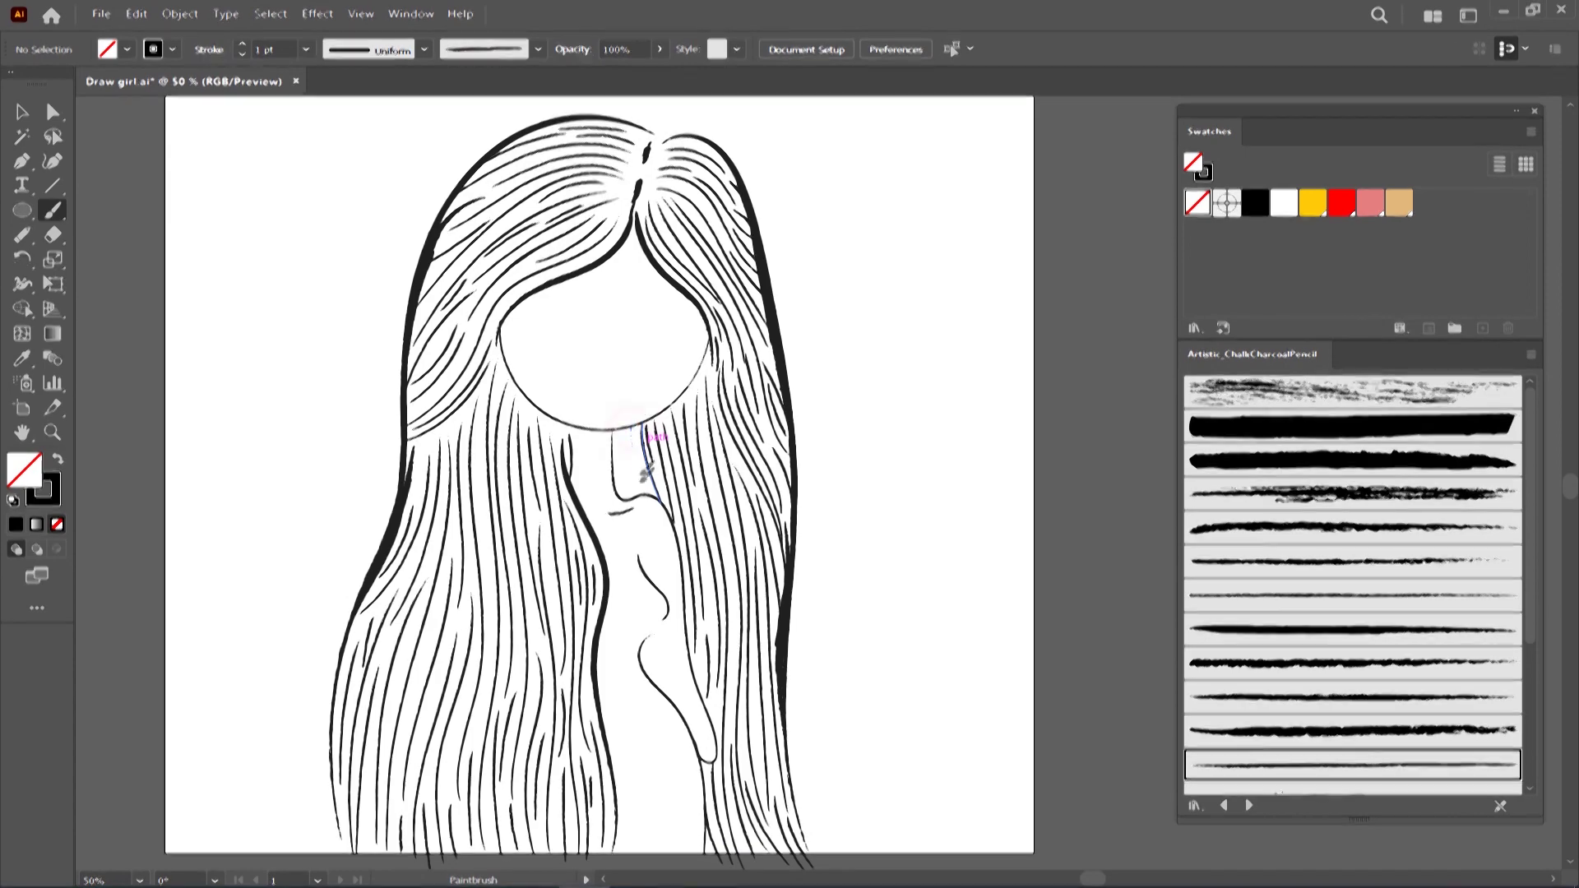
{"action": "left_click_drag", "start_coordinate": [791, 568], "coordinate": [787, 748]}
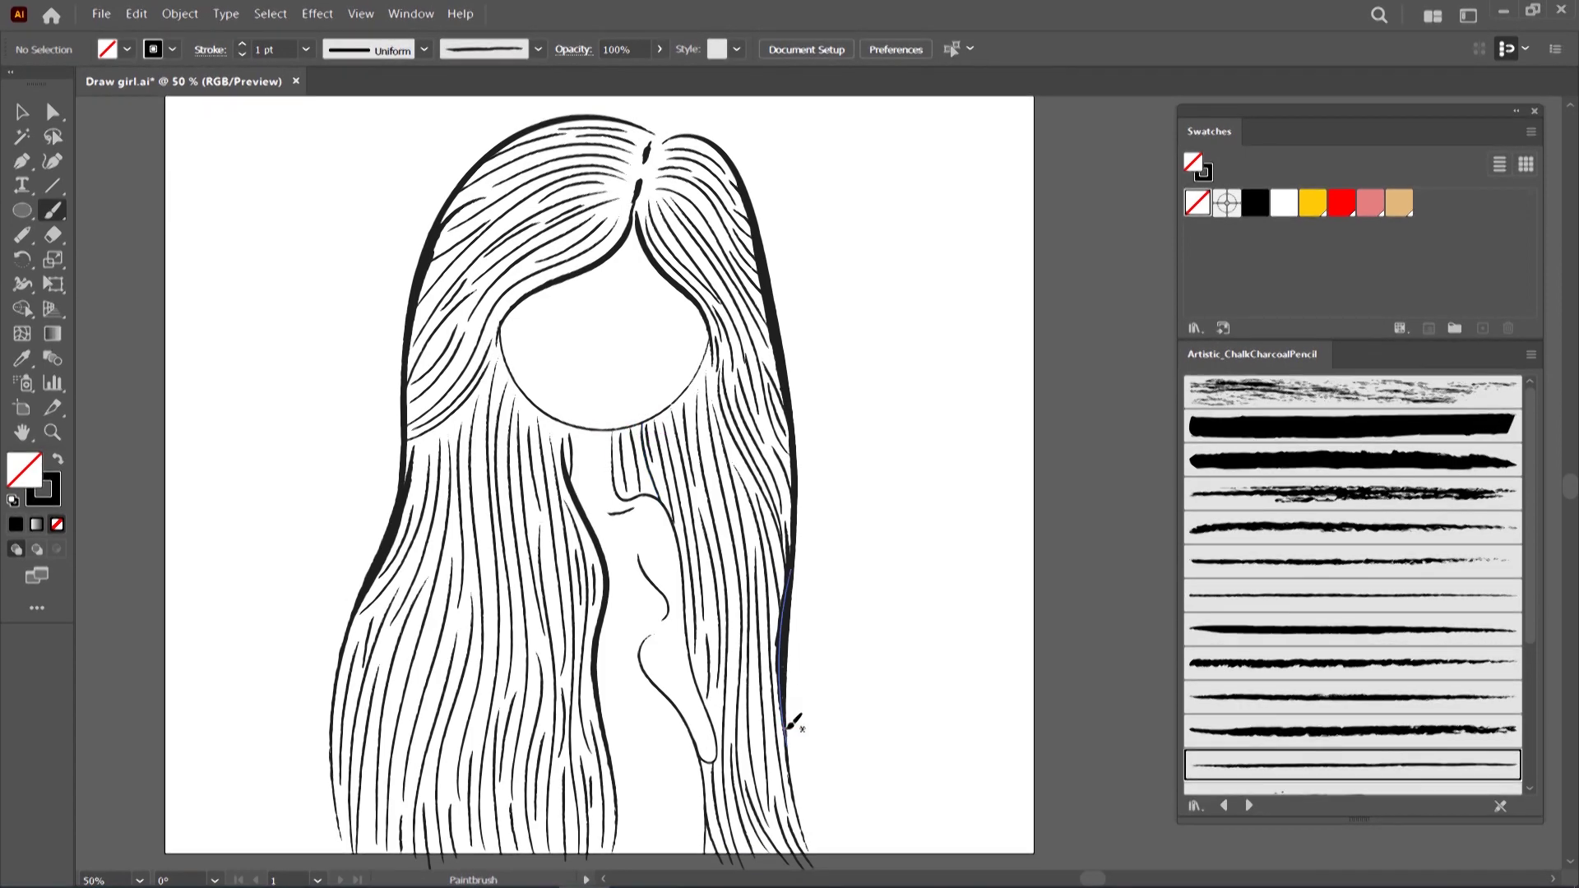
{"action": "left_click", "coordinate": [23, 112]}
Pen a hooked eyelid line across the face and bend it into an upward arc
{"action": "scroll", "coordinate": [597, 309], "scroll_direction": "up", "scroll_amount": 3}
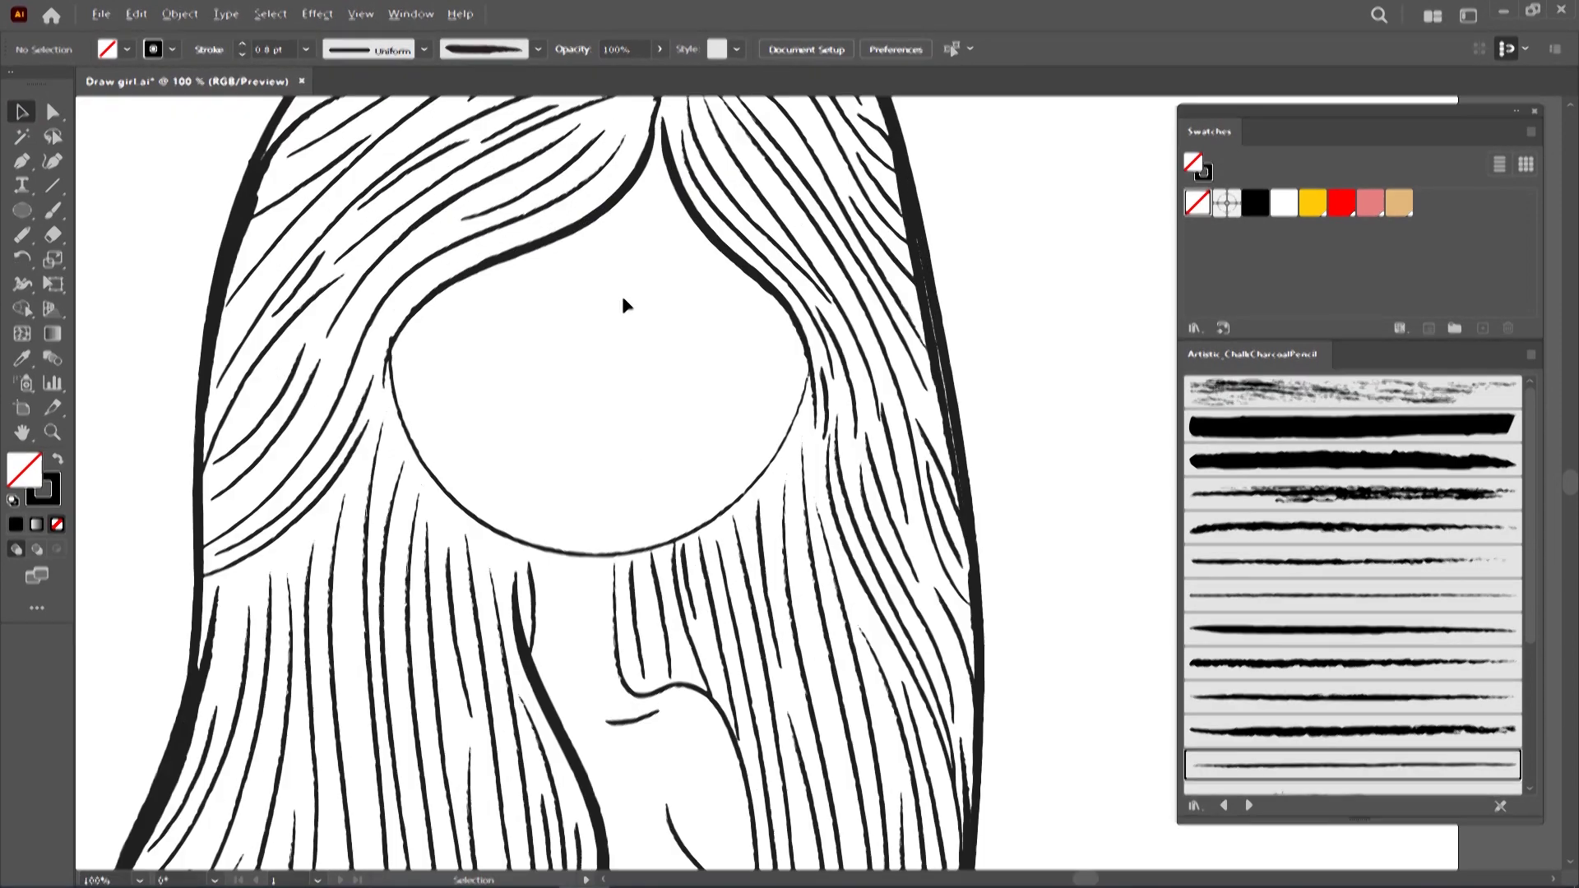
{"action": "scroll", "coordinate": [634, 321], "scroll_direction": "up", "scroll_amount": 2}
{"action": "left_click", "coordinate": [33, 164]}
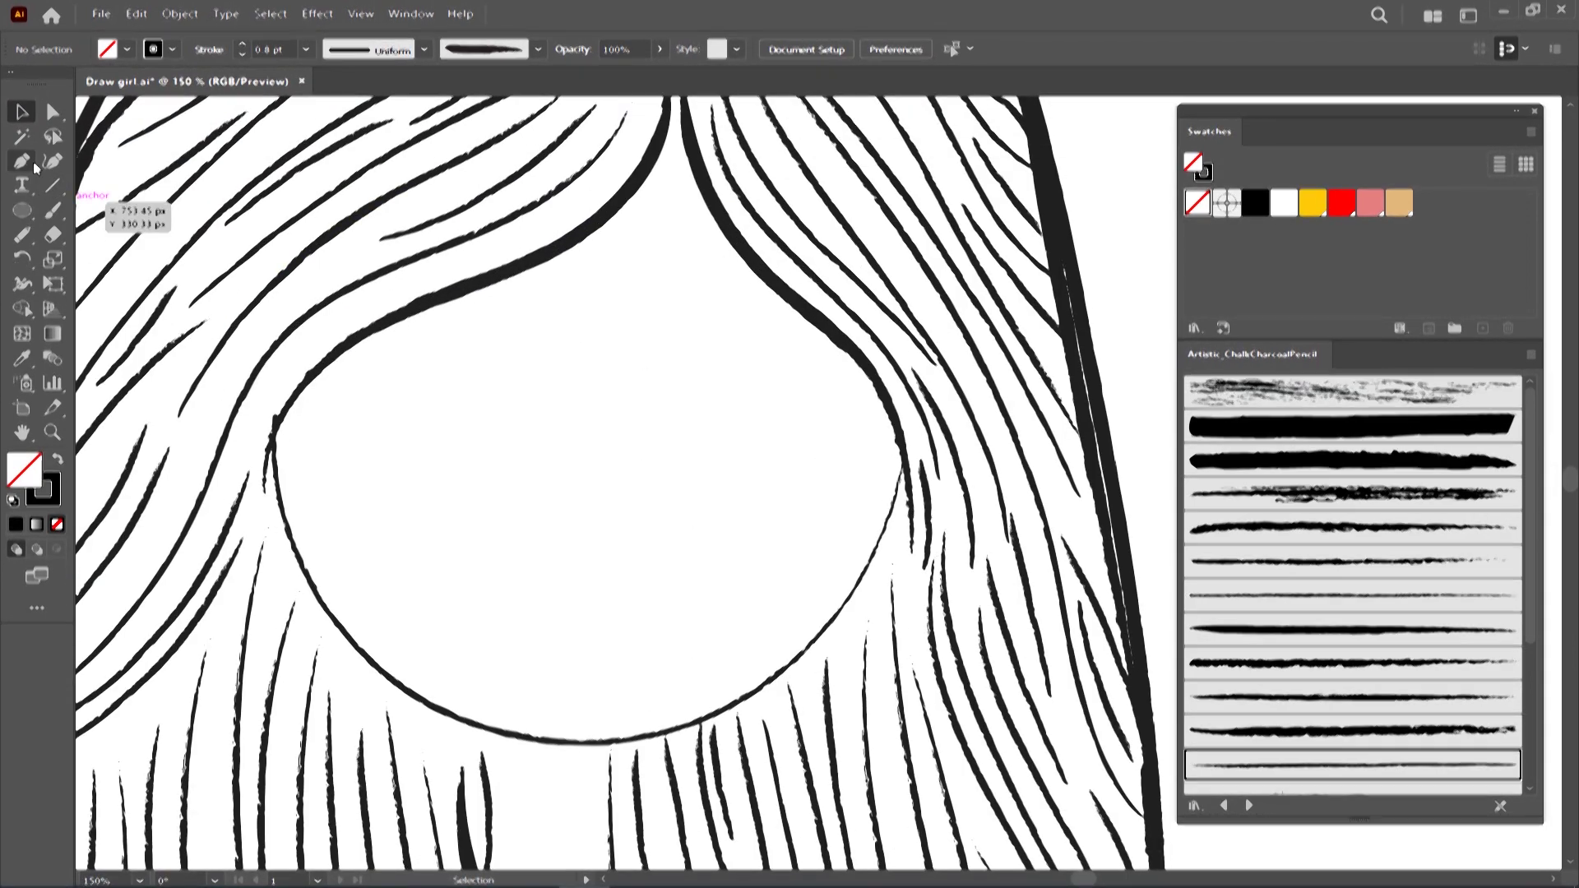
{"action": "scroll", "coordinate": [671, 427], "scroll_direction": "up", "scroll_amount": 1}
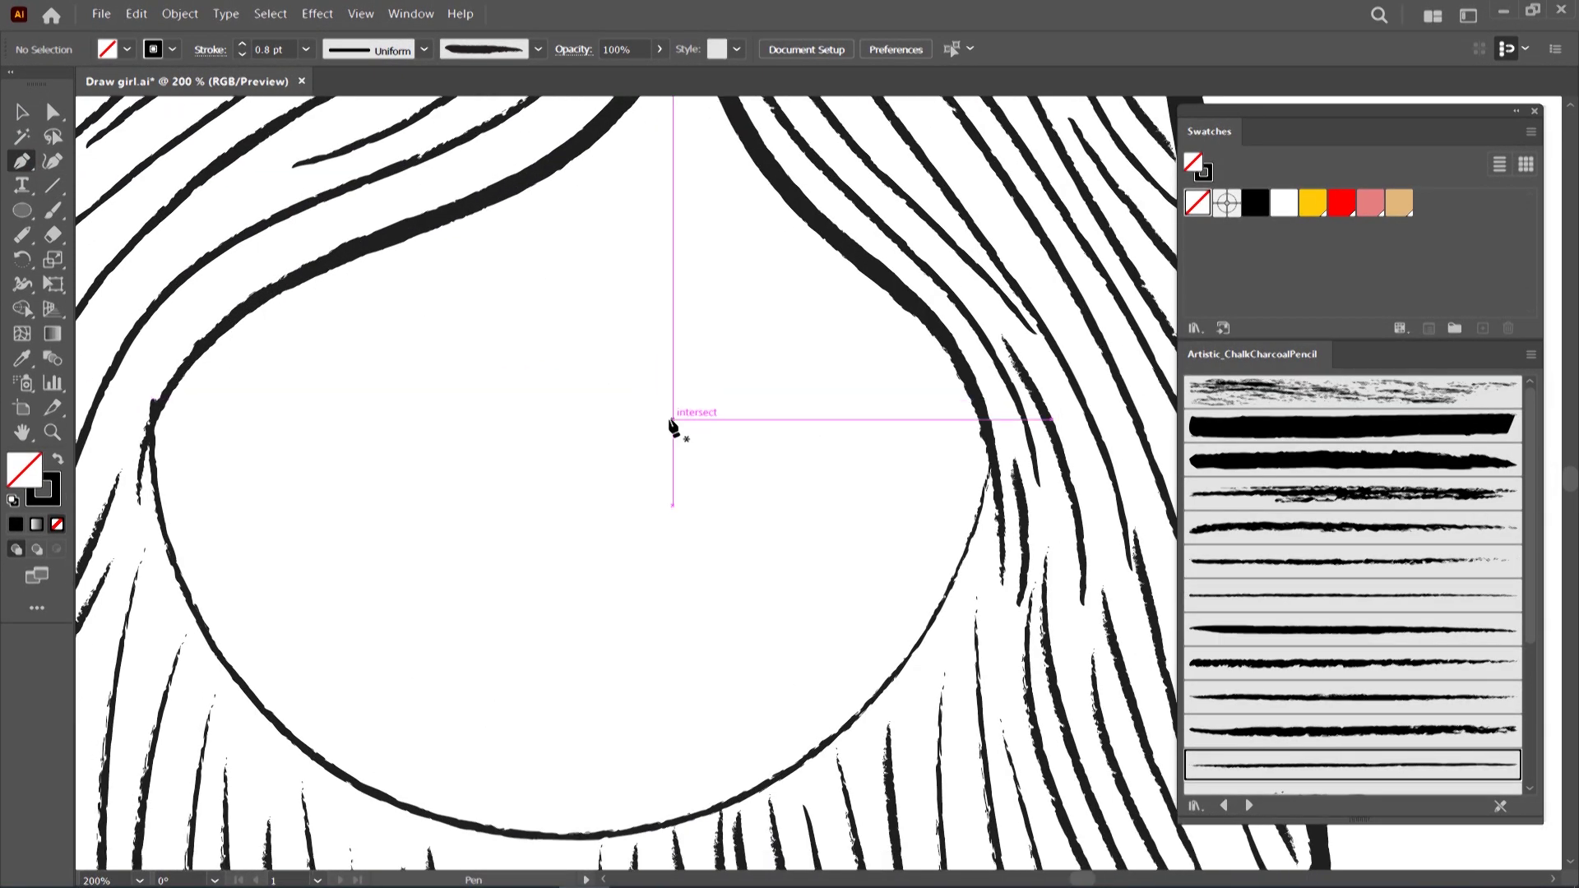
{"action": "left_click", "coordinate": [600, 419]}
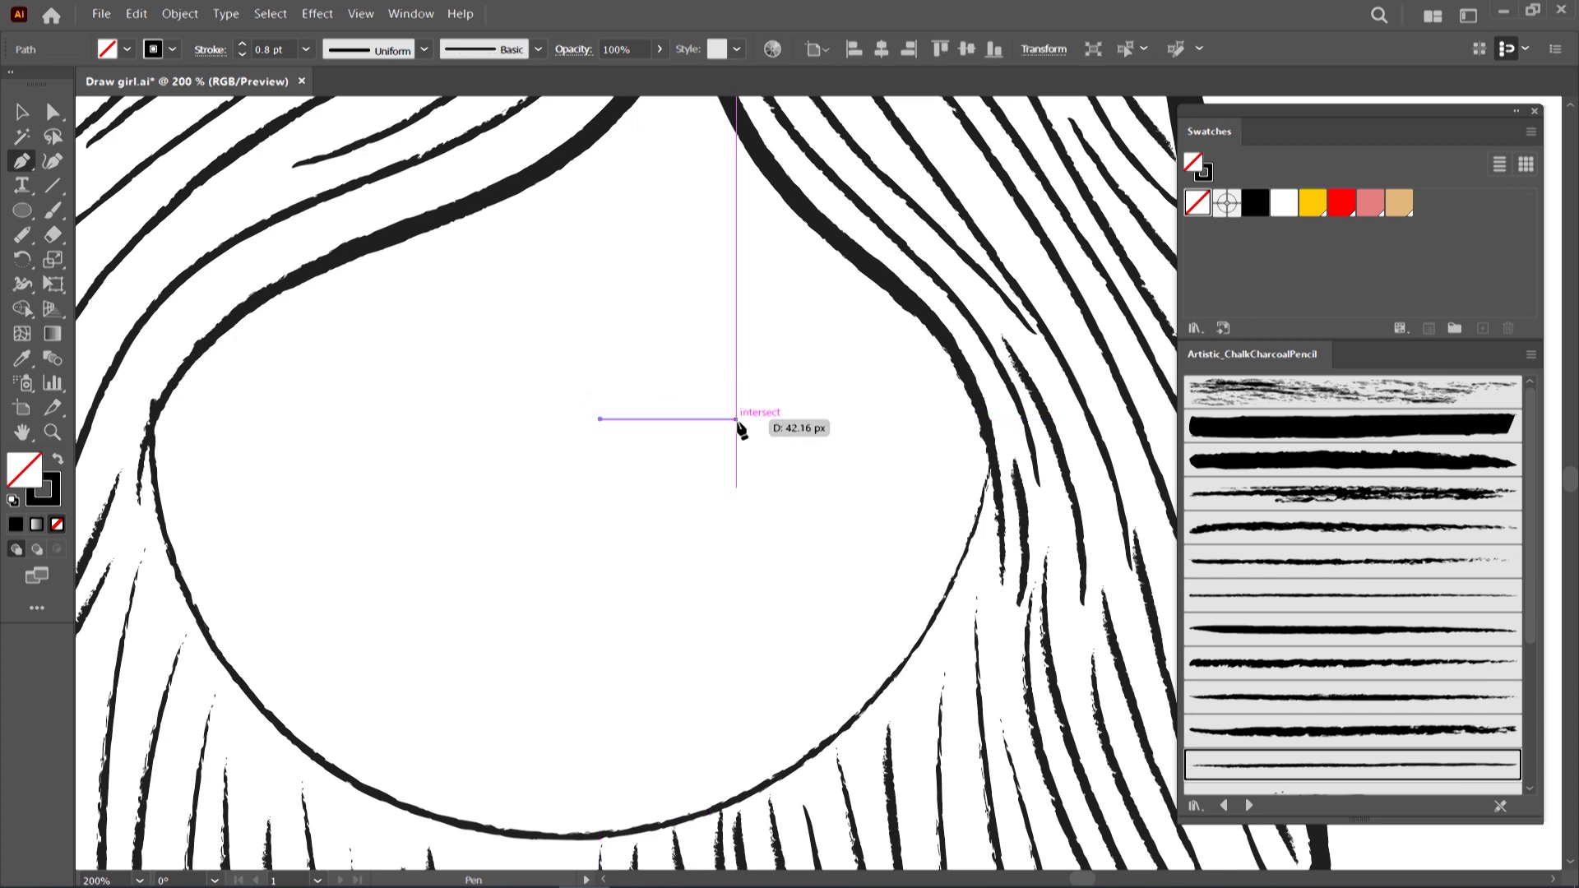
{"action": "left_click", "coordinate": [743, 420]}
{"action": "left_click", "coordinate": [721, 443]}
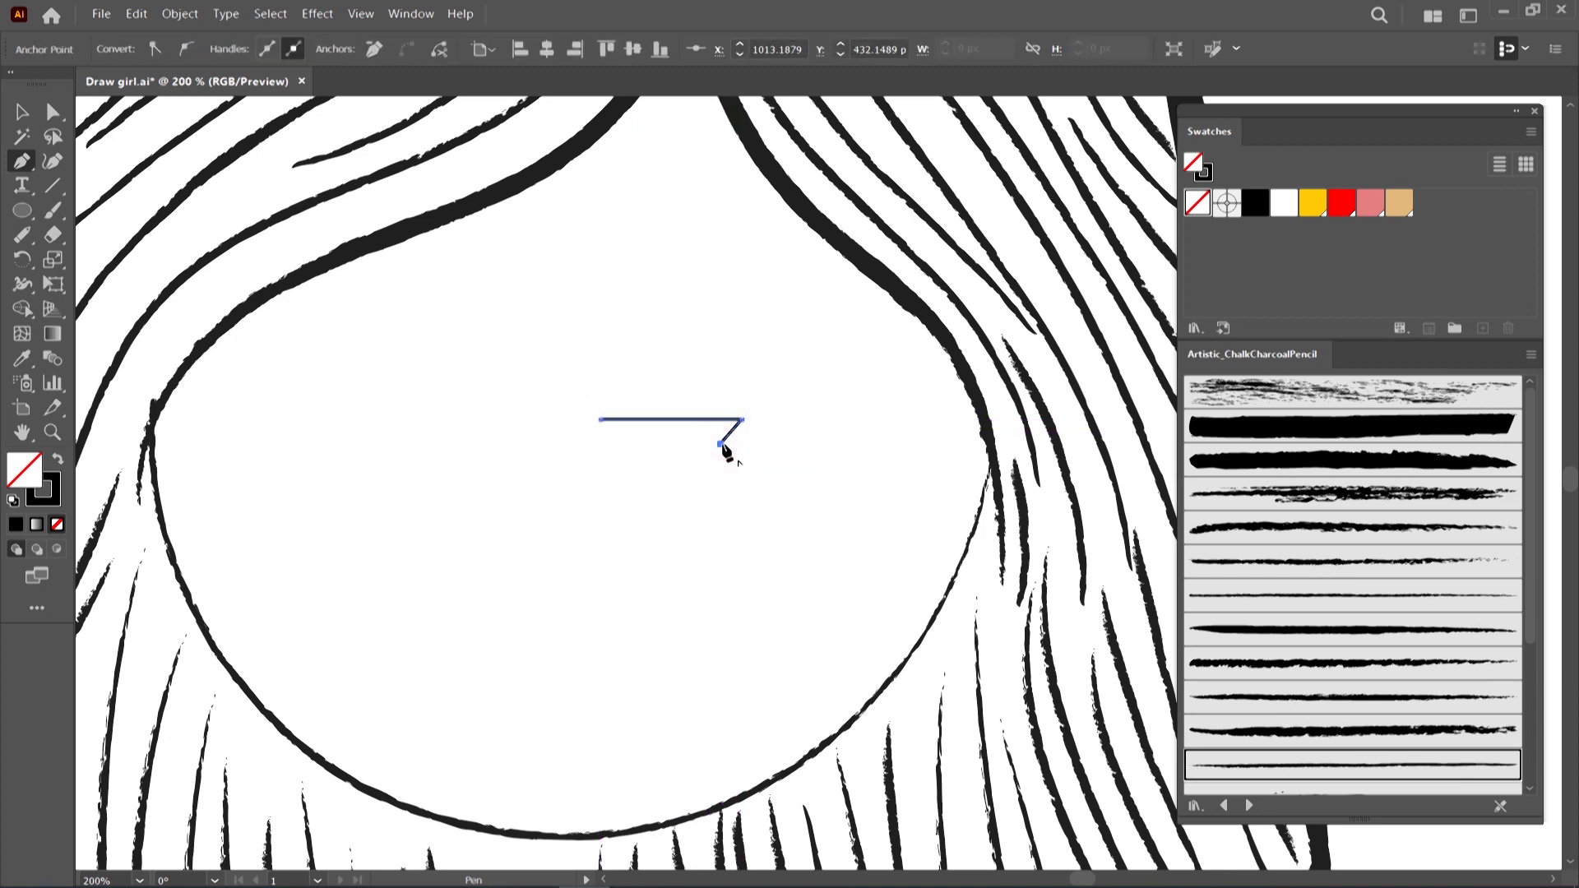
{"action": "left_click", "coordinate": [51, 169]}
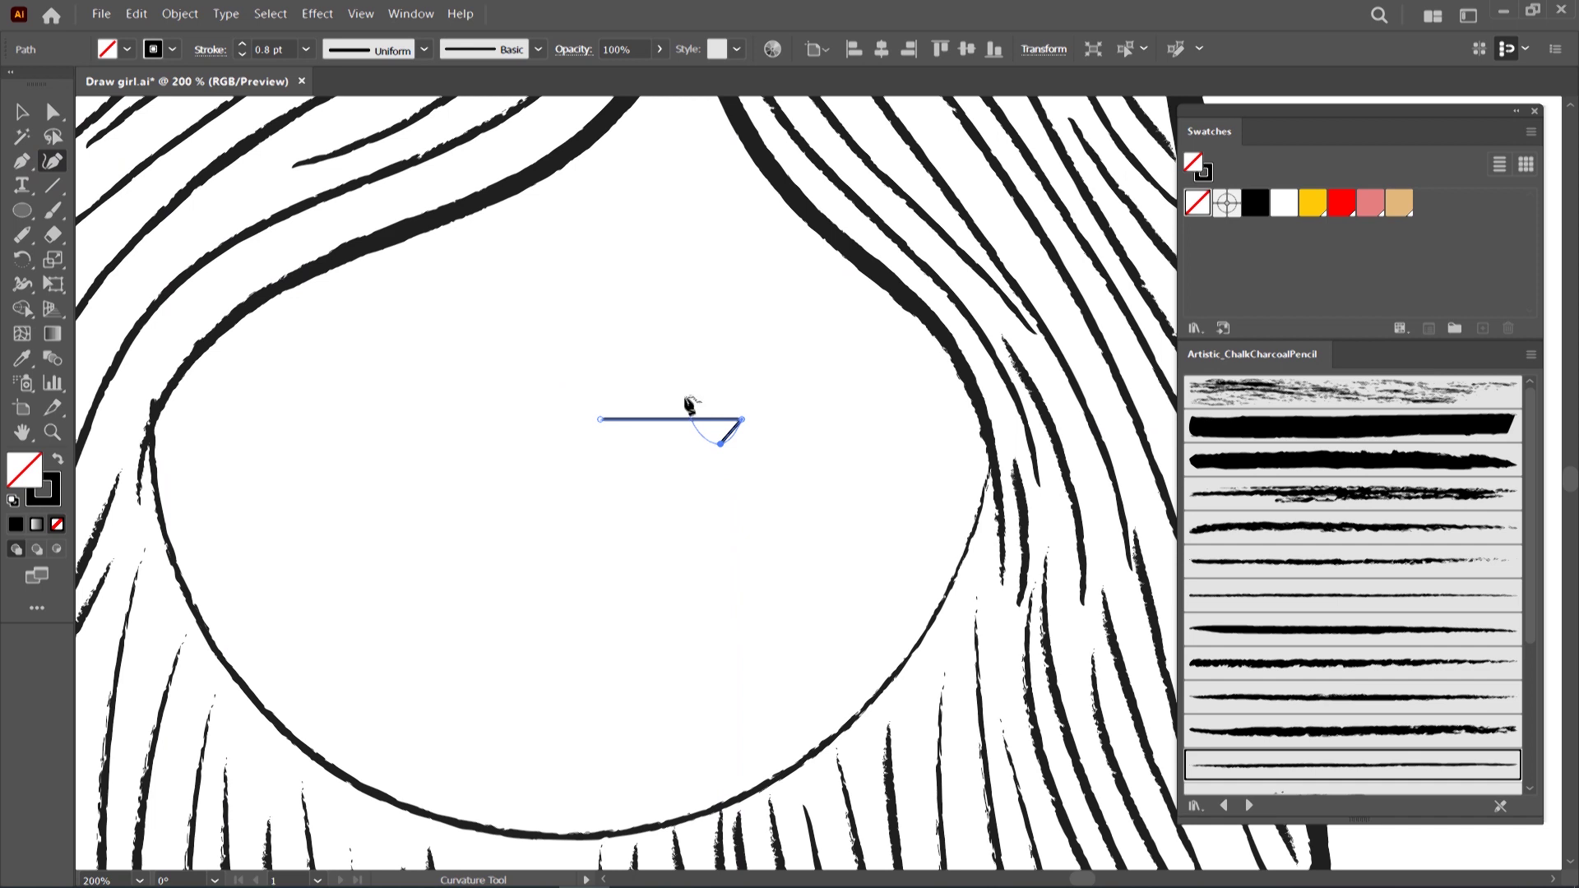
{"action": "left_click_drag", "start_coordinate": [682, 419], "coordinate": [654, 372]}
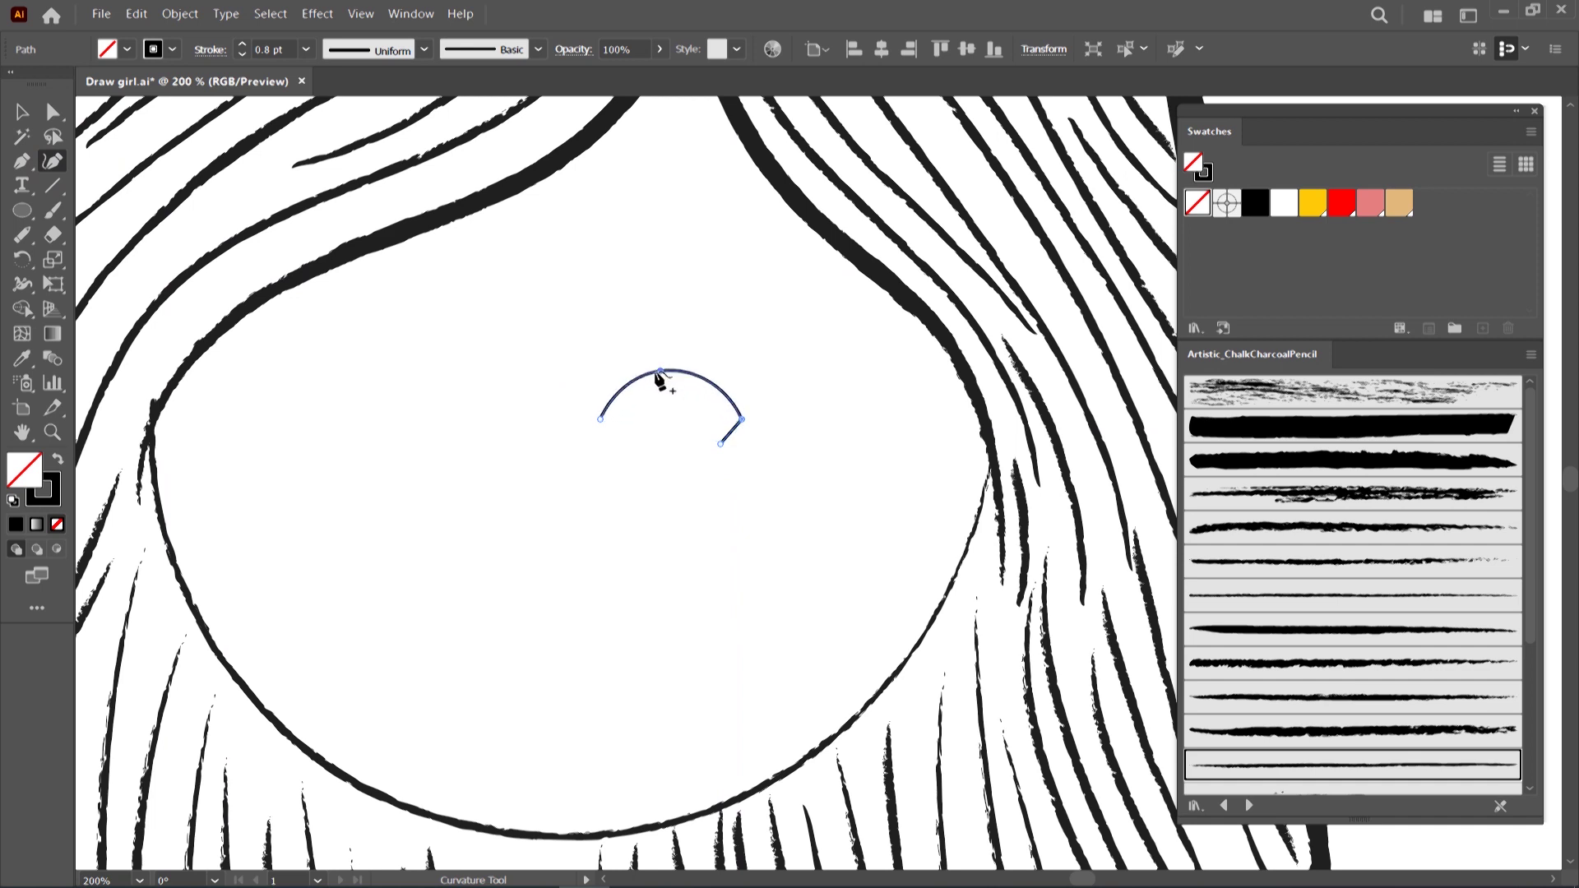
Give the eyelid arc a 3 pt stroke weight
{"action": "left_click", "coordinate": [21, 111]}
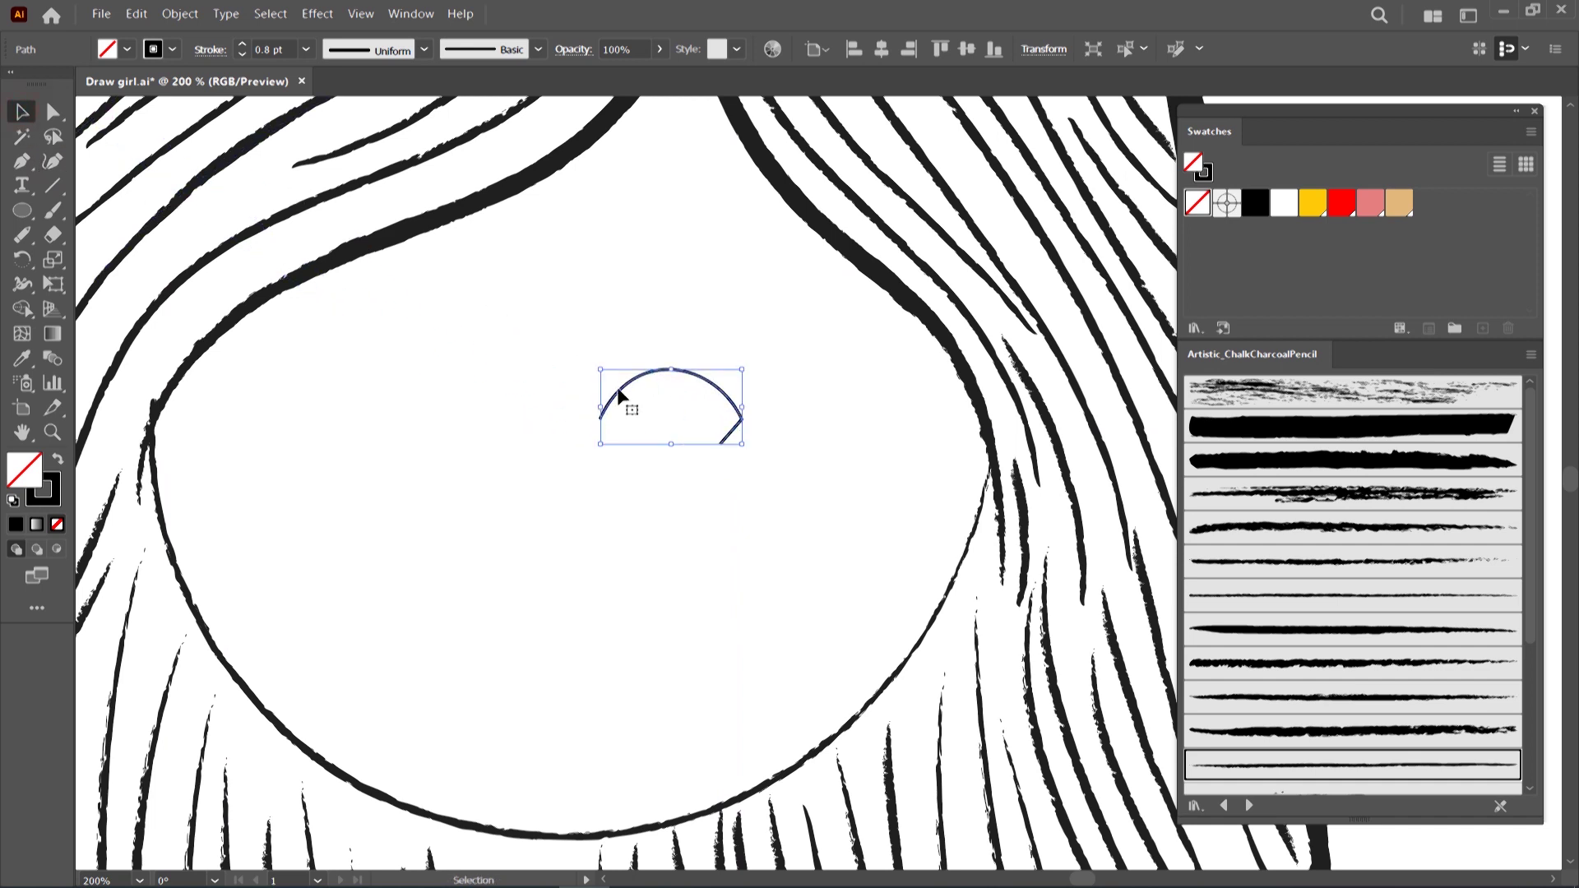
{"action": "left_click", "coordinate": [241, 45]}
{"action": "left_click", "coordinate": [241, 45]}
{"action": "left_click", "coordinate": [241, 46]}
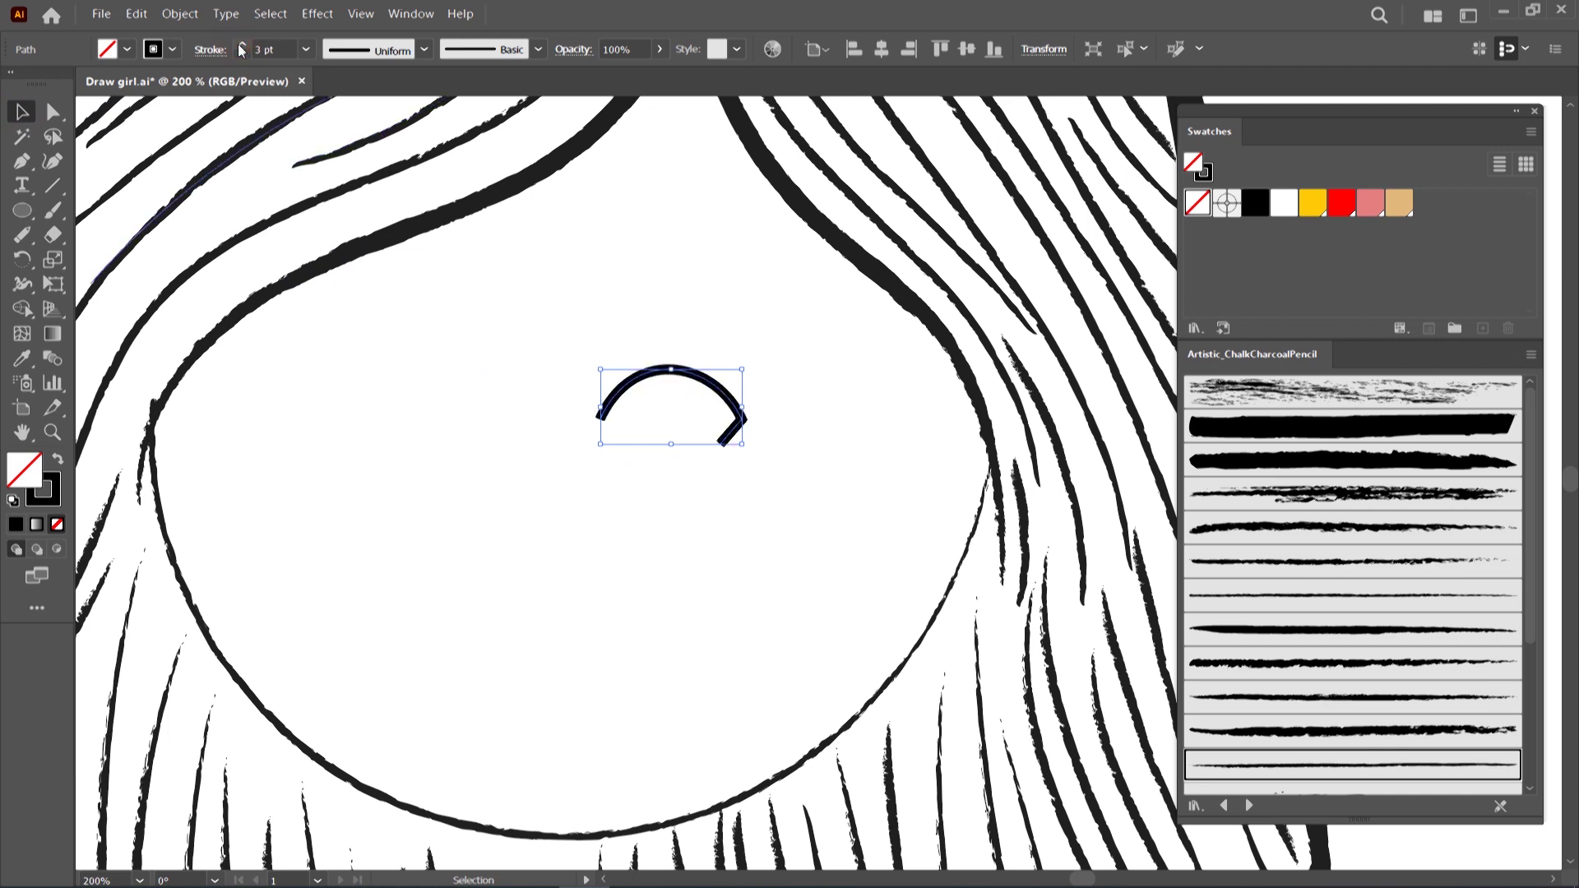
{"action": "left_click", "coordinate": [214, 51]}
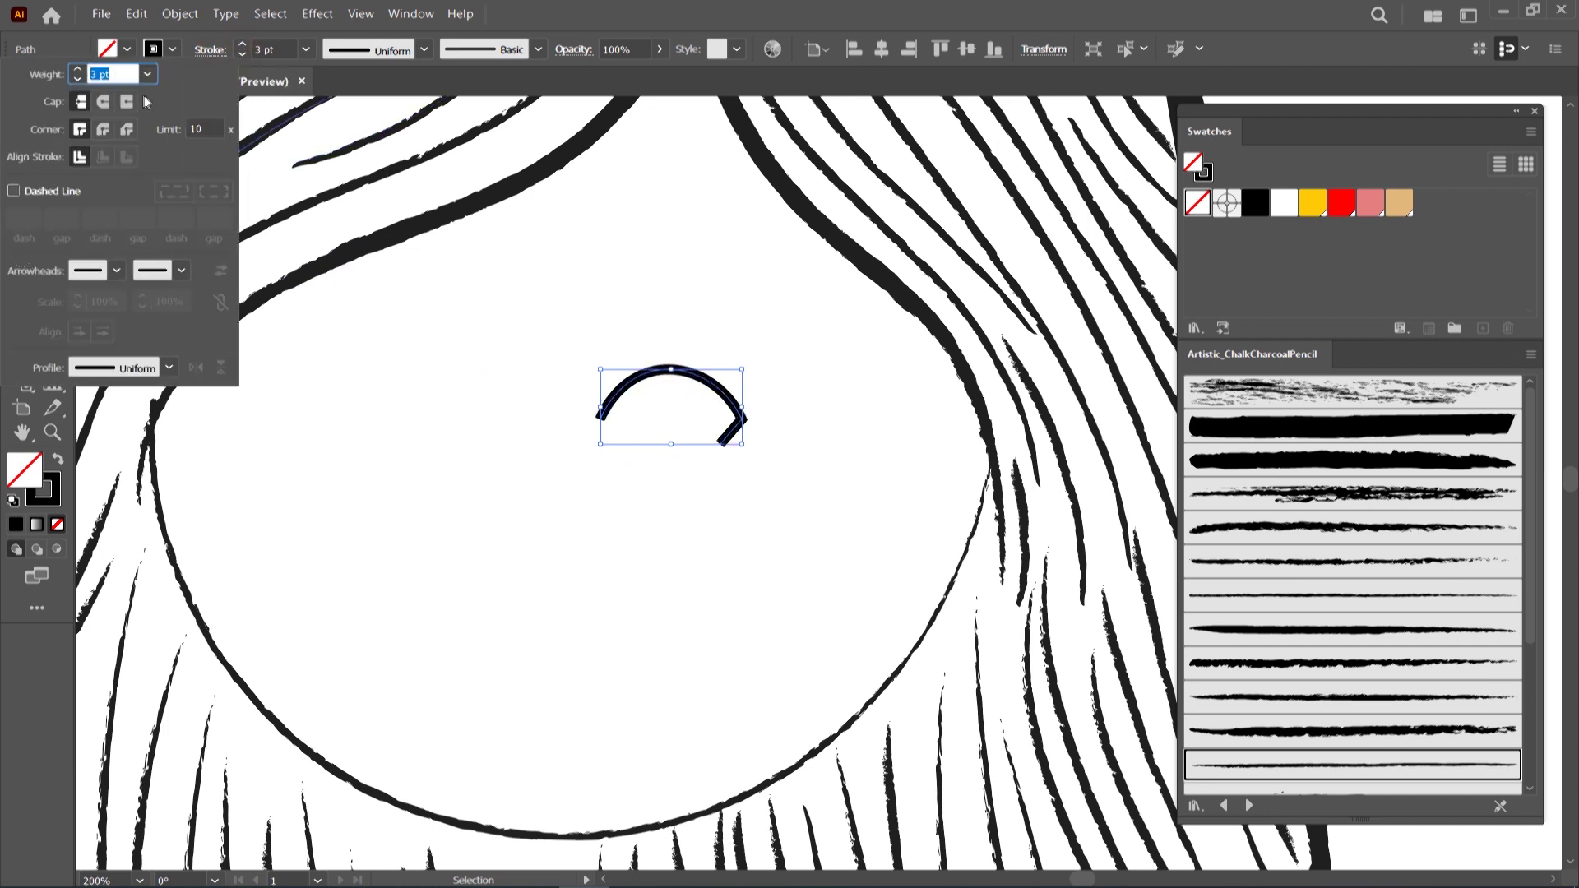
{"action": "left_click", "coordinate": [477, 393]}
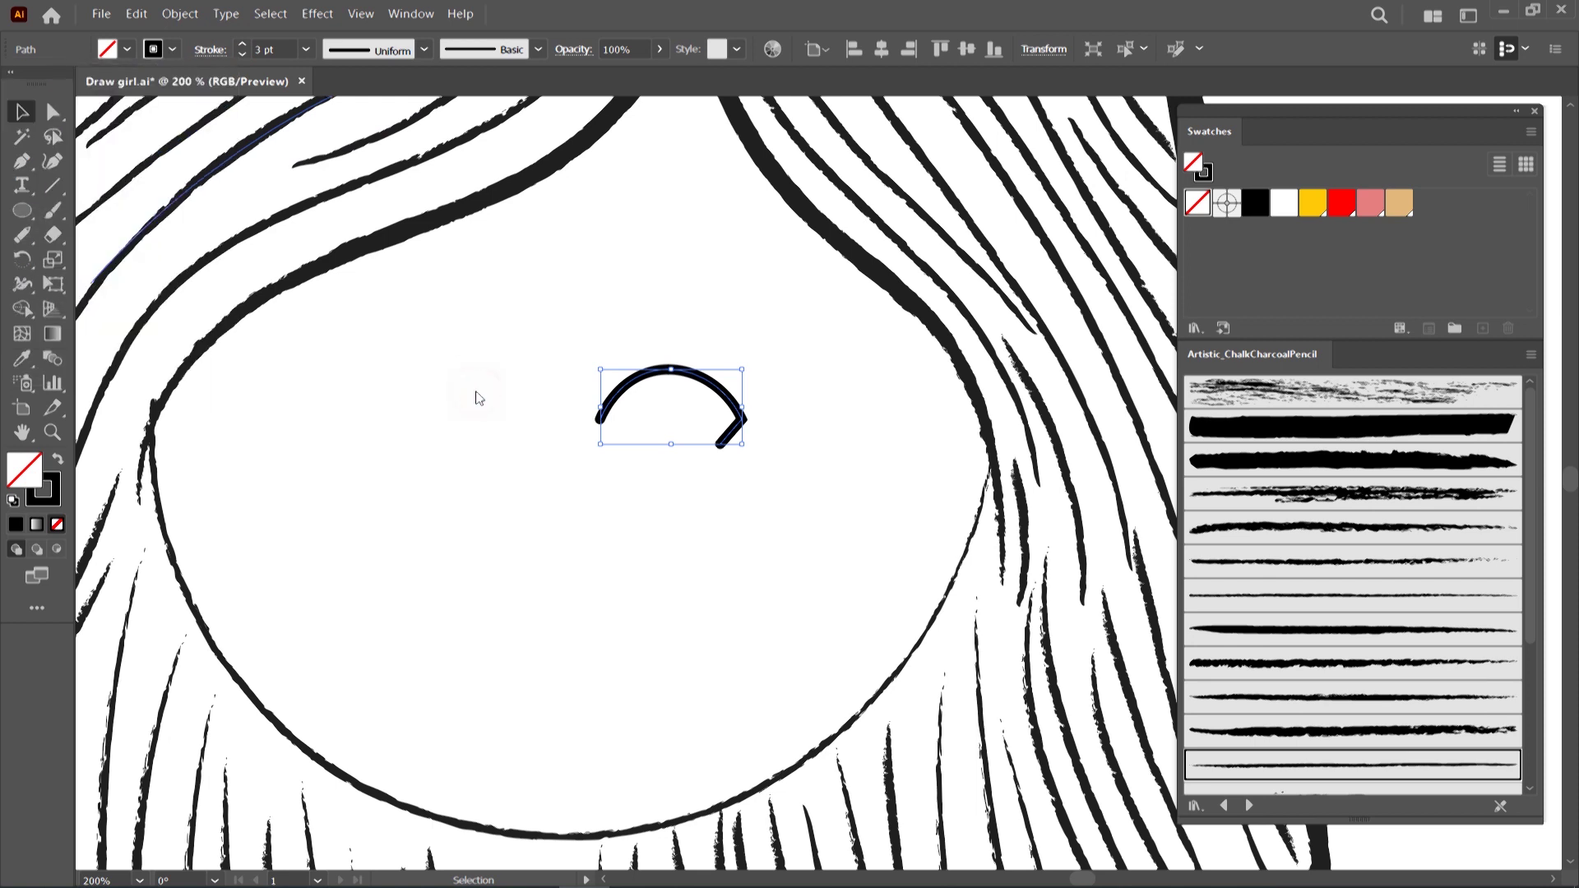
{"action": "left_click", "coordinate": [21, 161]}
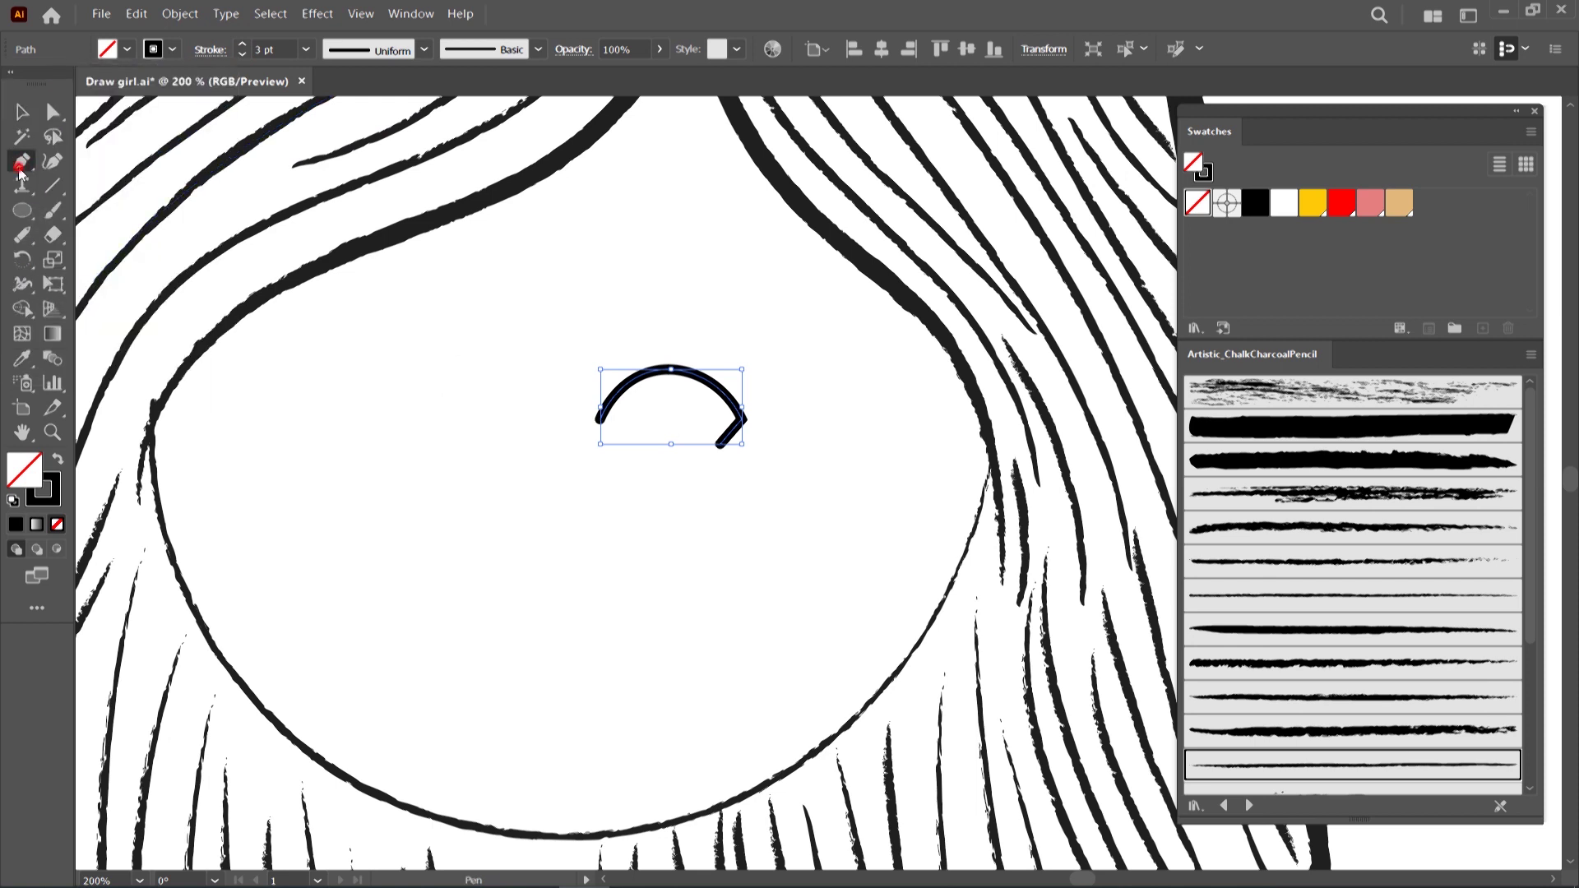
Draw a lower eyelid path under the arc and give it a 1 pt stroke
{"action": "left_click", "coordinate": [704, 463], "text": "ctrl"}
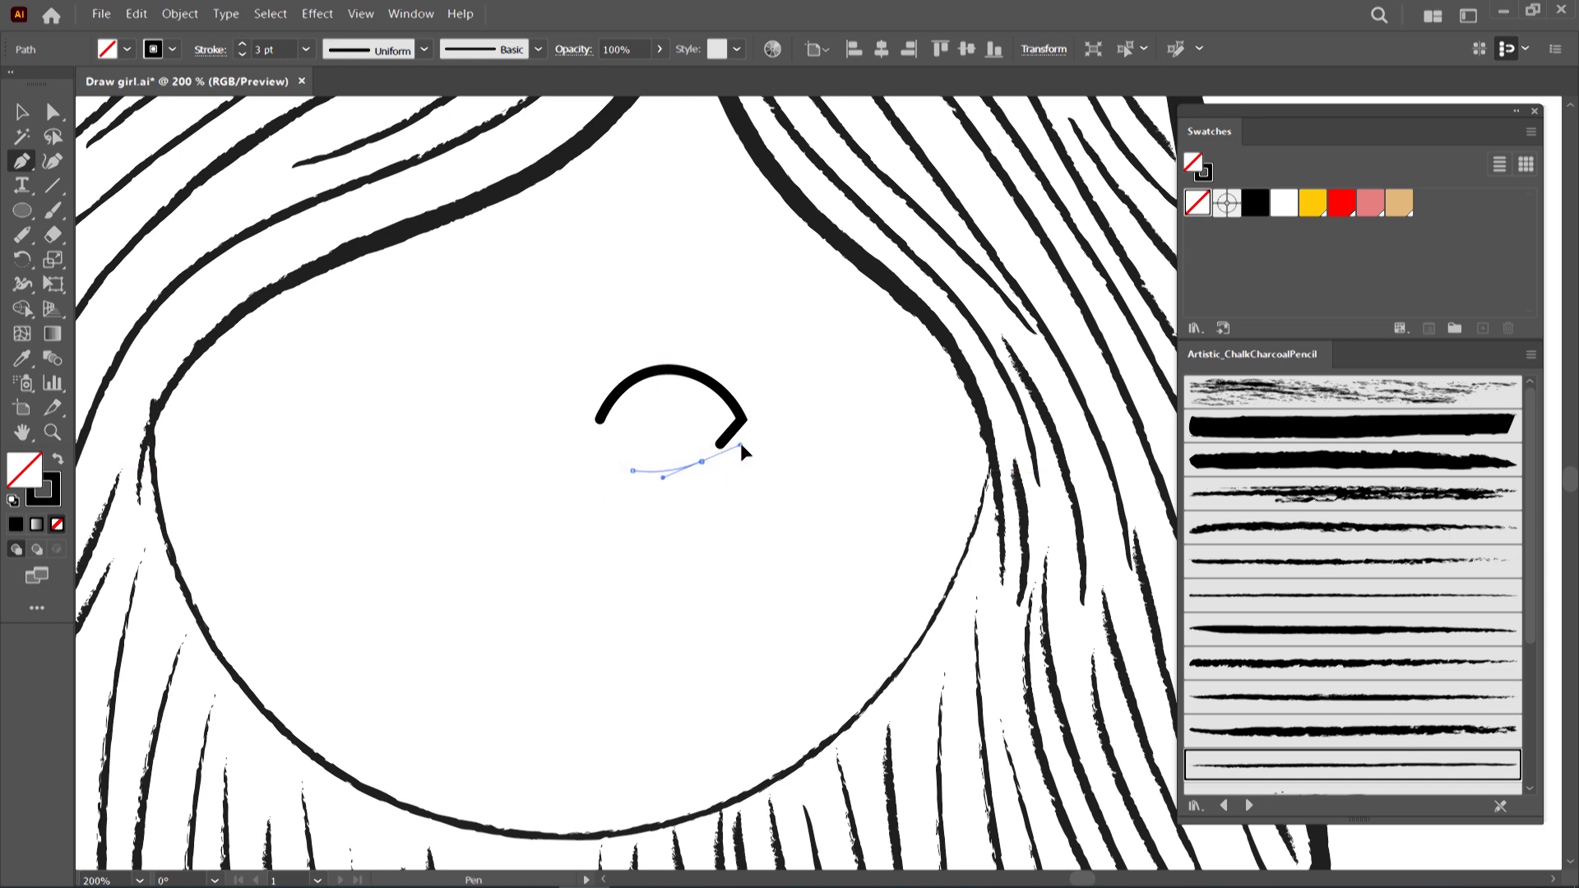
{"action": "left_click_drag", "start_coordinate": [740, 444], "coordinate": [742, 446]}
{"action": "key", "text": "v"}
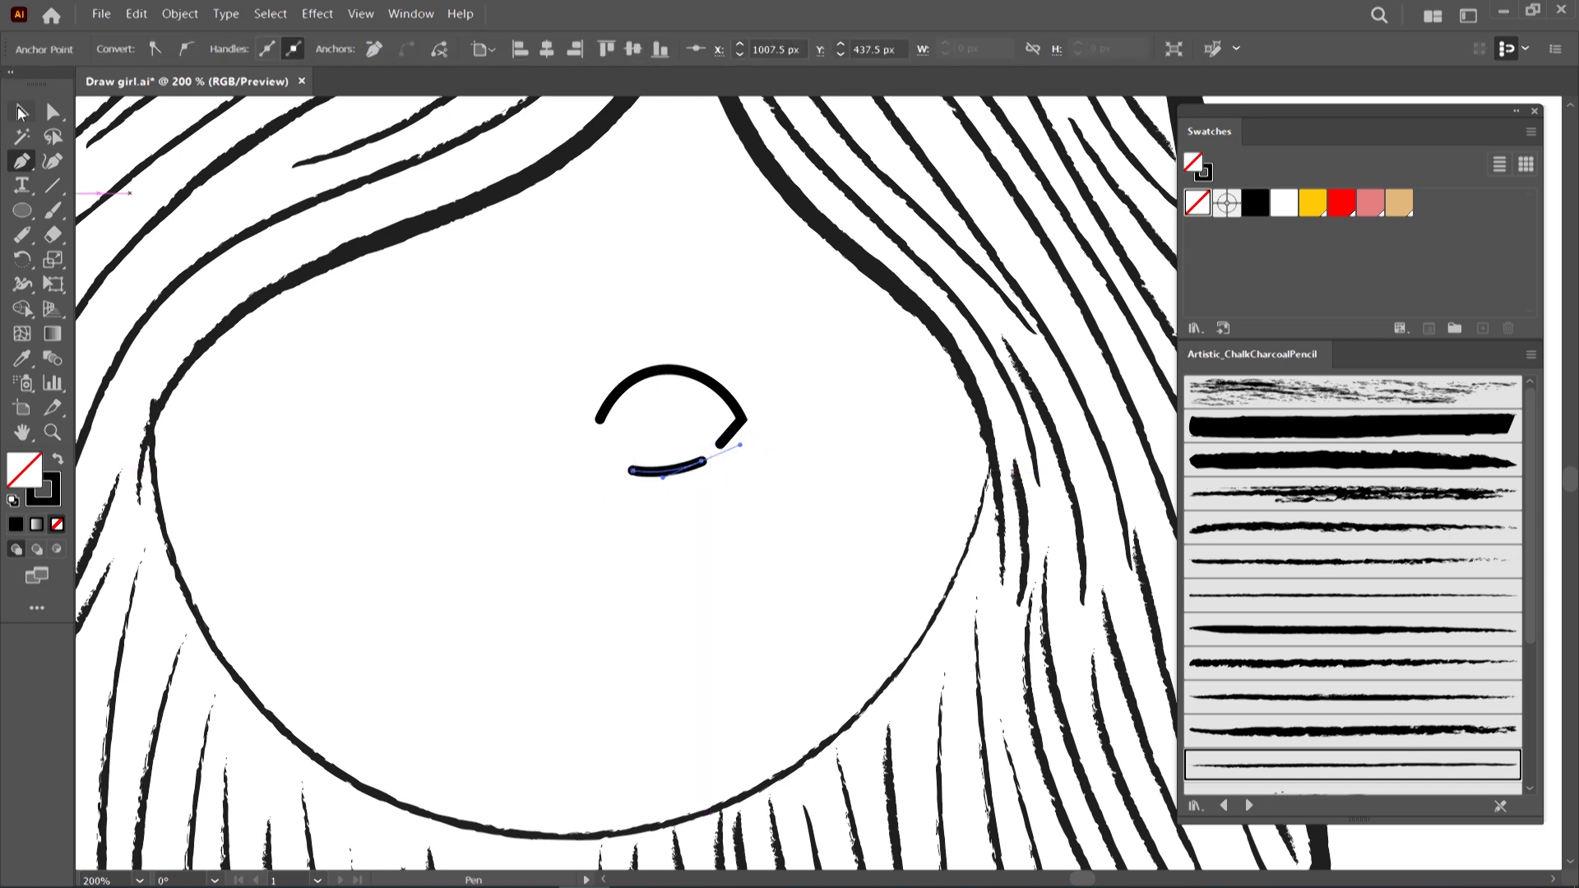
{"action": "left_click", "coordinate": [658, 469]}
{"action": "left_click", "coordinate": [243, 55]}
{"action": "left_click", "coordinate": [321, 251]}
Curve the lower eyelid with the Curvature tool, adding a middle point and adjusting its ends
{"action": "key", "text": "shift+grave"}
{"action": "left_click", "coordinate": [668, 477]}
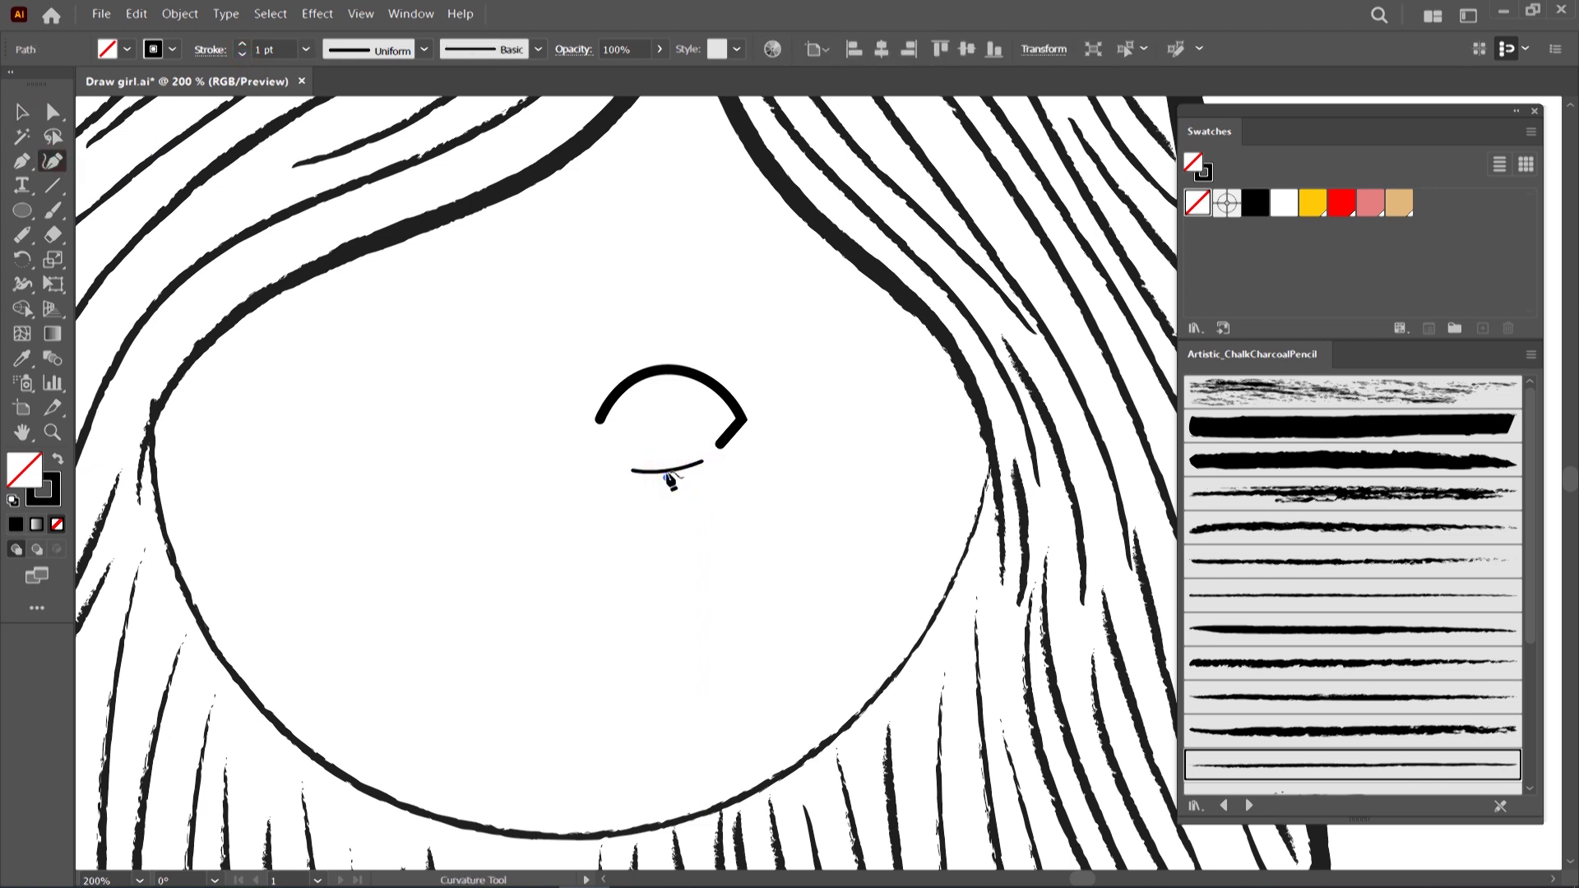
{"action": "left_click", "coordinate": [667, 473]}
{"action": "left_click", "coordinate": [701, 463]}
{"action": "left_click_drag", "start_coordinate": [626, 472], "coordinate": [620, 467]}
{"action": "left_click", "coordinate": [658, 471]}
{"action": "left_click", "coordinate": [696, 462]}
Pen two short eyelashes curving out from the upper lid's hook
{"action": "left_click", "coordinate": [21, 161]}
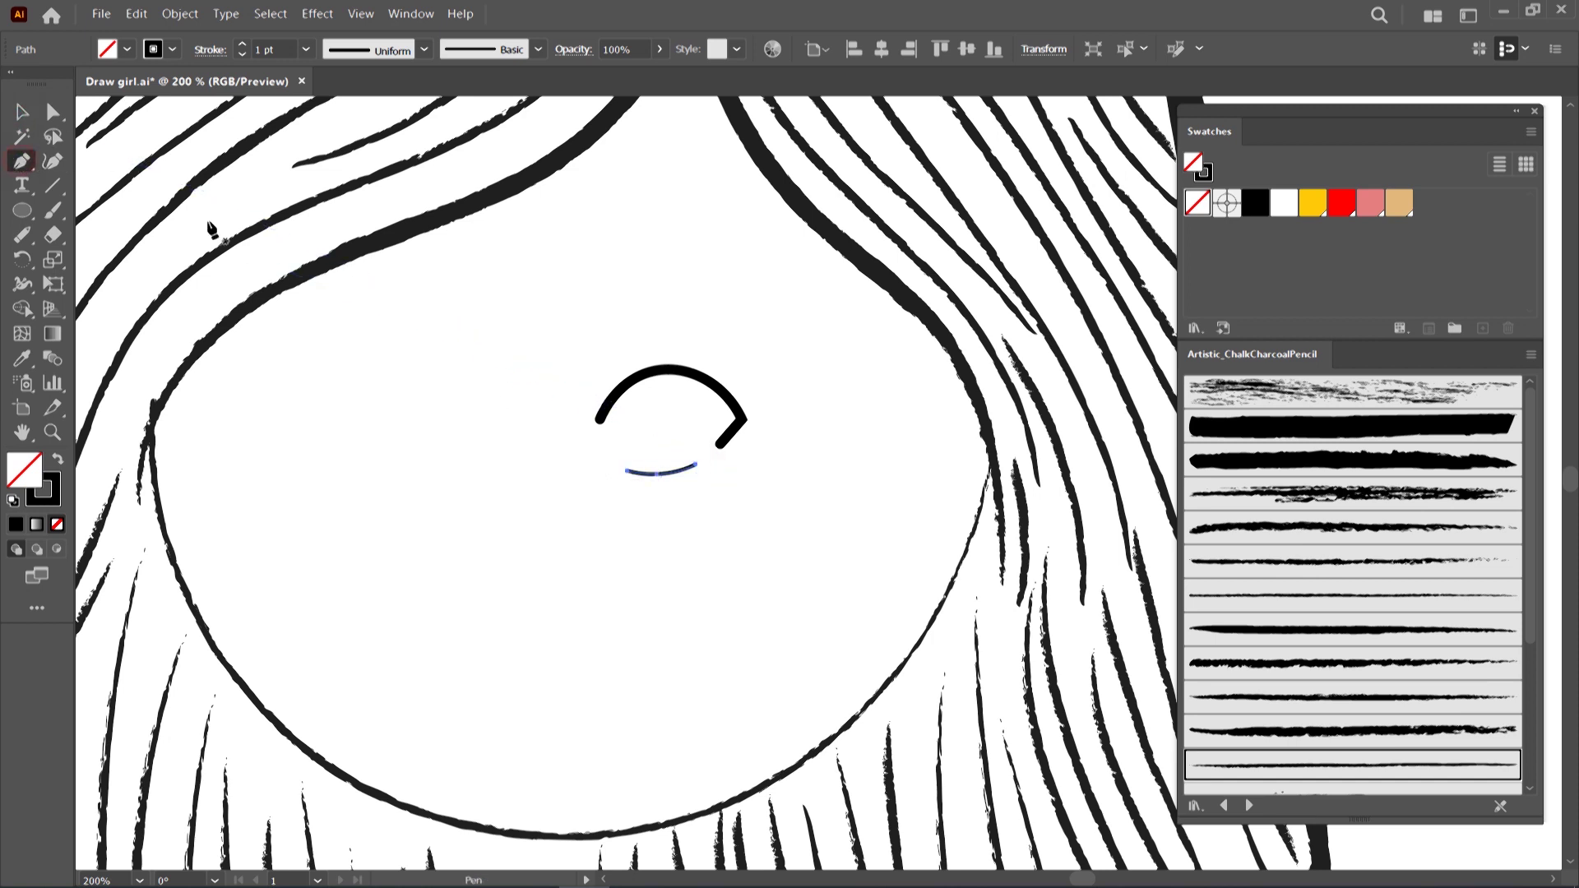
{"action": "left_click", "coordinate": [728, 398]}
{"action": "left_click_drag", "start_coordinate": [777, 386], "coordinate": [781, 396]}
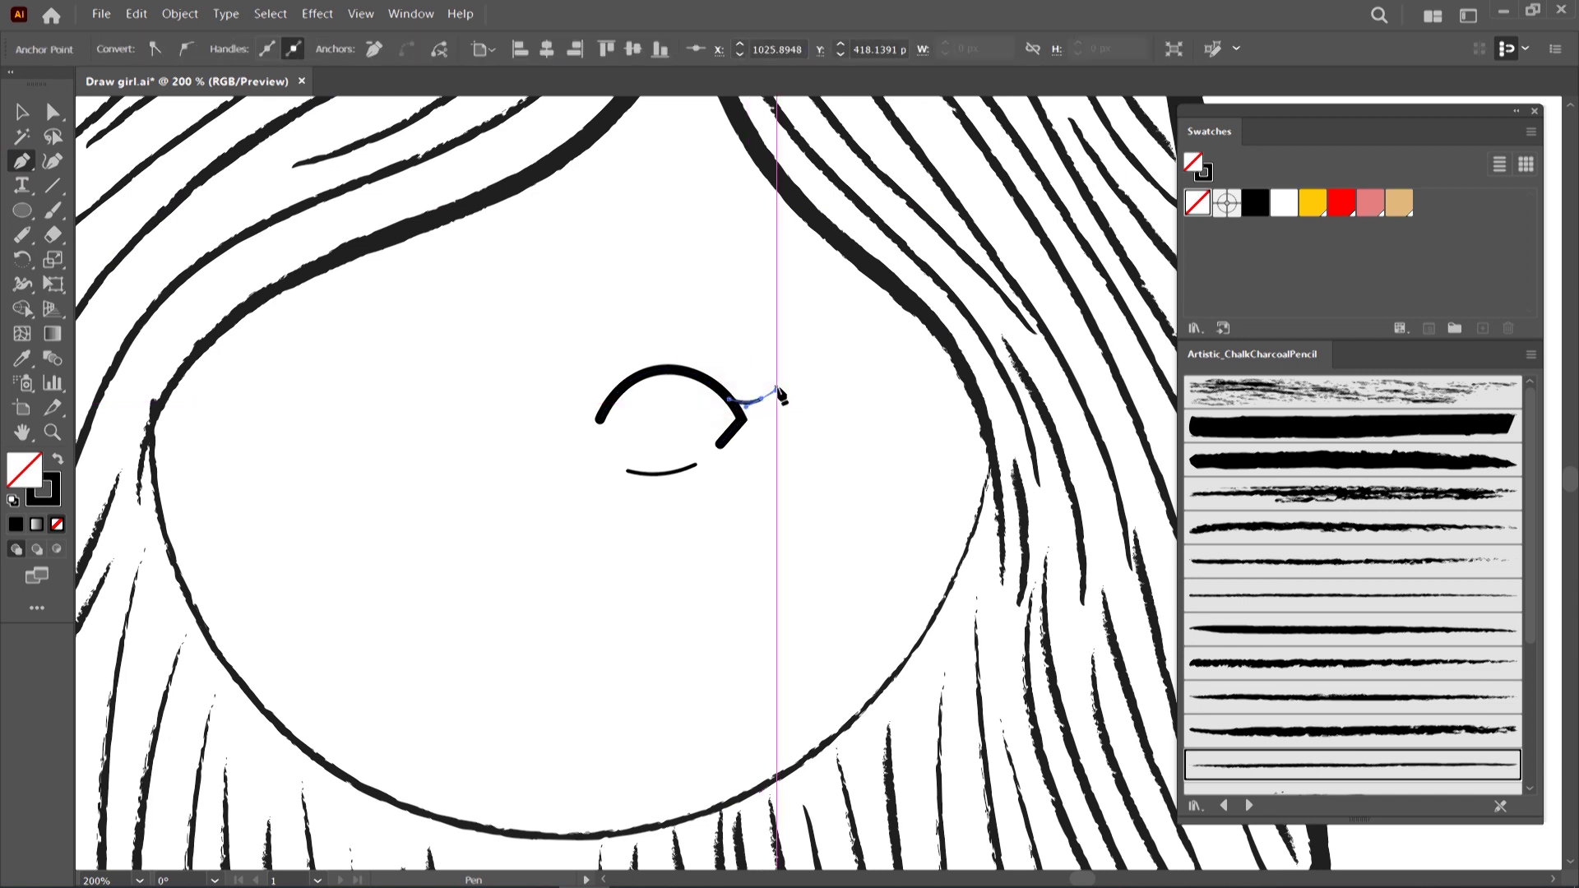
{"action": "left_click", "coordinate": [740, 415]}
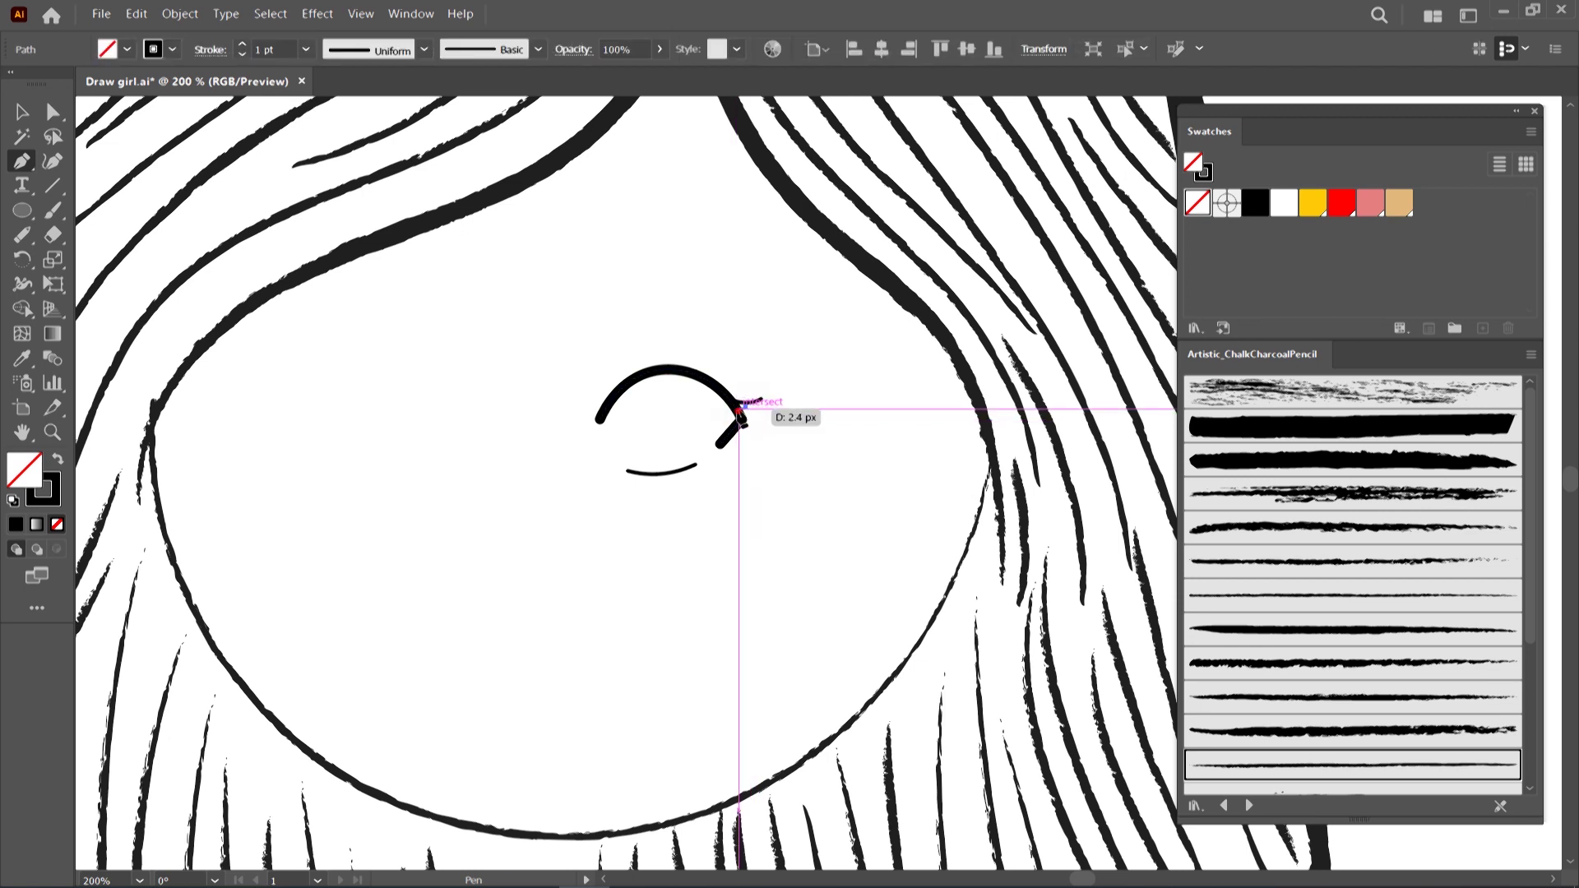
{"action": "left_click", "coordinate": [740, 415]}
{"action": "left_click", "coordinate": [776, 403]}
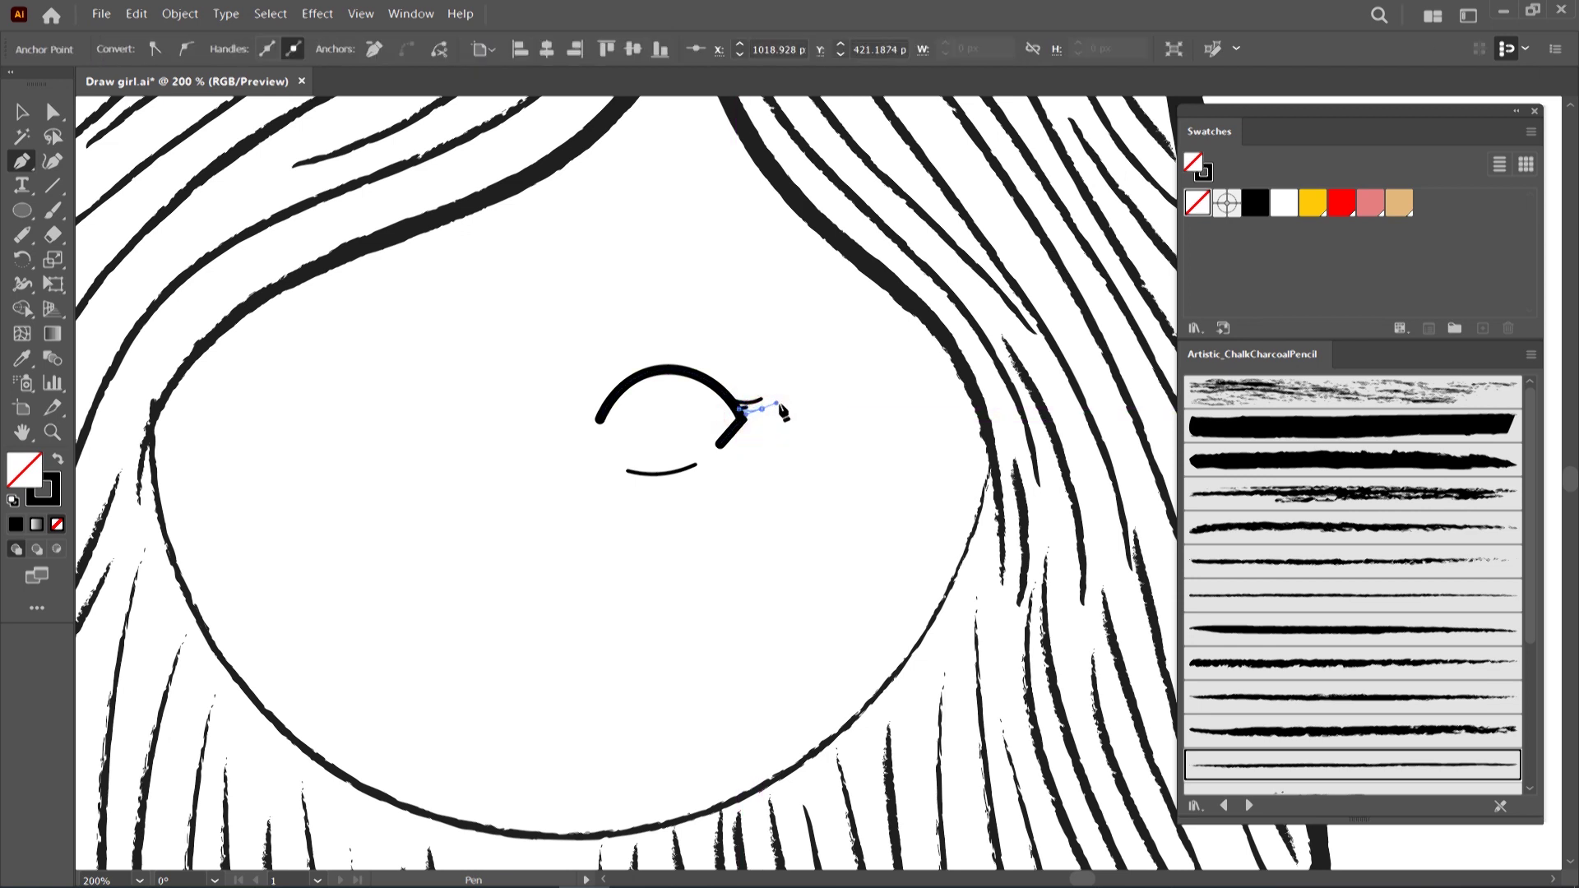
{"action": "key", "text": "Escape"}
Add a small curved lash at the lower eyelid's outer end
{"action": "left_click_drag", "start_coordinate": [673, 474], "coordinate": [693, 485]}
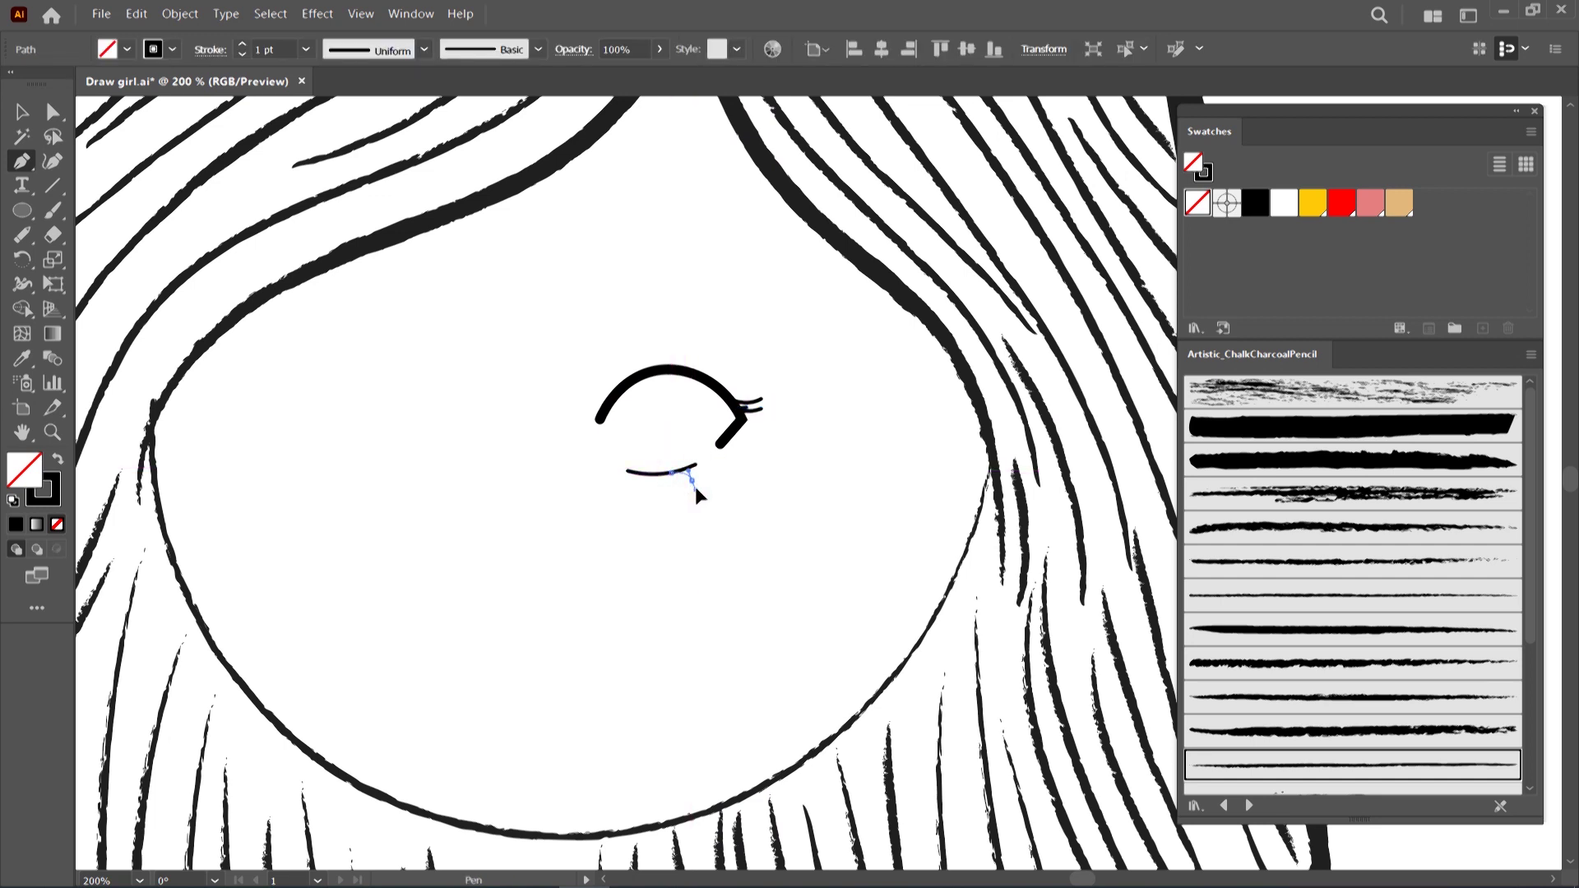
{"action": "left_click_drag", "start_coordinate": [695, 488], "coordinate": [705, 477]}
{"action": "key", "text": "v"}
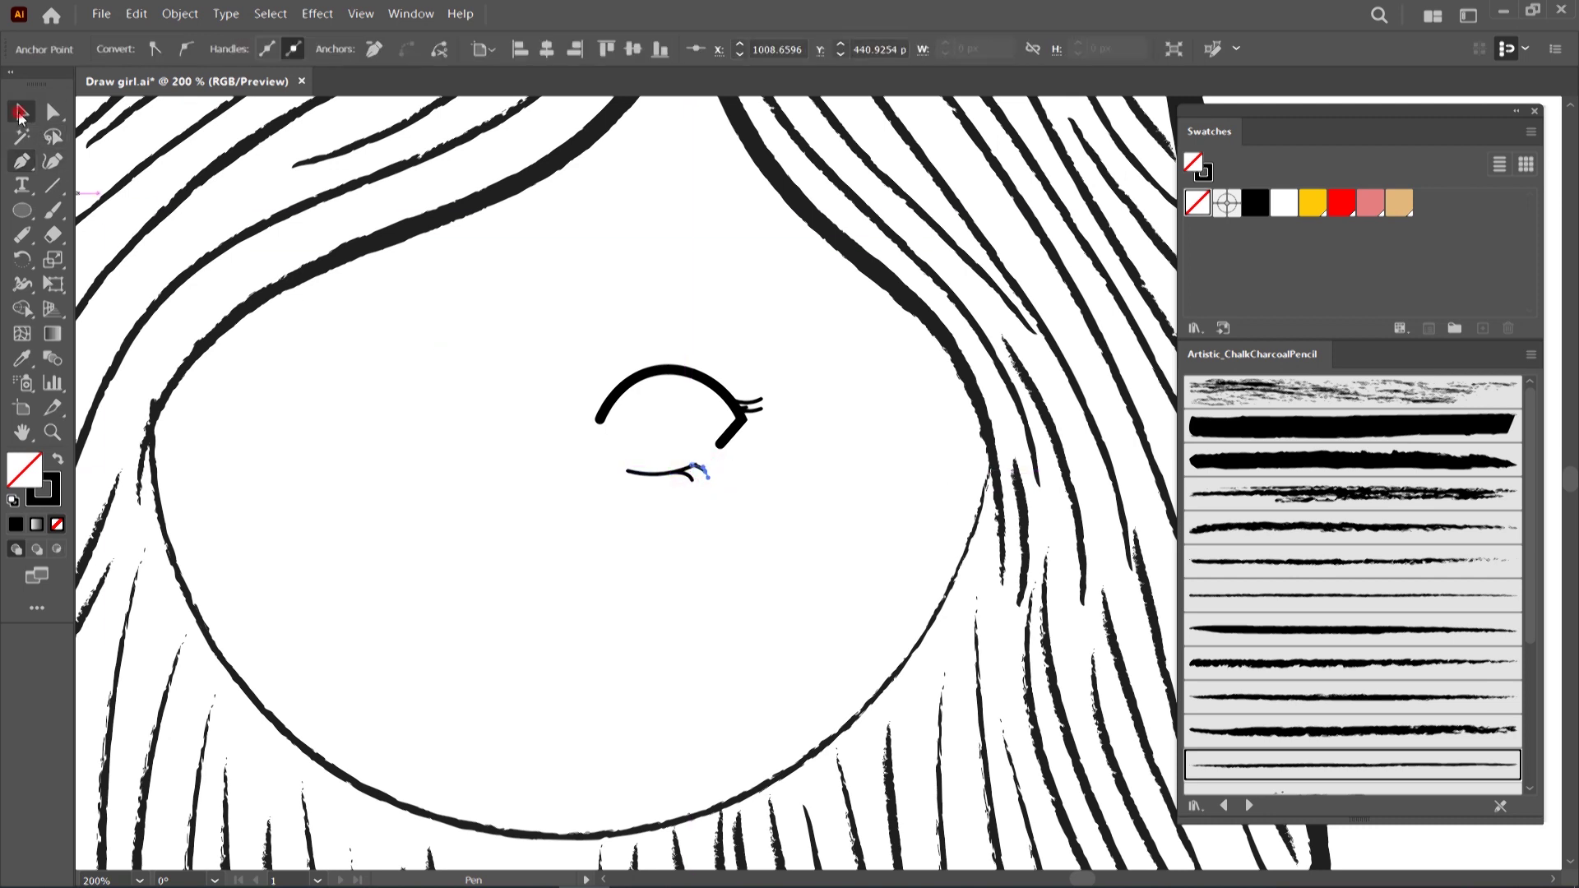
{"action": "left_click", "coordinate": [728, 469]}
Give both upper eyelashes a tapered width profile and a heavier stroke
{"action": "scroll", "coordinate": [740, 411], "scroll_direction": "up", "scroll_amount": 2}
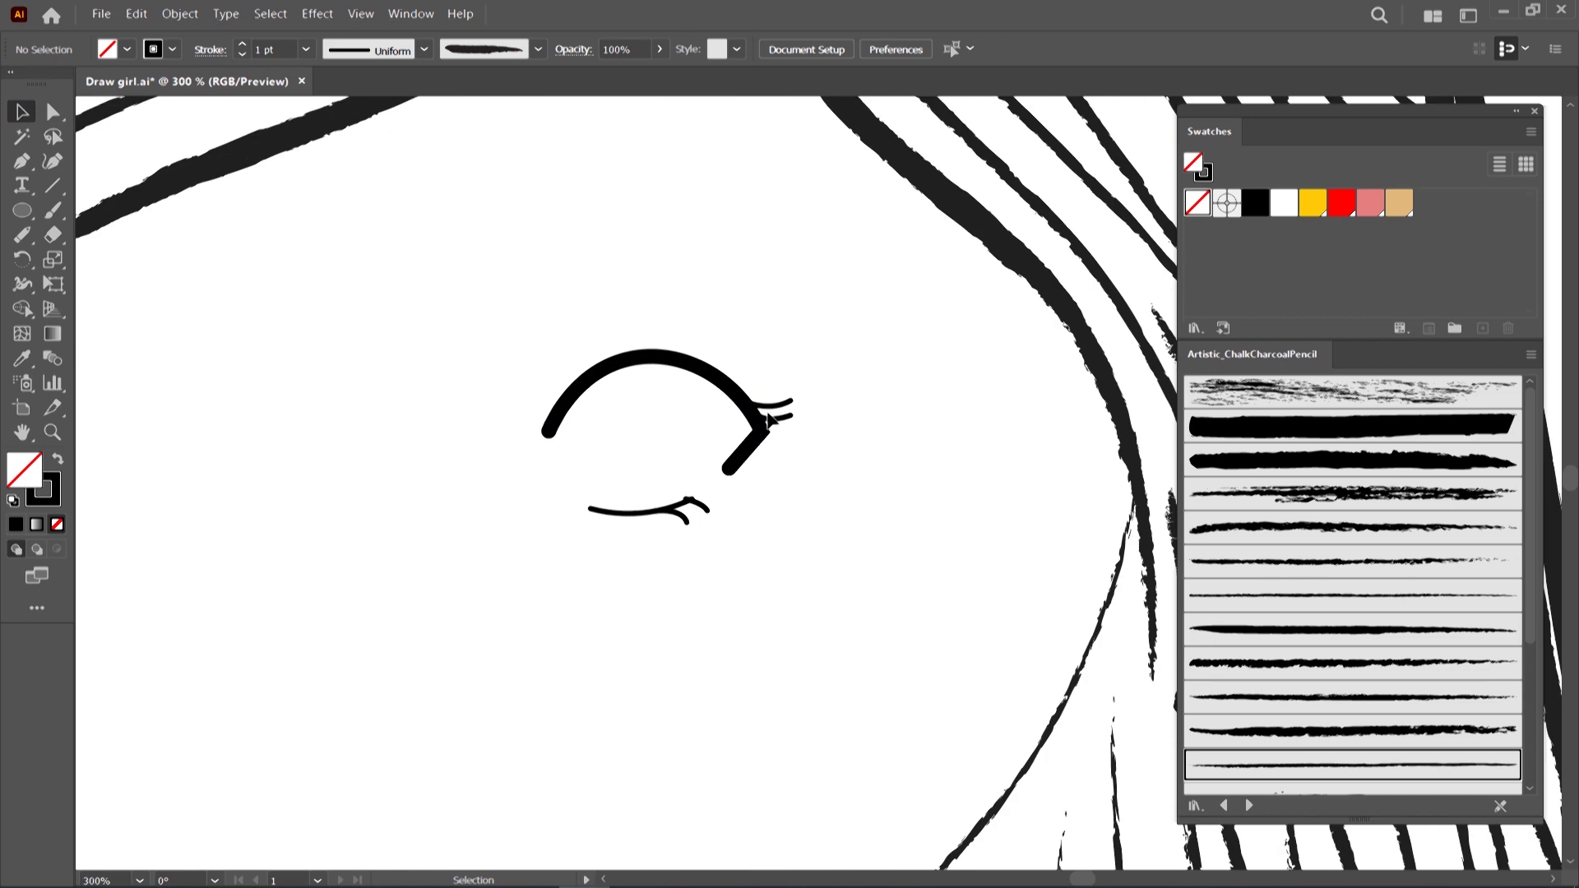
{"action": "scroll", "coordinate": [769, 421], "scroll_direction": "up", "scroll_amount": 2}
{"action": "left_click_drag", "start_coordinate": [780, 345], "coordinate": [829, 464]}
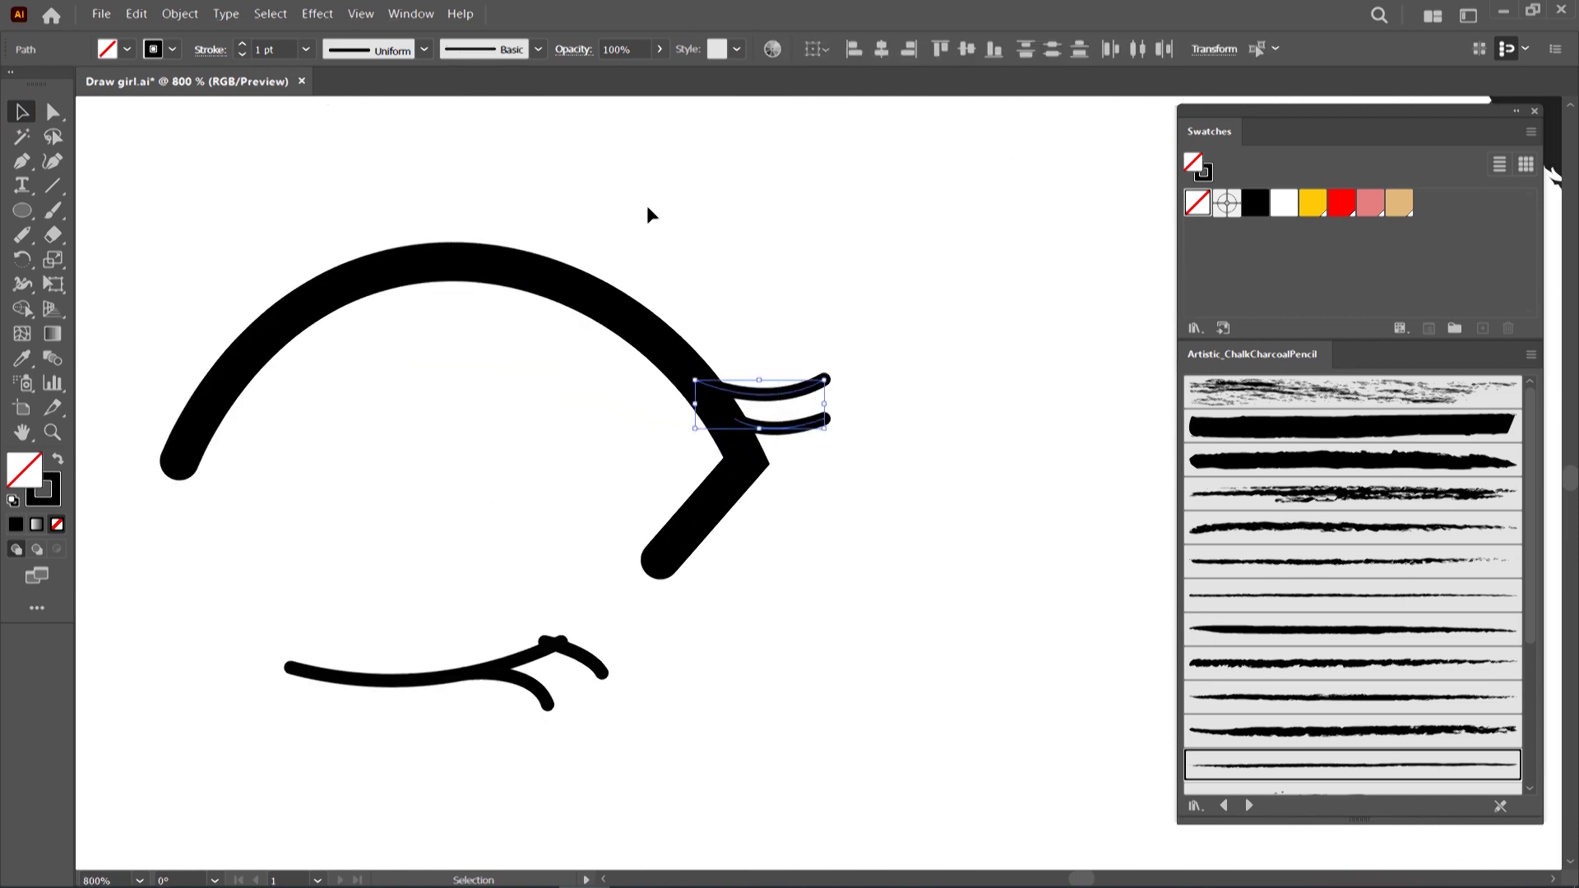
{"action": "left_click", "coordinate": [424, 49]}
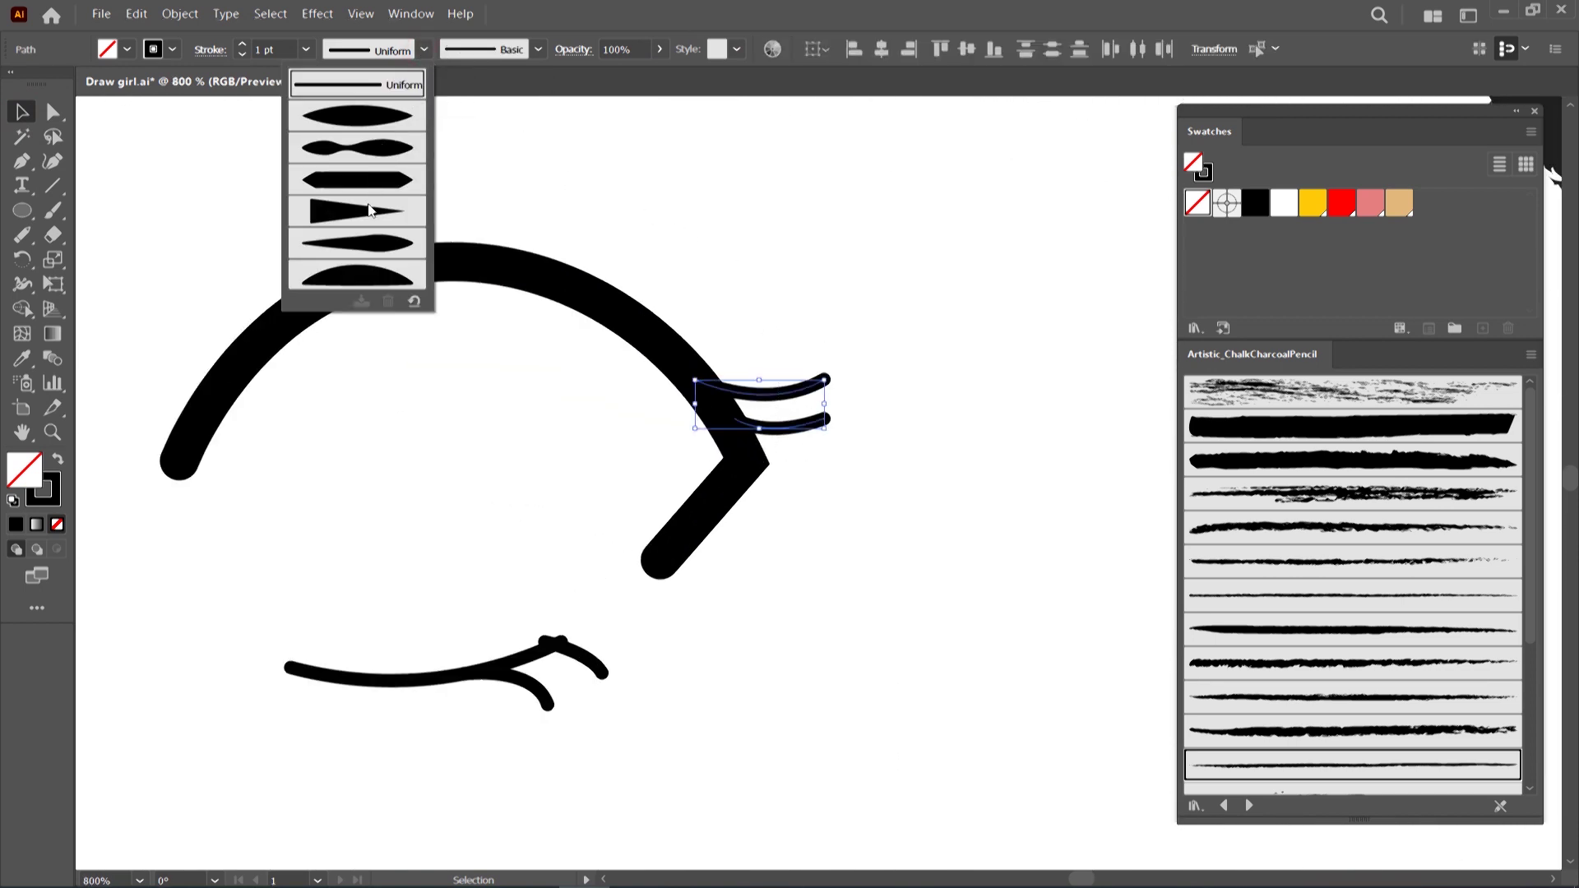
{"action": "left_click", "coordinate": [365, 212]}
{"action": "left_click", "coordinate": [243, 47]}
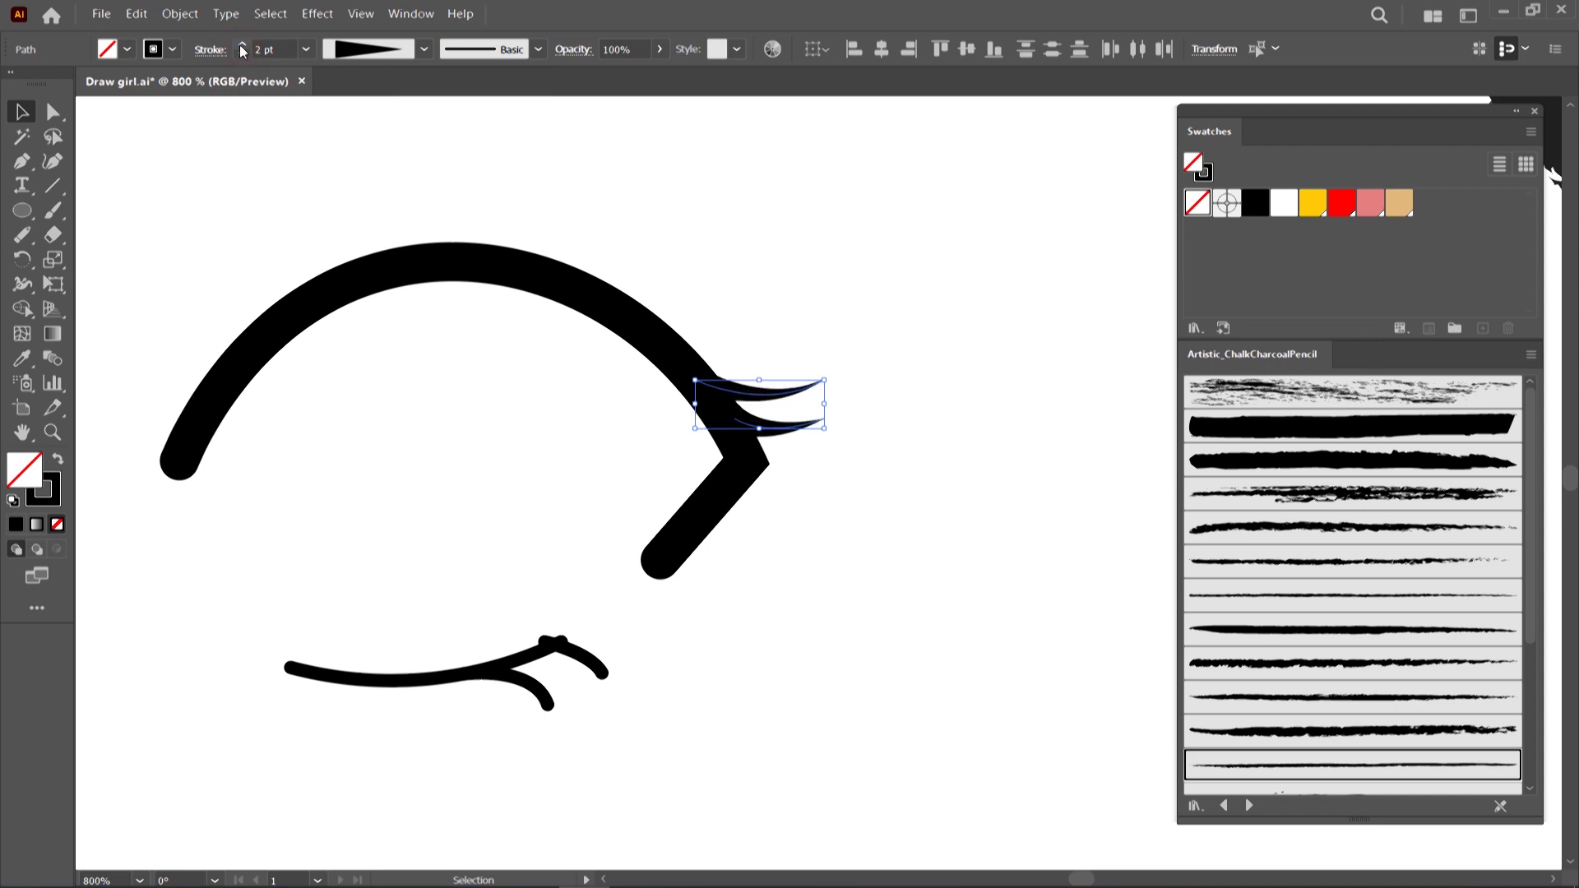
Reposition the lashes into a fan at the hook, thickening the upper one to 4 pt
{"action": "left_click", "coordinate": [773, 229]}
{"action": "mouse_move", "coordinate": [740, 393]}
{"action": "left_mouse_down"}
{"action": "mouse_move", "coordinate": [725, 370]}
{"action": "mouse_move", "coordinate": [806, 339]}
{"action": "mouse_move", "coordinate": [750, 356]}
{"action": "mouse_move", "coordinate": [753, 369]}
{"action": "mouse_move", "coordinate": [733, 346]}
{"action": "mouse_move", "coordinate": [814, 324]}
{"action": "left_mouse_up"}
{"action": "left_click", "coordinate": [242, 43]}
{"action": "left_click", "coordinate": [770, 433]}
{"action": "left_click_drag", "start_coordinate": [770, 434], "coordinate": [758, 408]}
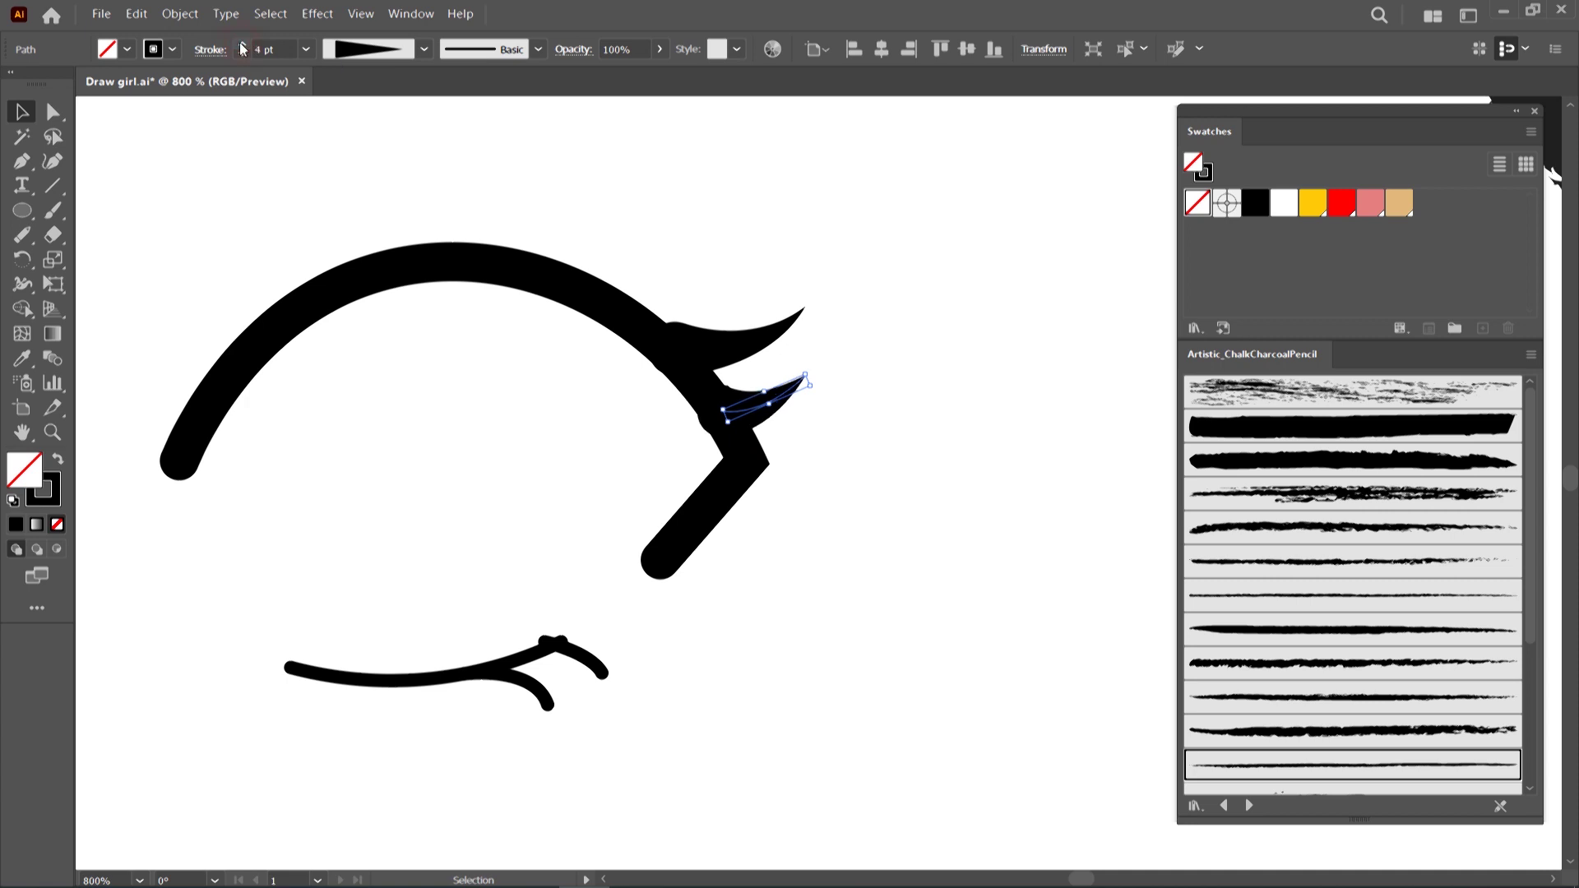
{"action": "mouse_move", "coordinate": [786, 395]}
{"action": "left_mouse_down"}
{"action": "mouse_move", "coordinate": [833, 378]}
{"action": "mouse_move", "coordinate": [765, 408]}
{"action": "mouse_move", "coordinate": [770, 431]}
{"action": "left_mouse_up"}
{"action": "left_click", "coordinate": [854, 395]}
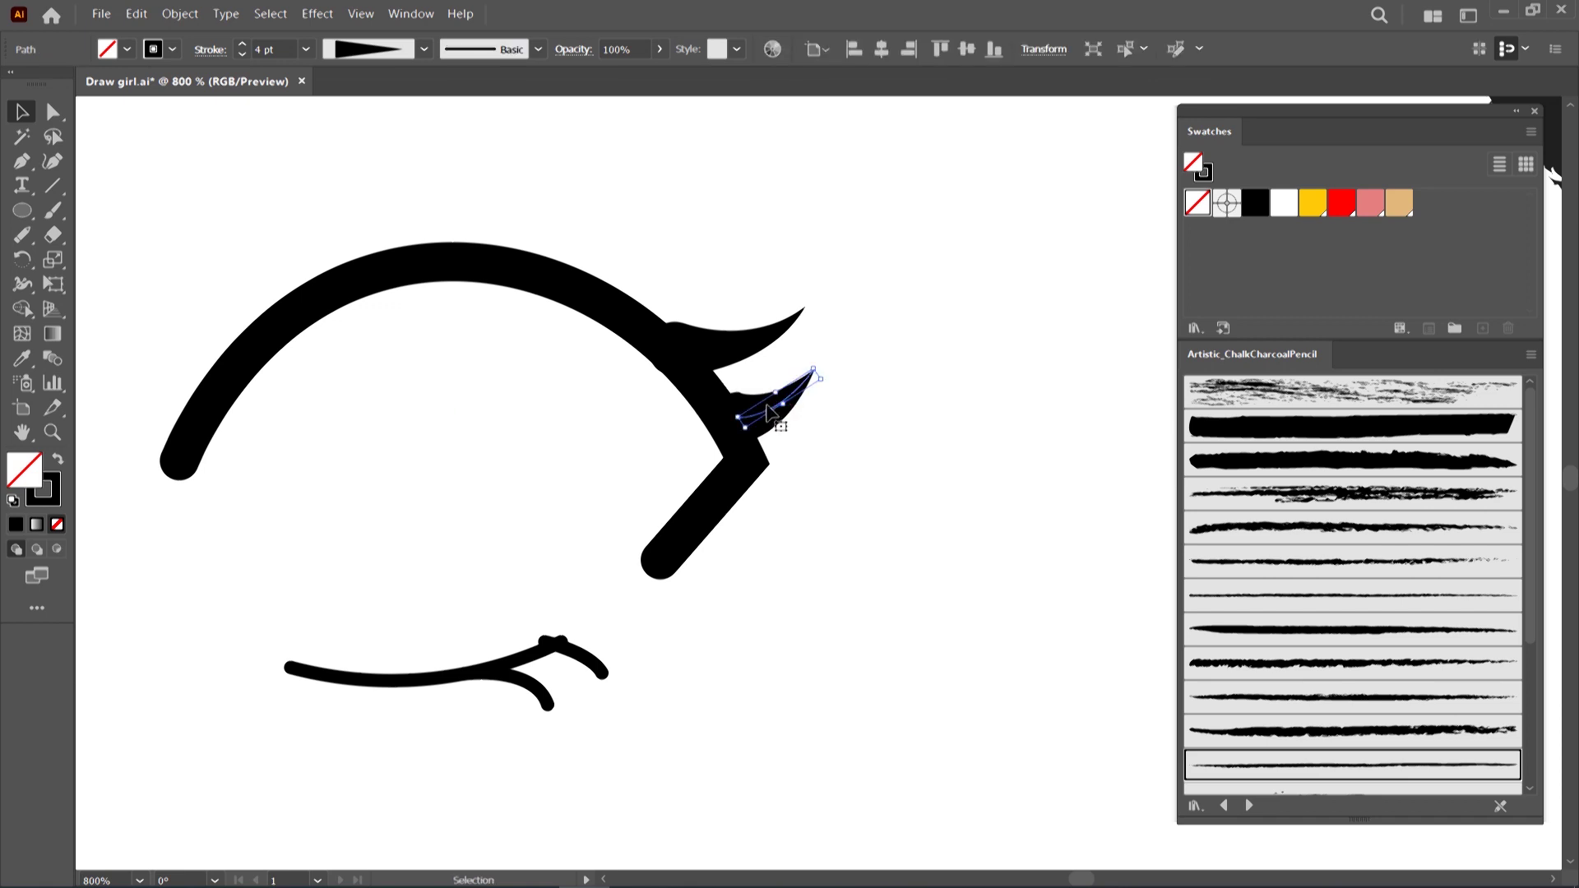
{"action": "left_click", "coordinate": [576, 653]}
{"action": "left_click", "coordinate": [549, 699], "text": "shift"}
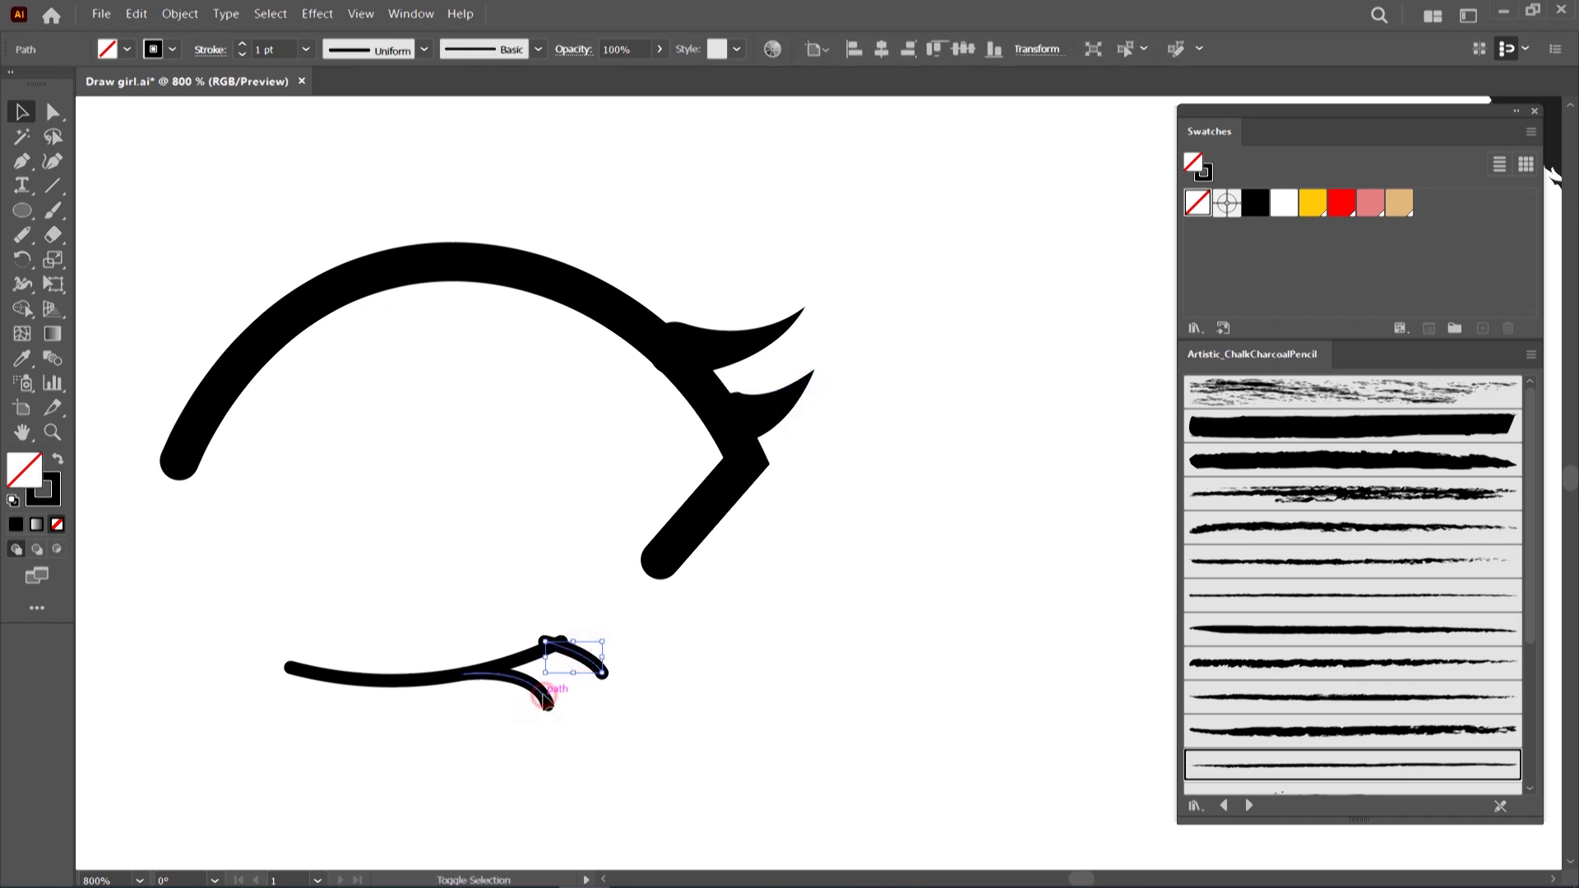
Give the lower lash branches a tapered width profile and a 2 pt stroke
{"action": "left_click", "coordinate": [424, 51]}
{"action": "left_click", "coordinate": [385, 171]}
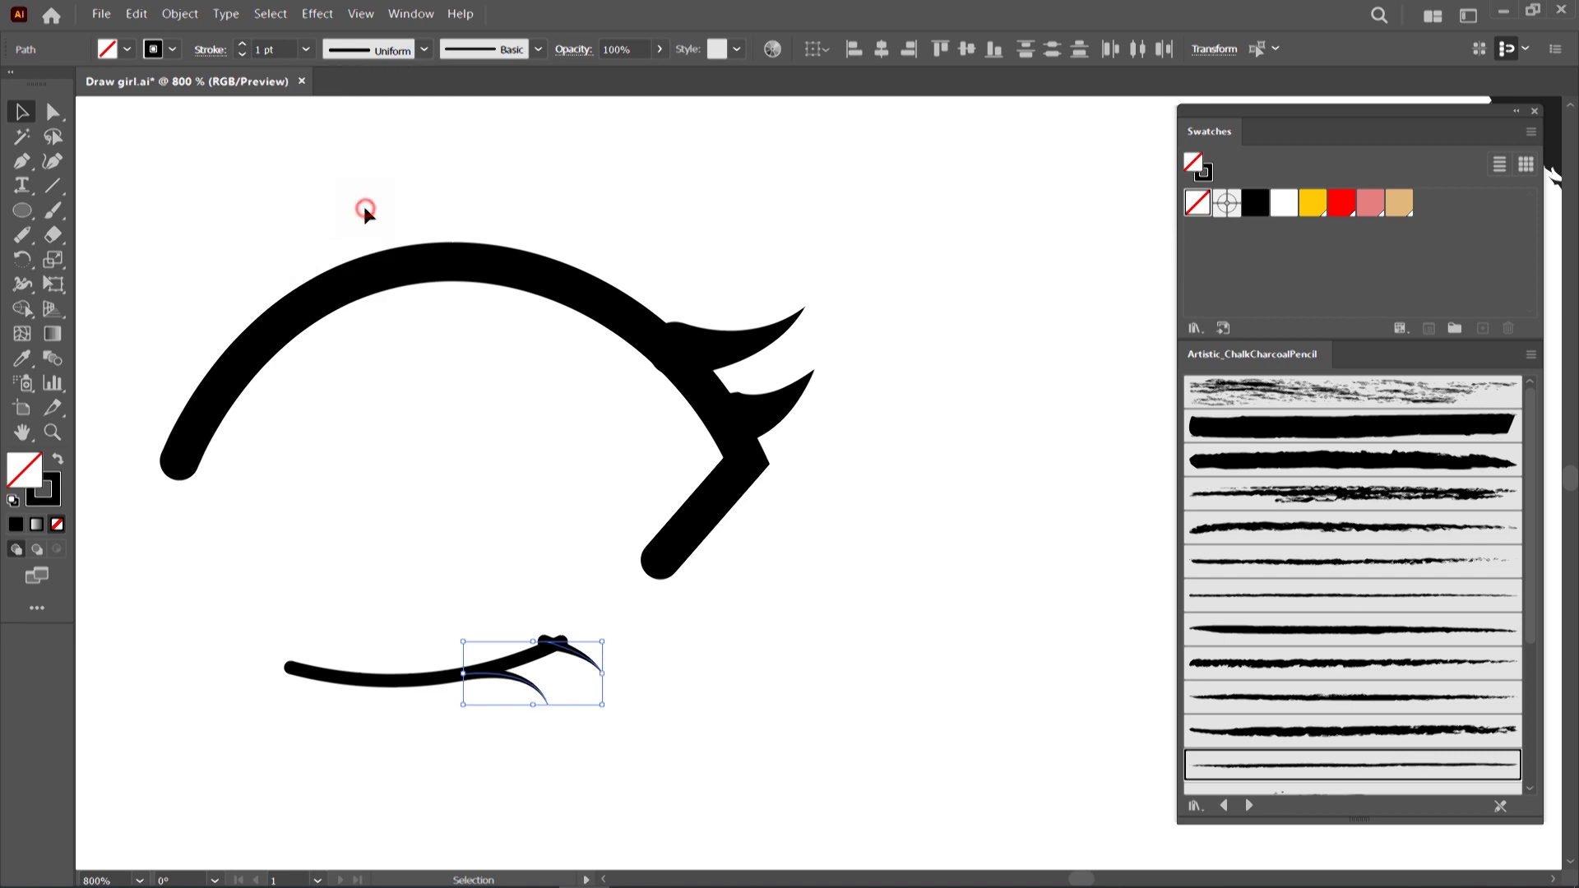
{"action": "left_click", "coordinate": [242, 44]}
{"action": "left_click", "coordinate": [424, 547]}
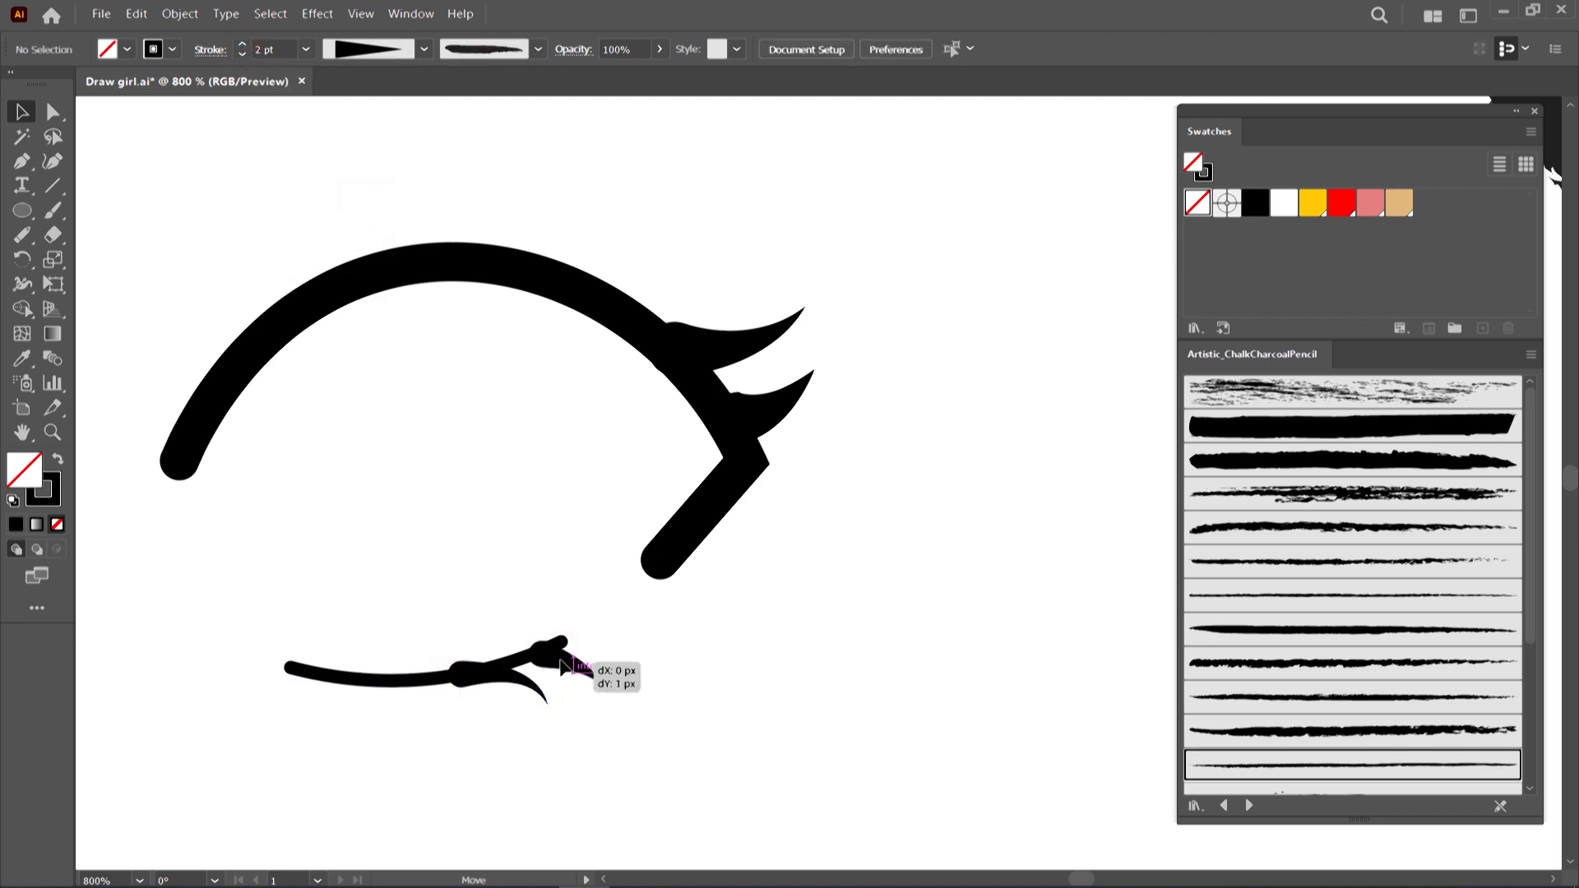
Thin the long lower lash line to a 1.5 pt stroke
{"action": "left_click", "coordinate": [553, 646]}
{"action": "left_click", "coordinate": [242, 44]}
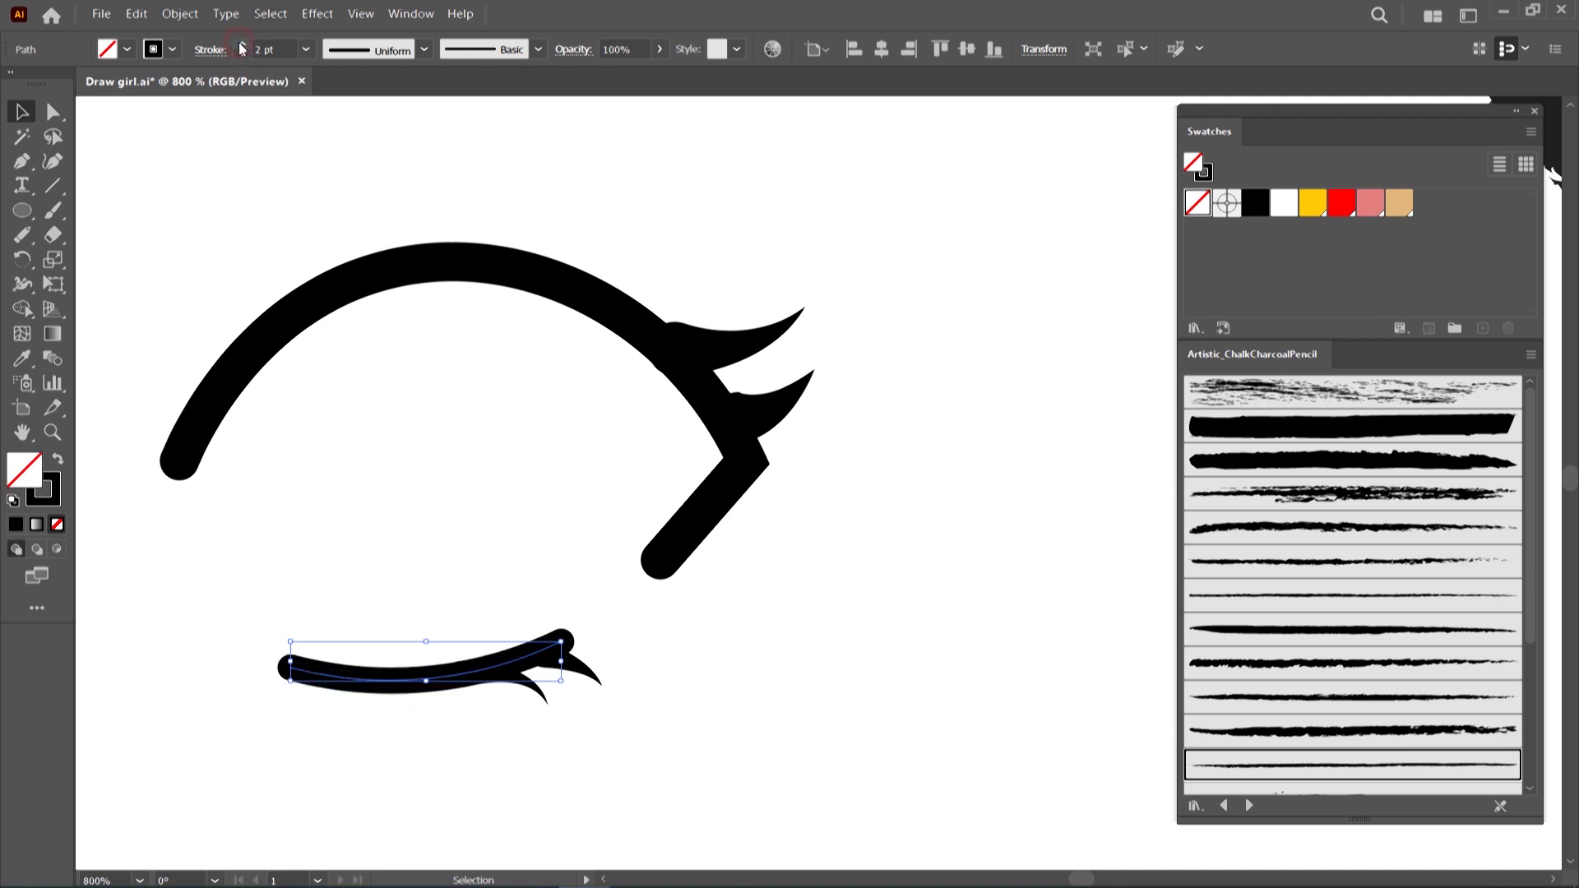
{"action": "type", "text": "1.5"}
{"action": "key", "text": "Return"}
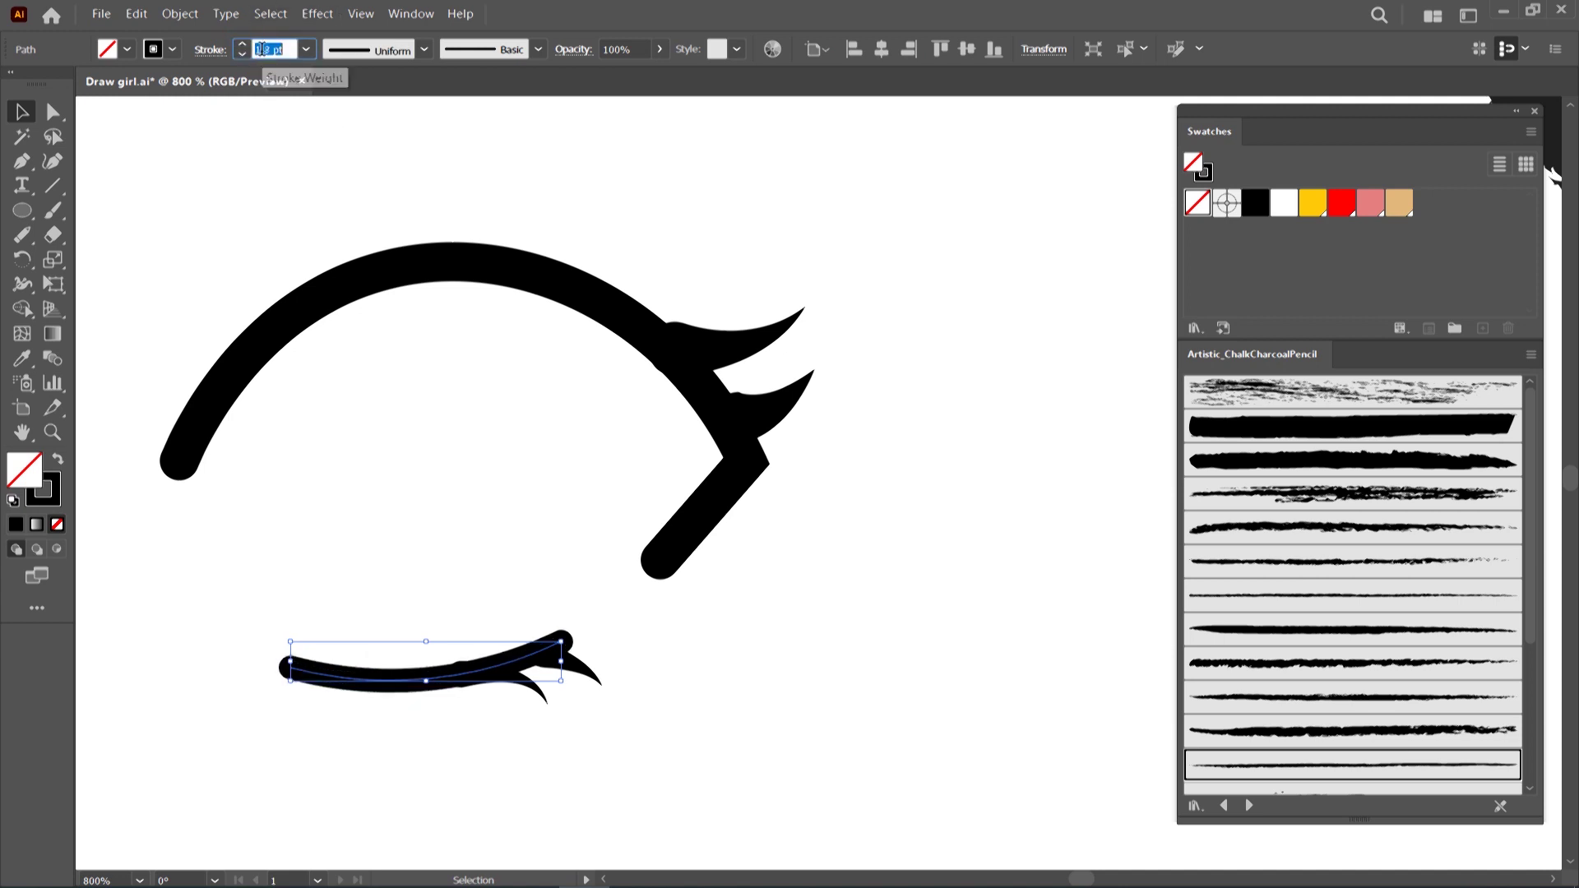
{"action": "left_click", "coordinate": [410, 442]}
Rotate the small extra lash stroke to a new angle and reshape it narrower
{"action": "left_click", "coordinate": [585, 669]}
{"action": "left_click", "coordinate": [609, 690]}
{"action": "mouse_move", "coordinate": [610, 690]}
{"action": "left_mouse_down"}
{"action": "mouse_move", "coordinate": [526, 685]}
{"action": "mouse_move", "coordinate": [512, 656]}
{"action": "mouse_move", "coordinate": [526, 689]}
{"action": "left_mouse_up"}
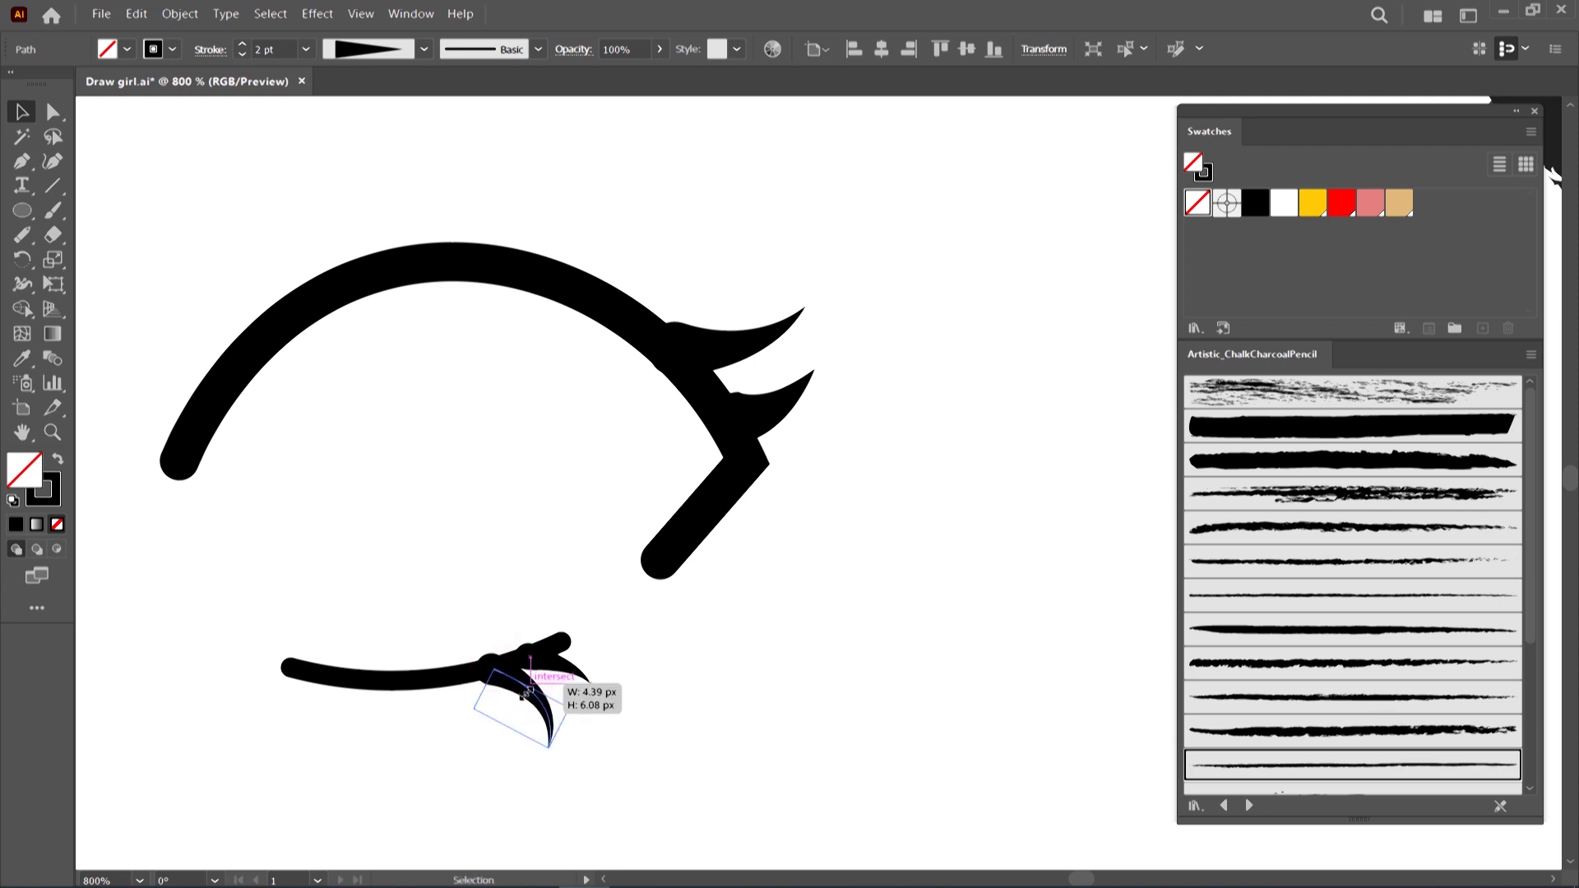
{"action": "left_click_drag", "start_coordinate": [526, 693], "coordinate": [560, 714]}
{"action": "left_click", "coordinate": [554, 702]}
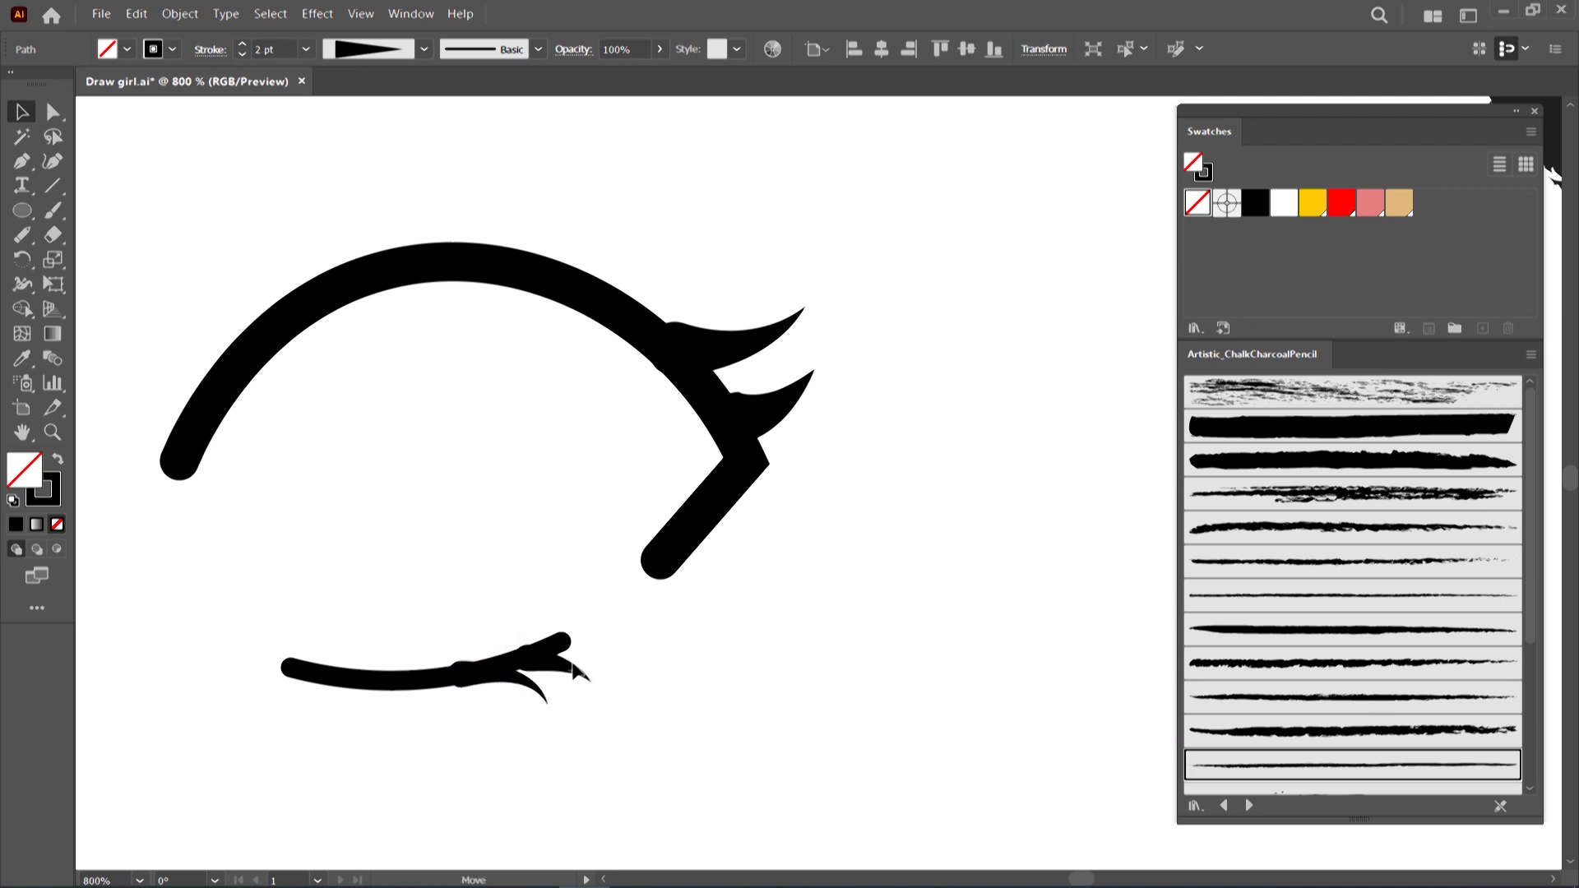
Start a new Pen path to the left of the upper eyelid
{"action": "key", "text": "p"}
{"action": "scroll", "coordinate": [661, 295], "scroll_direction": "down", "scroll_amount": 1}
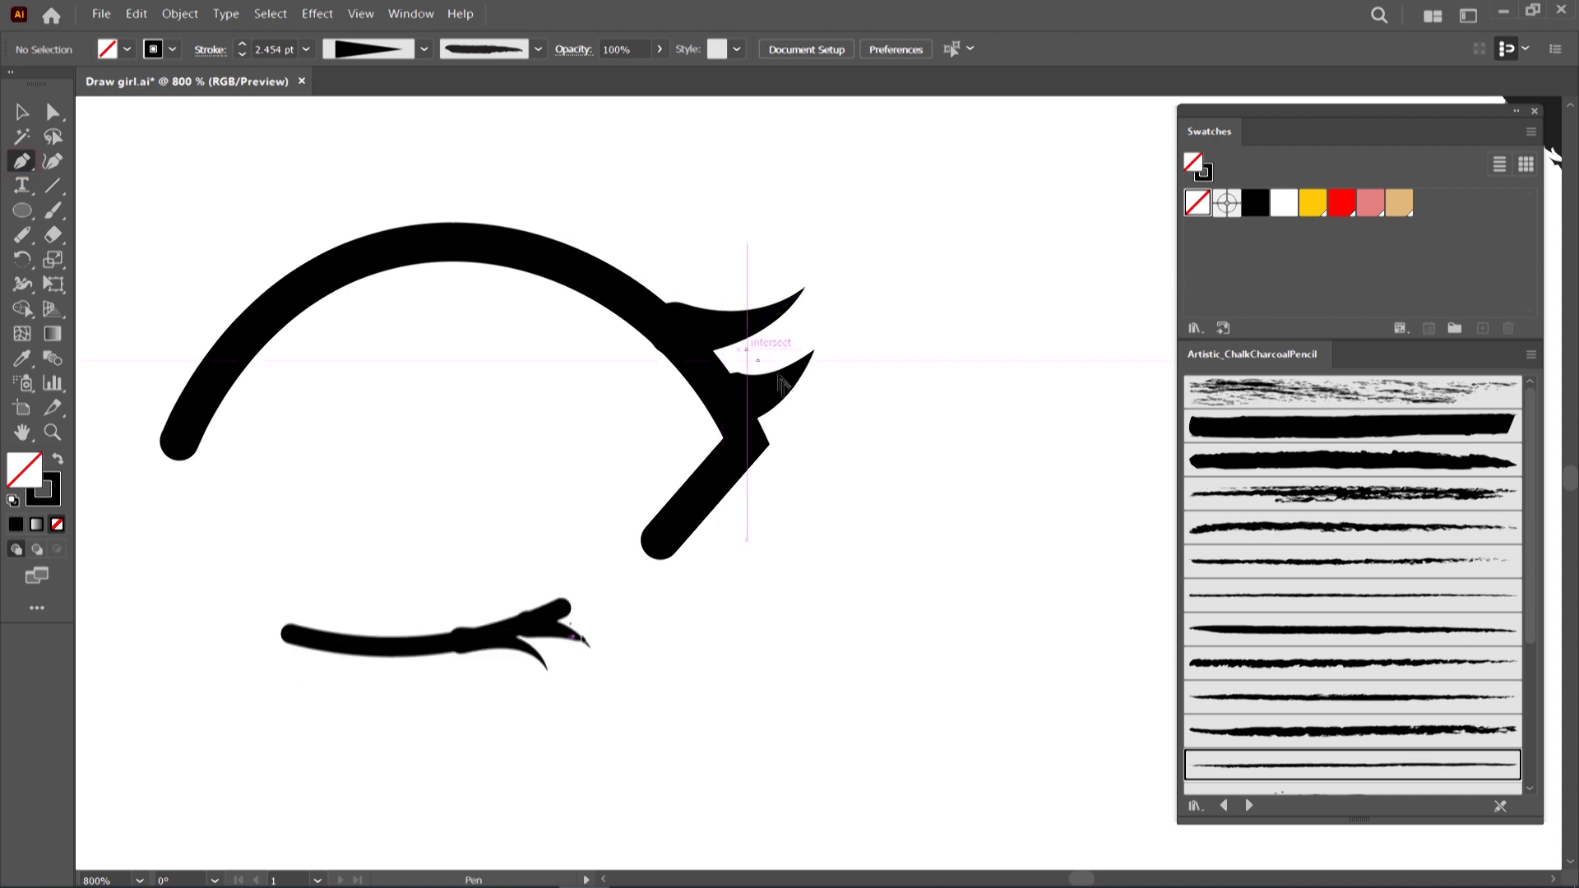
{"action": "scroll", "coordinate": [762, 370], "scroll_direction": "down", "scroll_amount": 1}
{"action": "left_click", "coordinate": [271, 370]}
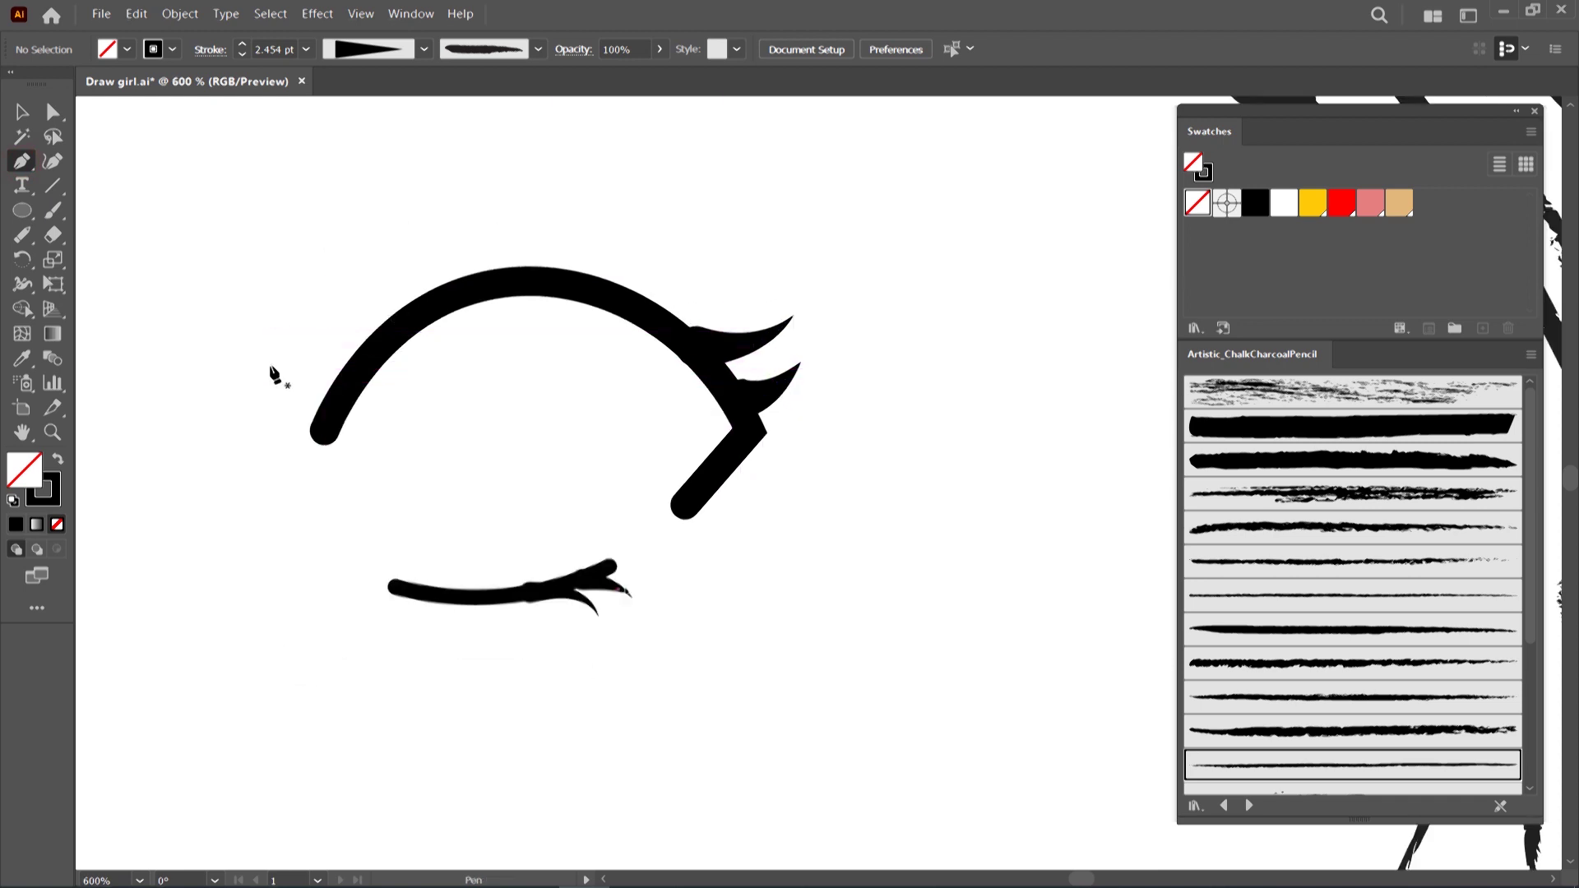
Draw the crease line above the upper eyelid and bend it into a smooth arc
{"action": "left_click", "coordinate": [671, 257]}
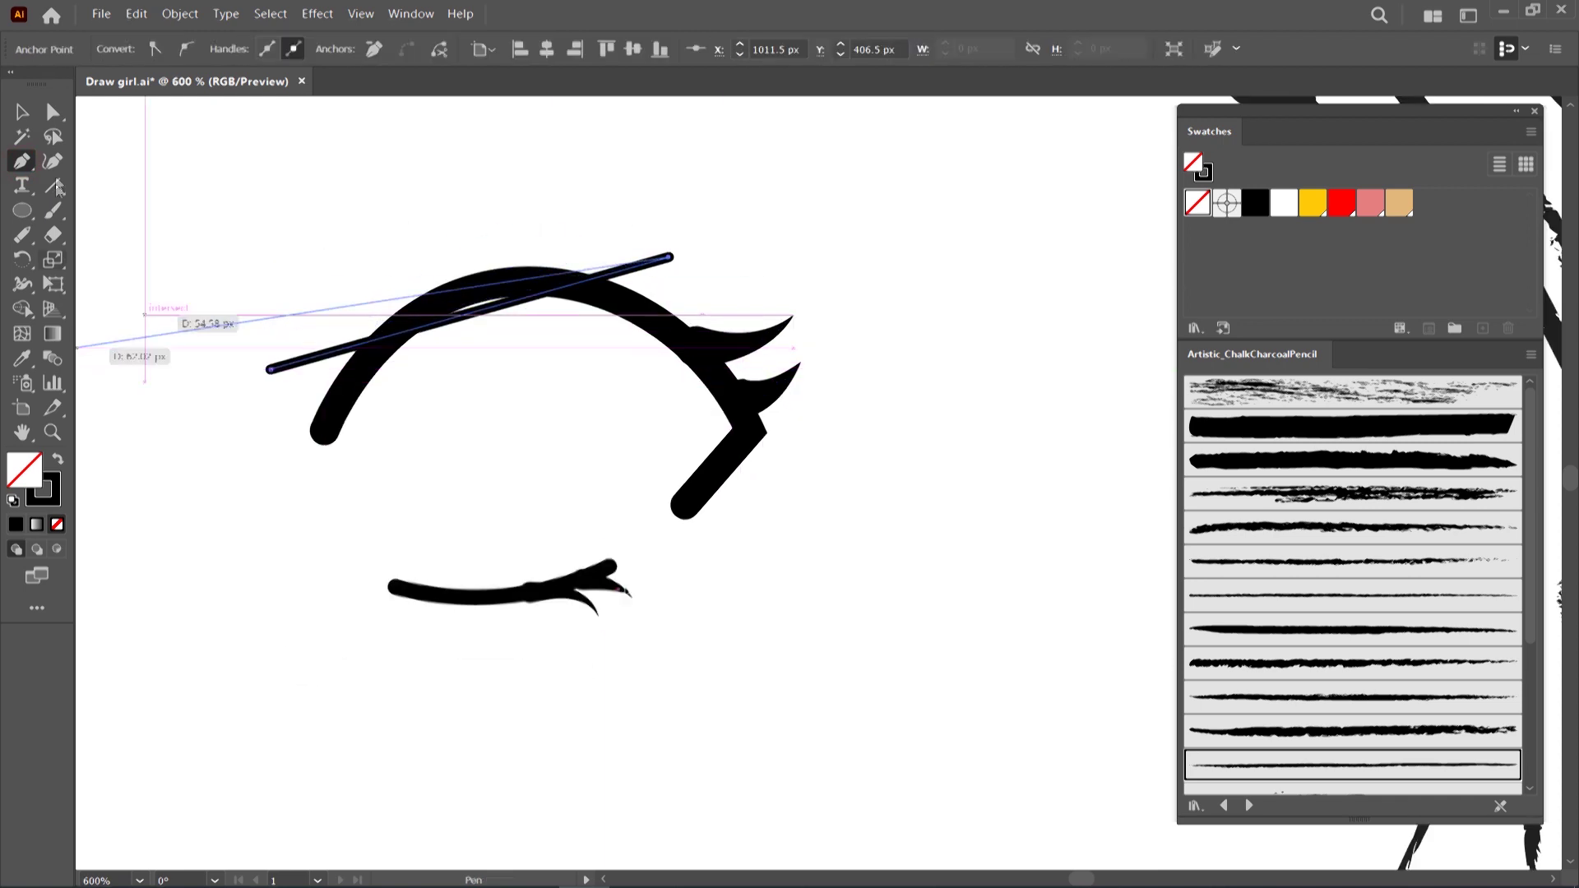
{"action": "key", "text": "shift+grave"}
{"action": "left_click_drag", "start_coordinate": [468, 313], "coordinate": [417, 237]}
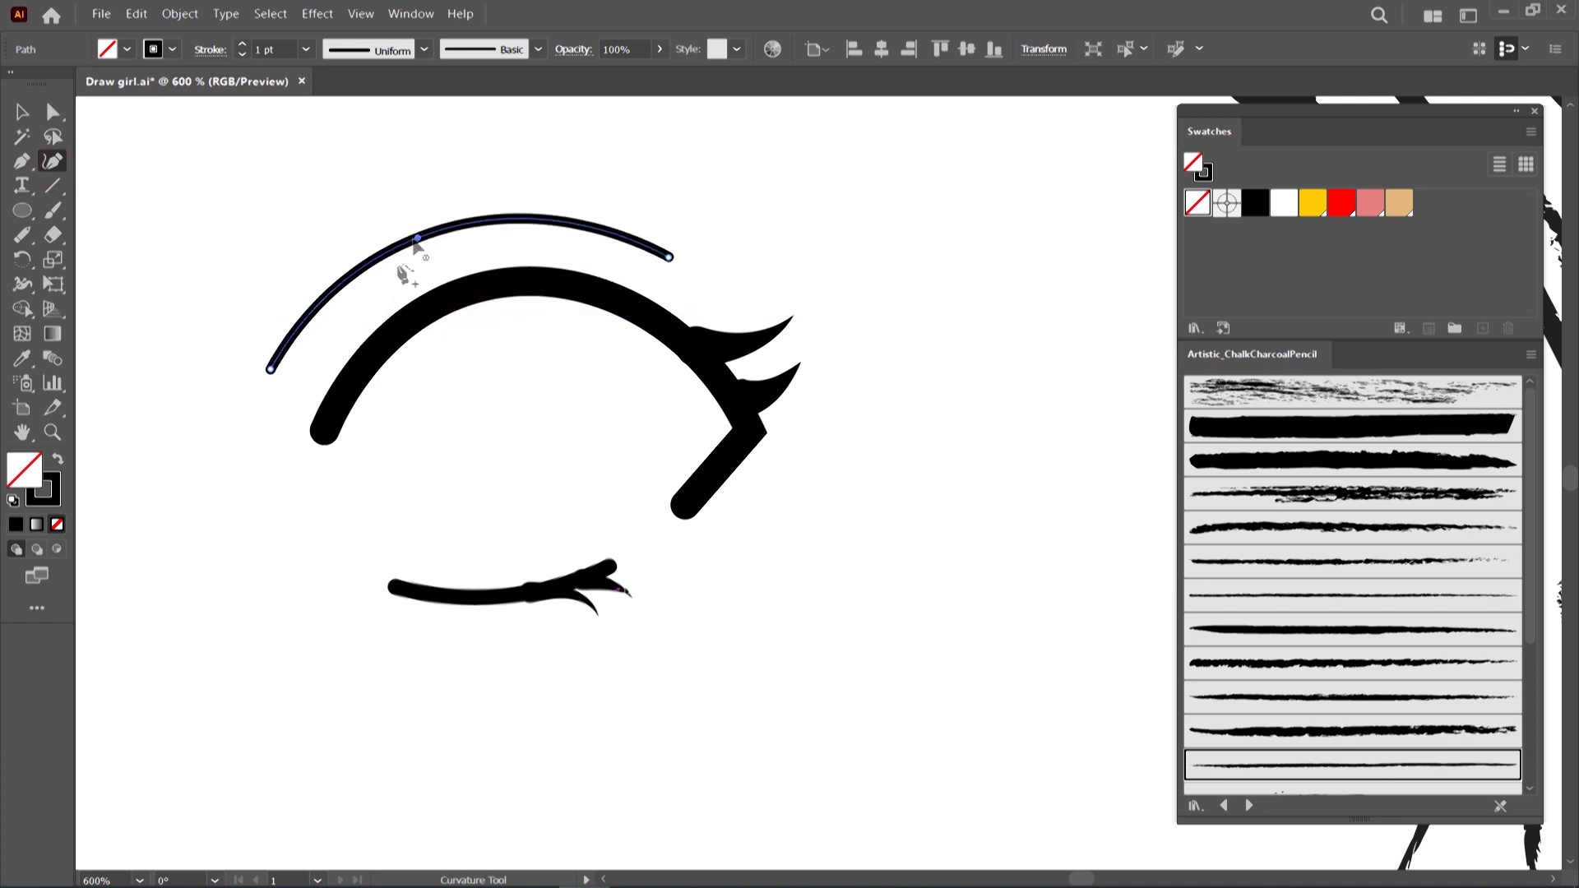
{"action": "left_click_drag", "start_coordinate": [271, 370], "coordinate": [292, 354]}
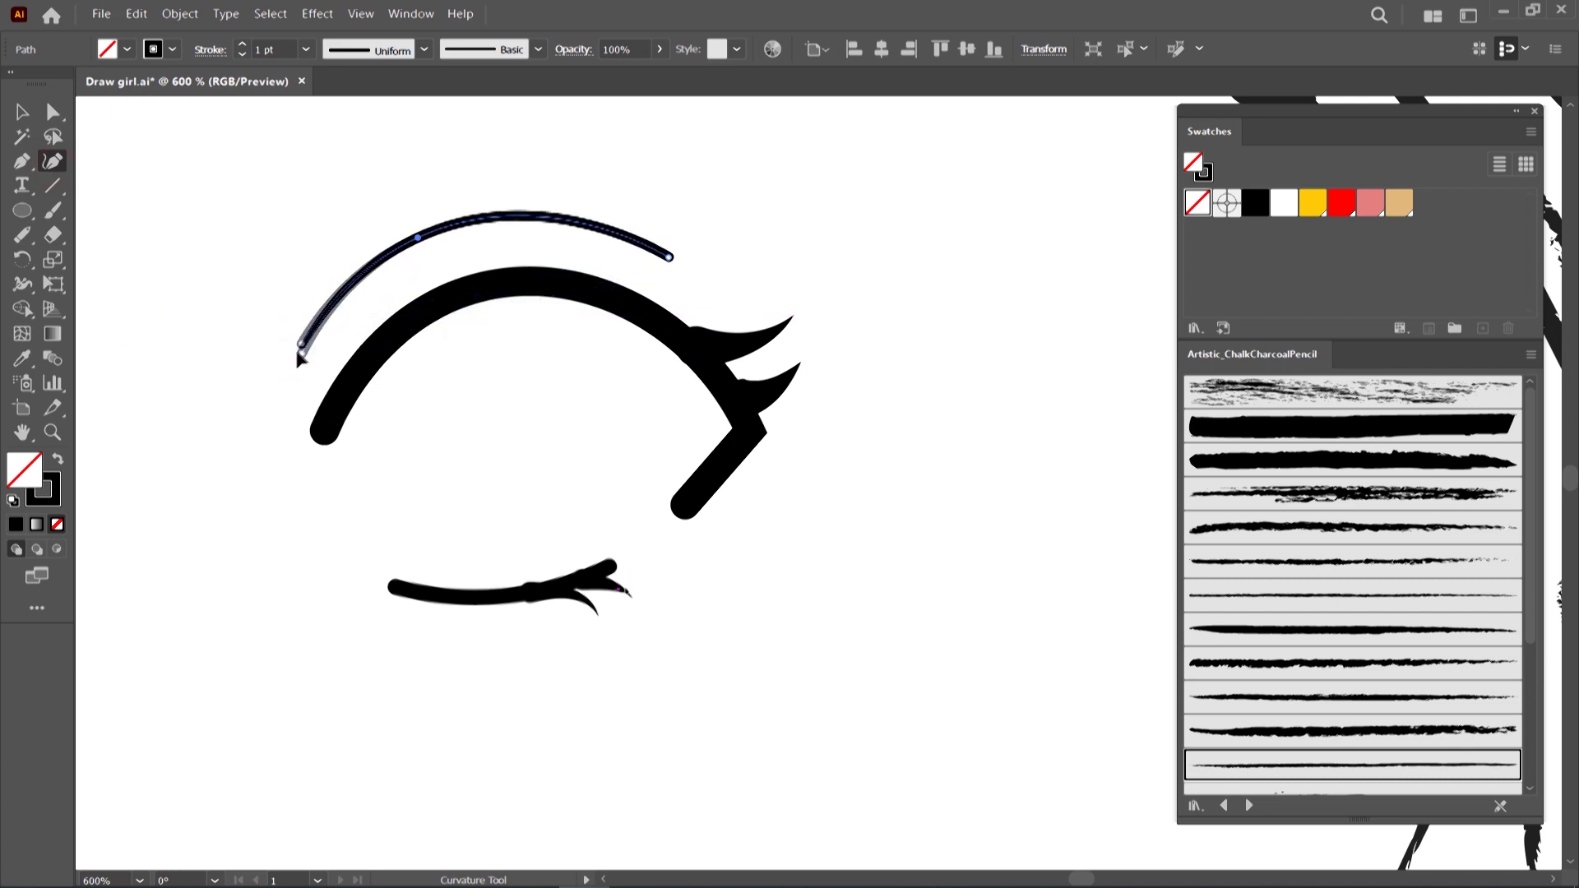
{"action": "left_click", "coordinate": [419, 238]}
{"action": "left_click_drag", "start_coordinate": [428, 246], "coordinate": [427, 237]}
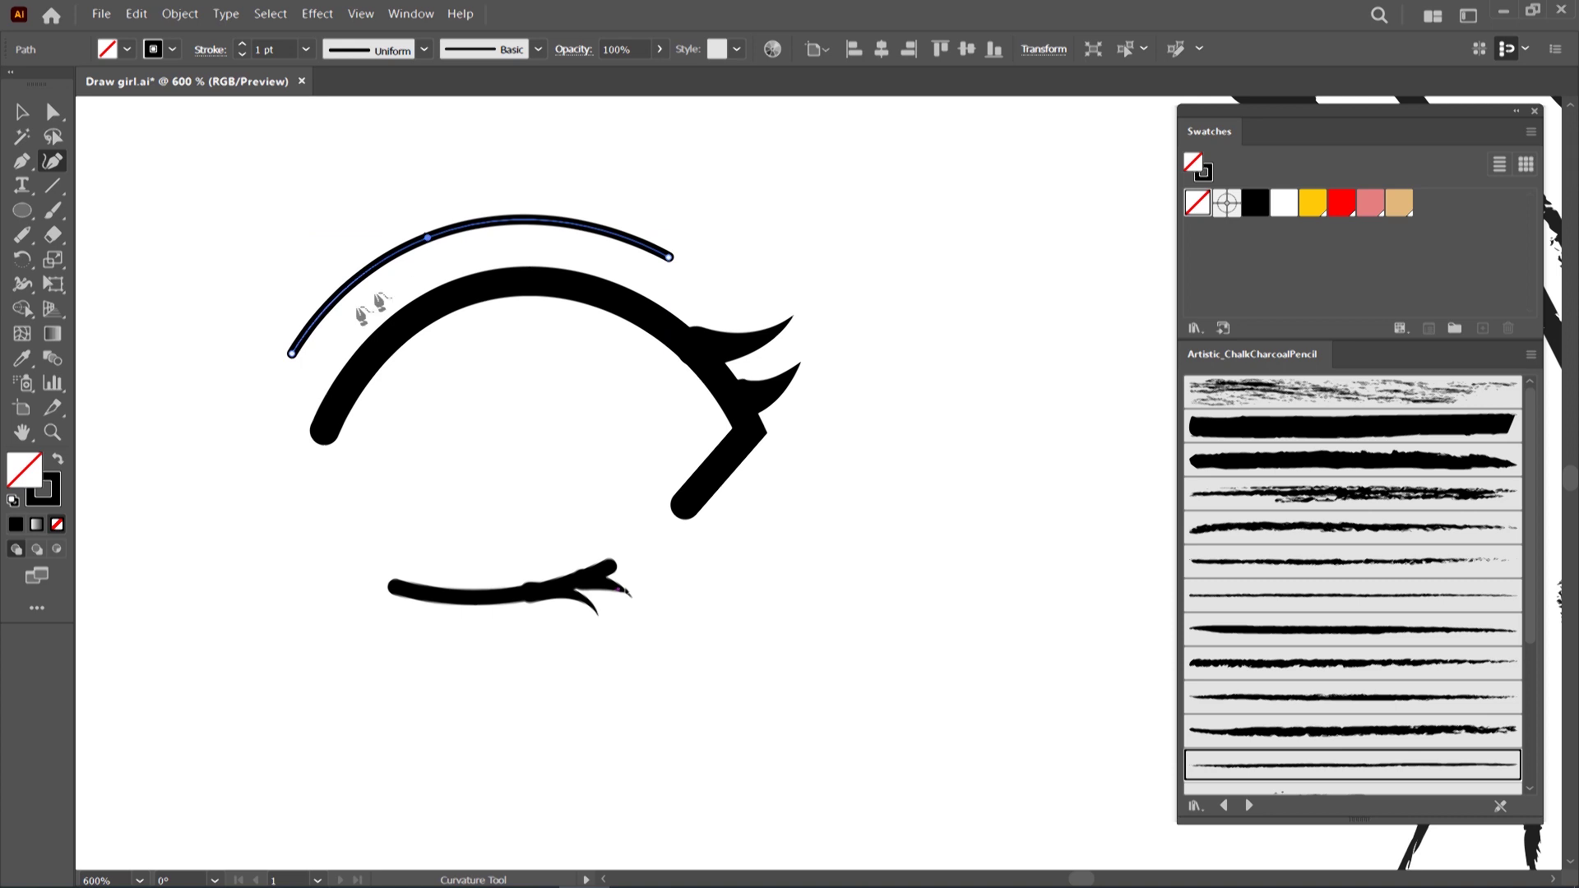
{"action": "left_click_drag", "start_coordinate": [292, 354], "coordinate": [292, 362]}
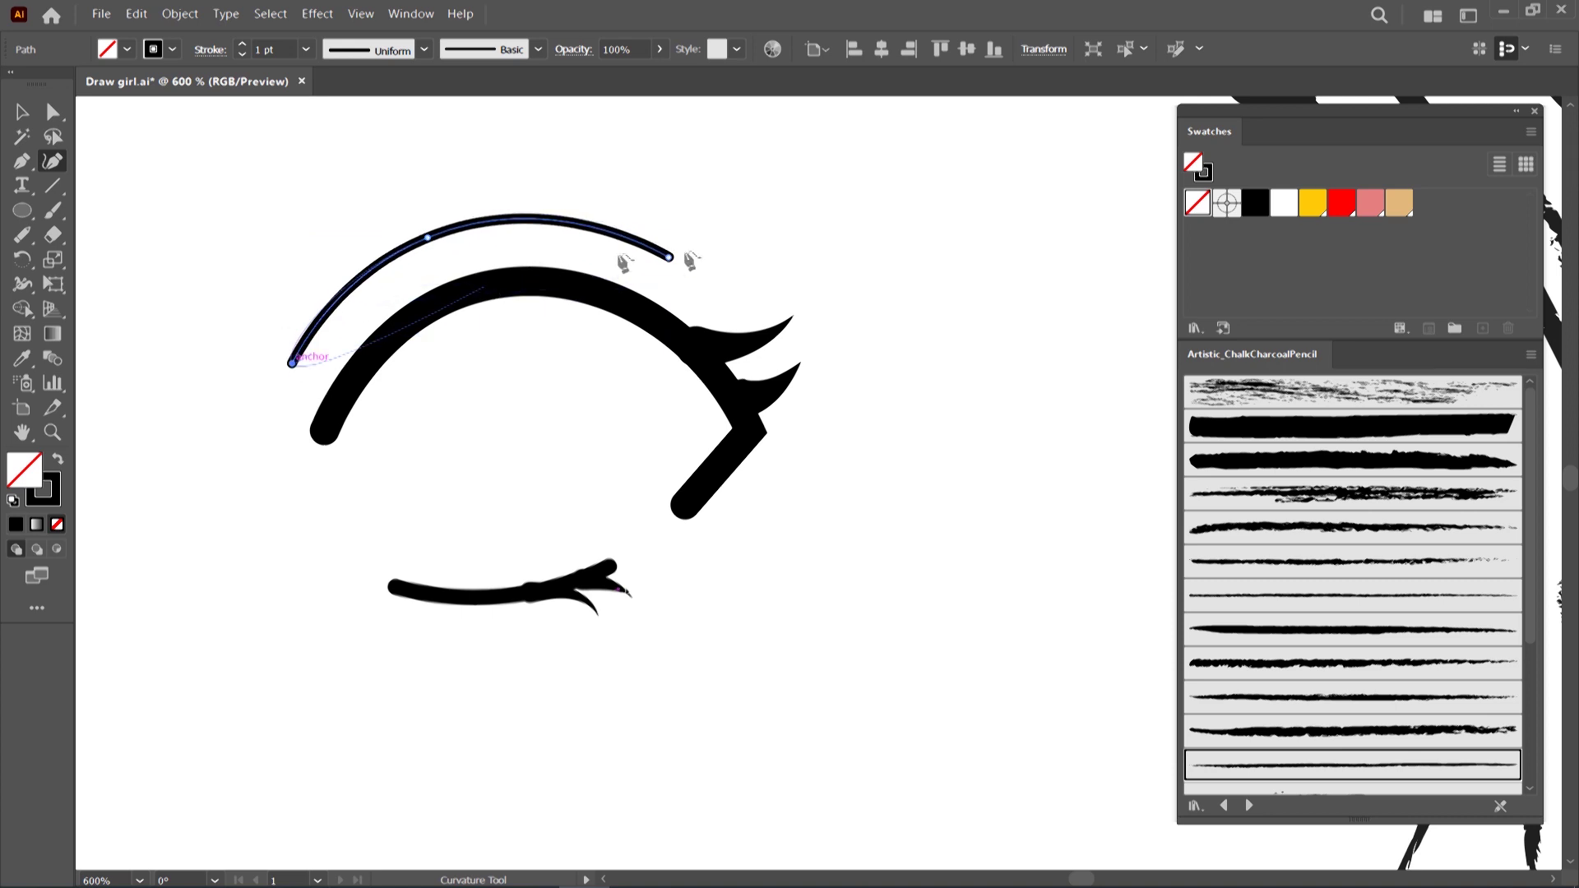
{"action": "left_click_drag", "start_coordinate": [671, 256], "coordinate": [670, 248]}
Erase a gap near the crease's left end with the Path Eraser, splitting it in two
{"action": "left_click", "coordinate": [31, 243]}
{"action": "left_click", "coordinate": [32, 245]}
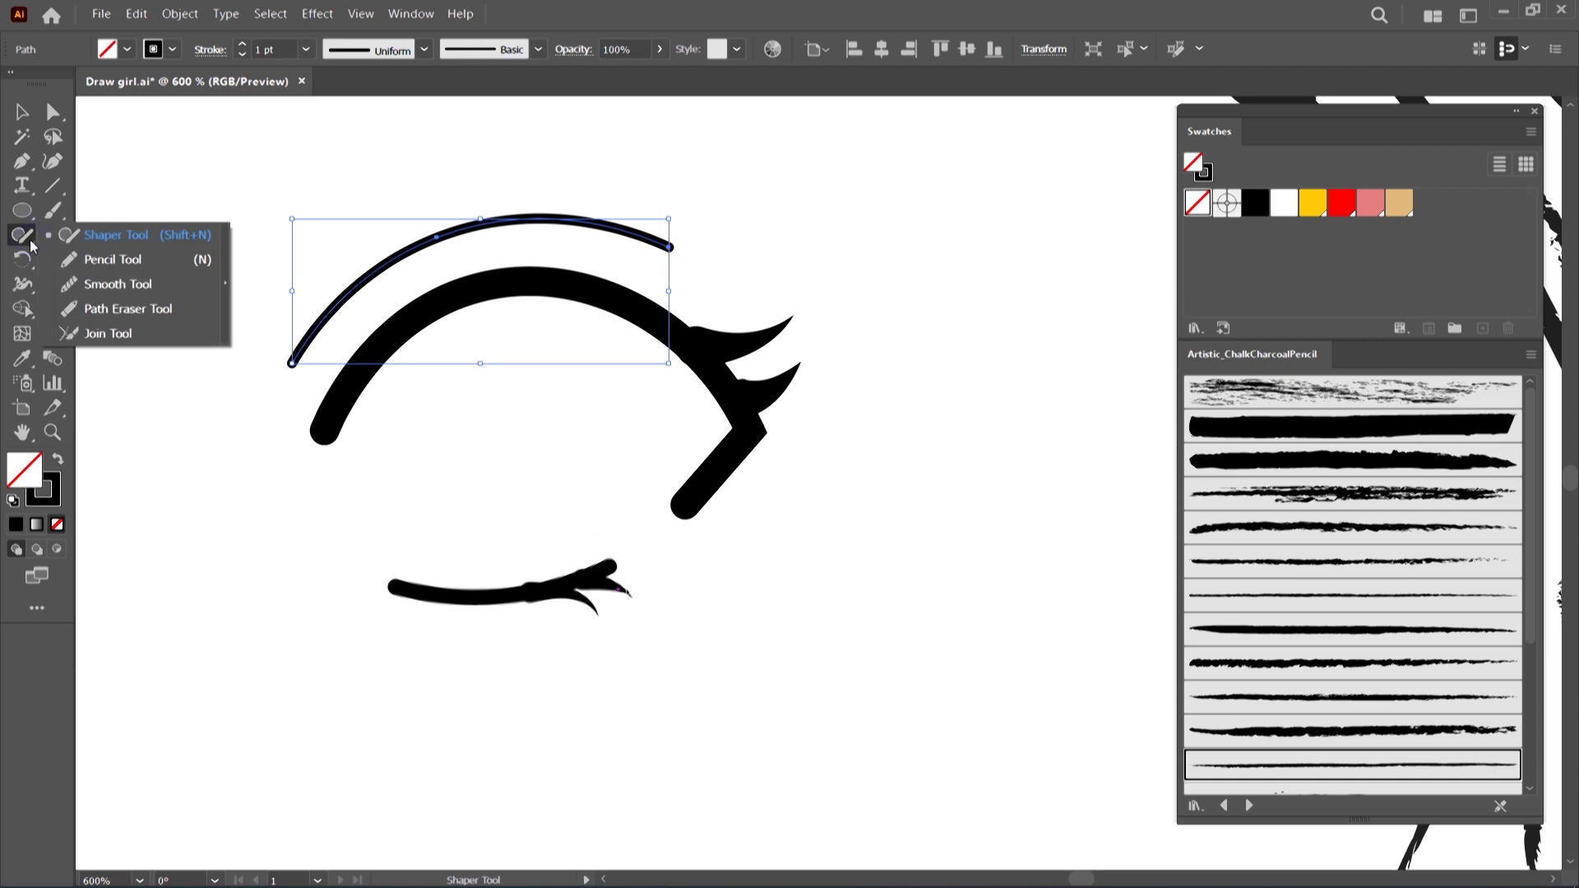
{"action": "left_click", "coordinate": [152, 316]}
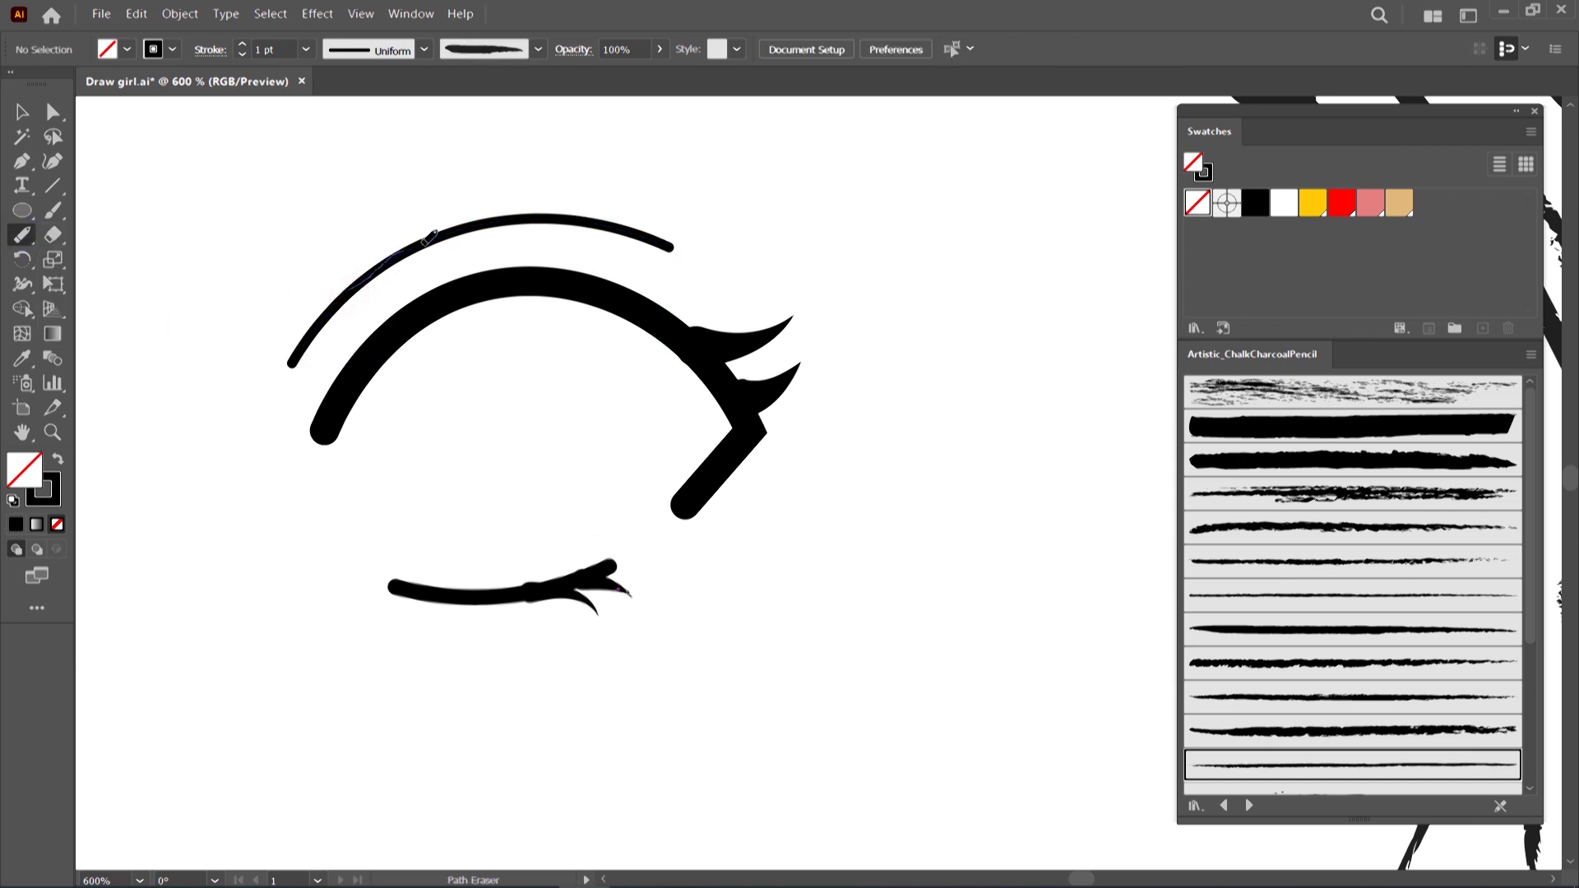
{"action": "left_click_drag", "start_coordinate": [424, 239], "coordinate": [339, 303]}
{"action": "left_click_drag", "start_coordinate": [409, 250], "coordinate": [333, 306]}
{"action": "key", "text": "v"}
{"action": "left_click", "coordinate": [205, 194]}
{"action": "left_click", "coordinate": [25, 214]}
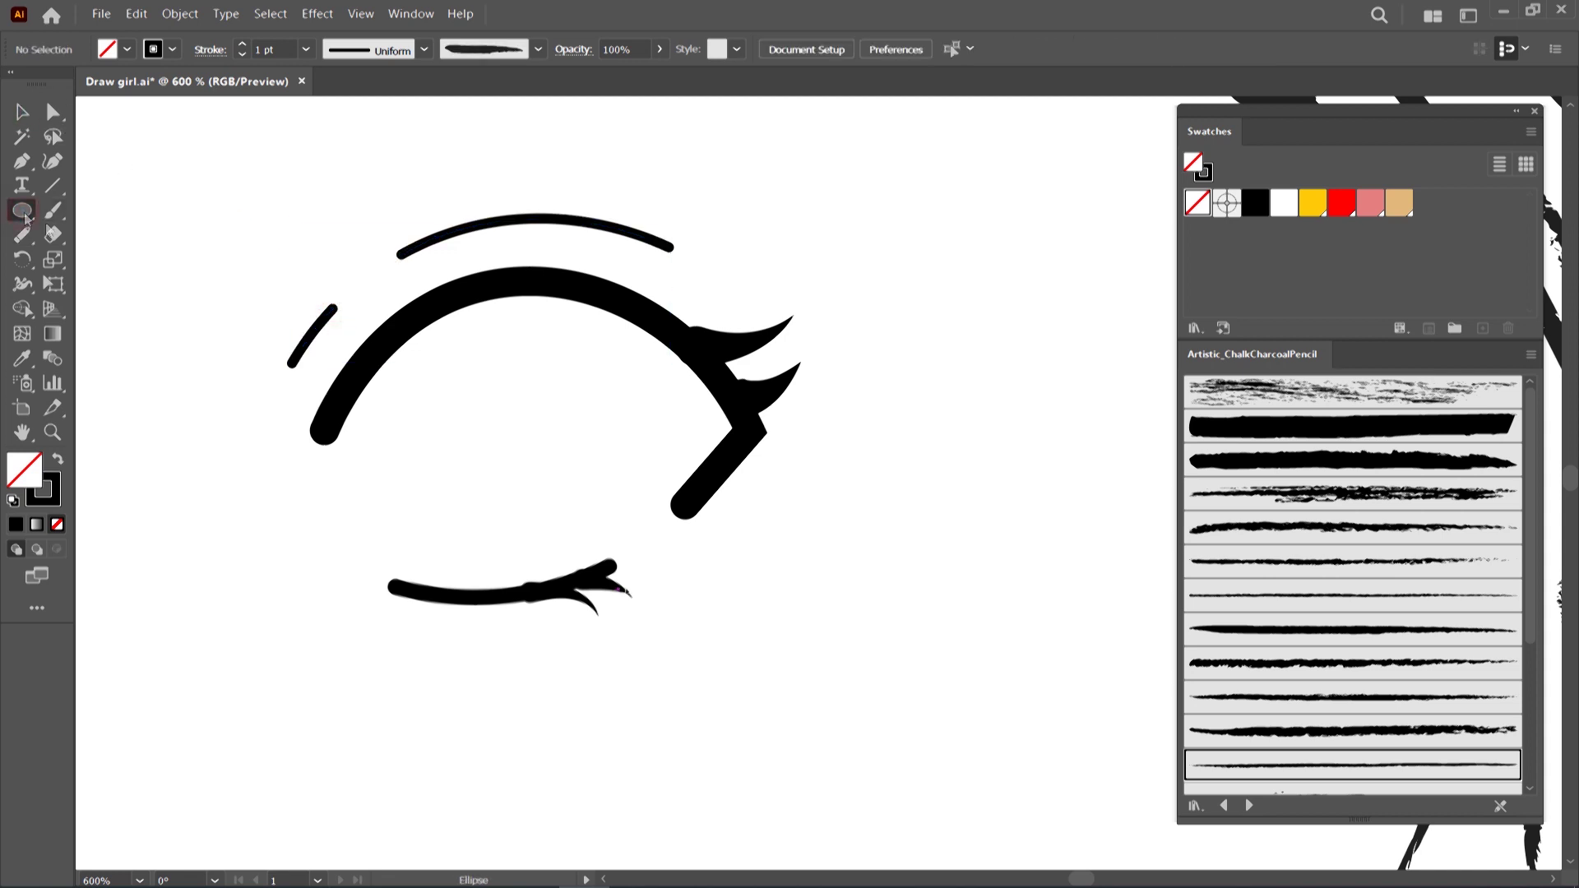
Draw a circle over the eye and make it solid black
{"action": "scroll", "coordinate": [930, 486], "scroll_direction": "down", "scroll_amount": 3}
{"action": "scroll", "coordinate": [692, 434], "scroll_direction": "up", "scroll_amount": 2}
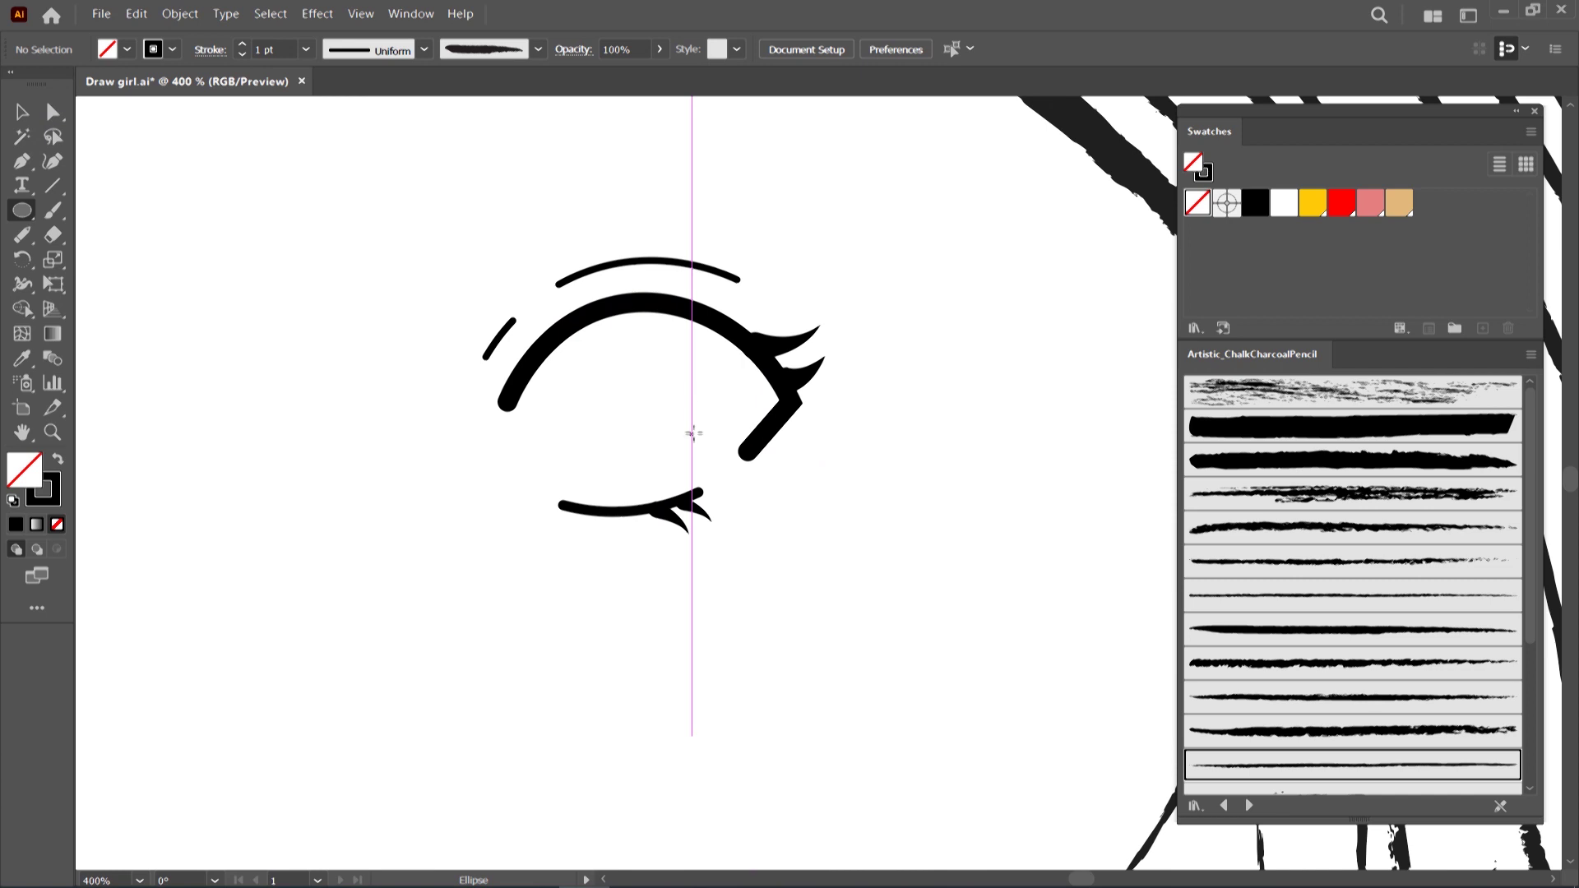
{"action": "left_click_drag", "start_coordinate": [555, 289], "coordinate": [729, 479]}
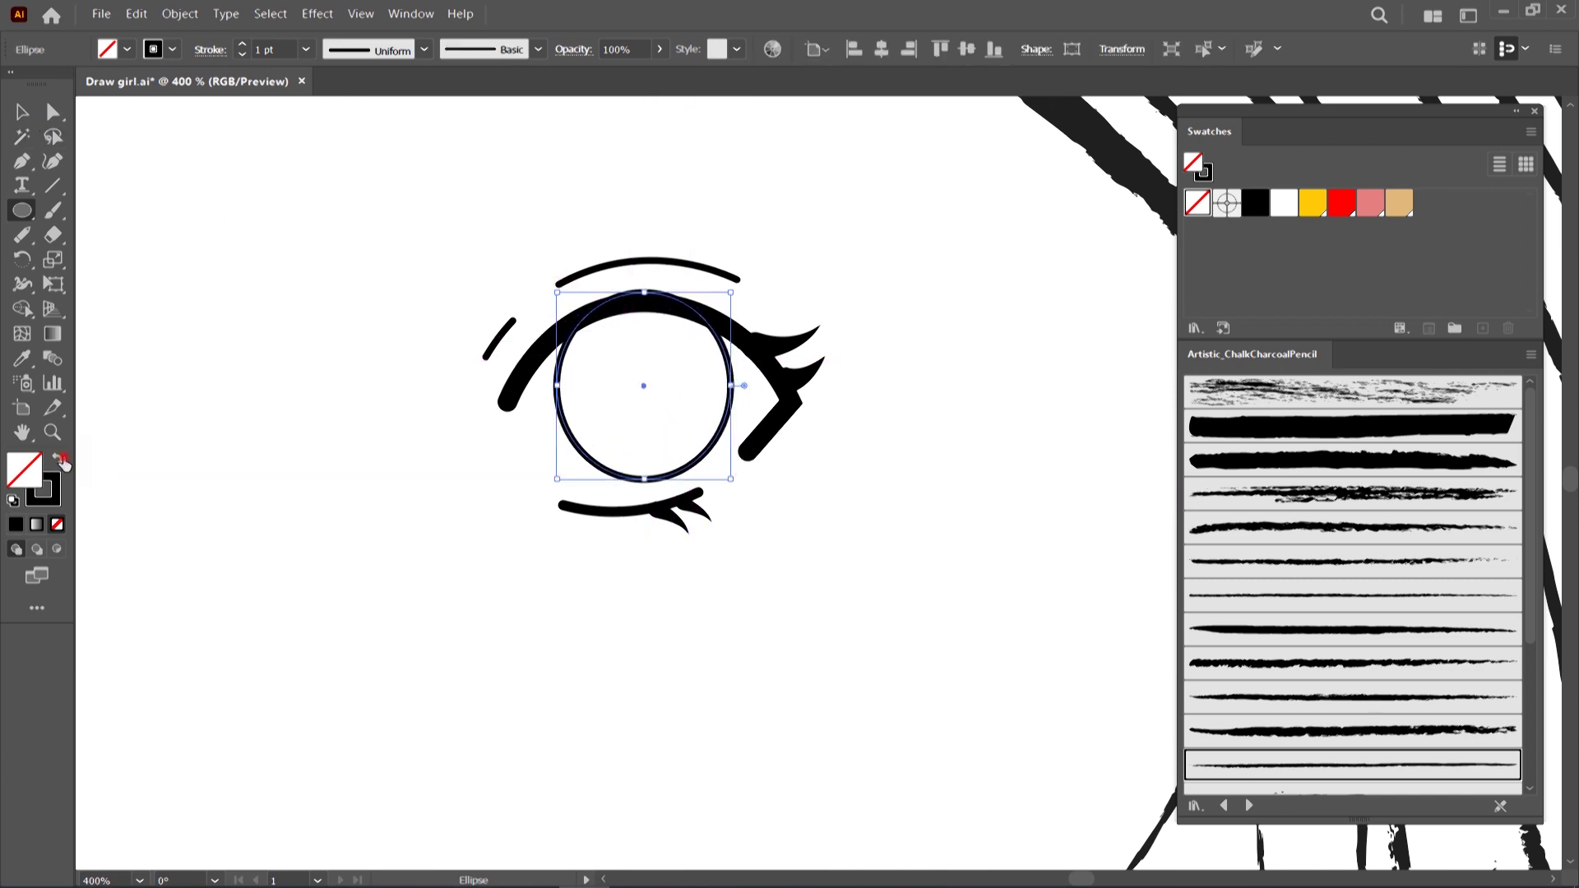
{"action": "left_click", "coordinate": [62, 461]}
Rotate, shift left and slightly enlarge the black iris between the eyelids
{"action": "key", "text": "v"}
{"action": "left_click_drag", "start_coordinate": [656, 369], "coordinate": [647, 372]}
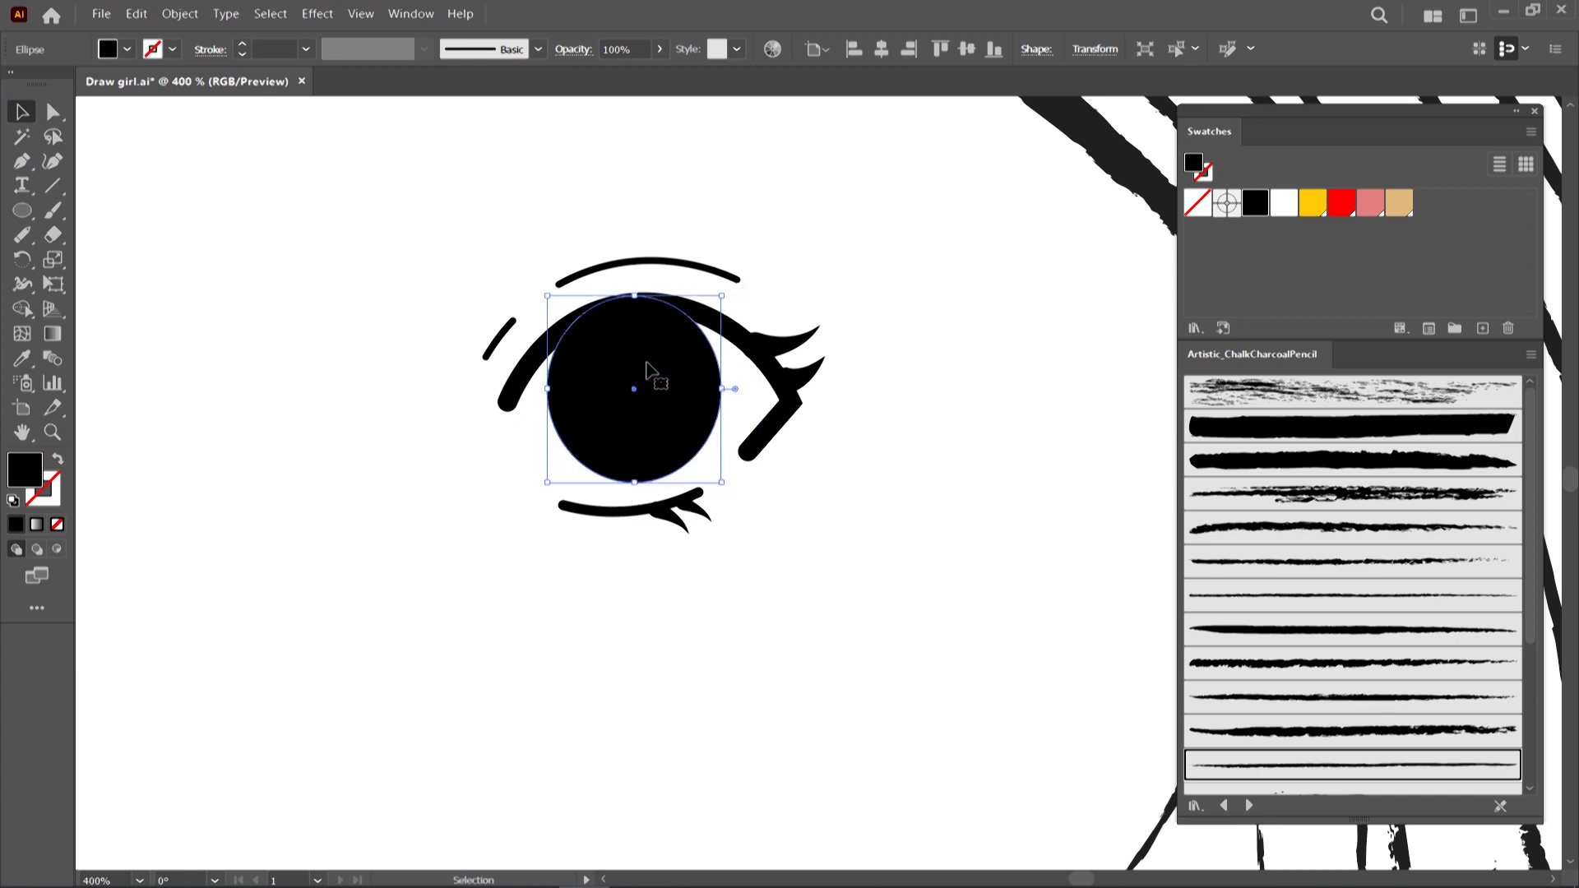
{"action": "left_click_drag", "start_coordinate": [730, 265], "coordinate": [747, 298]}
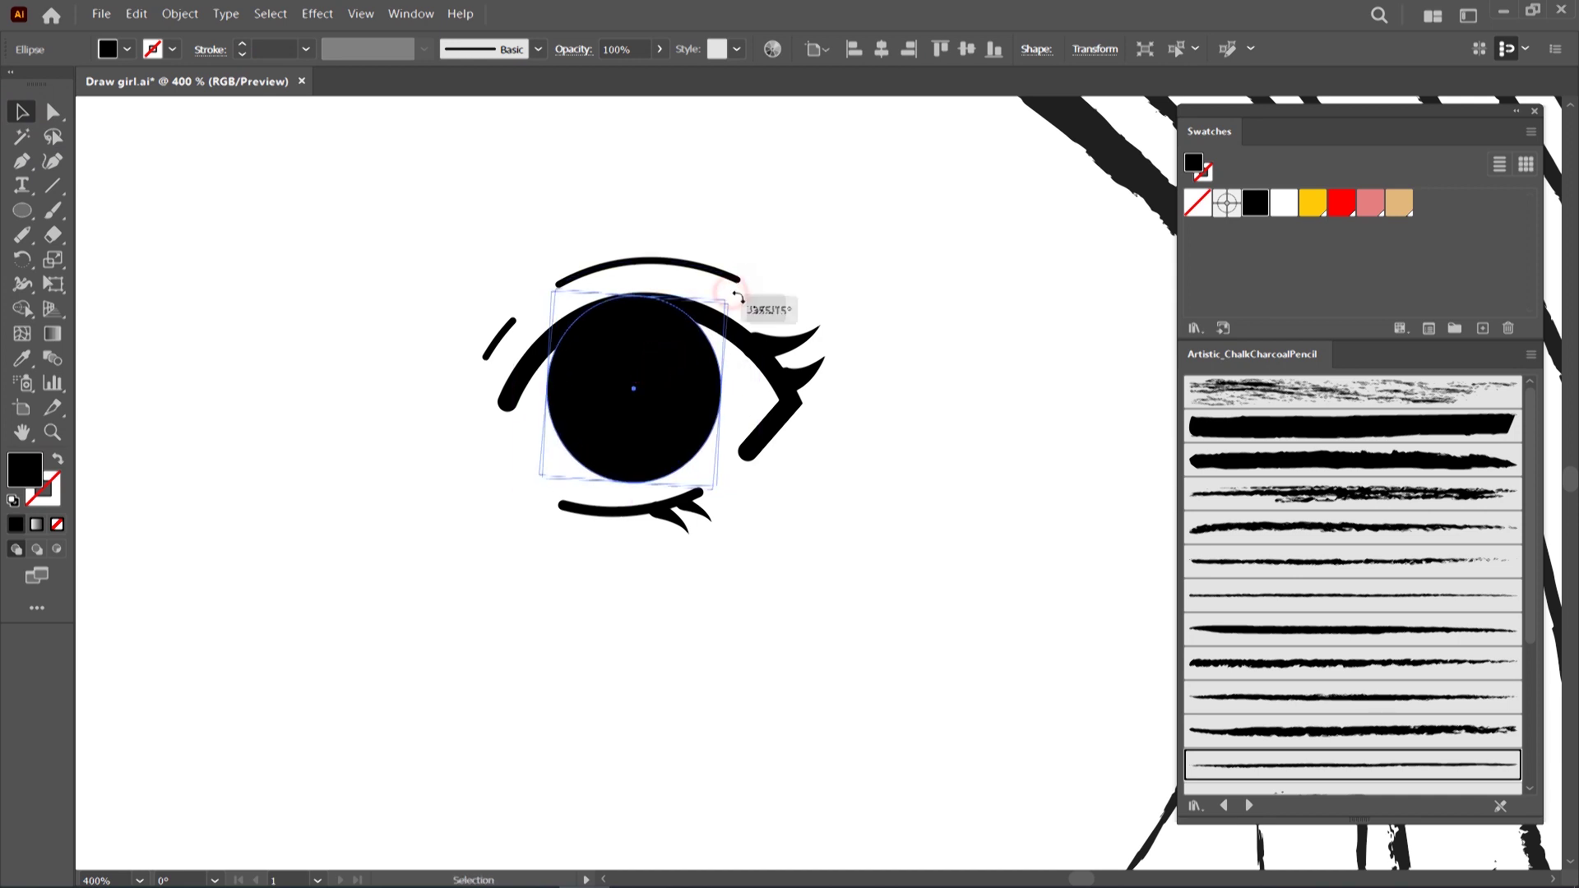
{"action": "left_click_drag", "start_coordinate": [695, 352], "coordinate": [646, 380]}
{"action": "mouse_move", "coordinate": [638, 306]}
{"action": "left_mouse_down"}
{"action": "mouse_move", "coordinate": [641, 293]}
{"action": "mouse_move", "coordinate": [730, 304]}
{"action": "left_mouse_up"}
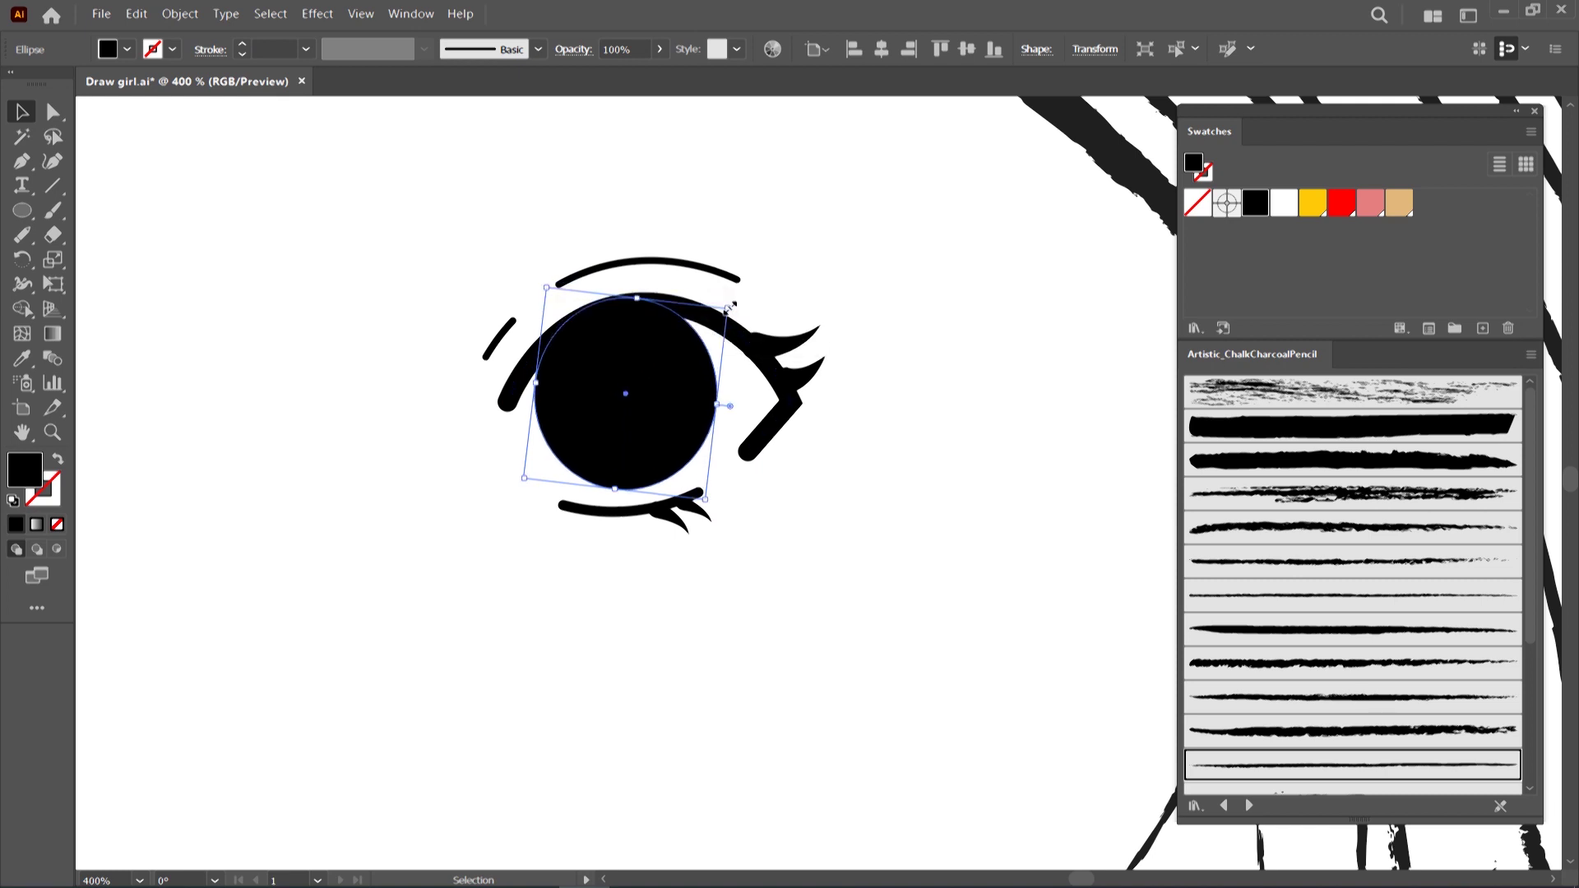
{"action": "key", "text": "l"}
{"action": "left_click", "coordinate": [504, 543]}
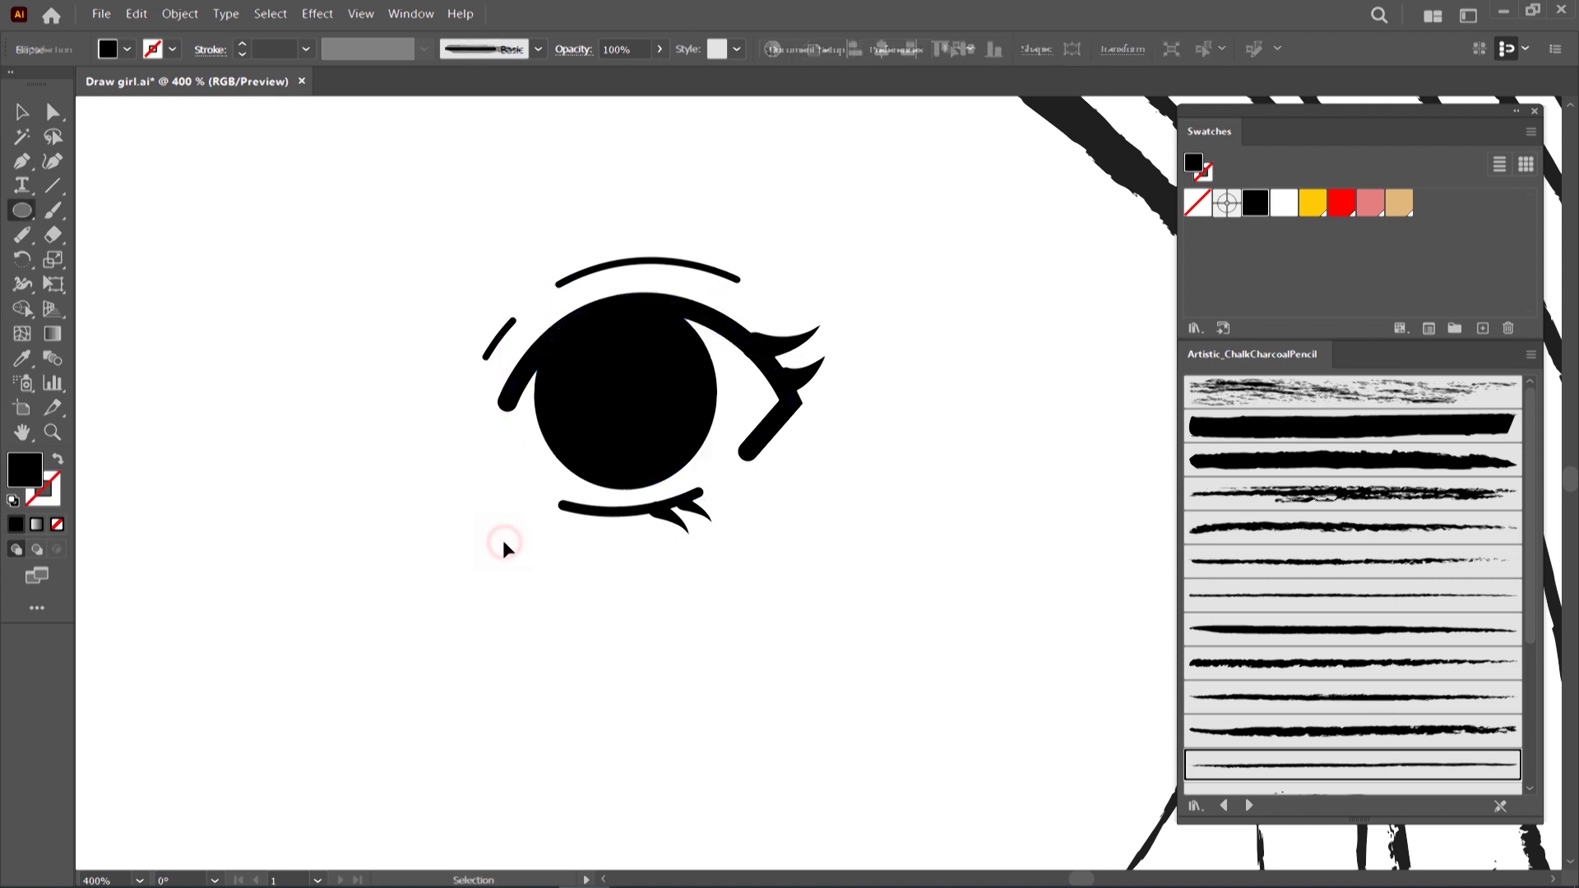
Add a tilted white oval and a small round white highlight to the iris
{"action": "left_click", "coordinate": [1283, 203]}
{"action": "left_click_drag", "start_coordinate": [646, 346], "coordinate": [690, 411]}
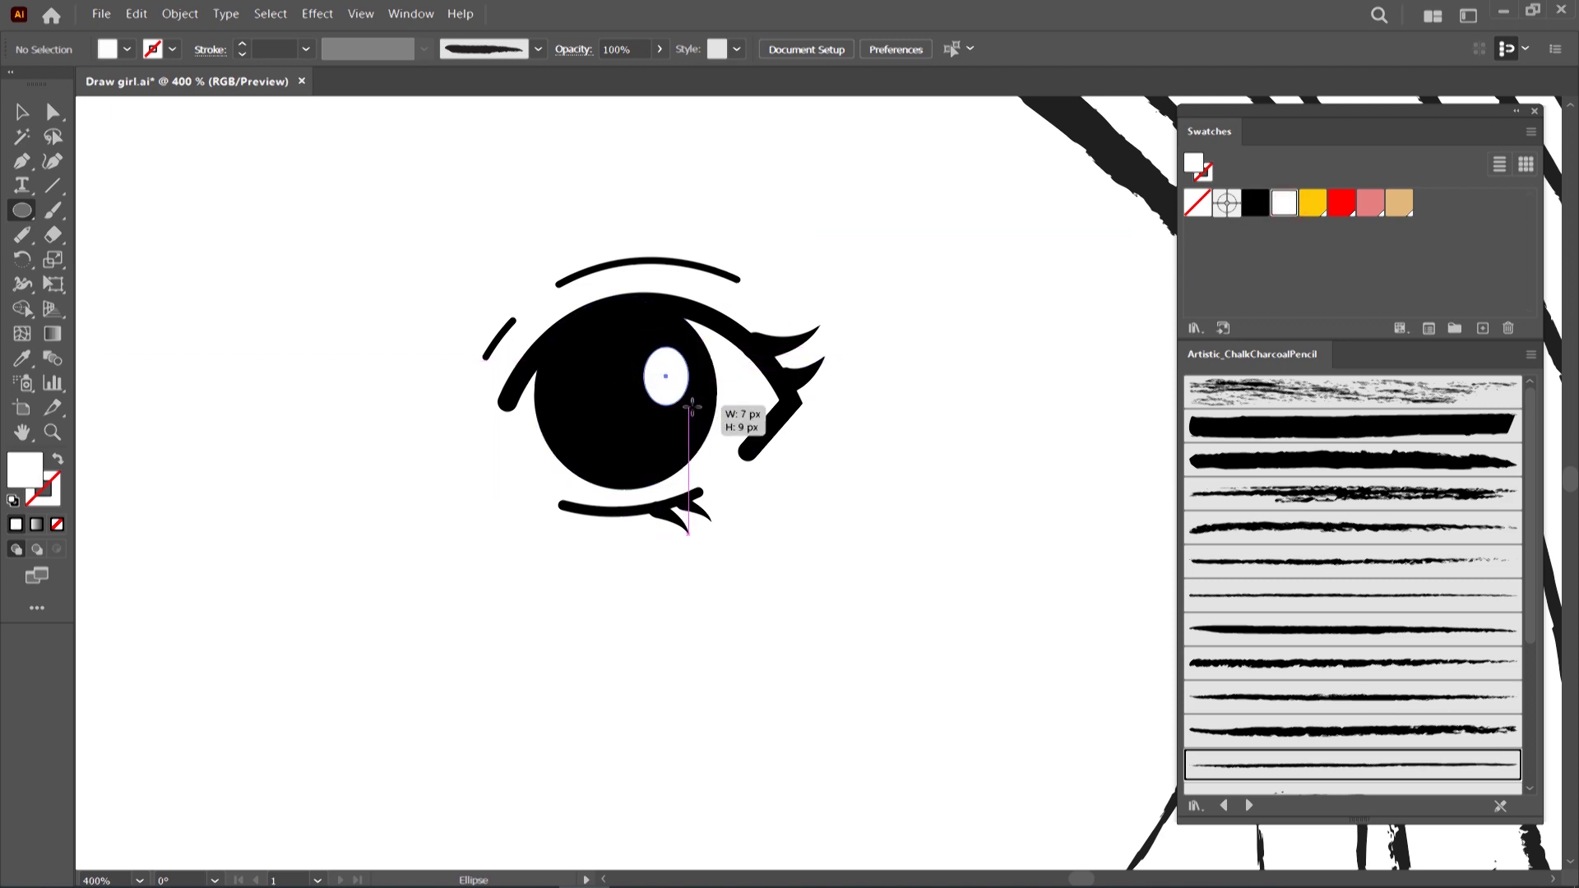
{"action": "left_click_drag", "start_coordinate": [586, 418], "coordinate": [635, 453]}
{"action": "key", "text": "v"}
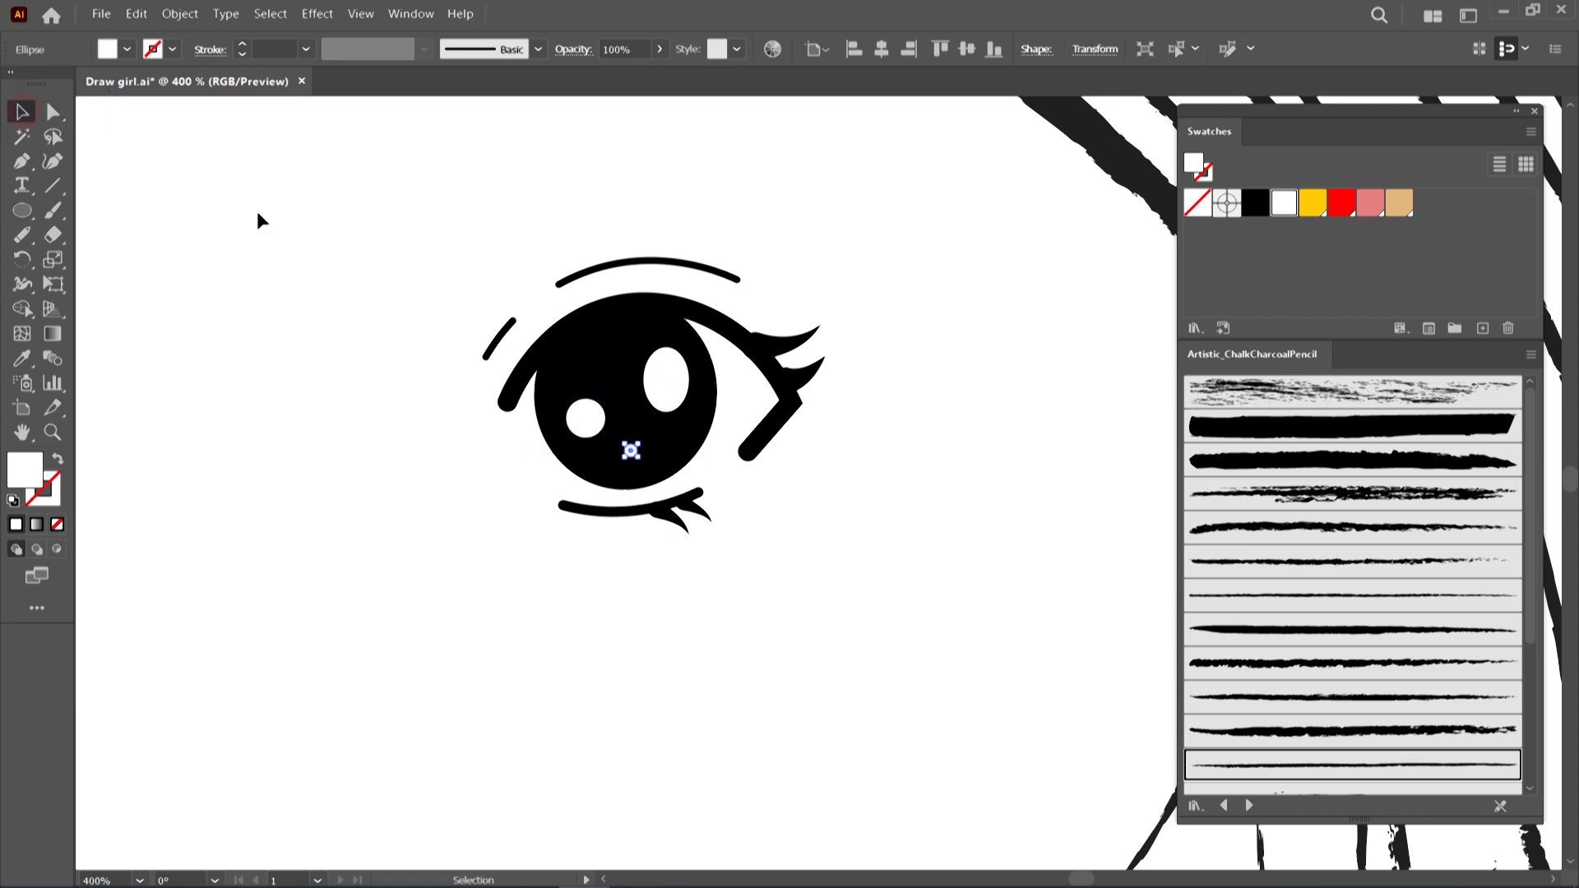
{"action": "left_click", "coordinate": [668, 380]}
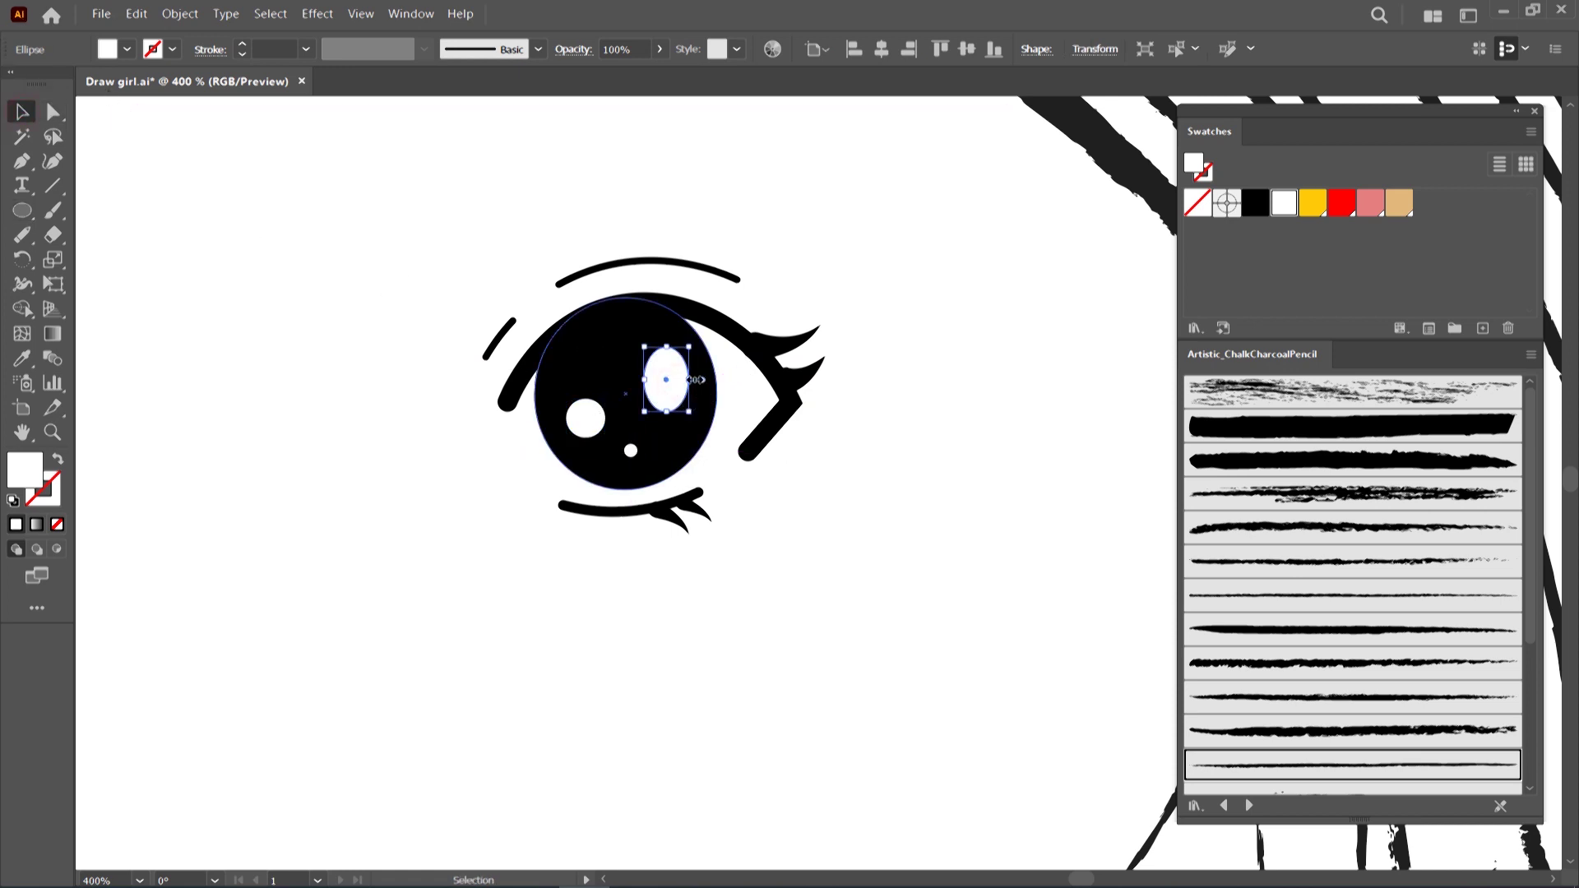
{"action": "mouse_move", "coordinate": [695, 370]}
{"action": "left_mouse_down"}
{"action": "mouse_move", "coordinate": [701, 389]}
{"action": "mouse_move", "coordinate": [663, 352]}
{"action": "left_mouse_up"}
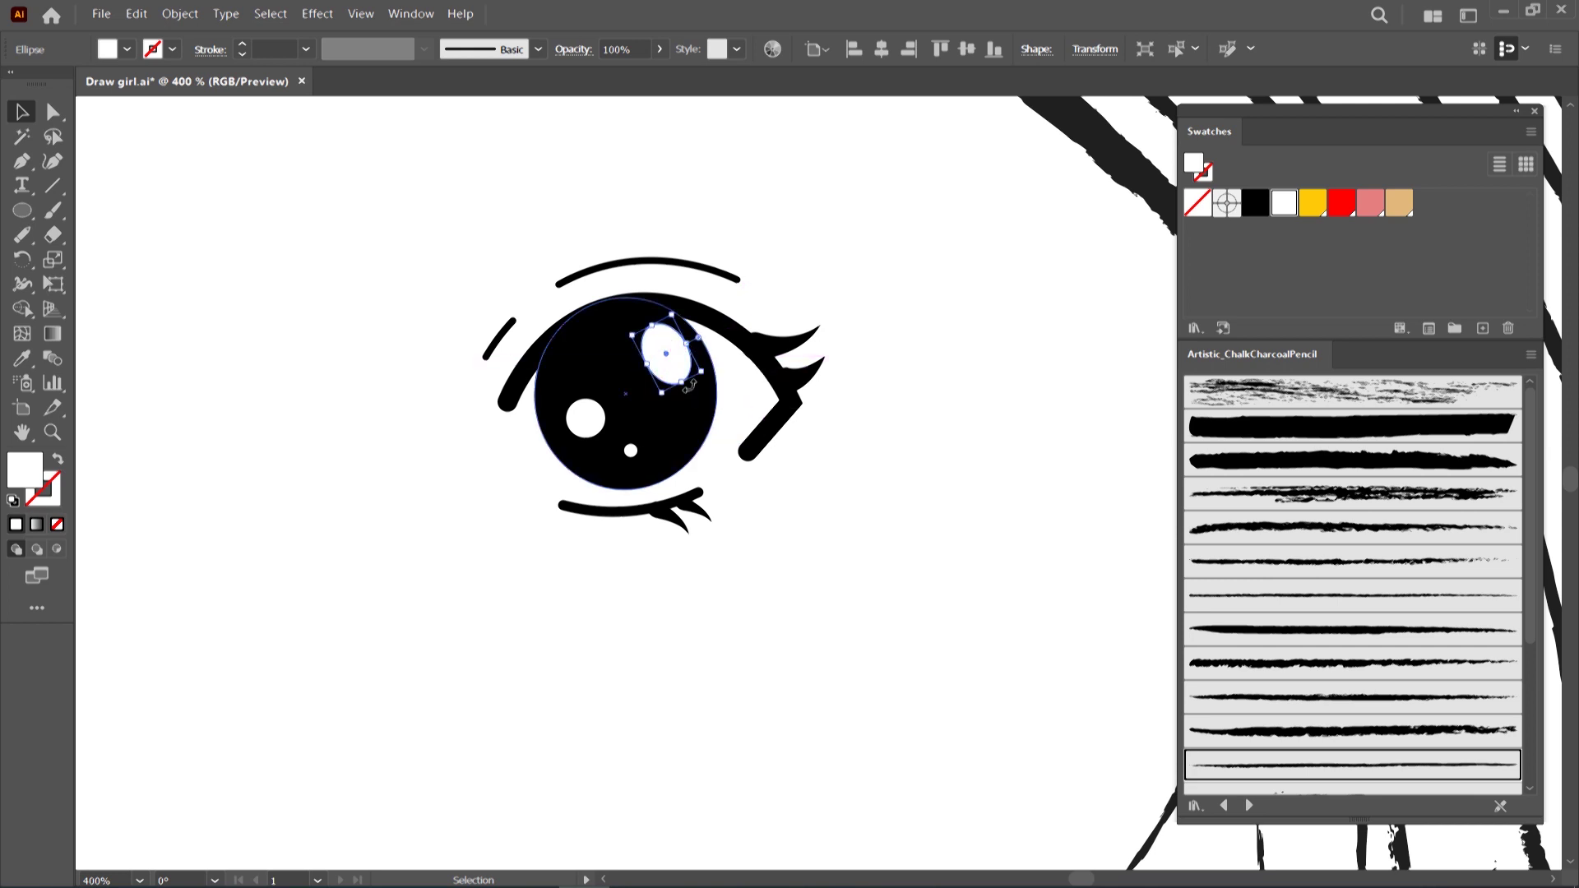
{"action": "mouse_move", "coordinate": [591, 421]}
{"action": "left_mouse_down"}
{"action": "mouse_move", "coordinate": [629, 444]}
{"action": "mouse_move", "coordinate": [612, 463]}
{"action": "left_mouse_up"}
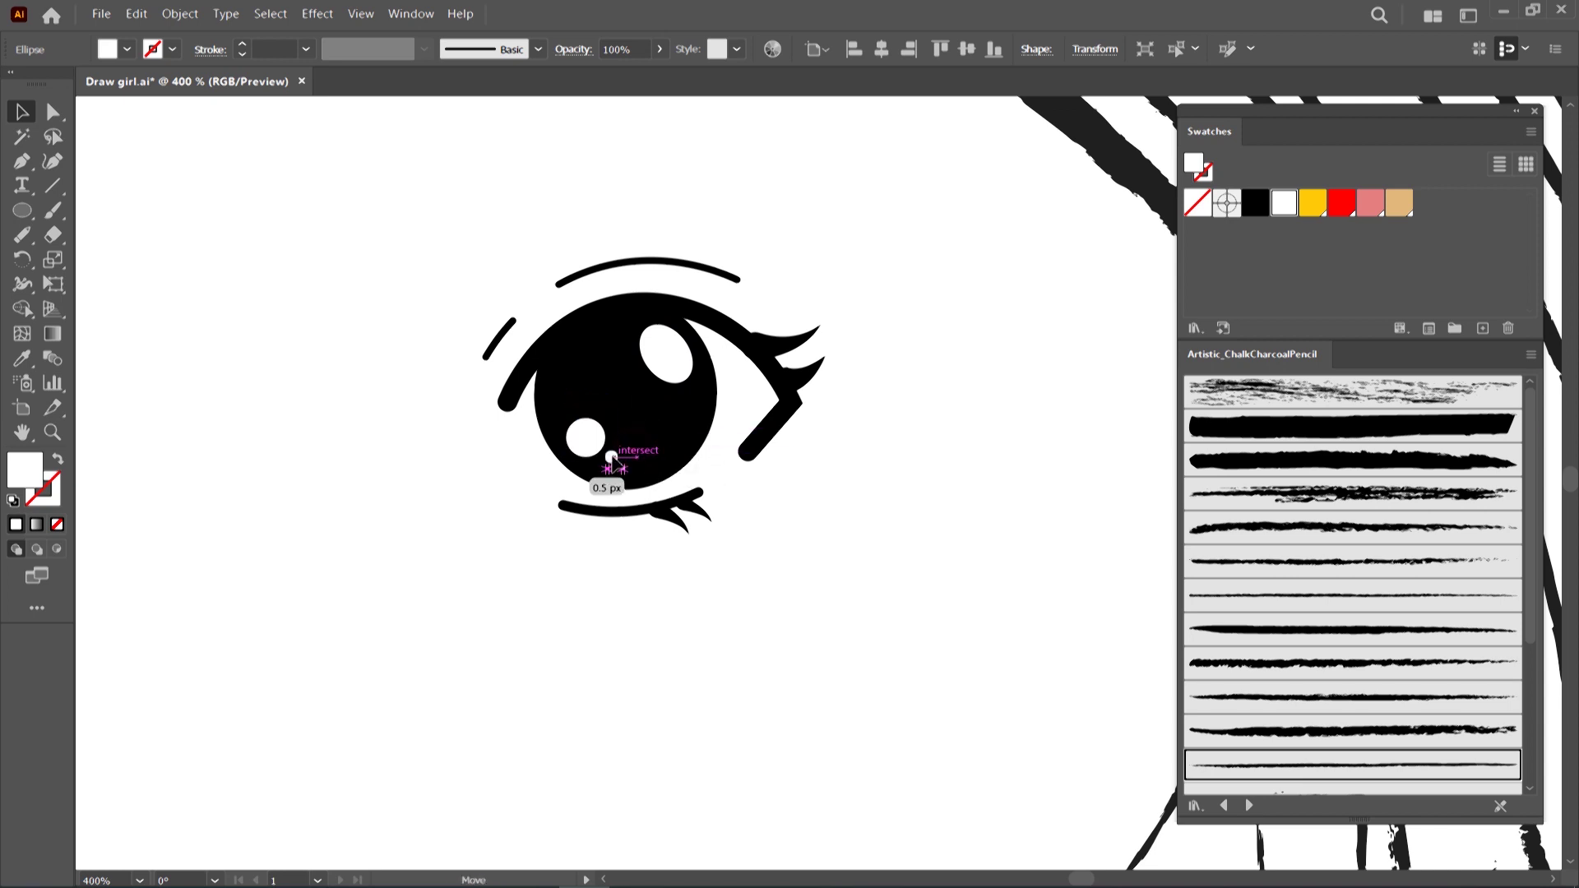
{"action": "left_click", "coordinate": [485, 427]}
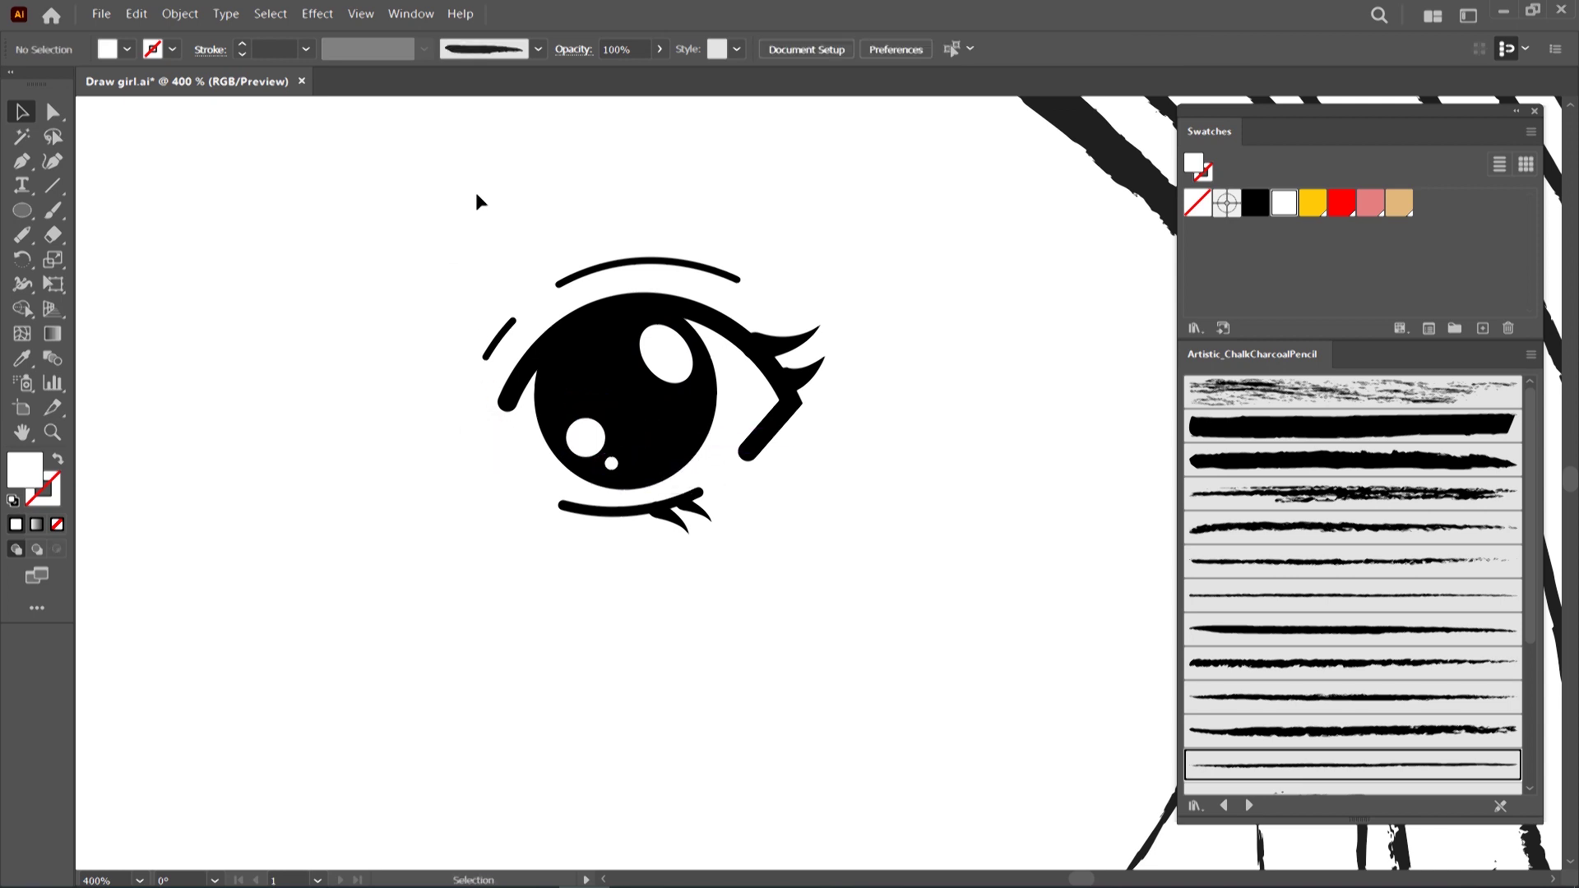
Select the whole eye, zoom out, and move it up and right onto the face
{"action": "left_click_drag", "start_coordinate": [475, 190], "coordinate": [831, 543]}
{"action": "key", "text": "ctrl+1"}
{"action": "left_click_drag", "start_coordinate": [737, 473], "coordinate": [785, 459]}
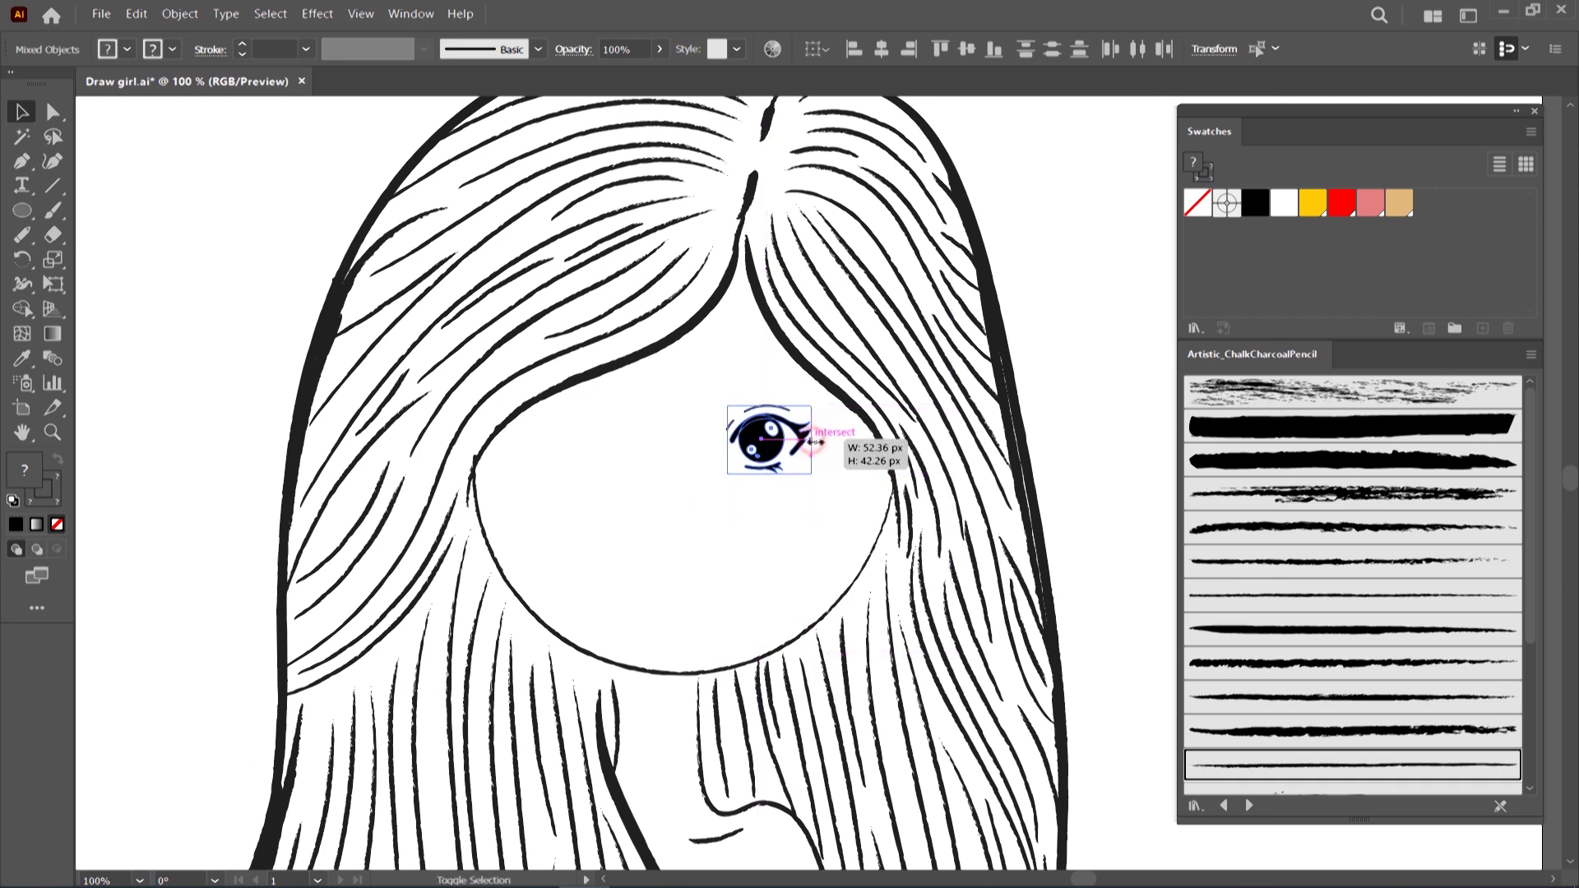
Reflect a vertical copy of the eye and place it on the left side of the face
{"action": "left_click_drag", "start_coordinate": [791, 448], "coordinate": [790, 463]}
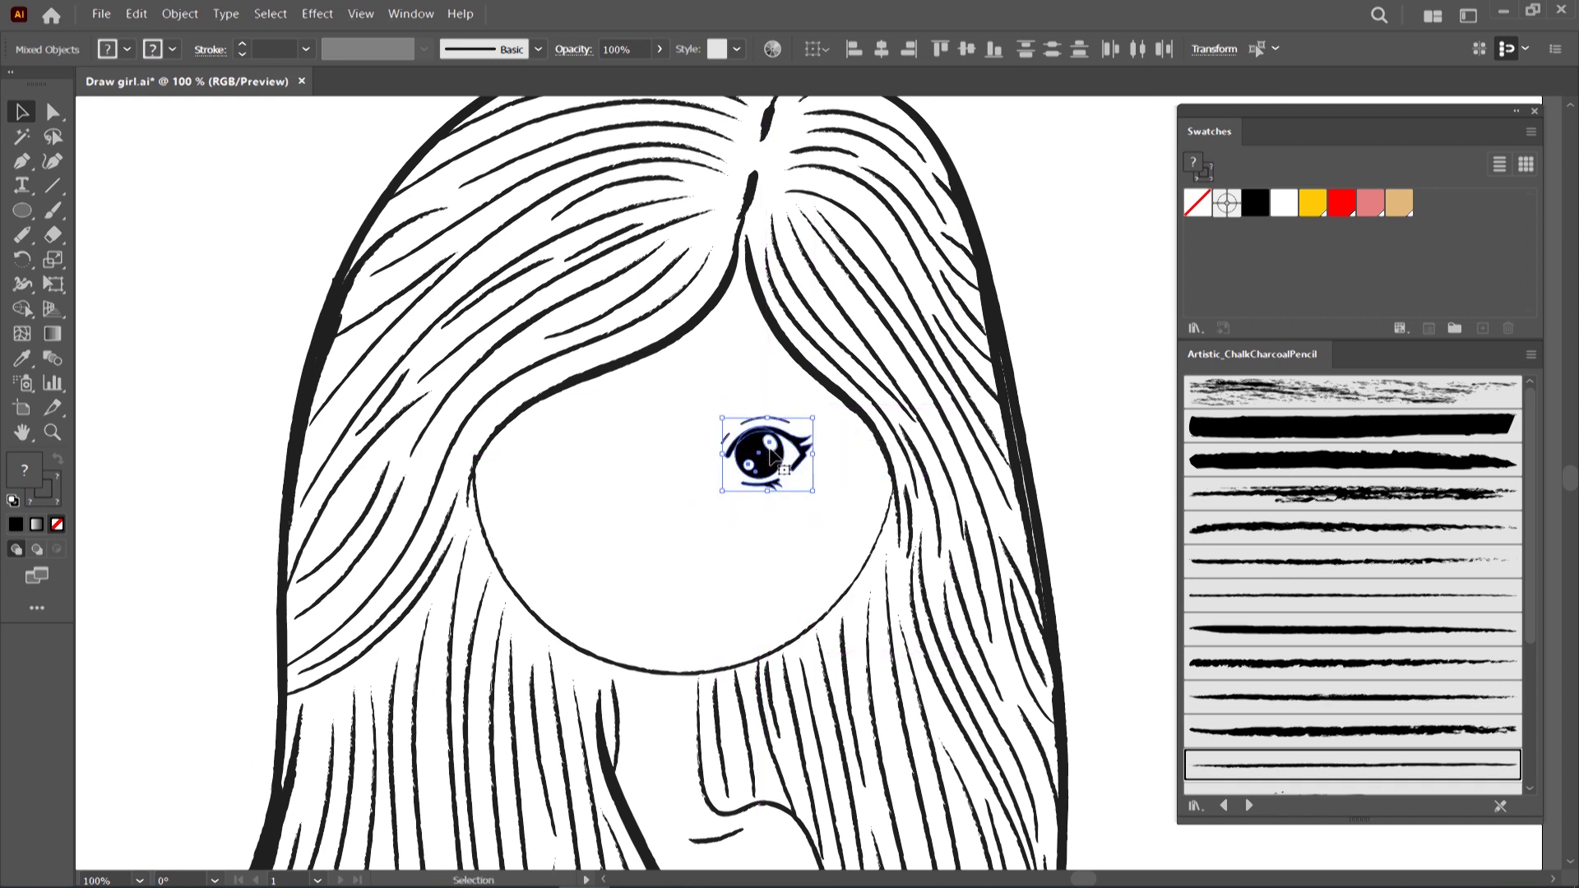
{"action": "right_click", "coordinate": [751, 444]}
{"action": "left_click", "coordinate": [832, 724]}
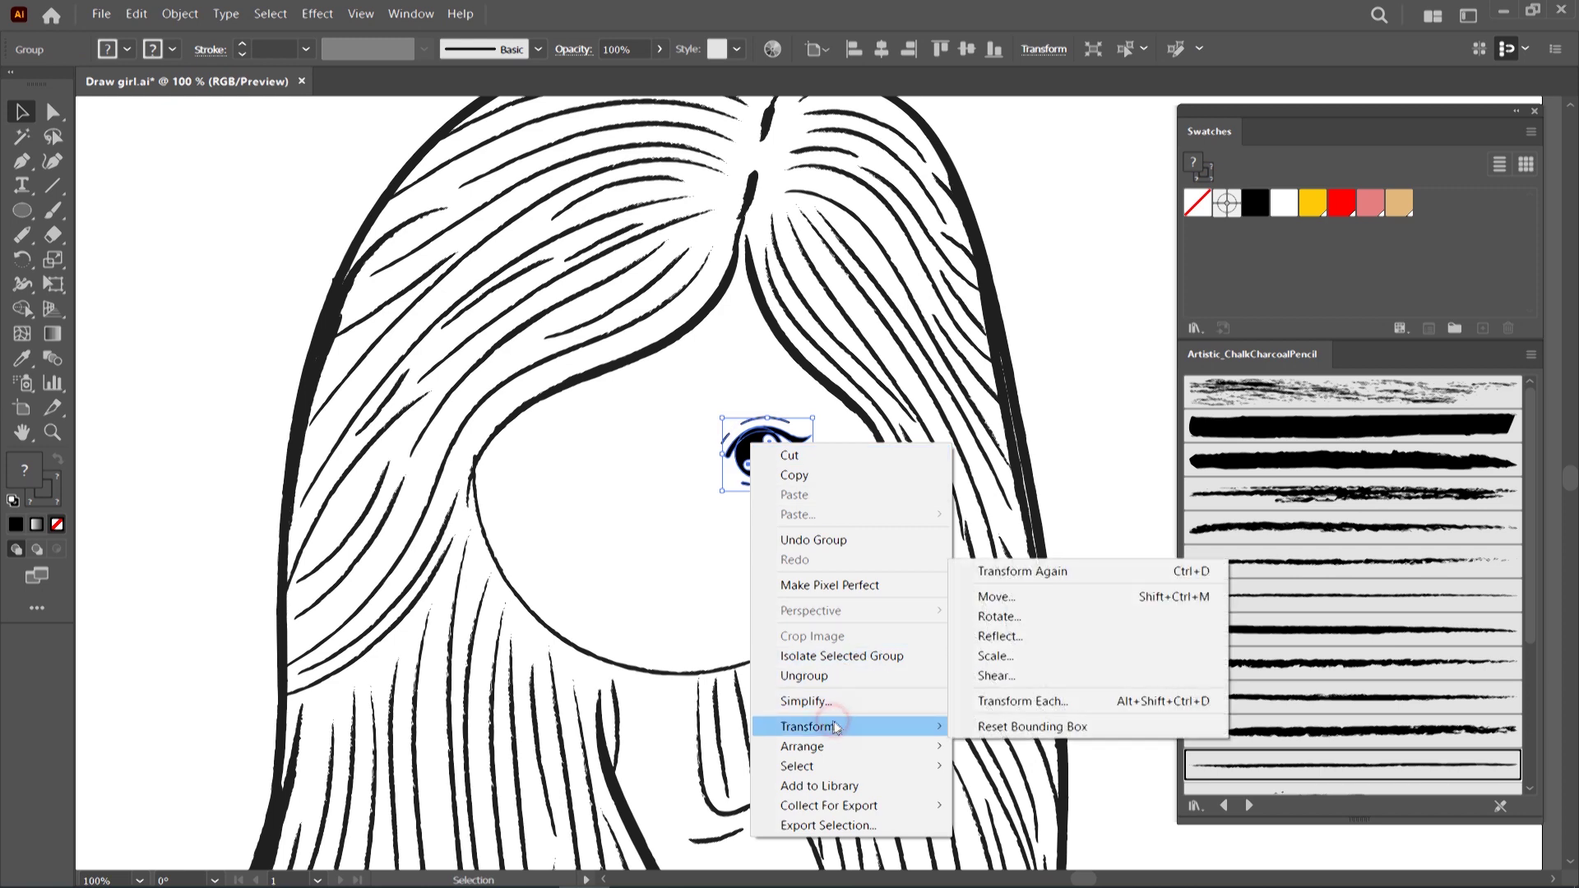
{"action": "left_click", "coordinate": [1012, 638]}
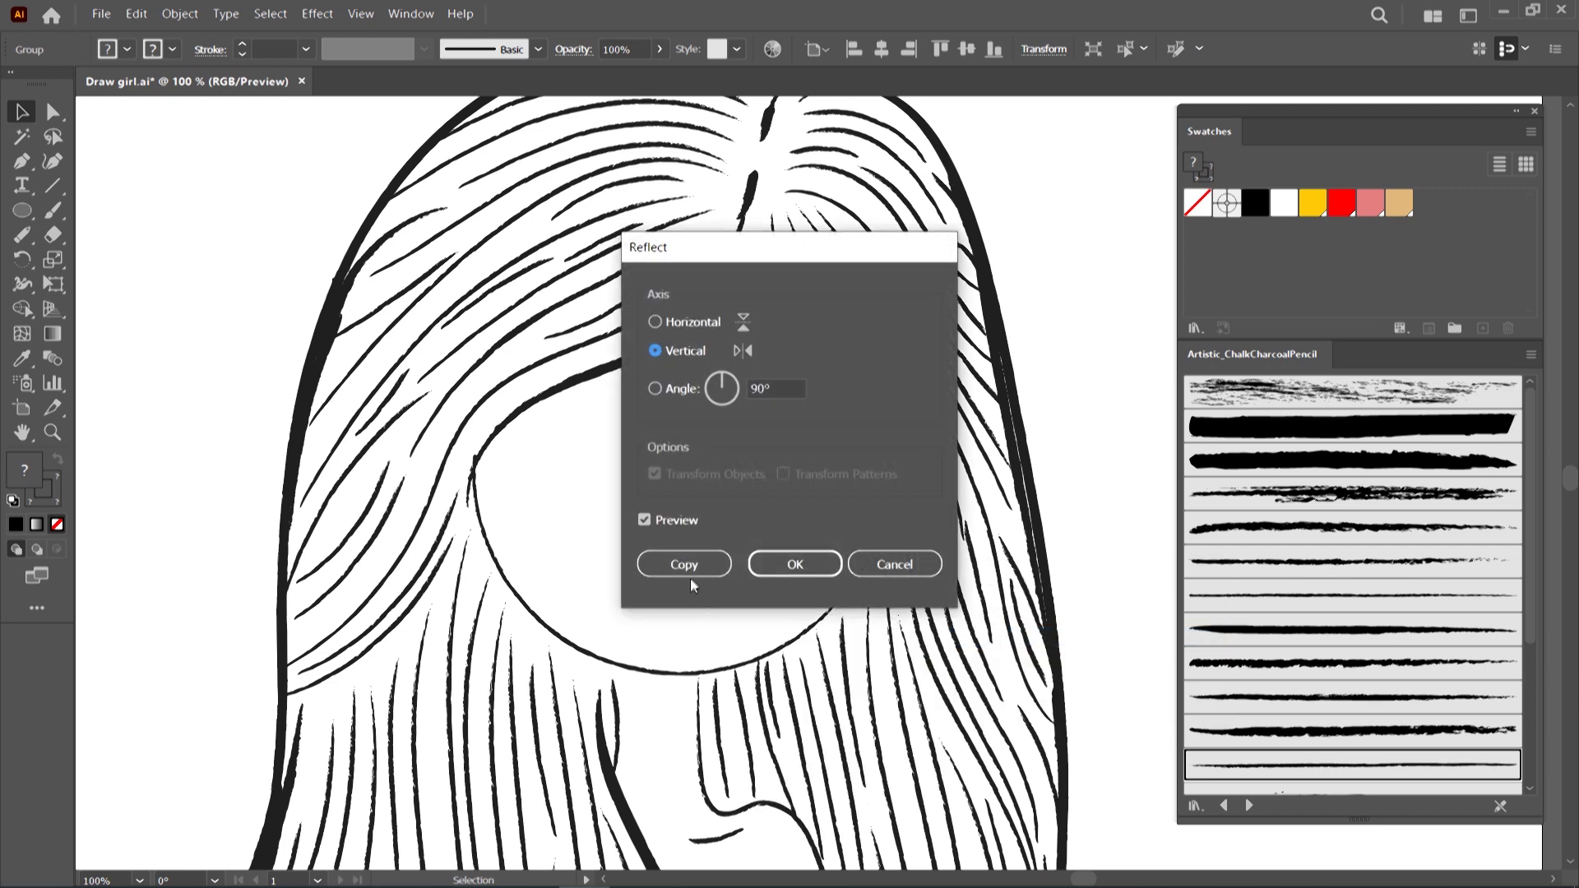
{"action": "left_click", "coordinate": [689, 566]}
{"action": "left_click_drag", "start_coordinate": [764, 466], "coordinate": [603, 469]}
{"action": "left_click", "coordinate": [644, 539]}
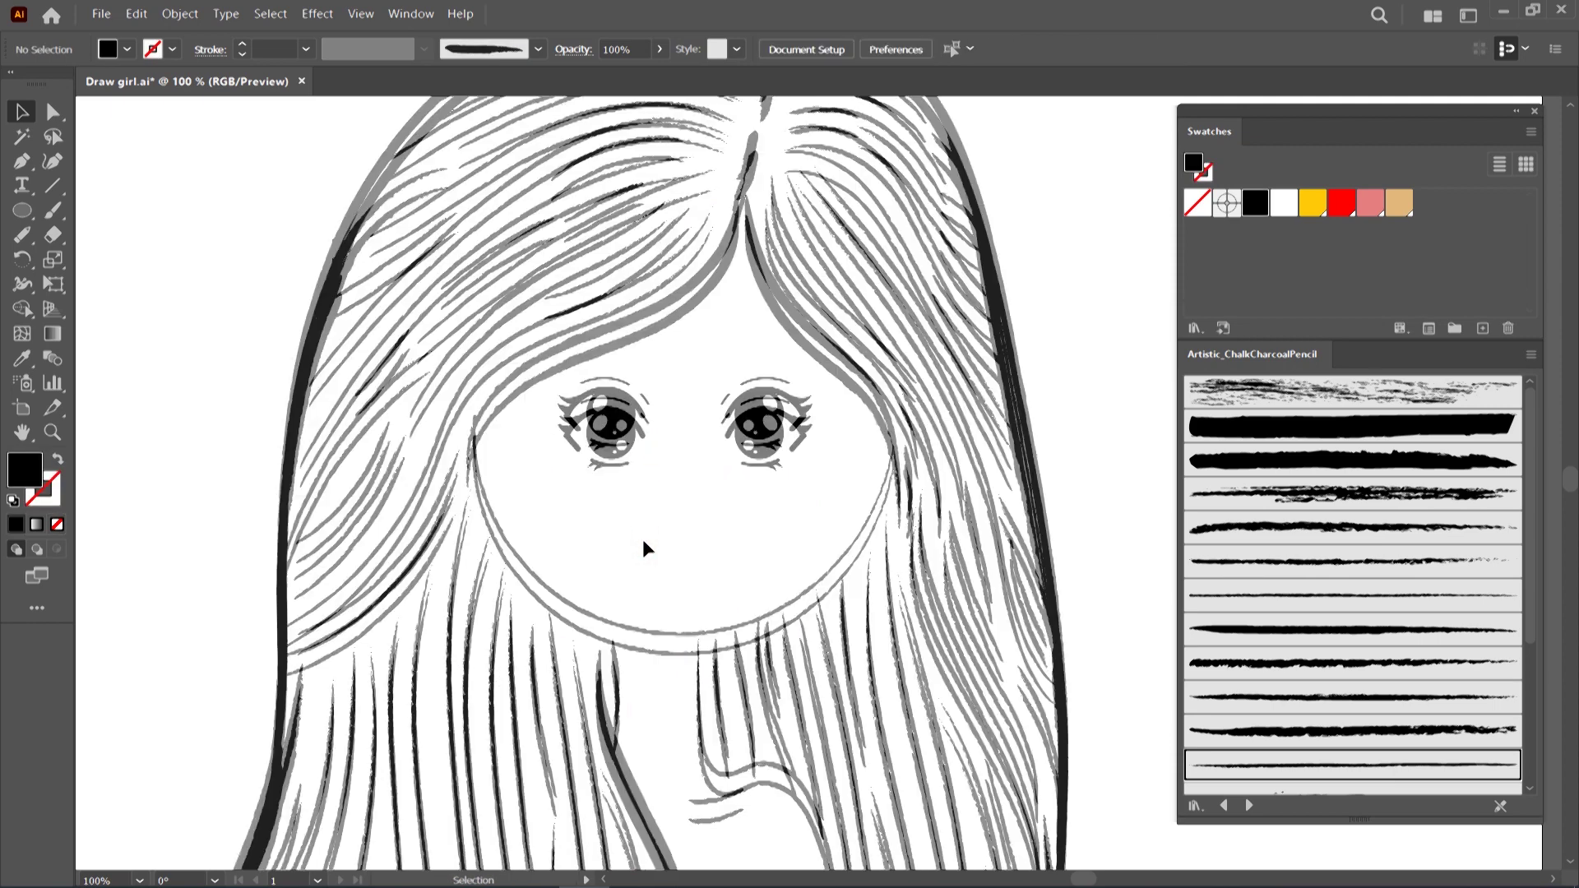
{"action": "key", "text": "ctrl+plus"}
{"action": "key", "text": "ctrl+plus"}
{"action": "key", "text": "ctrl+minus"}
{"action": "scroll", "coordinate": [586, 447], "scroll_direction": "left", "scroll_amount": 3}
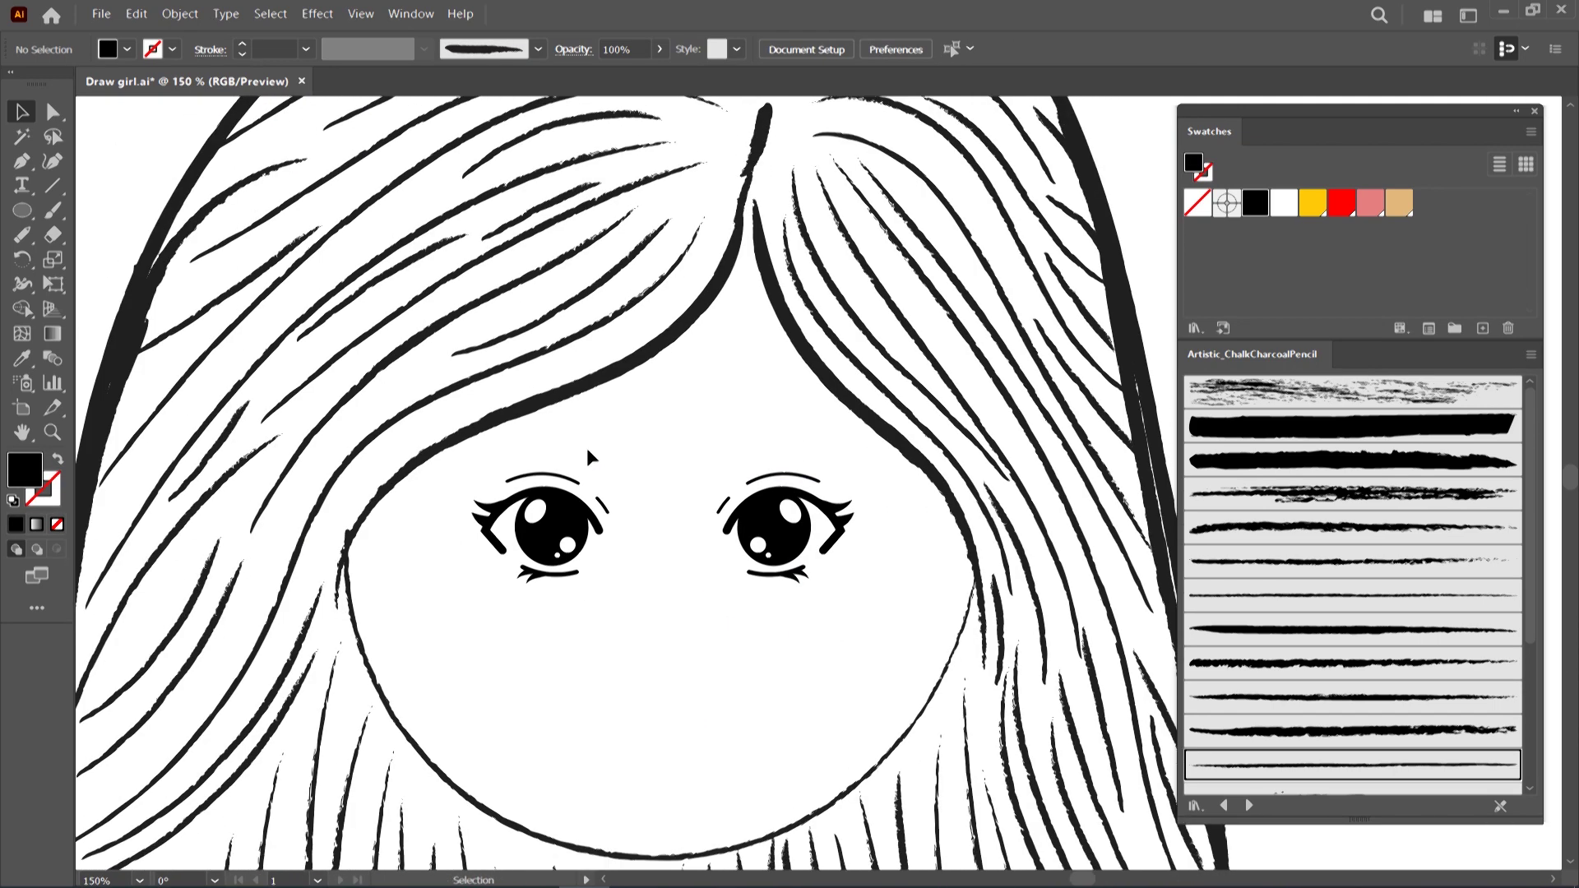
Pen-draw an arched eyebrow above the eyes as a black 2 pt stroke
{"action": "scroll", "coordinate": [585, 448], "scroll_direction": "down", "scroll_amount": 1}
{"action": "key", "text": "p"}
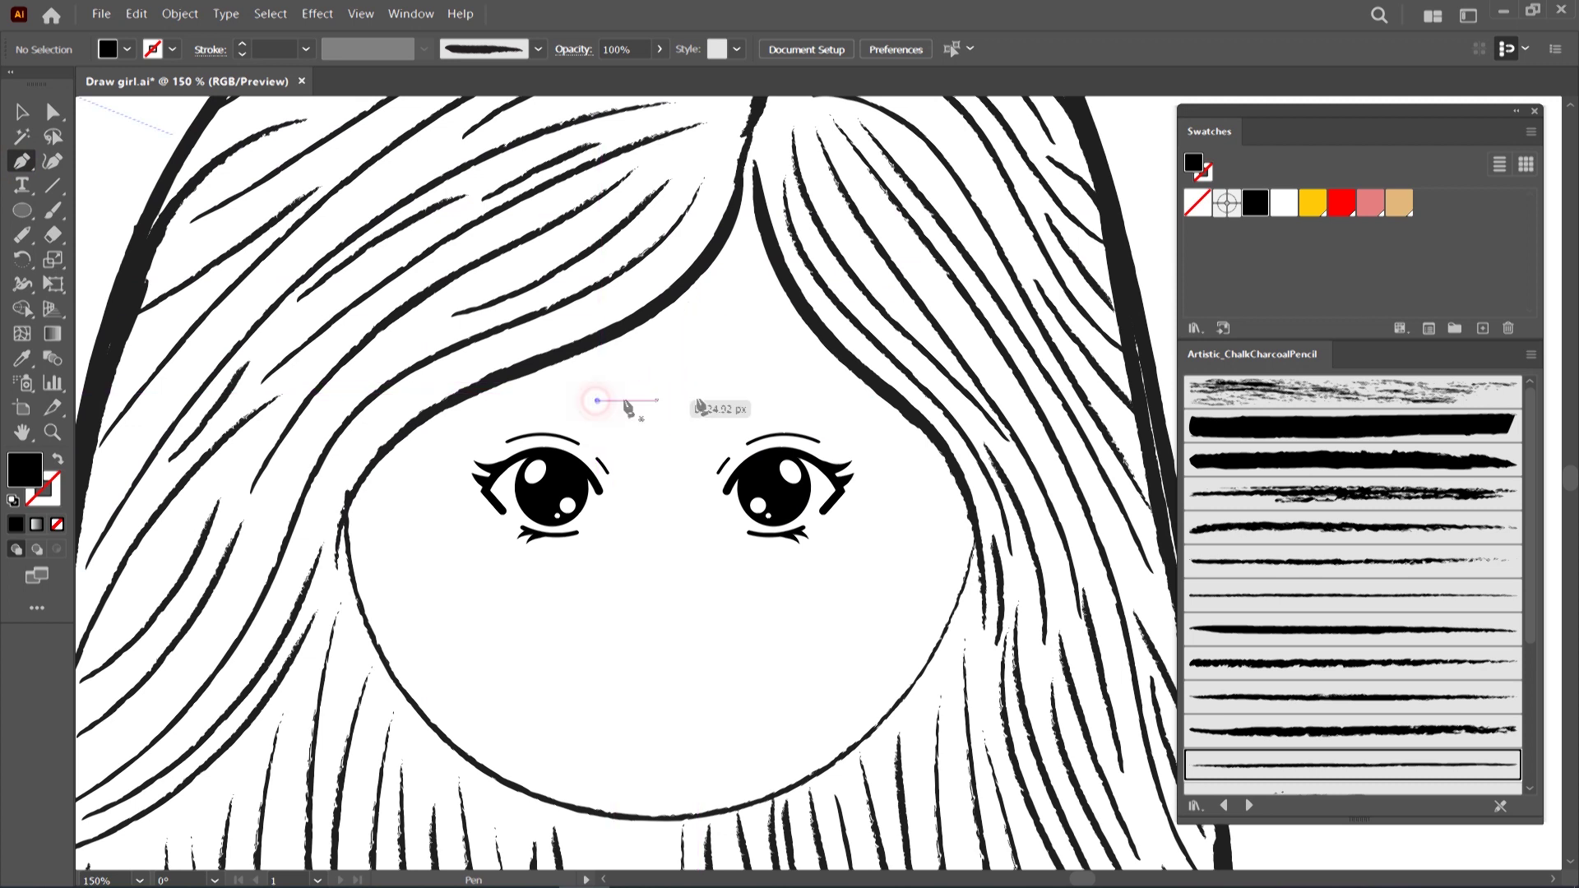
{"action": "left_click", "coordinate": [597, 401]}
{"action": "left_click_drag", "start_coordinate": [729, 390], "coordinate": [793, 412]}
{"action": "left_click", "coordinate": [60, 459]}
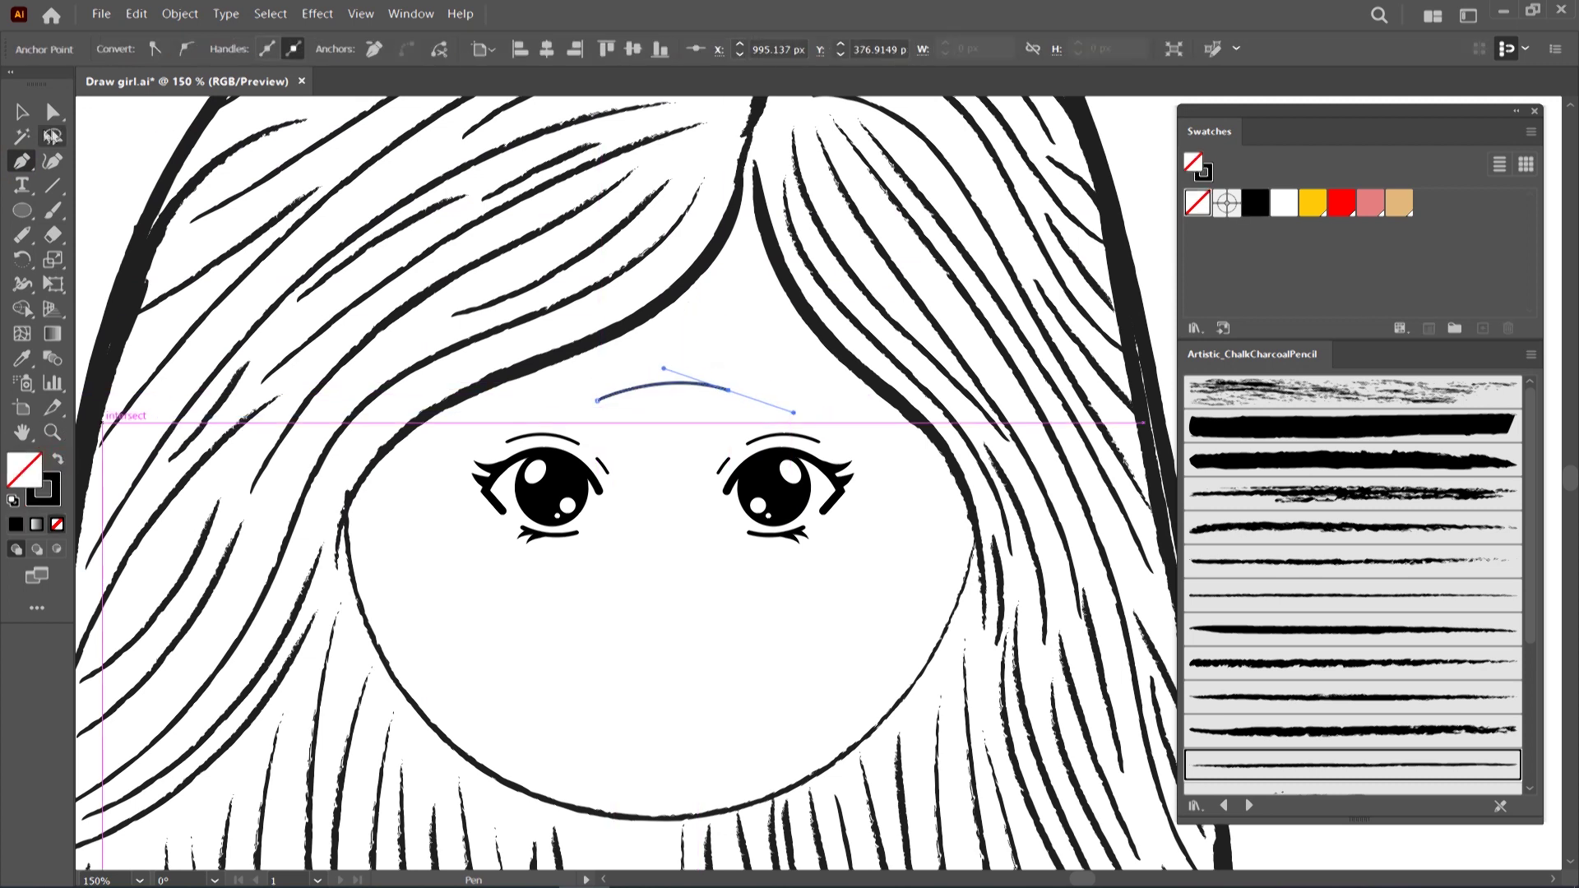
{"action": "left_click", "coordinate": [23, 112]}
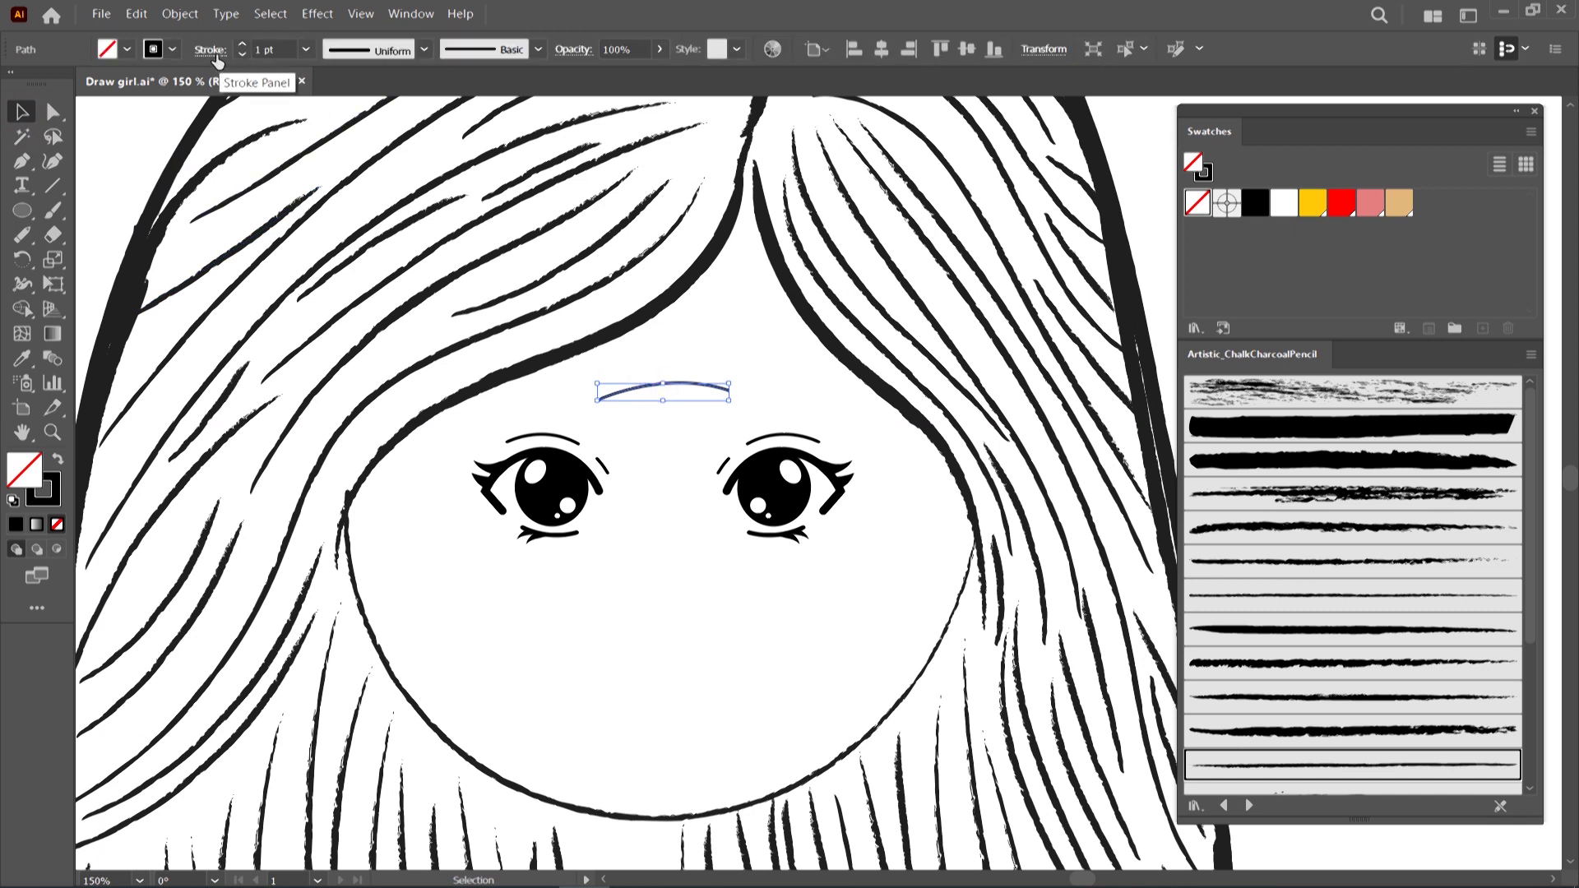
{"action": "left_click", "coordinate": [212, 51]}
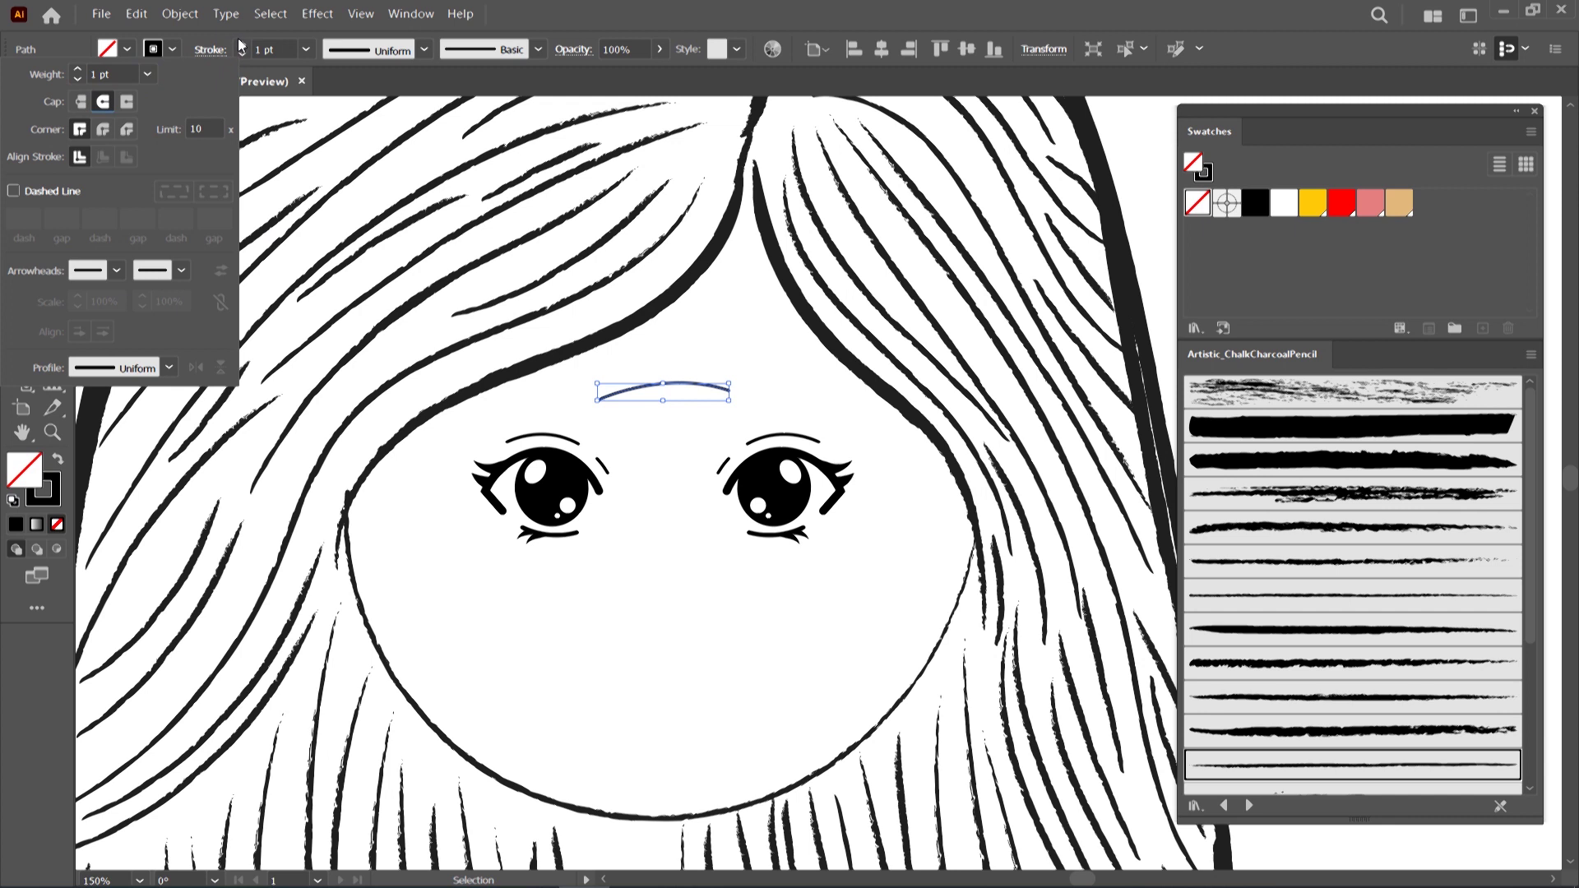
{"action": "left_click", "coordinate": [243, 45]}
{"action": "left_click", "coordinate": [610, 570]}
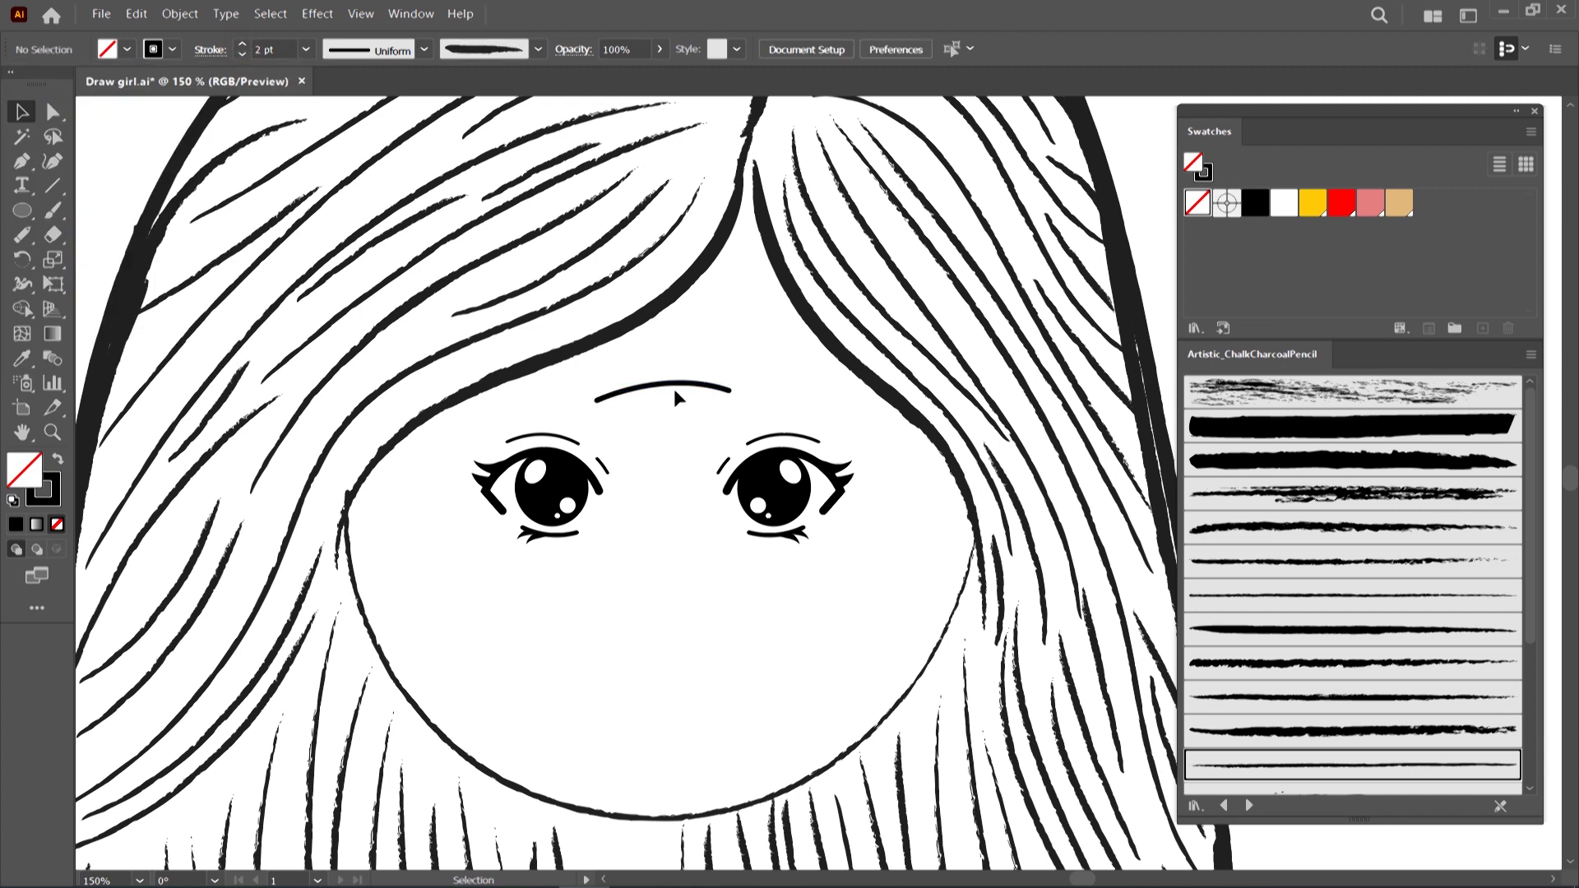
Start a wavy brow path beneath the arch with a curved end
{"action": "left_click", "coordinate": [21, 161]}
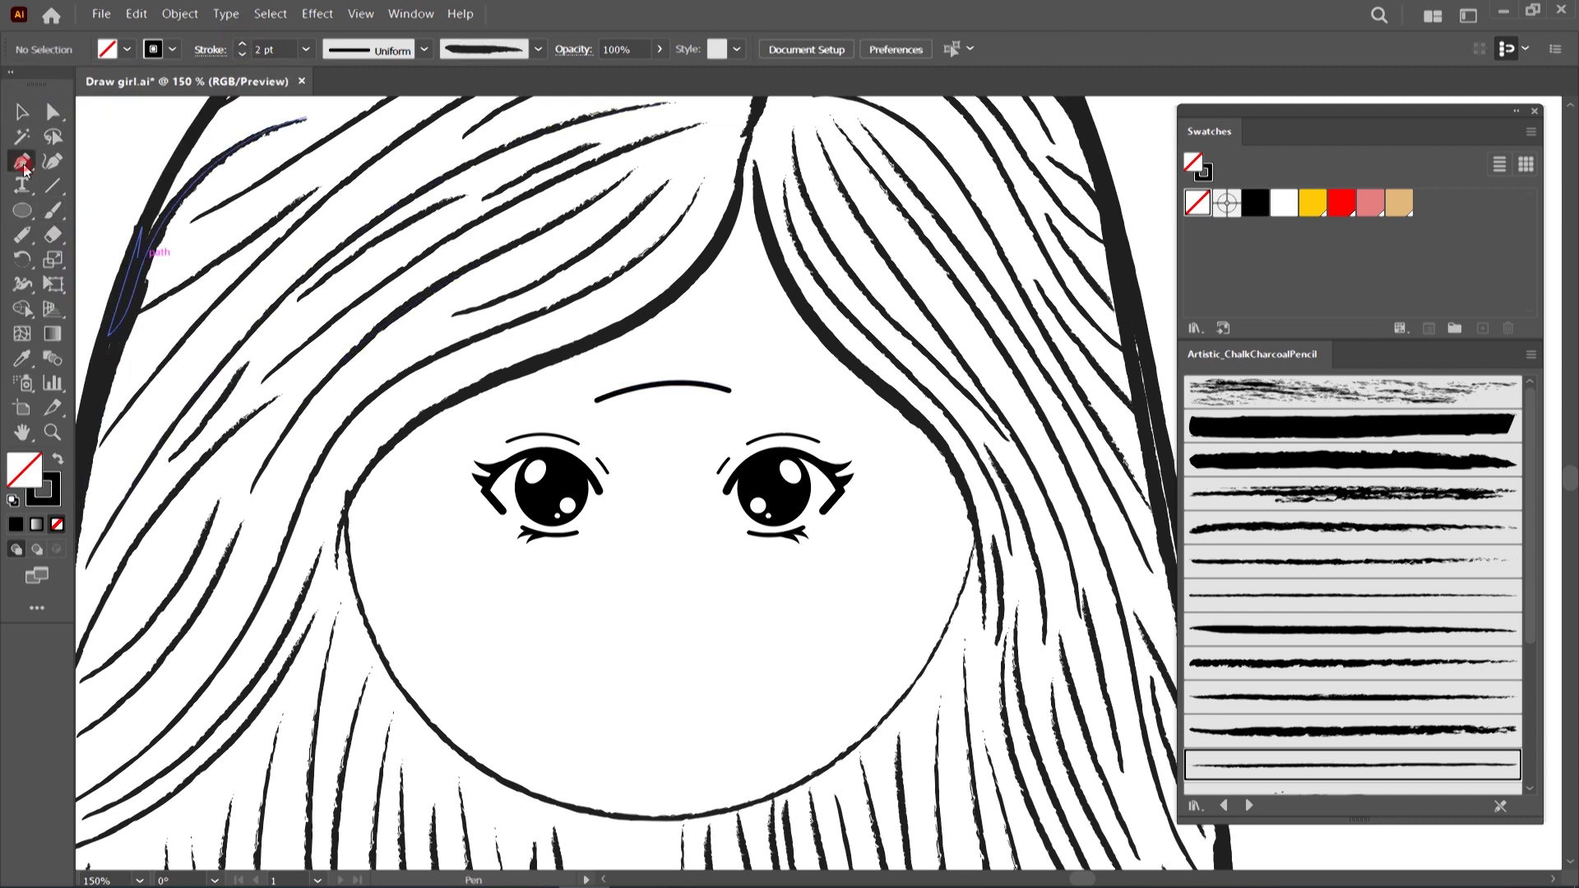
{"action": "left_click", "coordinate": [634, 411]}
{"action": "left_click", "coordinate": [663, 439]}
{"action": "left_click_drag", "start_coordinate": [753, 447], "coordinate": [779, 466]}
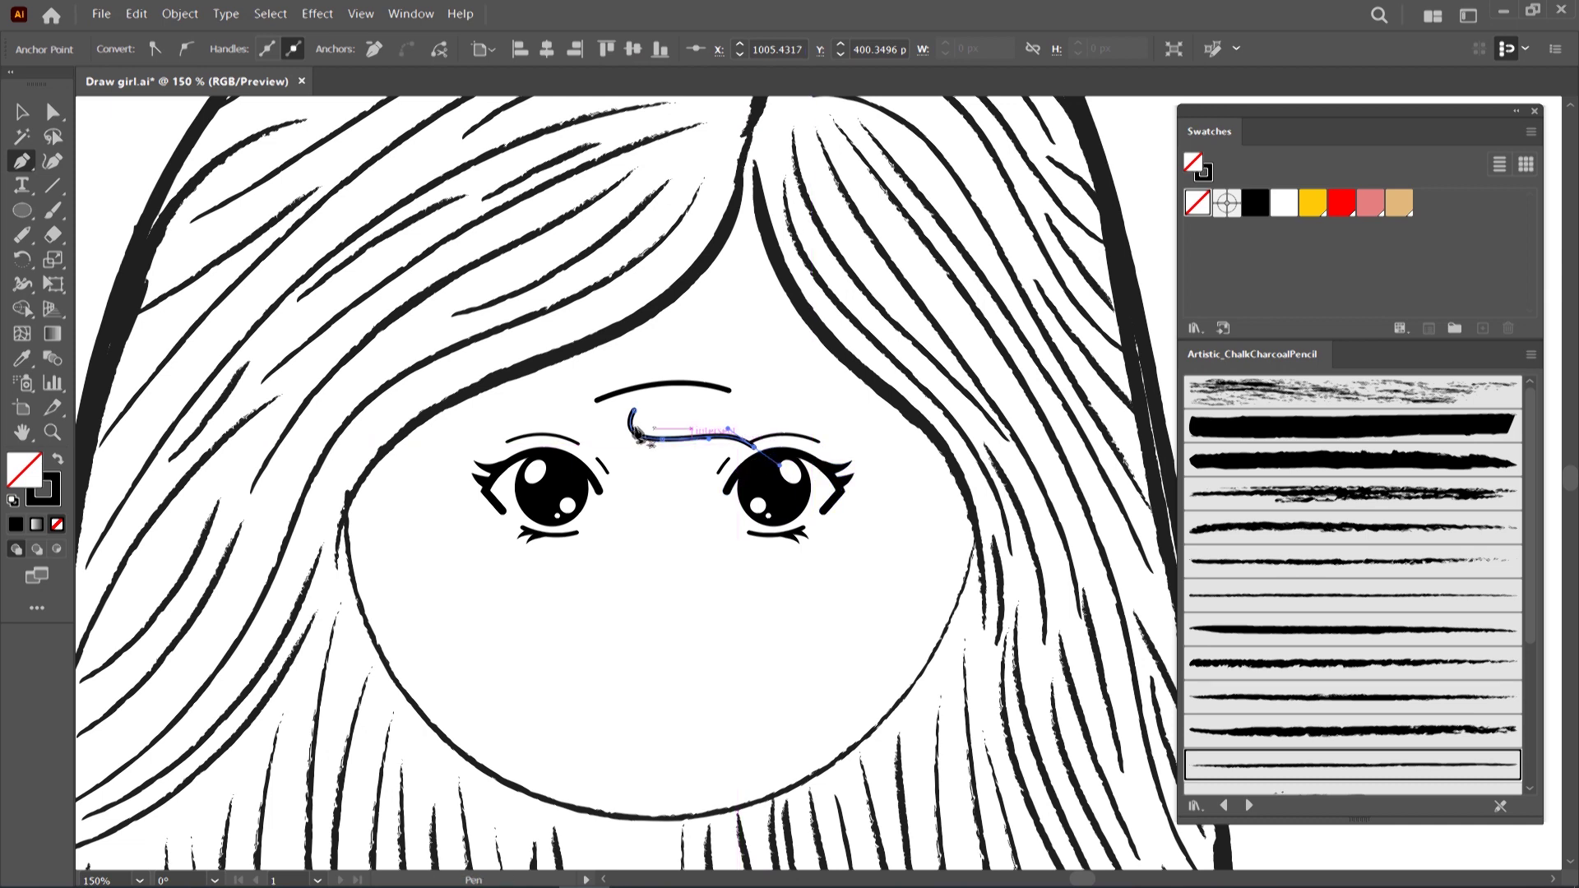
{"action": "scroll", "coordinate": [629, 433], "scroll_direction": "up", "scroll_amount": 4}
Draw two short curved tick strokes beside the wavy brow
{"action": "left_click", "coordinate": [605, 417]}
{"action": "left_click_drag", "start_coordinate": [635, 481], "coordinate": [672, 509]}
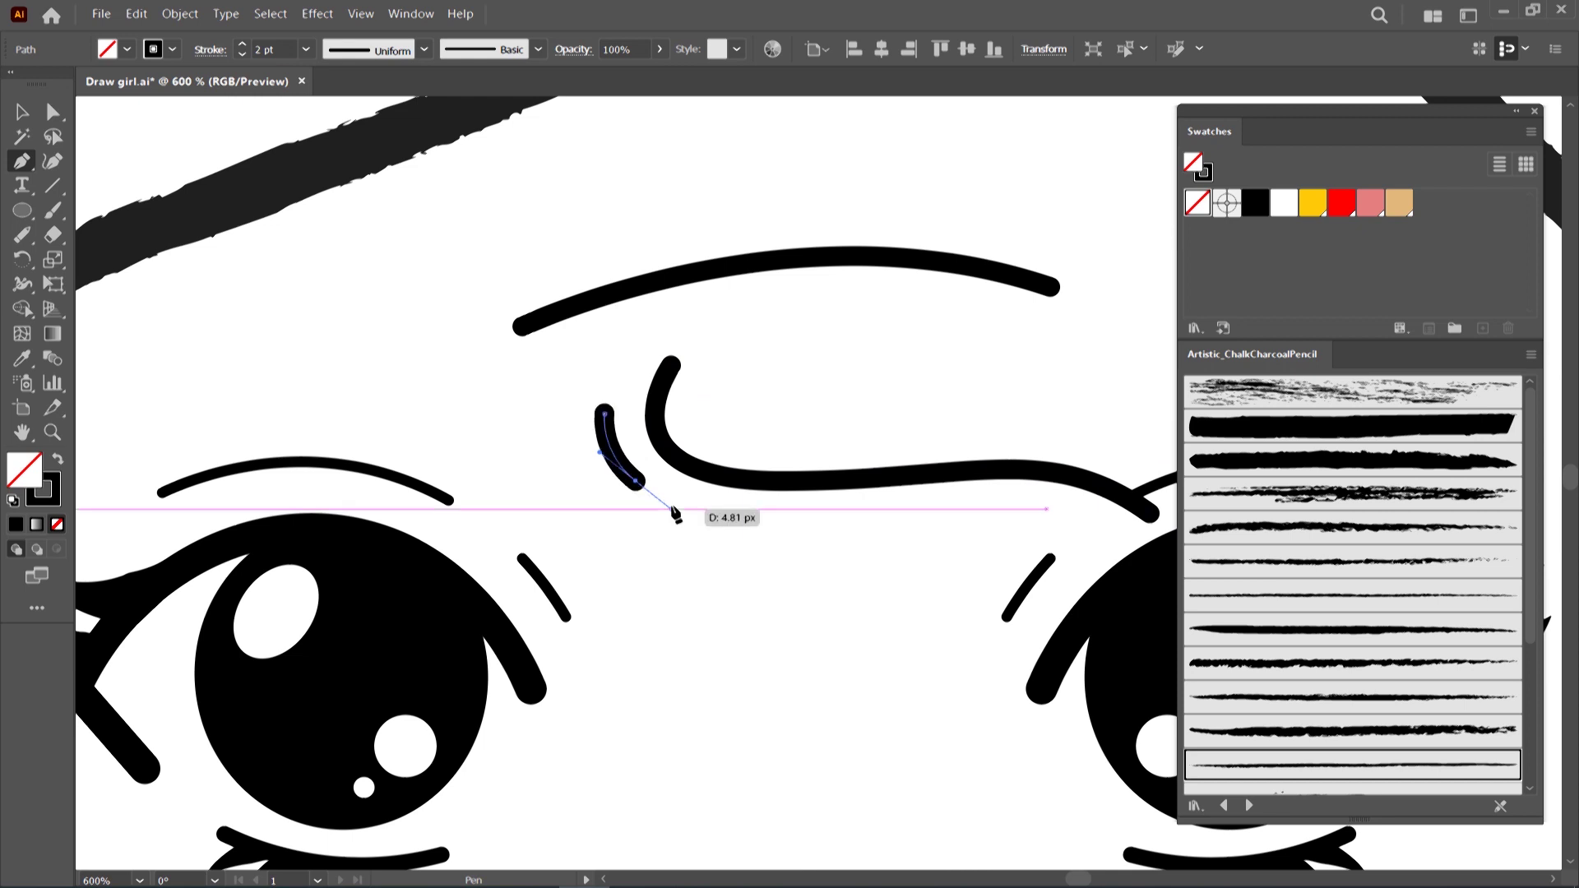
{"action": "key", "text": "Escape"}
{"action": "left_click", "coordinate": [566, 444]}
{"action": "left_click_drag", "start_coordinate": [576, 481], "coordinate": [594, 491]}
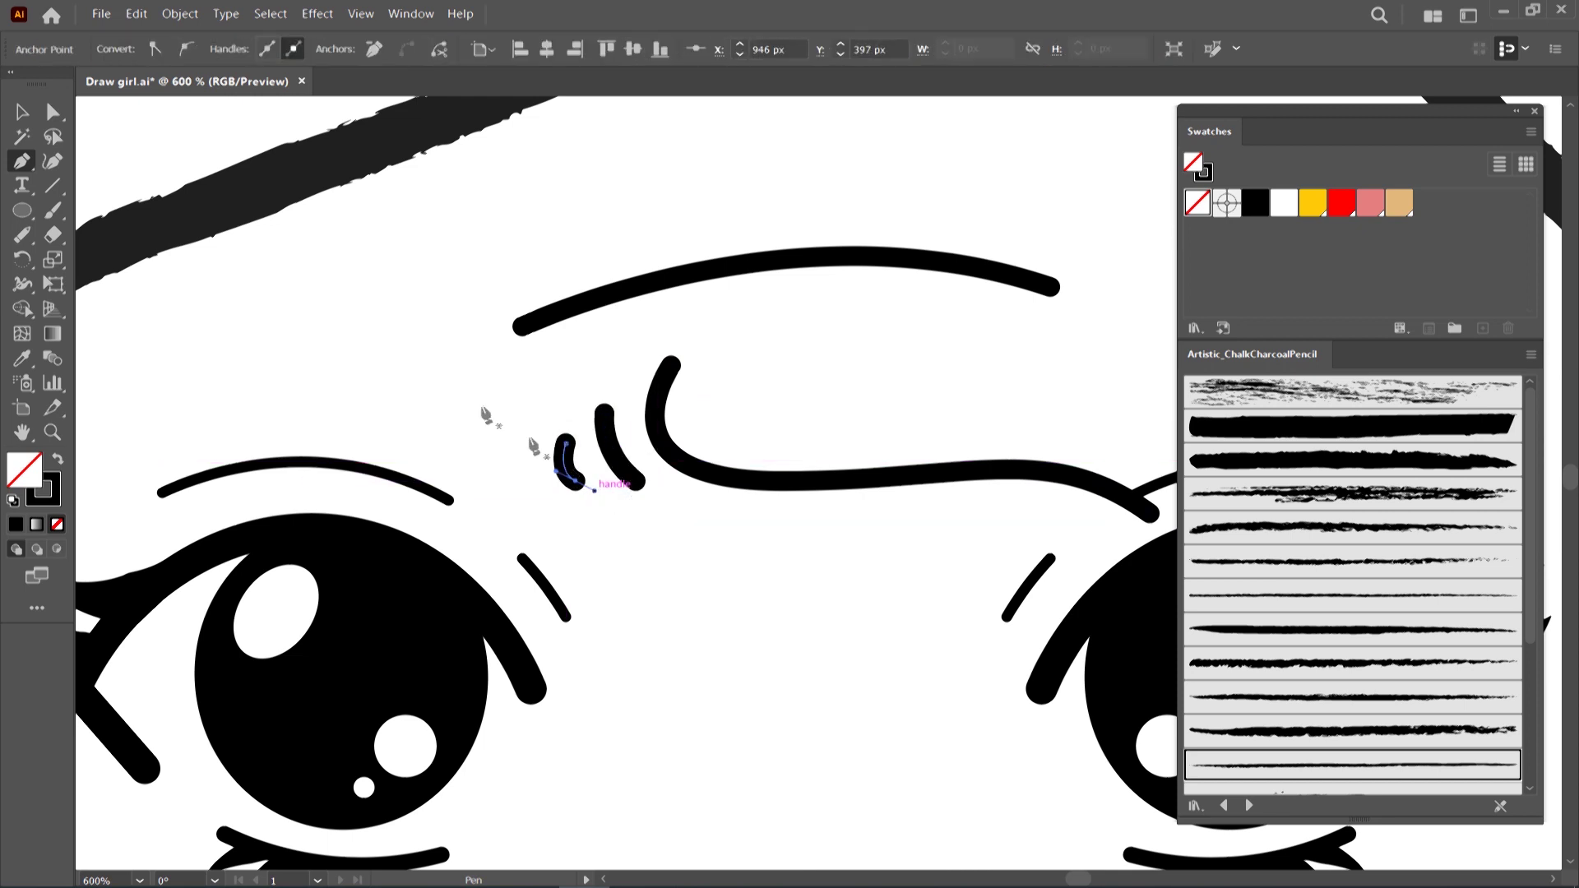
Set both tick strokes to 1 pt and nudge one slightly left
{"action": "left_click", "coordinate": [52, 113]}
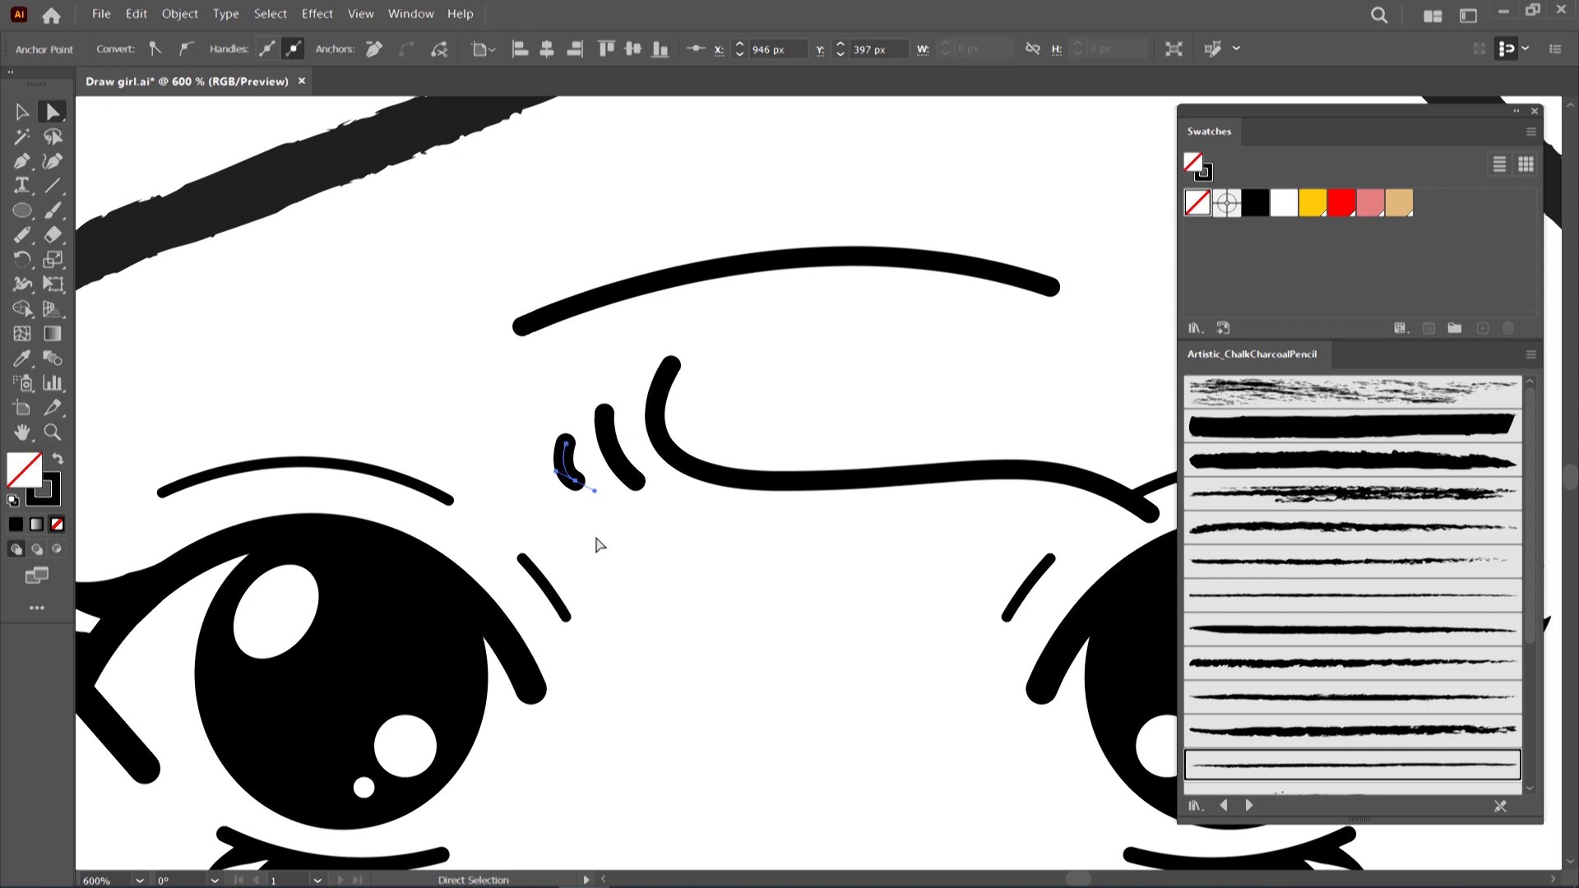
{"action": "scroll", "coordinate": [600, 545], "scroll_direction": "down", "scroll_amount": 2, "text": "alt"}
{"action": "left_click", "coordinate": [22, 111]}
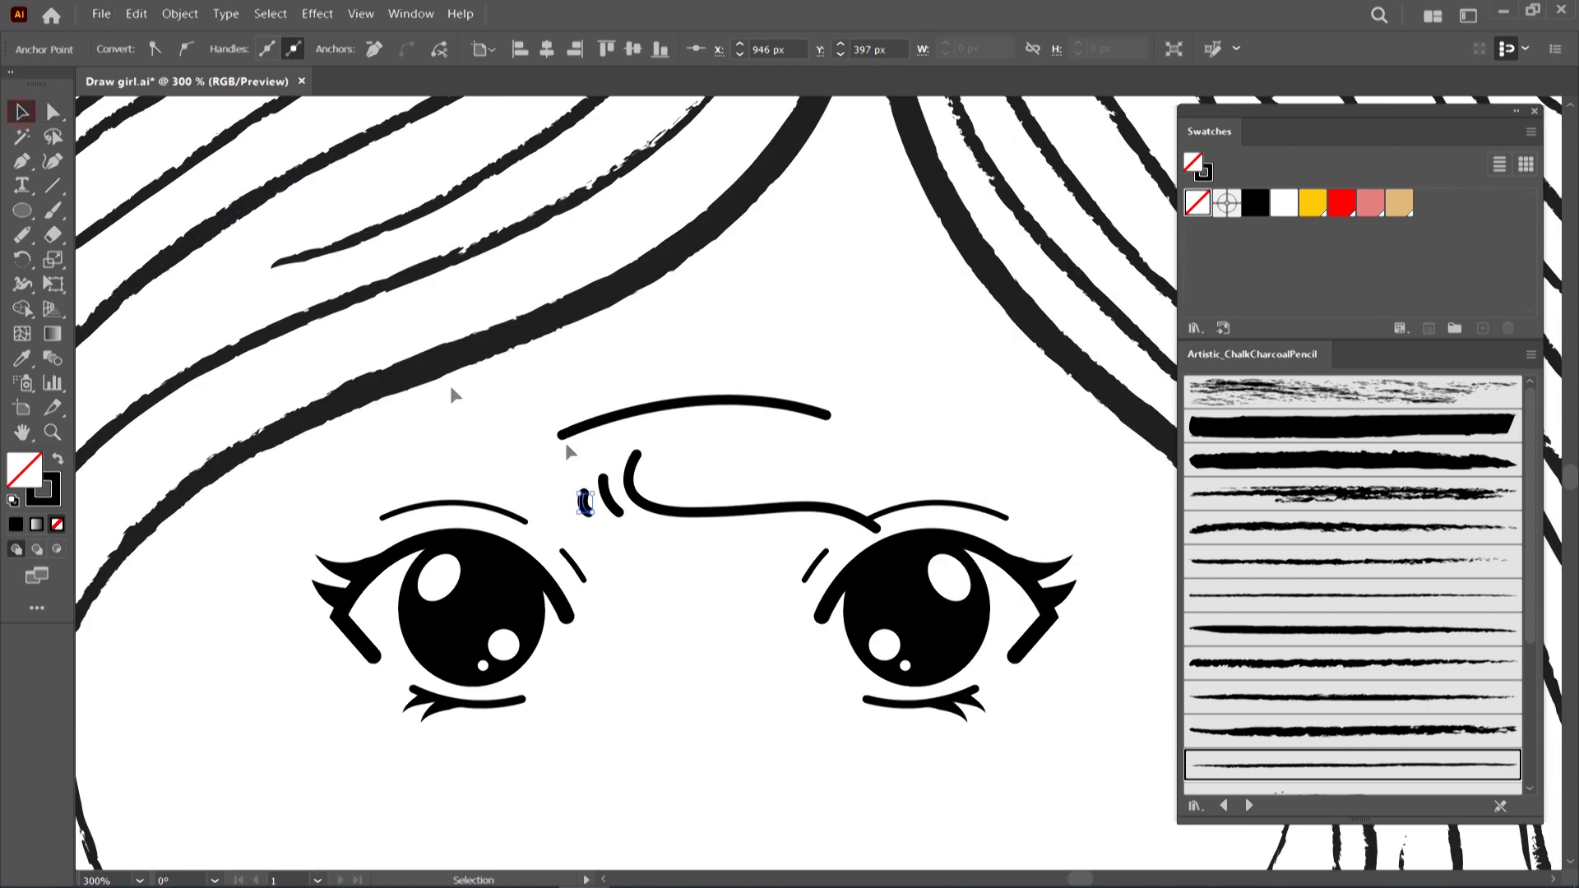
{"action": "left_click", "coordinate": [612, 523], "text": "shift"}
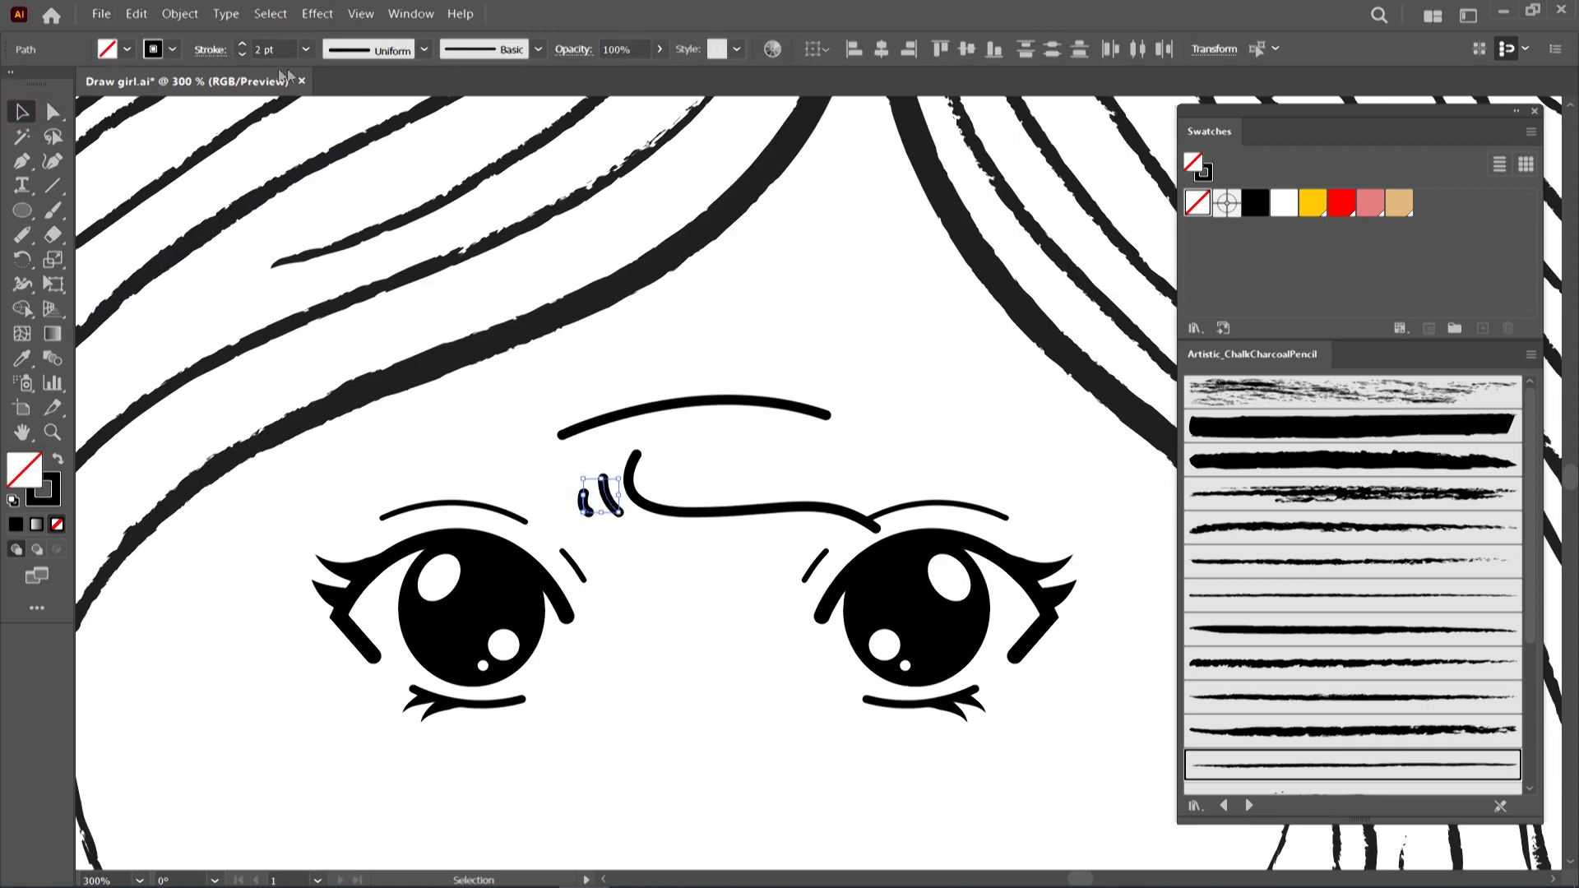
{"action": "left_click", "coordinate": [243, 55]}
{"action": "left_click", "coordinate": [600, 554]}
{"action": "left_click_drag", "start_coordinate": [609, 517], "coordinate": [592, 515]}
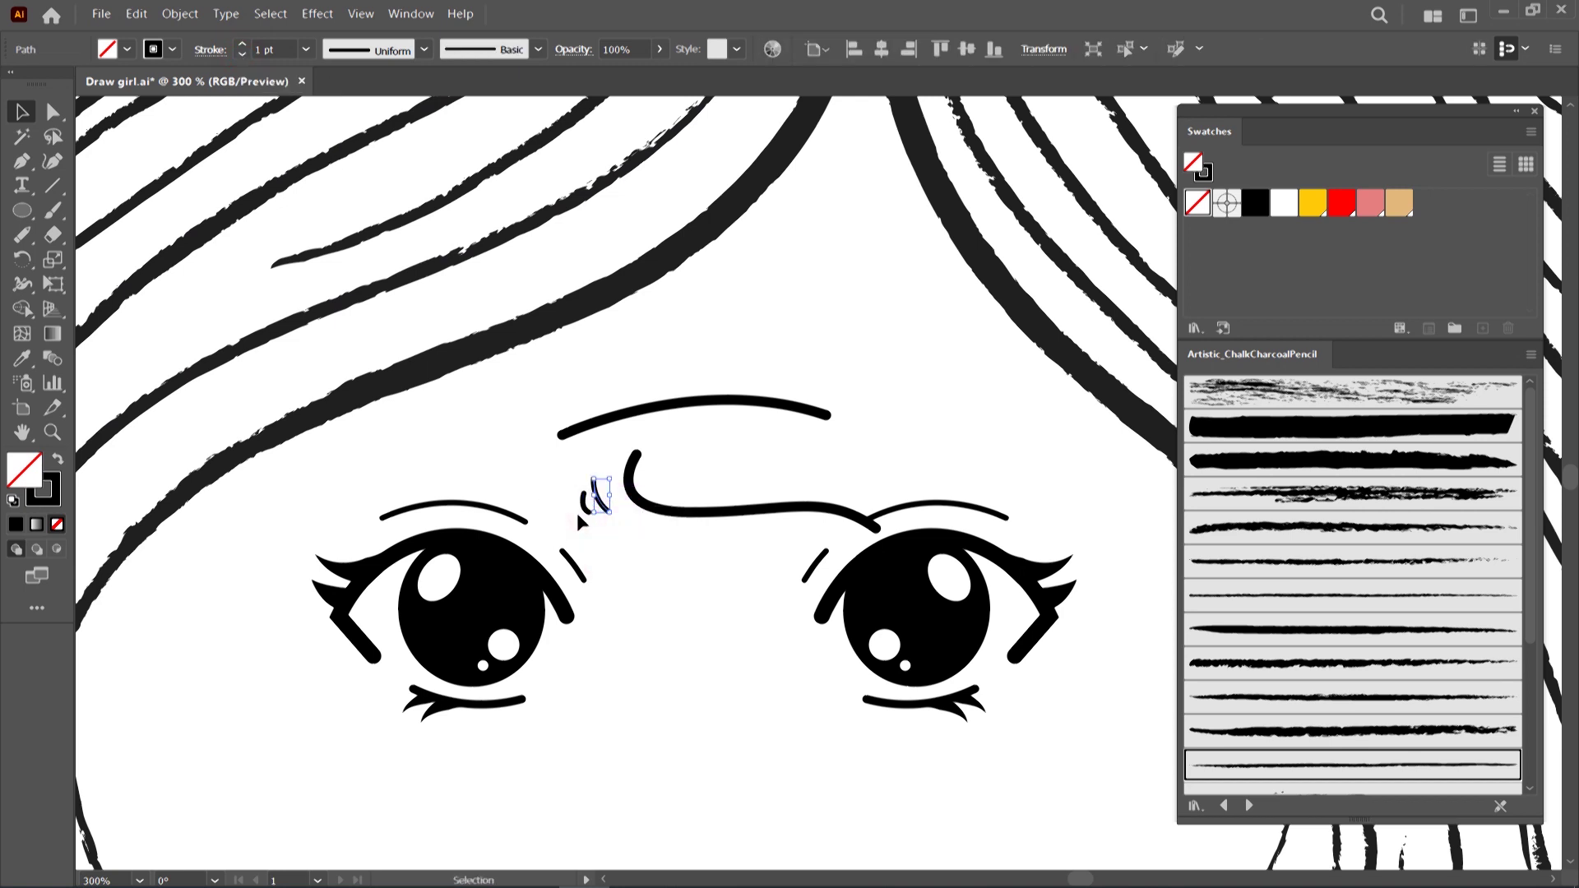
Move and tilt the wavy brow over the right eye; place the arch above the left eye
{"action": "left_click", "coordinate": [636, 510], "text": "shift"}
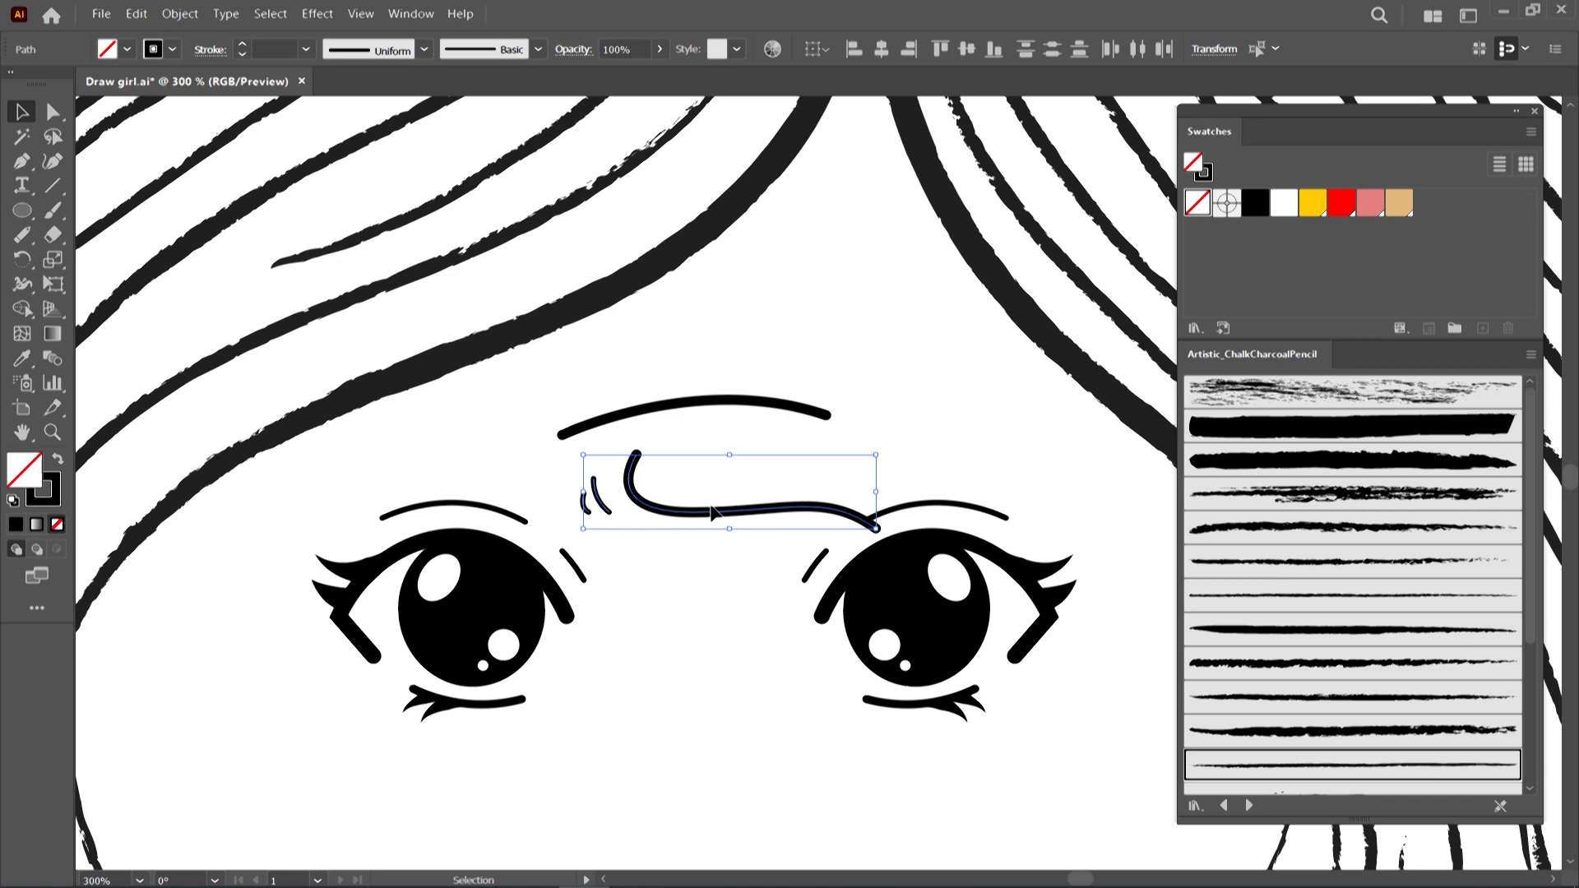
{"action": "left_click_drag", "start_coordinate": [734, 517], "coordinate": [975, 383]}
{"action": "left_click_drag", "start_coordinate": [1125, 400], "coordinate": [1132, 396]}
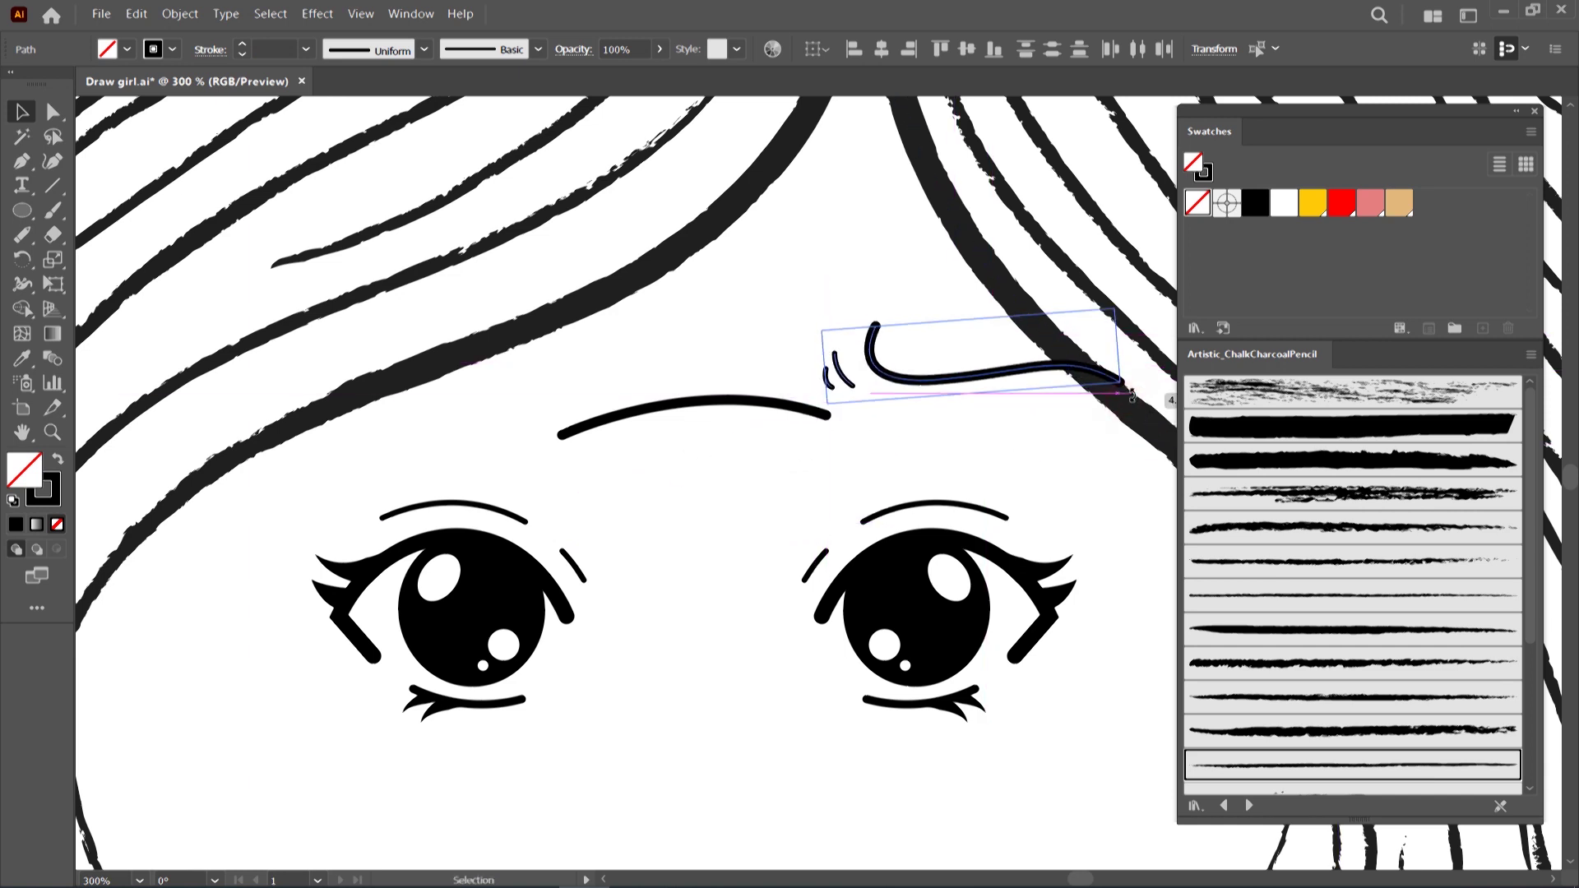
{"action": "left_click_drag", "start_coordinate": [803, 404], "coordinate": [522, 367]}
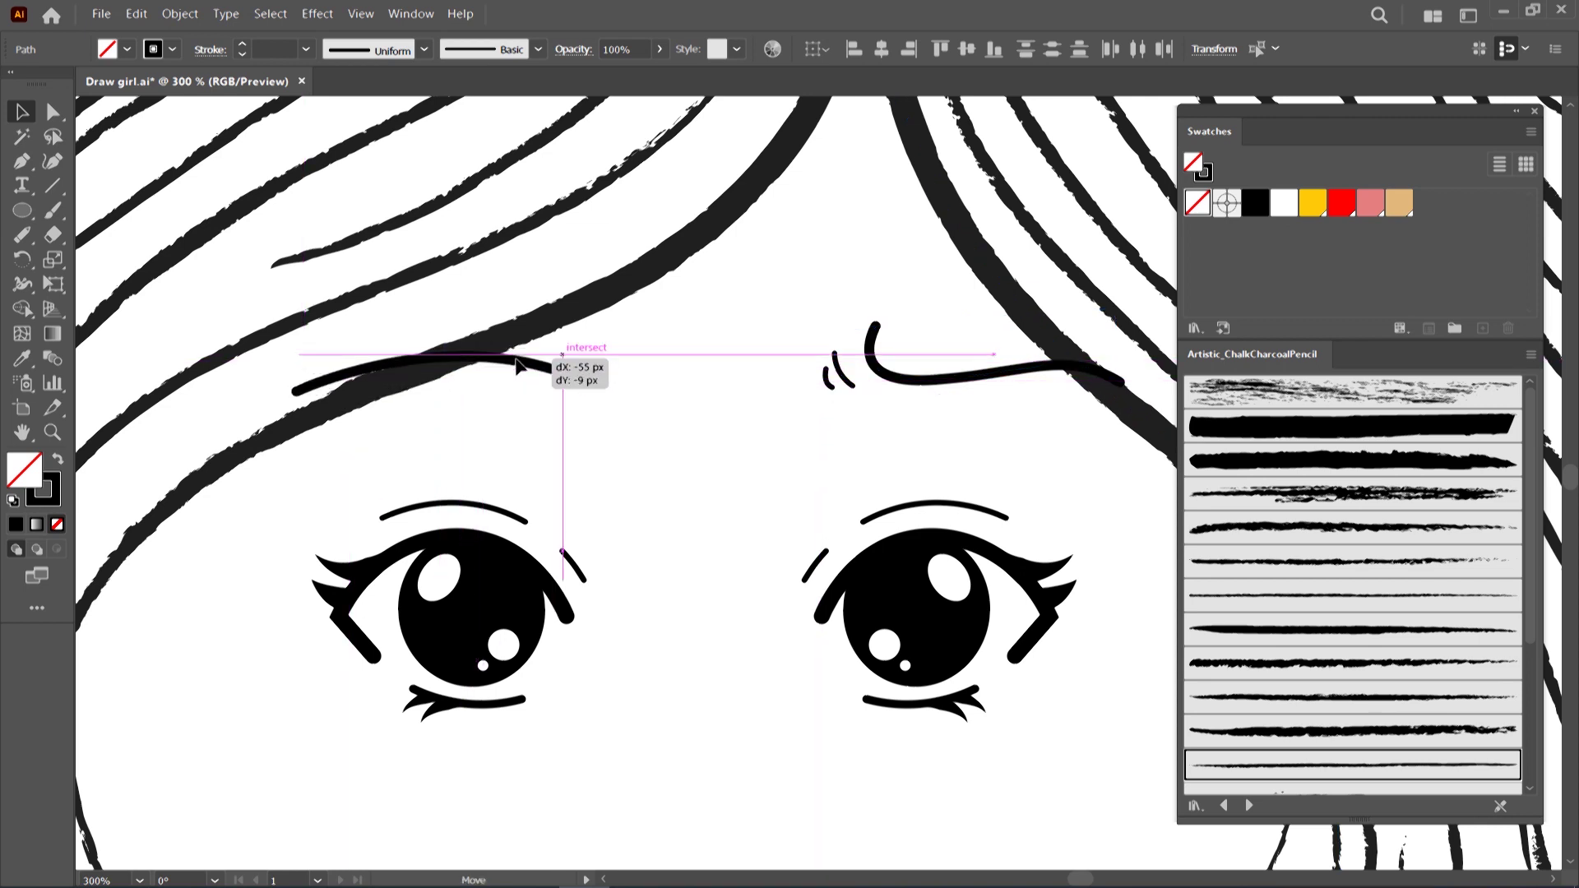
{"action": "left_click_drag", "start_coordinate": [521, 367], "coordinate": [523, 361]}
{"action": "left_click", "coordinate": [576, 448]}
{"action": "scroll", "coordinate": [575, 448], "scroll_direction": "down", "scroll_amount": 5}
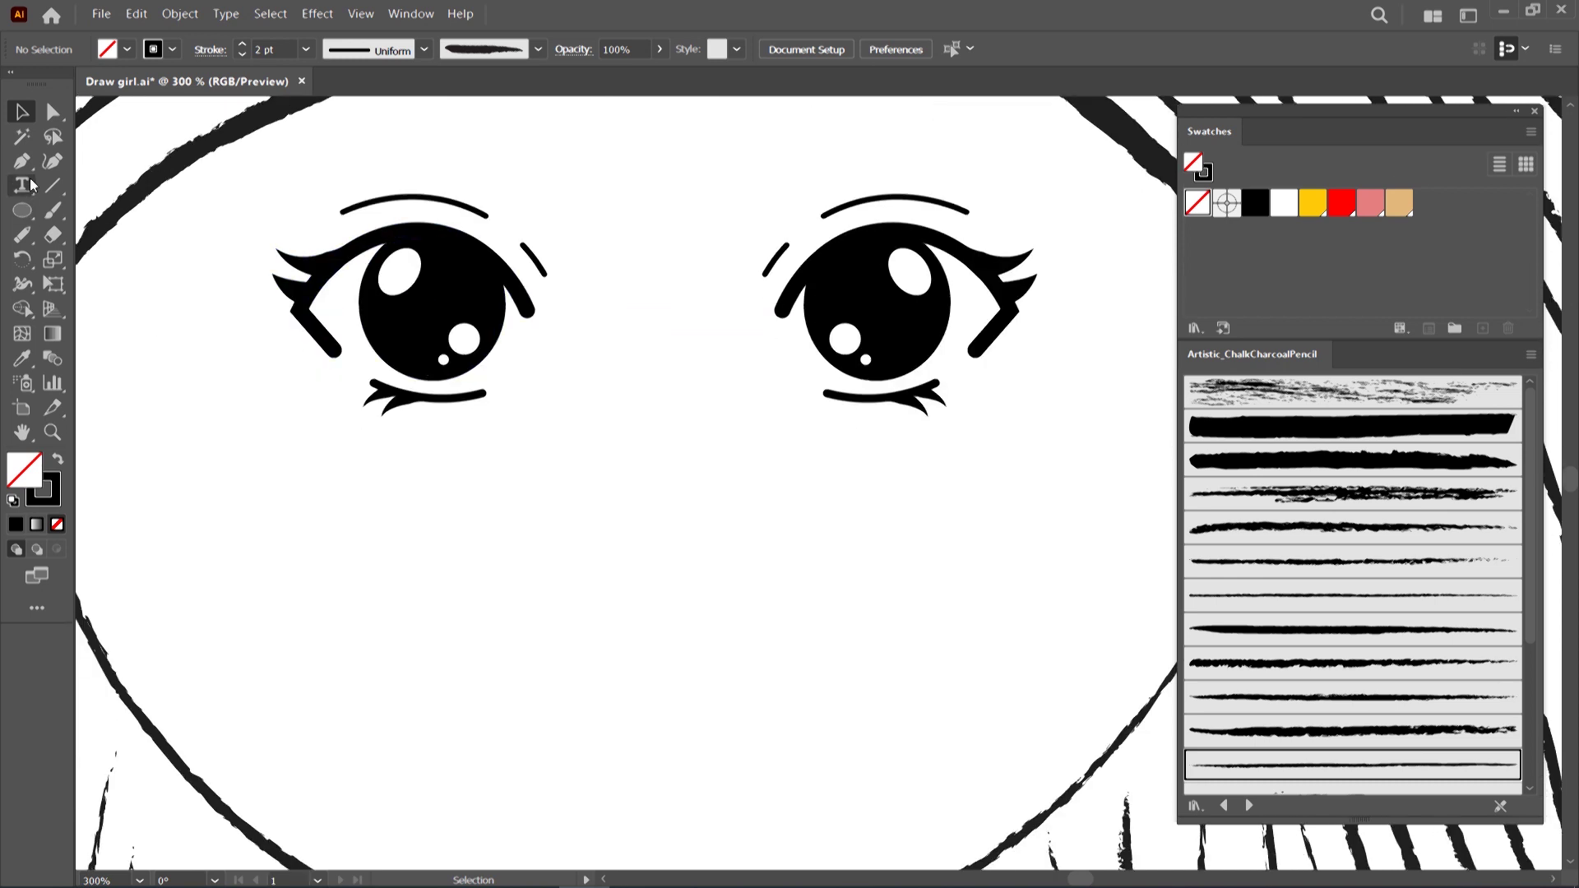
Pen-draw a short nose curve below the eyes and reshape it with a sharp corner
{"action": "key", "text": "p"}
{"action": "scroll", "coordinate": [712, 590], "scroll_direction": "down", "scroll_amount": 1}
{"action": "left_click", "coordinate": [695, 564]}
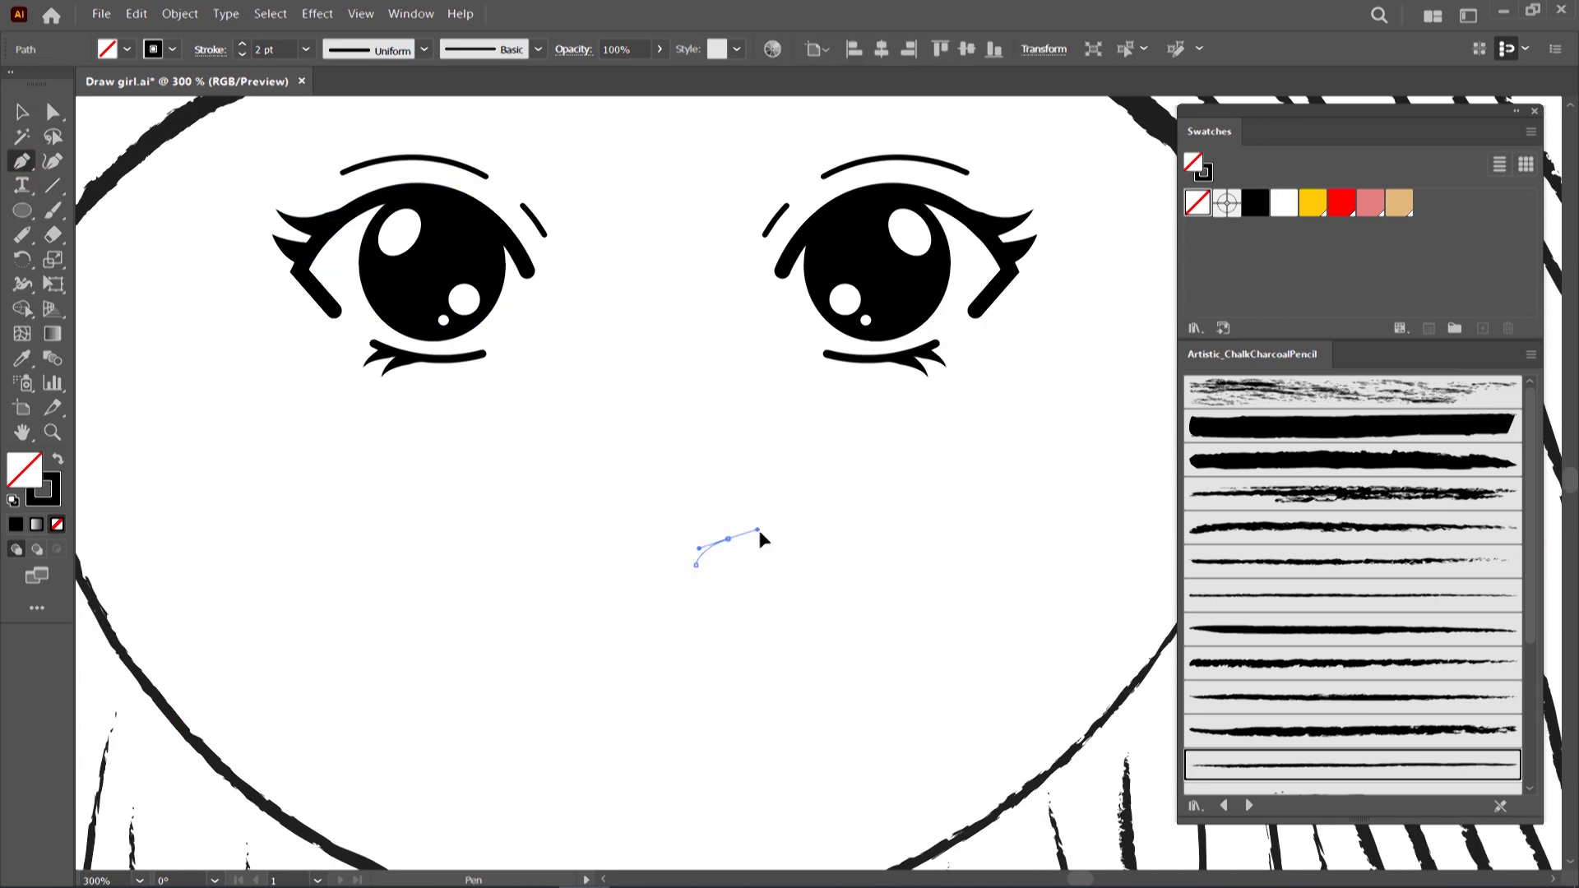
{"action": "left_click_drag", "start_coordinate": [757, 530], "coordinate": [761, 535]}
{"action": "left_click", "coordinate": [52, 161]}
{"action": "double_click", "coordinate": [728, 538]}
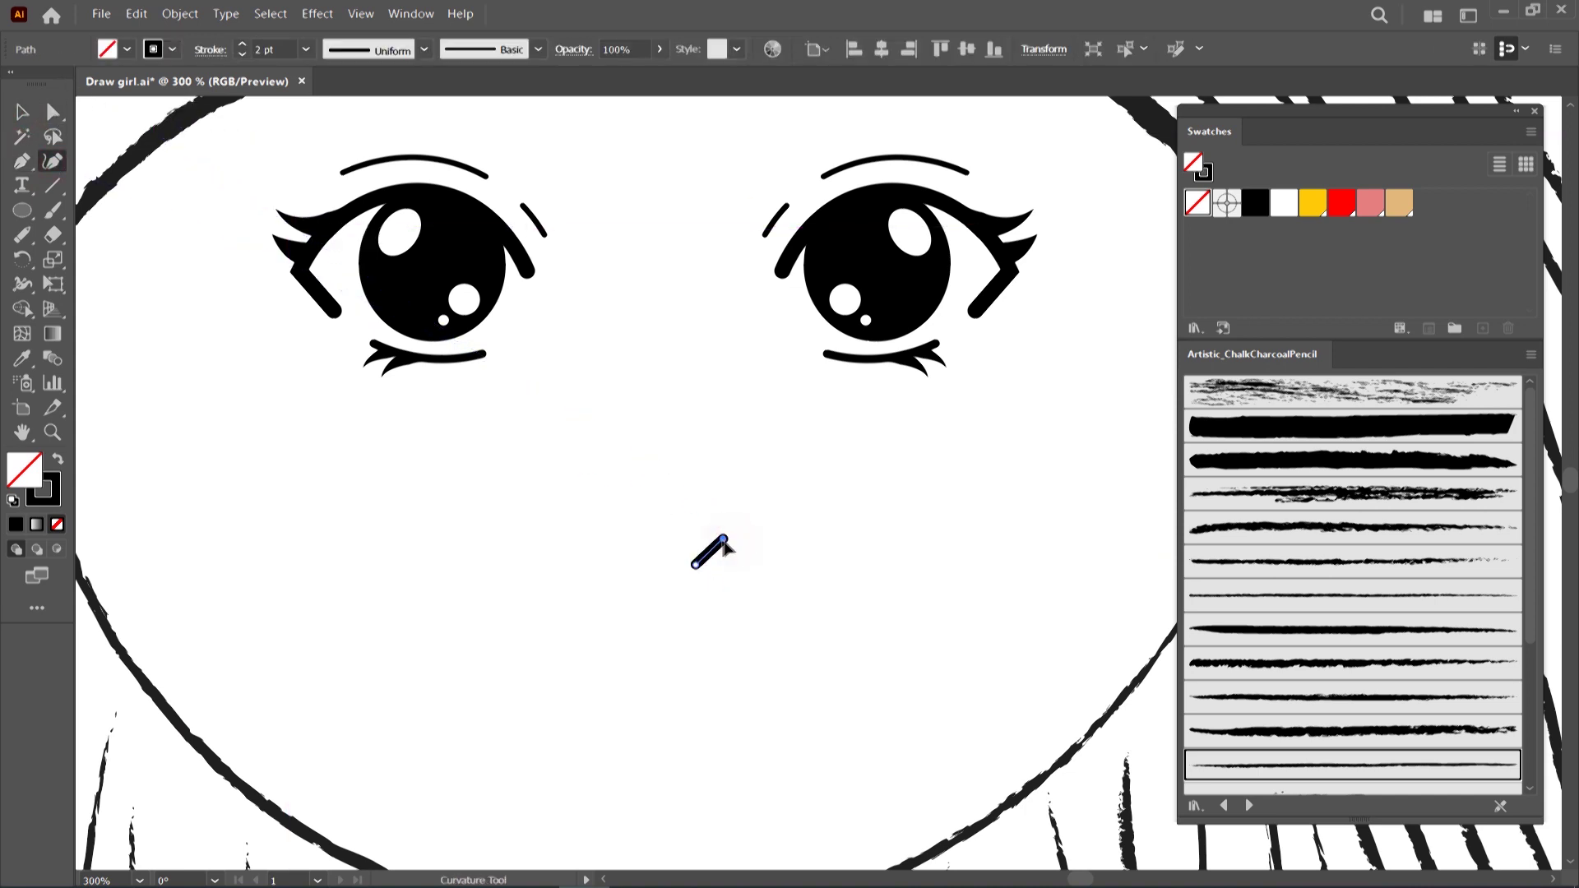
{"action": "left_click_drag", "start_coordinate": [716, 551], "coordinate": [706, 549]}
Set the nose stroke to 3 pt, move it down slightly and scale it smaller
{"action": "left_click", "coordinate": [21, 111]}
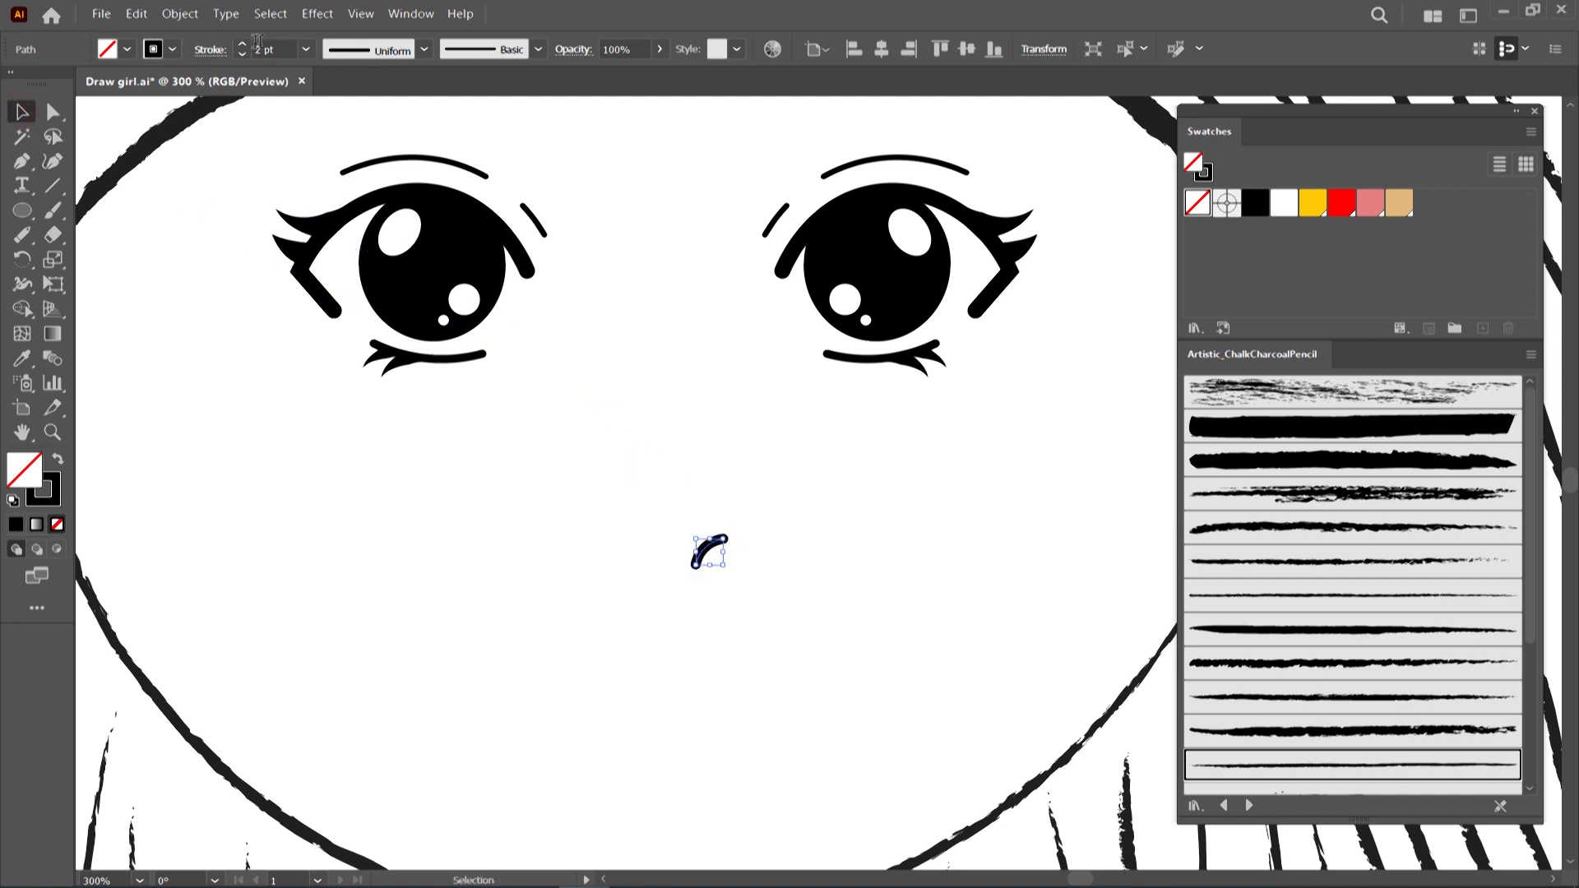
{"action": "left_click", "coordinate": [243, 52]}
{"action": "left_click", "coordinate": [618, 535]}
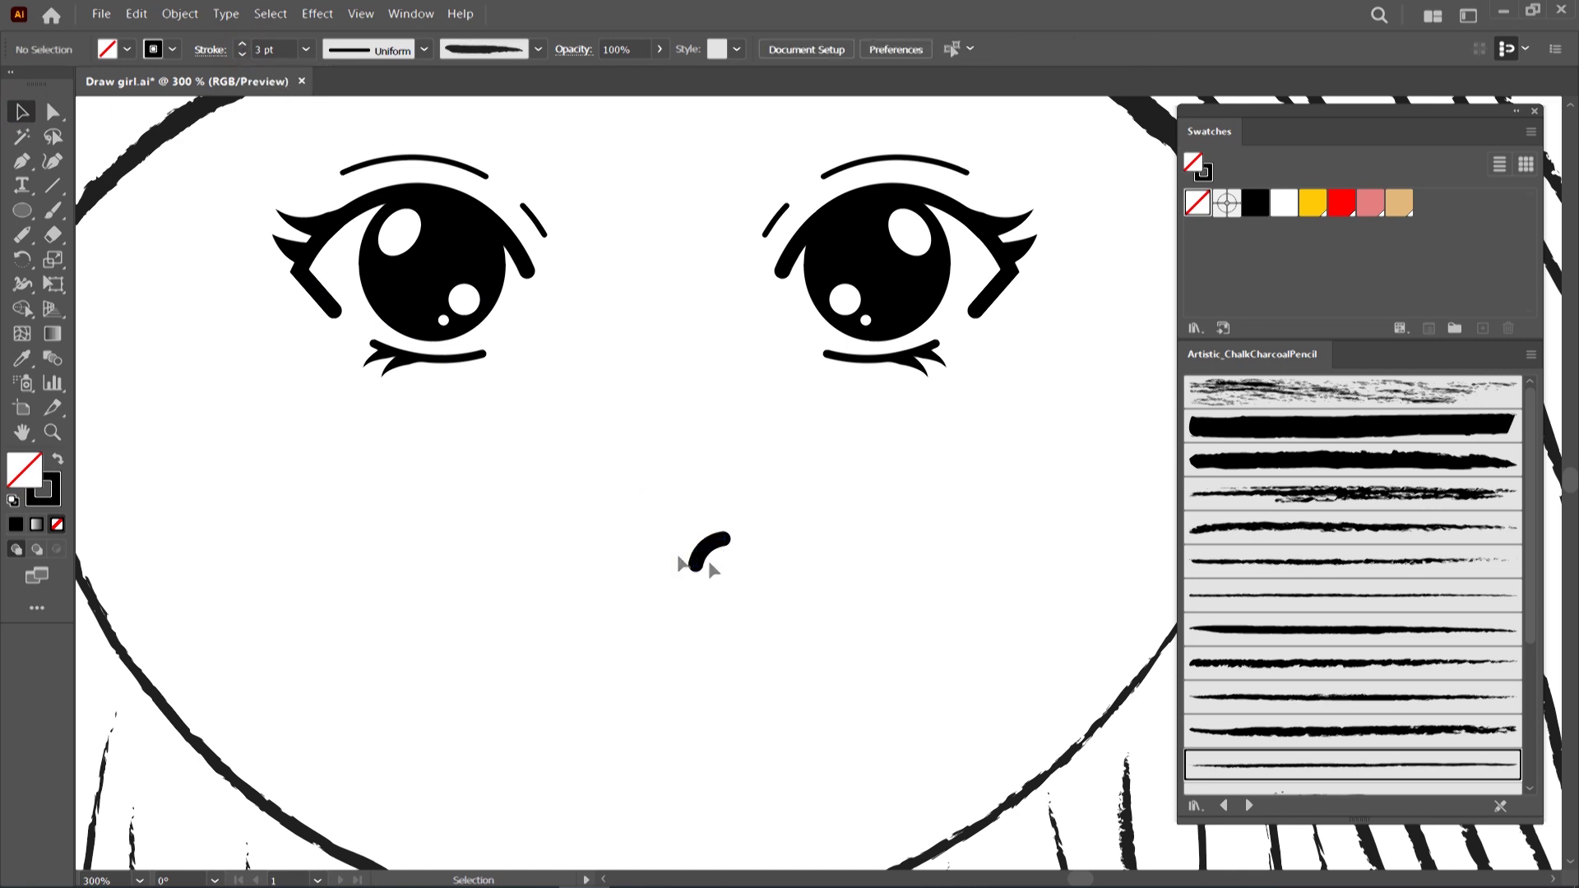
{"action": "left_click_drag", "start_coordinate": [715, 556], "coordinate": [710, 561]}
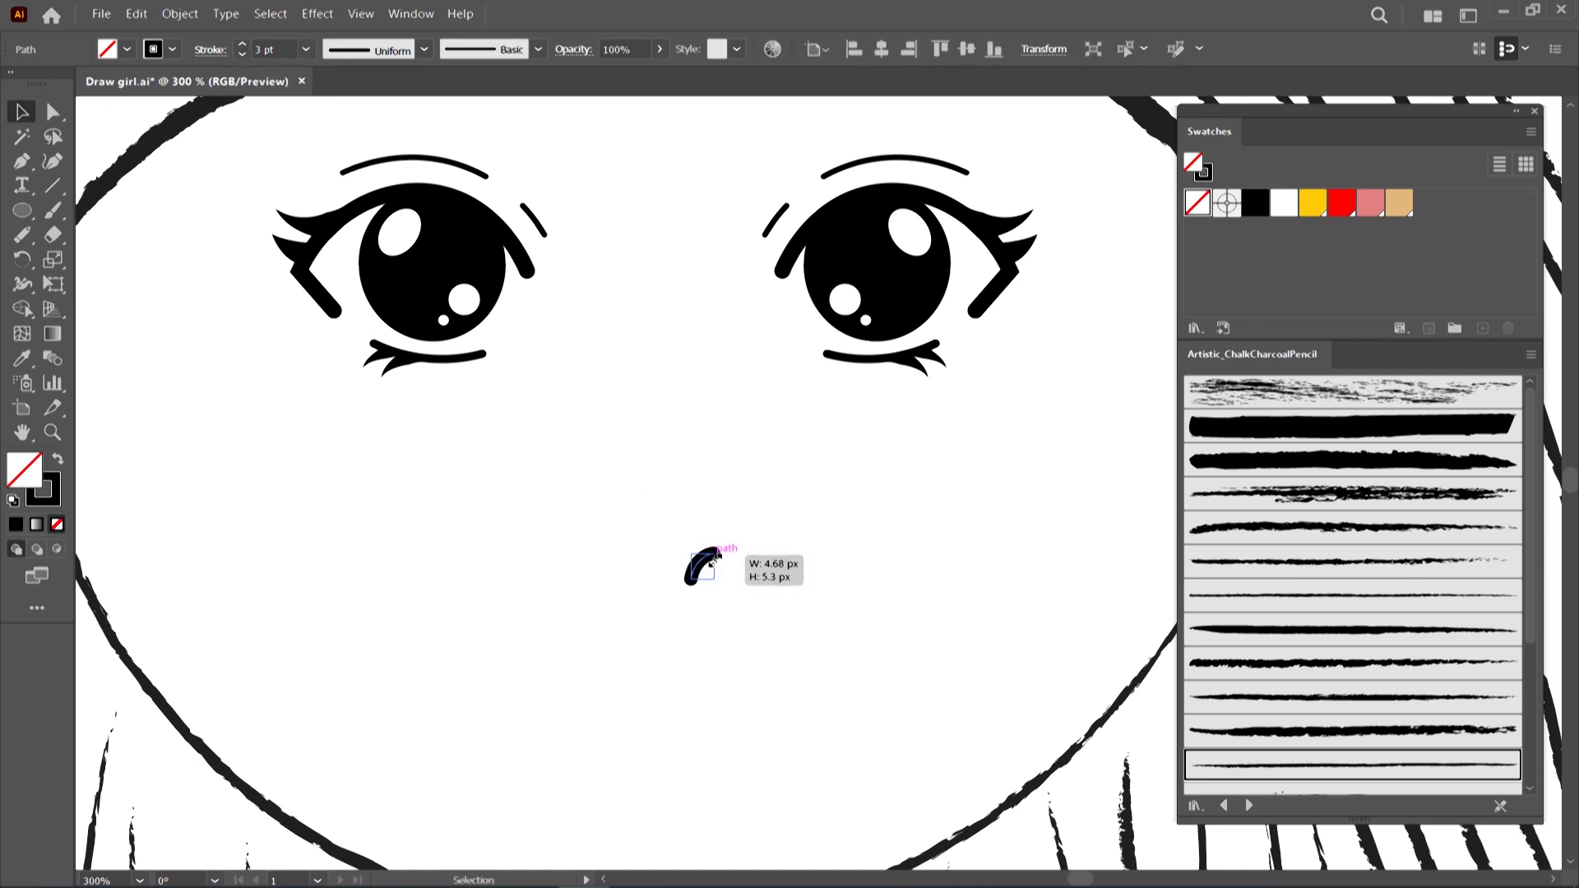
{"action": "left_click", "coordinate": [663, 565]}
{"action": "left_click_drag", "start_coordinate": [698, 568], "coordinate": [714, 568]}
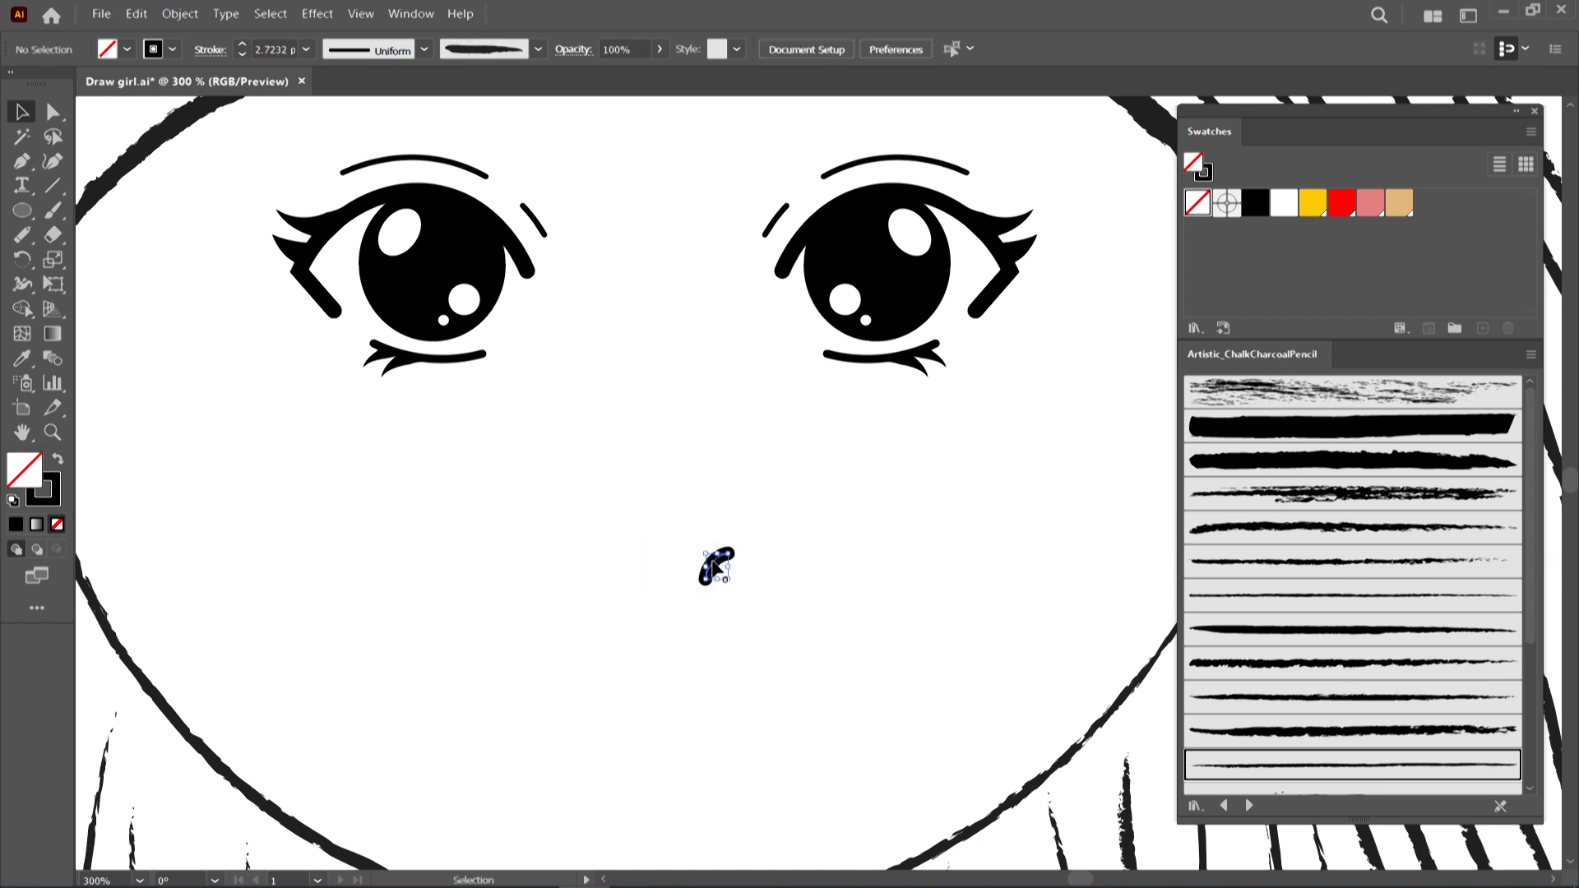
{"action": "left_click", "coordinate": [21, 161]}
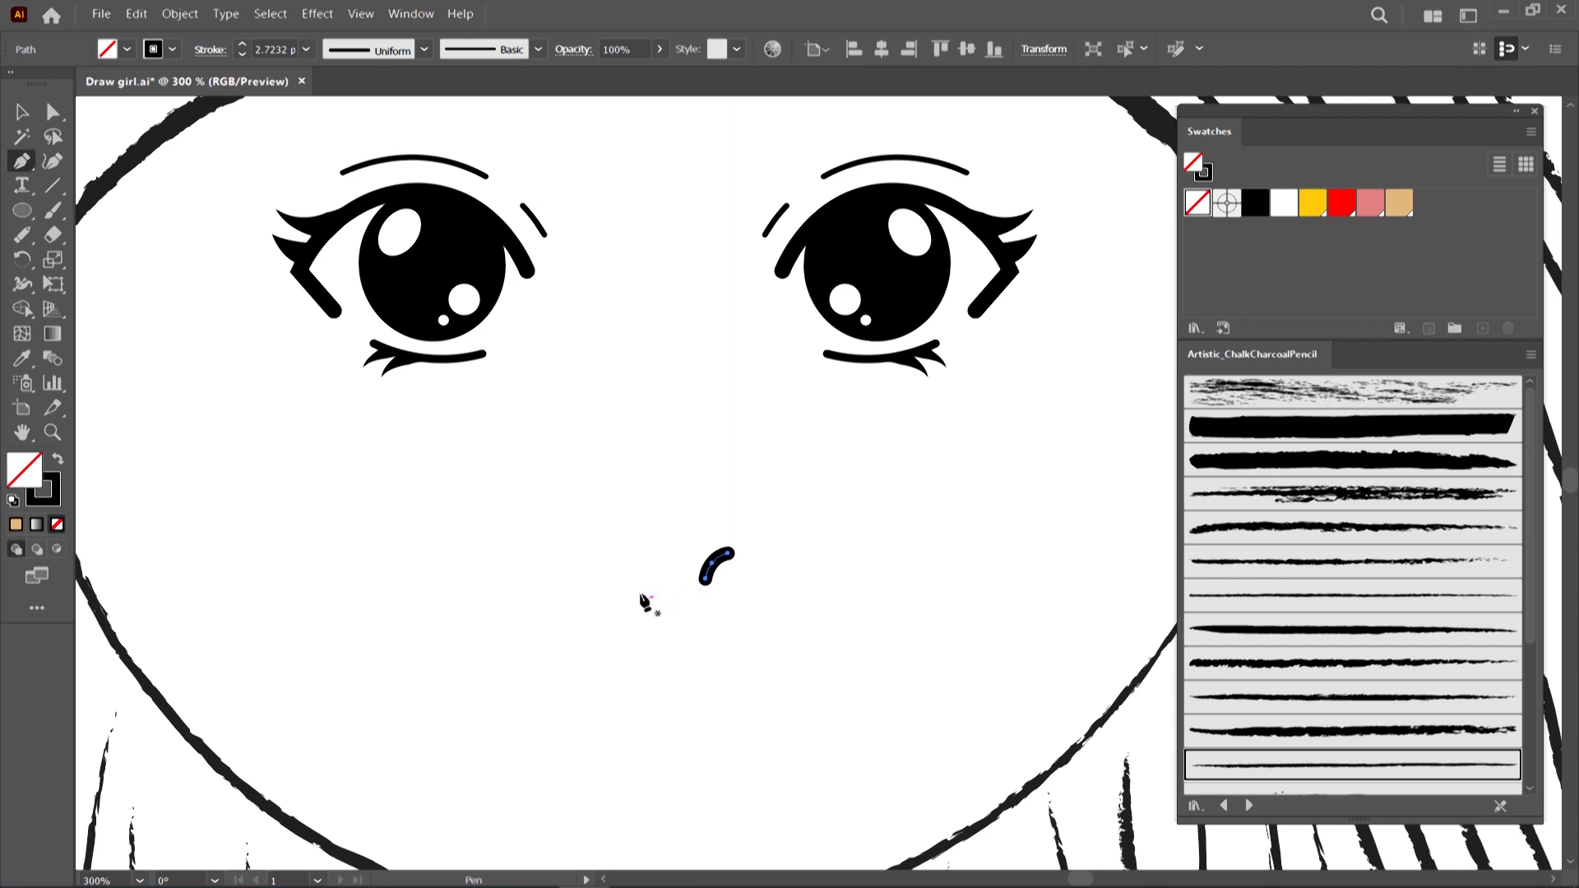
{"action": "left_click", "coordinate": [678, 599], "text": "ctrl"}
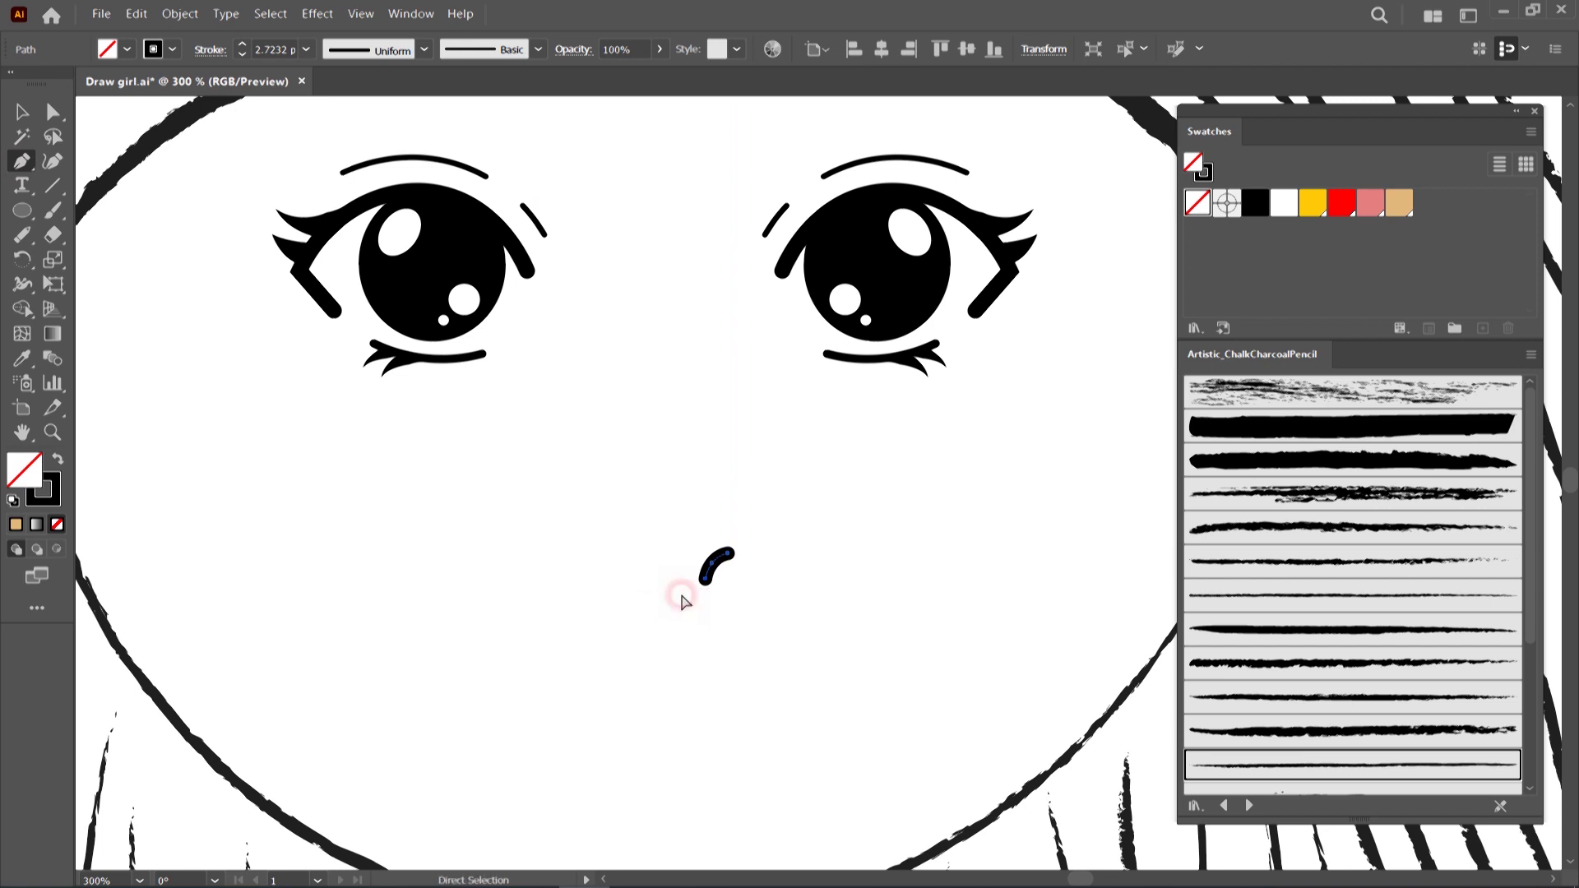
Draw a closed half-nose outline rising from the nostril stroke and fill it beige
{"action": "left_click", "coordinate": [677, 597]}
{"action": "left_click_drag", "start_coordinate": [704, 590], "coordinate": [746, 546]}
{"action": "left_click", "coordinate": [713, 551]}
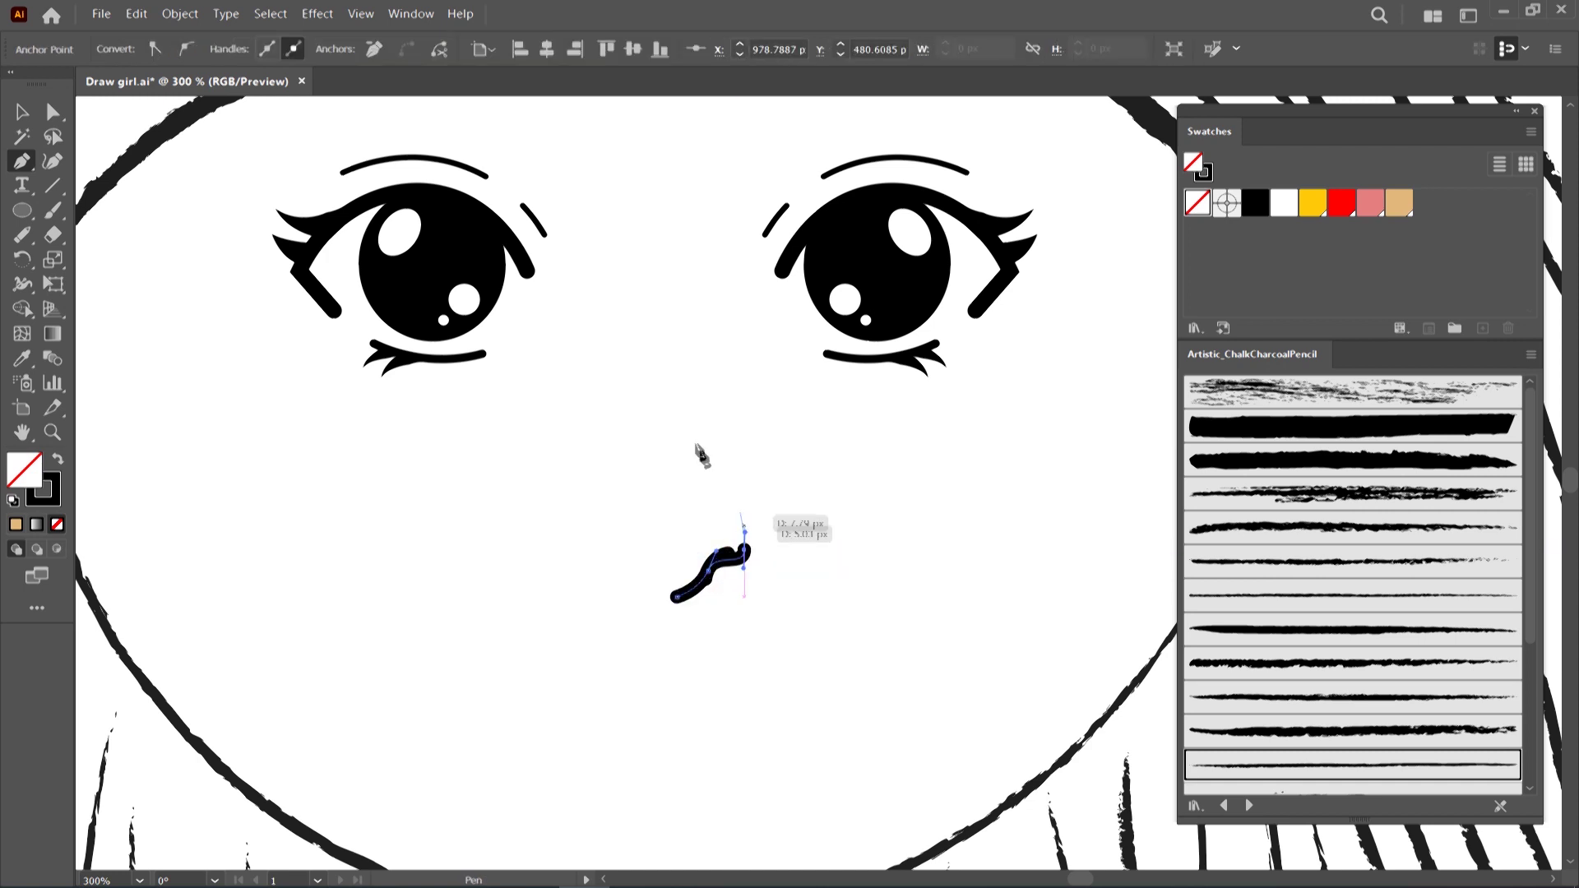
{"action": "left_click", "coordinate": [666, 422]}
{"action": "mouse_move", "coordinate": [666, 422]}
{"action": "left_mouse_down"}
{"action": "mouse_move", "coordinate": [601, 415]}
{"action": "mouse_move", "coordinate": [652, 573]}
{"action": "left_mouse_up"}
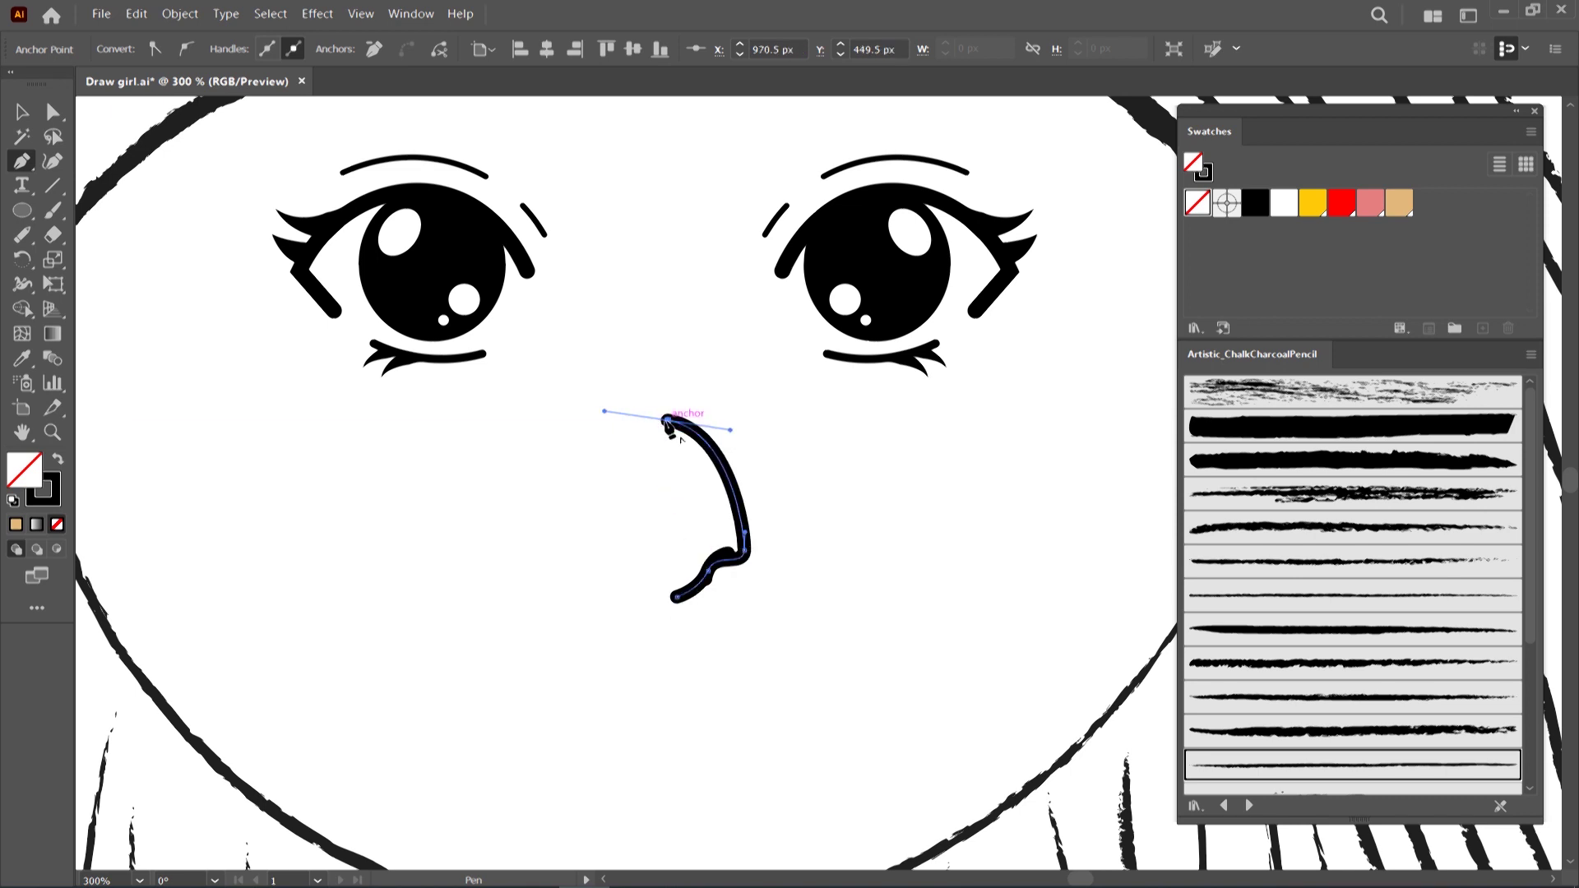
{"action": "left_click_drag", "start_coordinate": [652, 574], "coordinate": [680, 601]}
{"action": "left_click", "coordinate": [674, 598]}
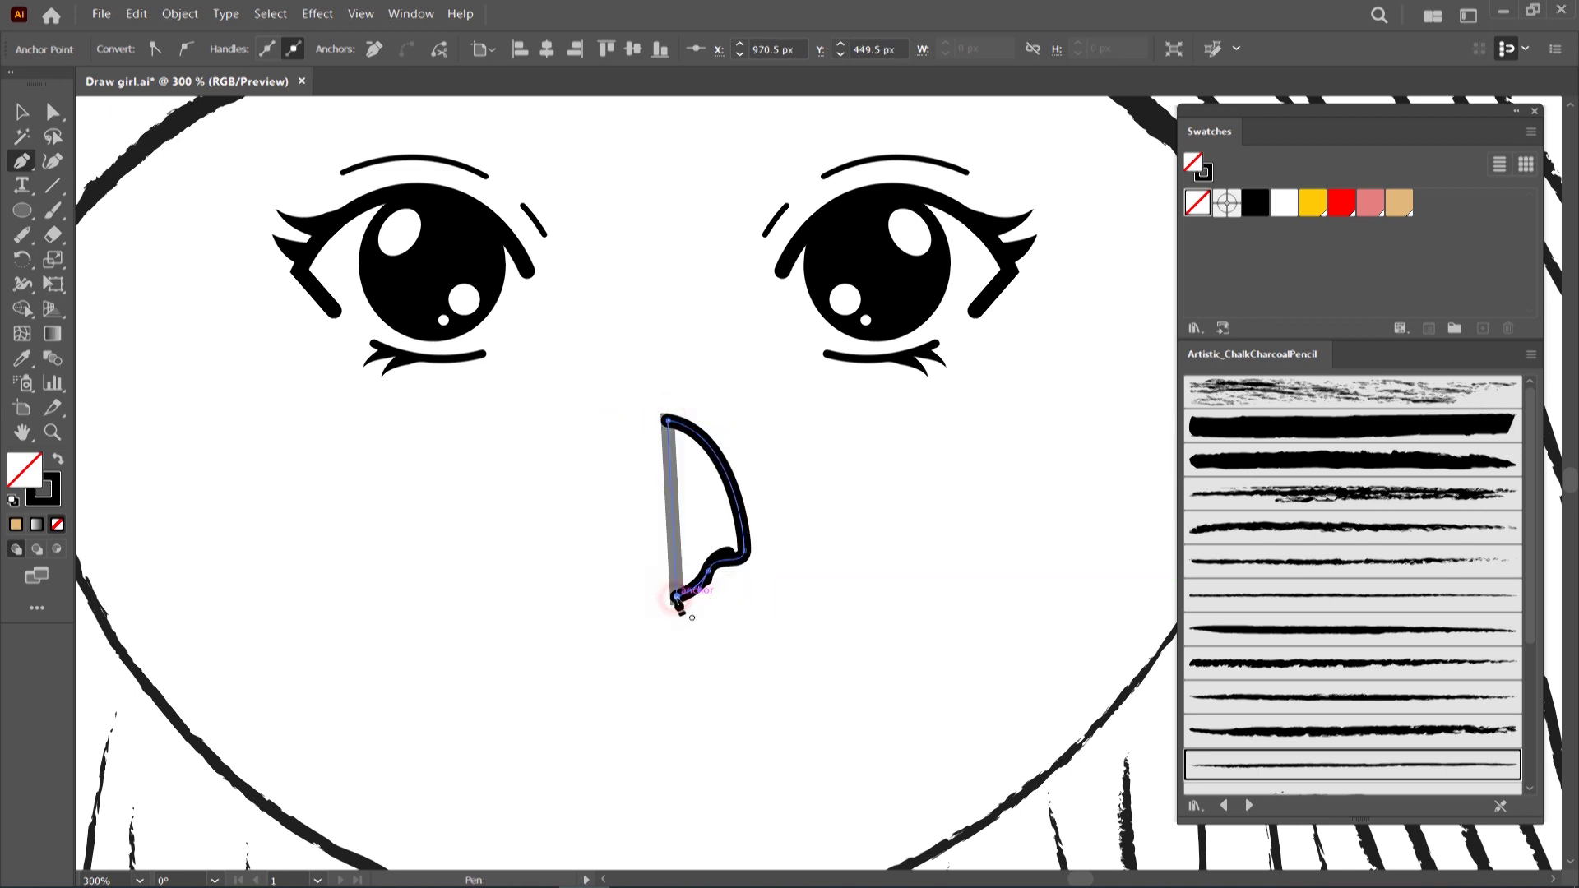
{"action": "left_click", "coordinate": [57, 458]}
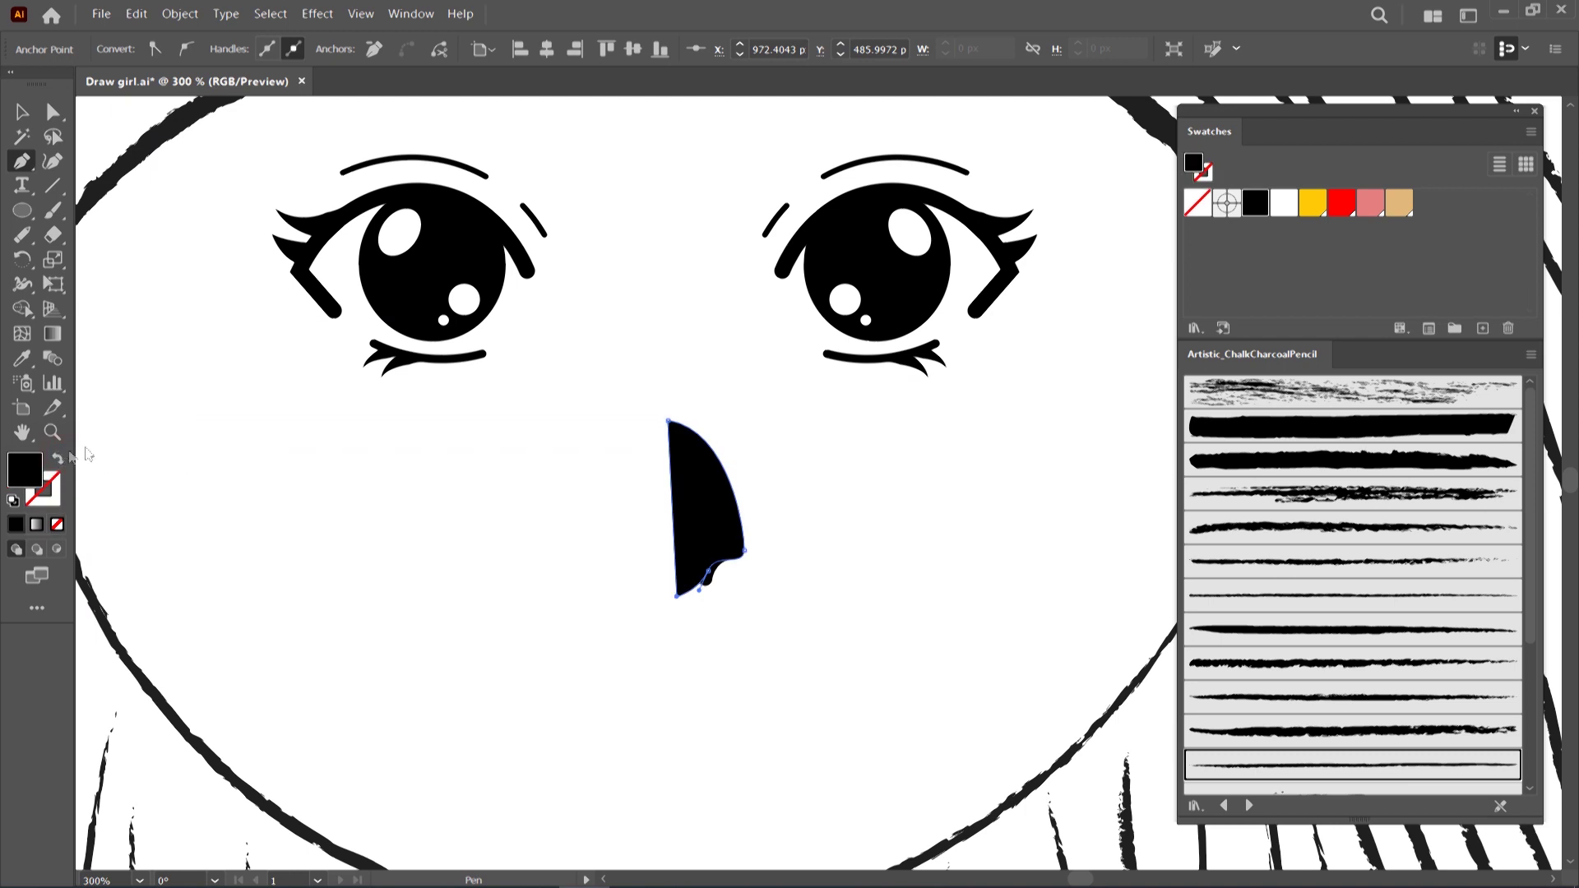
{"action": "left_click", "coordinate": [1412, 206]}
{"action": "left_click", "coordinate": [20, 109]}
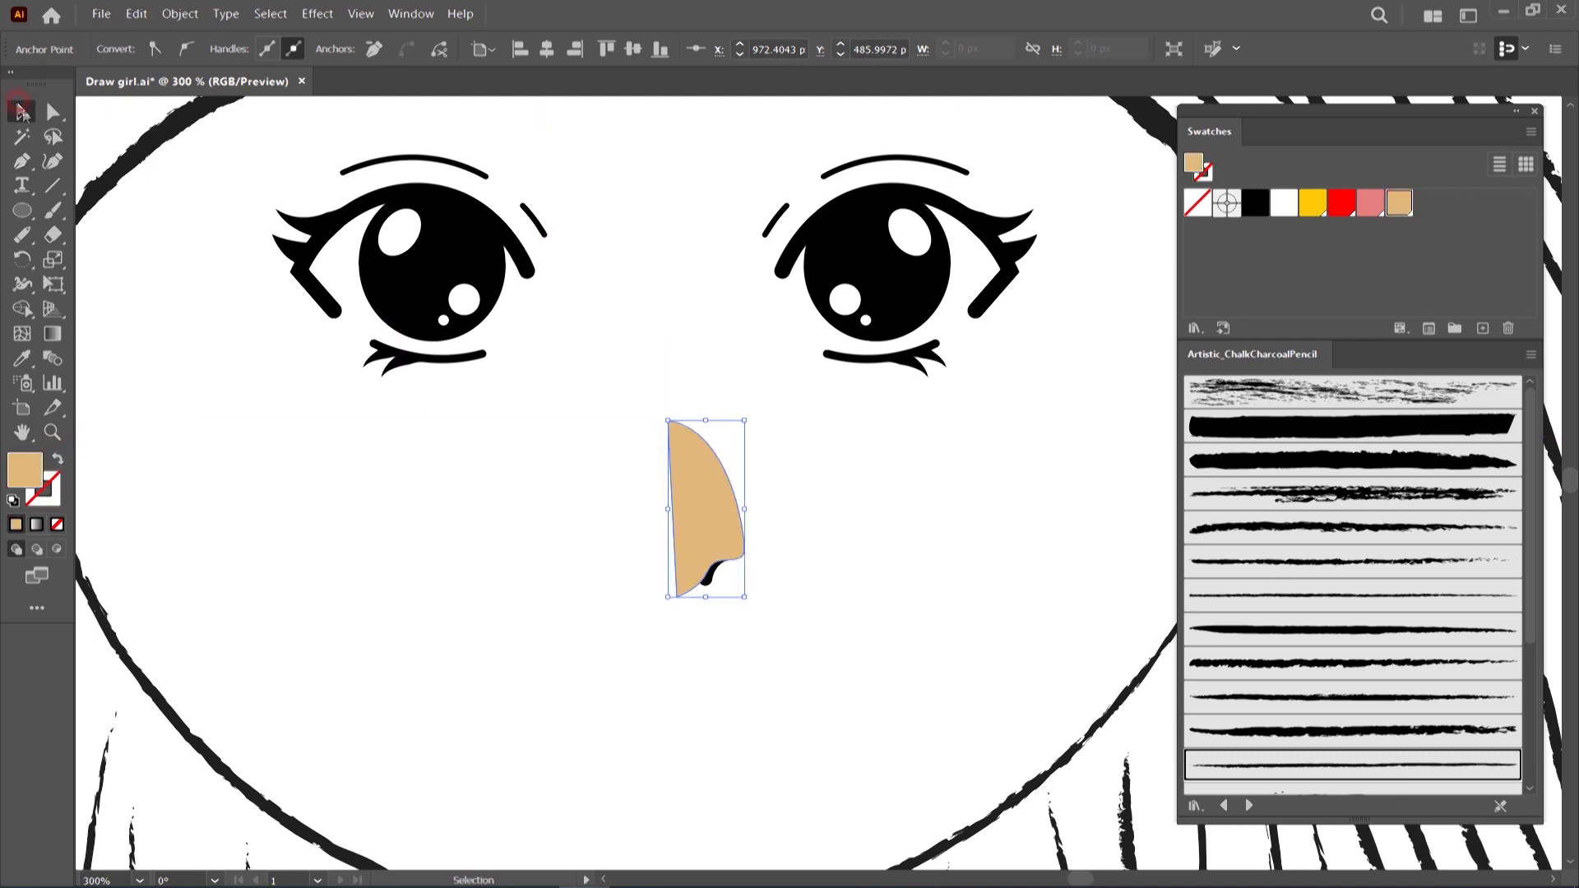
Send the beige half-nose behind the nostril and make its lower right point a corner
{"action": "key", "text": "ctrl+shift+bracketleft"}
{"action": "left_click", "coordinate": [698, 487]}
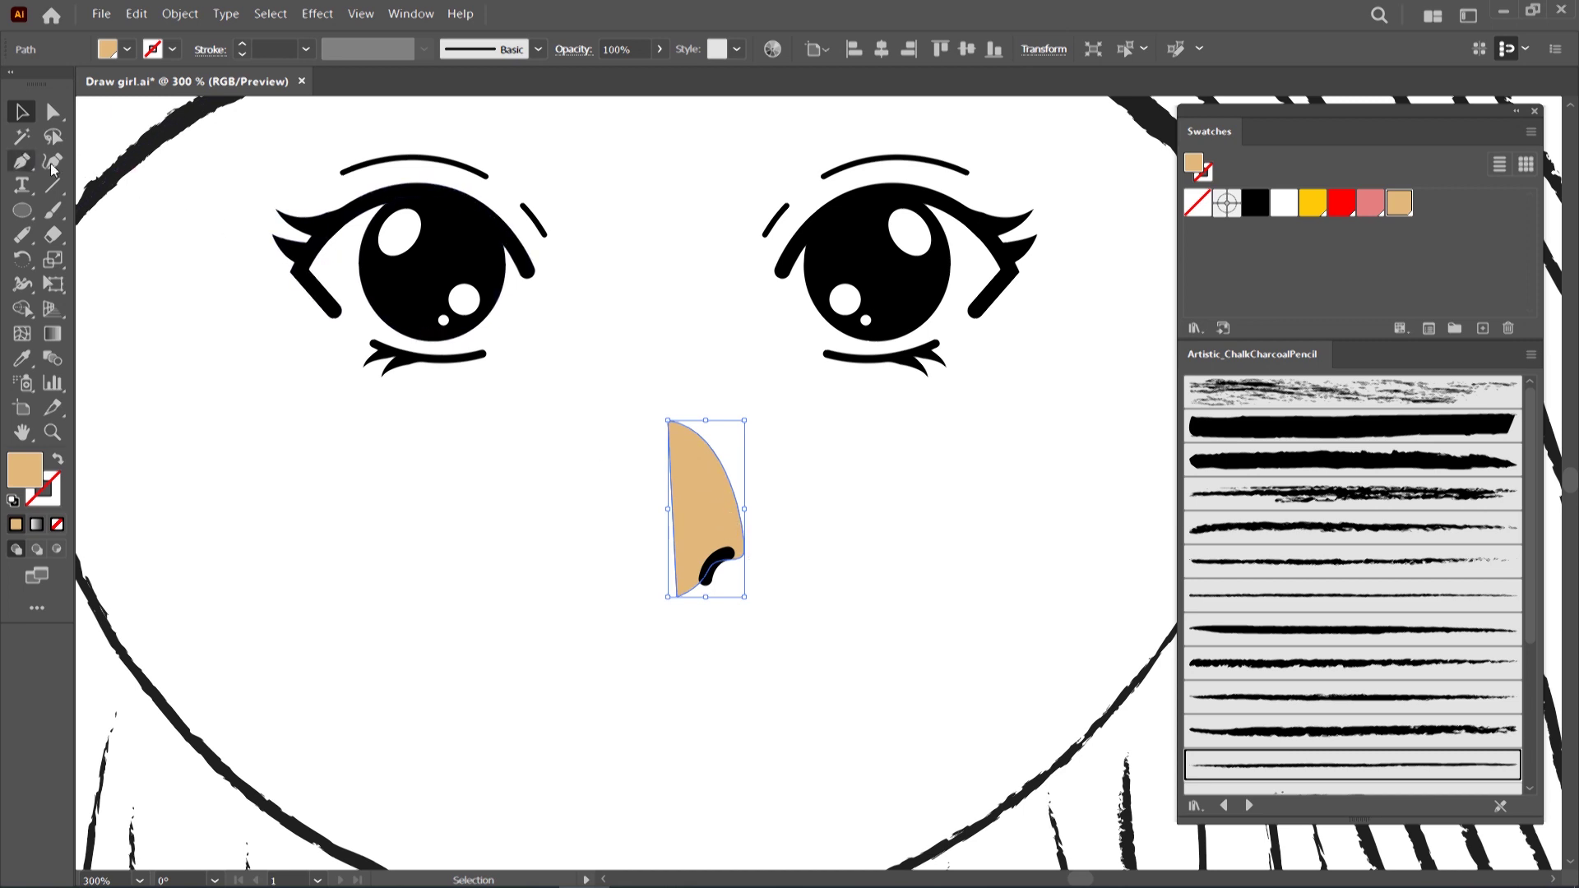
{"action": "left_click", "coordinate": [54, 162]}
{"action": "double_click", "coordinate": [743, 552]}
Add and move anchors along the nose edges to form a smoother, rounded bridge
{"action": "left_click", "coordinate": [733, 496]}
{"action": "left_click", "coordinate": [689, 447]}
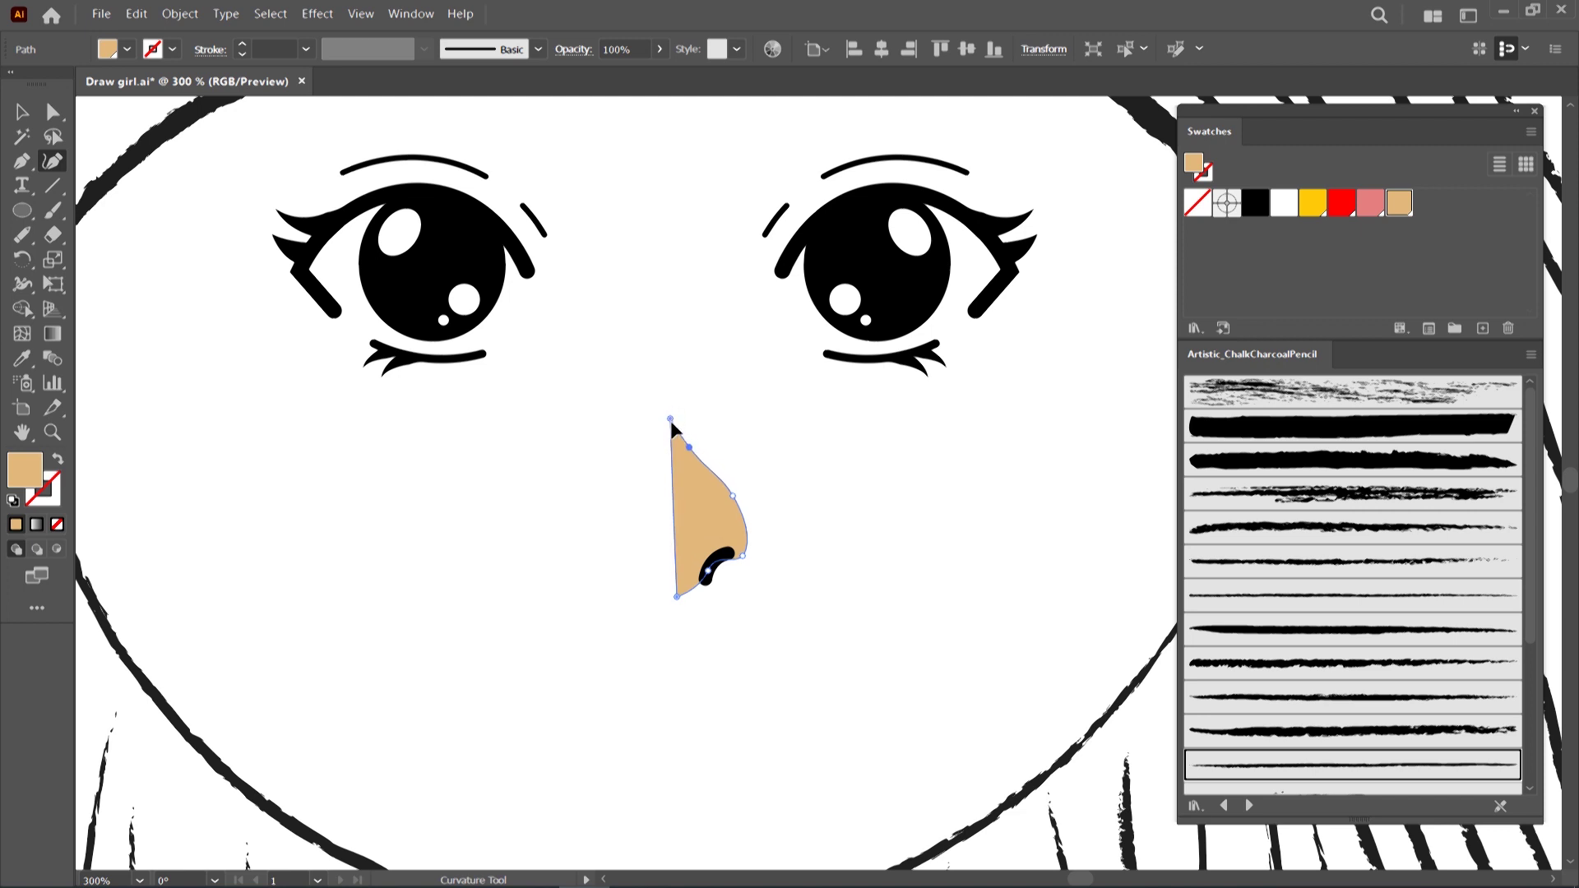
{"action": "left_click_drag", "start_coordinate": [674, 420], "coordinate": [681, 432]}
{"action": "left_click", "coordinate": [707, 465]}
{"action": "left_click", "coordinate": [690, 427]}
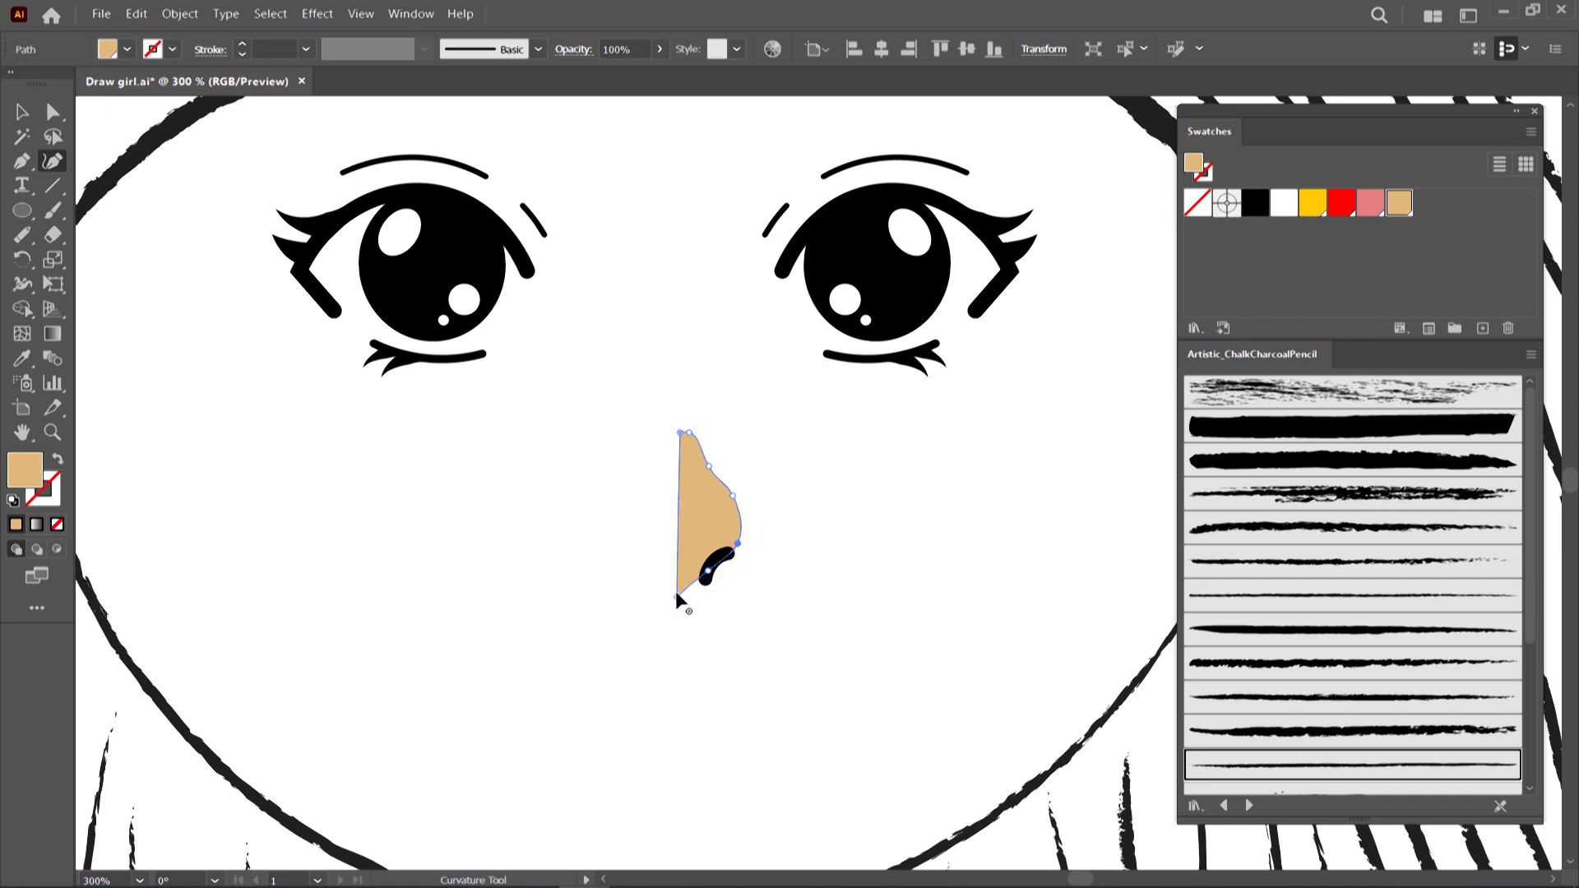
{"action": "left_click", "coordinate": [695, 587]}
{"action": "left_click", "coordinate": [21, 112]}
{"action": "left_click", "coordinate": [515, 477]}
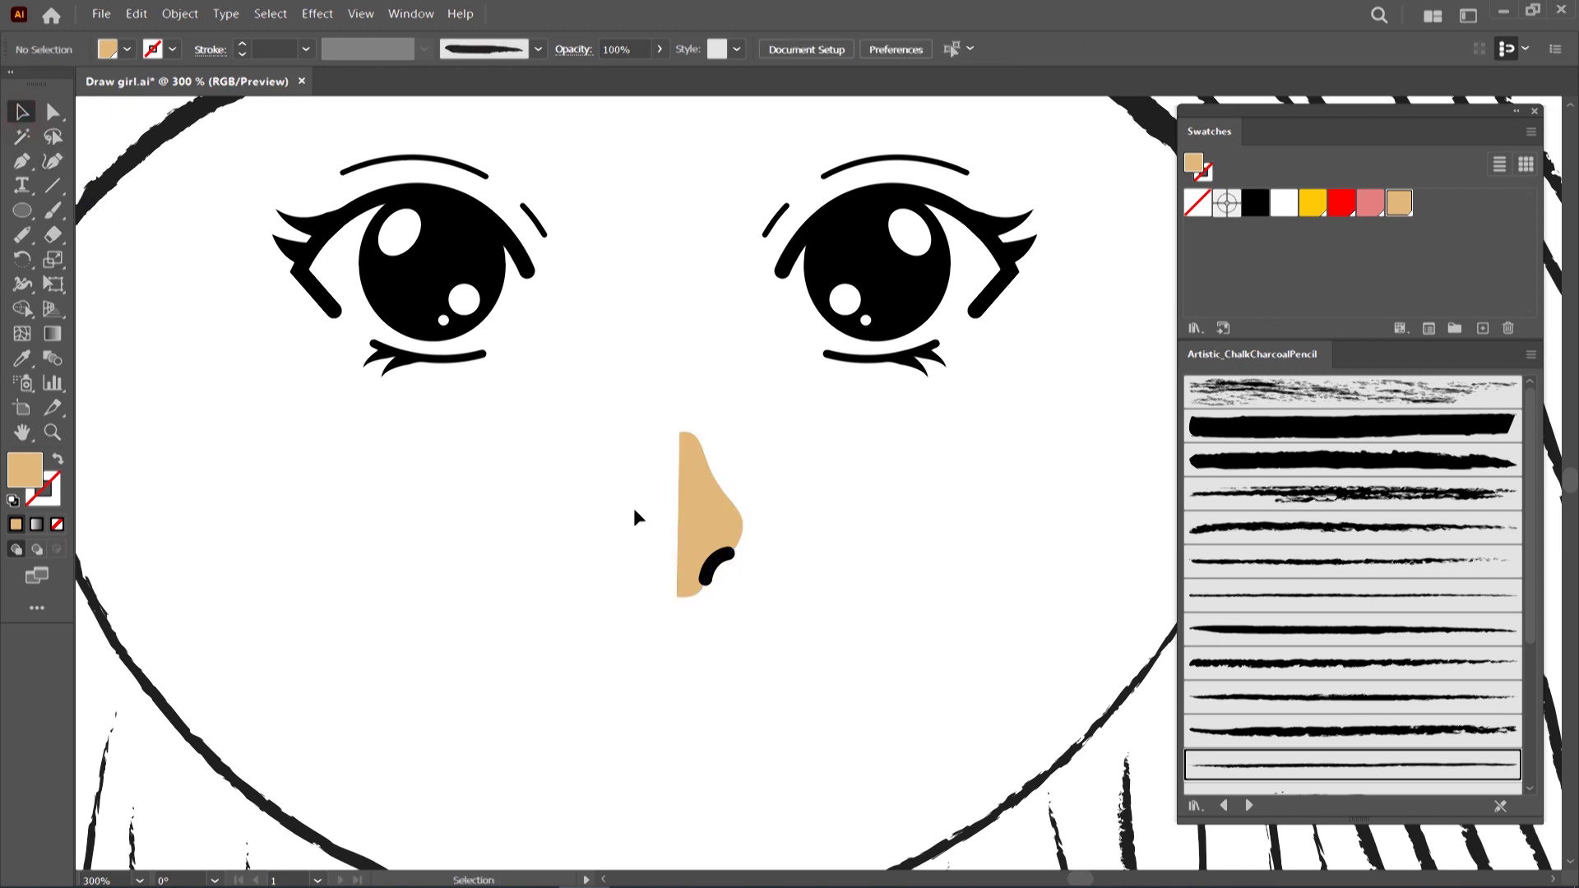
Reflect a vertical copy of the nose half and nostril, then move it left to join the original
{"action": "left_click_drag", "start_coordinate": [726, 592], "coordinate": [727, 591]}
{"action": "right_click", "coordinate": [715, 569]}
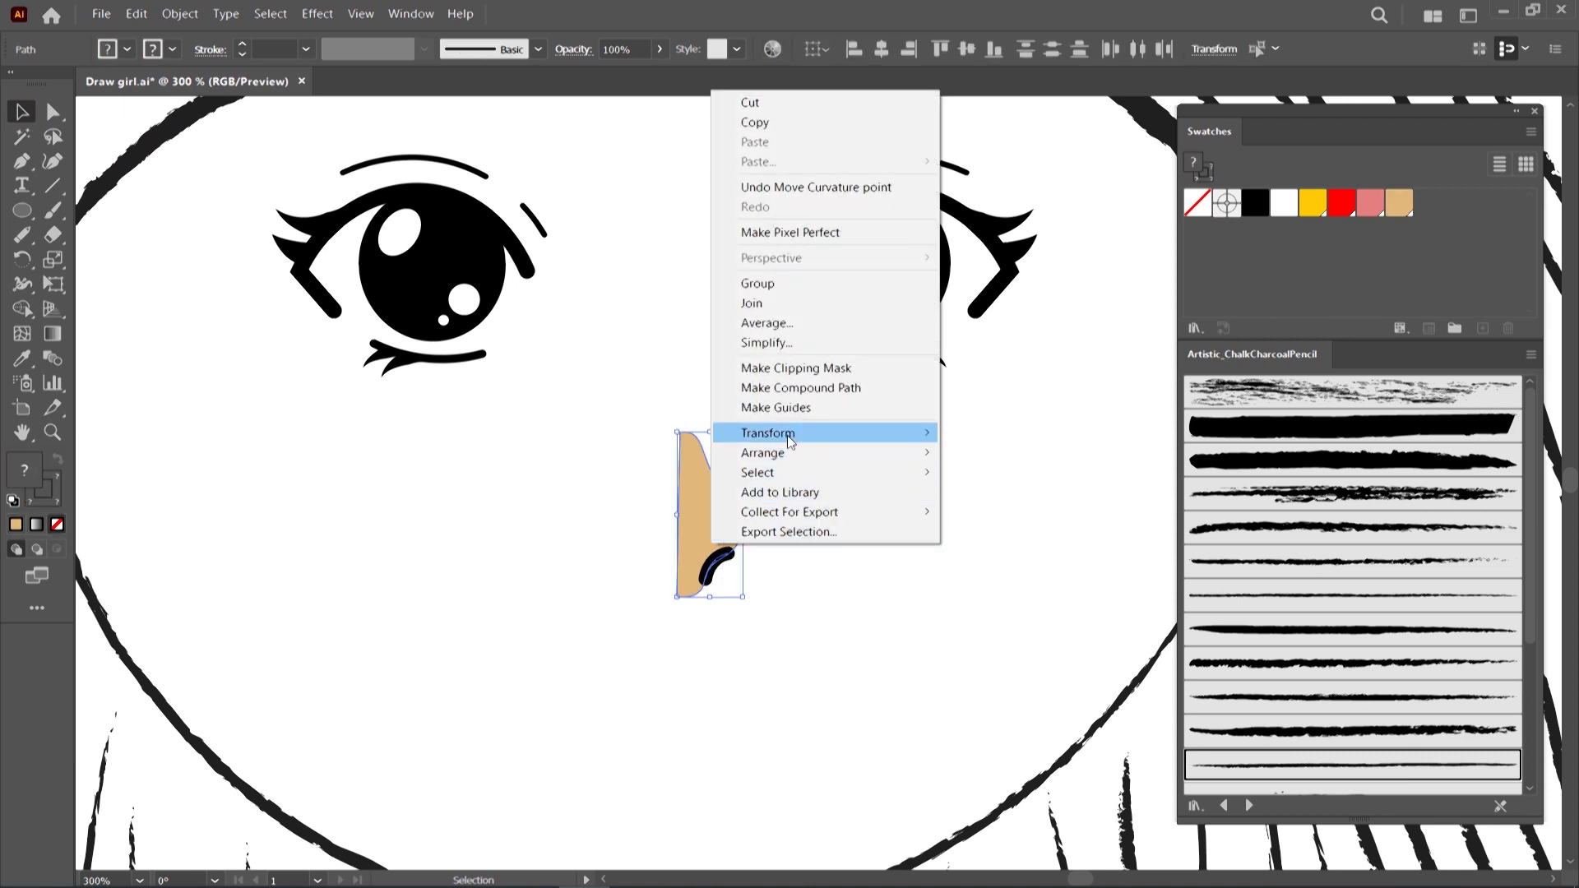
{"action": "mouse_move", "coordinate": [767, 432]}
{"action": "left_click", "coordinate": [975, 496]}
{"action": "left_click", "coordinate": [711, 565]}
{"action": "left_click_drag", "start_coordinate": [717, 527], "coordinate": [664, 521]}
Shorten the whole nose from its bottom edge and nudge it into position
{"action": "left_click", "coordinate": [654, 525]}
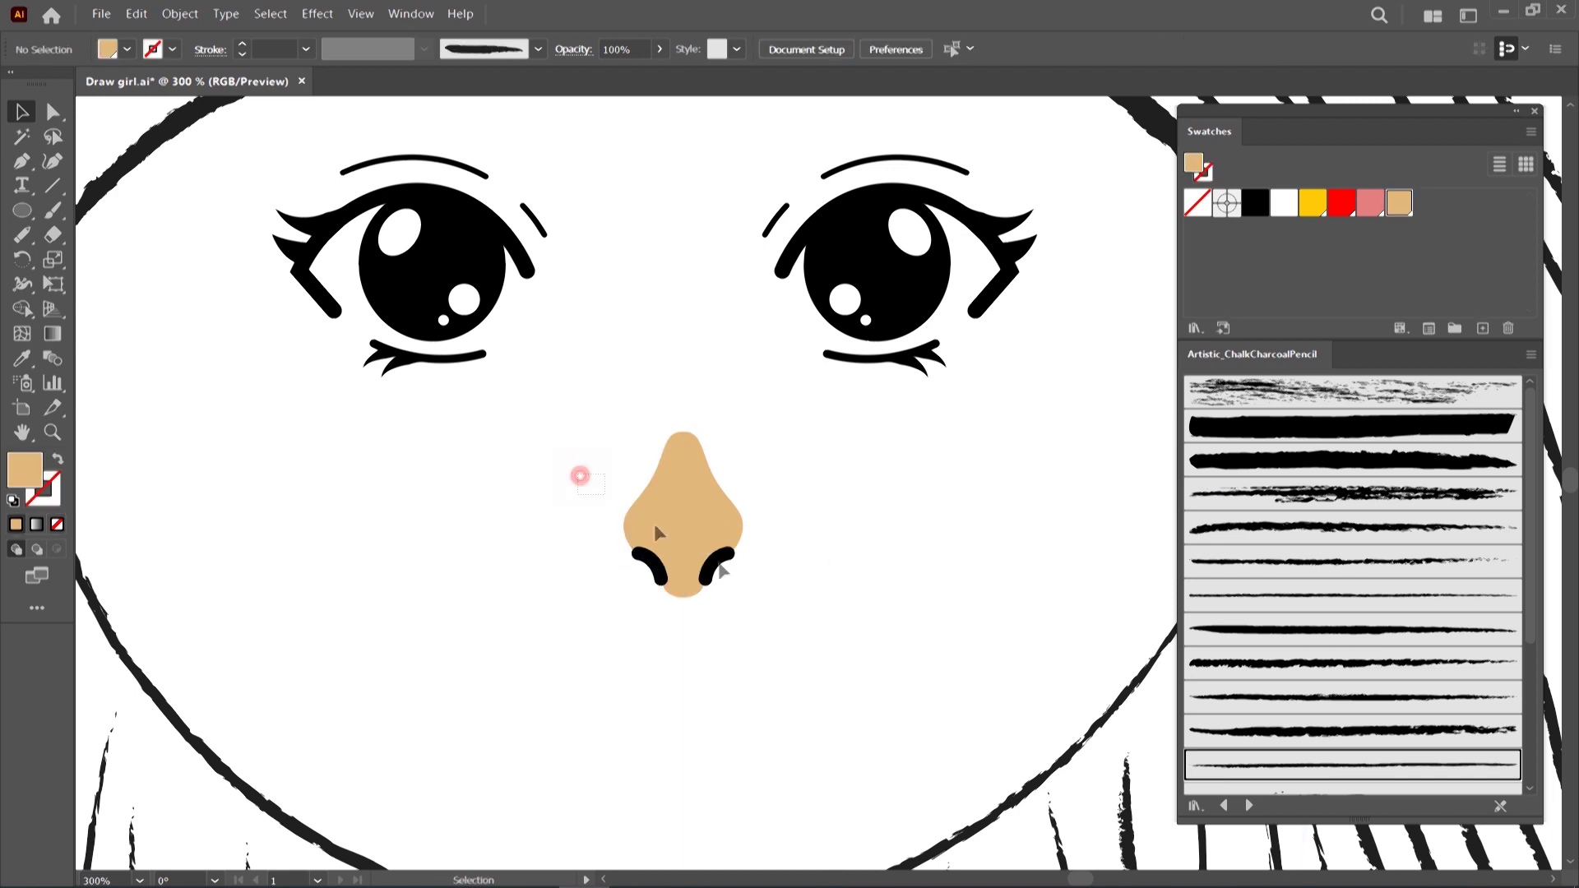
{"action": "left_click_drag", "start_coordinate": [683, 597], "coordinate": [688, 578]}
{"action": "left_click_drag", "start_coordinate": [695, 507], "coordinate": [698, 515]}
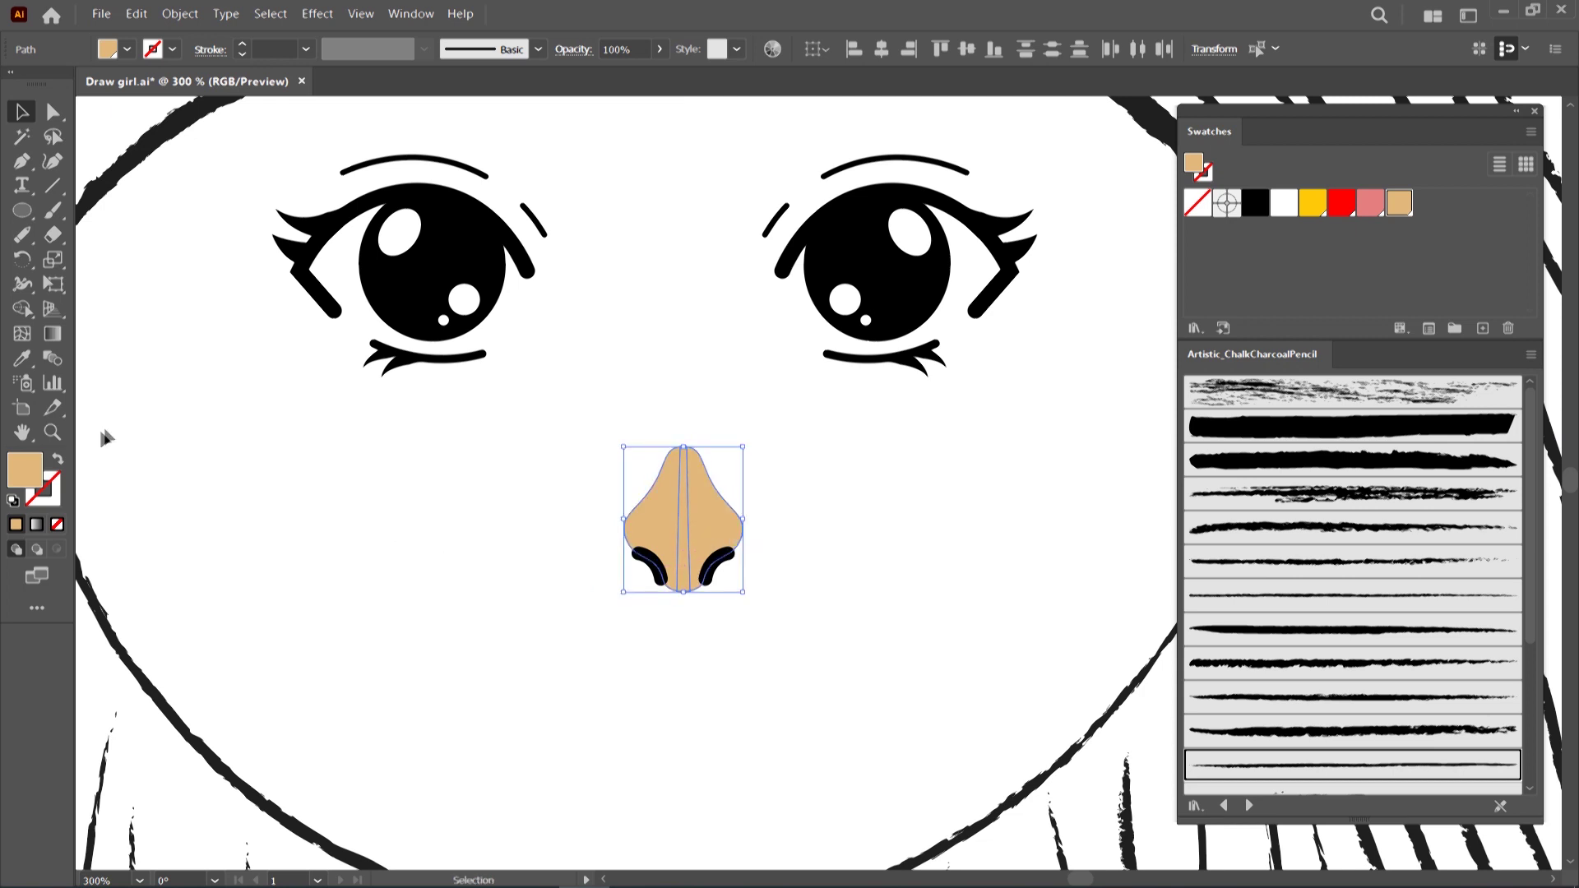
{"action": "left_click", "coordinate": [20, 315]}
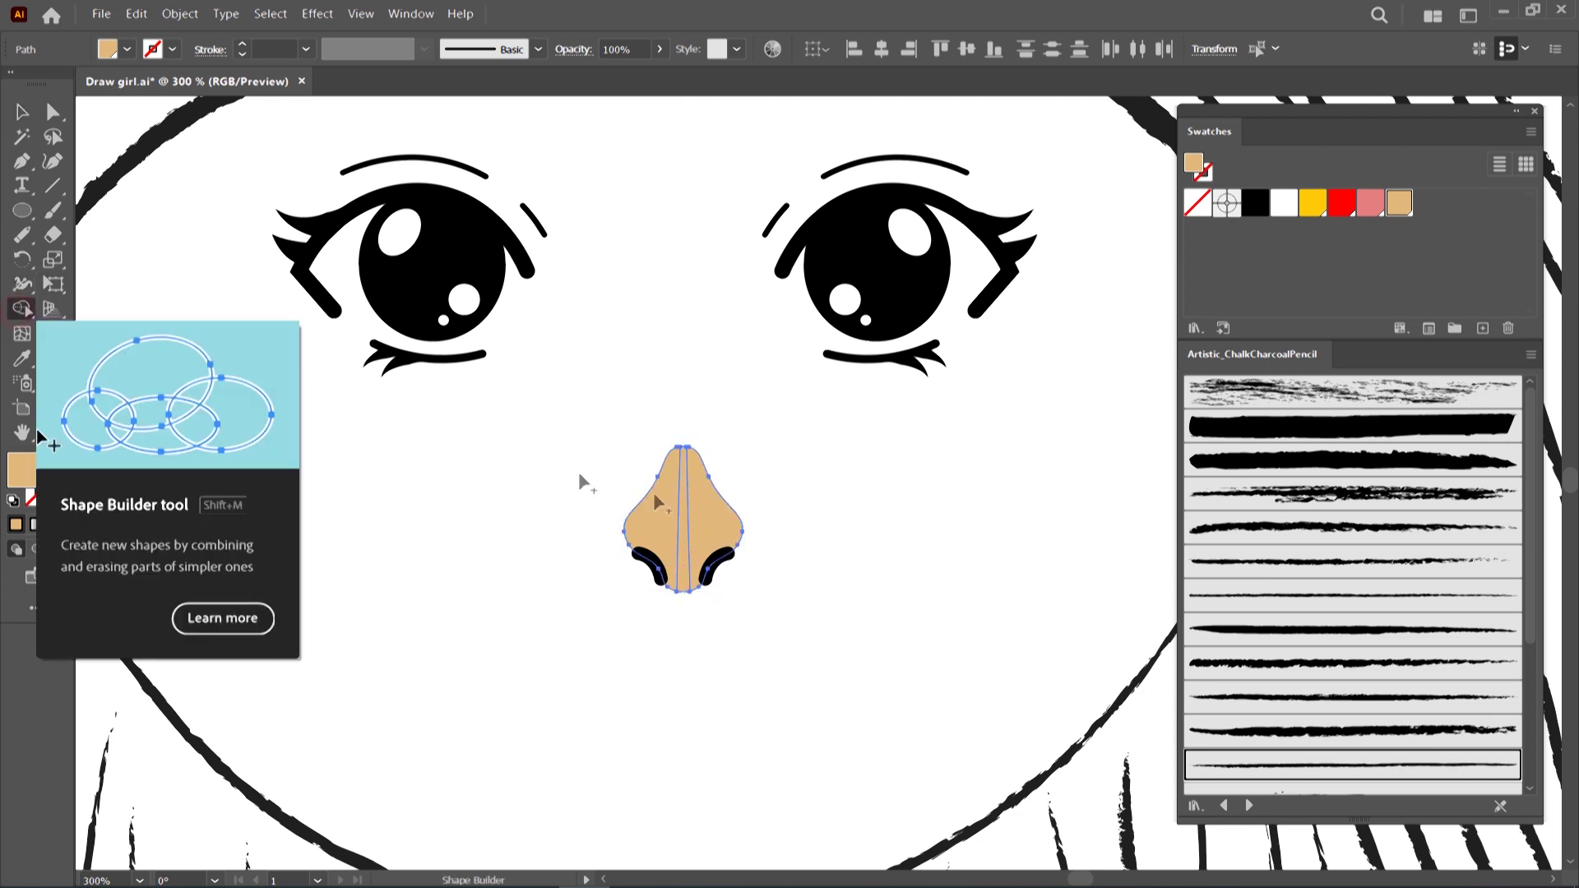
Merge the two nose halves with Shape Builder and move the nose slightly left and down
{"action": "left_click_drag", "start_coordinate": [659, 529], "coordinate": [687, 523]}
{"action": "left_click", "coordinate": [16, 112]}
{"action": "left_click", "coordinate": [500, 525]}
{"action": "left_click", "coordinate": [713, 535]}
{"action": "key", "text": "a"}
{"action": "left_click", "coordinate": [715, 542]}
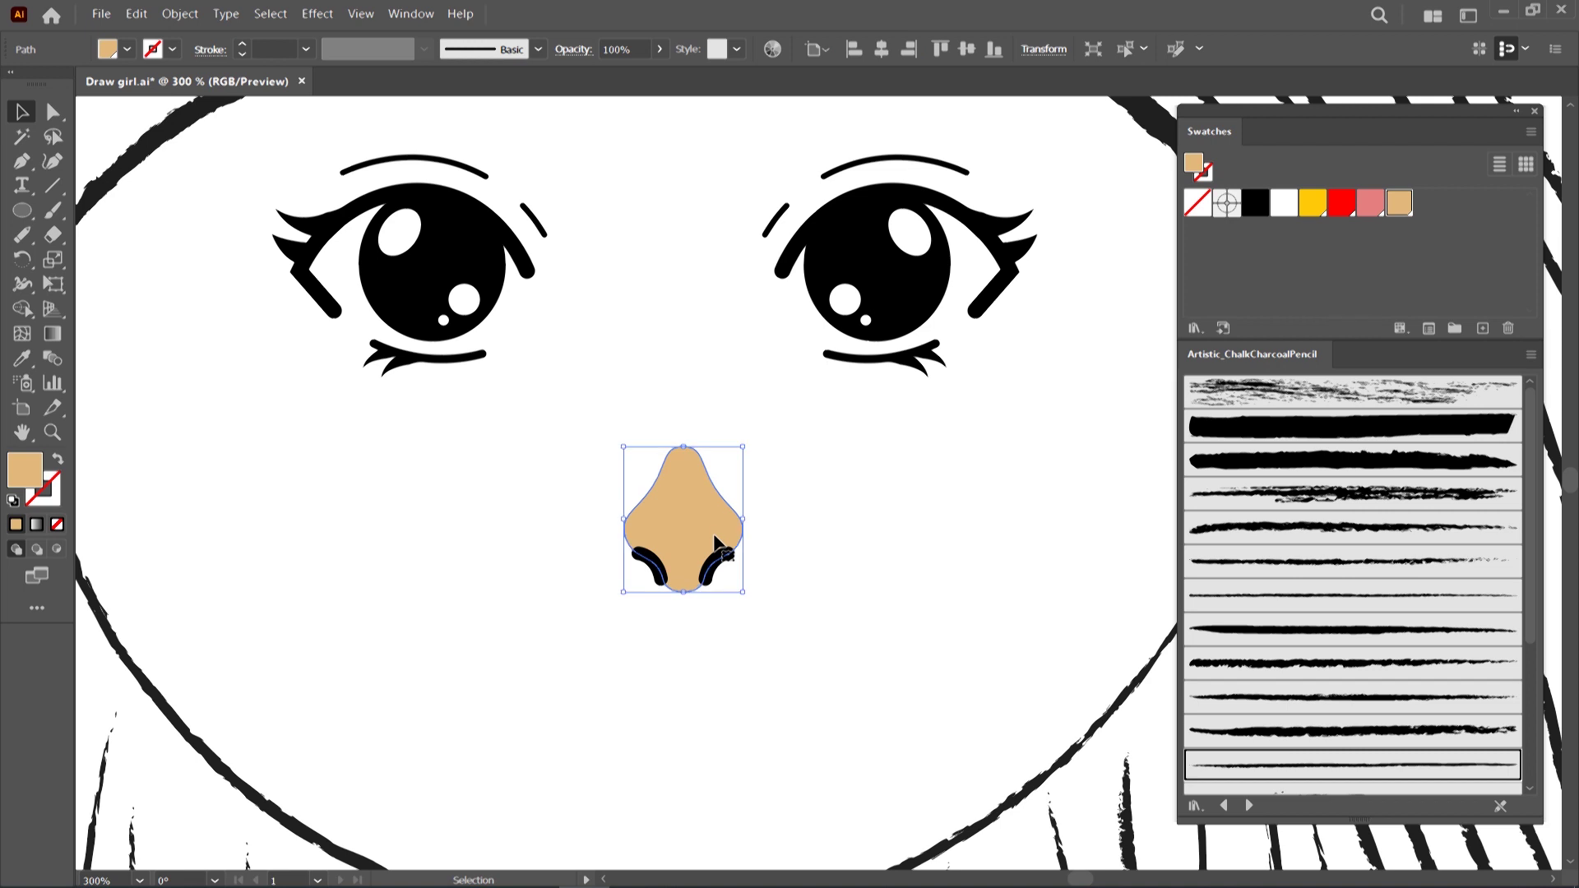
{"action": "left_click_drag", "start_coordinate": [644, 594], "coordinate": [643, 543]}
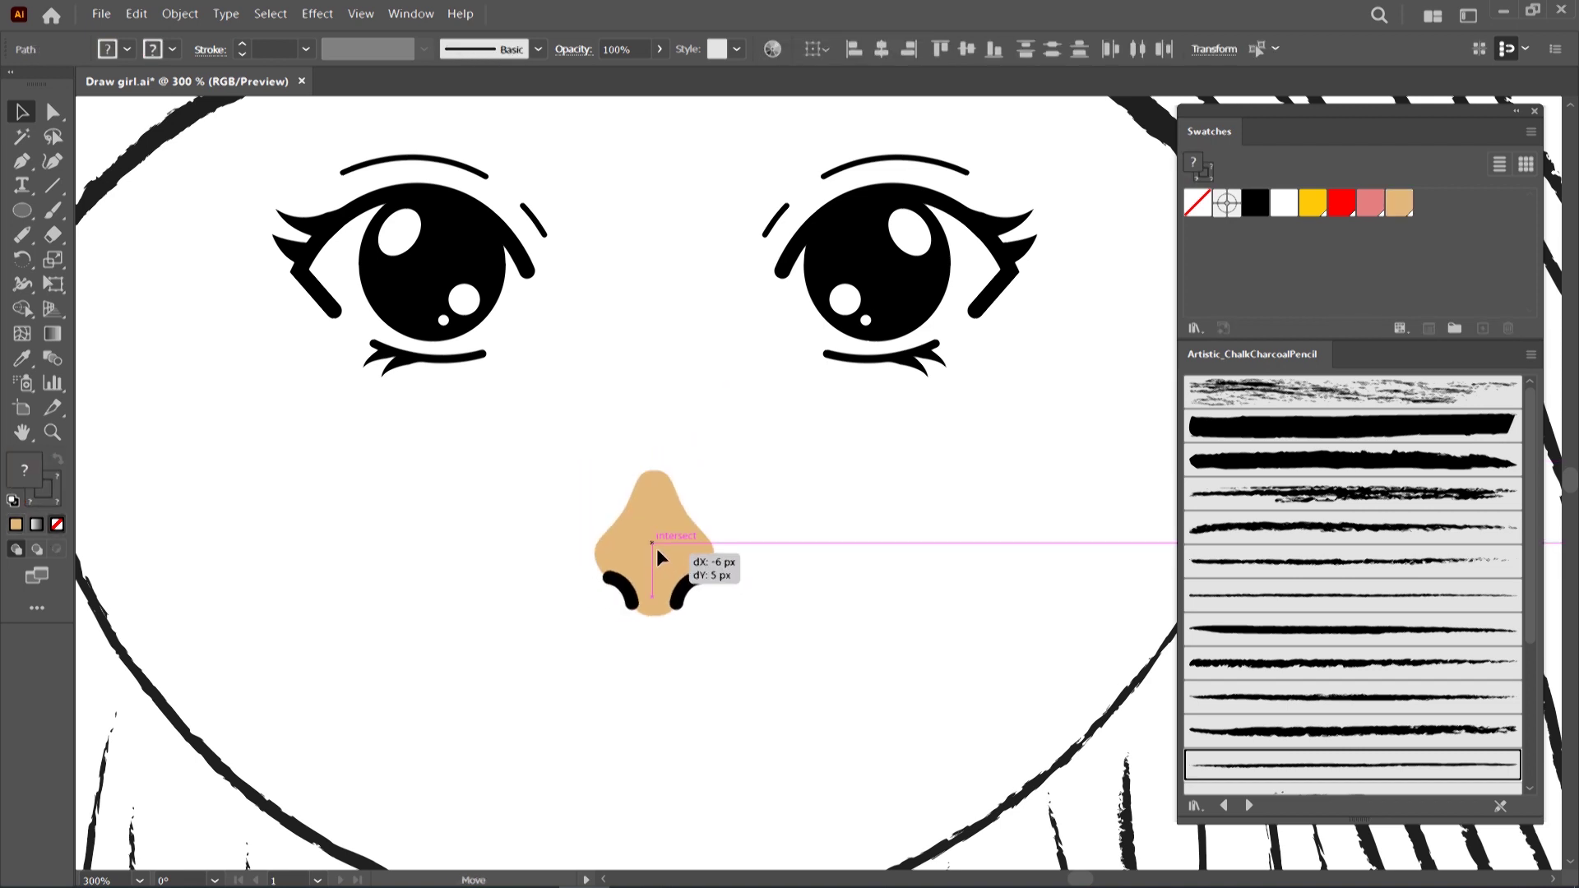
{"action": "left_click_drag", "start_coordinate": [644, 540], "coordinate": [656, 547]}
Lower the nose's opacity to 44%
{"action": "left_click", "coordinate": [794, 505]}
{"action": "left_click", "coordinate": [673, 532]}
{"action": "left_click_drag", "start_coordinate": [662, 52], "coordinate": [610, 78]}
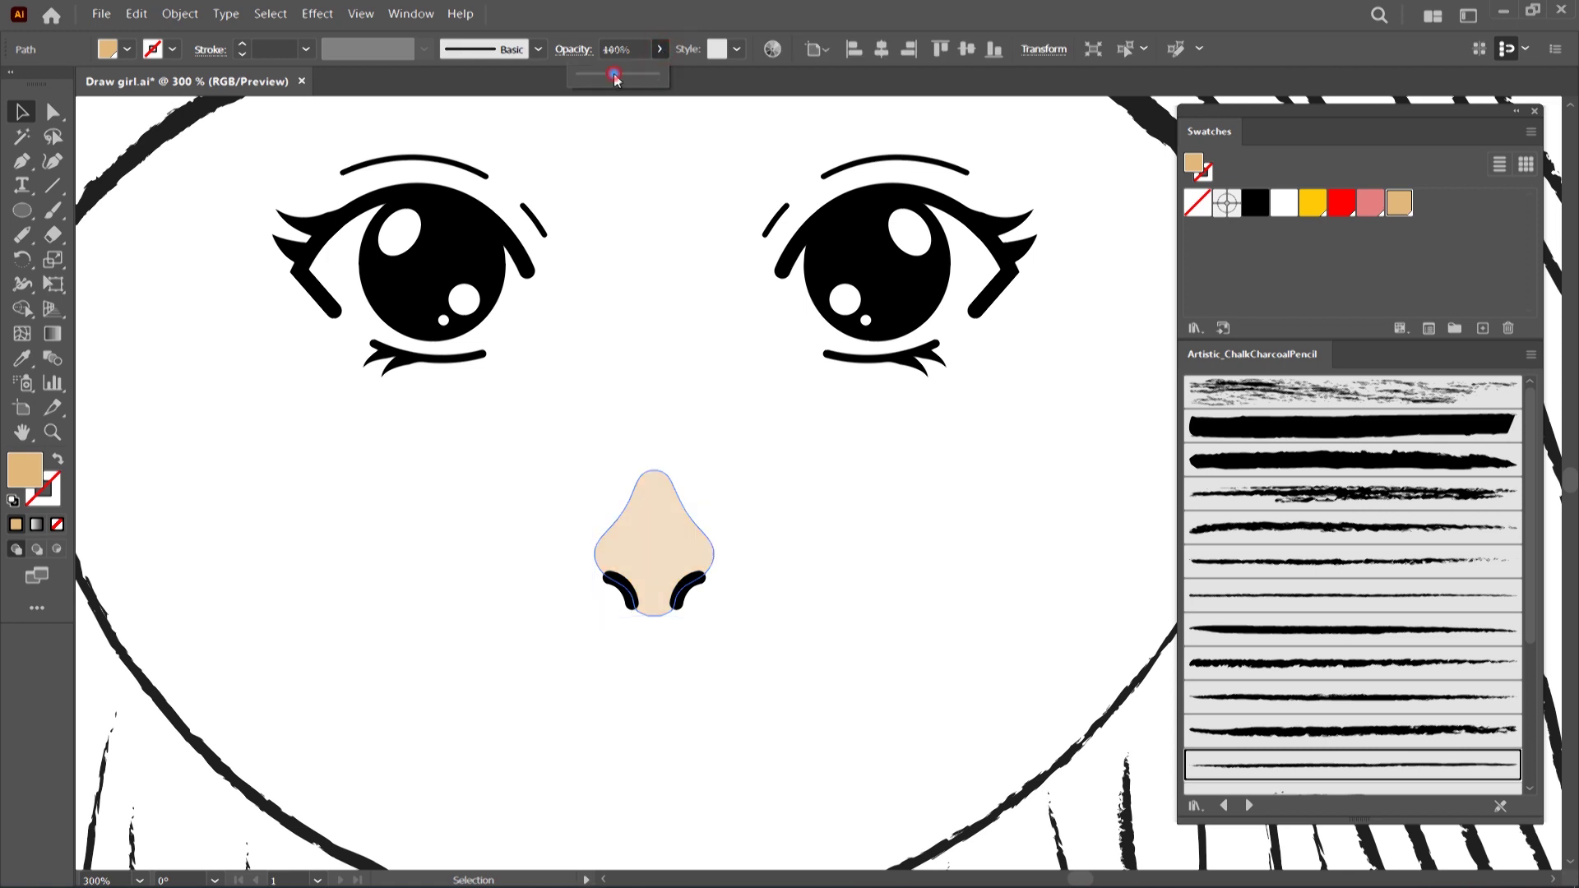
Shorten the nose from its top edge and zoom out to see the face
{"action": "left_click", "coordinate": [658, 329]}
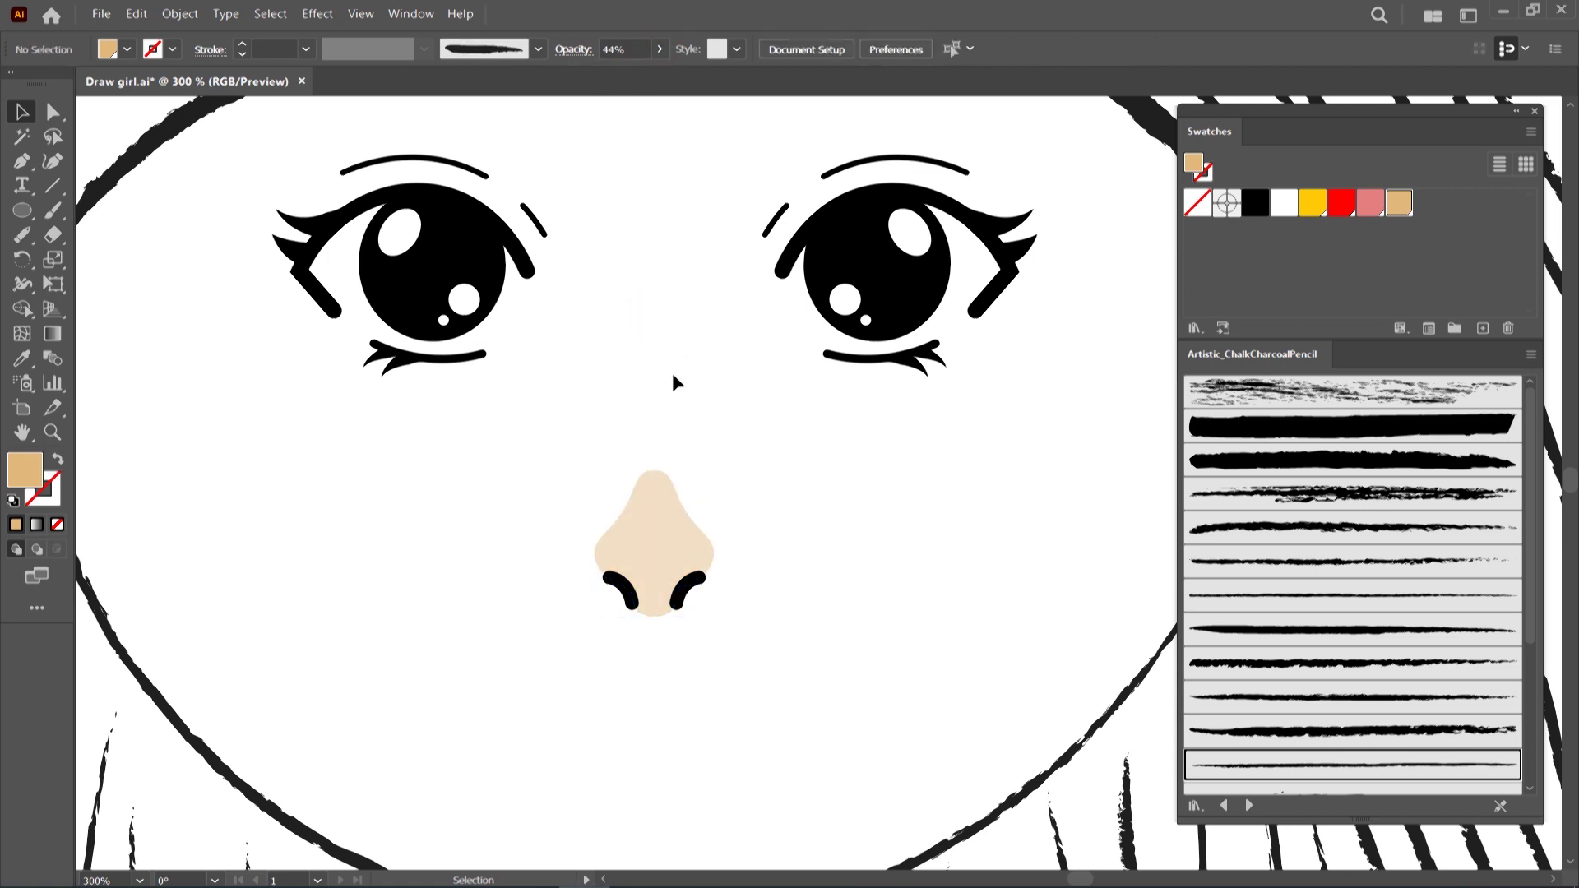
{"action": "left_click", "coordinate": [658, 481]}
{"action": "left_click_drag", "start_coordinate": [655, 469], "coordinate": [655, 488]}
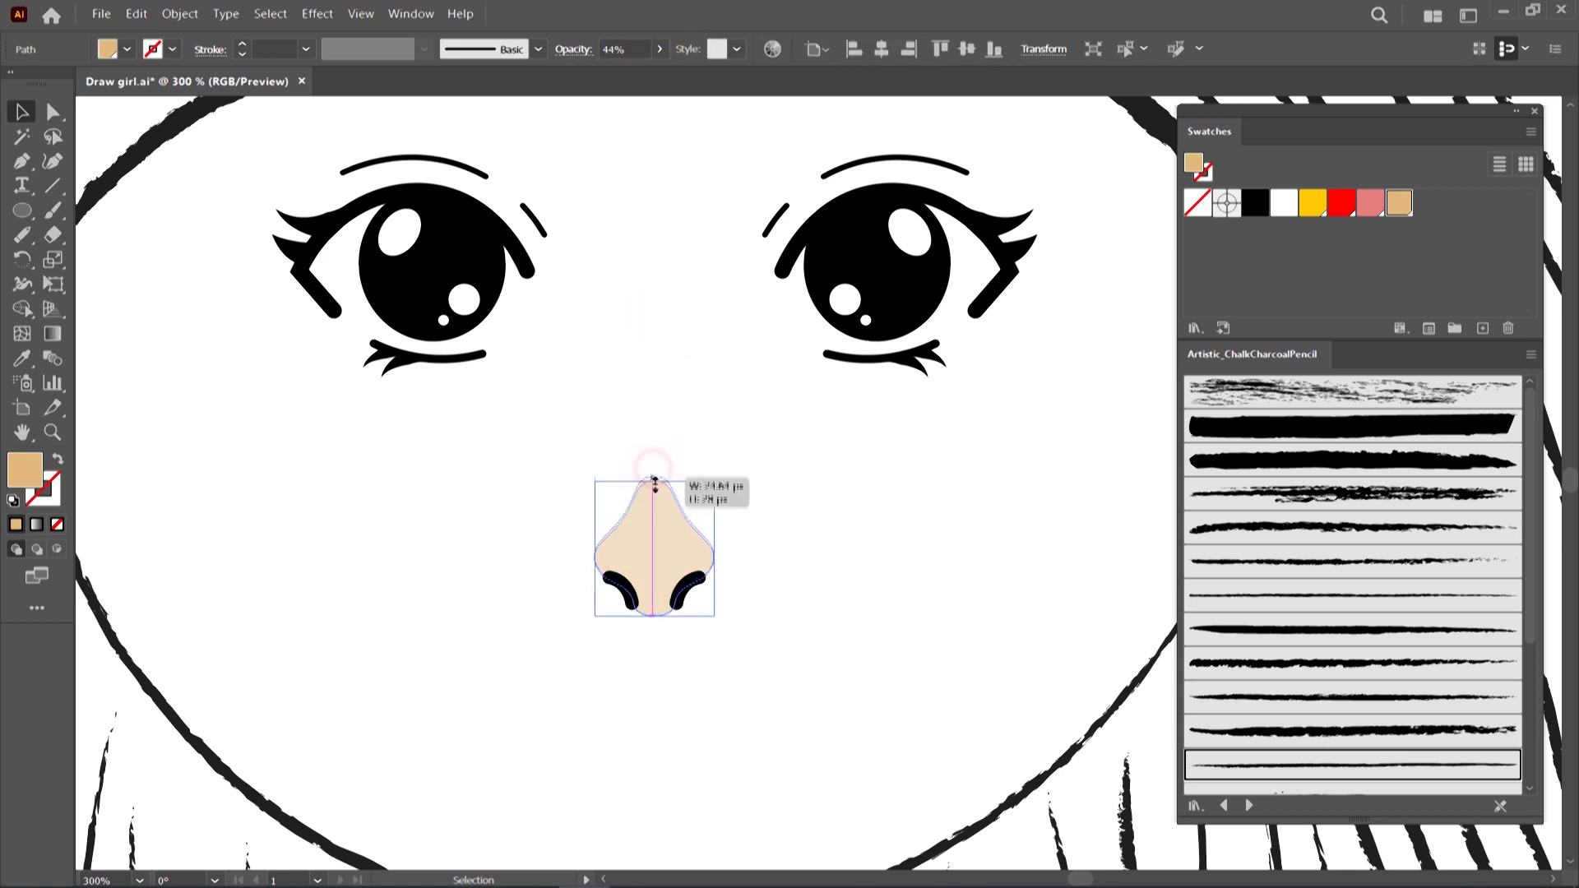
{"action": "left_click", "coordinate": [528, 486]}
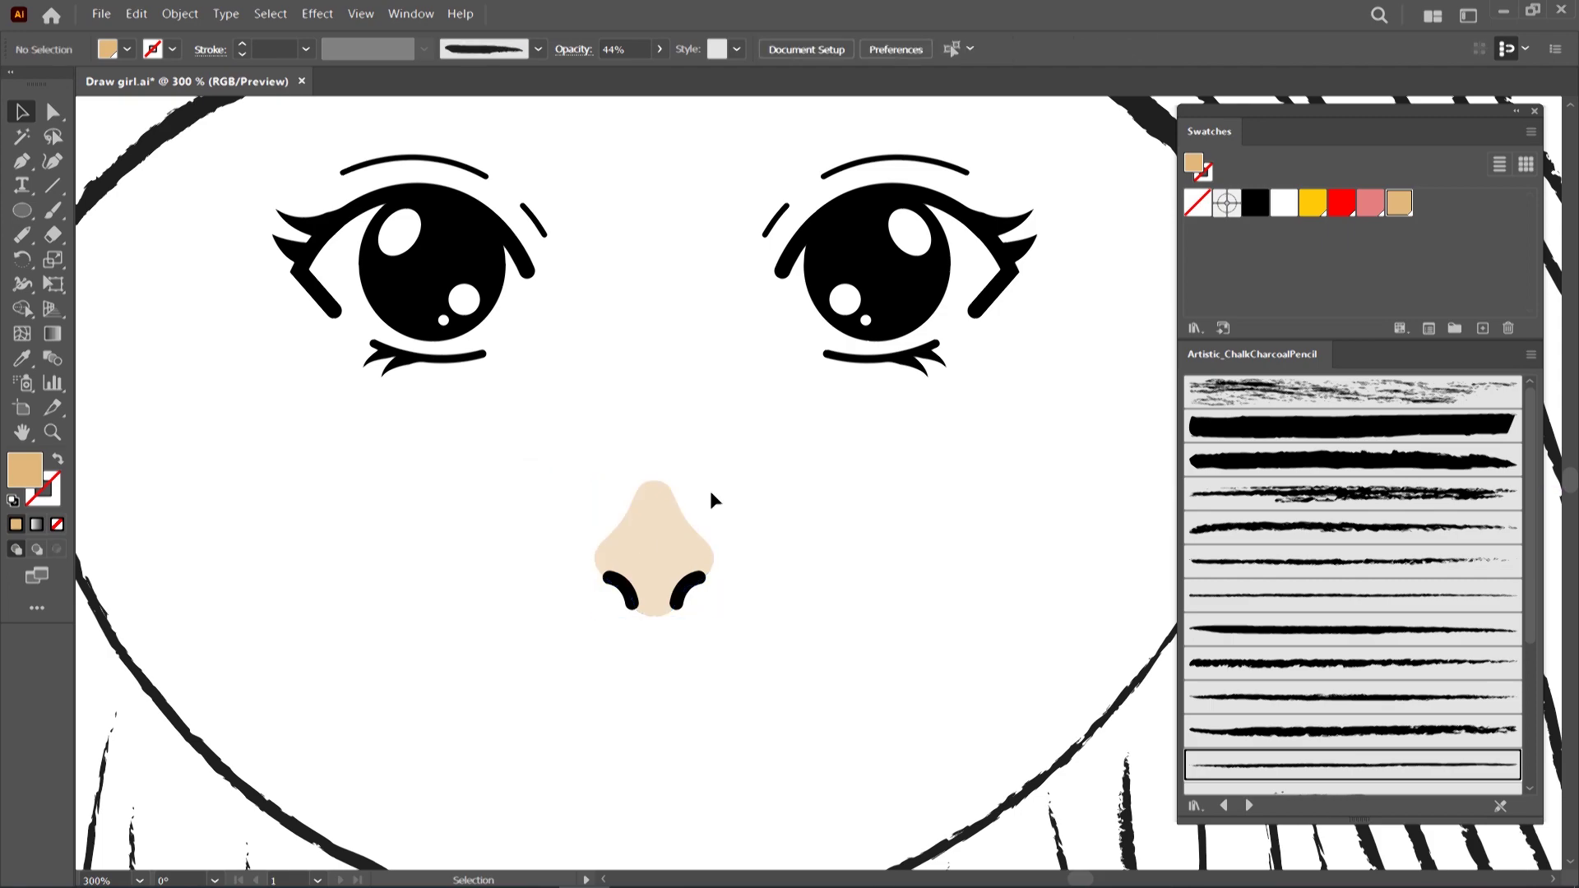
{"action": "key", "text": "ctrl+1"}
{"action": "scroll", "coordinate": [765, 424], "scroll_direction": "down", "scroll_amount": 2}
Draw a small heart outline below the nose with the Pen and Curvature tools
{"action": "scroll", "coordinate": [769, 419], "scroll_direction": "down", "scroll_amount": 2}
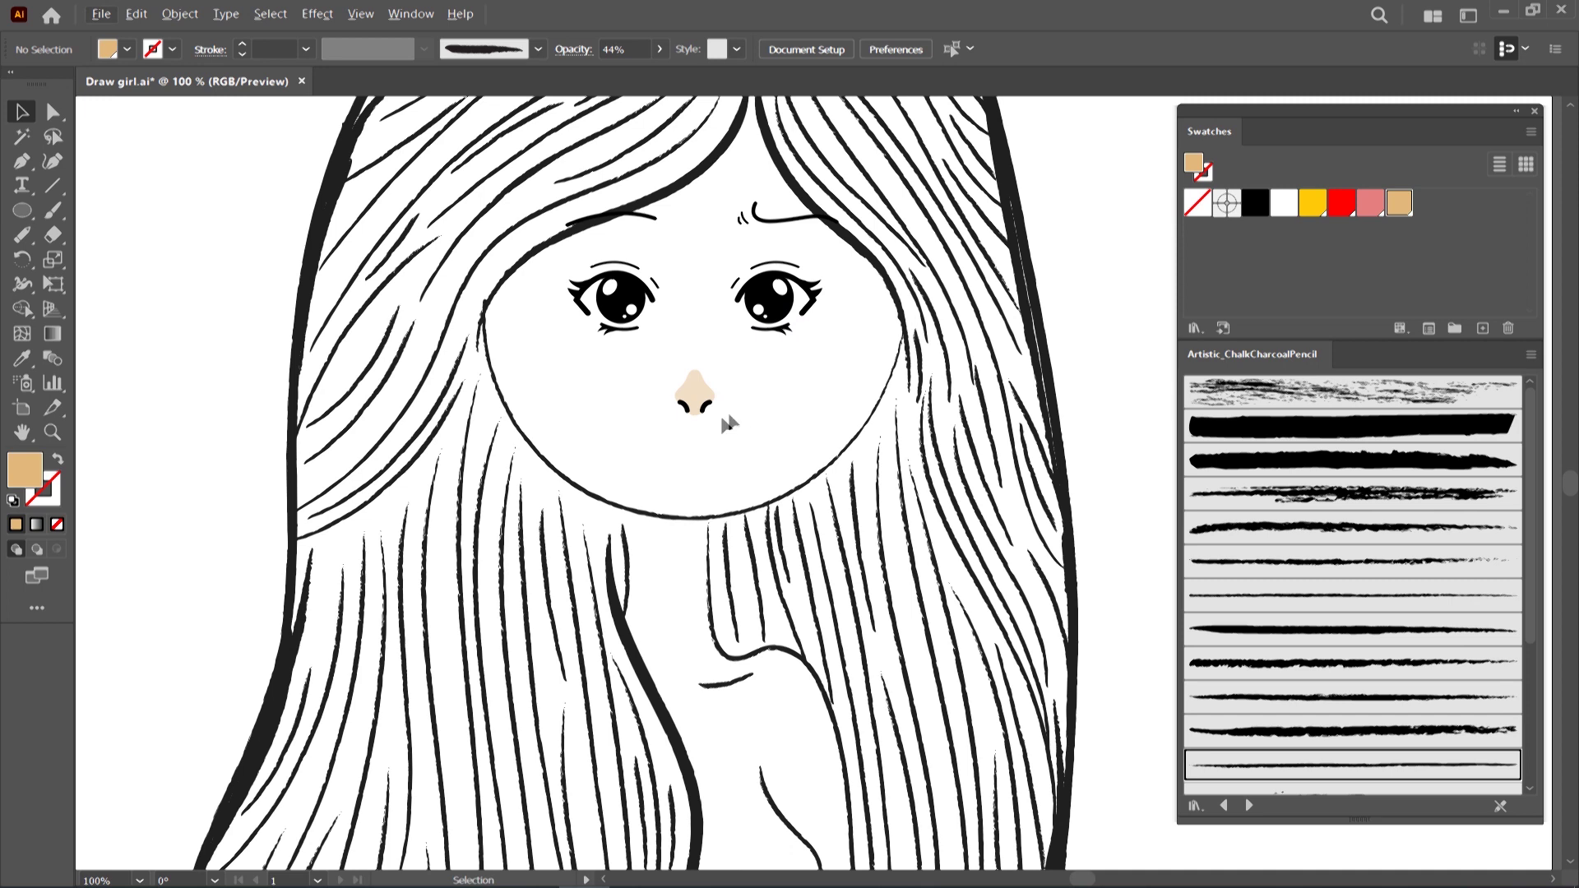
{"action": "left_click", "coordinate": [21, 161]}
{"action": "scroll", "coordinate": [686, 440], "scroll_direction": "up", "scroll_amount": 2}
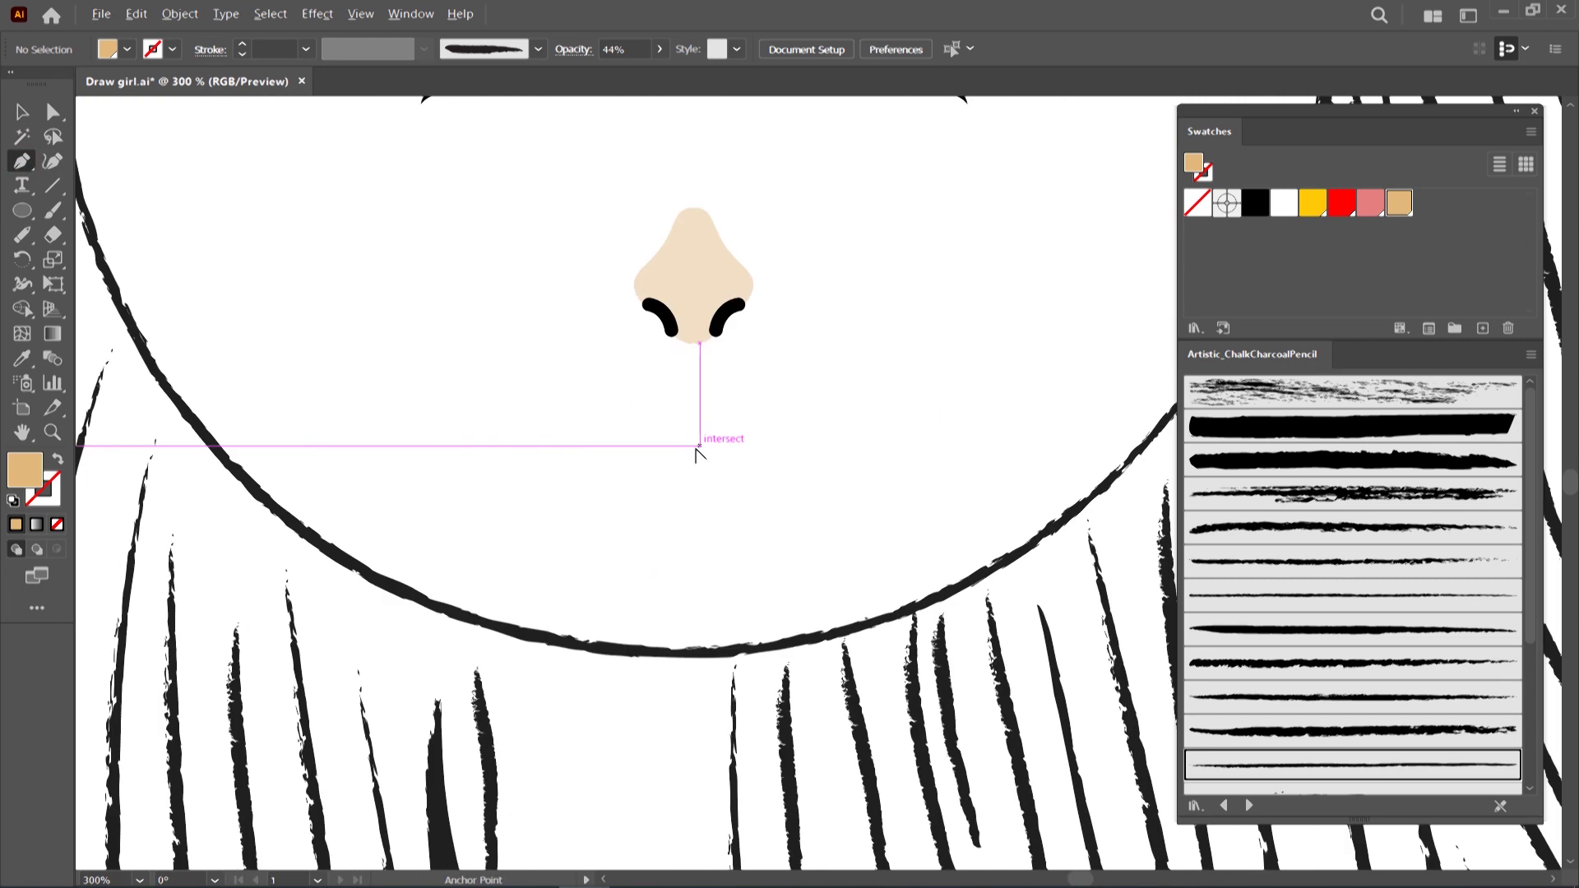
{"action": "scroll", "coordinate": [694, 460], "scroll_direction": "up", "scroll_amount": 2}
{"action": "scroll", "coordinate": [696, 473], "scroll_direction": "up", "scroll_amount": 2}
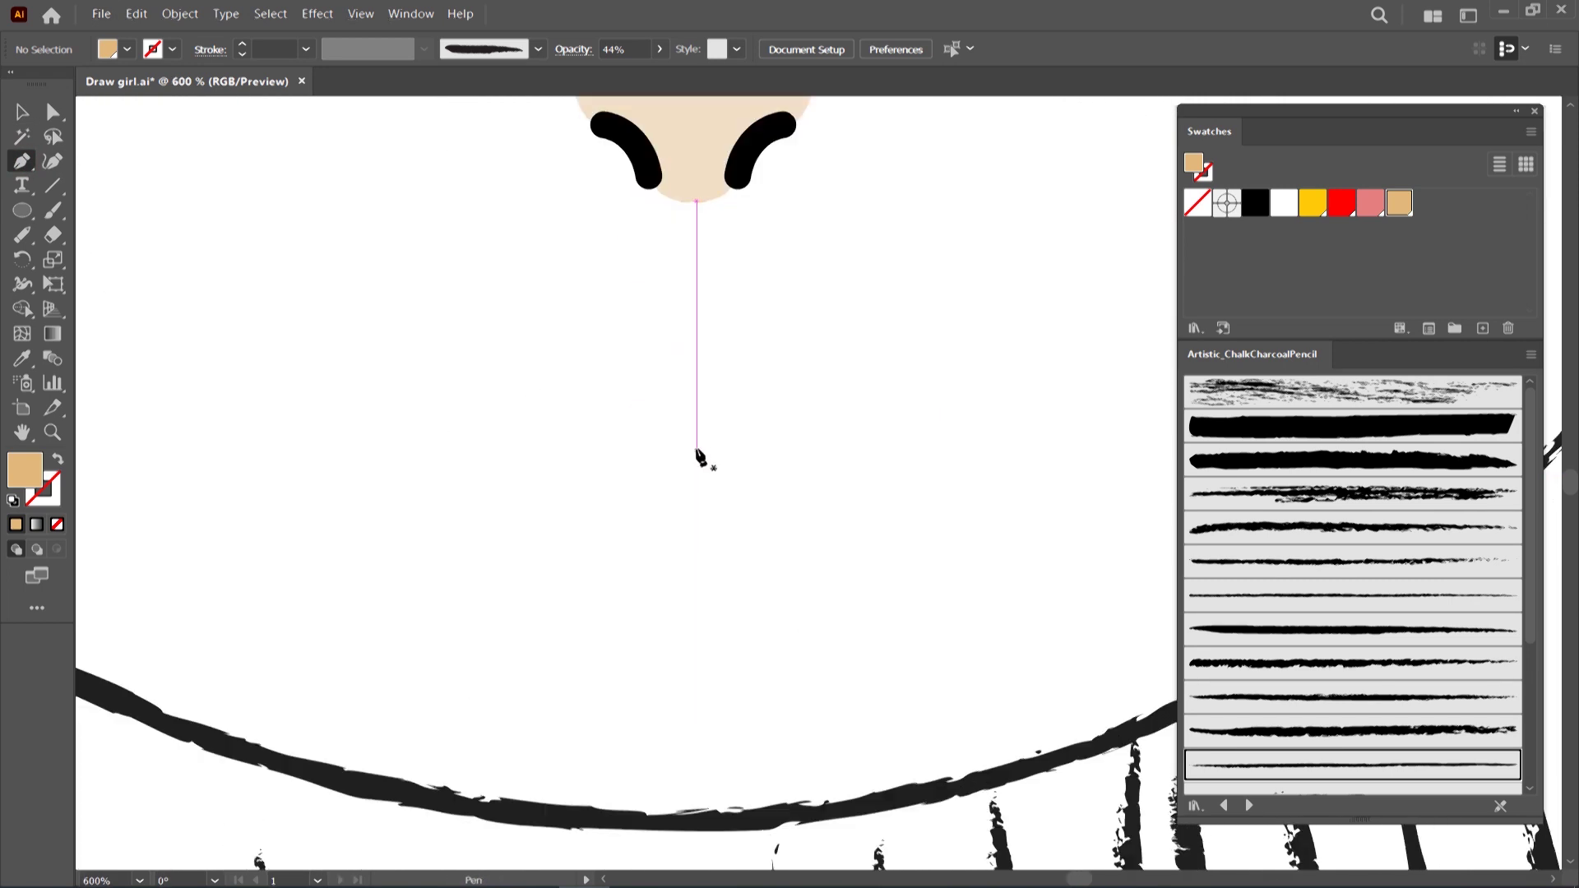
{"action": "left_click", "coordinate": [689, 449]}
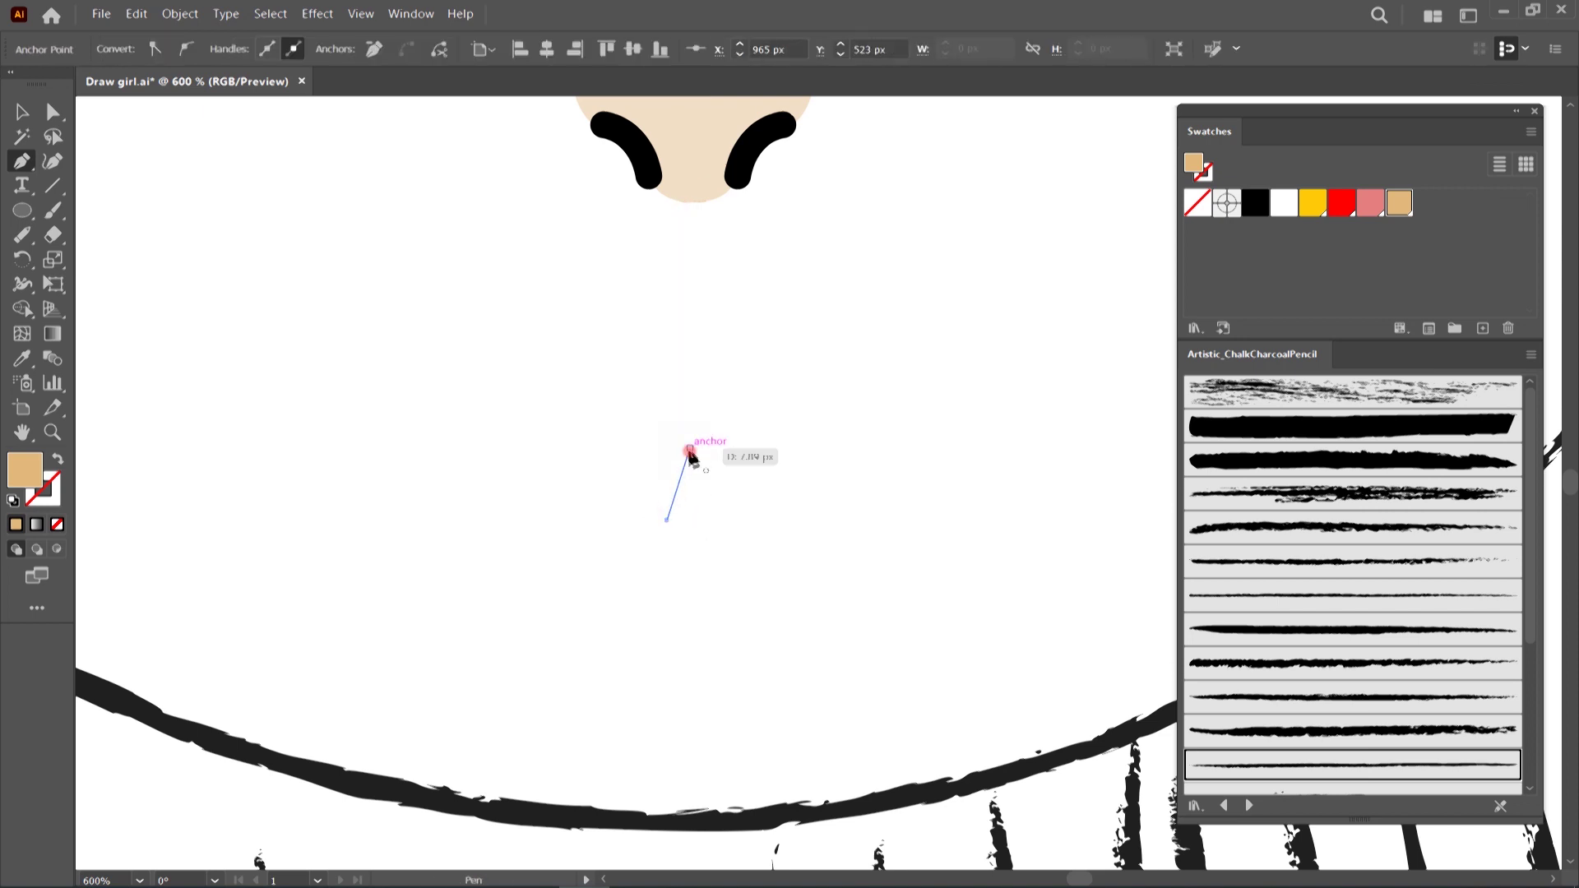
{"action": "left_click", "coordinate": [51, 165]}
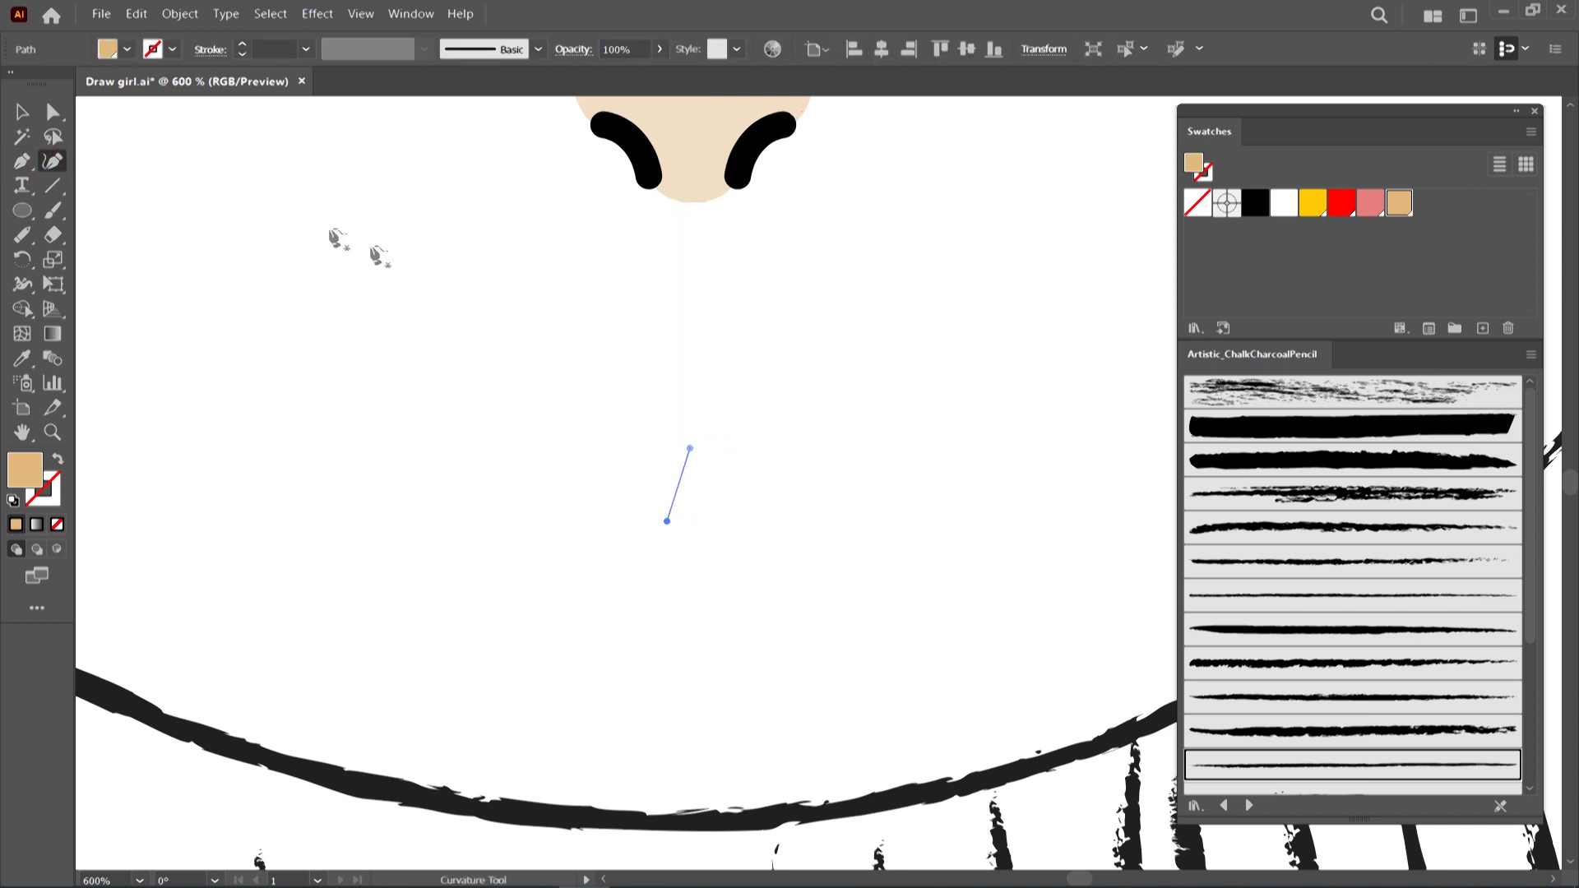
{"action": "left_click", "coordinate": [648, 435]}
{"action": "left_click_drag", "start_coordinate": [679, 475], "coordinate": [725, 444]}
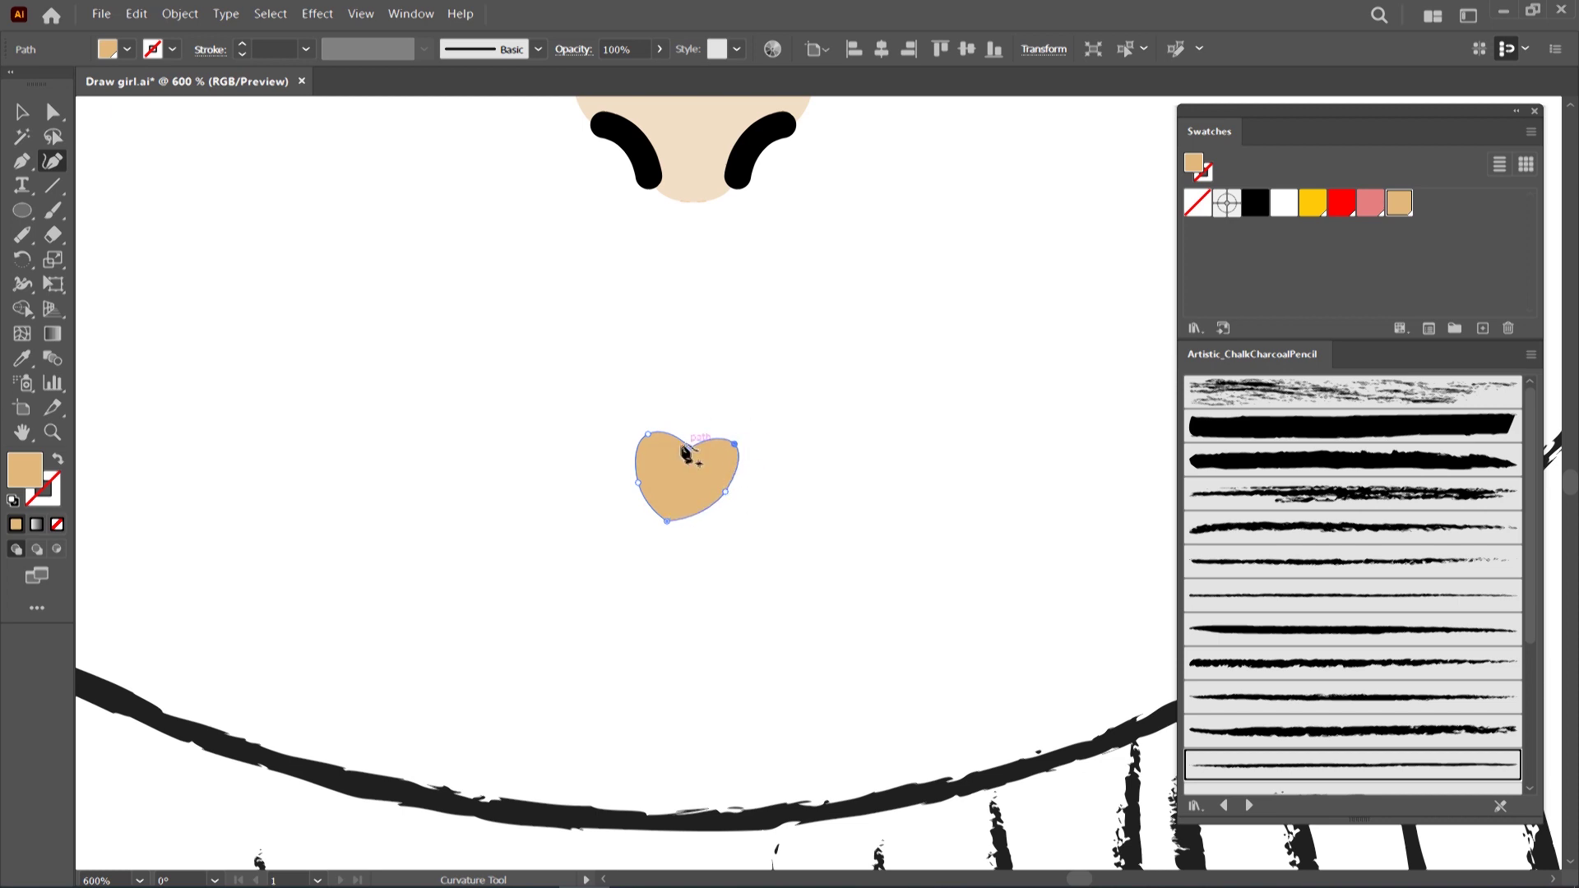
{"action": "left_click", "coordinate": [666, 530]}
{"action": "left_click_drag", "start_coordinate": [726, 493], "coordinate": [734, 501]}
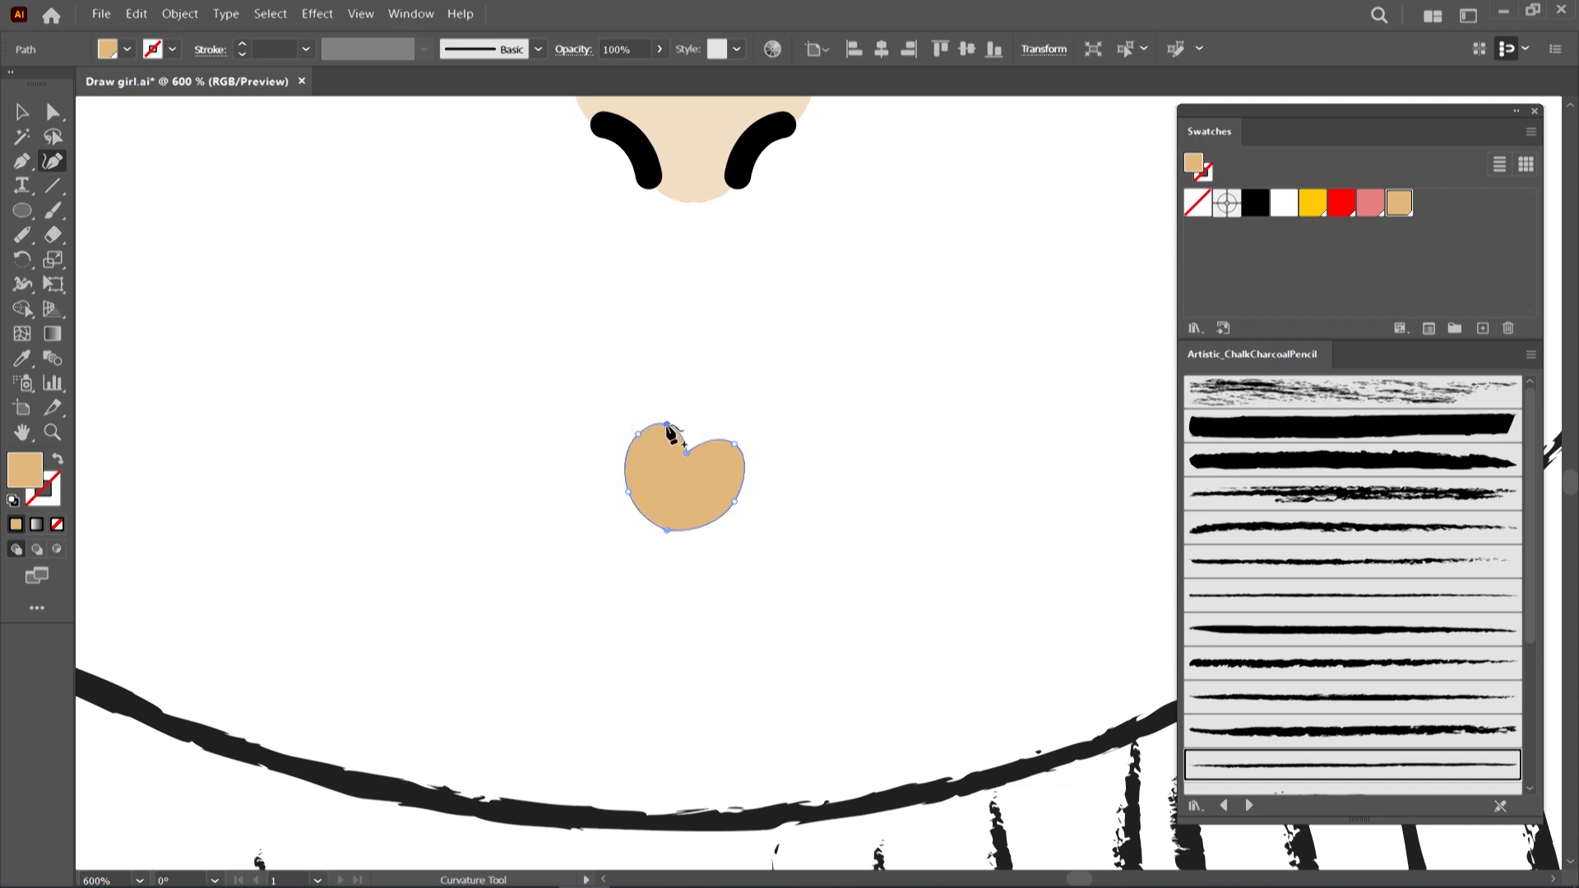
{"action": "left_click_drag", "start_coordinate": [746, 462], "coordinate": [753, 463]}
Fill the heart with the pink swatch
{"action": "left_click", "coordinate": [22, 112]}
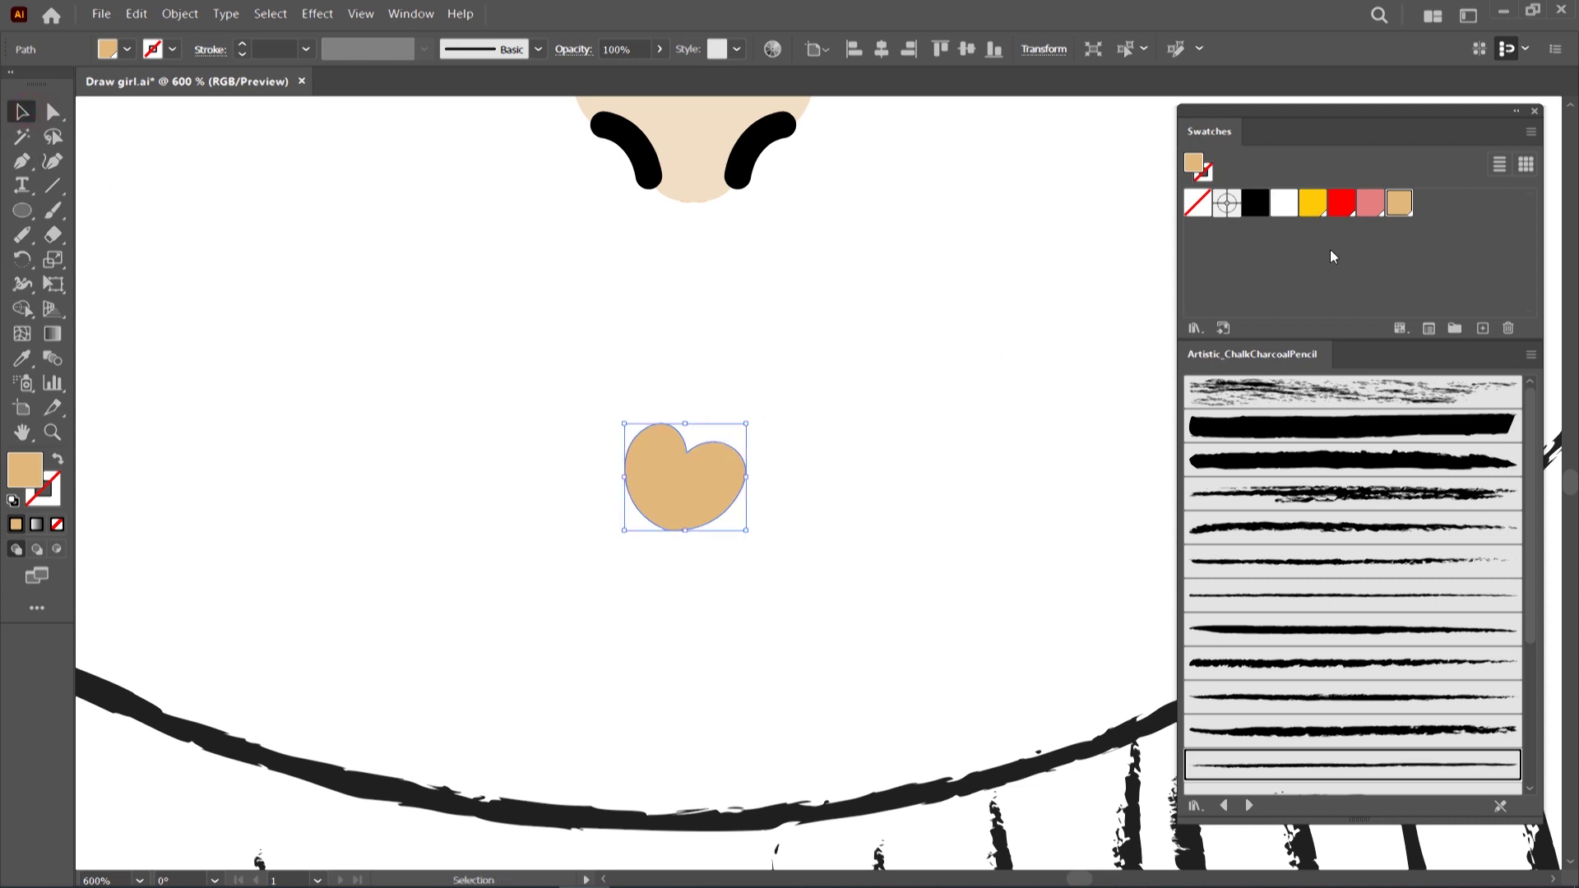
{"action": "left_click", "coordinate": [1366, 211]}
{"action": "scroll", "coordinate": [687, 457], "scroll_direction": "down", "scroll_amount": 5}
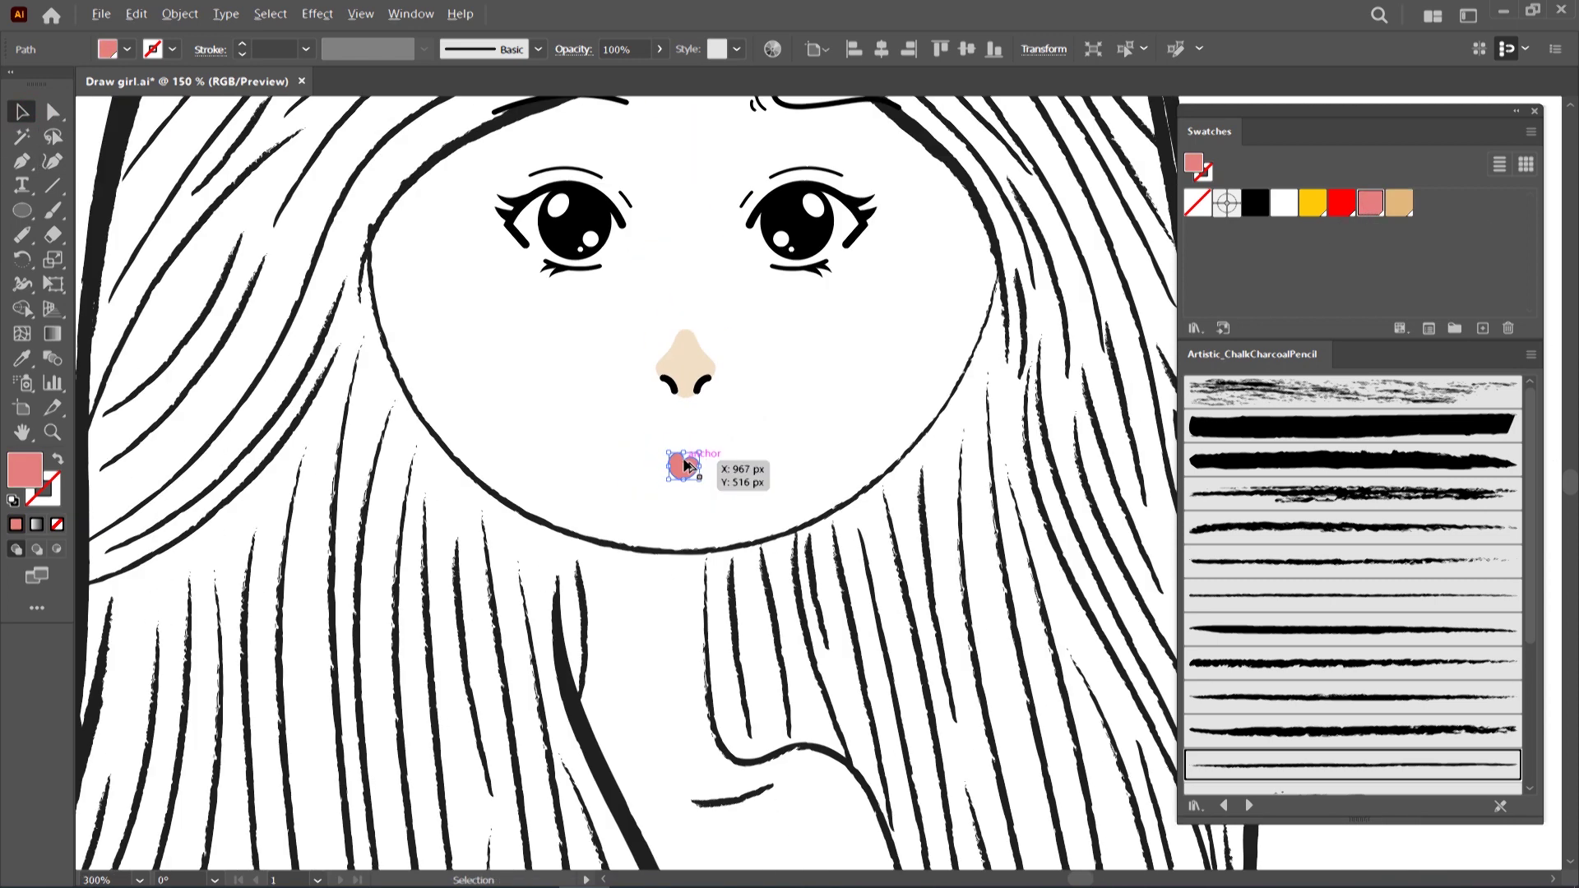
Recolour the heart red, tilt it slightly counter-clockwise and adjust its size
{"action": "left_click_drag", "start_coordinate": [687, 453], "coordinate": [685, 432]}
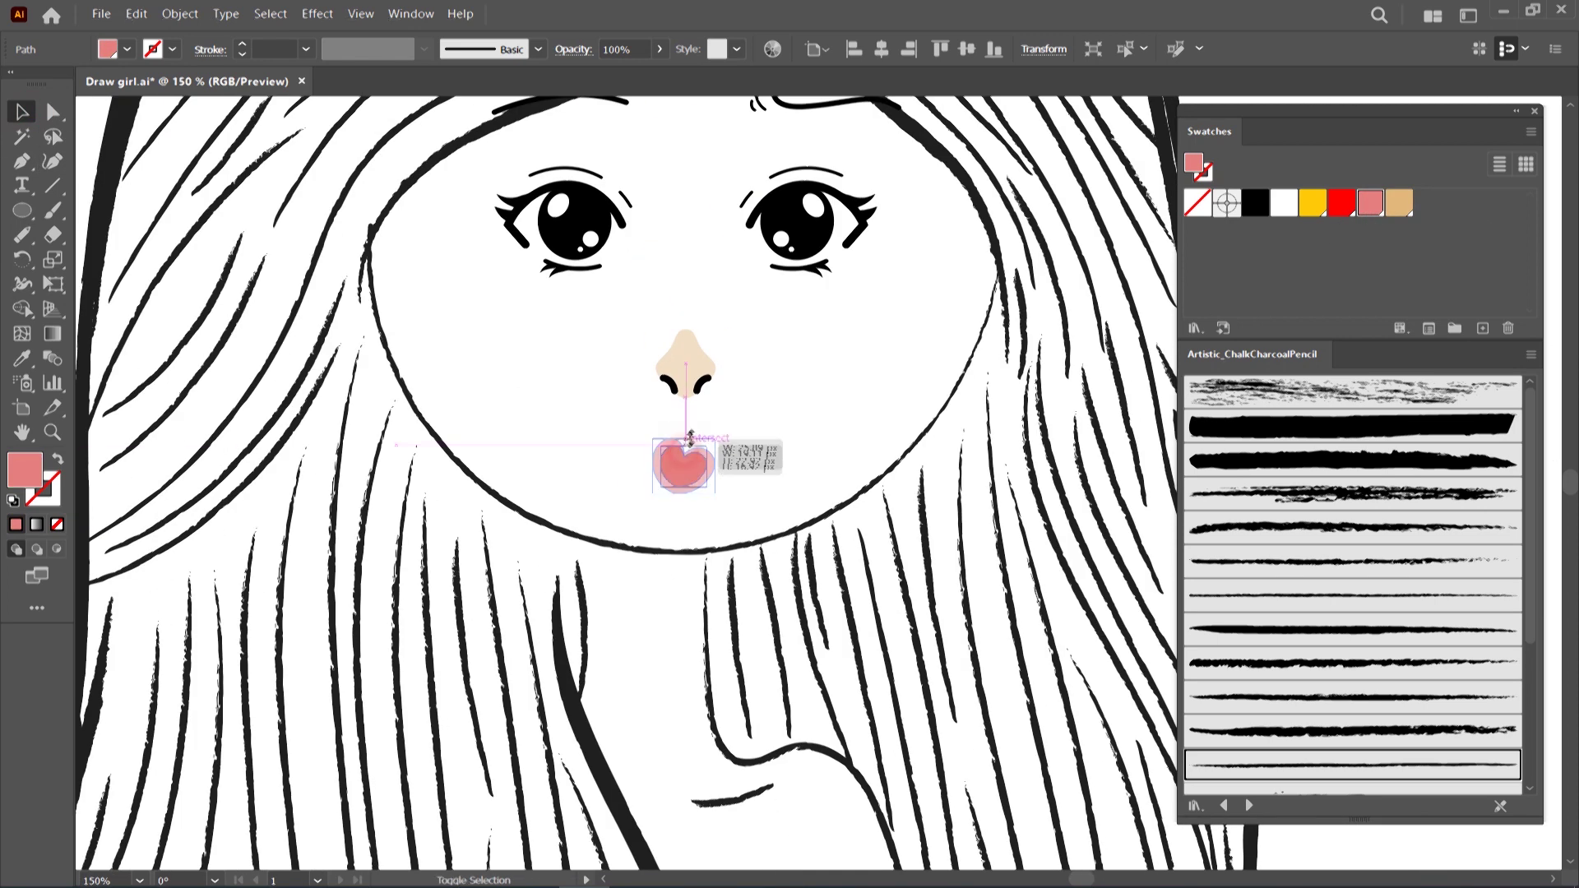
{"action": "left_click", "coordinate": [1336, 212]}
{"action": "left_click_drag", "start_coordinate": [731, 467], "coordinate": [724, 449]}
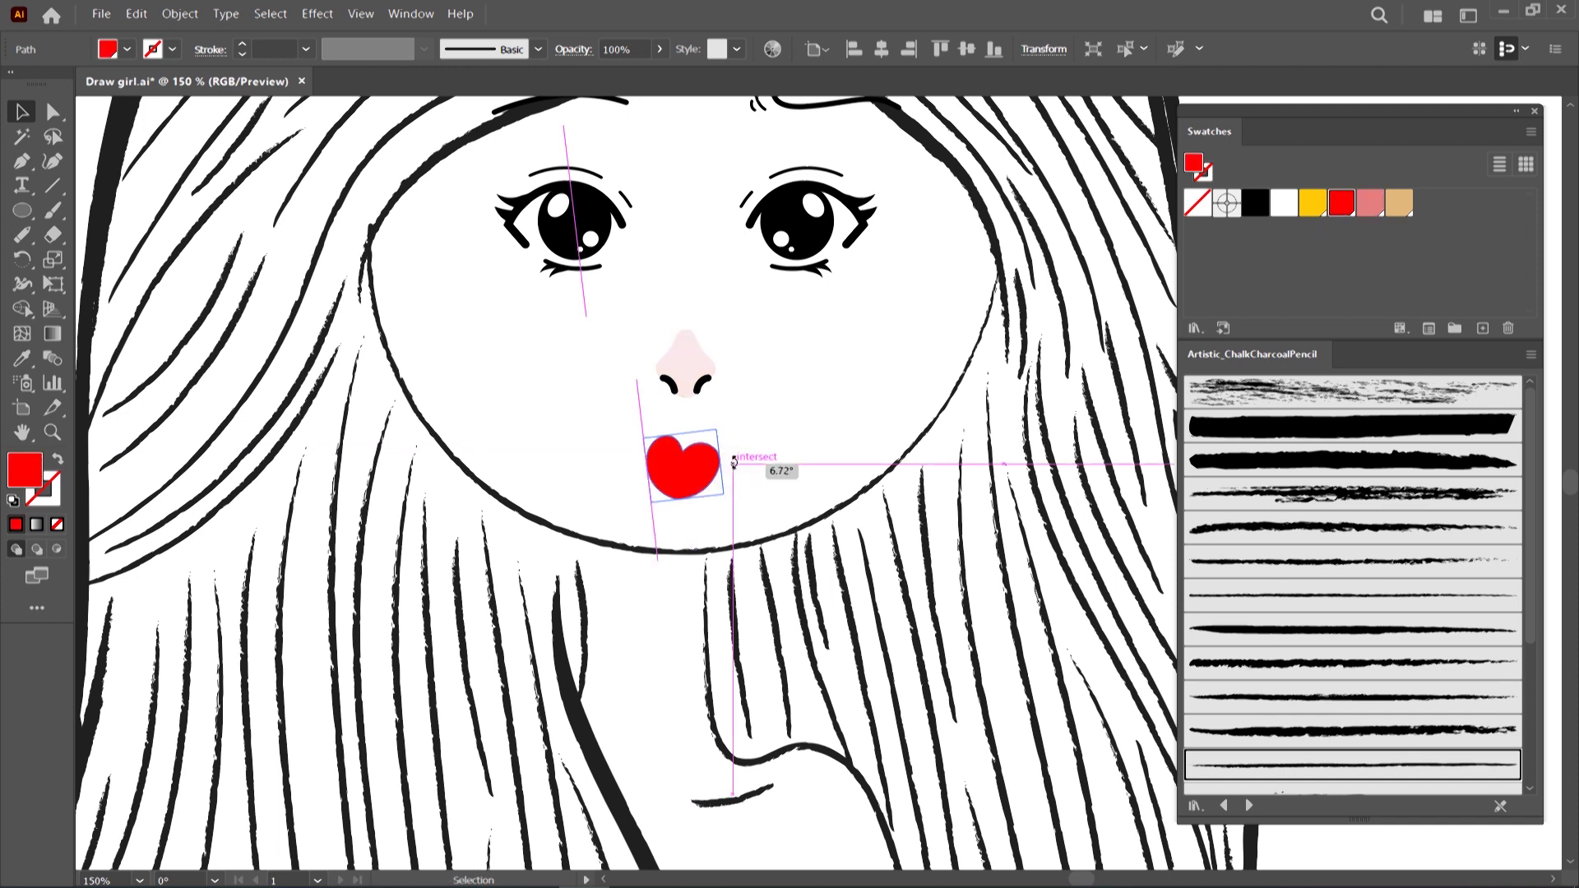
{"action": "scroll", "coordinate": [686, 467], "scroll_direction": "up", "scroll_amount": 3}
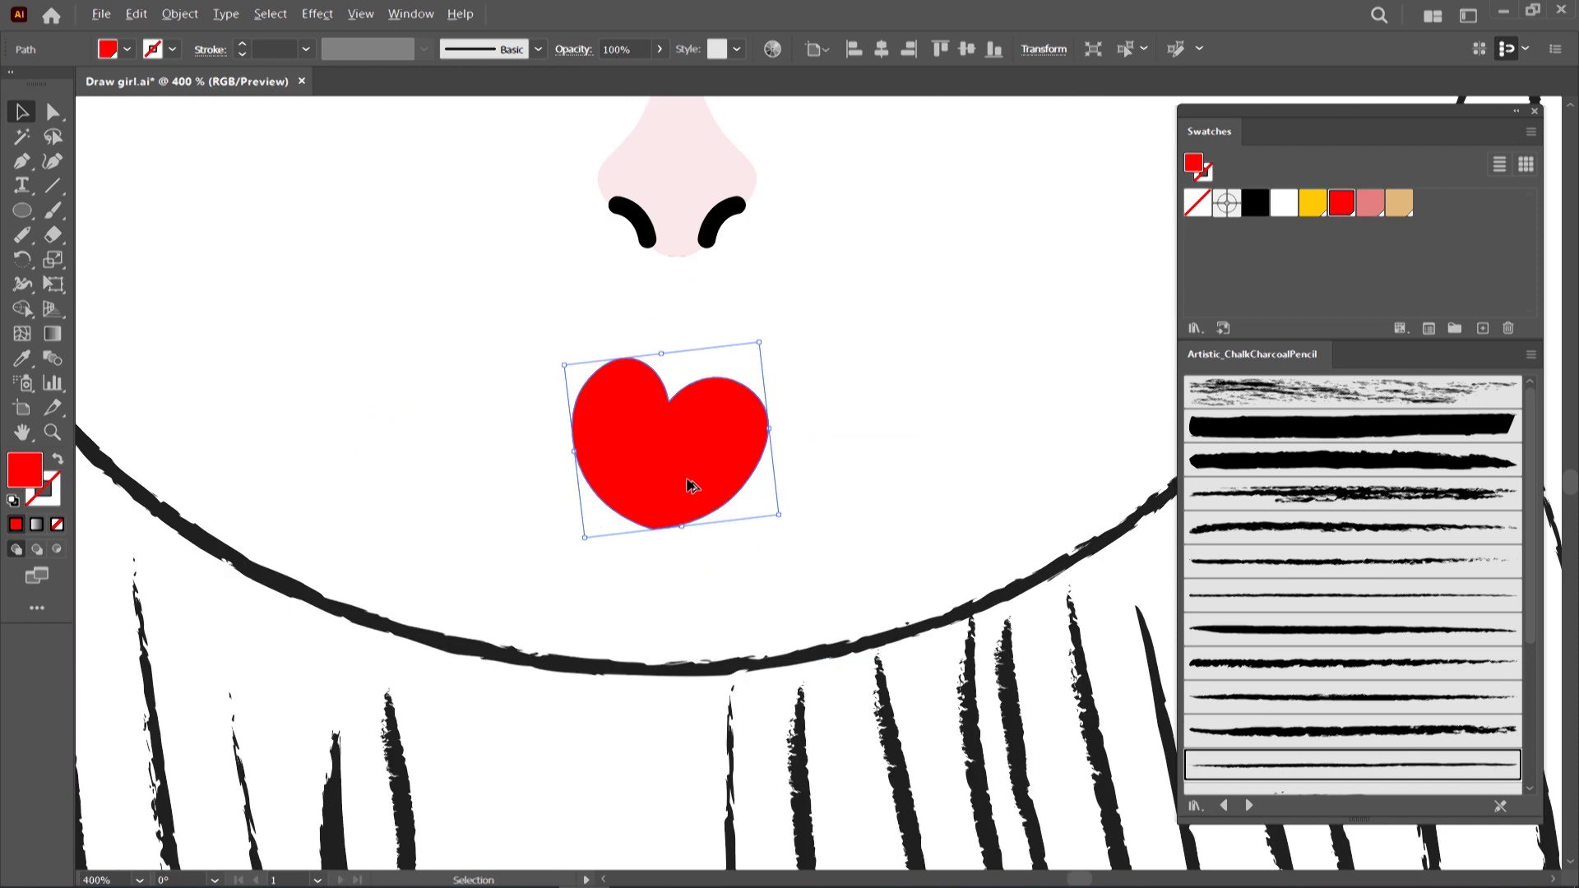
{"action": "left_click_drag", "start_coordinate": [763, 347], "coordinate": [753, 353]}
Round off one of the heart's corner points using Direct Selection's corner widget
{"action": "key", "text": "a"}
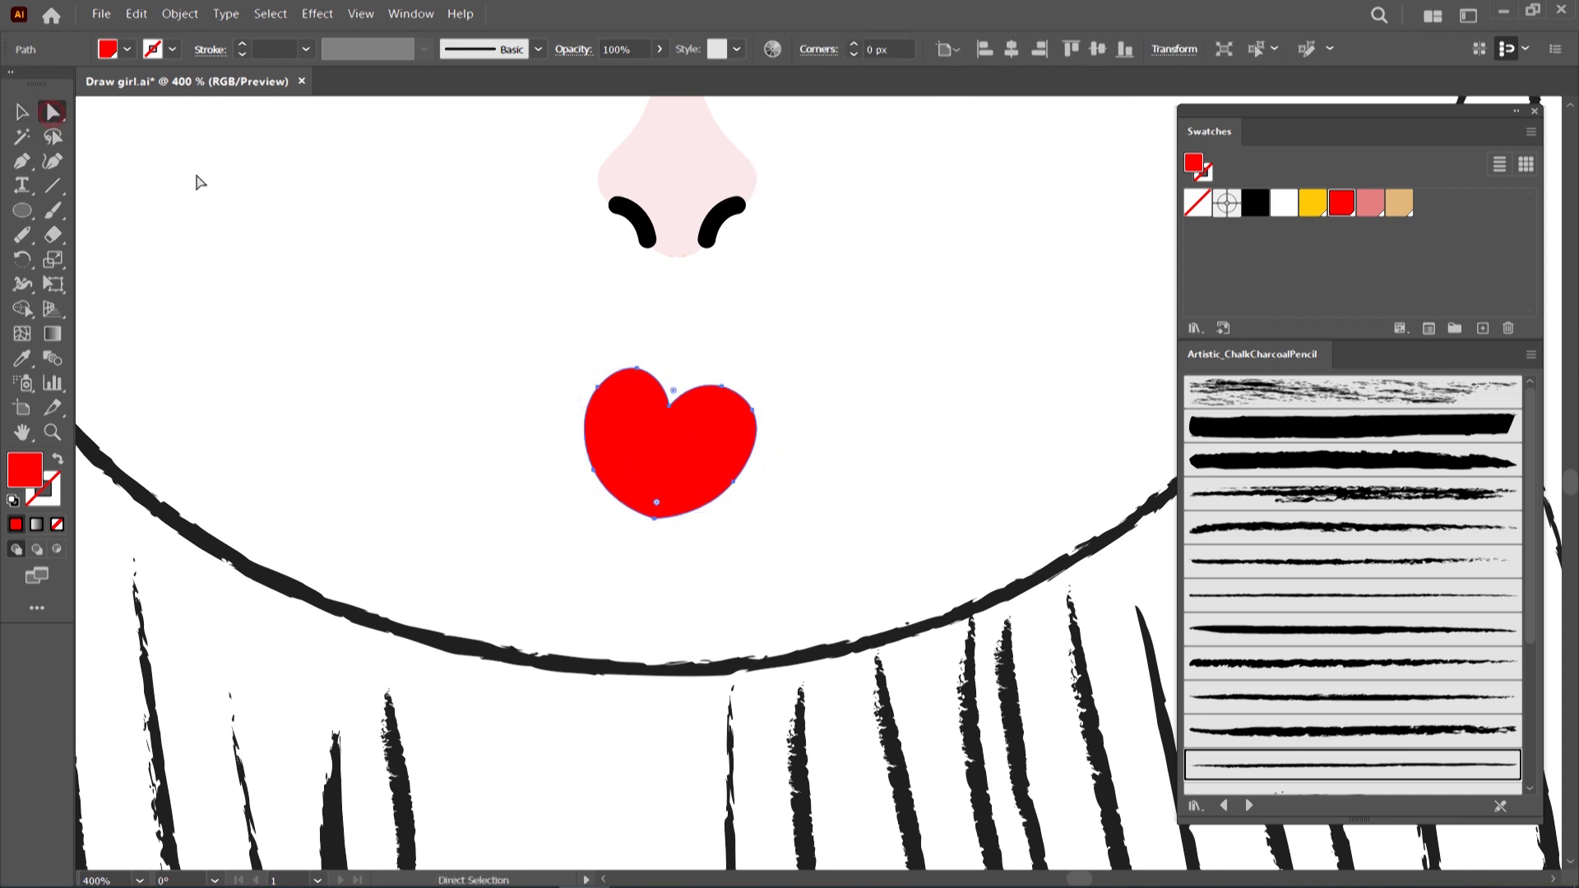
{"action": "left_click_drag", "start_coordinate": [658, 510], "coordinate": [712, 418]}
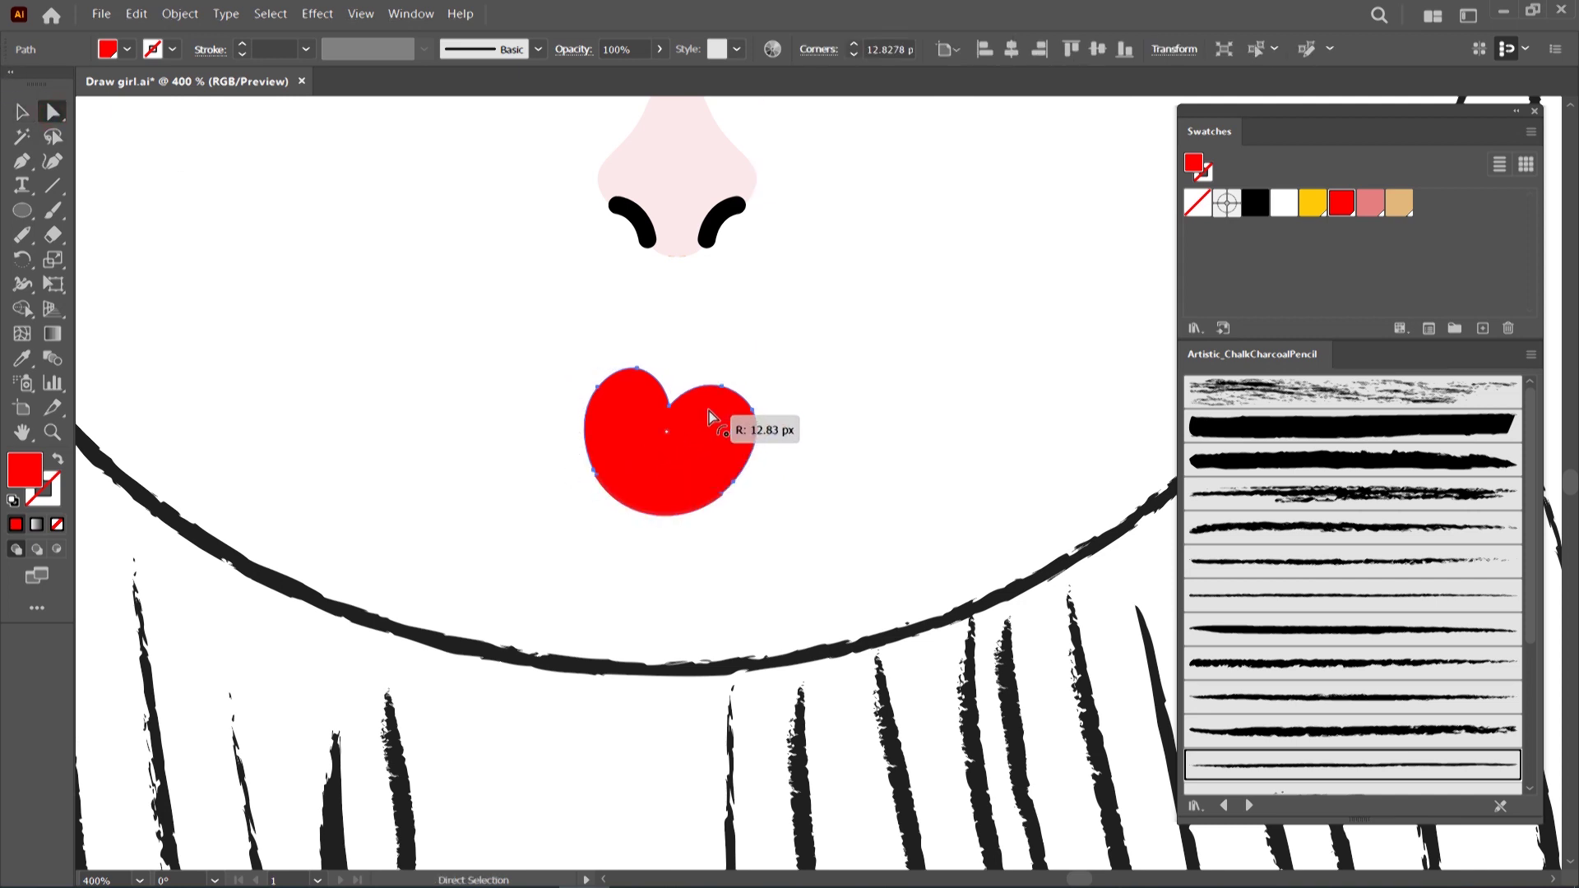
{"action": "left_click", "coordinate": [411, 443]}
{"action": "key", "text": "v"}
{"action": "scroll", "coordinate": [690, 430], "scroll_direction": "down", "scroll_amount": 1}
{"action": "scroll", "coordinate": [691, 420], "scroll_direction": "down", "scroll_amount": 1}
{"action": "left_click", "coordinate": [681, 444]}
{"action": "left_click", "coordinate": [316, 14]}
{"action": "mouse_move", "coordinate": [342, 279]}
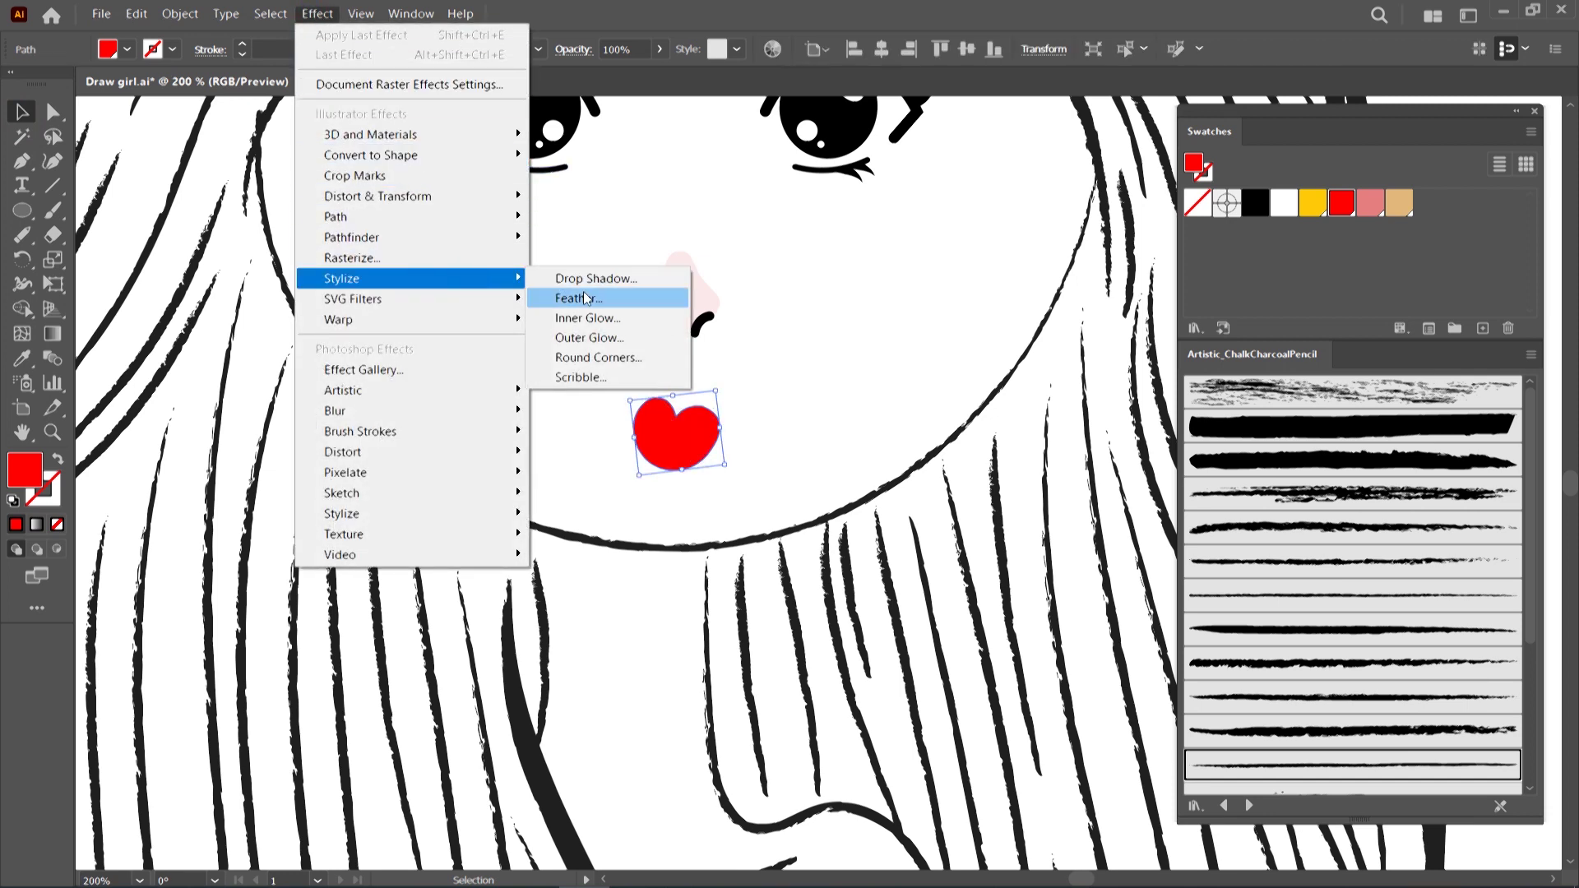
Apply a Feather effect with a 3 px radius to the red heart lips
{"action": "left_click", "coordinate": [578, 298]}
{"action": "left_click_drag", "start_coordinate": [789, 369], "coordinate": [983, 306]}
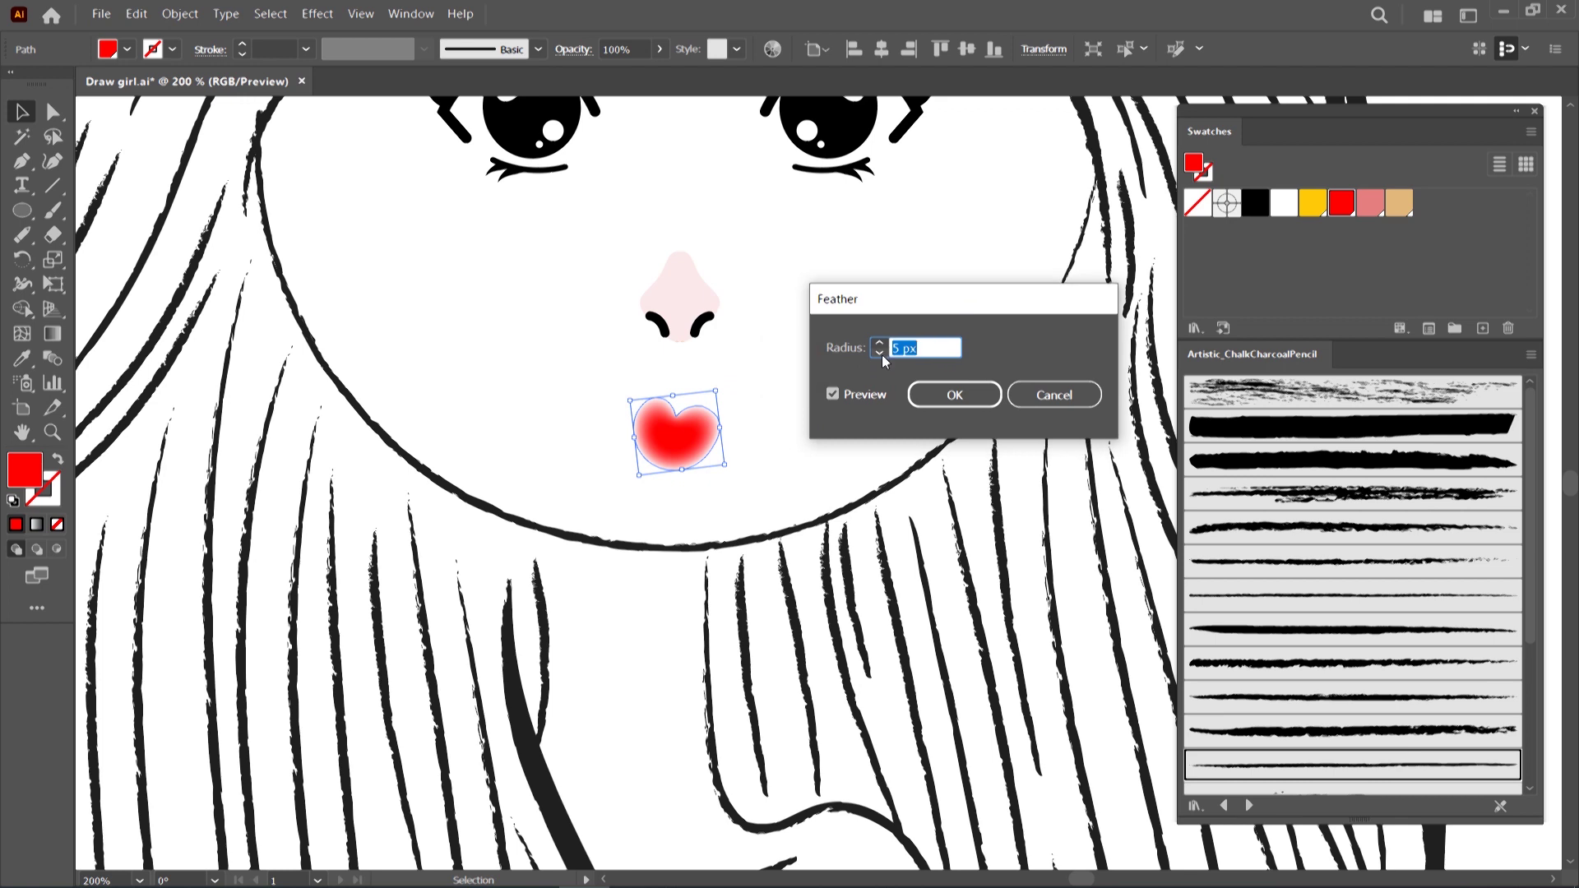
{"action": "left_click", "coordinate": [881, 352]}
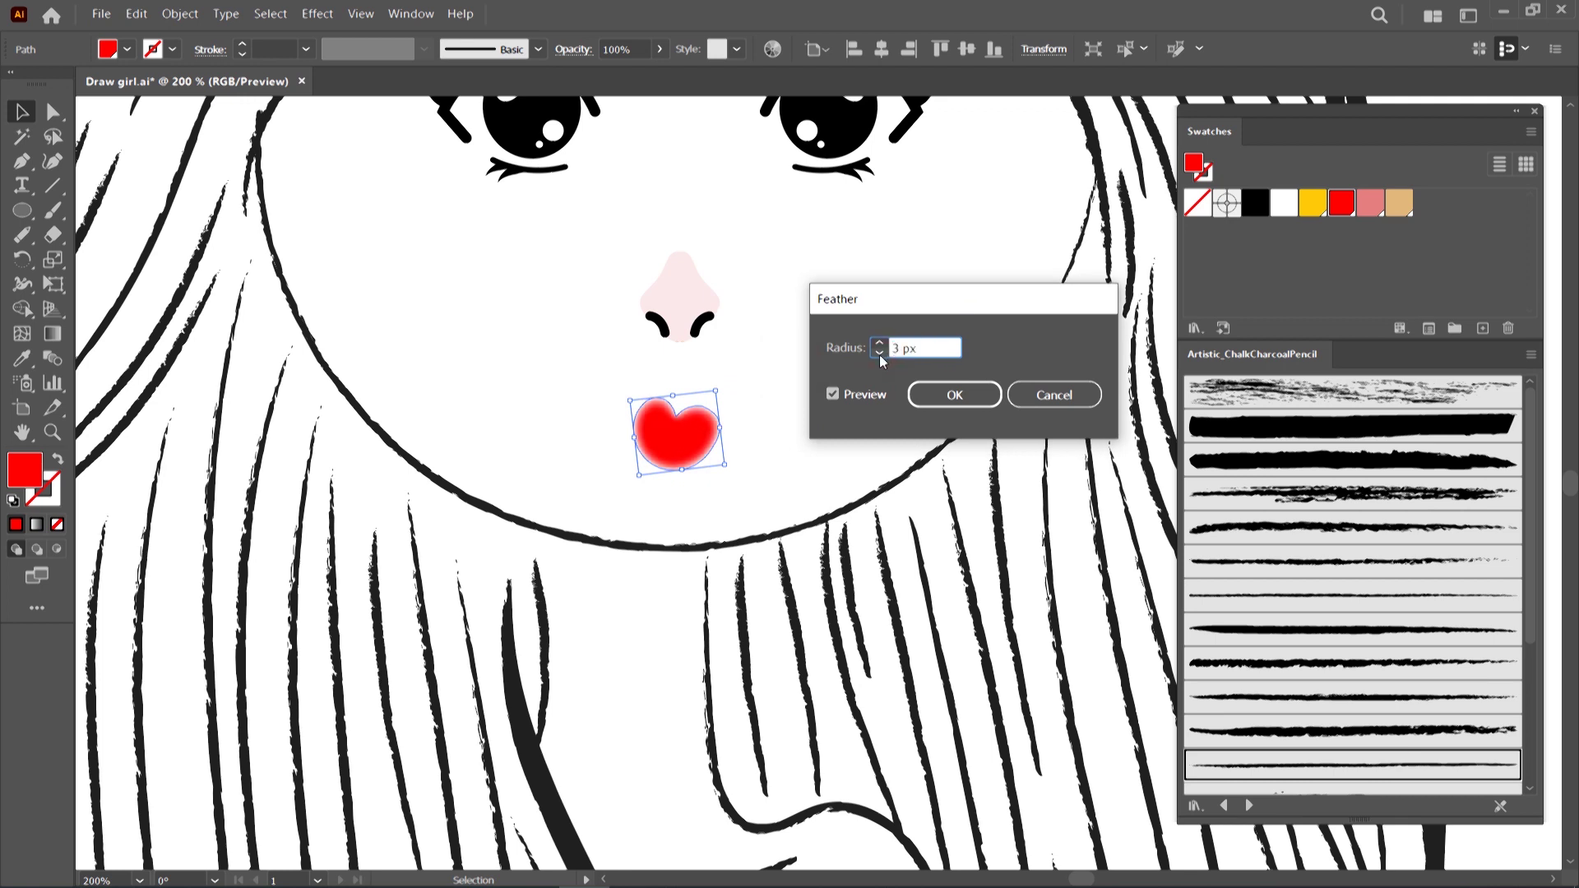
{"action": "double_click", "coordinate": [881, 354]}
{"action": "left_click", "coordinate": [877, 344]}
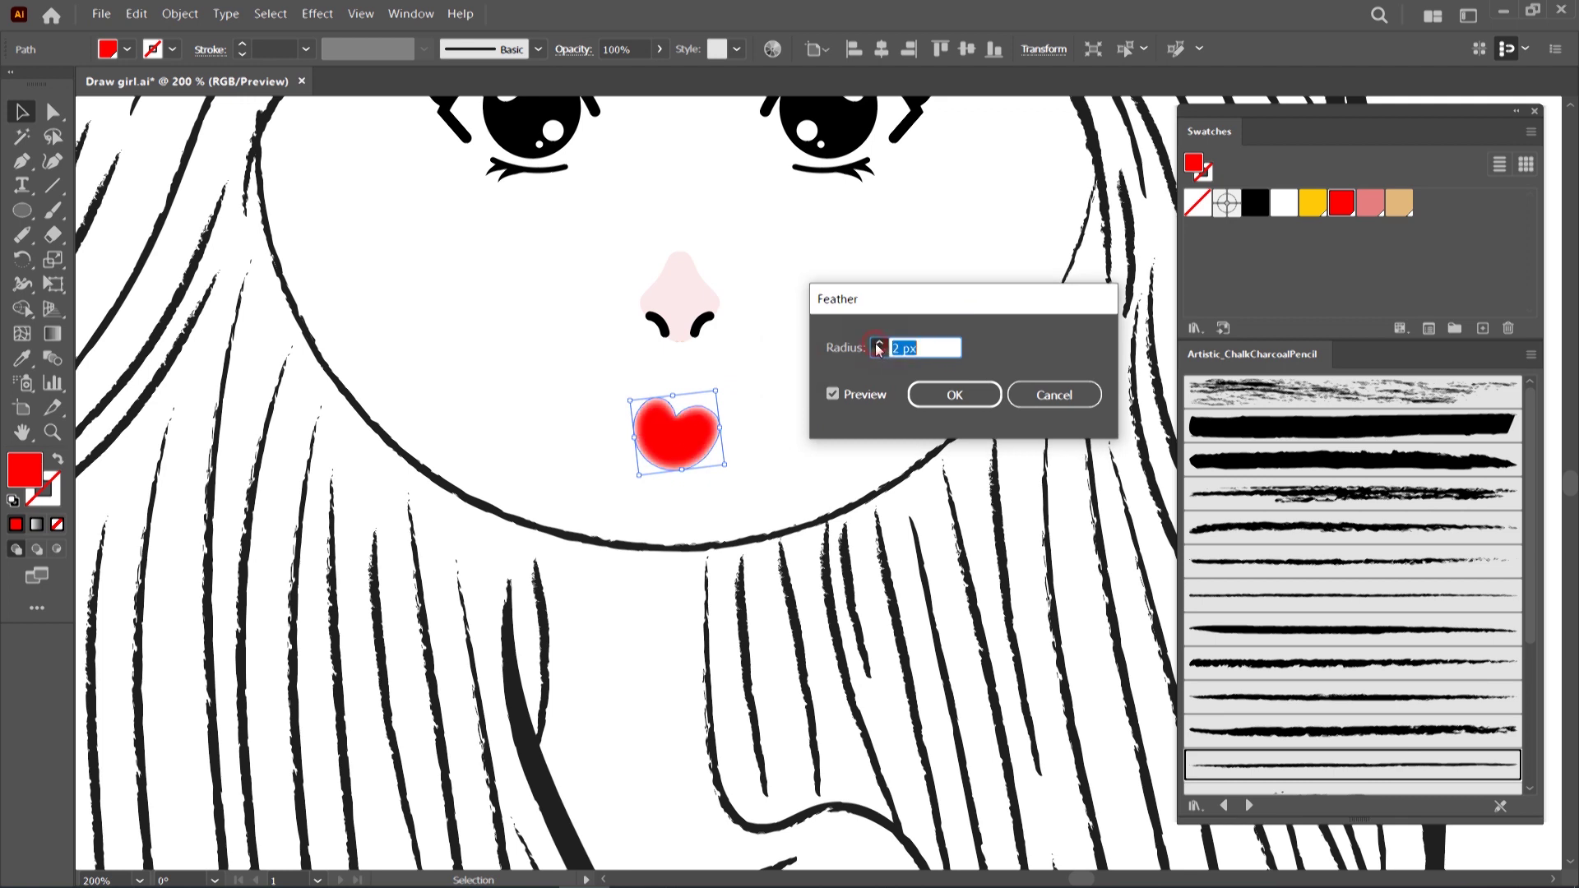
{"action": "left_click", "coordinate": [954, 395]}
Reselect the feathered heart and resize it slightly
{"action": "left_click", "coordinate": [819, 377]}
{"action": "left_click", "coordinate": [709, 441]}
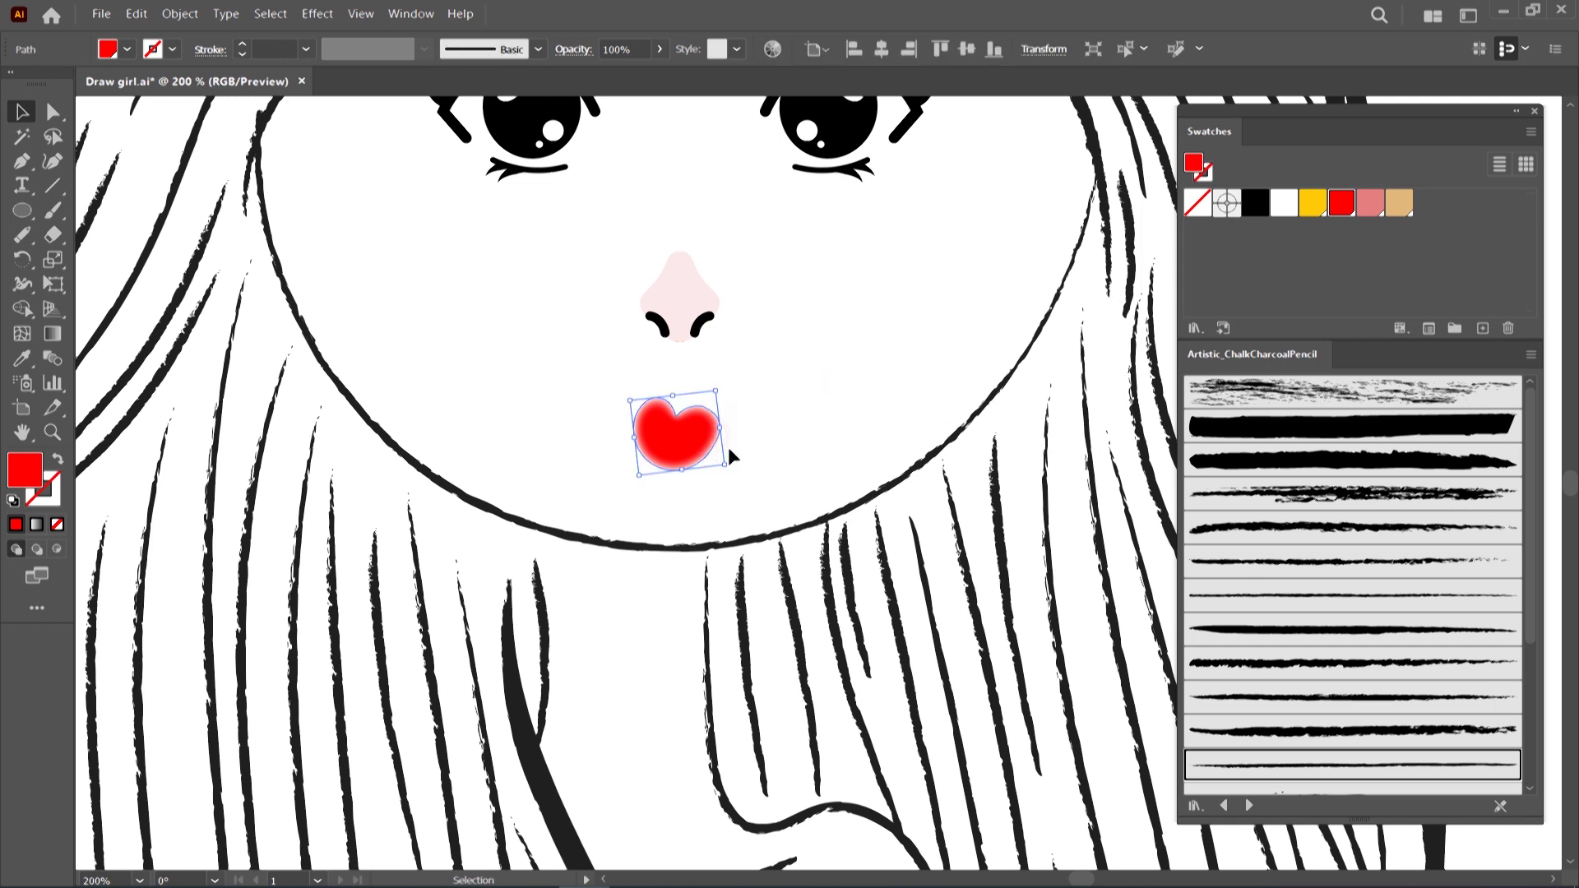
{"action": "left_click_drag", "start_coordinate": [724, 431], "coordinate": [688, 426]}
Nudge the heart lips slightly left and down, then scroll down to the neck area
{"action": "left_click", "coordinate": [776, 415]}
{"action": "left_click", "coordinate": [811, 367]}
{"action": "scroll", "coordinate": [643, 368], "scroll_direction": "down", "scroll_amount": 1}
{"action": "scroll", "coordinate": [649, 368], "scroll_direction": "down", "scroll_amount": 1}
{"action": "scroll", "coordinate": [673, 362], "scroll_direction": "up", "scroll_amount": 1}
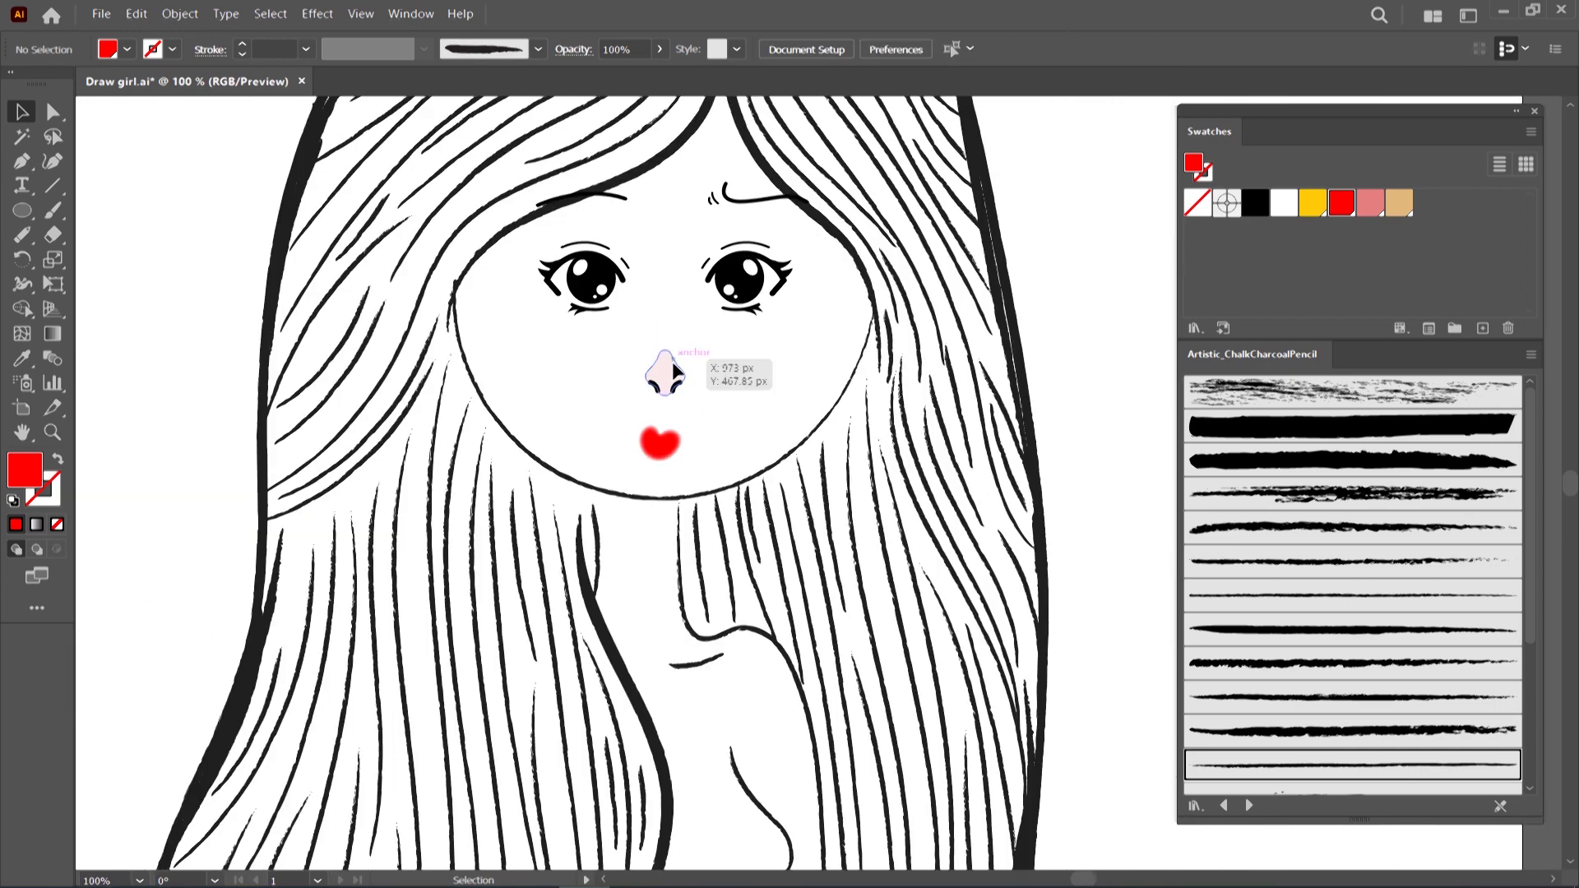
{"action": "scroll", "coordinate": [678, 374], "scroll_direction": "up", "scroll_amount": 2}
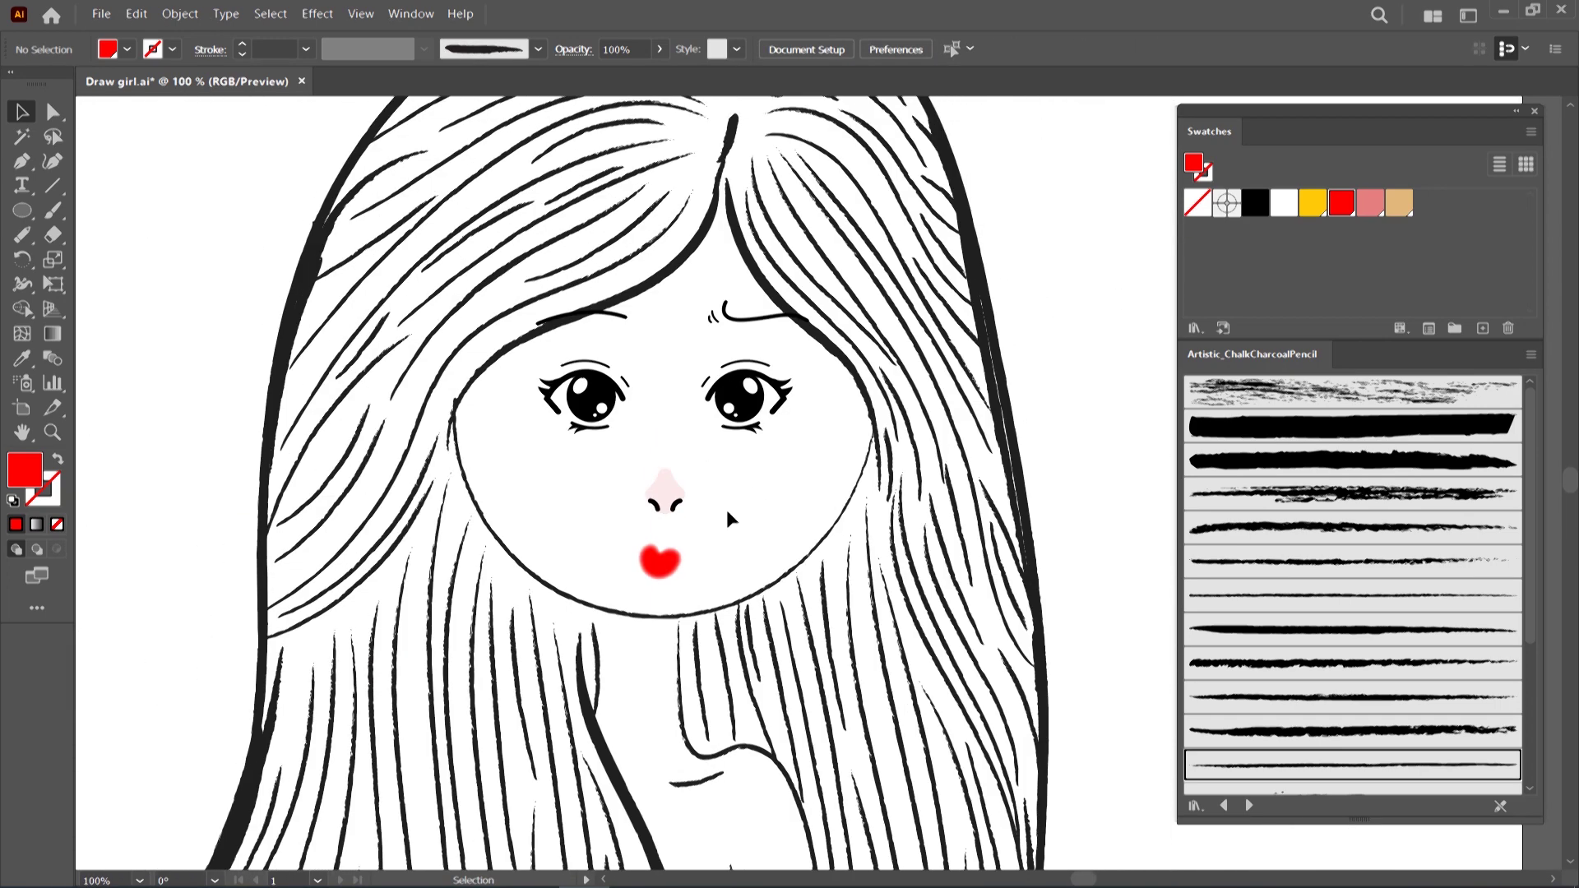
{"action": "scroll", "coordinate": [727, 510], "scroll_direction": "down", "scroll_amount": 3}
{"action": "scroll", "coordinate": [727, 510], "scroll_direction": "down", "scroll_amount": 3}
Choose the Pen tool with yellow as the fill colour
{"action": "left_click", "coordinate": [25, 165]}
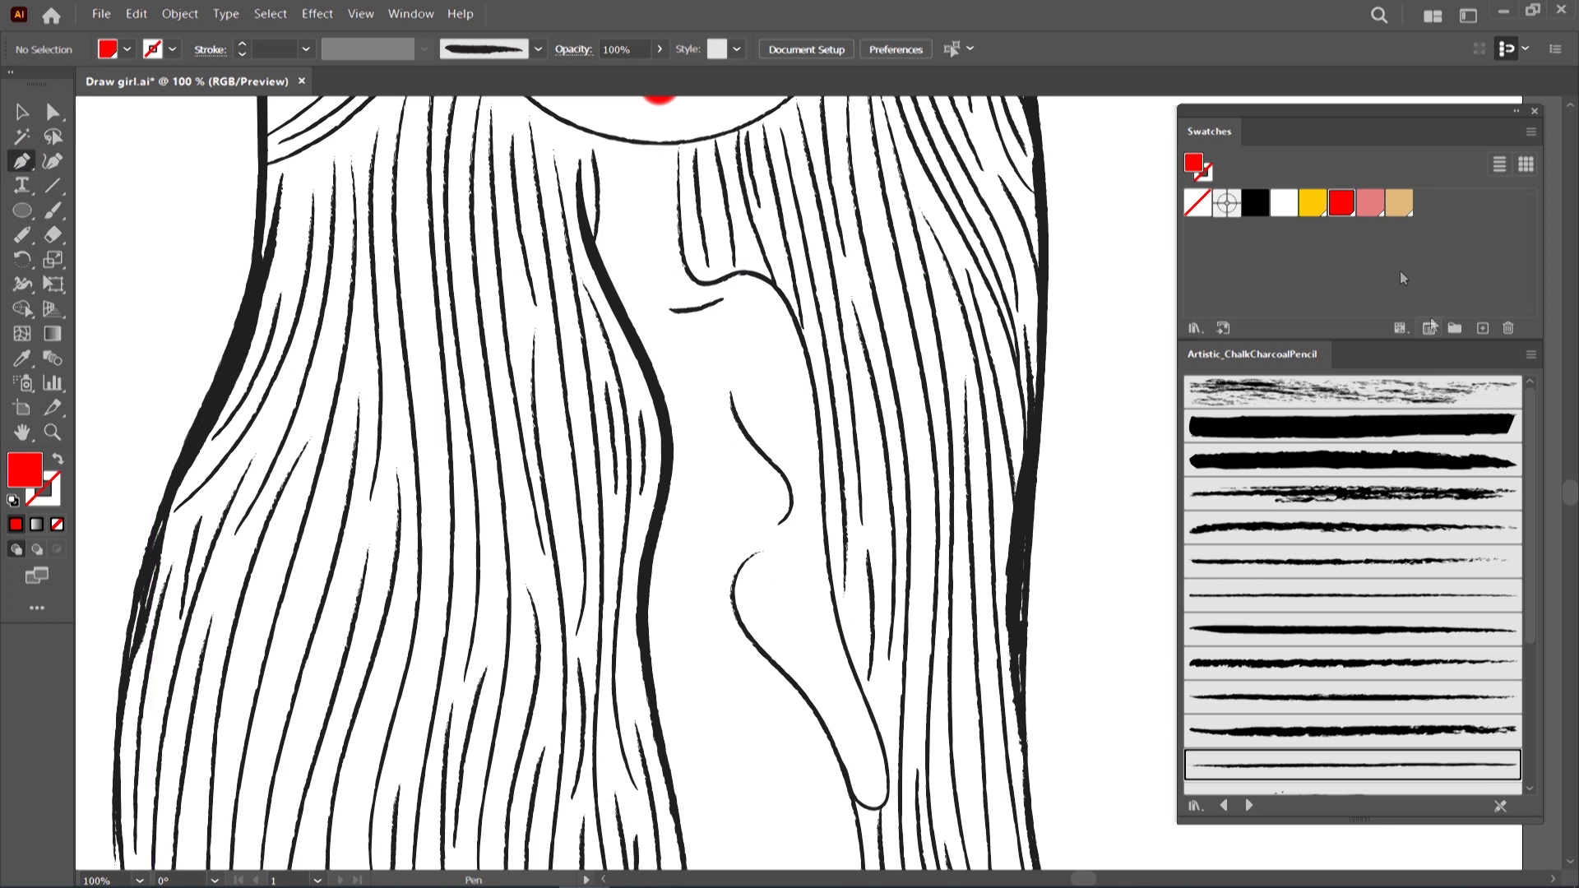
{"action": "left_click", "coordinate": [1313, 203]}
{"action": "scroll", "coordinate": [915, 417], "scroll_direction": "down", "scroll_amount": 1}
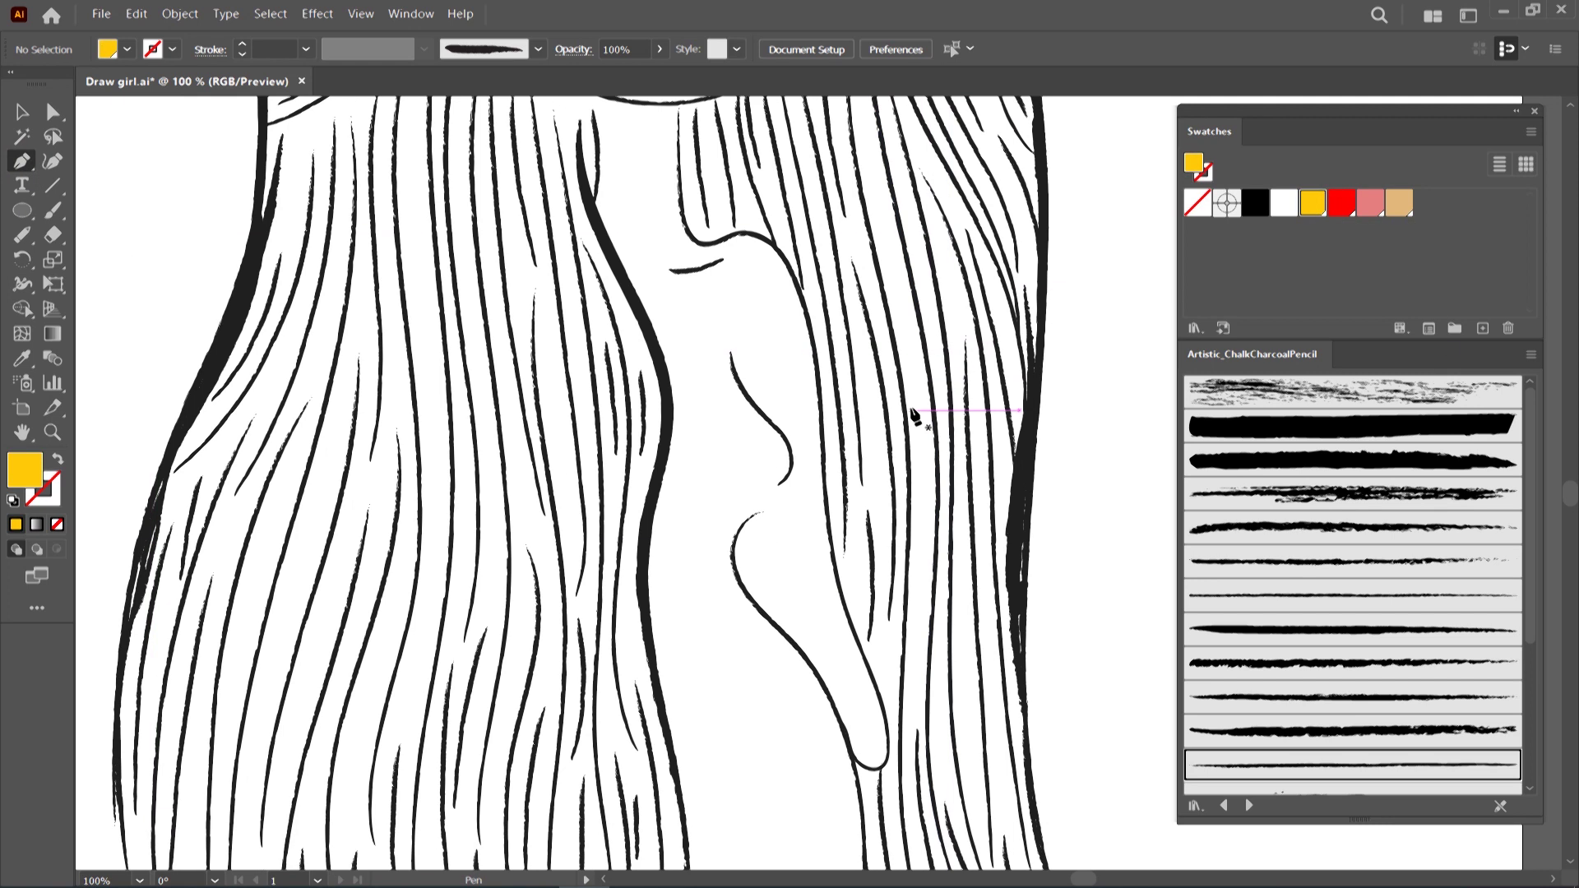
Start the yellow dress outline at the hair's edge and trace down the neck outline
{"action": "left_click", "coordinate": [658, 337]}
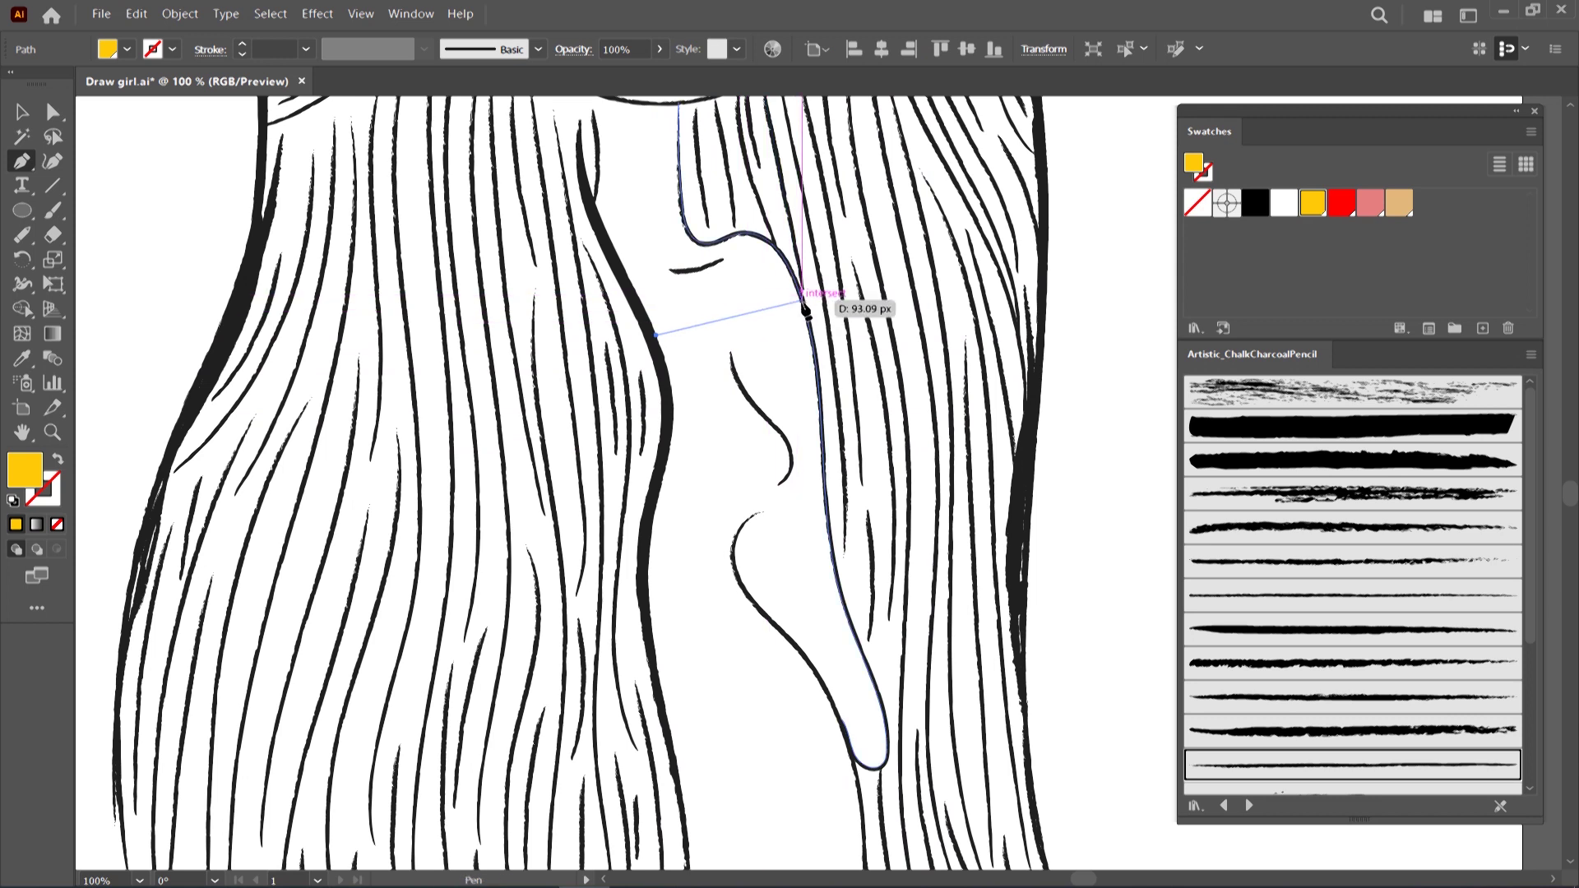
{"action": "left_click_drag", "start_coordinate": [803, 302], "coordinate": [894, 259]}
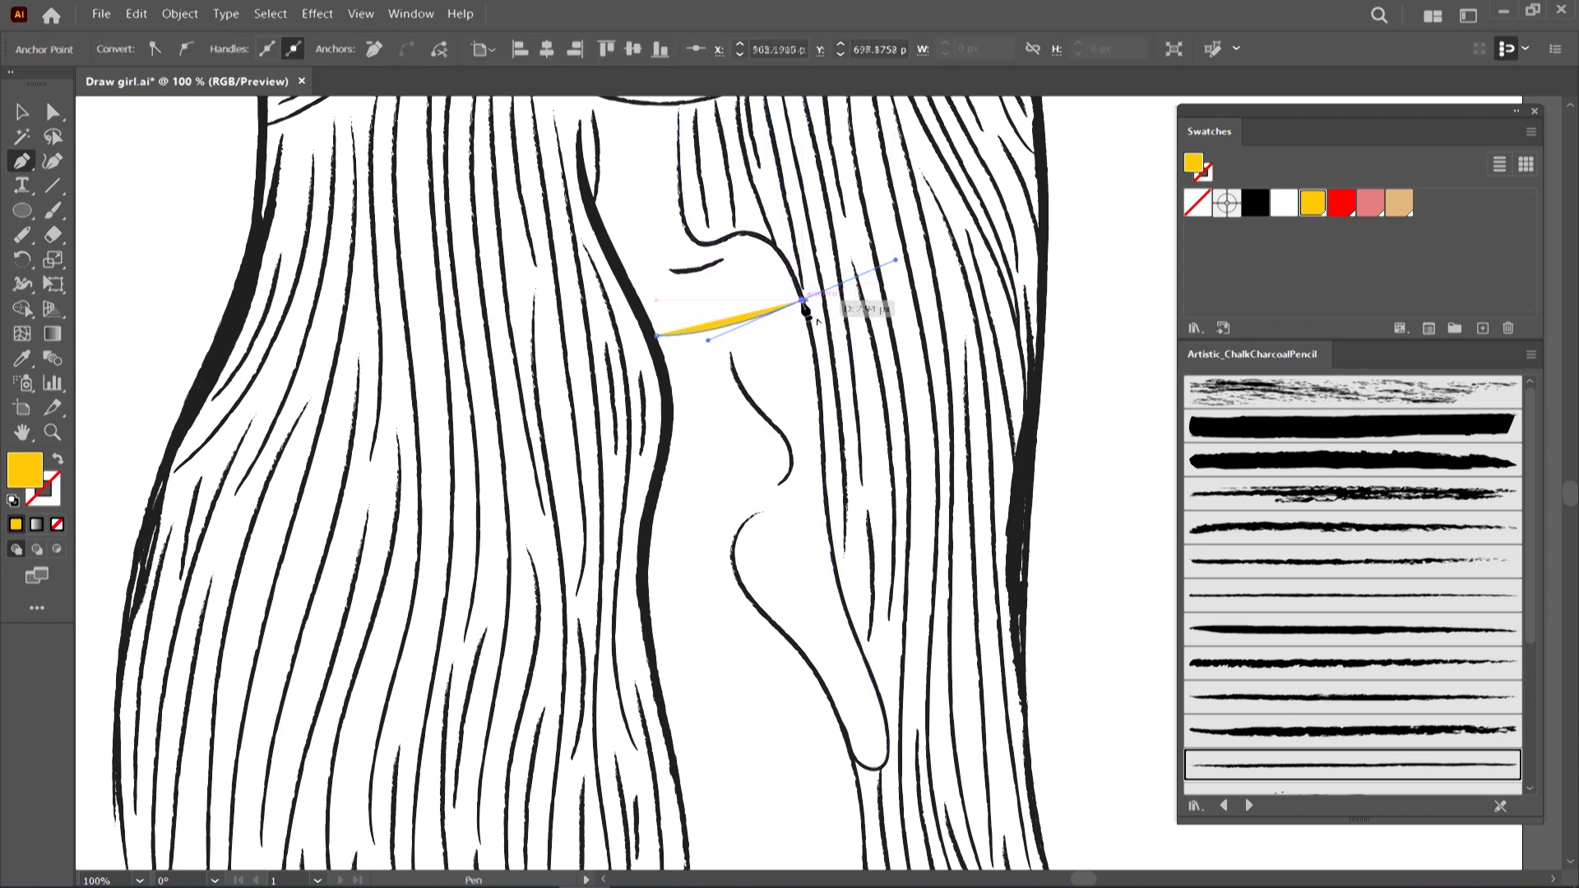
{"action": "left_click", "coordinate": [804, 304]}
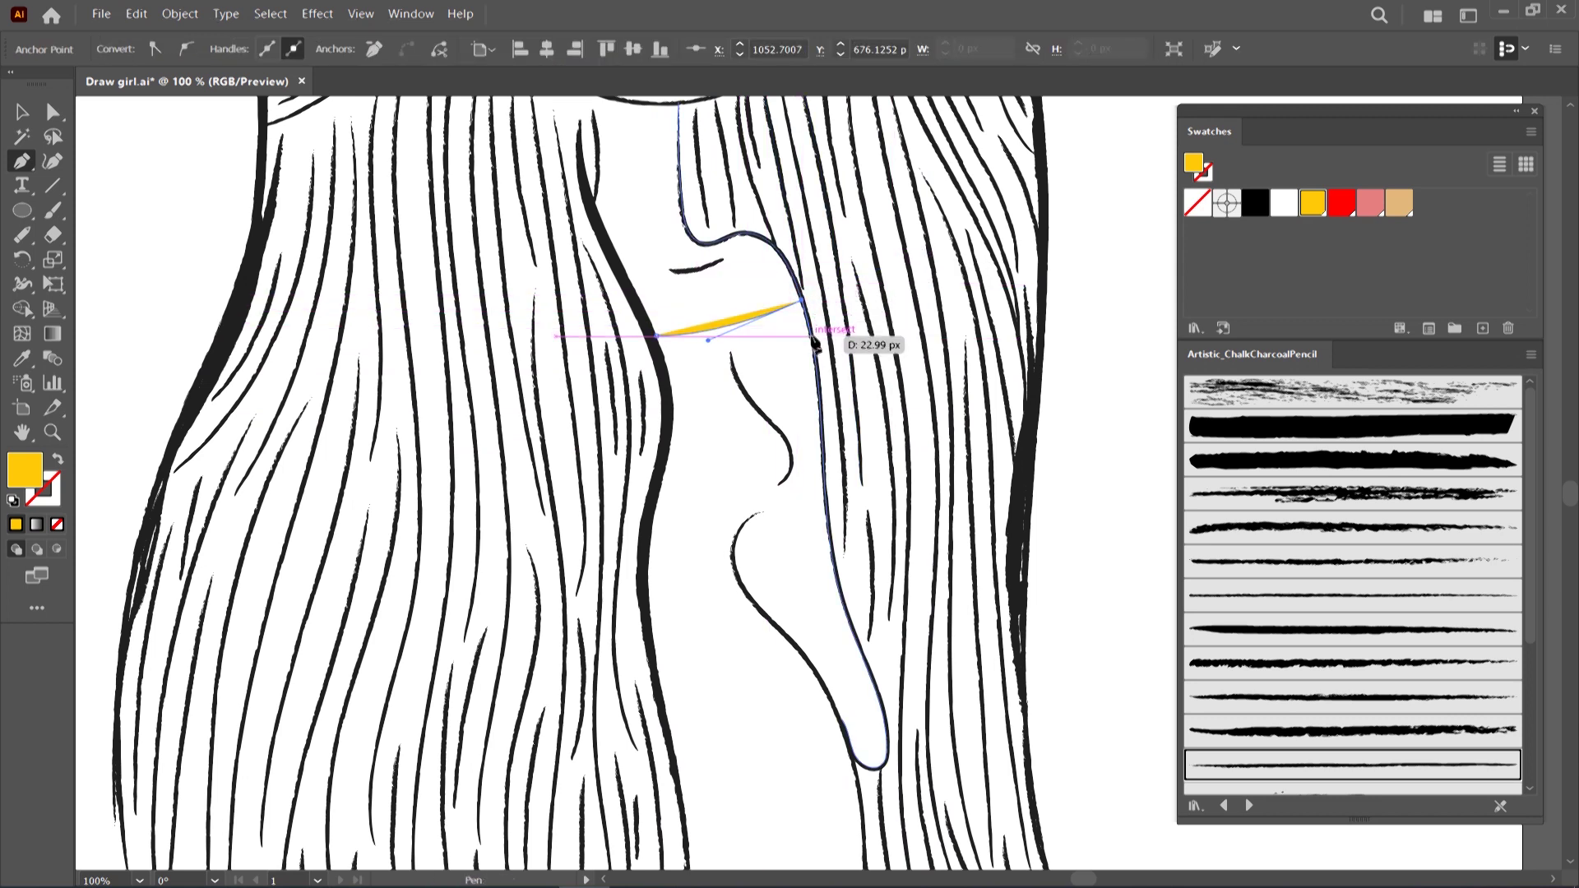
{"action": "left_click", "coordinate": [811, 327]}
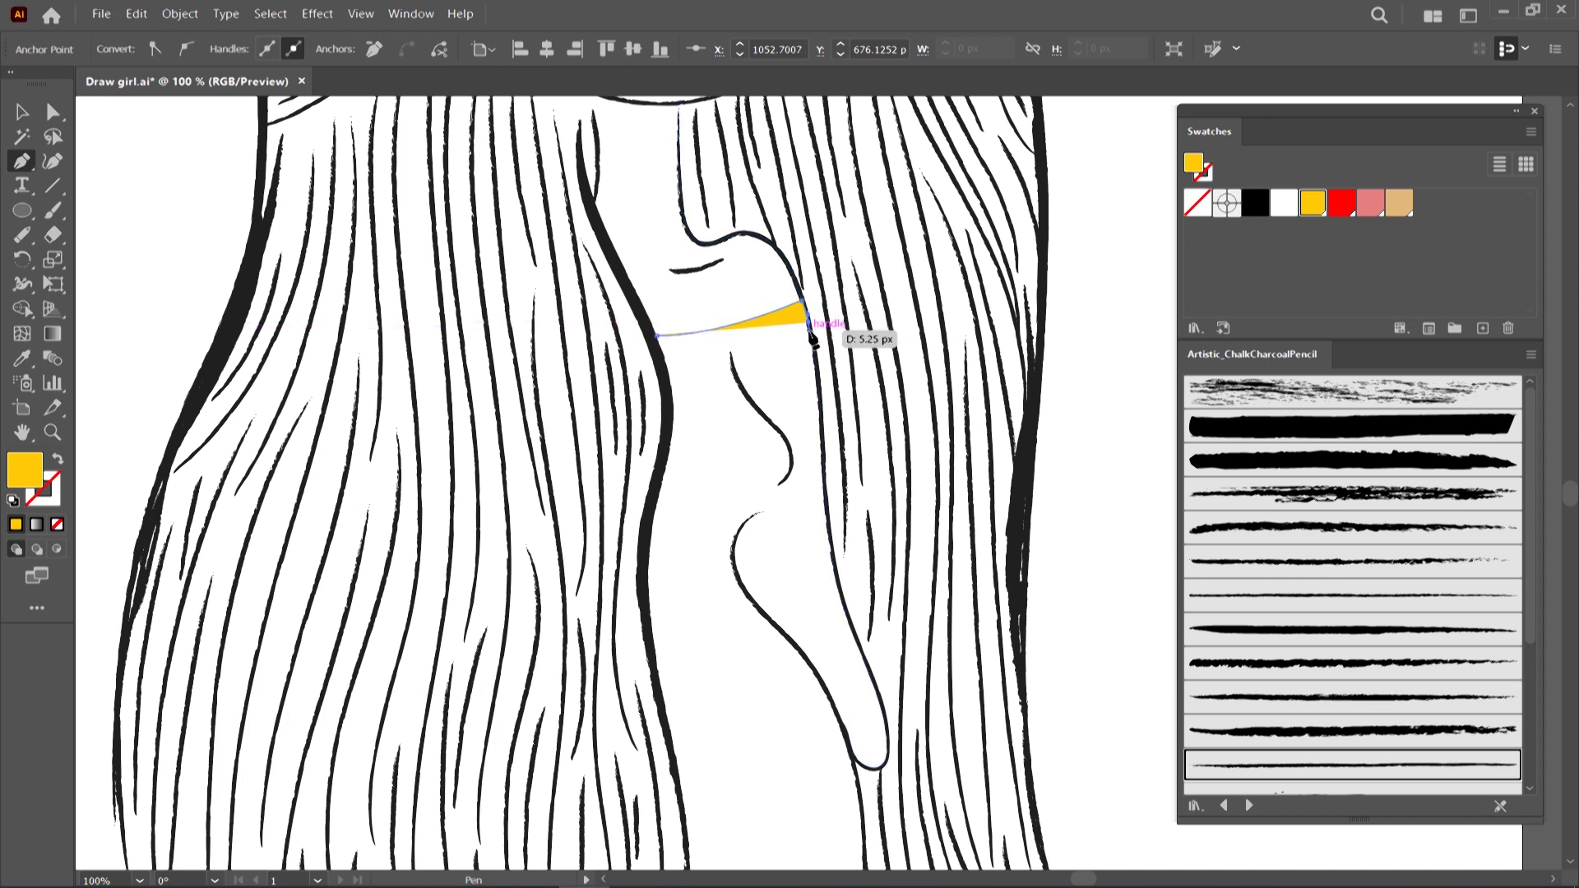
{"action": "left_click", "coordinate": [735, 360]}
{"action": "left_click_drag", "start_coordinate": [777, 431], "coordinate": [819, 462]}
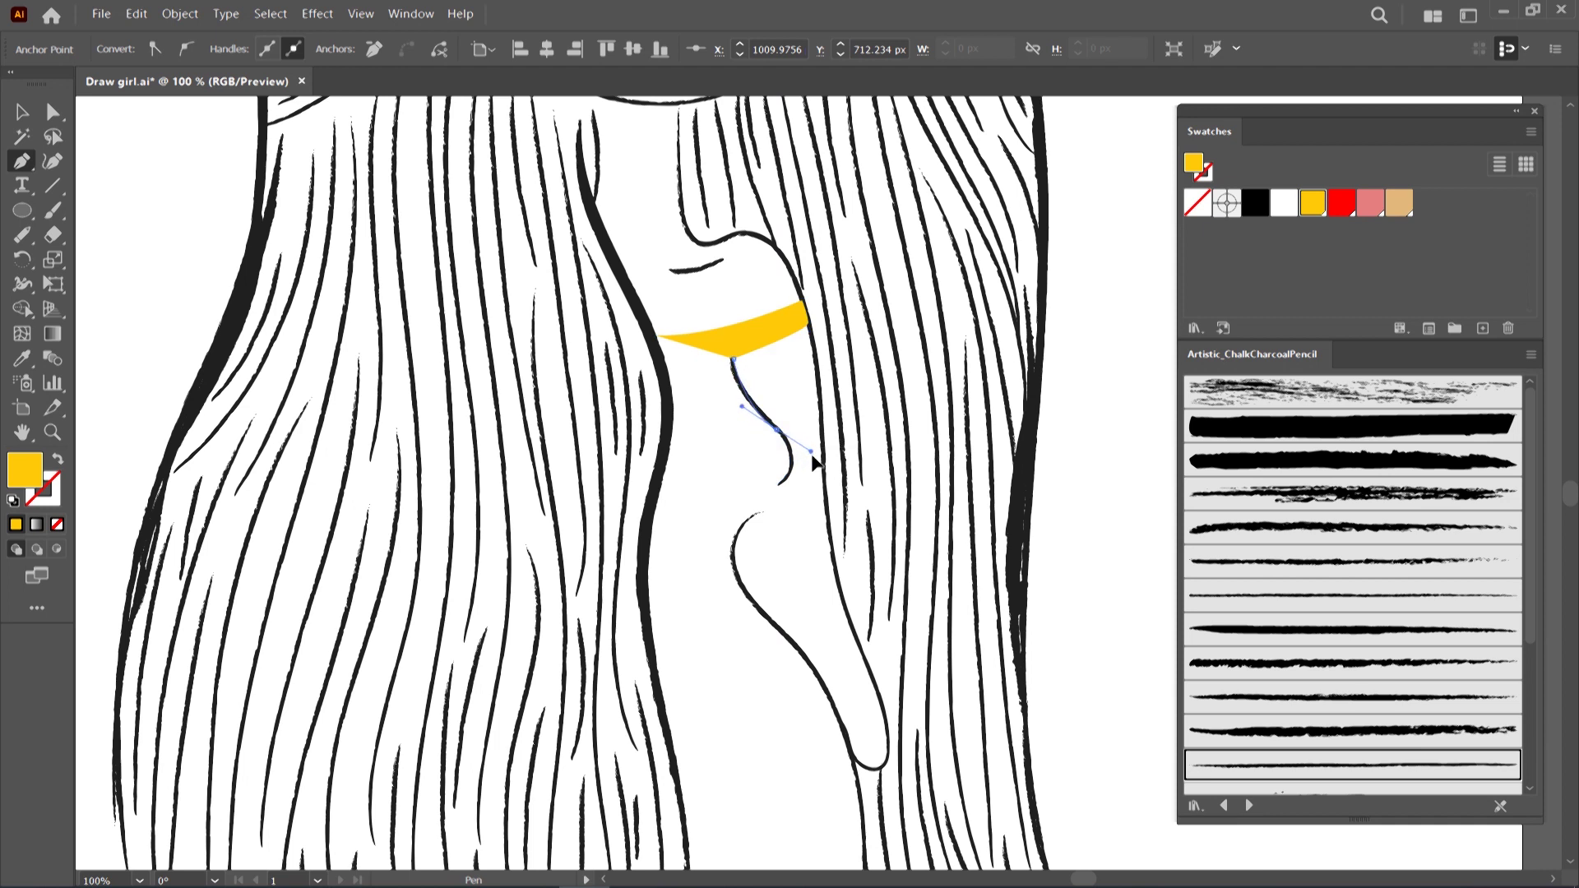
{"action": "left_click", "coordinate": [771, 496]}
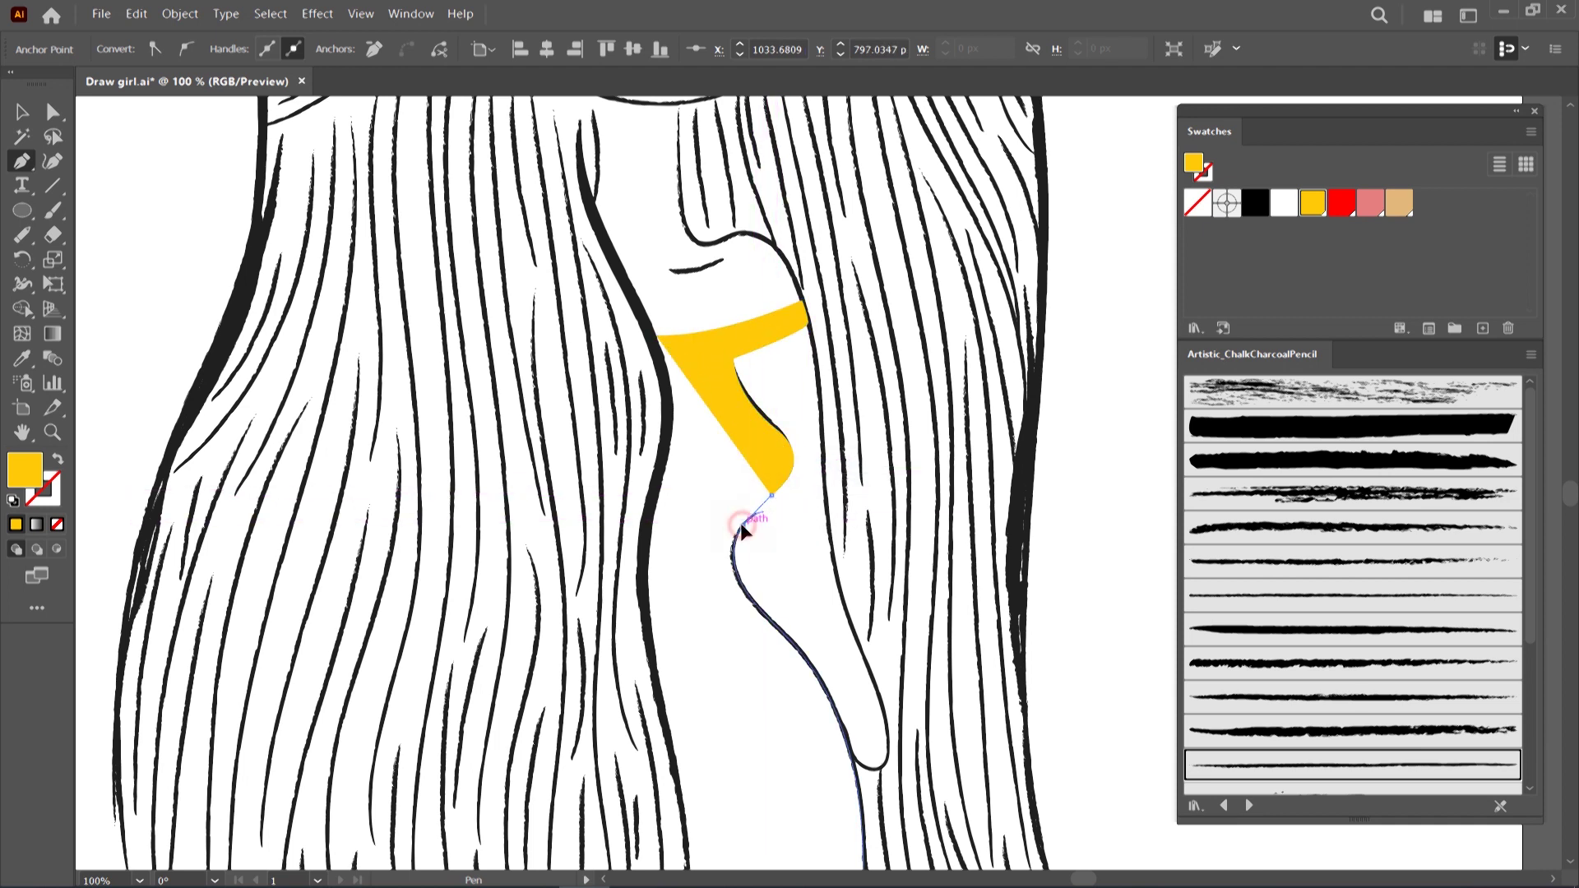
{"action": "left_click", "coordinate": [743, 524]}
Extend the outline to the bottom corners and curve the left side up to close the shape
{"action": "left_click_drag", "start_coordinate": [746, 591], "coordinate": [769, 629]}
{"action": "left_click", "coordinate": [792, 640]}
{"action": "left_click", "coordinate": [812, 665]}
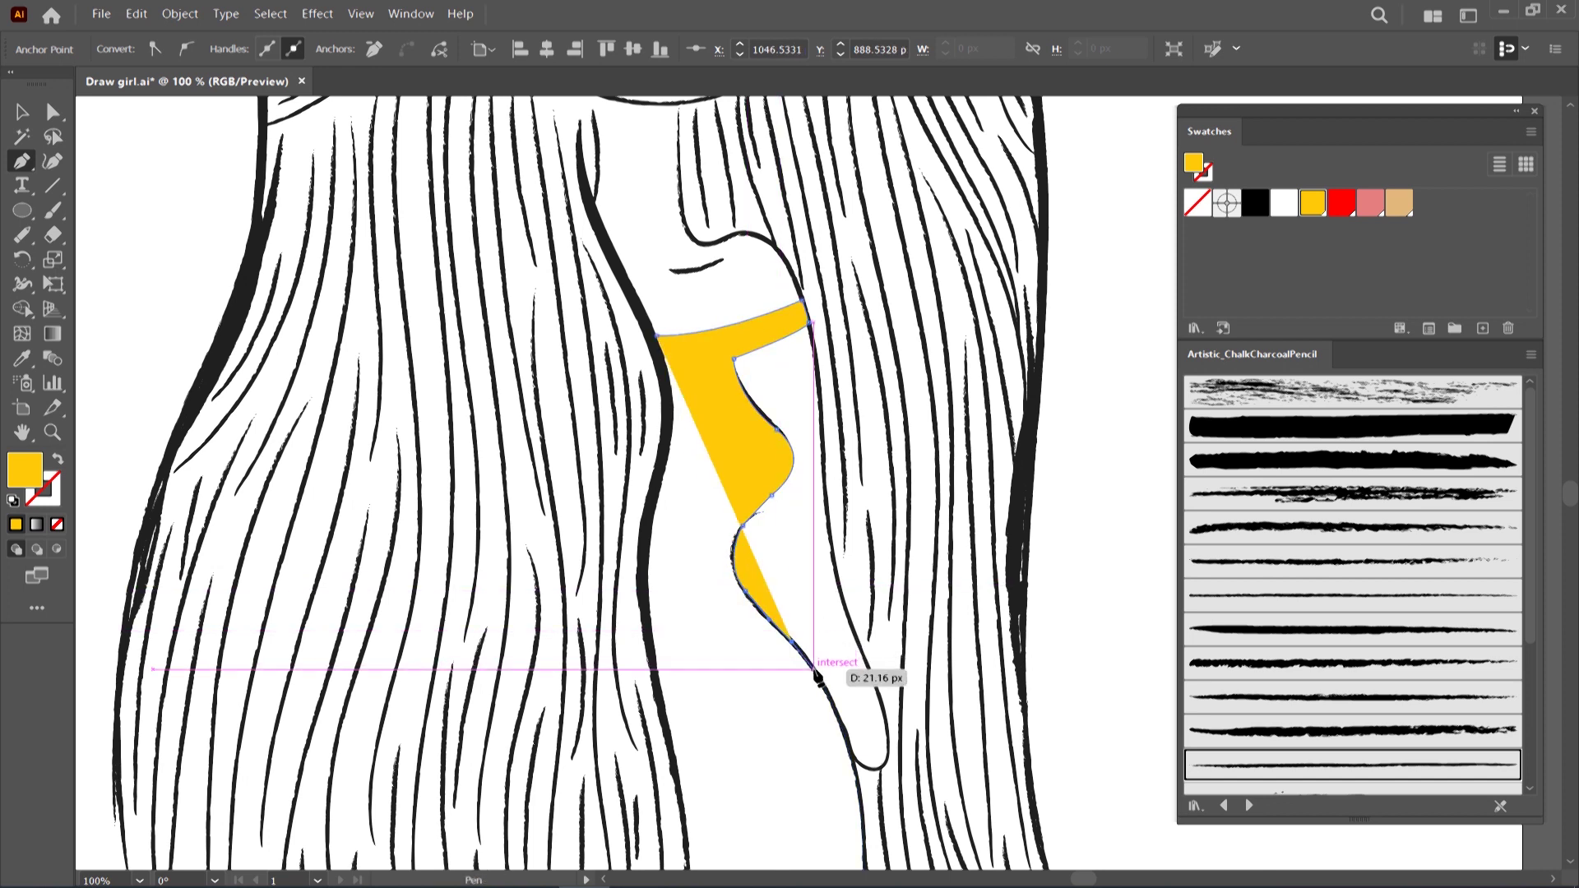
{"action": "left_click", "coordinate": [826, 698]}
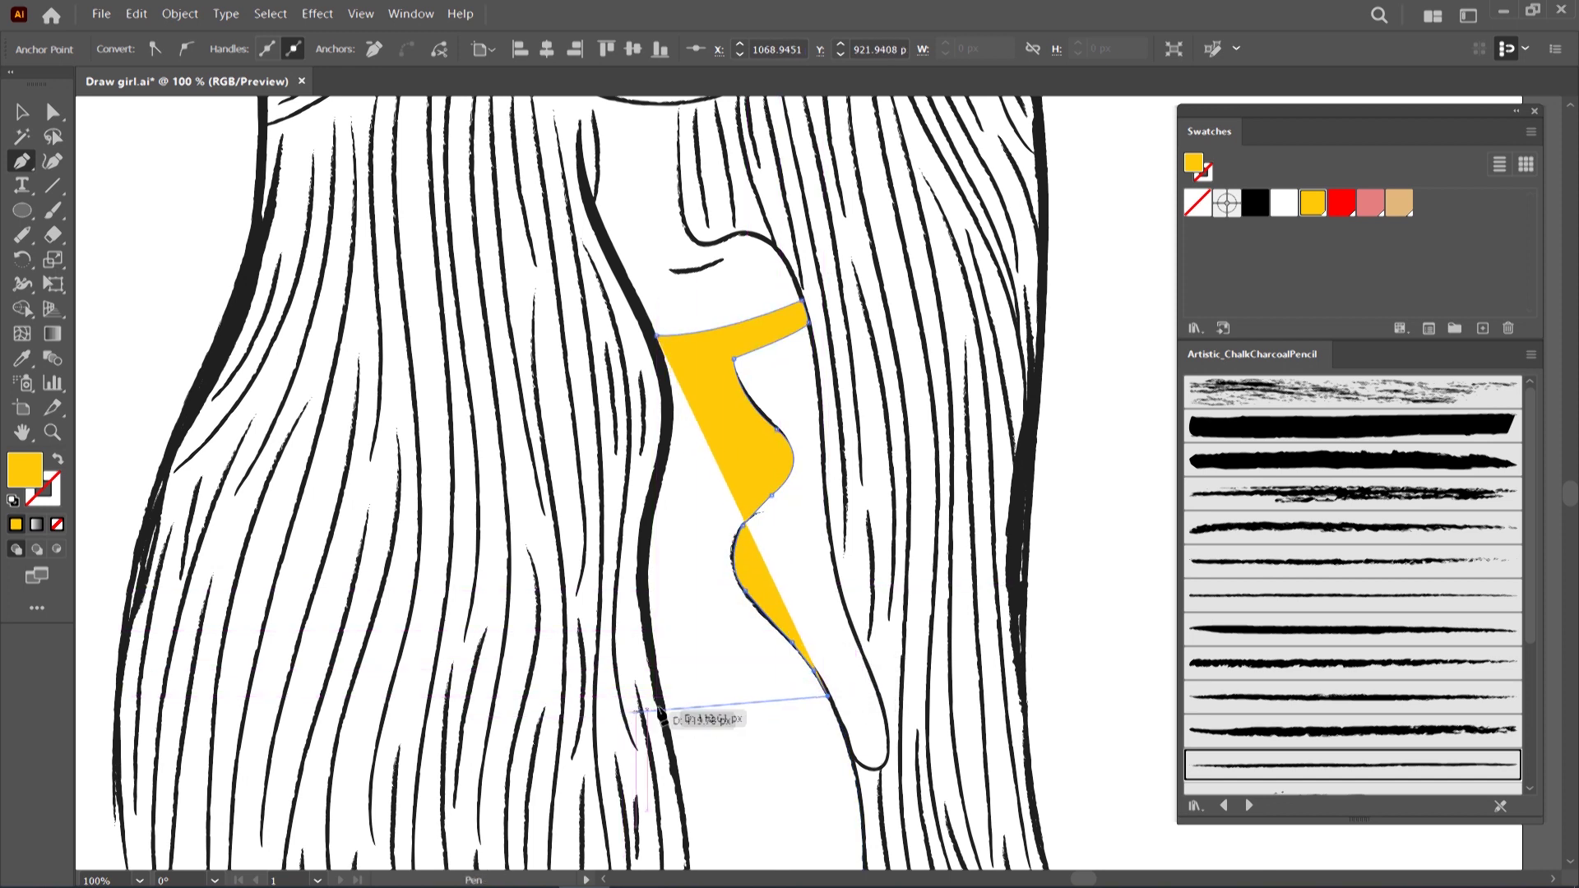
{"action": "left_click", "coordinate": [661, 705]}
{"action": "mouse_move", "coordinate": [646, 537]}
{"action": "left_mouse_down"}
{"action": "mouse_move", "coordinate": [667, 502]}
{"action": "mouse_move", "coordinate": [663, 370]}
{"action": "left_mouse_up"}
{"action": "key", "text": "v"}
{"action": "left_click", "coordinate": [714, 425]}
Send the yellow dress backward so it sits behind the hair
{"action": "right_click", "coordinate": [734, 600]}
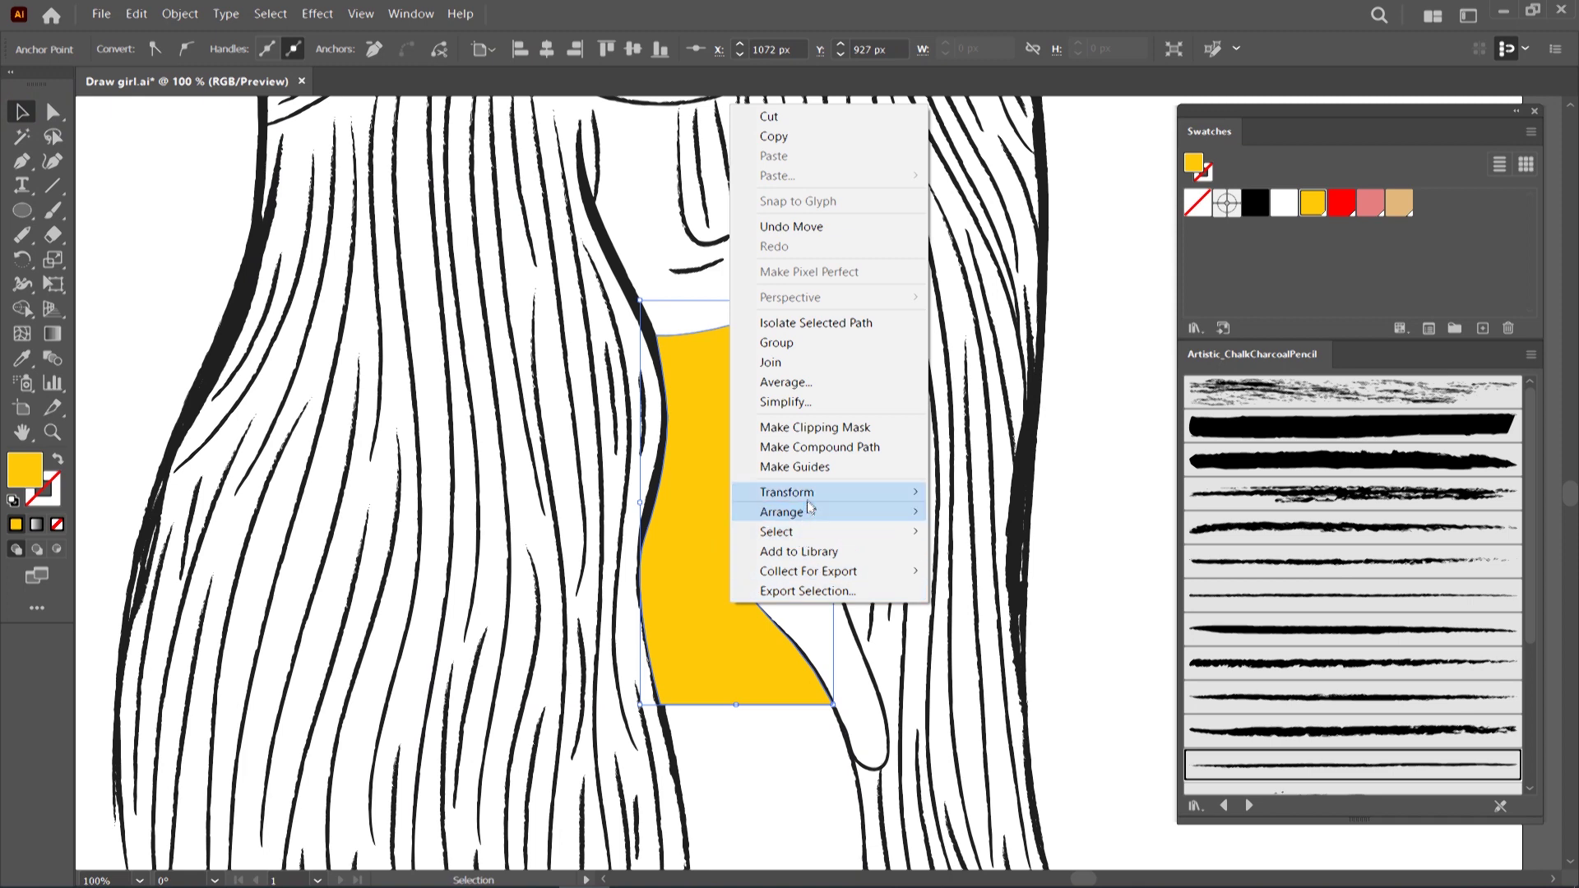
{"action": "mouse_move", "coordinate": [782, 511]}
{"action": "left_click", "coordinate": [1037, 574]}
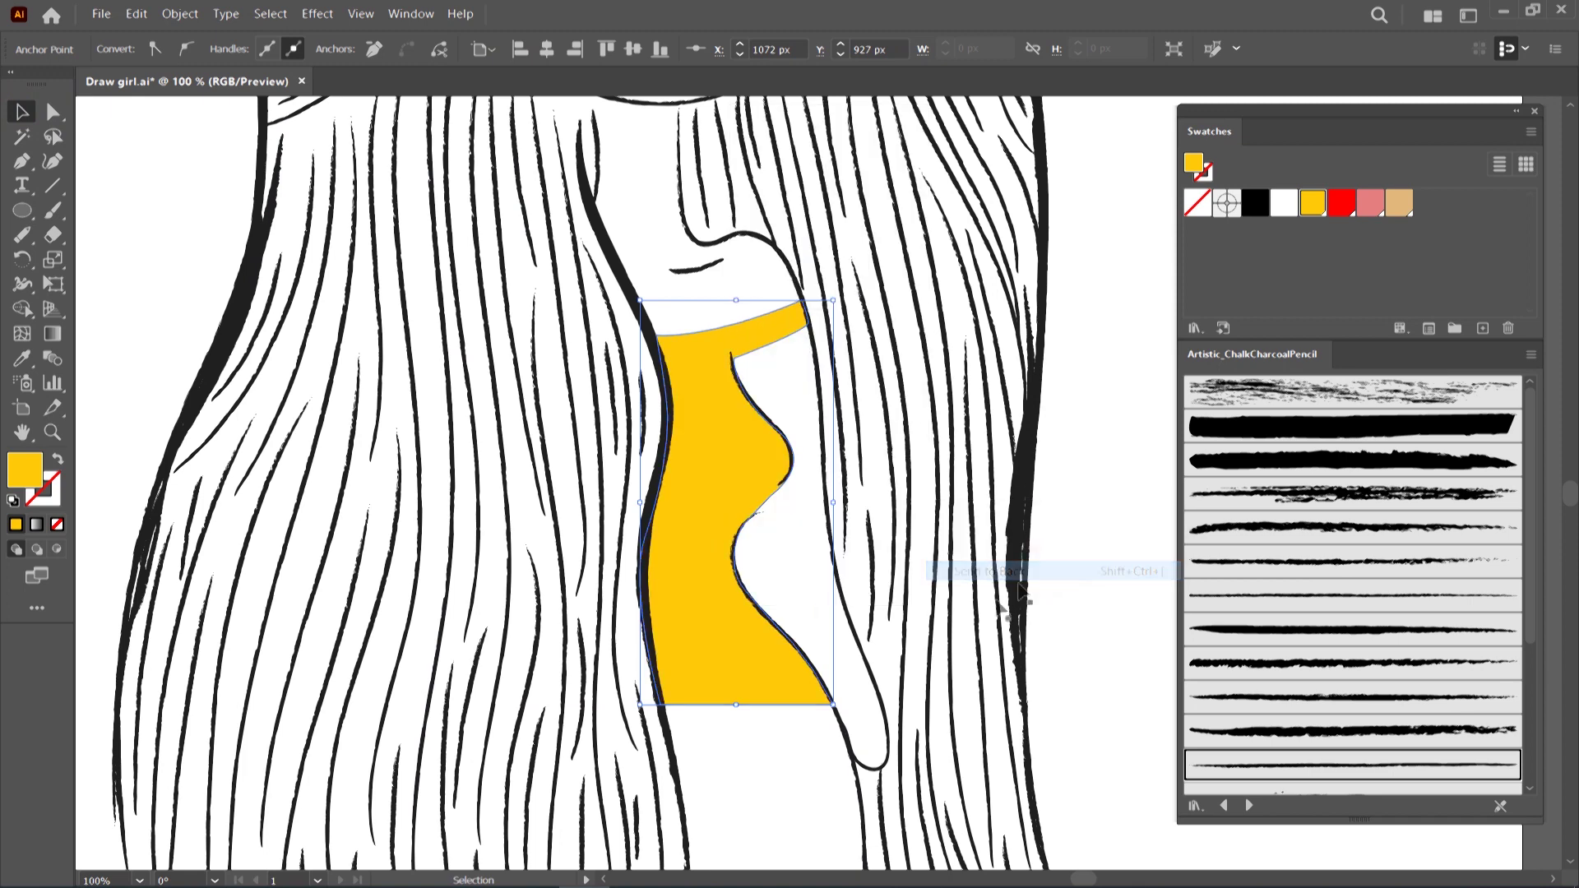
{"action": "left_click", "coordinate": [797, 759]}
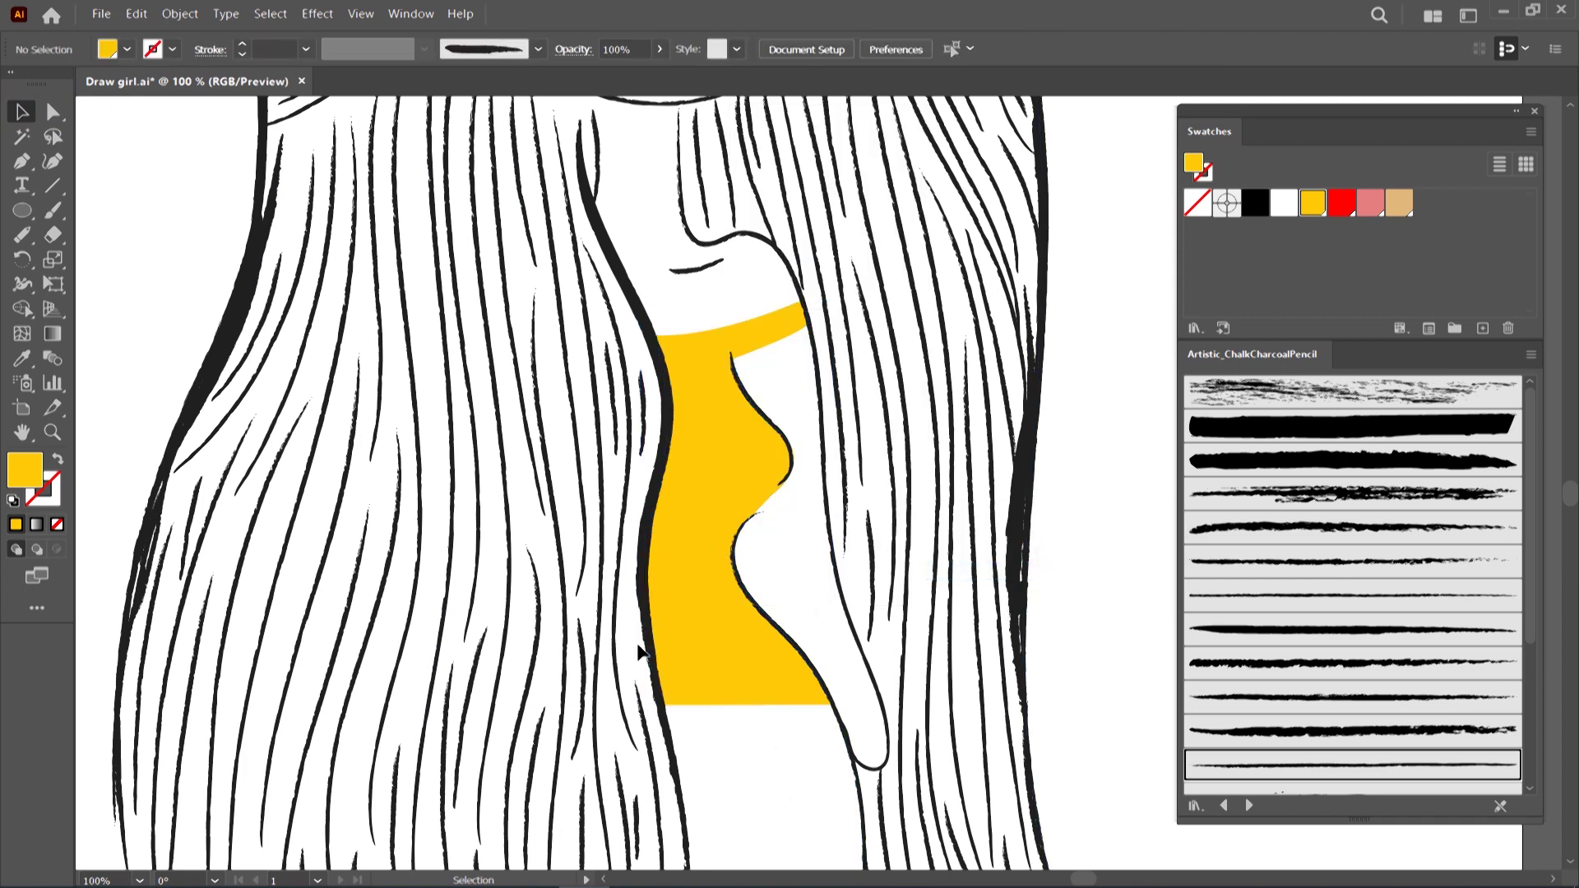
Reshape the bulge in the dress's right edge with the Curvature tool
{"action": "left_click", "coordinate": [52, 161]}
{"action": "left_click", "coordinate": [776, 496]}
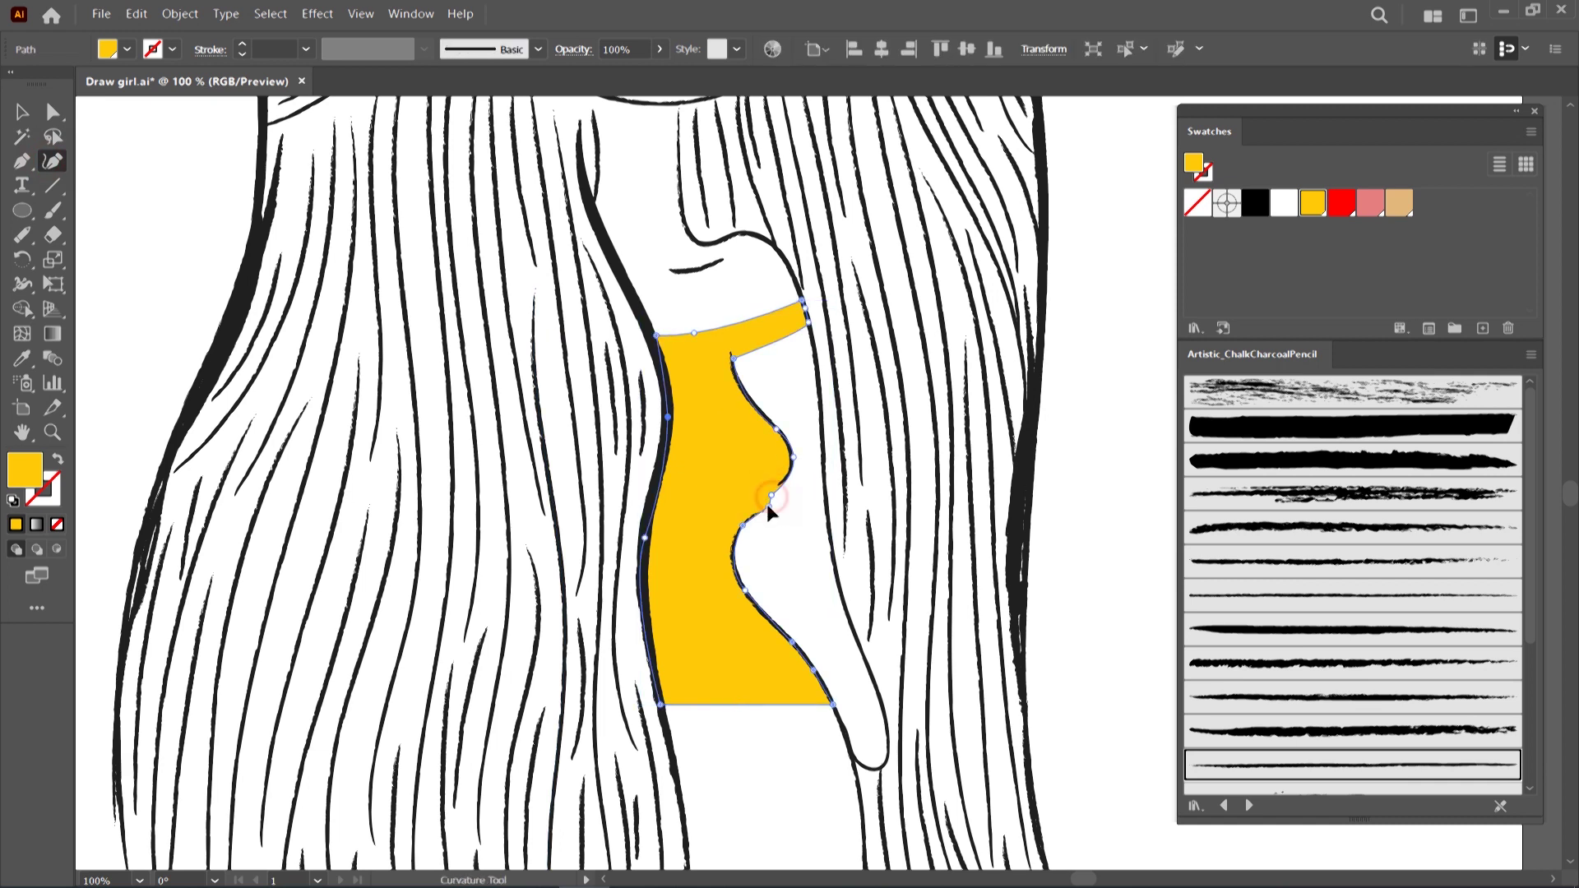
{"action": "left_click", "coordinate": [771, 497]}
{"action": "left_click_drag", "start_coordinate": [792, 458], "coordinate": [790, 456]}
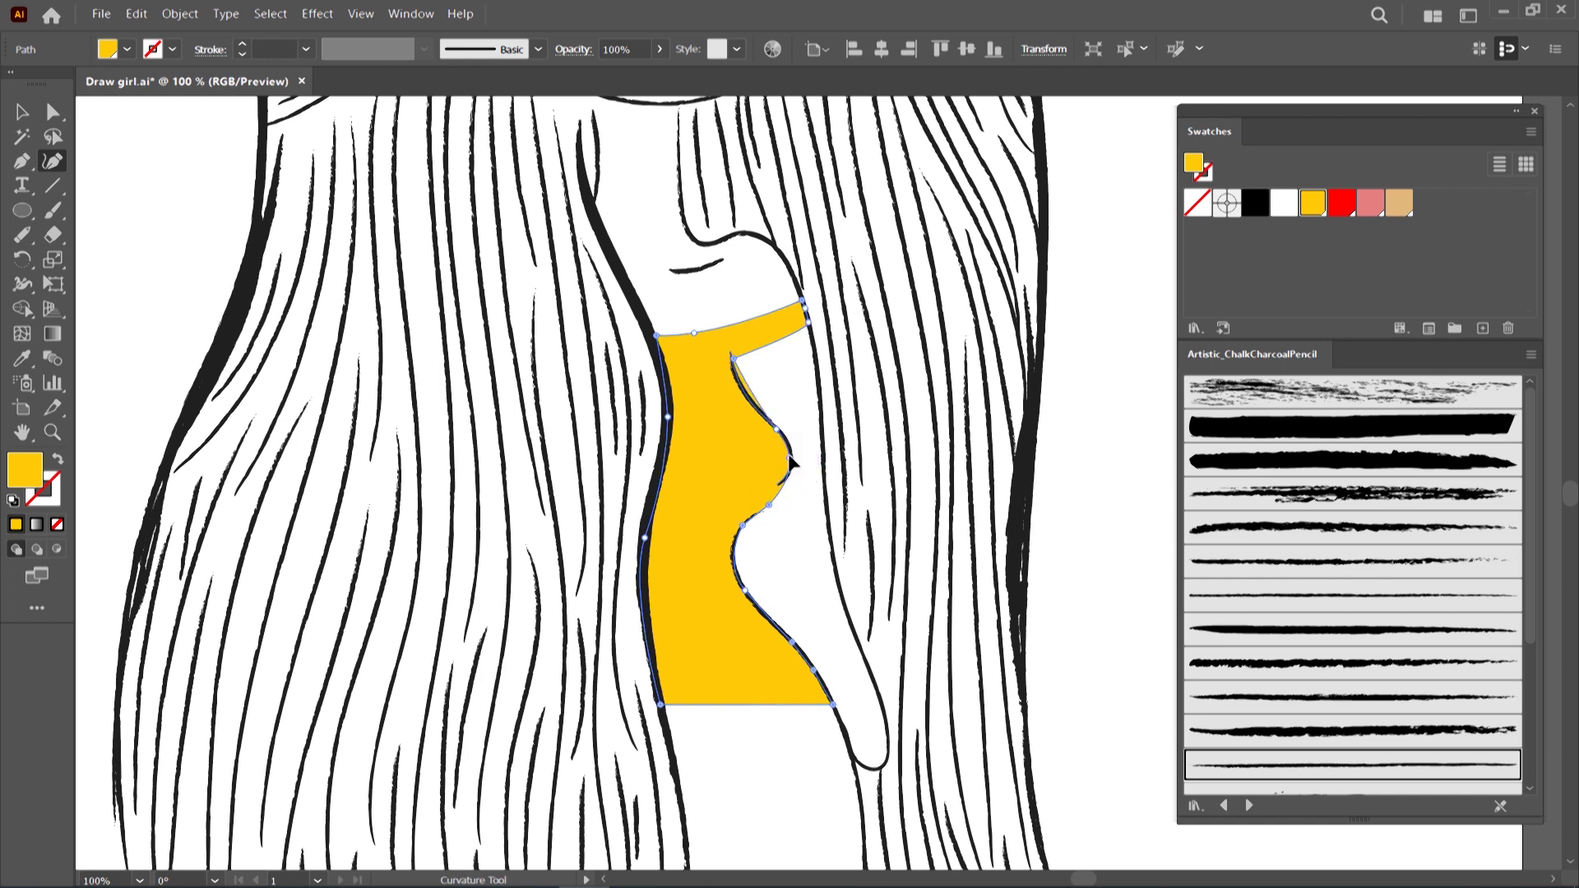
{"action": "left_click", "coordinate": [742, 388]}
Drag dress anchors to raise the top-right corner and lower the middle of the top edge
{"action": "left_click", "coordinate": [46, 111]}
{"action": "left_click_drag", "start_coordinate": [779, 485], "coordinate": [784, 491]}
{"action": "left_click", "coordinate": [799, 503]}
{"action": "left_click_drag", "start_coordinate": [804, 306], "coordinate": [796, 284]}
{"action": "mouse_move", "coordinate": [701, 321]}
{"action": "left_mouse_down"}
{"action": "mouse_move", "coordinate": [735, 337]}
{"action": "mouse_move", "coordinate": [719, 339]}
{"action": "left_mouse_up"}
{"action": "left_click", "coordinate": [774, 370]}
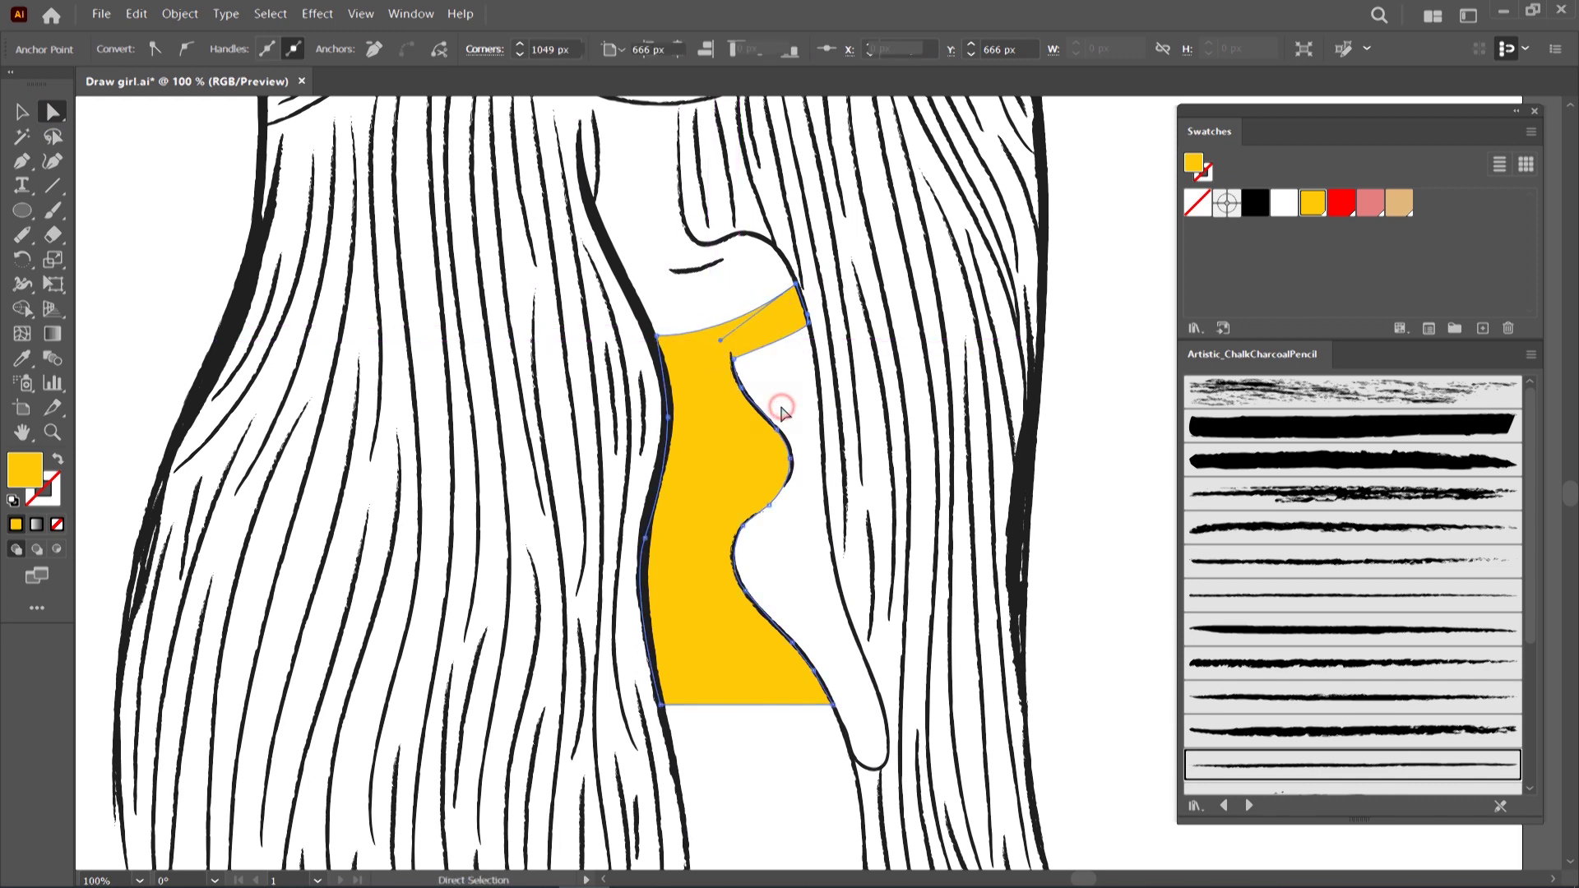
{"action": "left_click", "coordinate": [21, 111]}
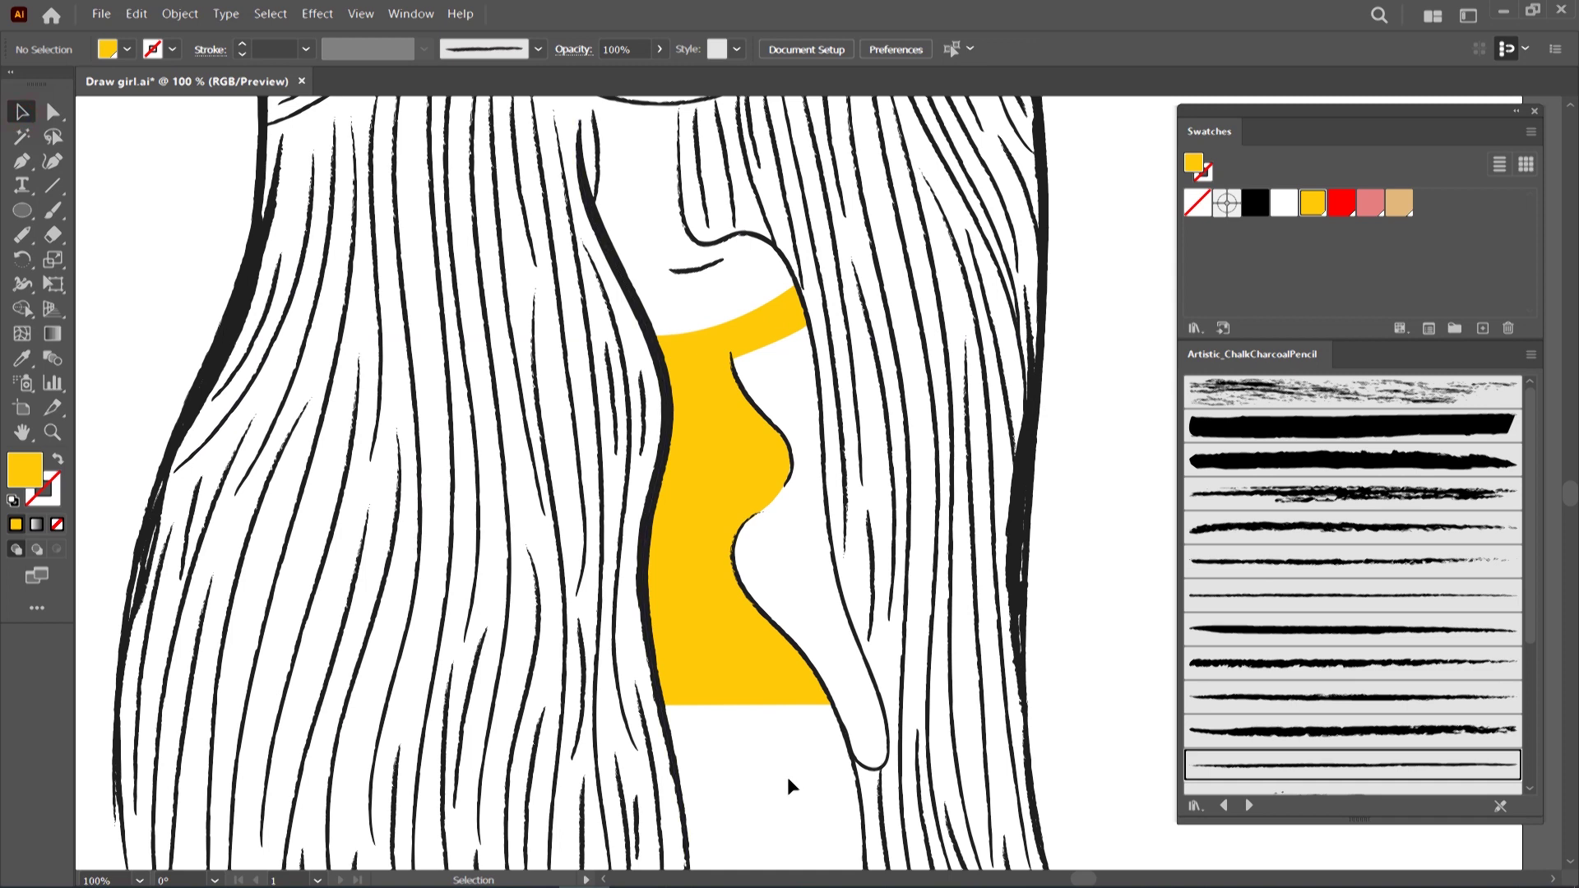
{"action": "key", "text": "ctrl+0"}
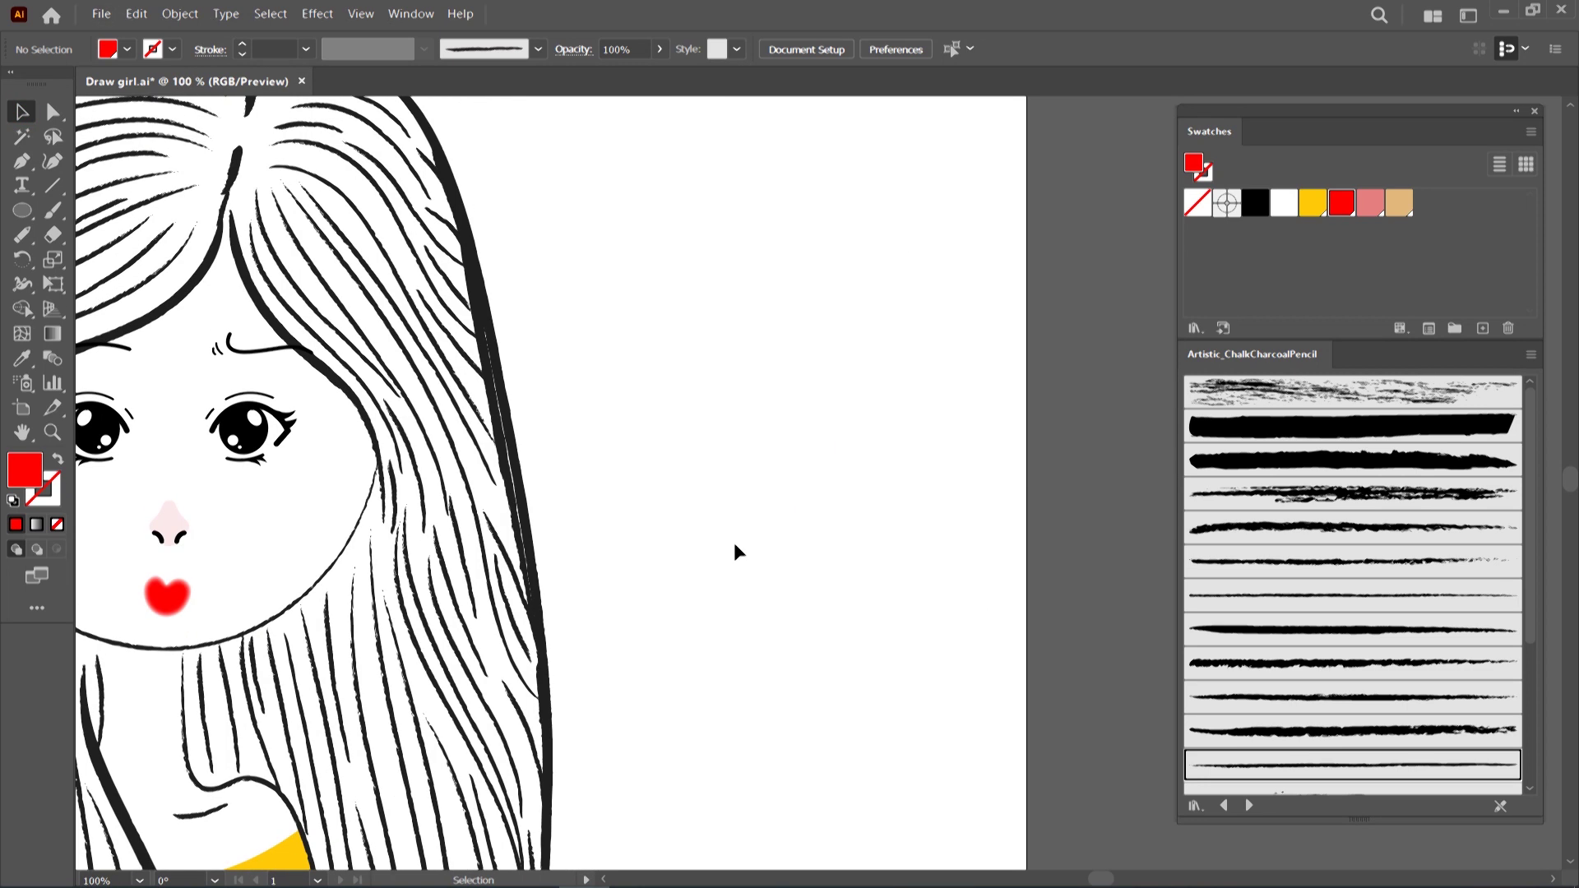
Draw outer and inner unfilled red-stroked rectangles beside the face, then widen the outer one's top
{"action": "left_click", "coordinate": [31, 215]}
{"action": "left_click", "coordinate": [107, 209]}
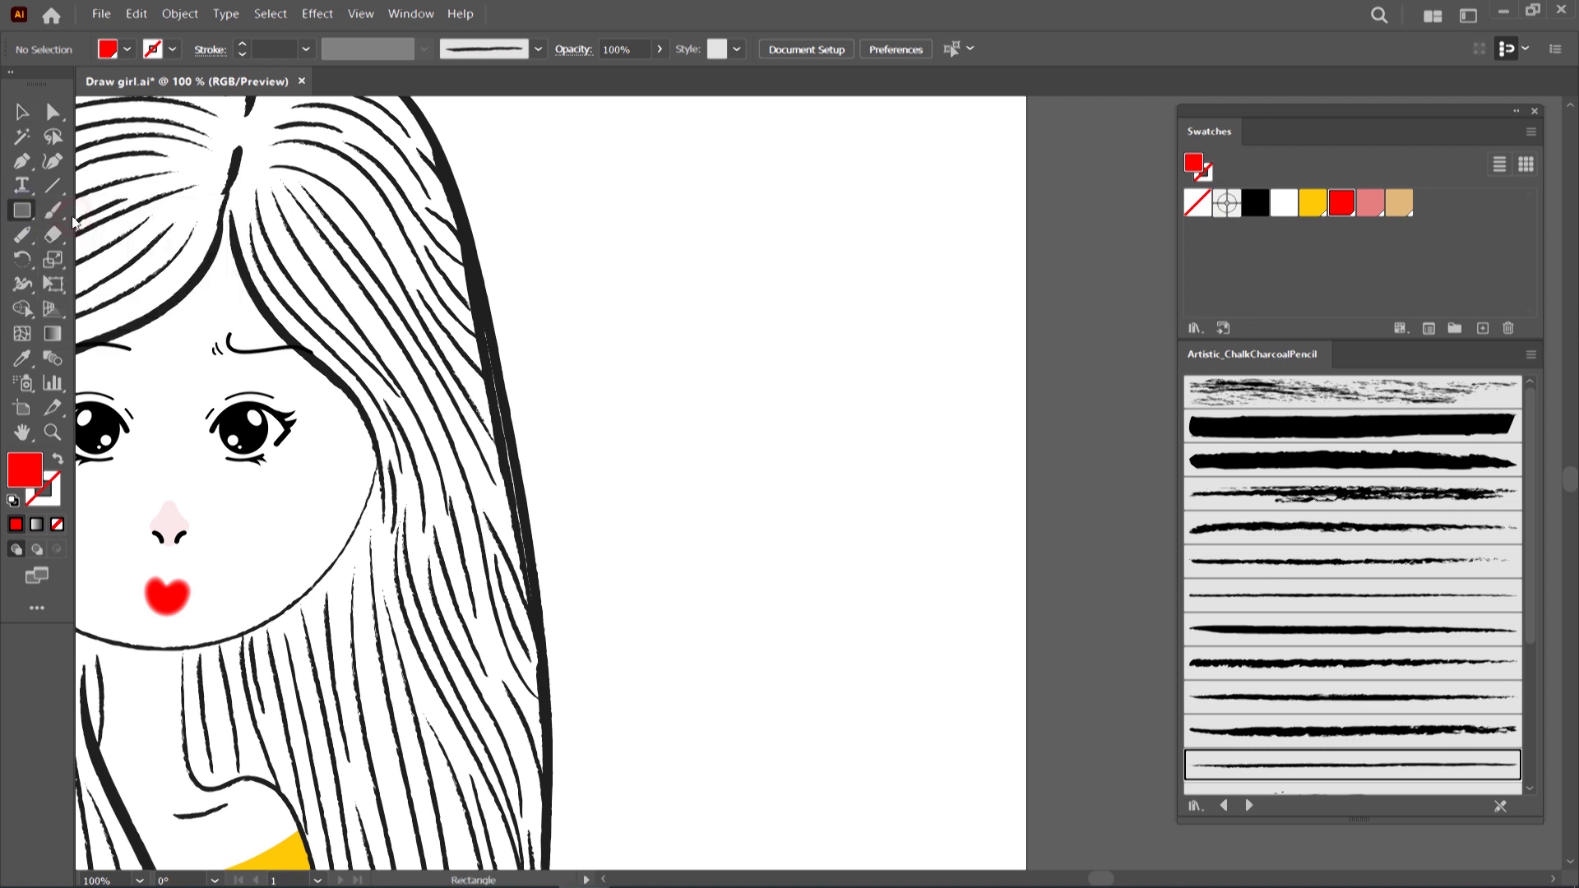
{"action": "left_click", "coordinate": [57, 463]}
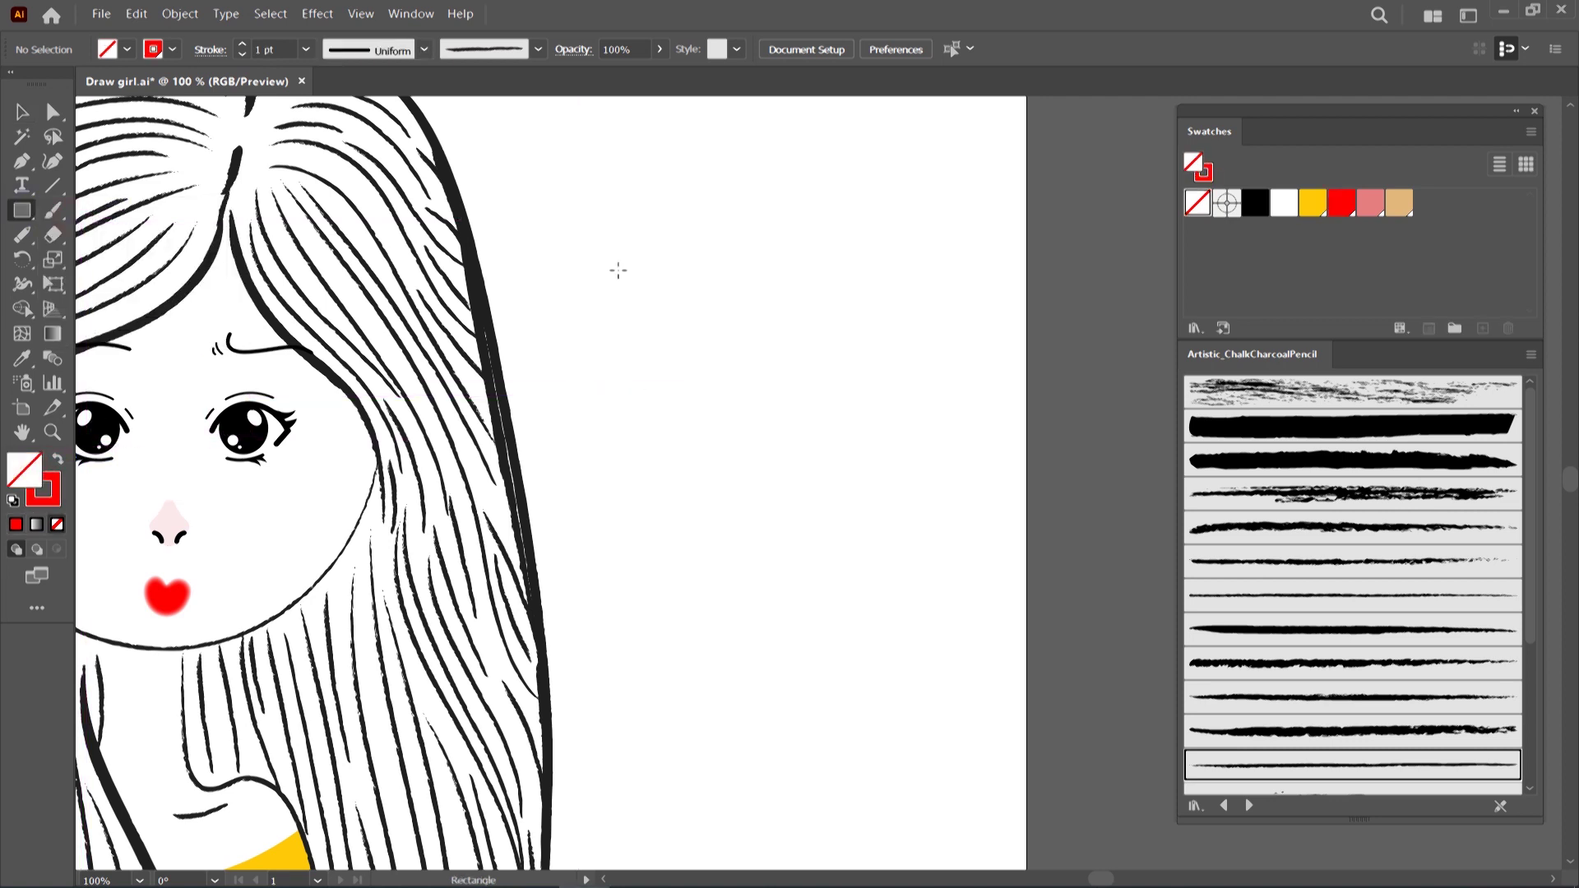
{"action": "left_click_drag", "start_coordinate": [611, 267], "coordinate": [842, 445]}
{"action": "left_click_drag", "start_coordinate": [663, 294], "coordinate": [800, 417]}
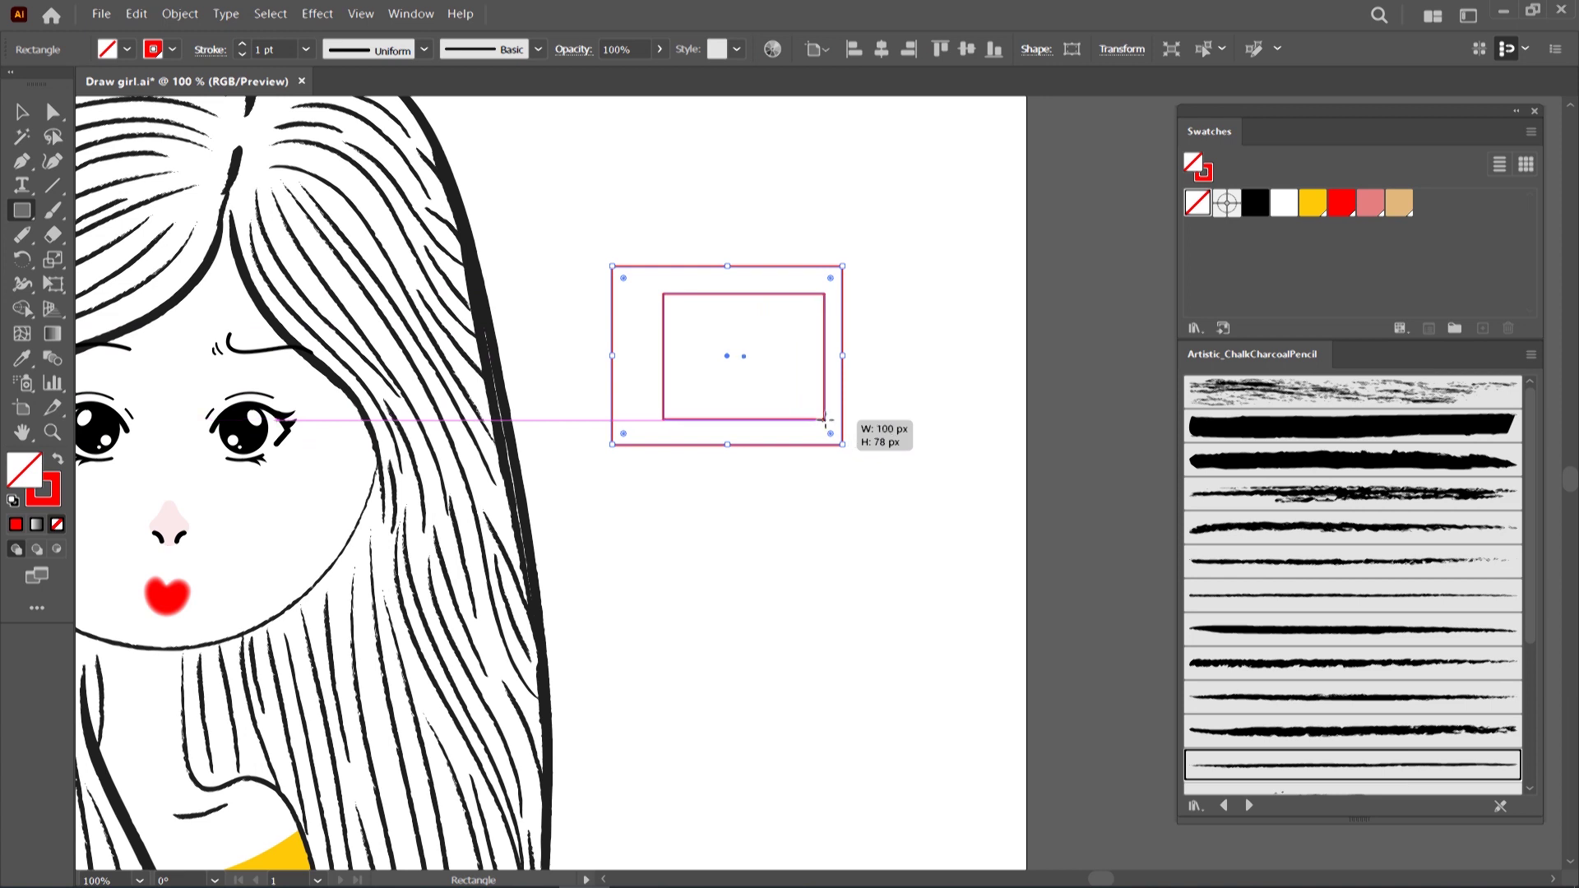
{"action": "left_click_drag", "start_coordinate": [806, 417], "coordinate": [824, 419]}
{"action": "left_click", "coordinate": [51, 112]}
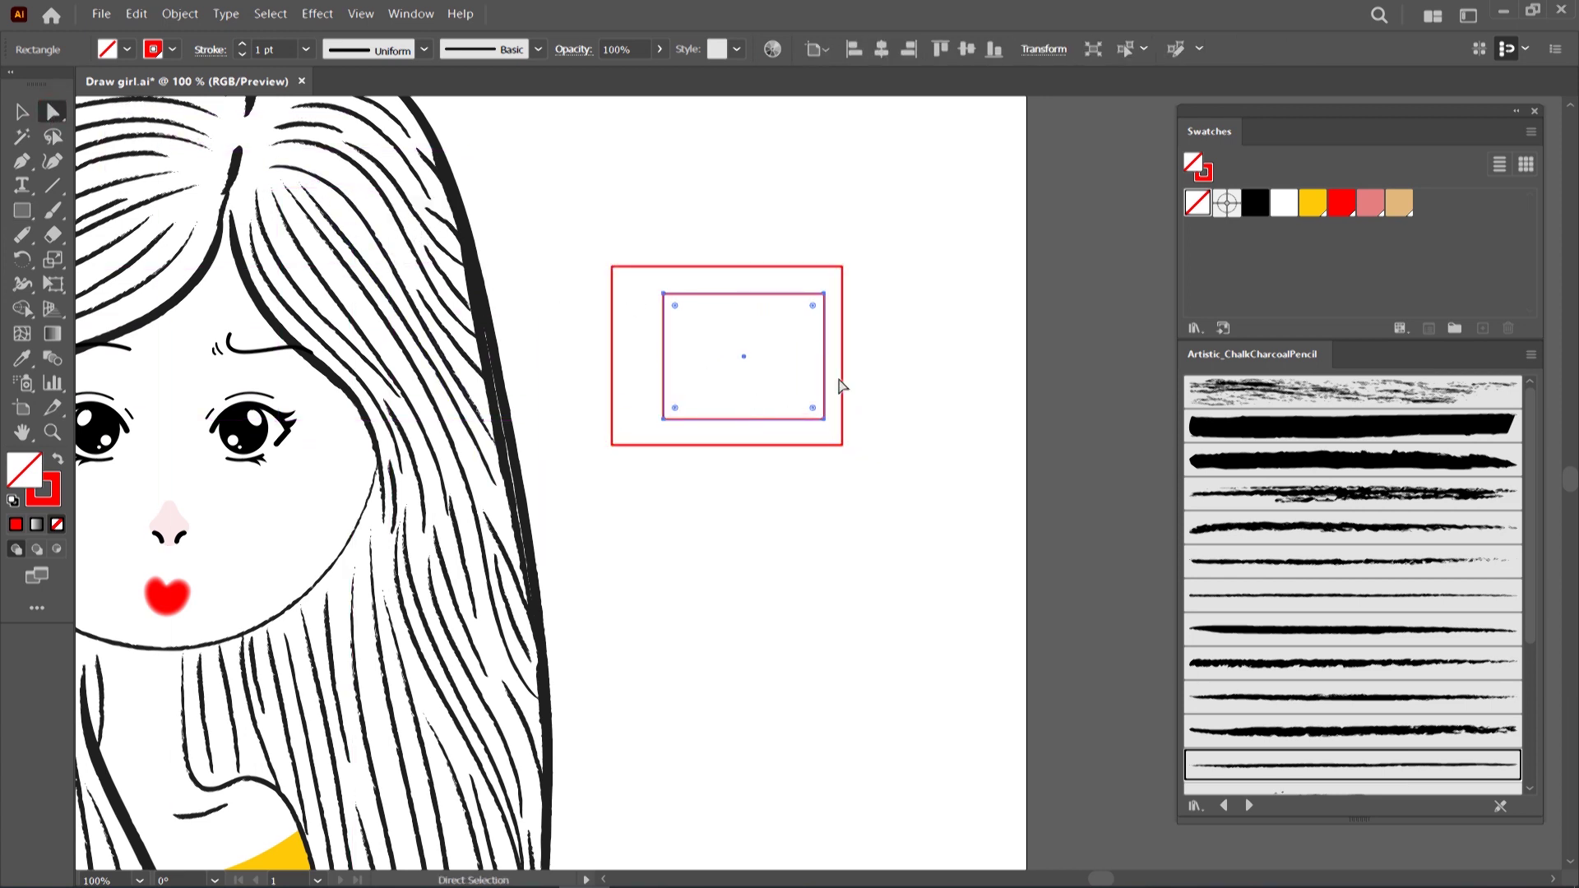
{"action": "left_click_drag", "start_coordinate": [845, 267], "coordinate": [859, 266]}
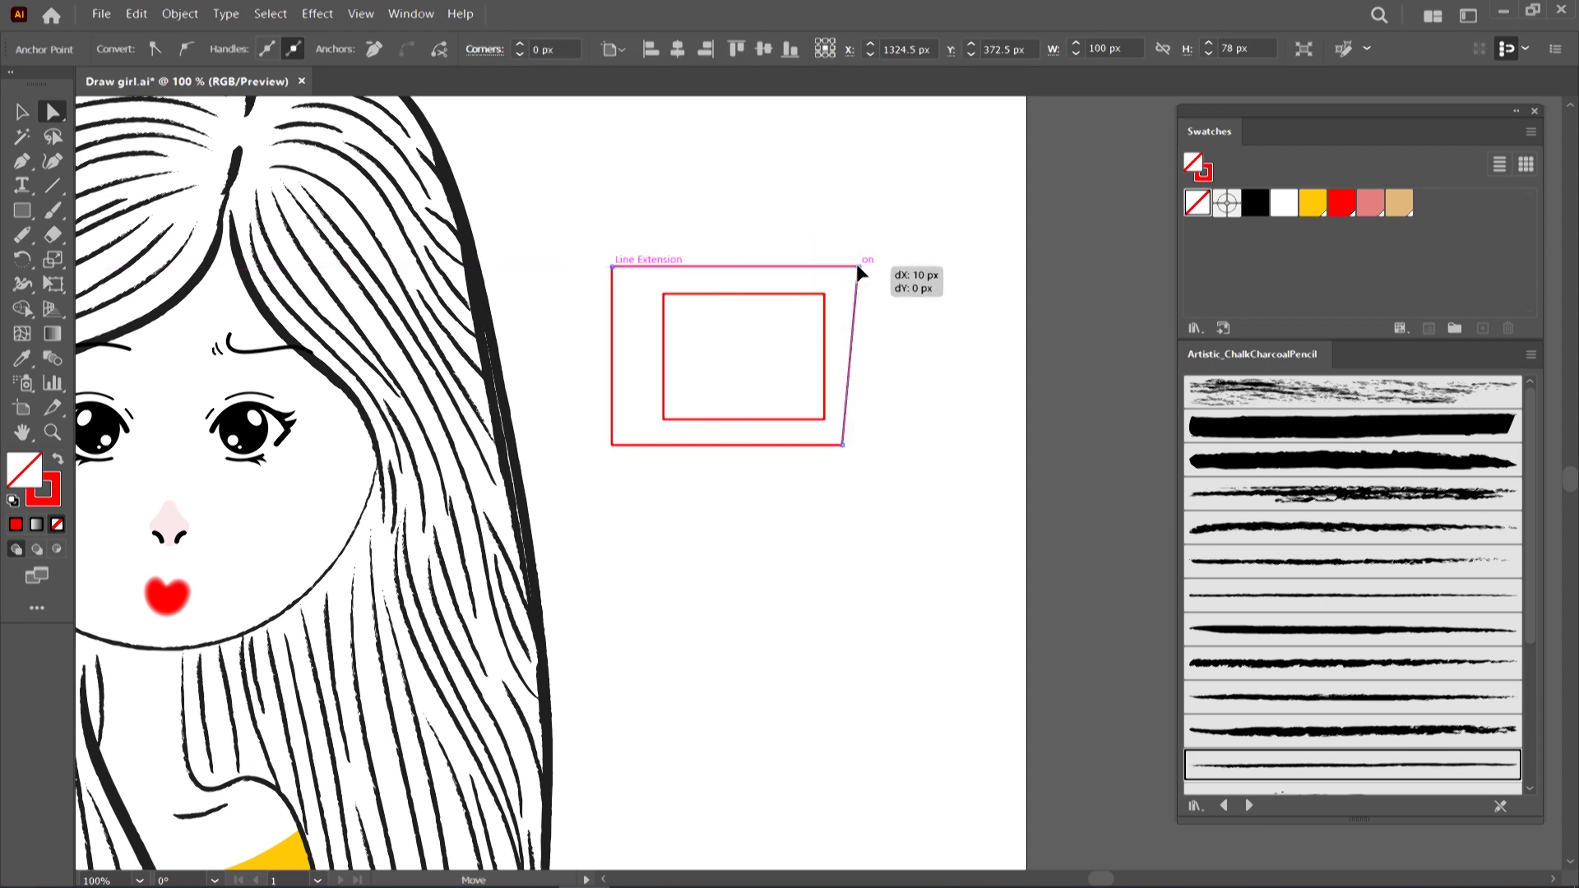
Taper the outer rectangle into a trapezoid and round all four of its corners
{"action": "left_click_drag", "start_coordinate": [612, 444], "coordinate": [644, 445]}
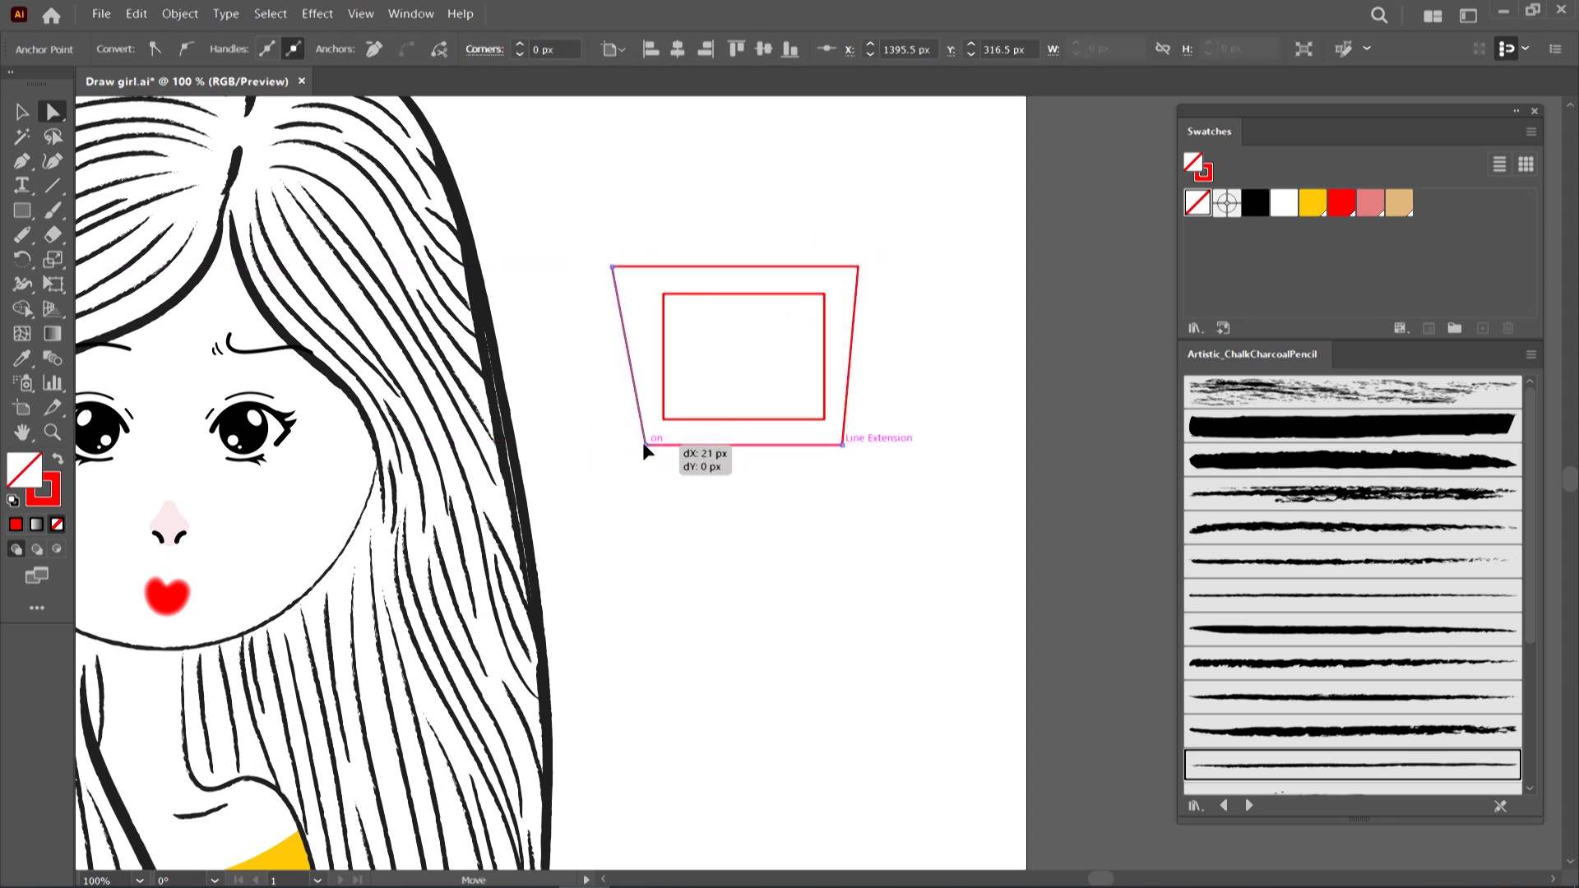
{"action": "left_click_drag", "start_coordinate": [843, 445], "coordinate": [816, 445]}
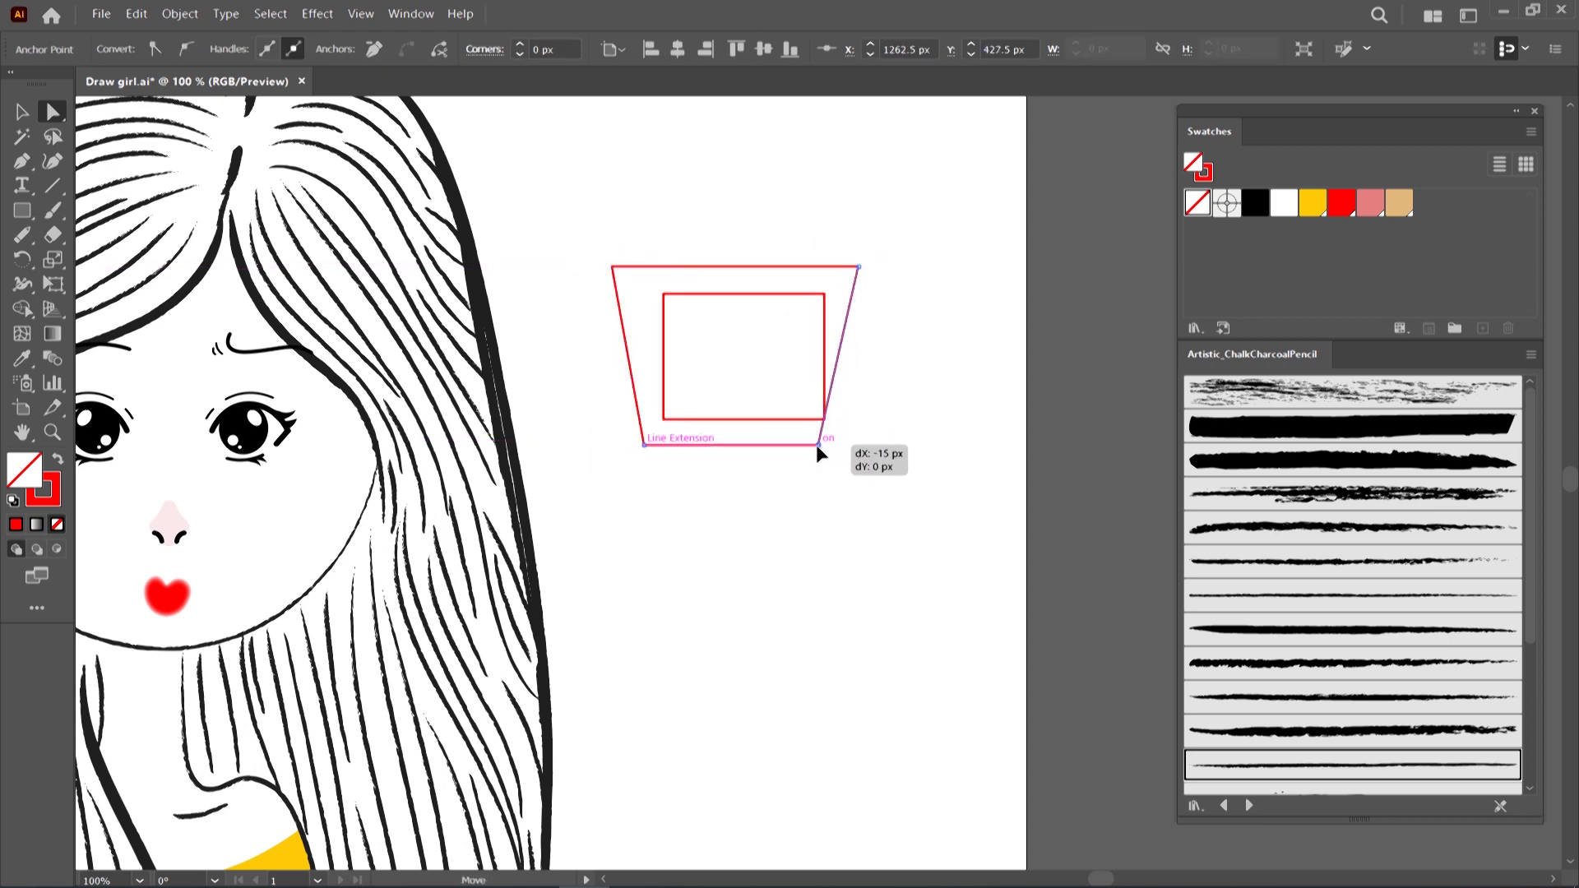
{"action": "left_click_drag", "start_coordinate": [817, 445], "coordinate": [817, 445]}
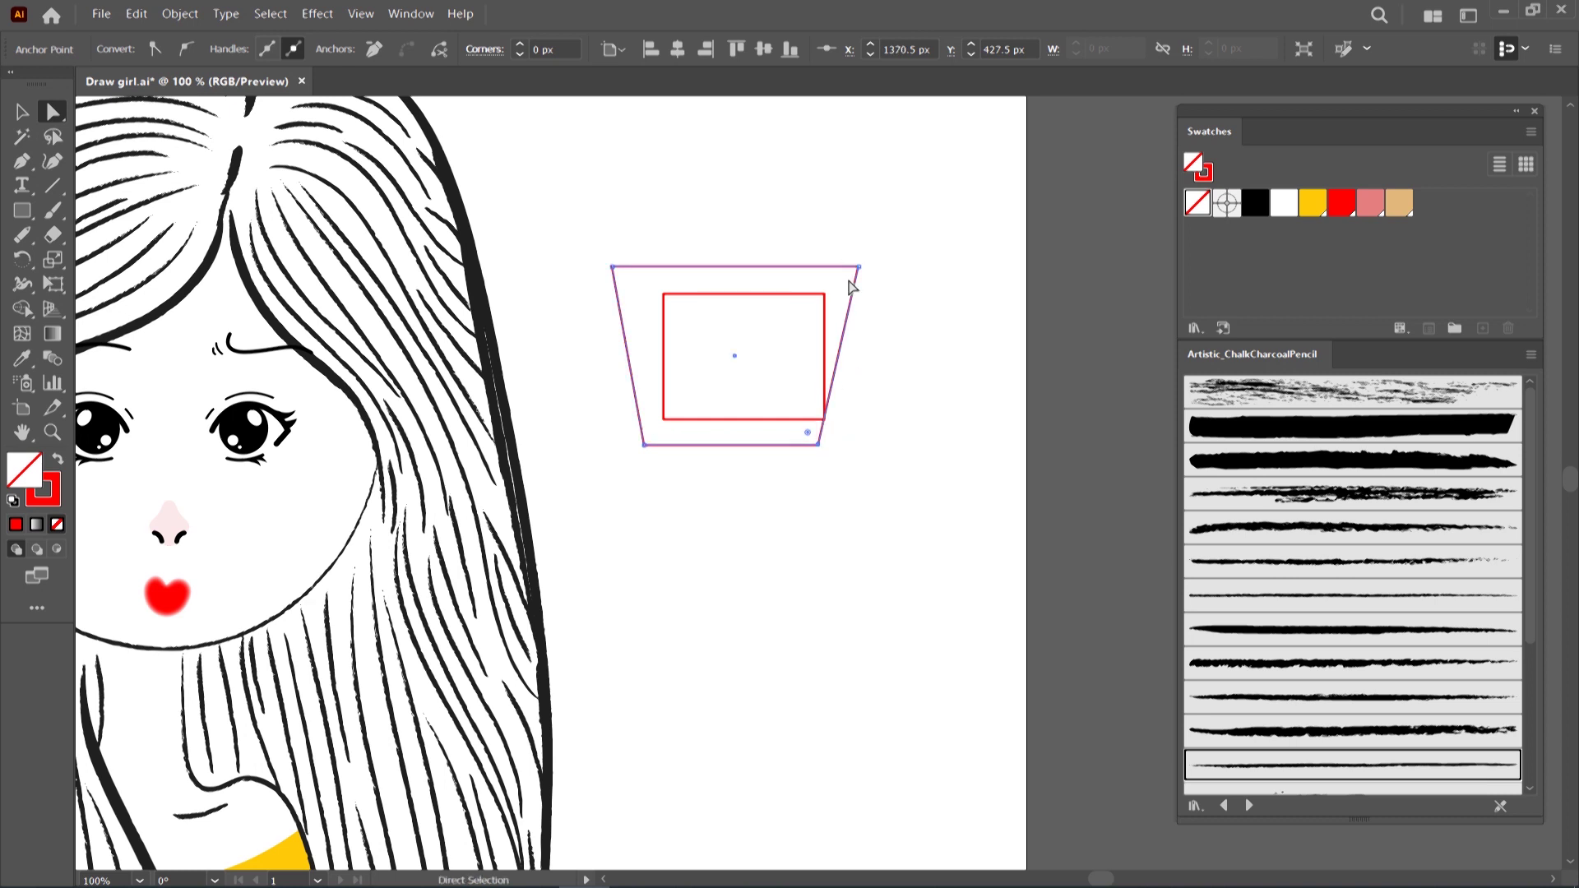
{"action": "left_click", "coordinate": [613, 266]}
{"action": "left_click_drag", "start_coordinate": [623, 281], "coordinate": [629, 284]}
{"action": "left_click", "coordinate": [644, 445]}
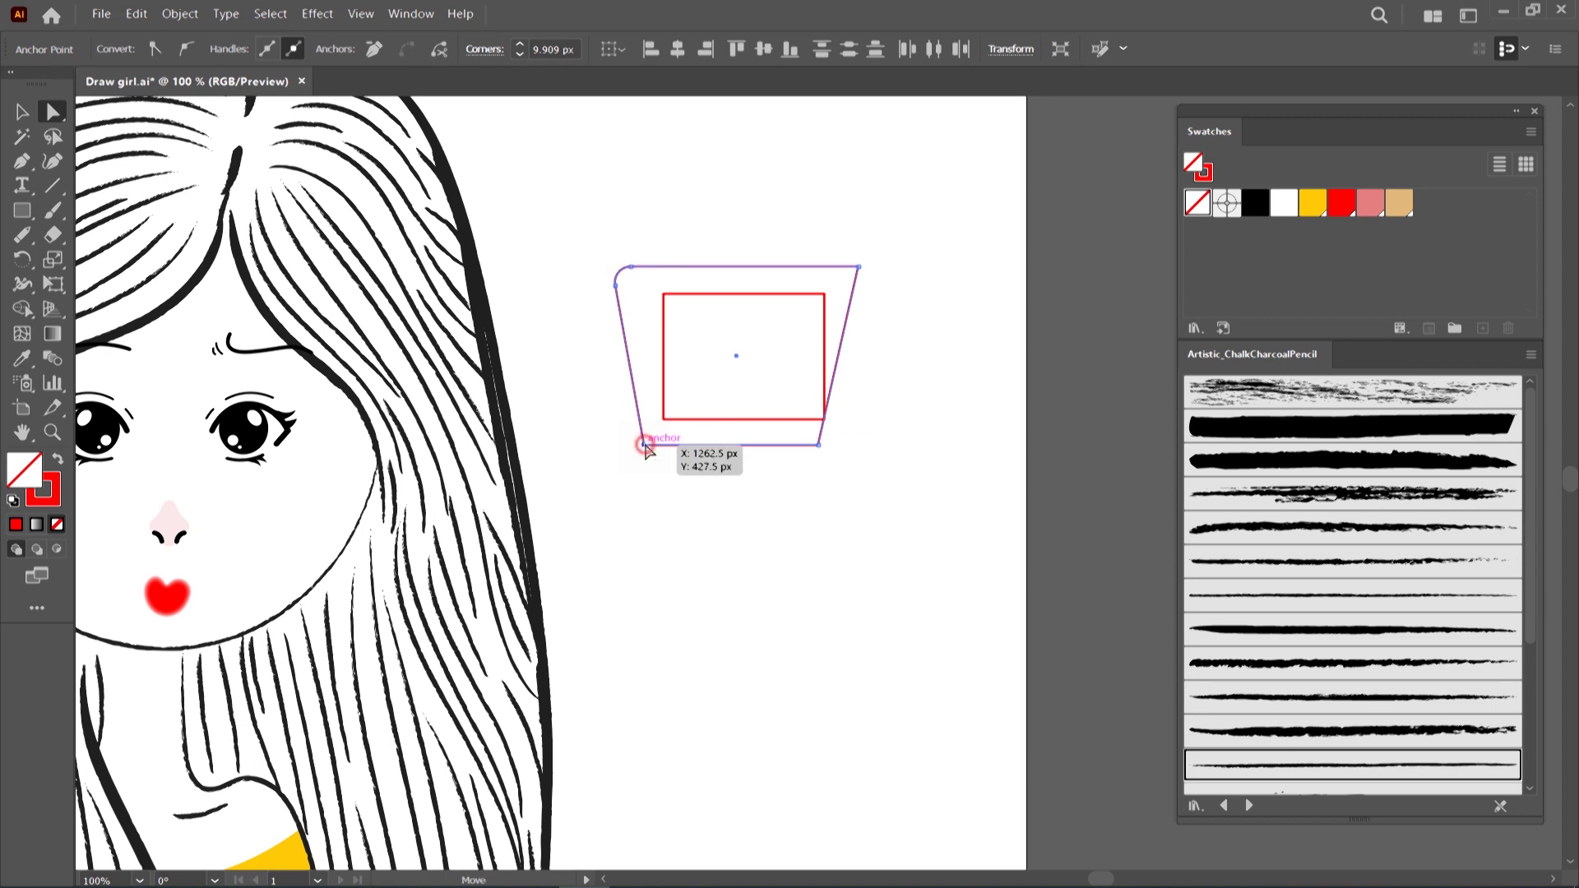
{"action": "left_click_drag", "start_coordinate": [656, 436], "coordinate": [687, 421]}
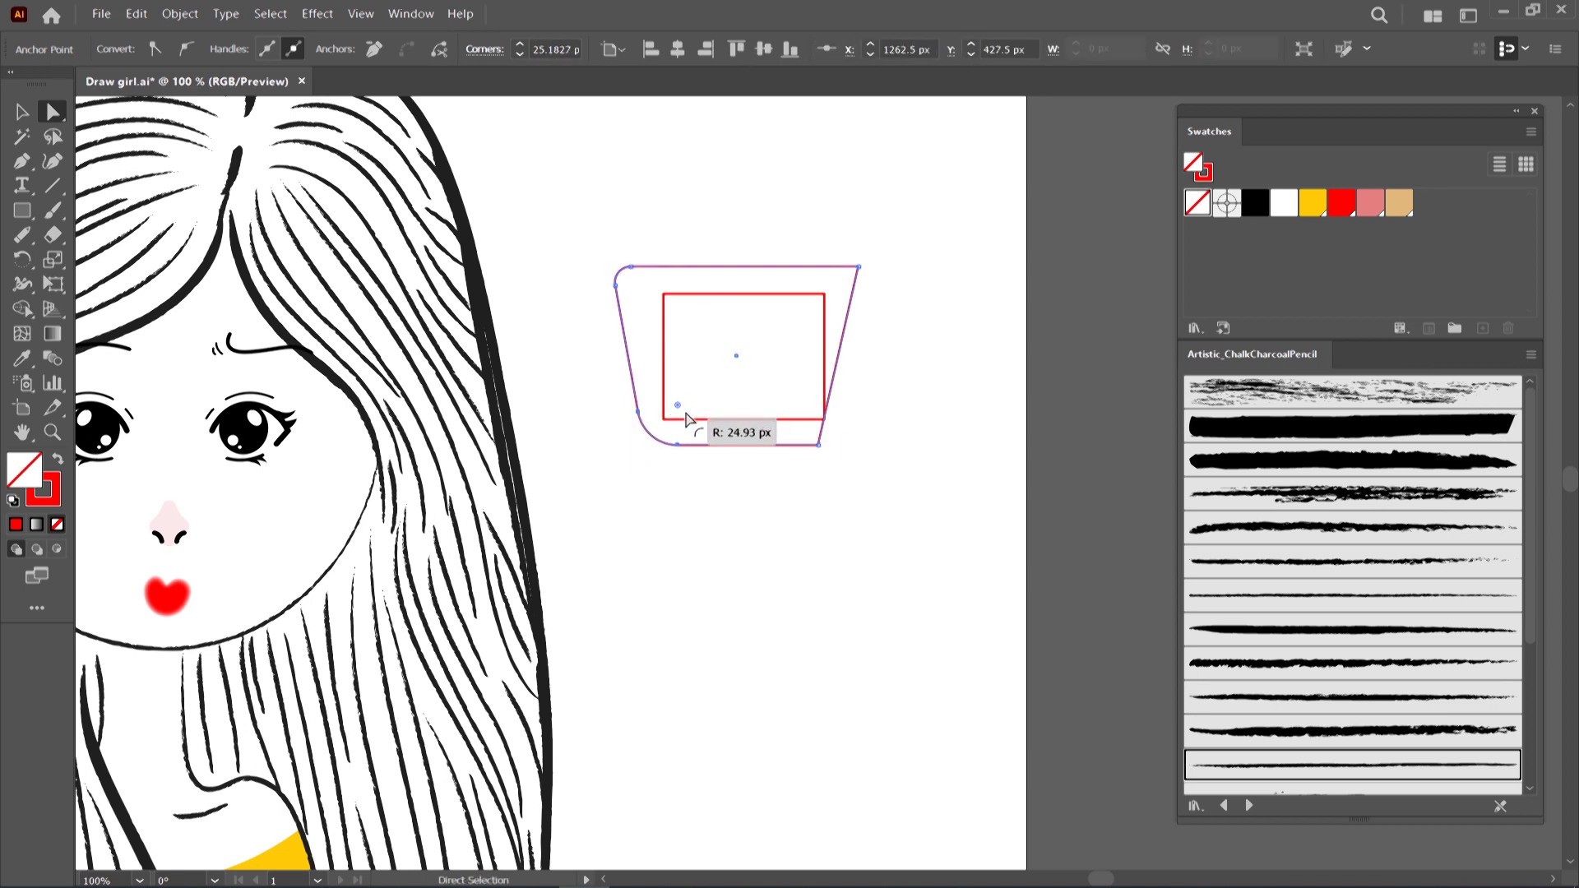
{"action": "left_click", "coordinate": [819, 445]}
{"action": "left_click_drag", "start_coordinate": [800, 424], "coordinate": [745, 388]}
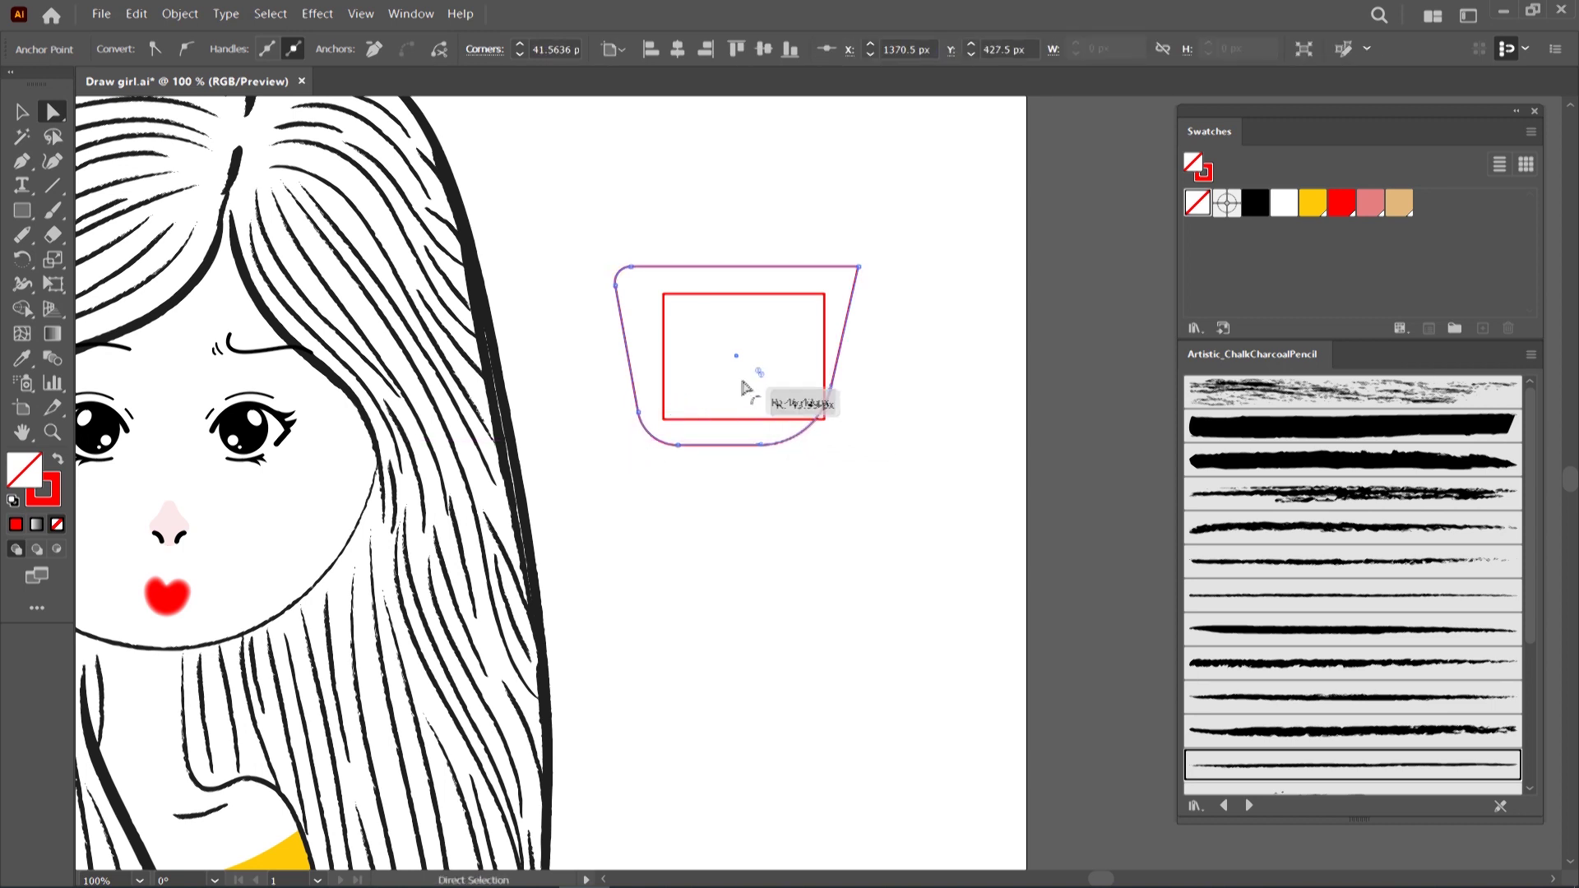
{"action": "left_click", "coordinate": [858, 268]}
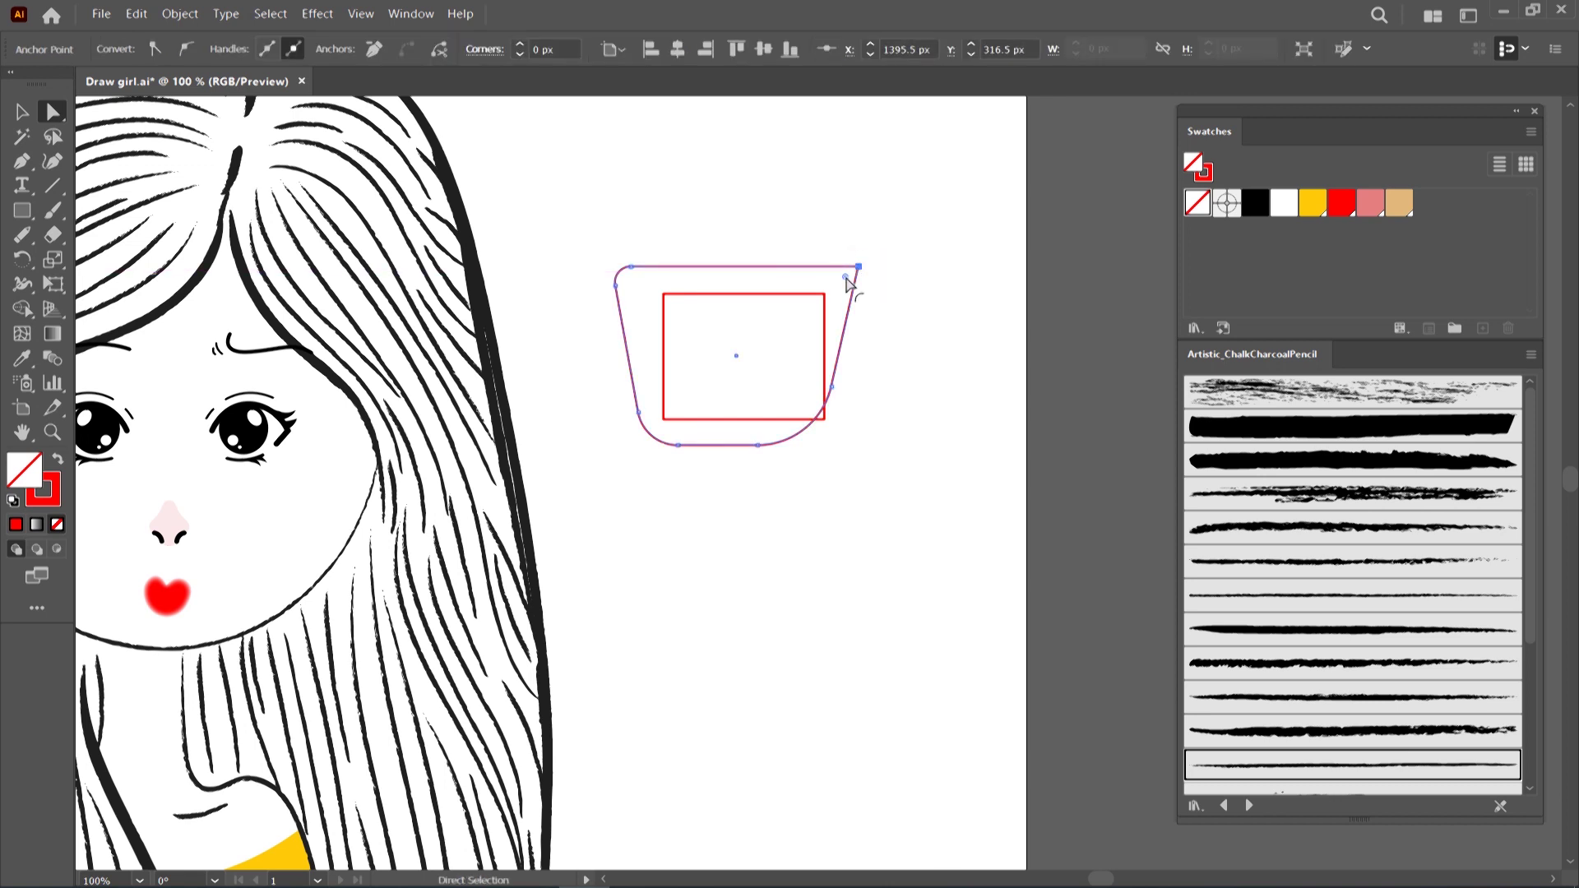
{"action": "left_click_drag", "start_coordinate": [847, 282], "coordinate": [814, 308]}
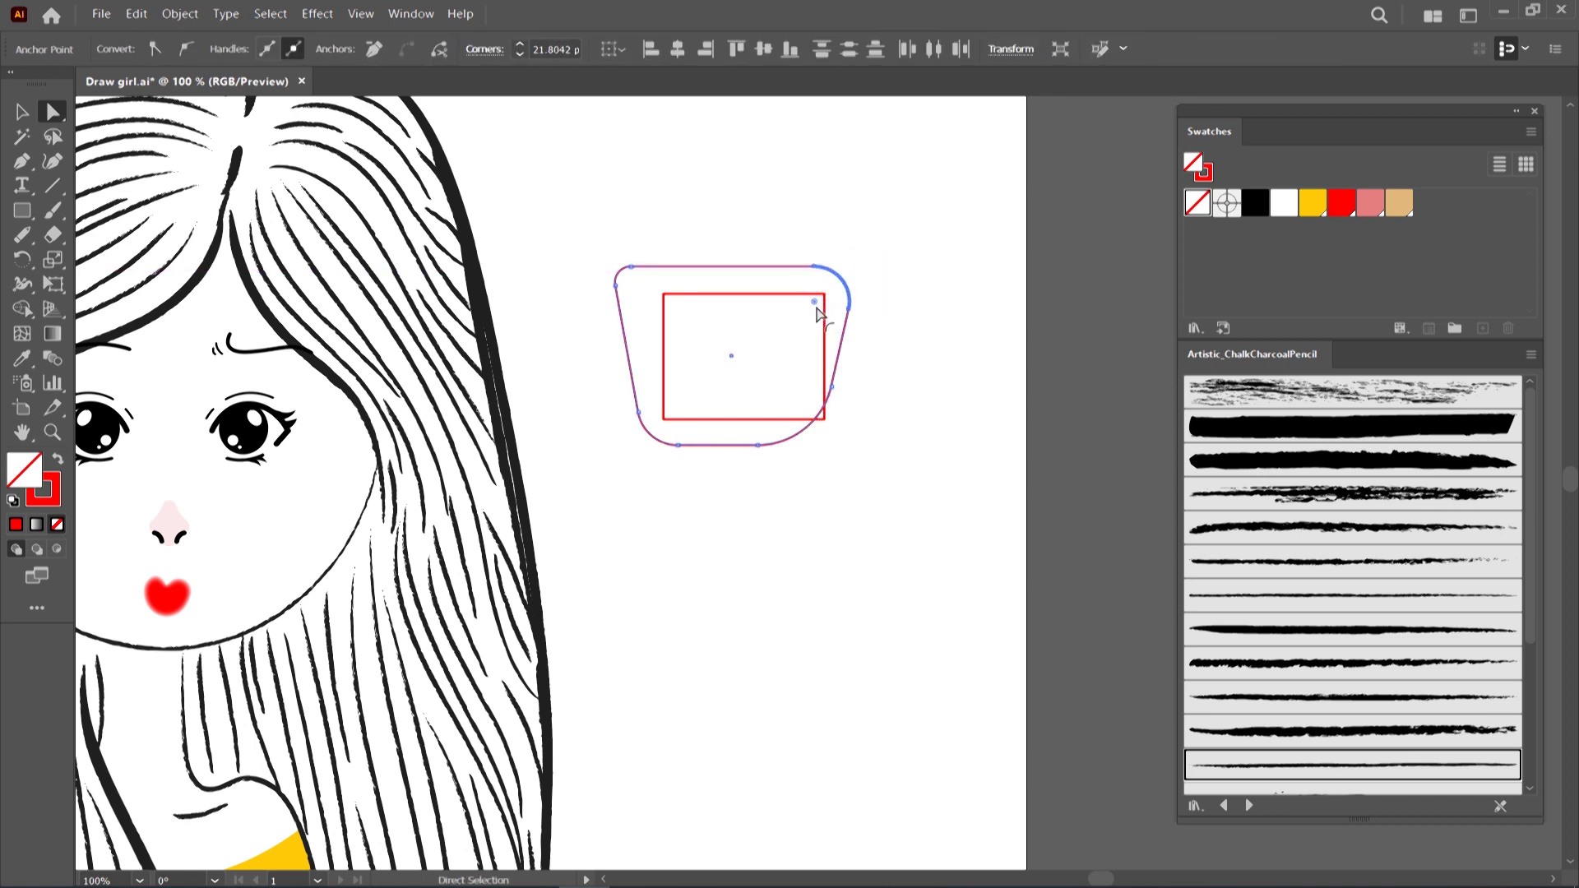
Taper the inner rectangle to match the outer and round its corners
{"action": "left_click_drag", "start_coordinate": [826, 417], "coordinate": [779, 414]}
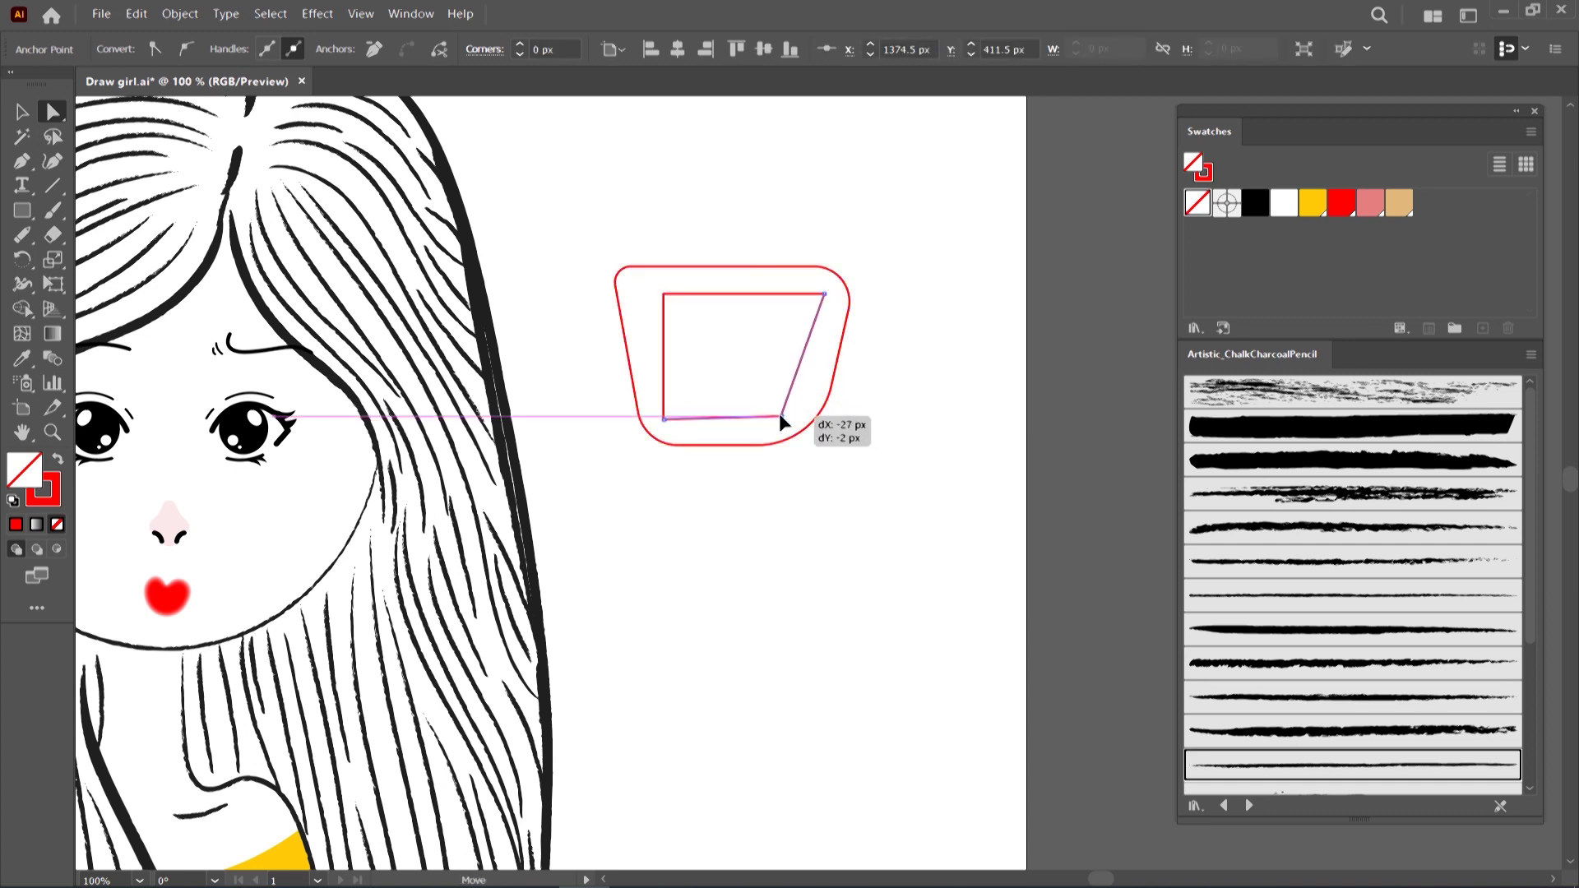
{"action": "left_click_drag", "start_coordinate": [665, 295], "coordinate": [654, 292]}
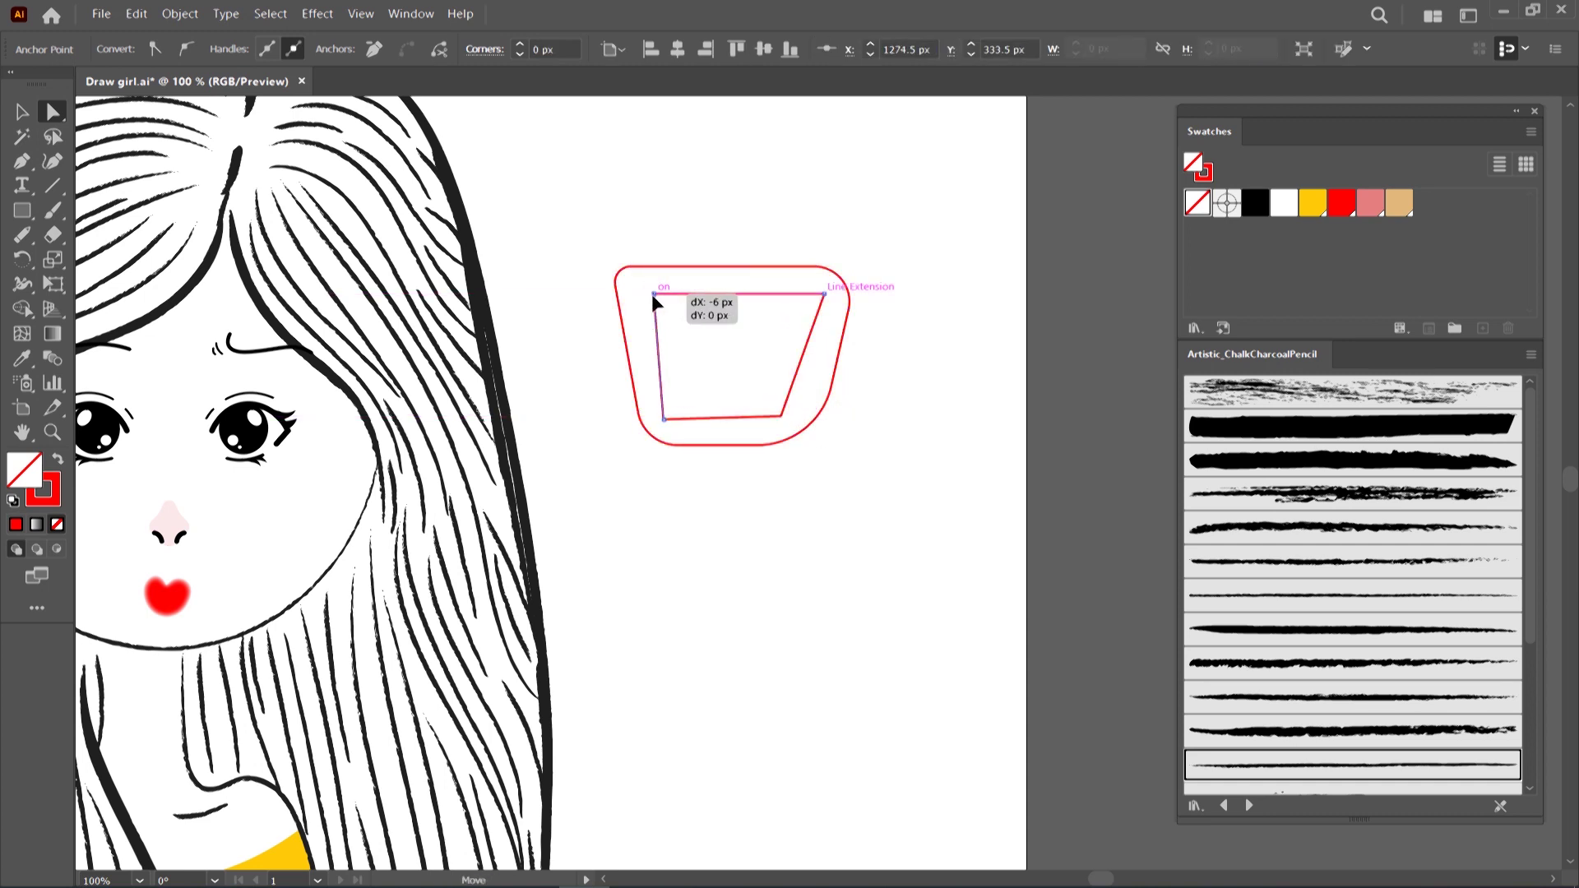
{"action": "left_click", "coordinate": [666, 418]}
{"action": "left_click_drag", "start_coordinate": [675, 409], "coordinate": [699, 399]}
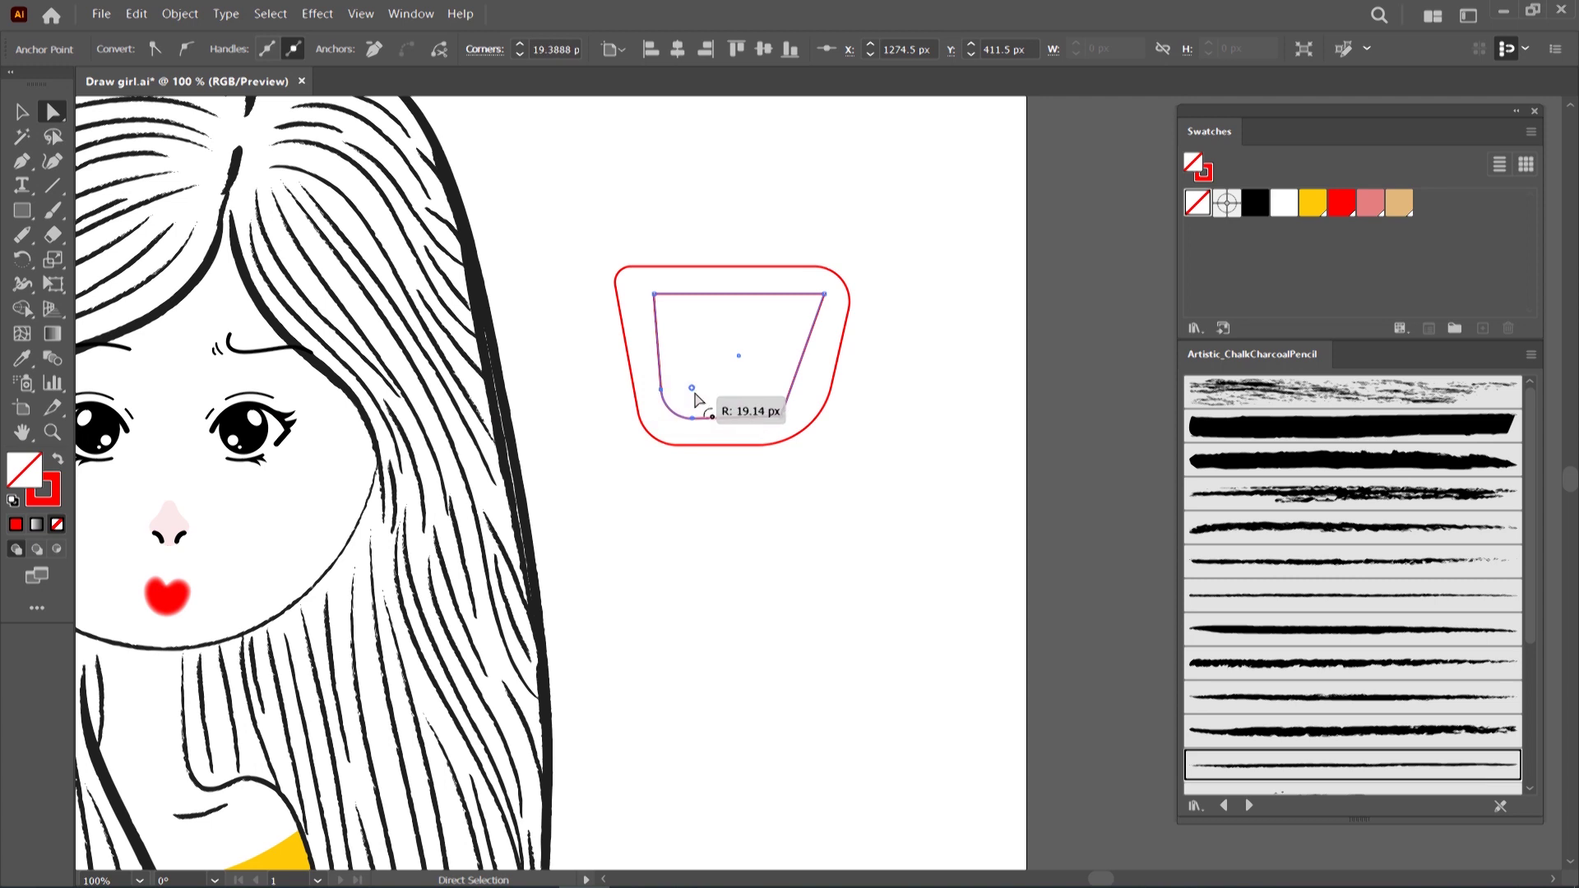
{"action": "left_click_drag", "start_coordinate": [824, 294], "coordinate": [819, 293]}
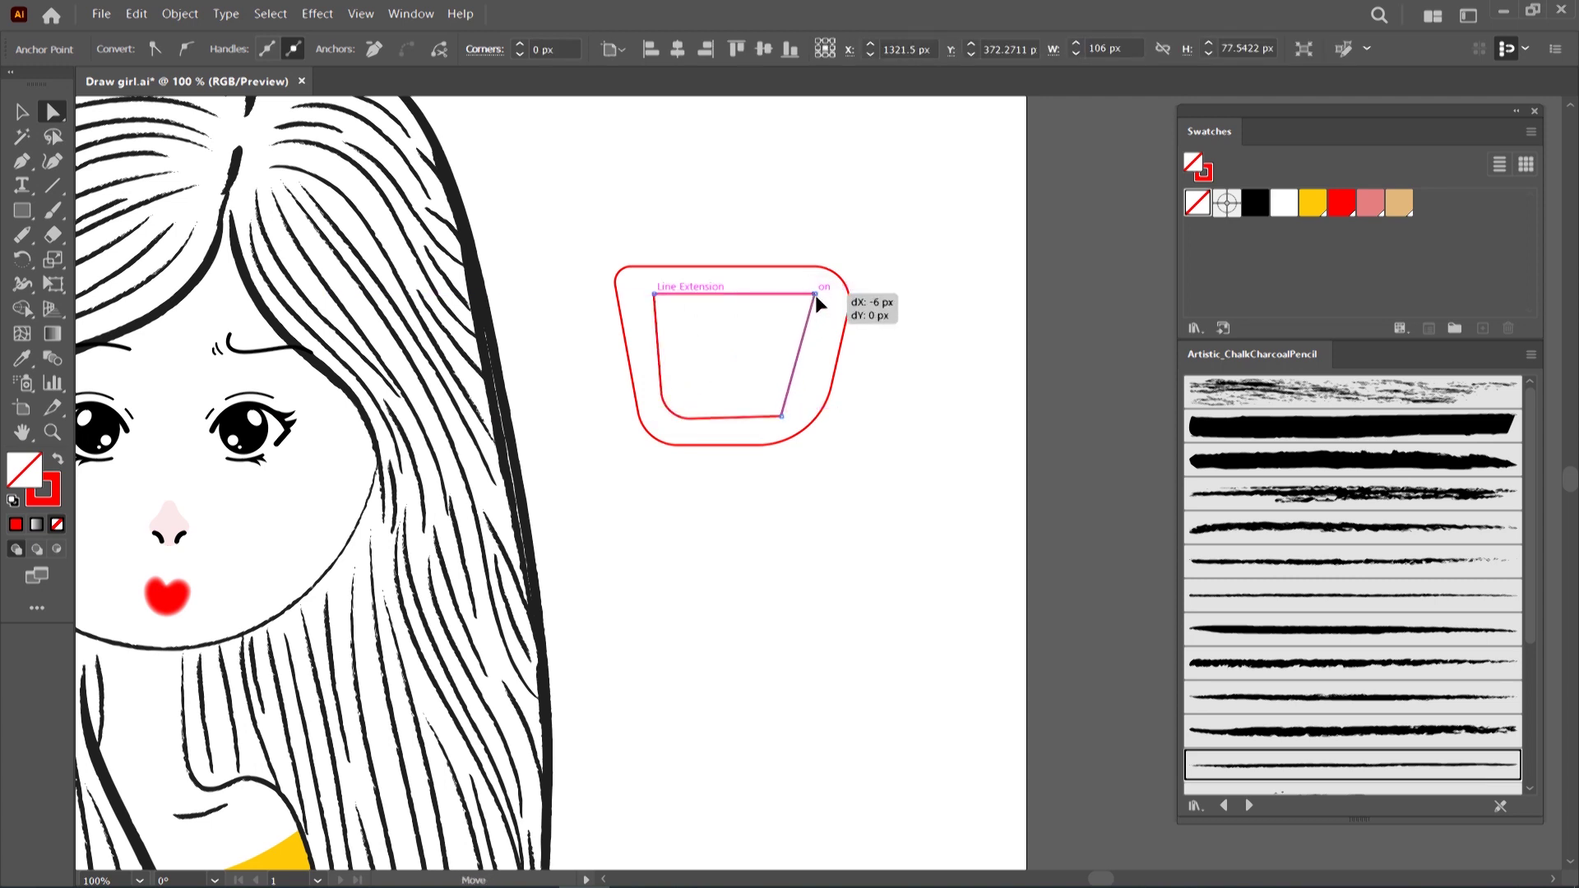
{"action": "left_click_drag", "start_coordinate": [781, 417], "coordinate": [765, 398]}
{"action": "left_click", "coordinate": [820, 296]}
{"action": "left_click_drag", "start_coordinate": [810, 306], "coordinate": [794, 317]}
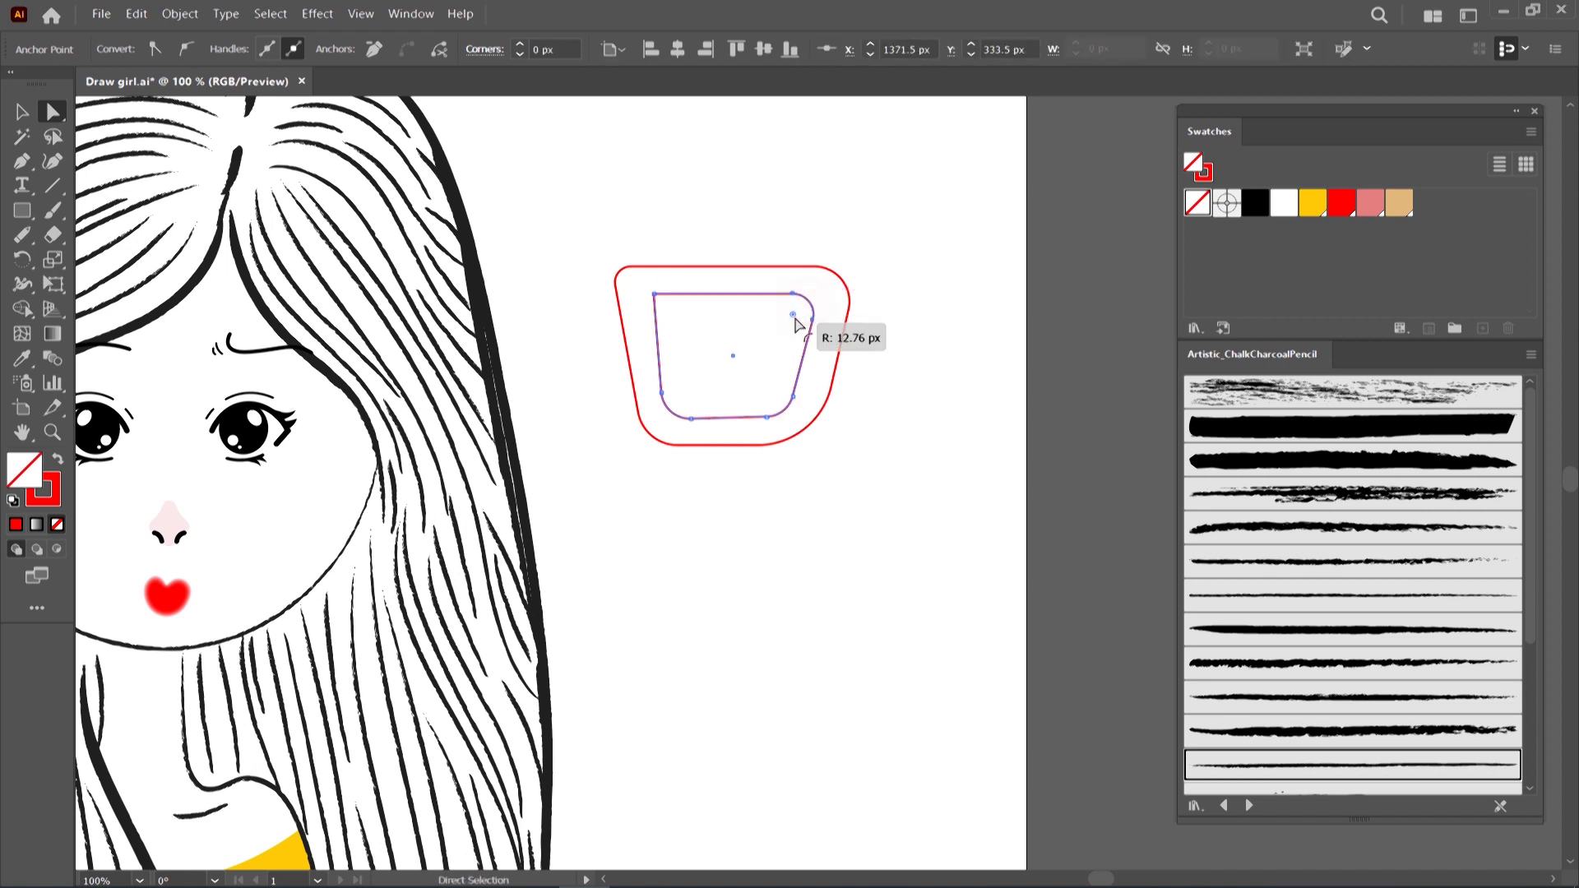
{"action": "left_click", "coordinate": [654, 294]}
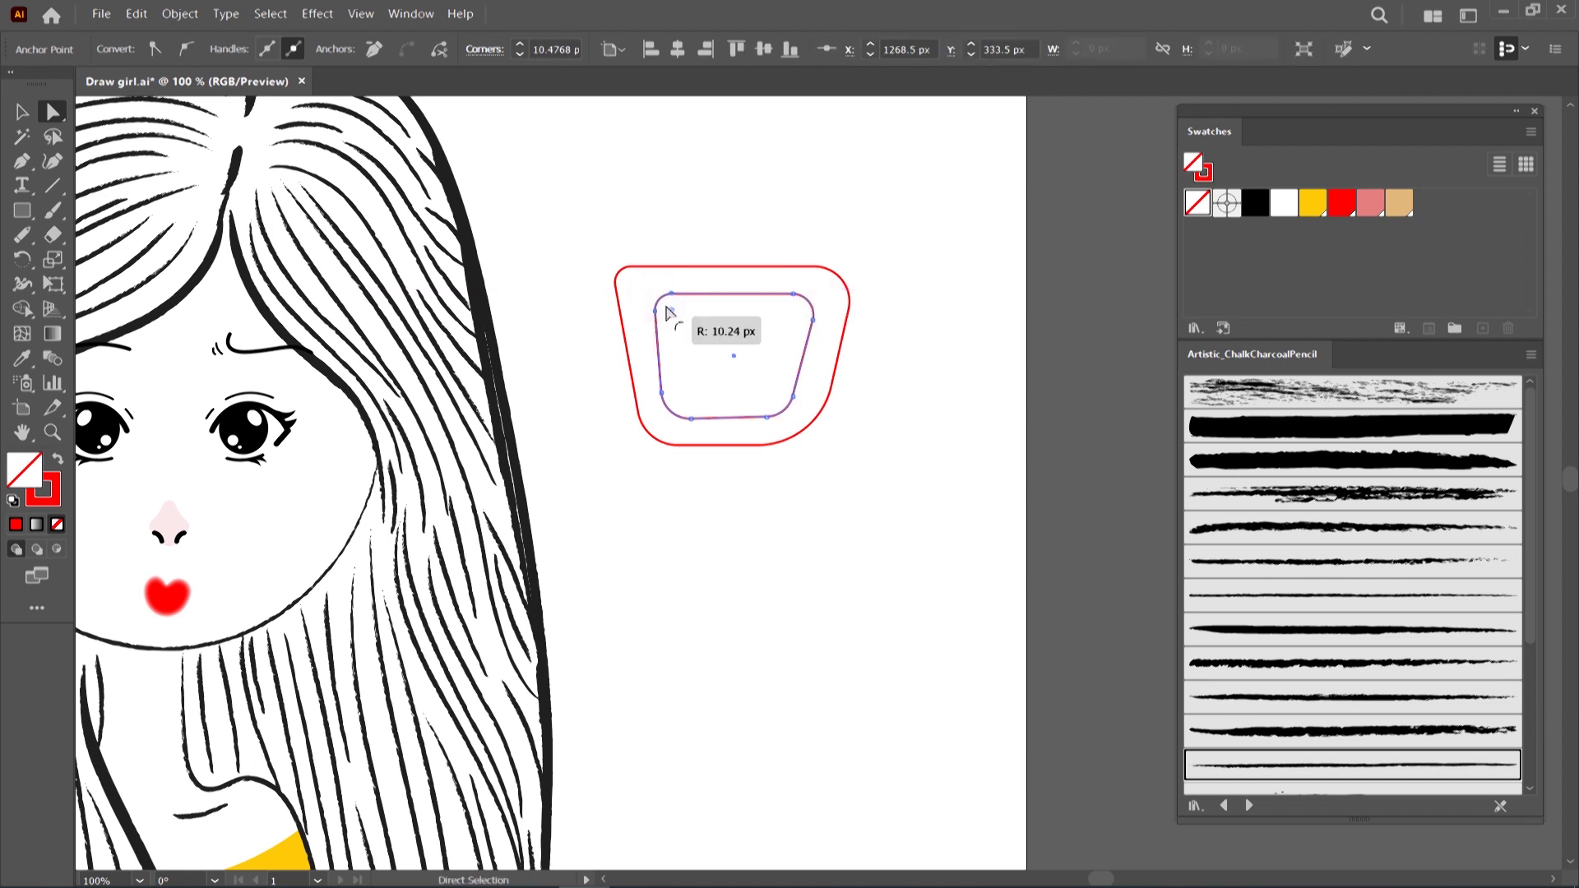
{"action": "left_click_drag", "start_coordinate": [663, 309], "coordinate": [665, 310]}
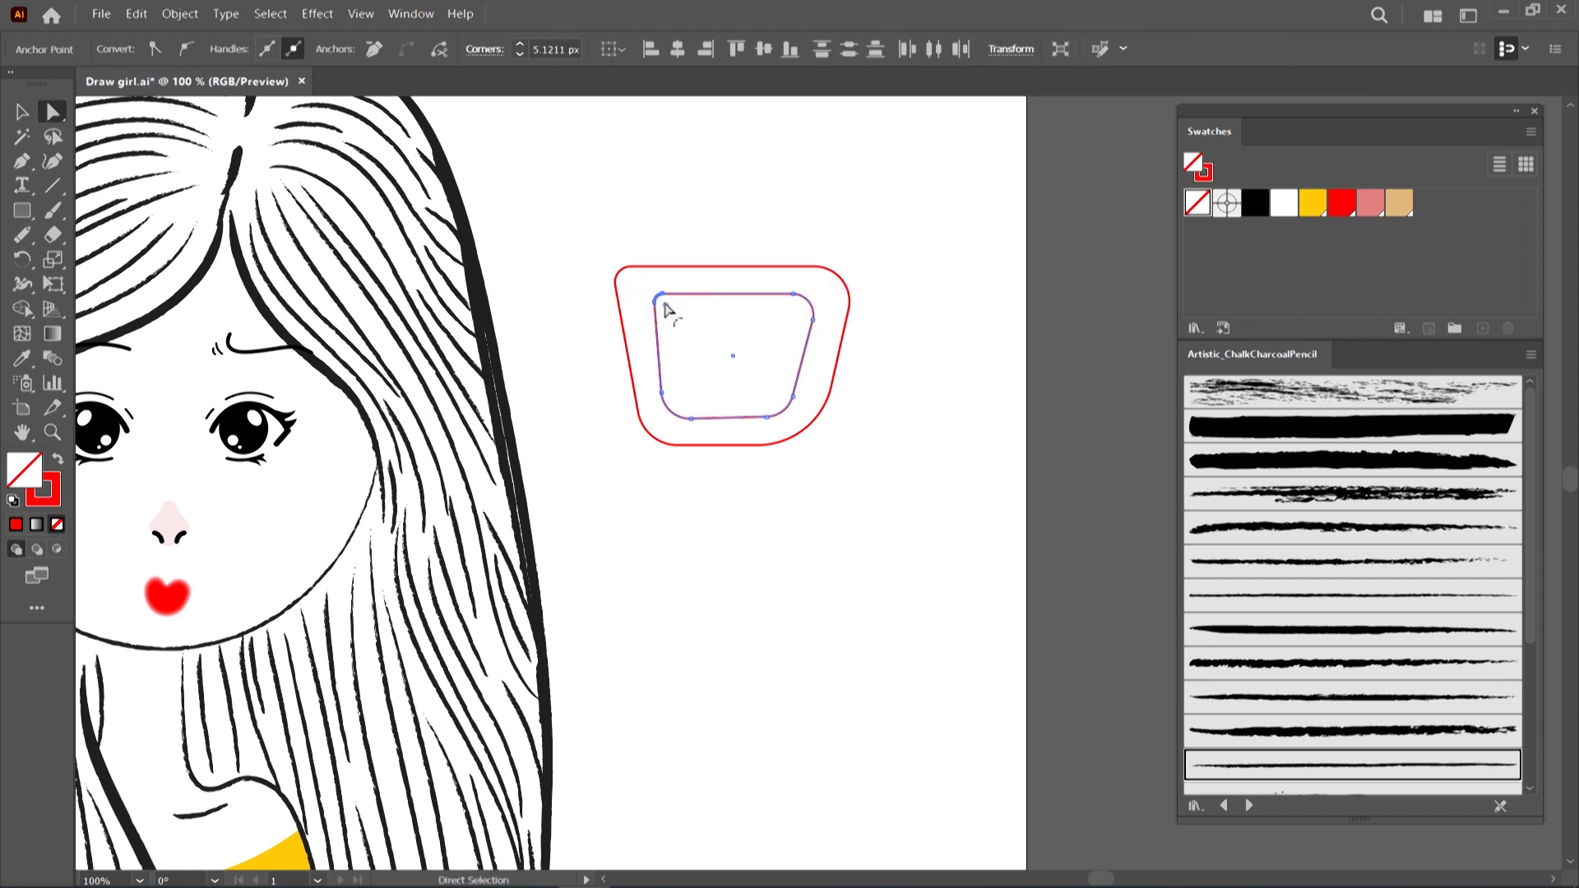
{"action": "left_click", "coordinate": [588, 333]}
{"action": "left_click", "coordinate": [19, 115]}
{"action": "key", "text": "ctrl+="}
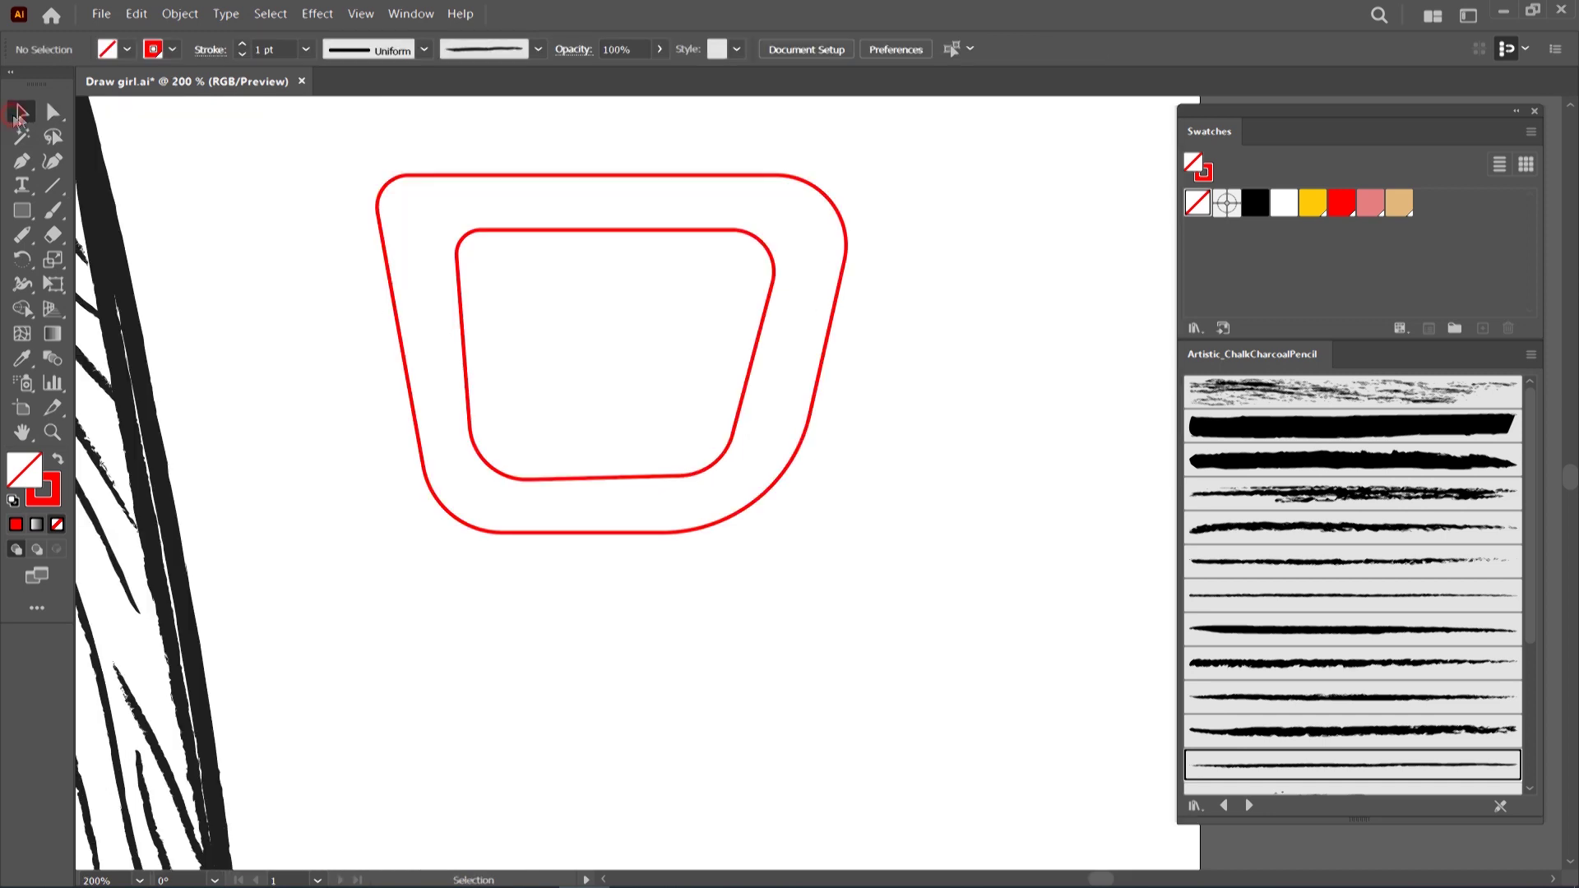
Fill the ring between the two frame outlines with solid red, no stroke, using Shape Builder
{"action": "key", "text": "ctrl+a"}
{"action": "left_click", "coordinate": [22, 308]}
{"action": "left_click", "coordinate": [57, 459]}
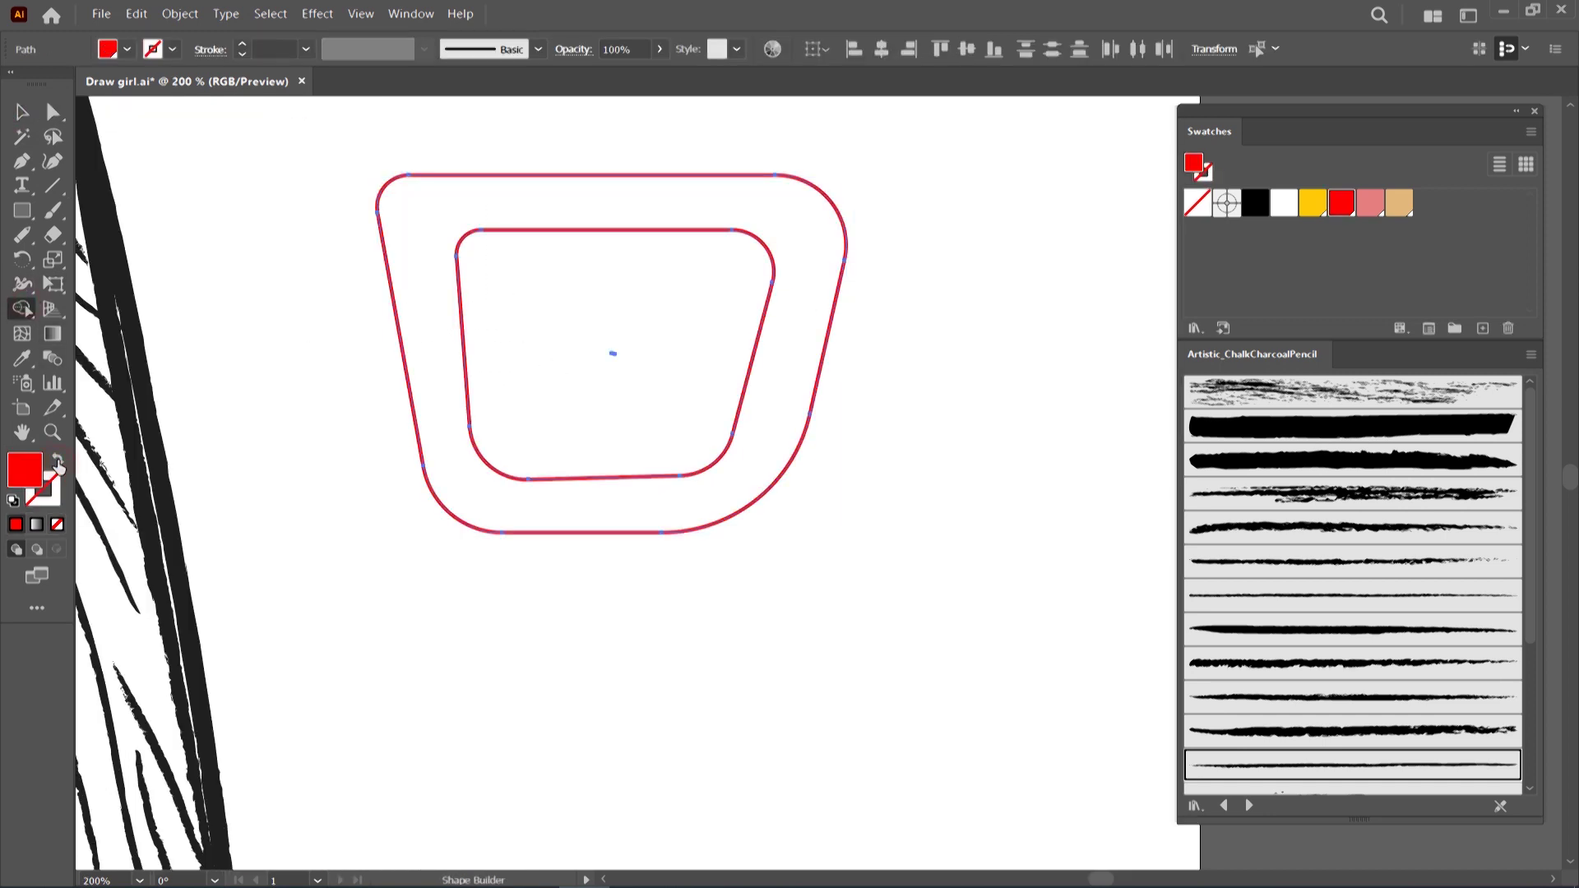
{"action": "left_click", "coordinate": [424, 306]}
Reflect a copy of the red frame to the right and draw a red oval bridge between them
{"action": "left_click", "coordinate": [23, 112]}
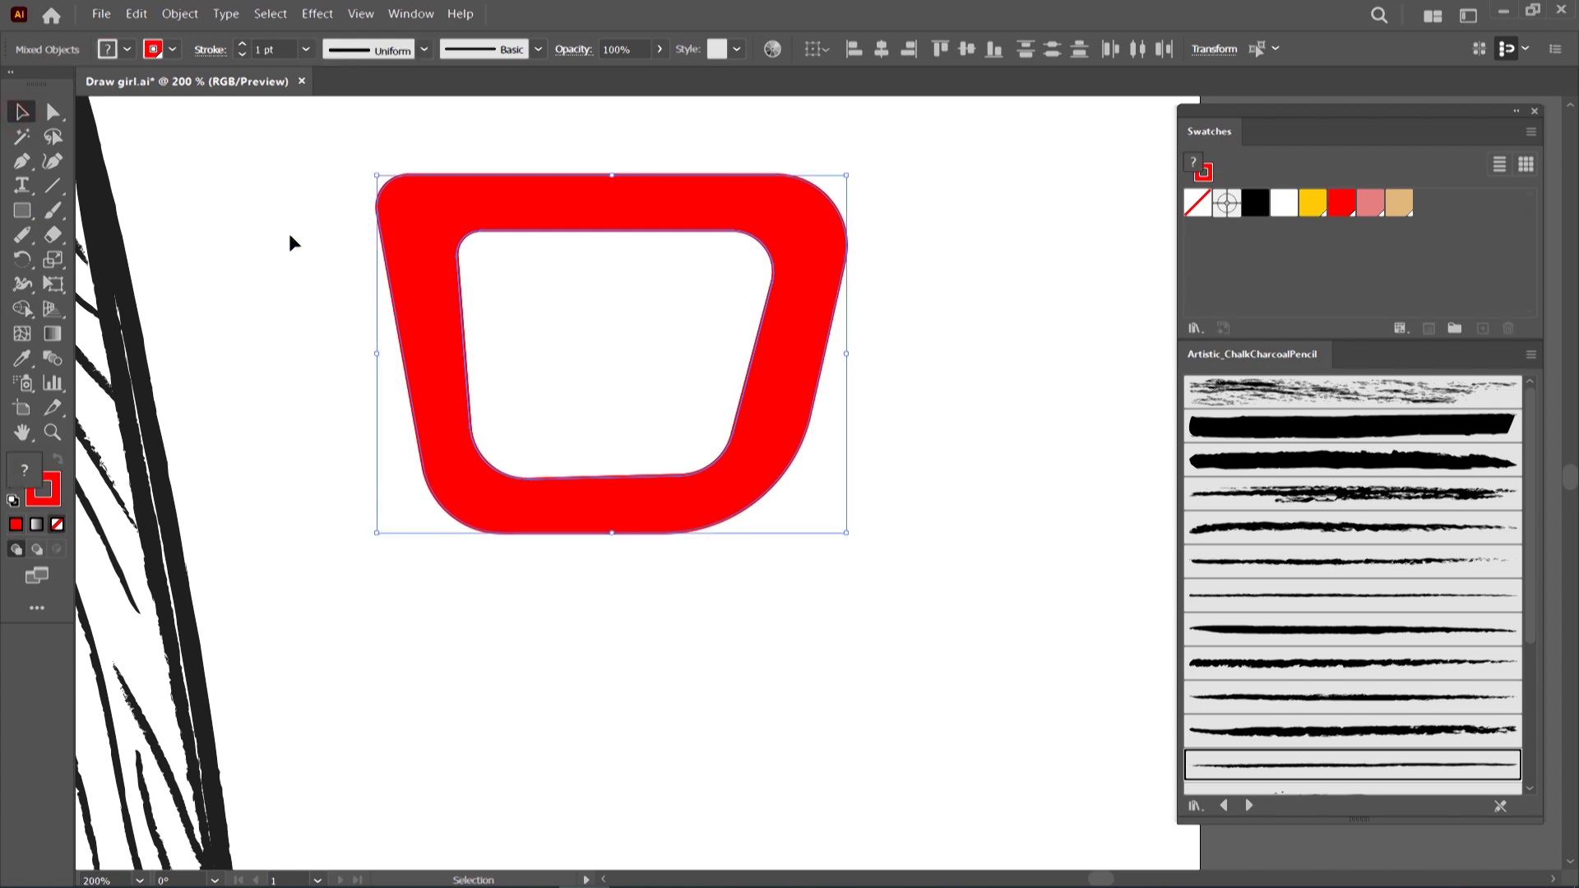
{"action": "right_click", "coordinate": [547, 206]}
{"action": "mouse_move", "coordinate": [604, 470]}
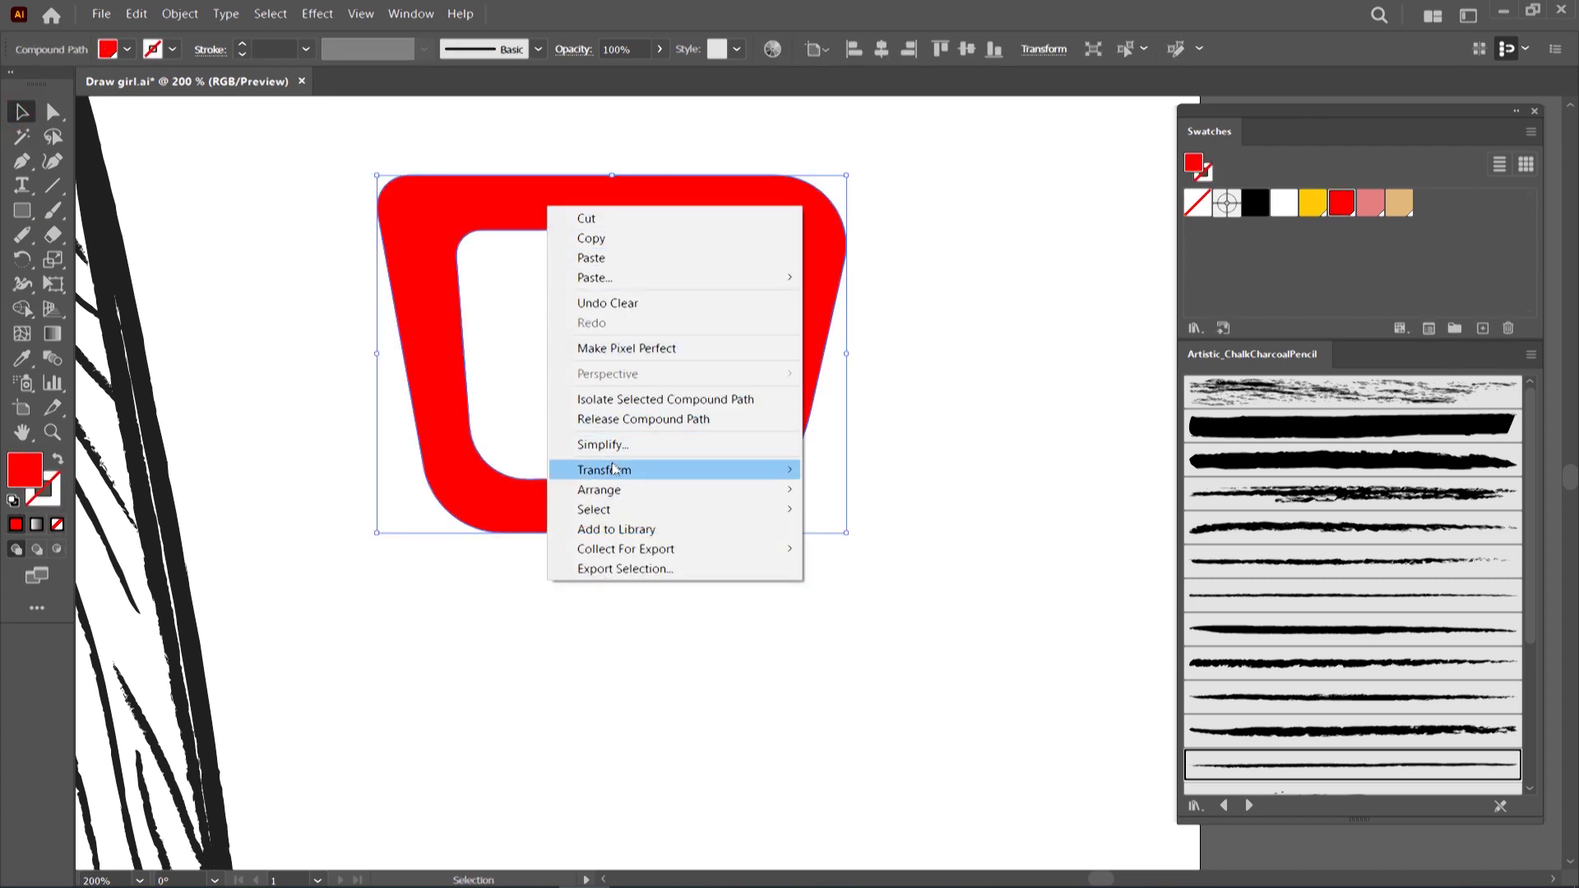
{"action": "left_click", "coordinate": [848, 536]}
{"action": "left_click", "coordinate": [694, 565]}
{"action": "mouse_move", "coordinate": [536, 221]}
{"action": "left_mouse_down"}
{"action": "mouse_move", "coordinate": [978, 202]}
{"action": "mouse_move", "coordinate": [957, 251]}
{"action": "left_mouse_up"}
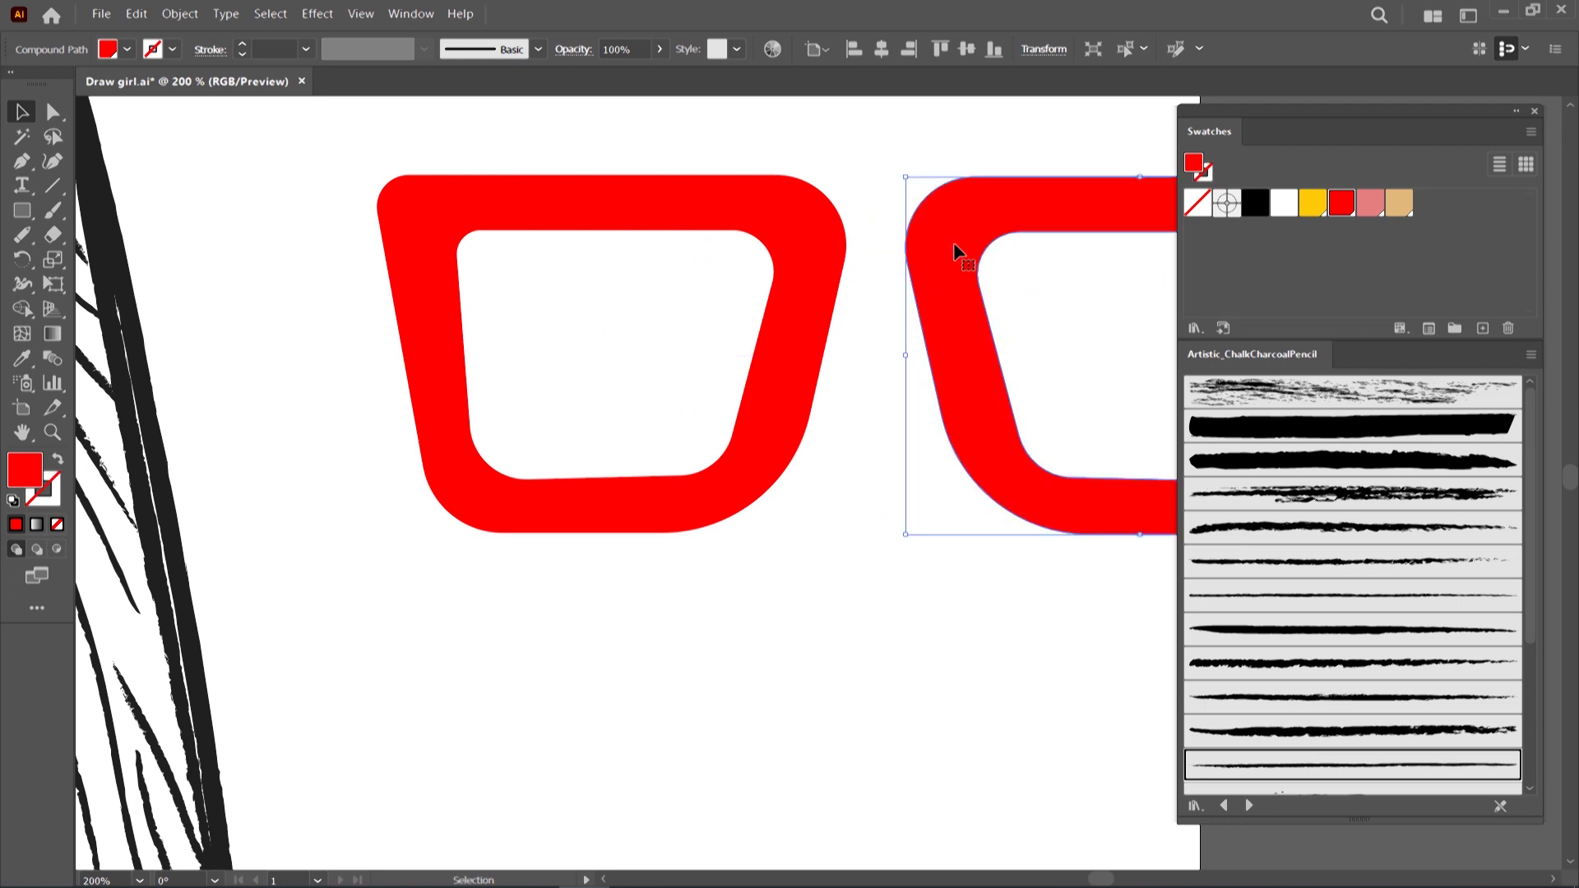
{"action": "left_click_drag", "start_coordinate": [43, 216], "coordinate": [124, 261]}
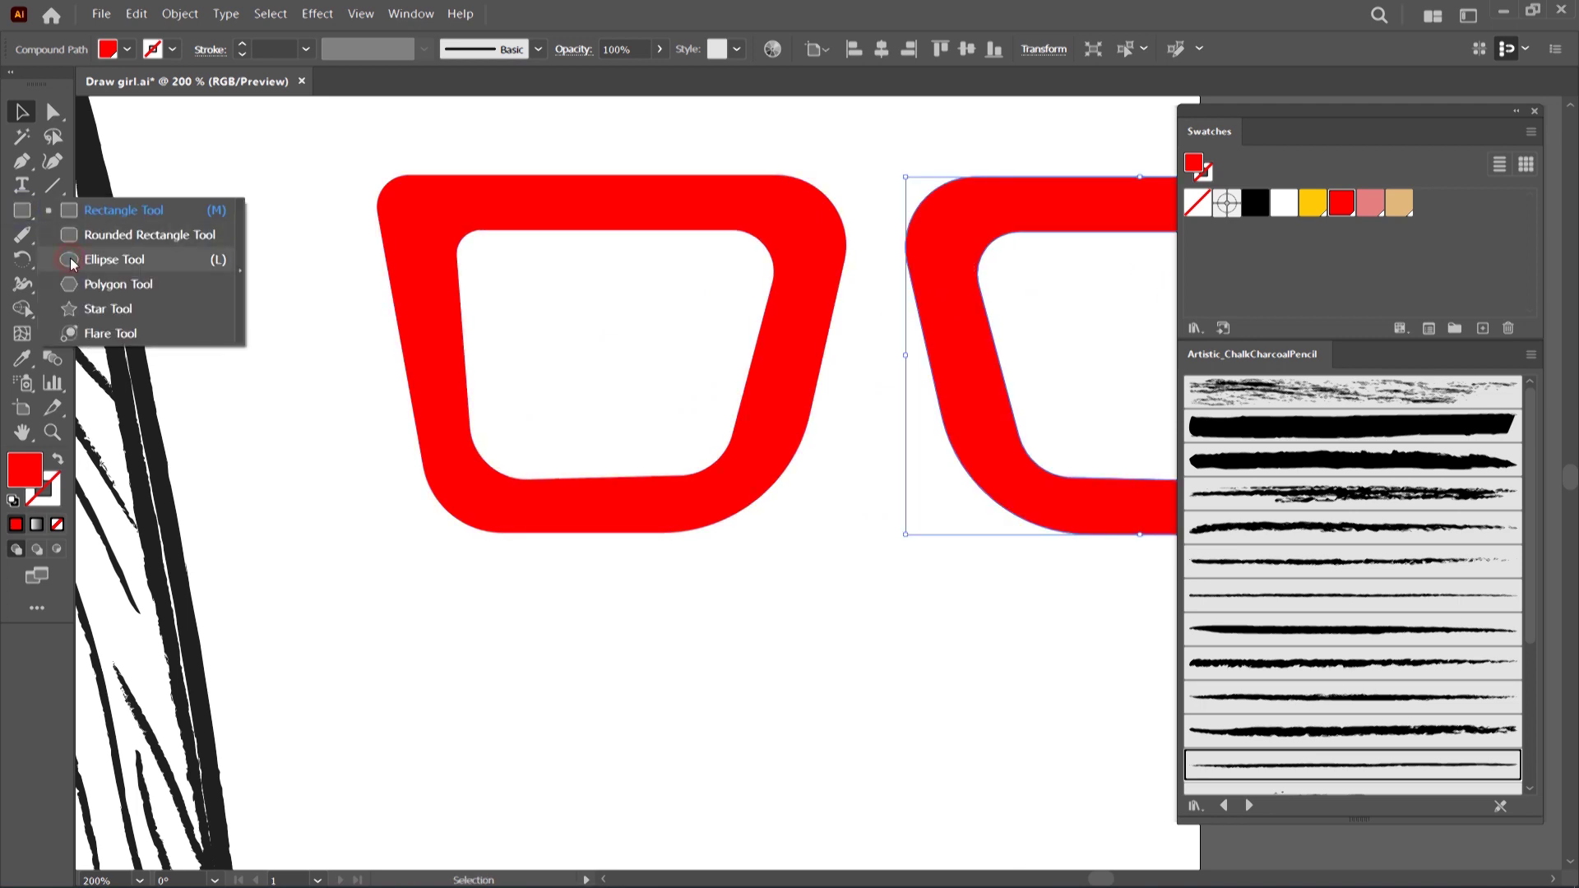
{"action": "left_click_drag", "start_coordinate": [827, 171], "coordinate": [930, 304]}
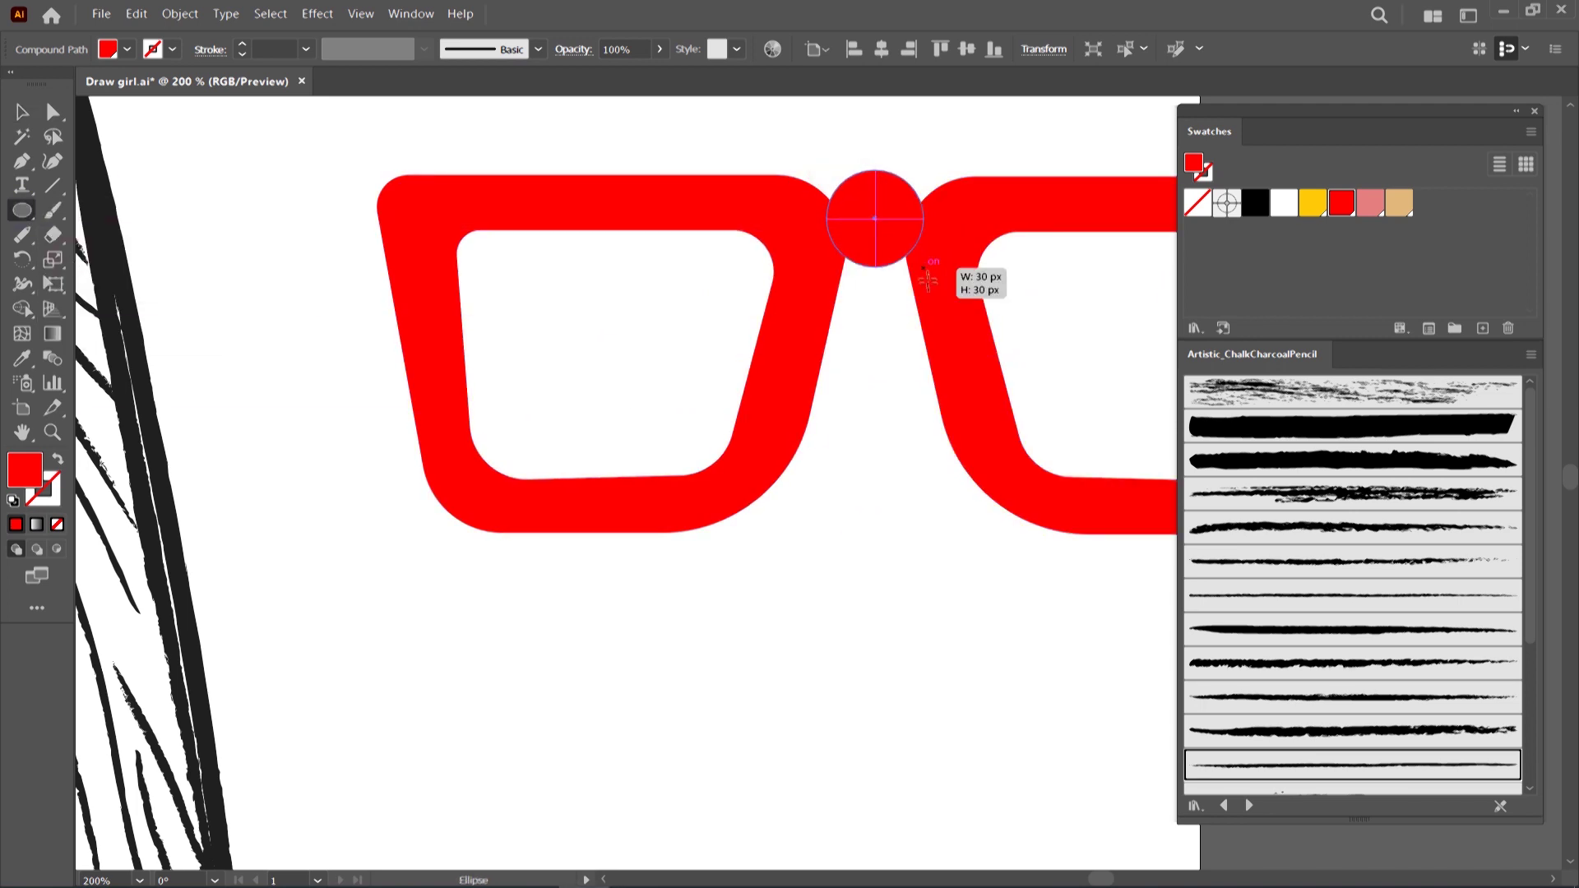
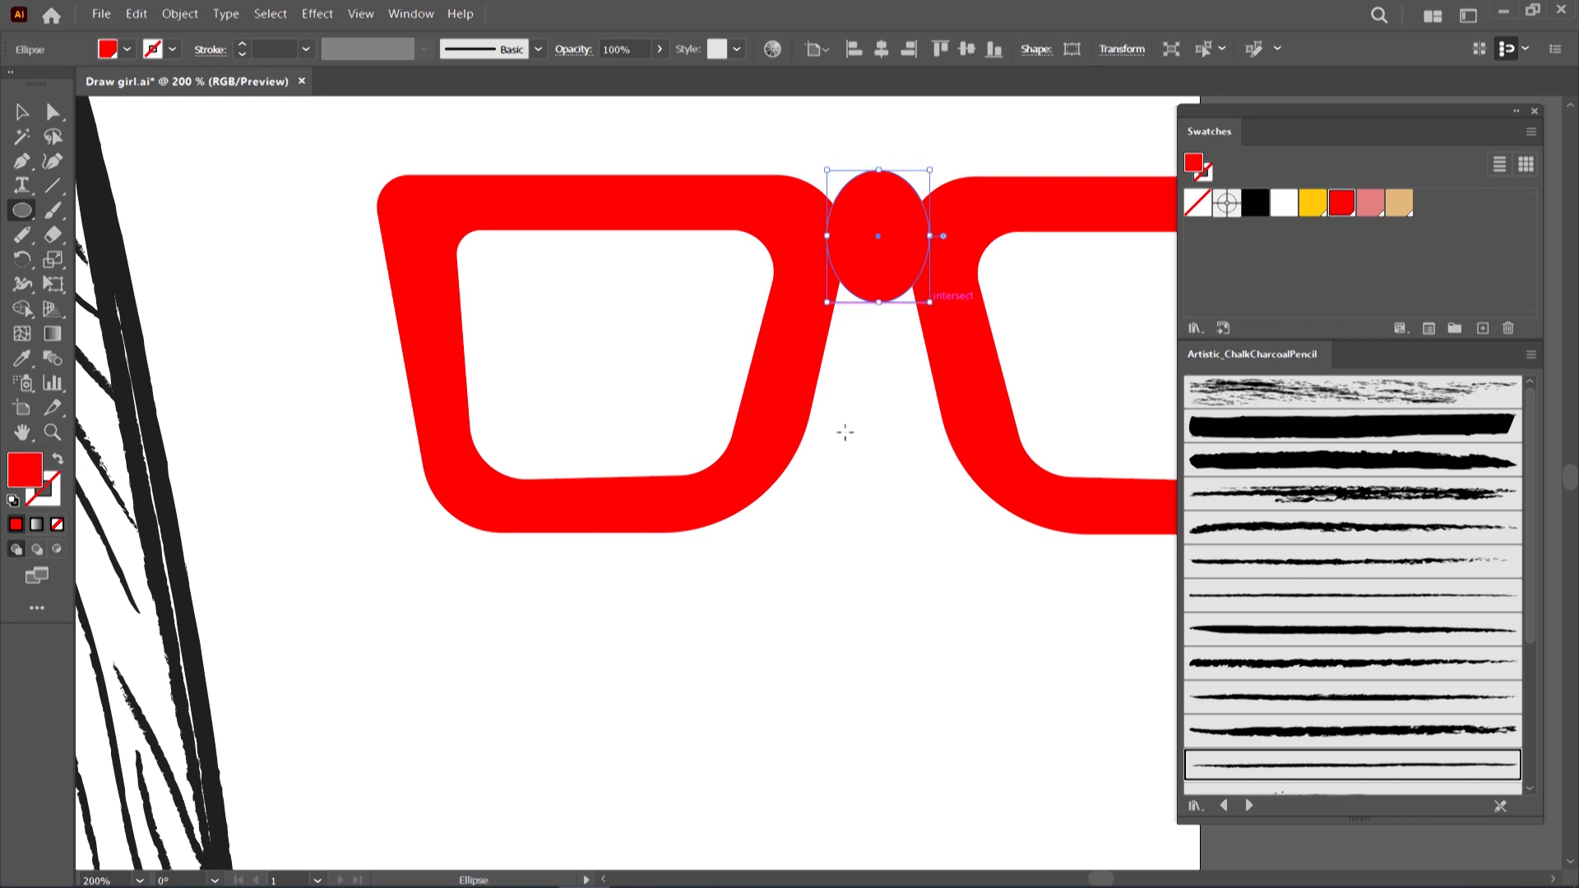
Draw a tall ellipse and a narrowed small circle as red outlines at the bridge gap
{"action": "left_click_drag", "start_coordinate": [804, 535], "coordinate": [878, 334]}
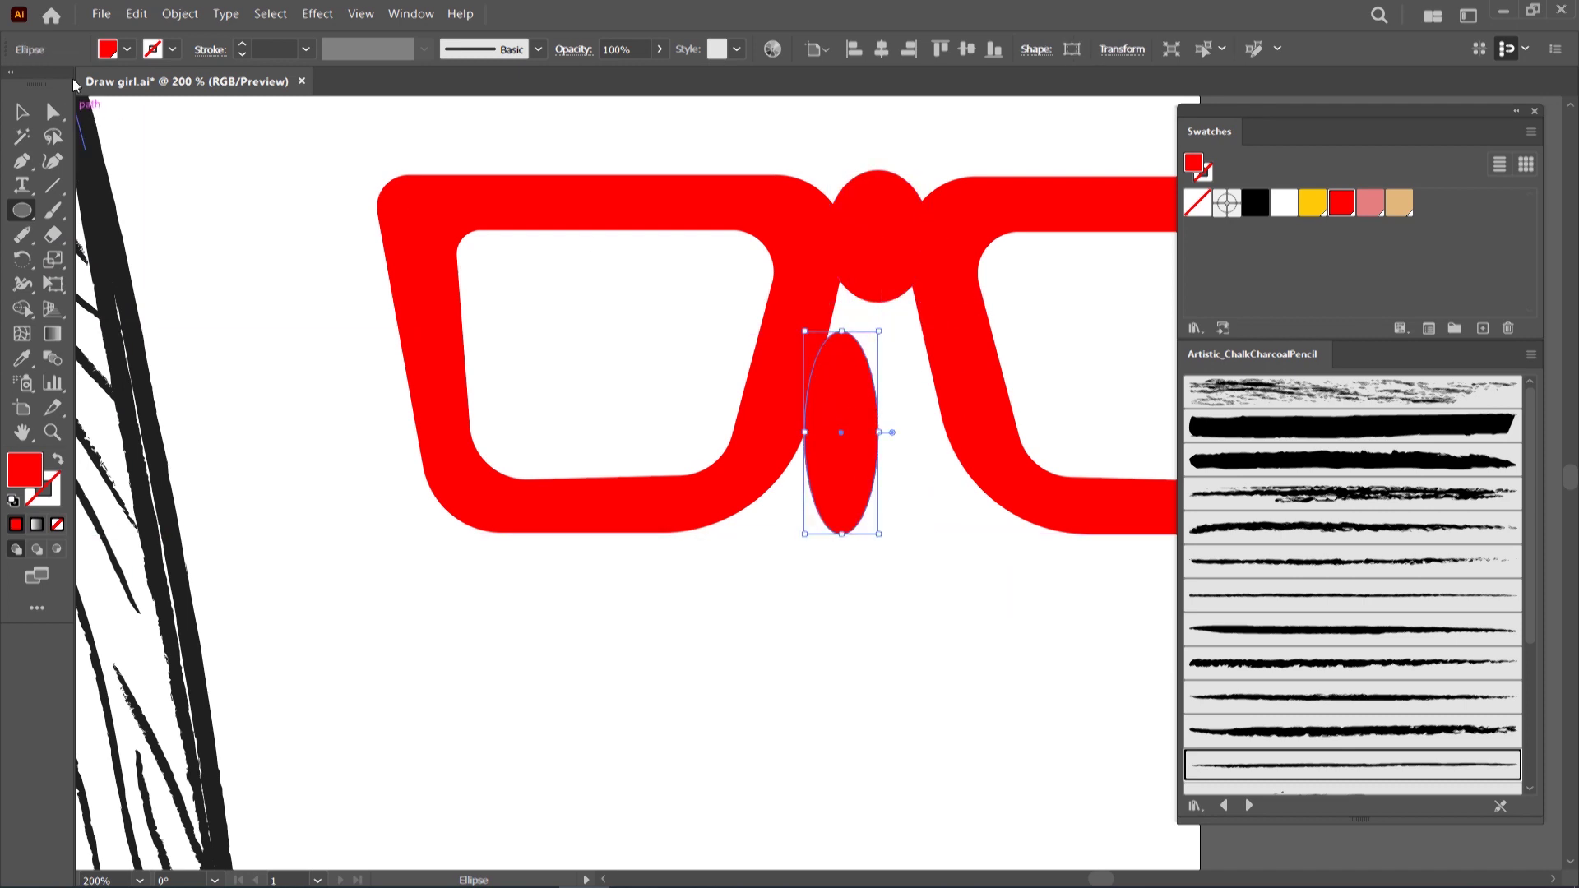
{"action": "key", "text": "v"}
{"action": "left_click", "coordinate": [57, 458]}
{"action": "left_click", "coordinate": [880, 236]}
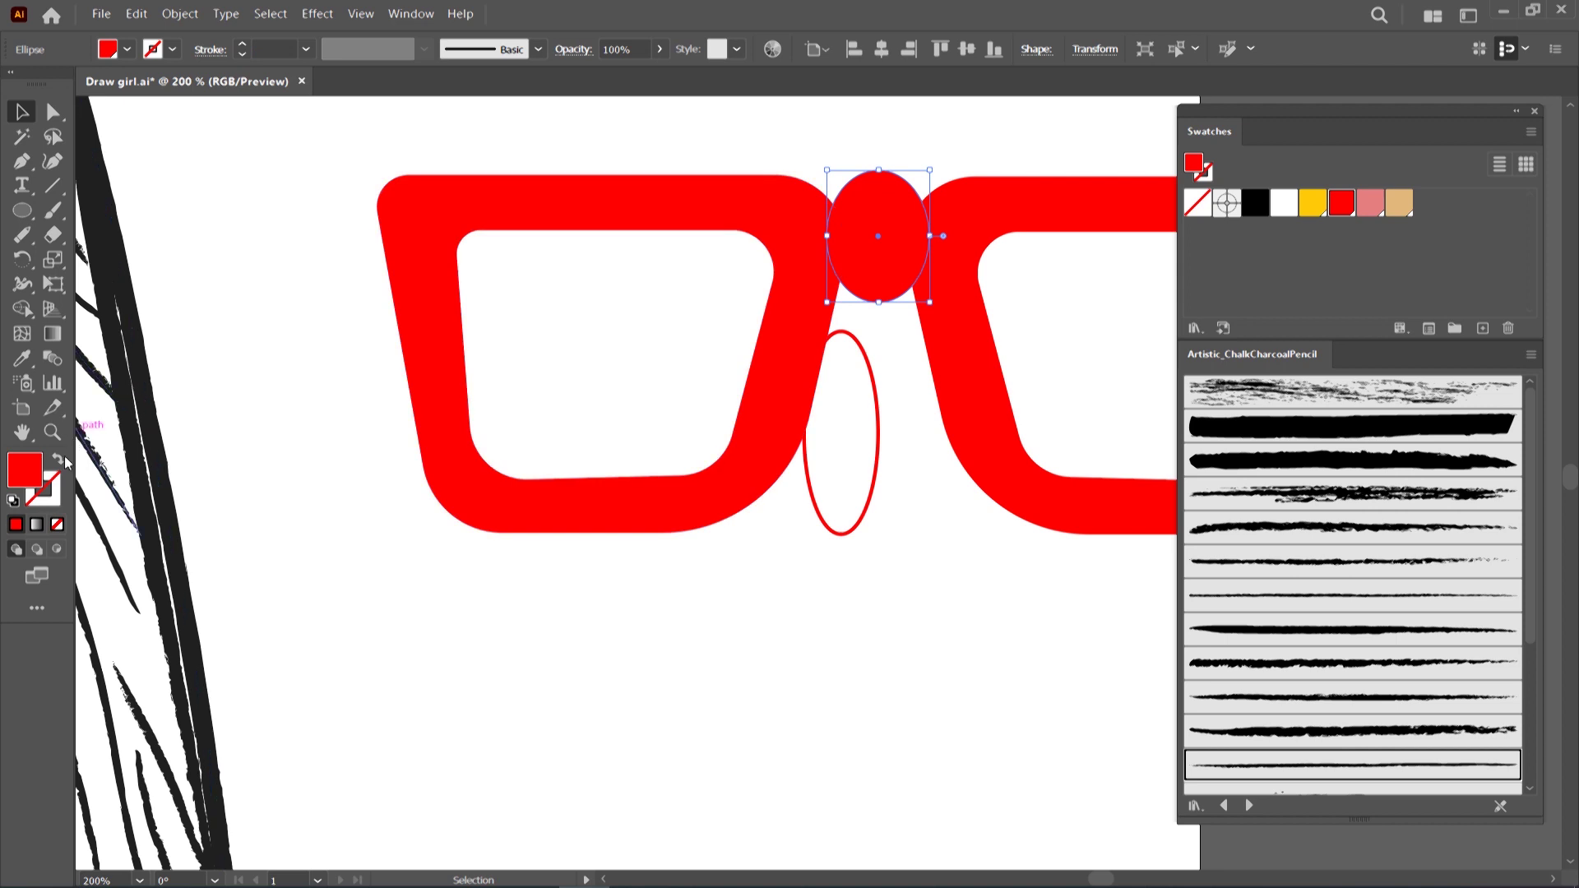
{"action": "key", "text": "shift+x"}
{"action": "left_click_drag", "start_coordinate": [930, 236], "coordinate": [877, 233]}
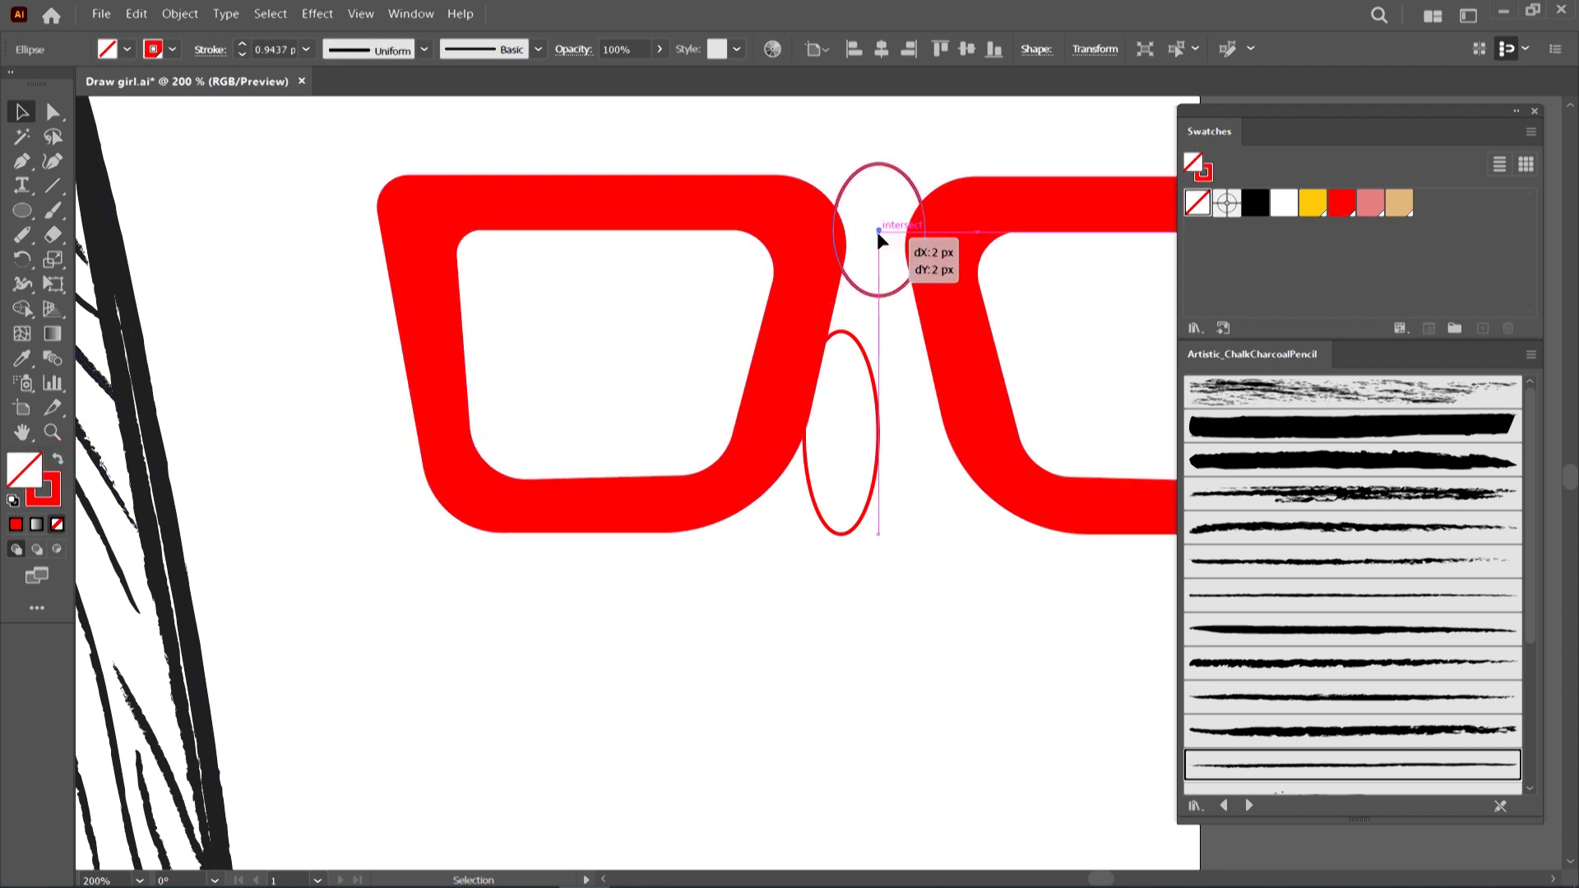
{"action": "mouse_move", "coordinate": [877, 232]}
{"action": "left_mouse_down"}
{"action": "mouse_move", "coordinate": [909, 197]}
{"action": "mouse_move", "coordinate": [876, 199]}
{"action": "mouse_move", "coordinate": [875, 222]}
{"action": "left_mouse_up"}
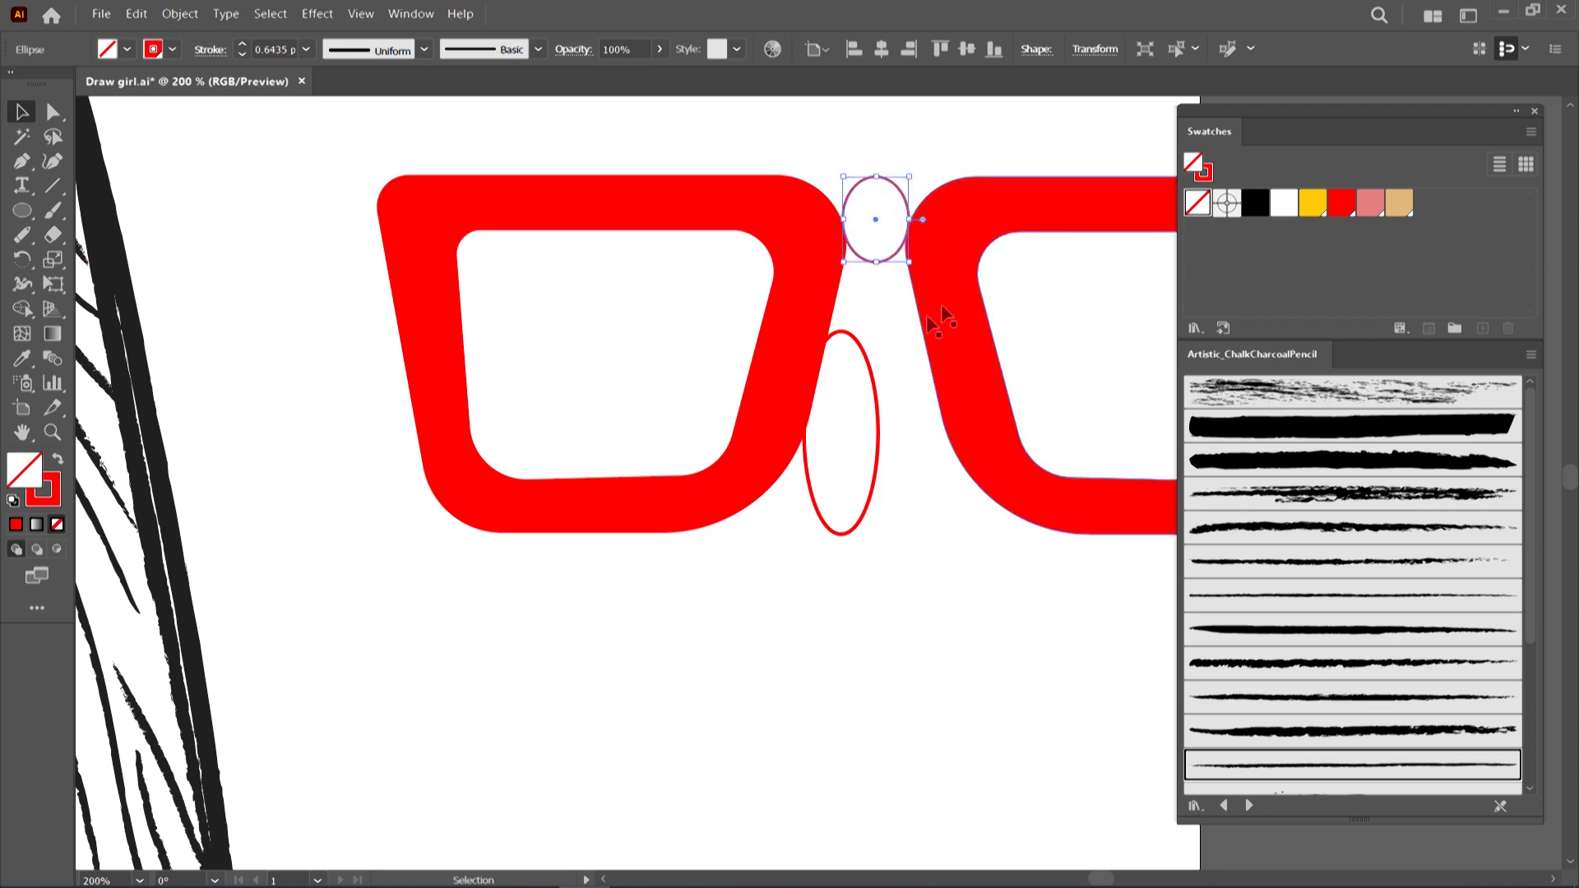
Move the tall ellipse into the bridge gap and widen it to reach both frames
{"action": "left_click_drag", "start_coordinate": [873, 389], "coordinate": [907, 374]}
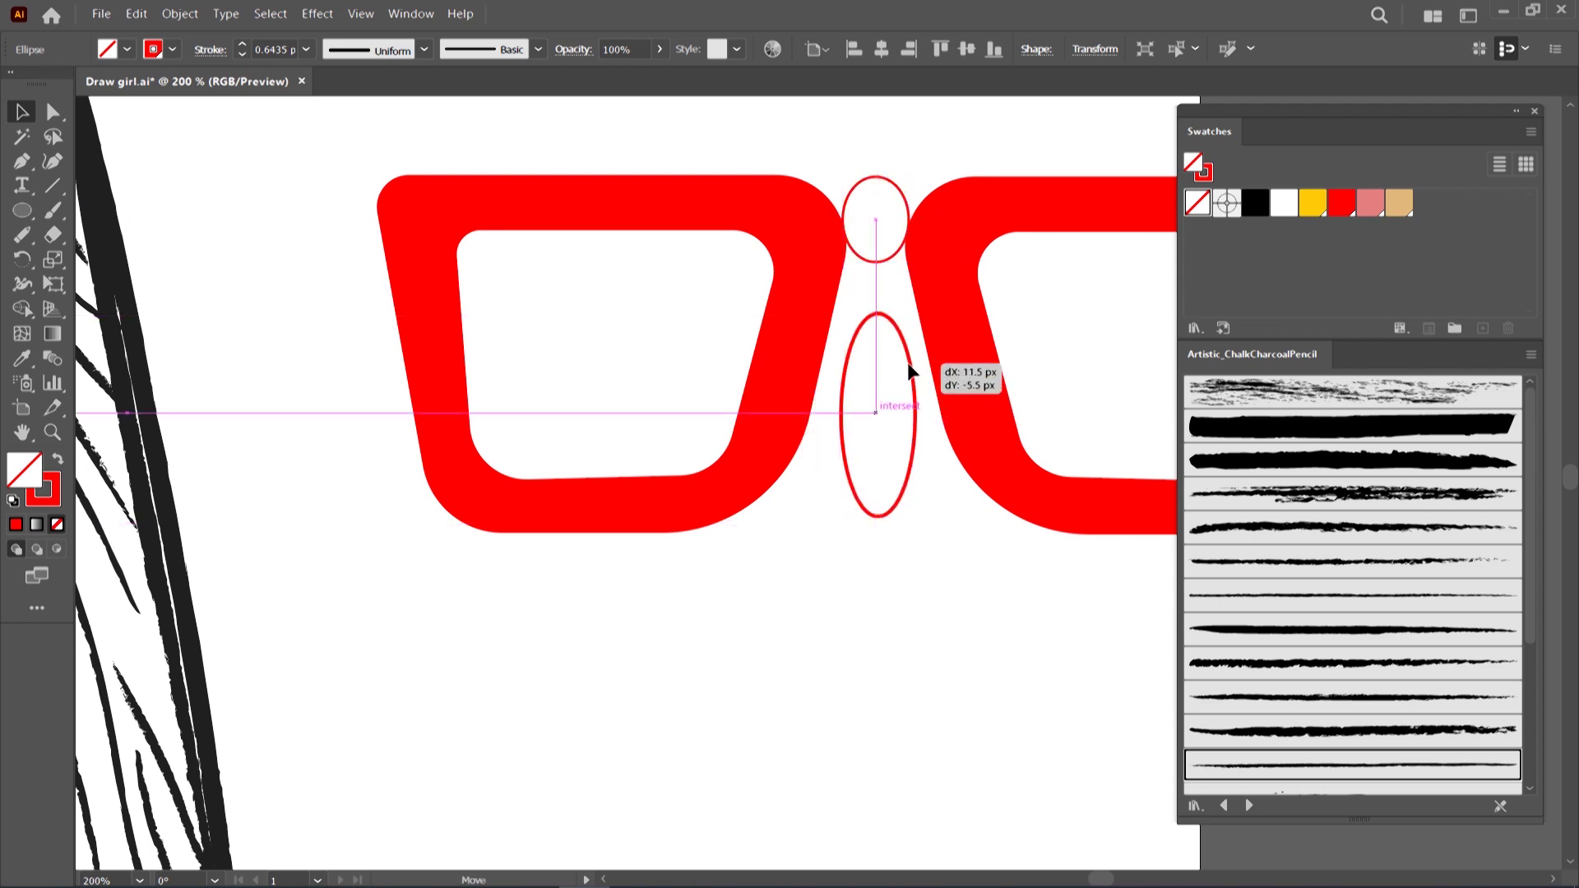
{"action": "left_click_drag", "start_coordinate": [915, 418], "coordinate": [938, 423]}
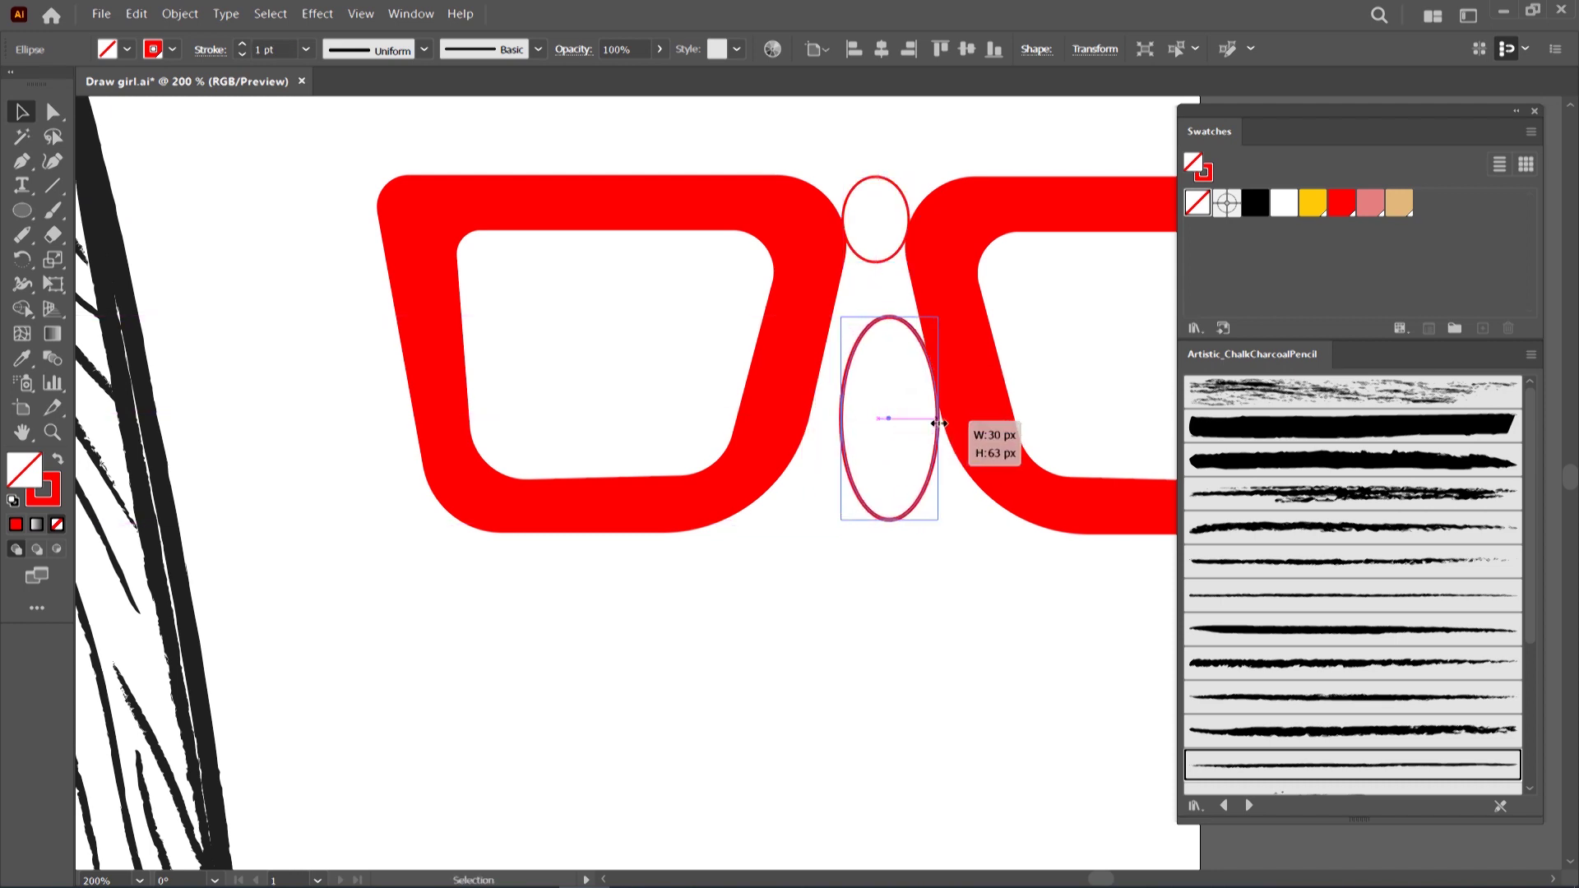
{"action": "left_click_drag", "start_coordinate": [842, 418], "coordinate": [813, 420]}
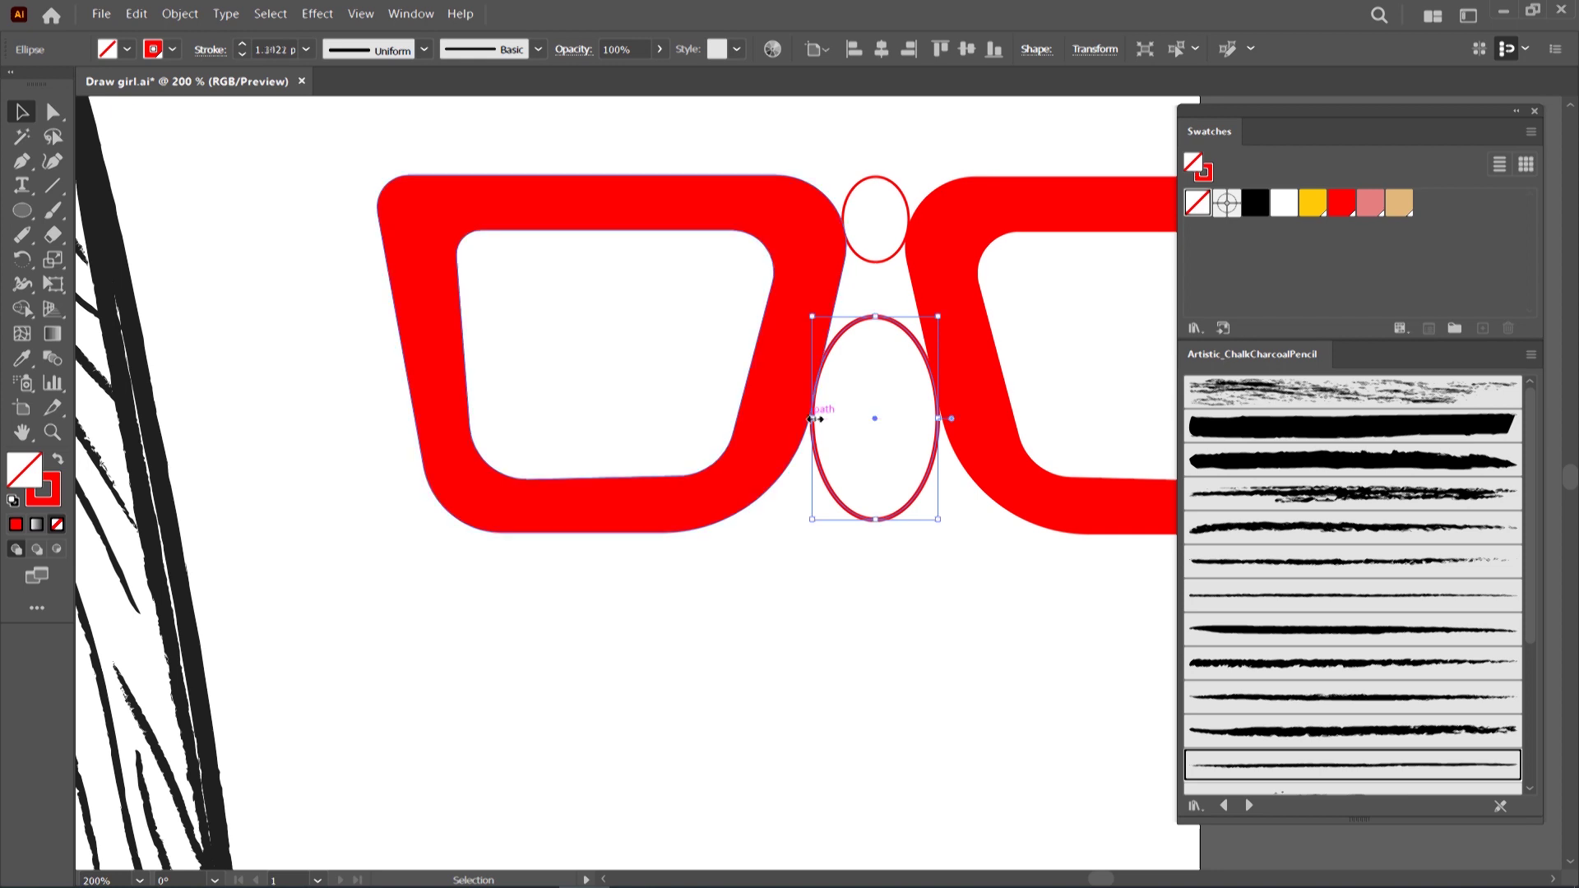
{"action": "key", "text": "ctrl+equal"}
Shape Builder-merge both frames and the gap, removing the leftover ellipse pieces
{"action": "key", "text": "ctrl+a"}
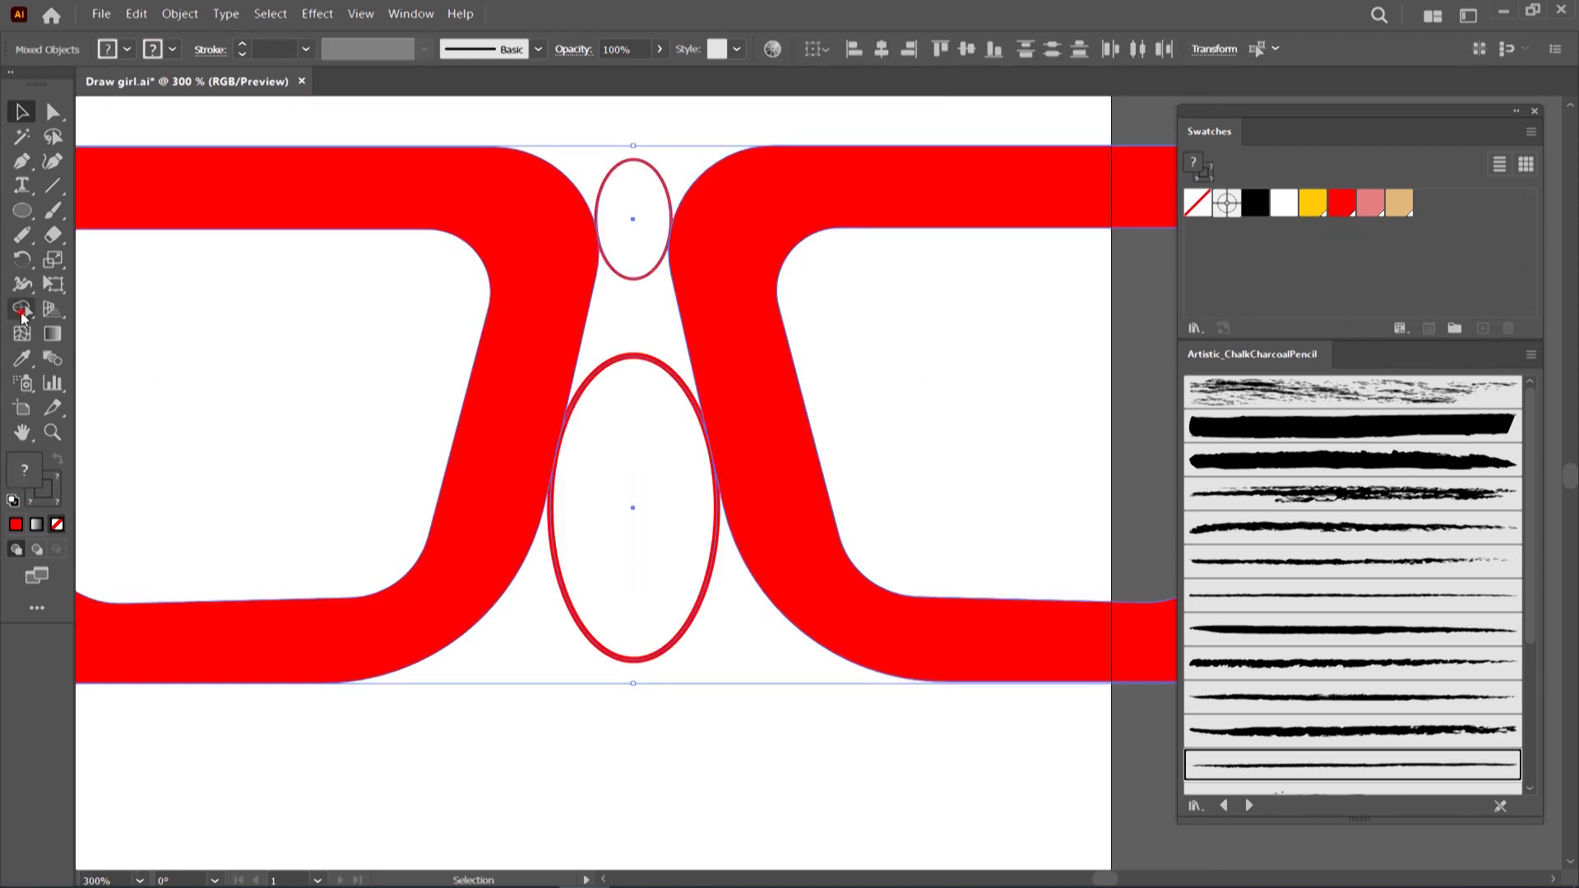
{"action": "left_click", "coordinate": [21, 310]}
{"action": "left_click_drag", "start_coordinate": [714, 306], "coordinate": [556, 341]}
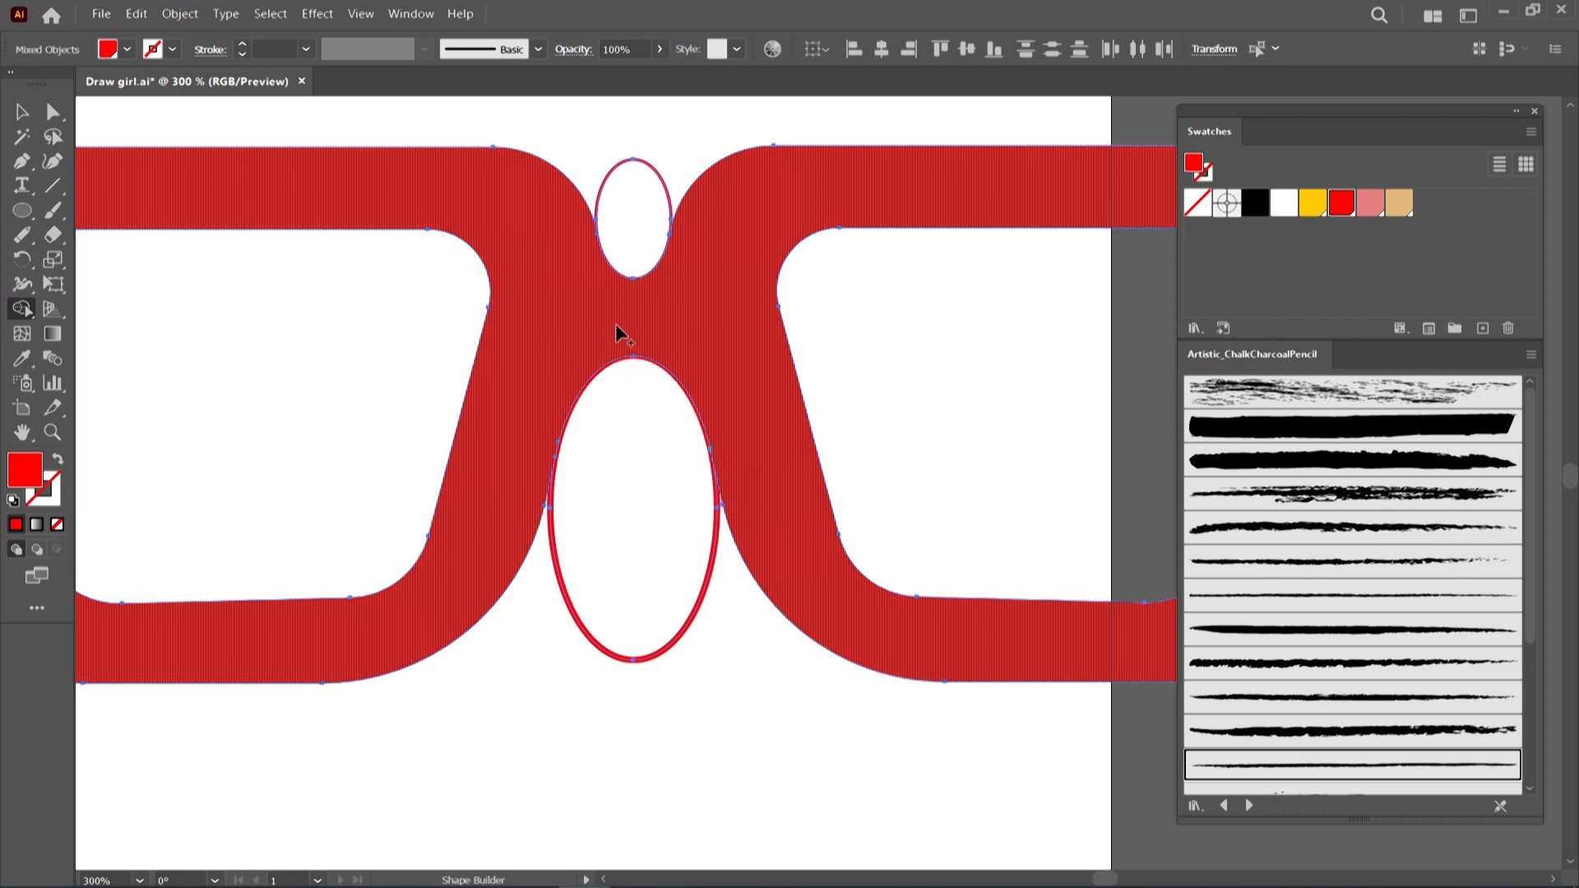
{"action": "left_click", "coordinate": [630, 218], "text": "alt"}
{"action": "left_click", "coordinate": [600, 540], "text": "alt"}
Drag the merged glasses shape over the girl's face
{"action": "key", "text": "v"}
{"action": "left_click", "coordinate": [324, 444]}
{"action": "scroll", "coordinate": [724, 426], "scroll_direction": "down", "scroll_amount": 4}
{"action": "left_click_drag", "start_coordinate": [600, 458], "coordinate": [372, 515]}
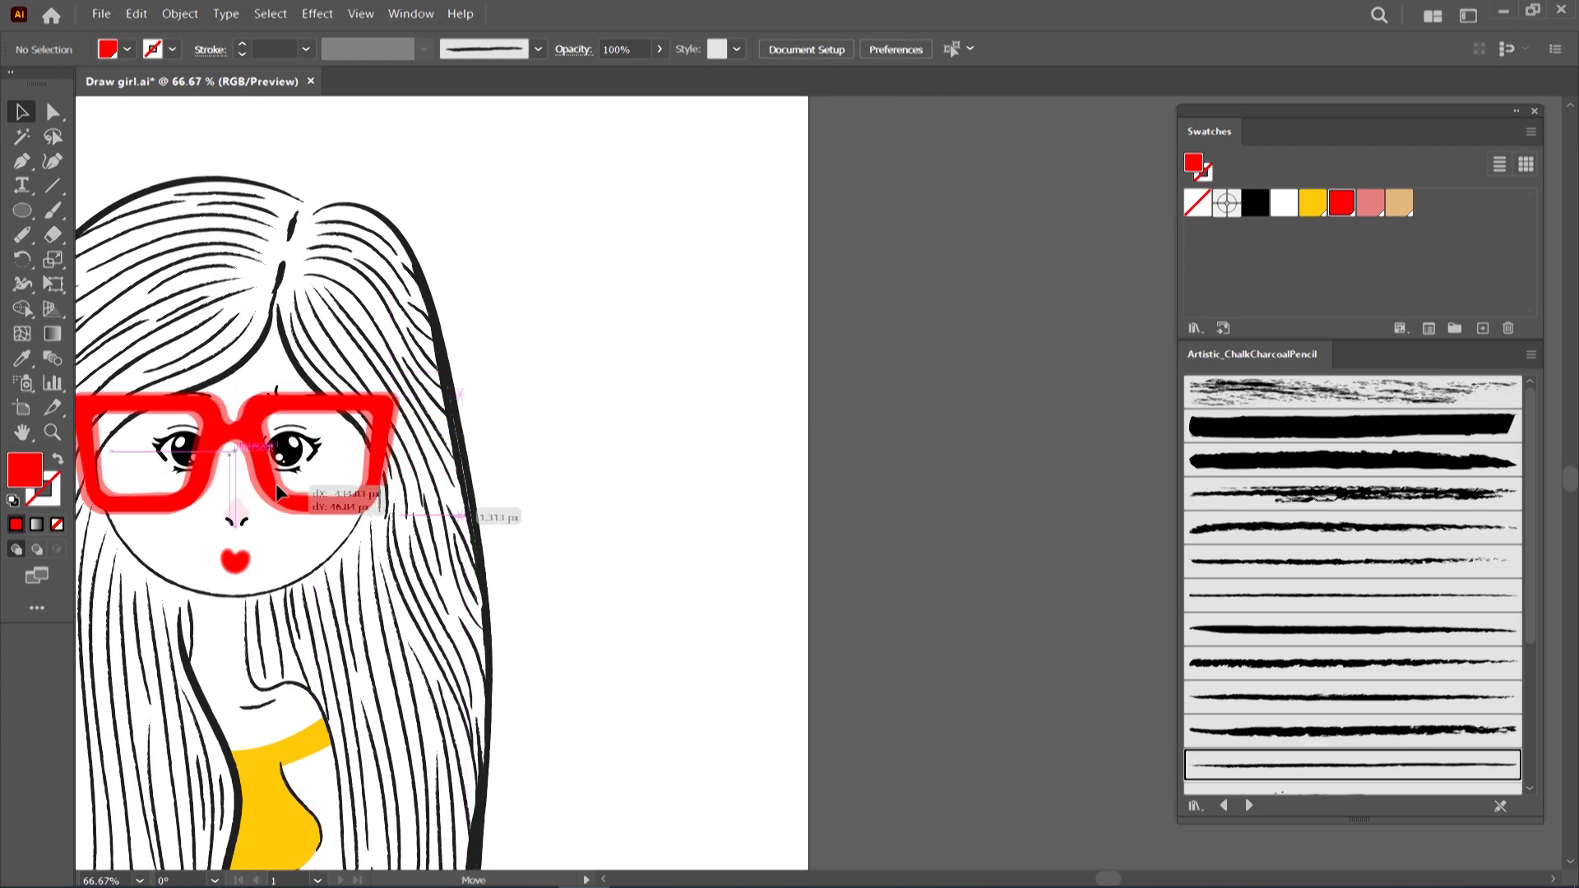
Enlarge the red glasses and drag each eye into its lens
{"action": "scroll", "coordinate": [372, 515], "scroll_direction": "up", "scroll_amount": 2}
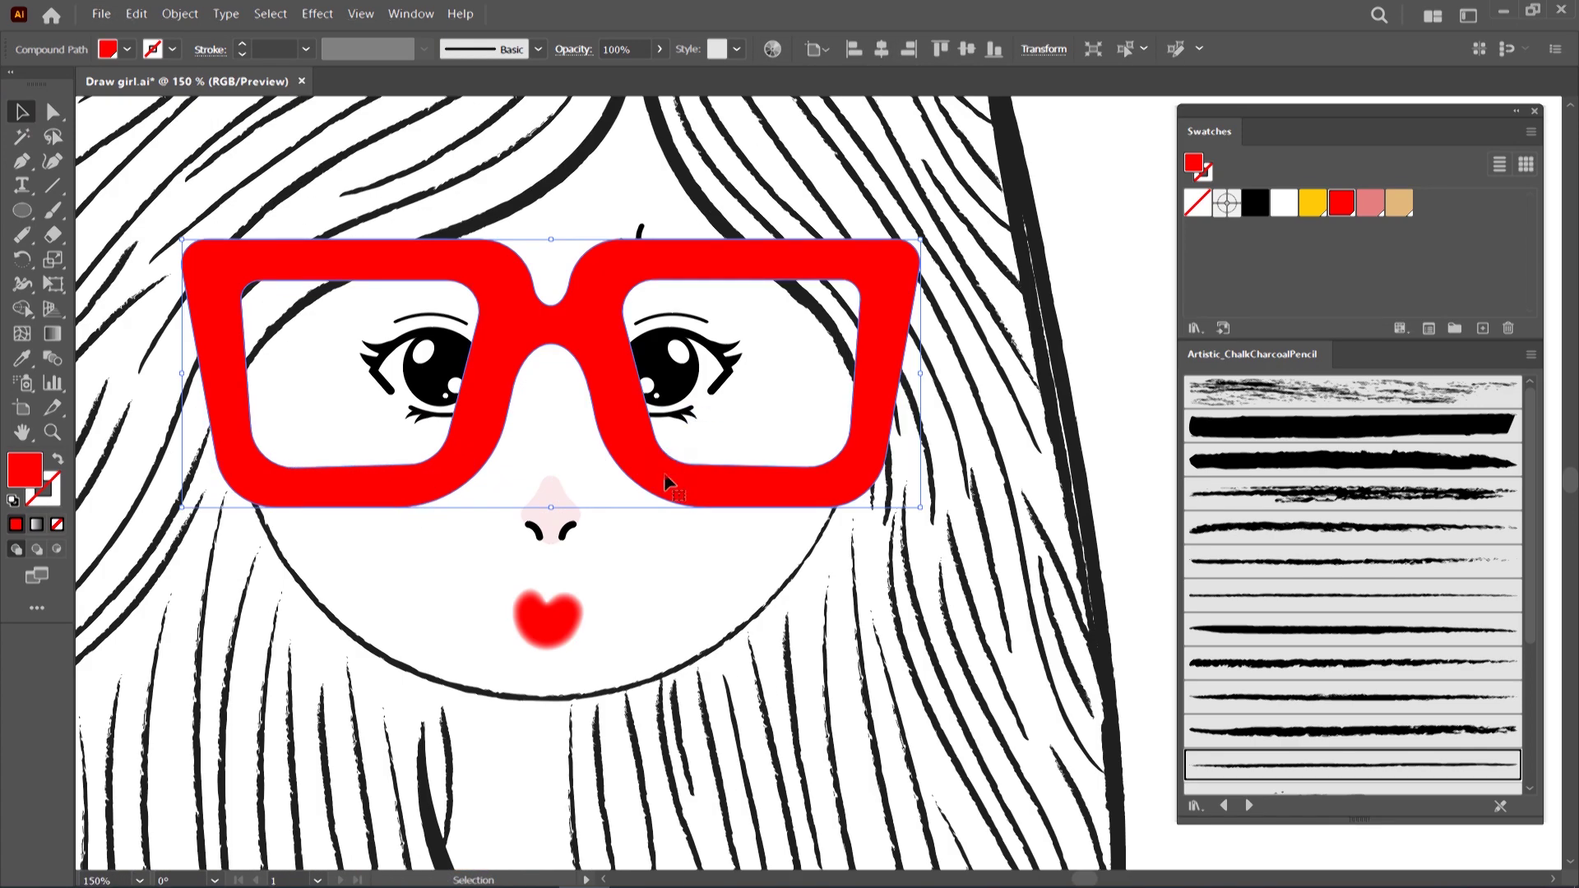
{"action": "left_click_drag", "start_coordinate": [923, 377], "coordinate": [991, 387]}
{"action": "left_click_drag", "start_coordinate": [757, 272], "coordinate": [731, 293]}
{"action": "left_click_drag", "start_coordinate": [670, 362], "coordinate": [721, 360]}
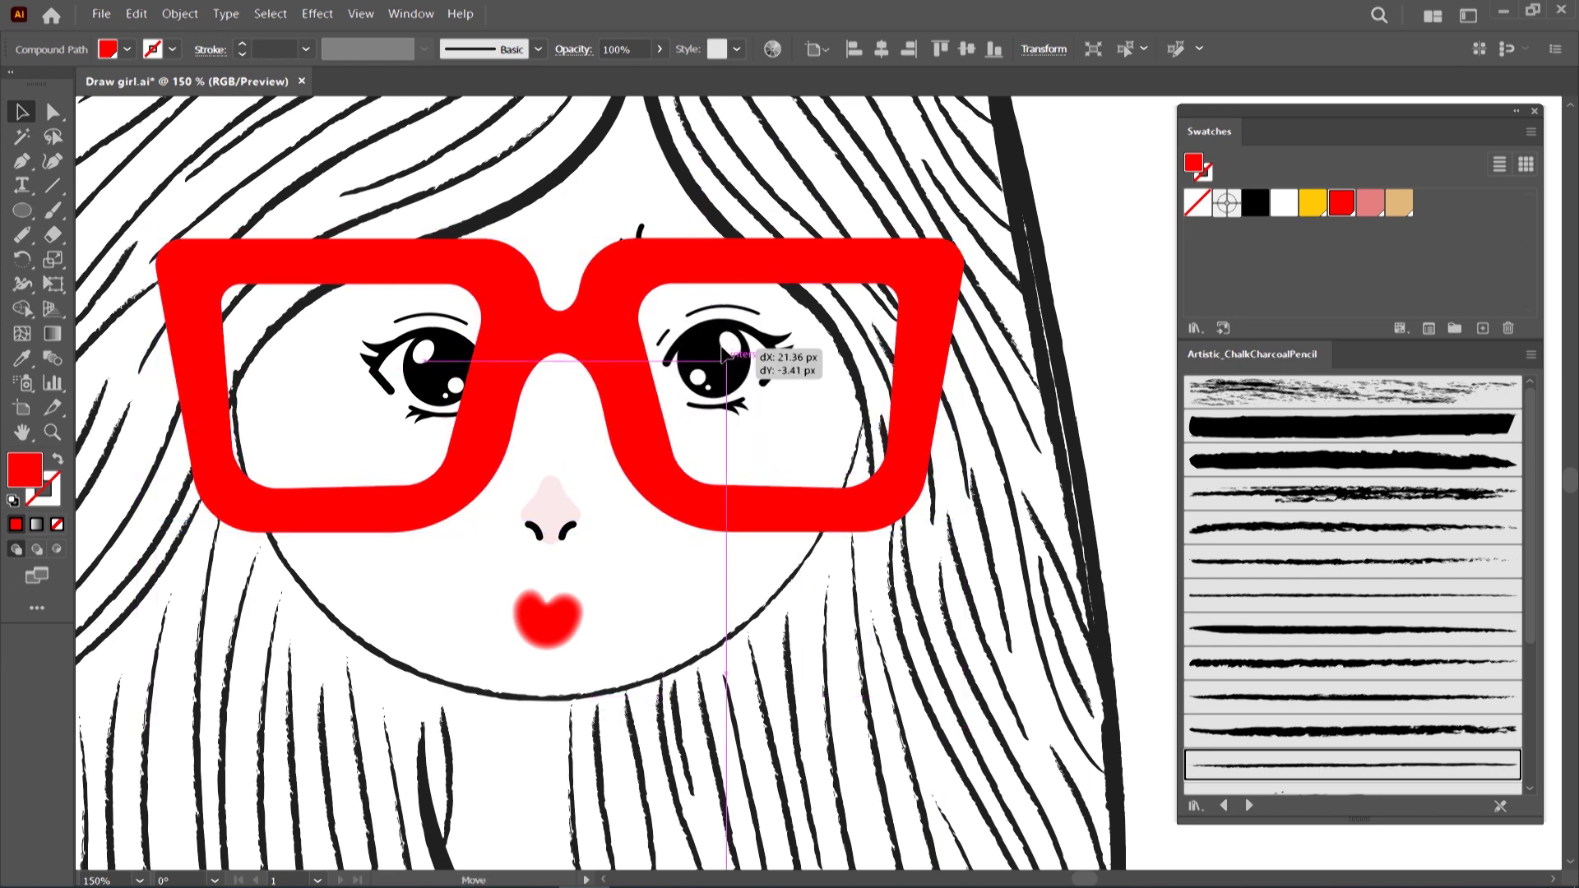
{"action": "left_click_drag", "start_coordinate": [433, 360], "coordinate": [459, 370]}
{"action": "left_click_drag", "start_coordinate": [720, 365], "coordinate": [723, 372]}
{"action": "left_click_drag", "start_coordinate": [427, 370], "coordinate": [403, 375]}
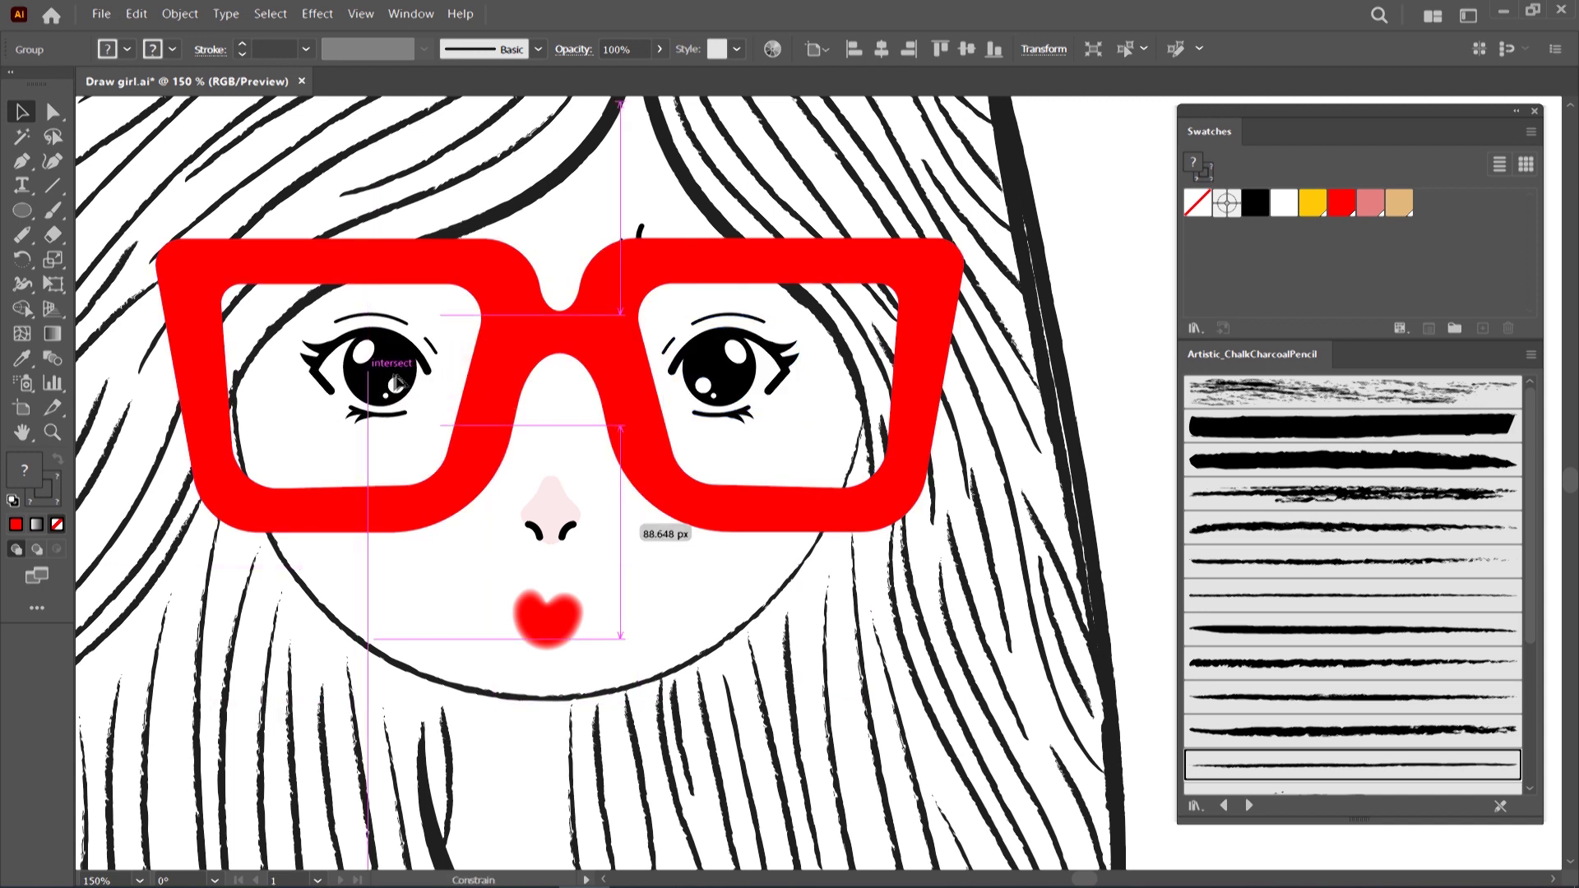
{"action": "left_click_drag", "start_coordinate": [732, 362], "coordinate": [728, 366]}
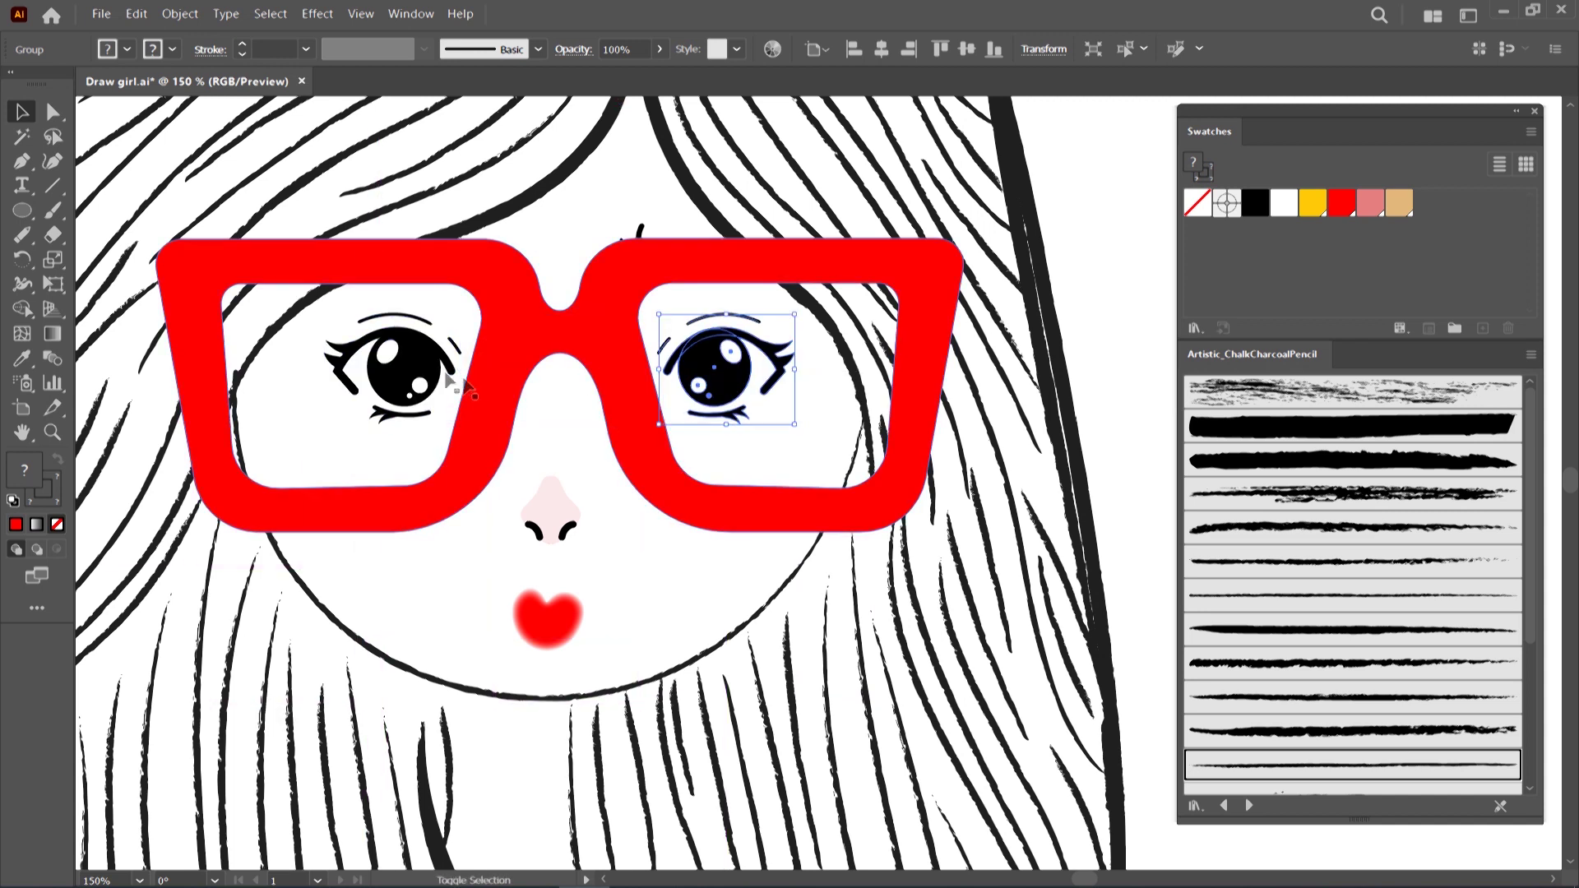
Nudge both eyes up and raise both eyebrows above the glasses
{"action": "left_click", "coordinate": [440, 379], "text": "shift"}
{"action": "key", "text": "Up"}
{"action": "key", "text": "Up"}
{"action": "key", "text": "Up"}
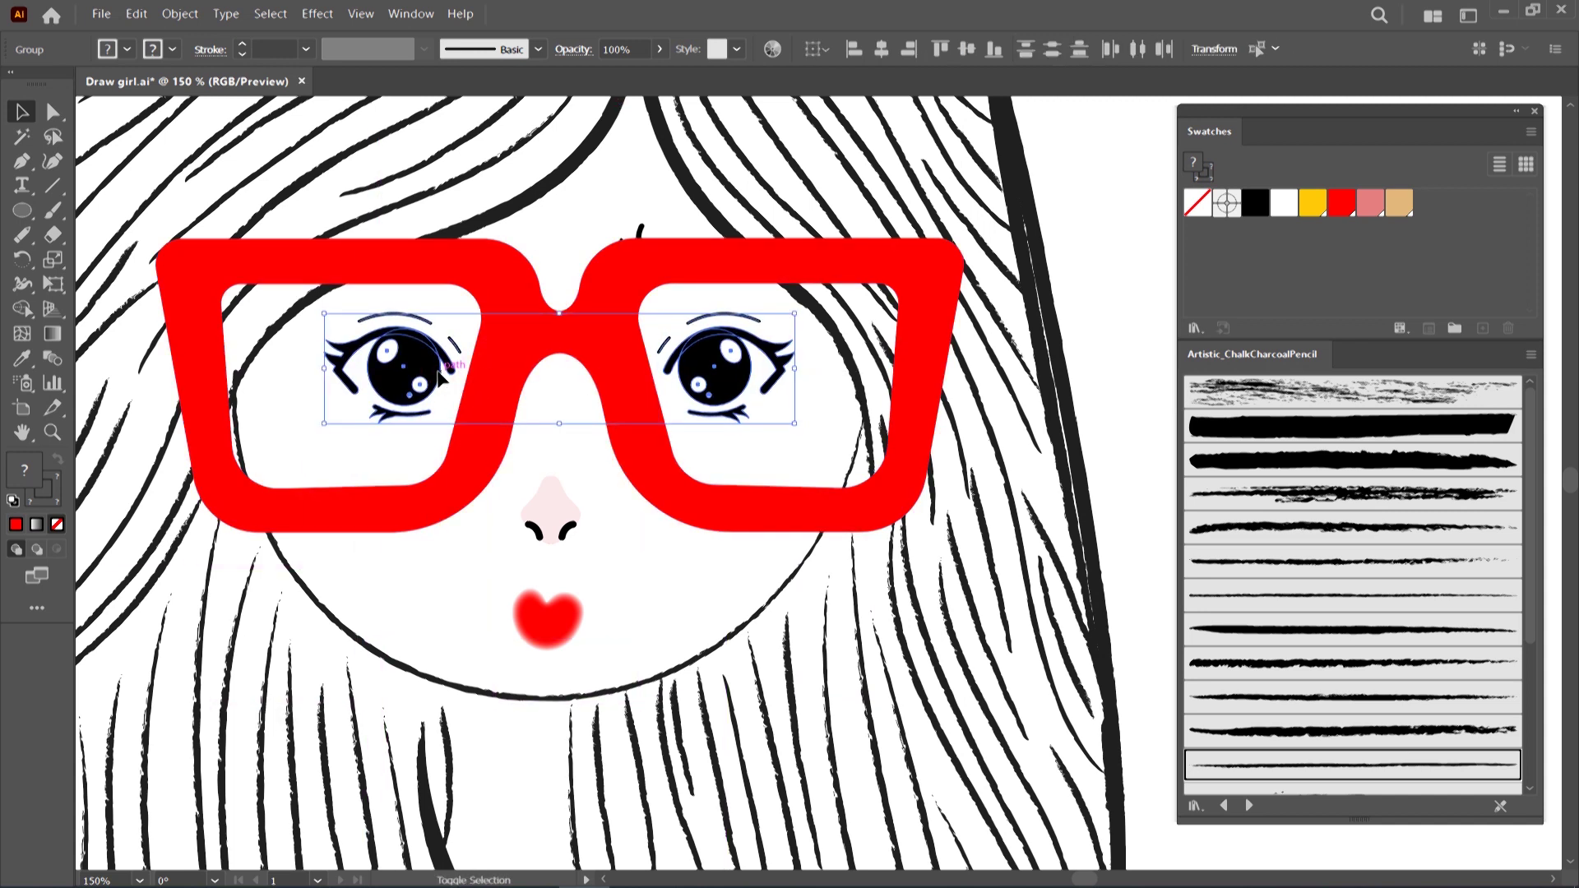
{"action": "key", "text": "Up"}
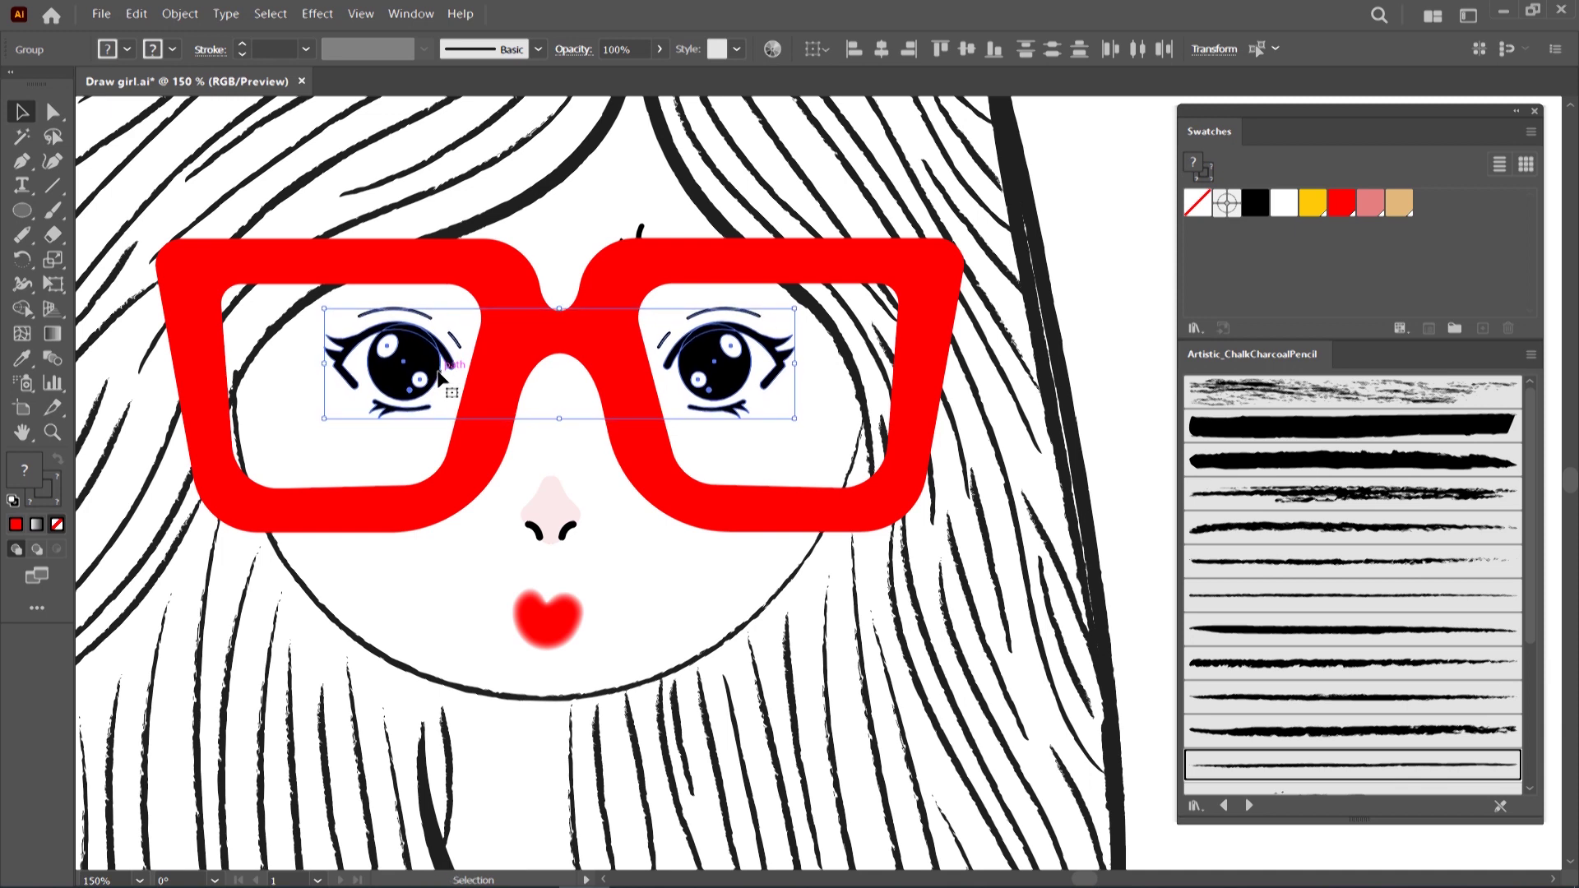
{"action": "left_click", "coordinate": [643, 238]}
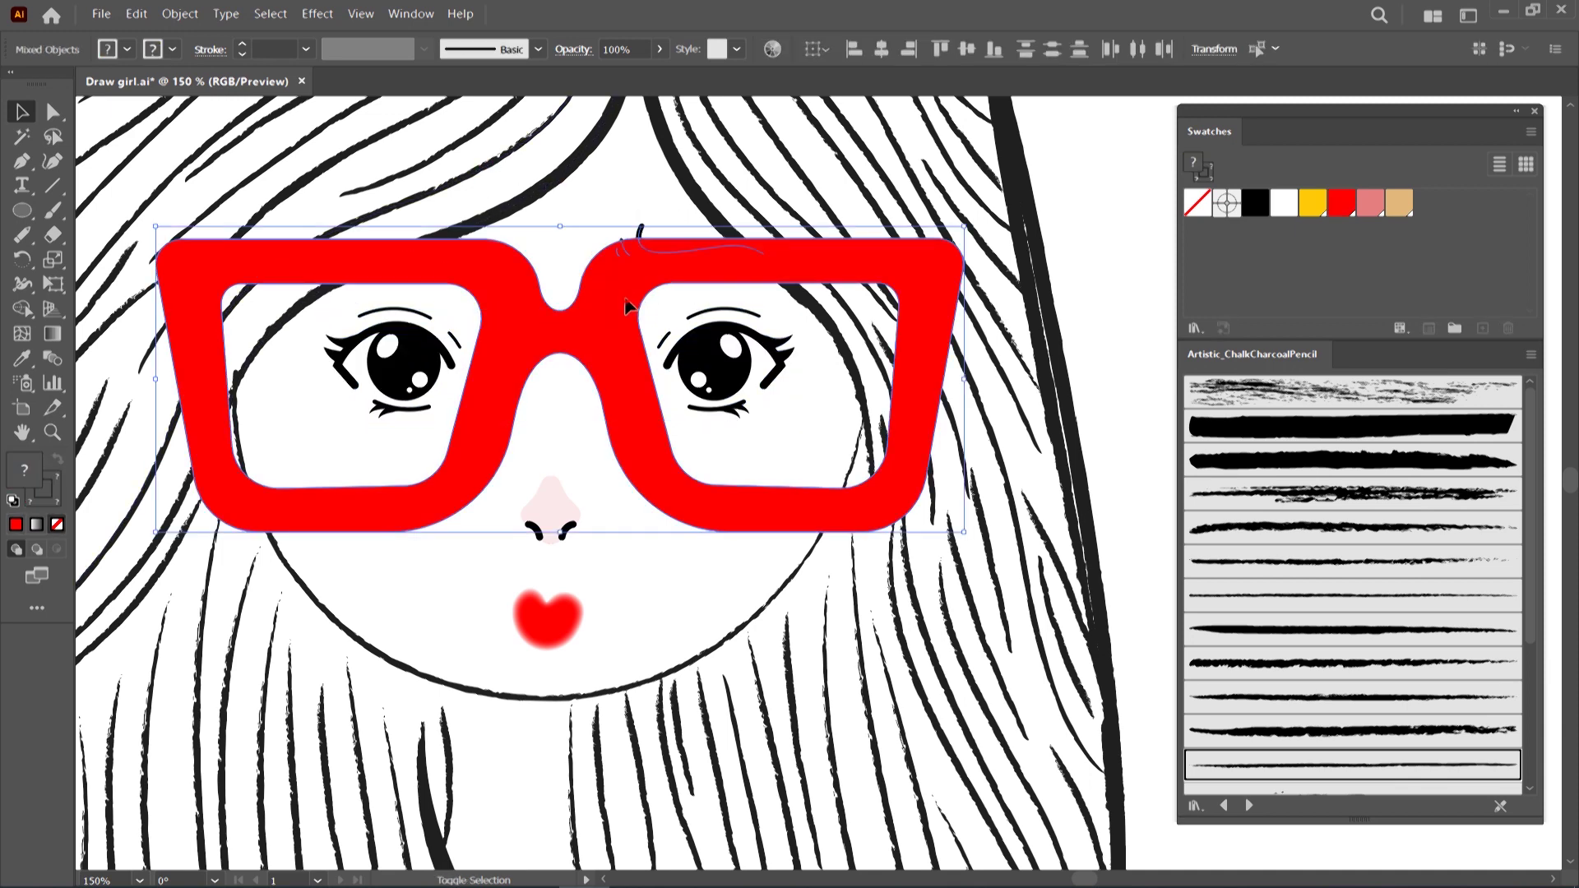
{"action": "left_click", "coordinate": [473, 247], "text": "shift"}
{"action": "left_click_drag", "start_coordinate": [641, 236], "coordinate": [641, 212]}
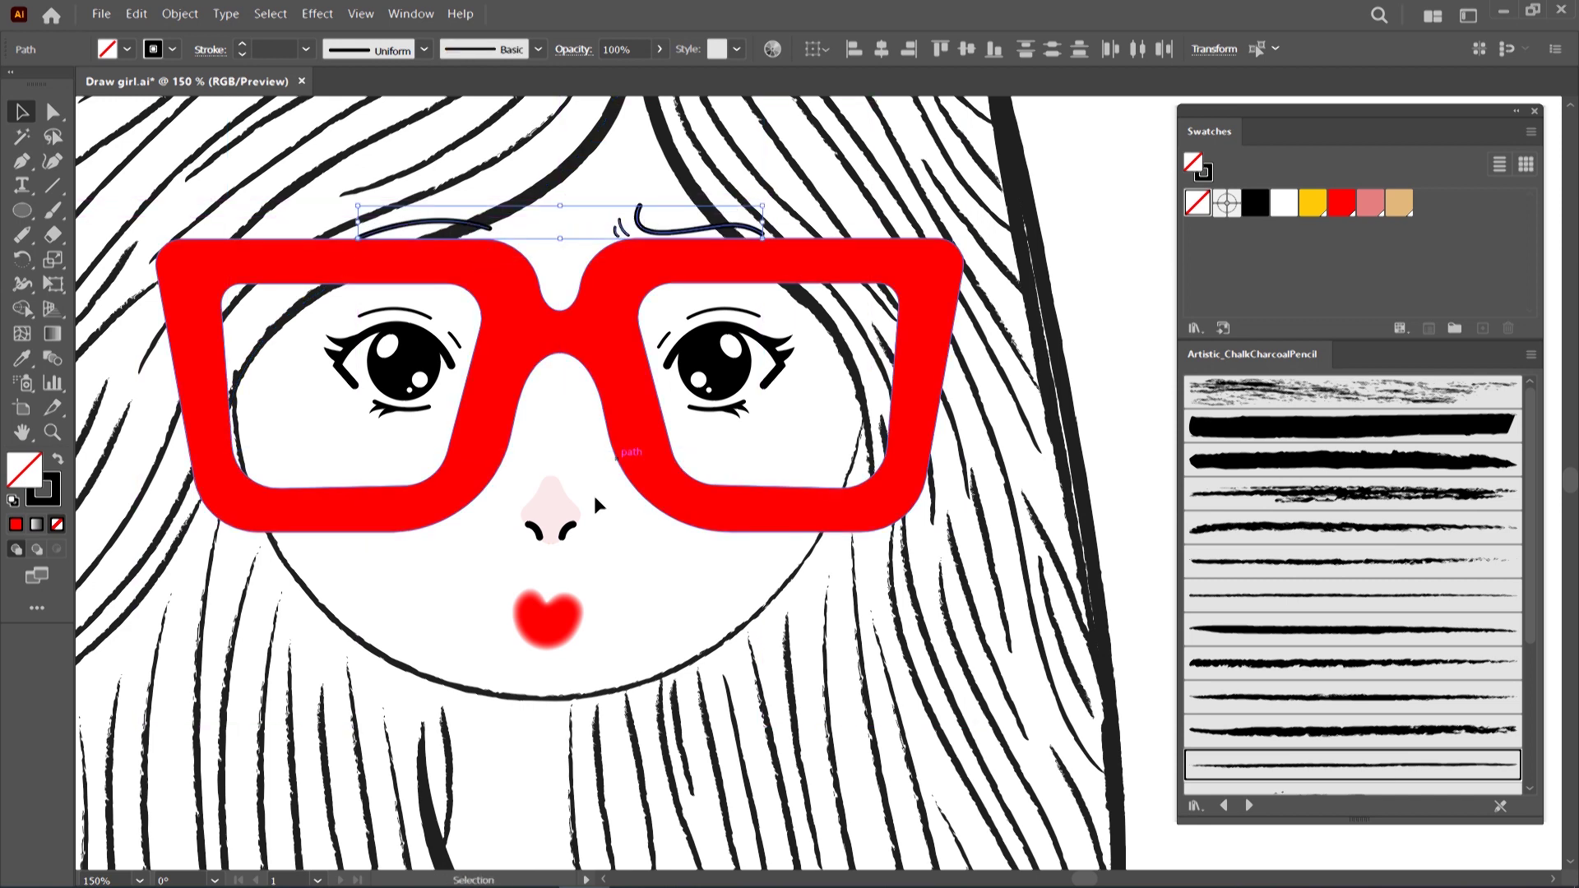
Move the nose and lips upward and shift the glasses slightly higher
{"action": "left_click_drag", "start_coordinate": [551, 526], "coordinate": [550, 486]}
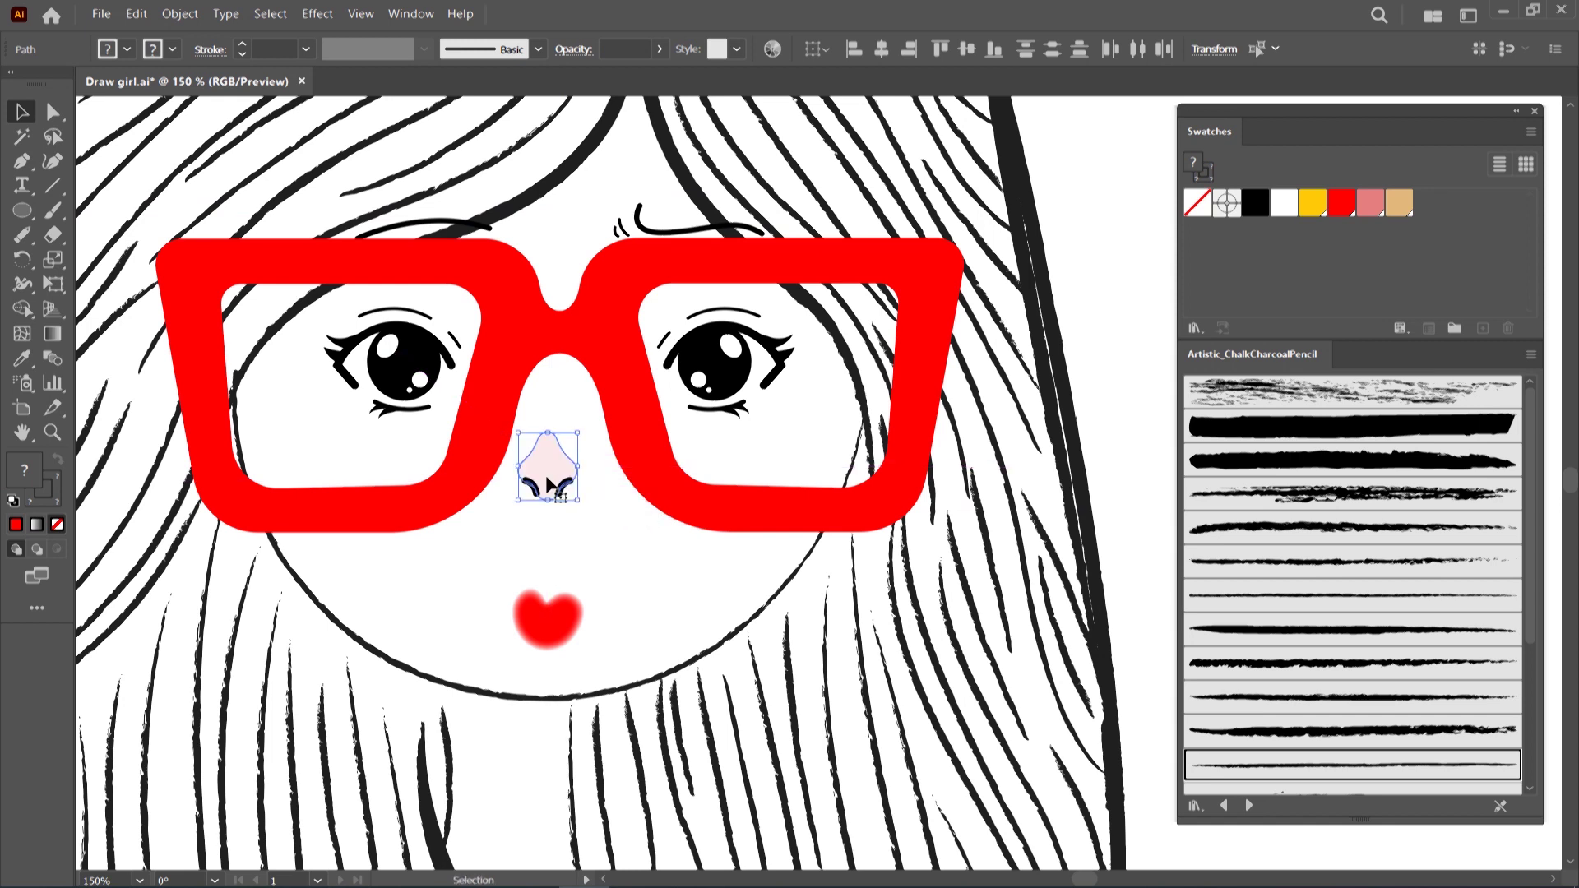
{"action": "left_click_drag", "start_coordinate": [546, 596], "coordinate": [546, 558]}
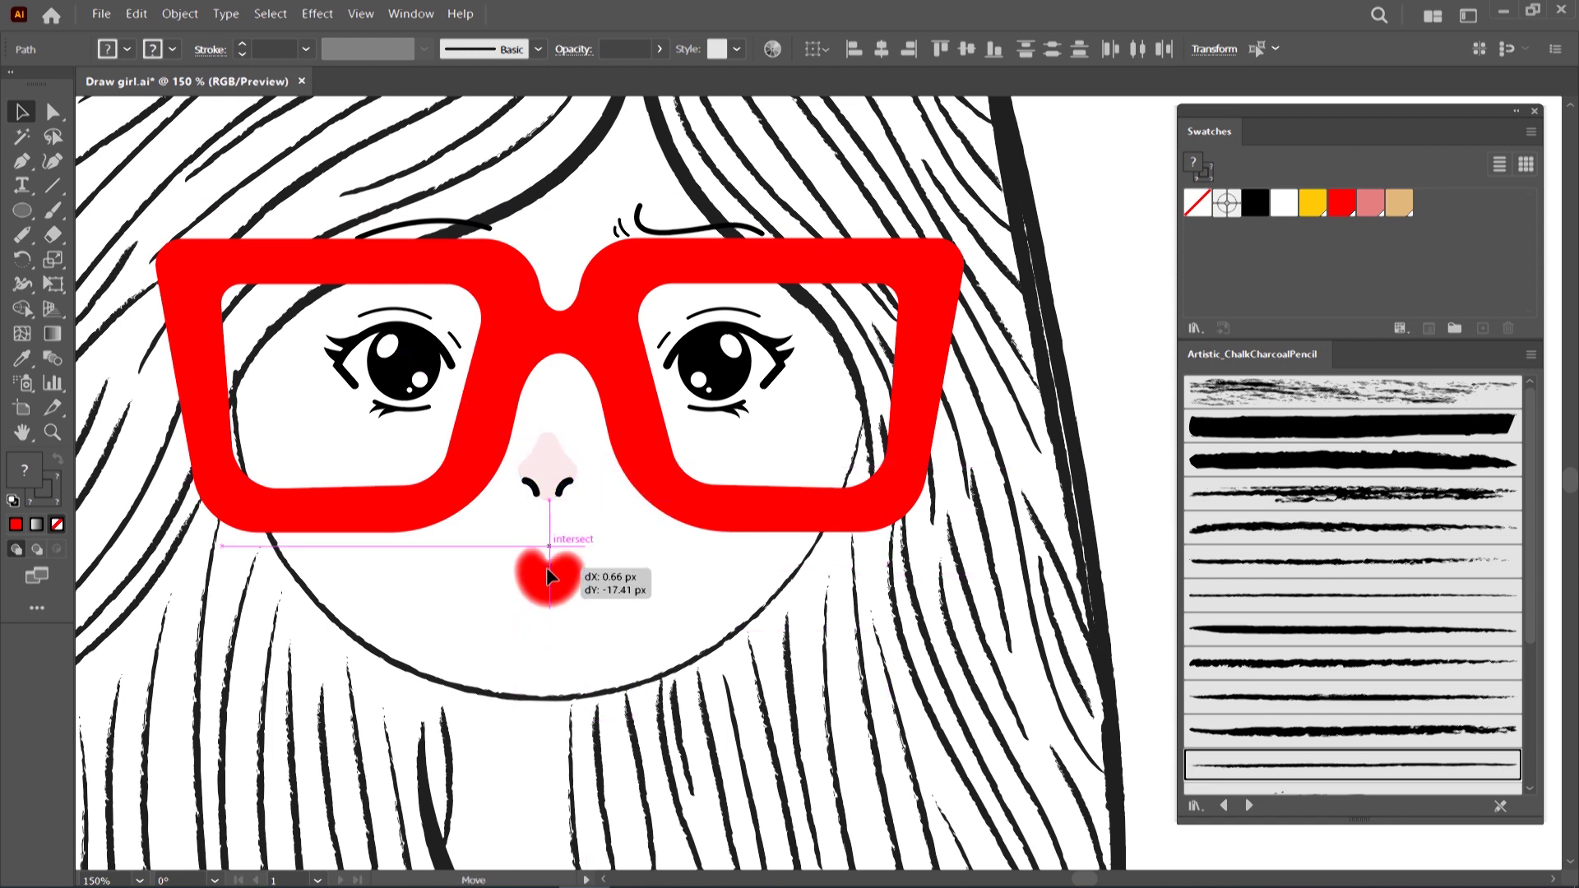
{"action": "left_click_drag", "start_coordinate": [600, 387], "coordinate": [597, 371]}
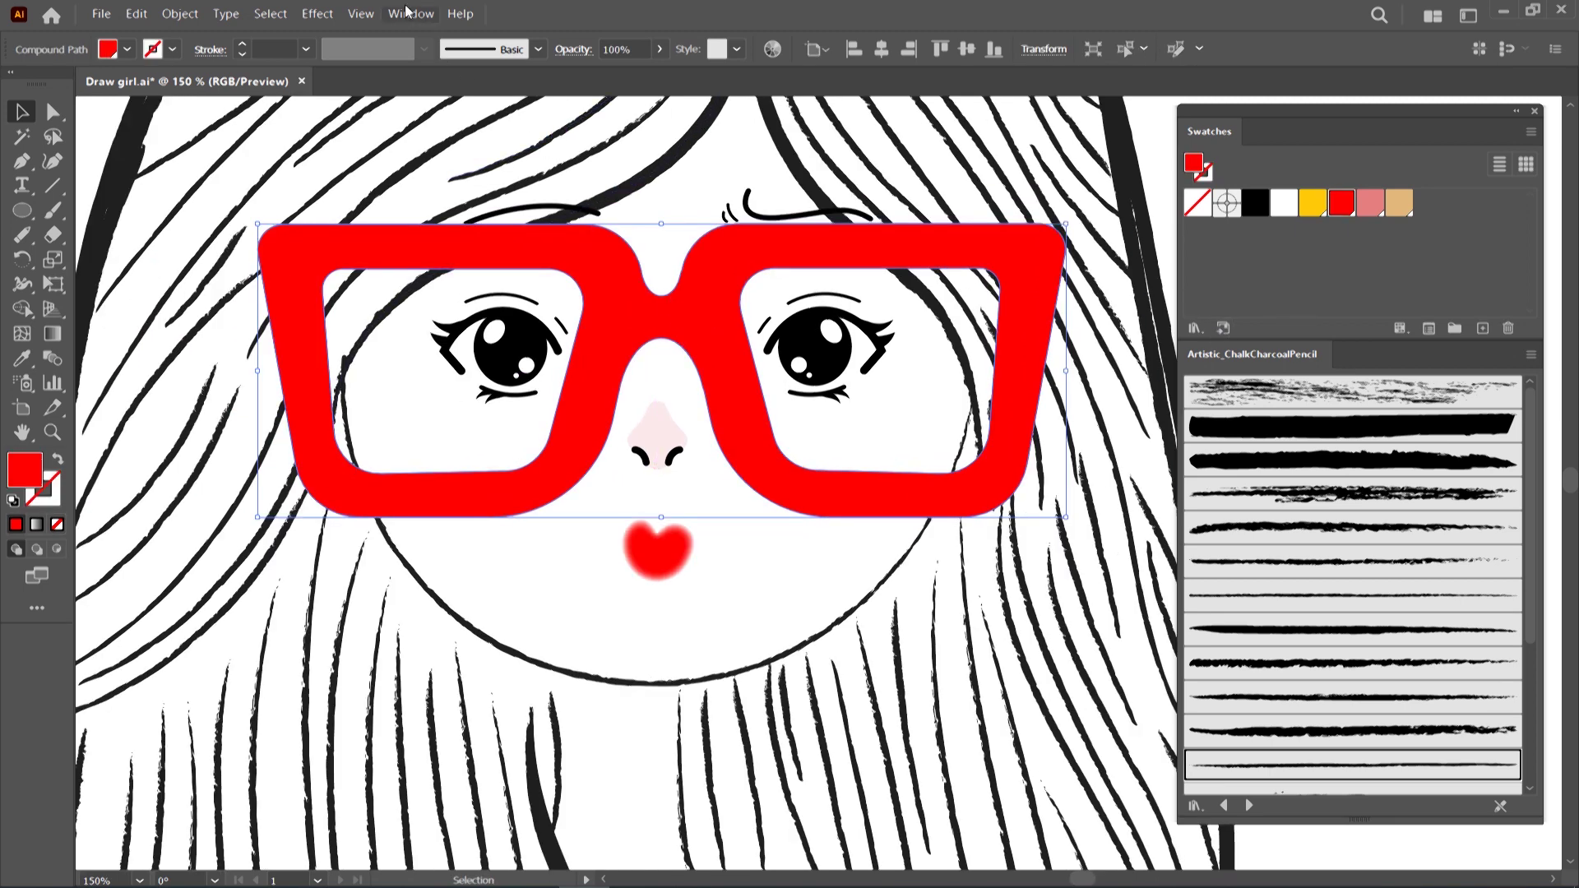
{"action": "left_click", "coordinate": [408, 13]}
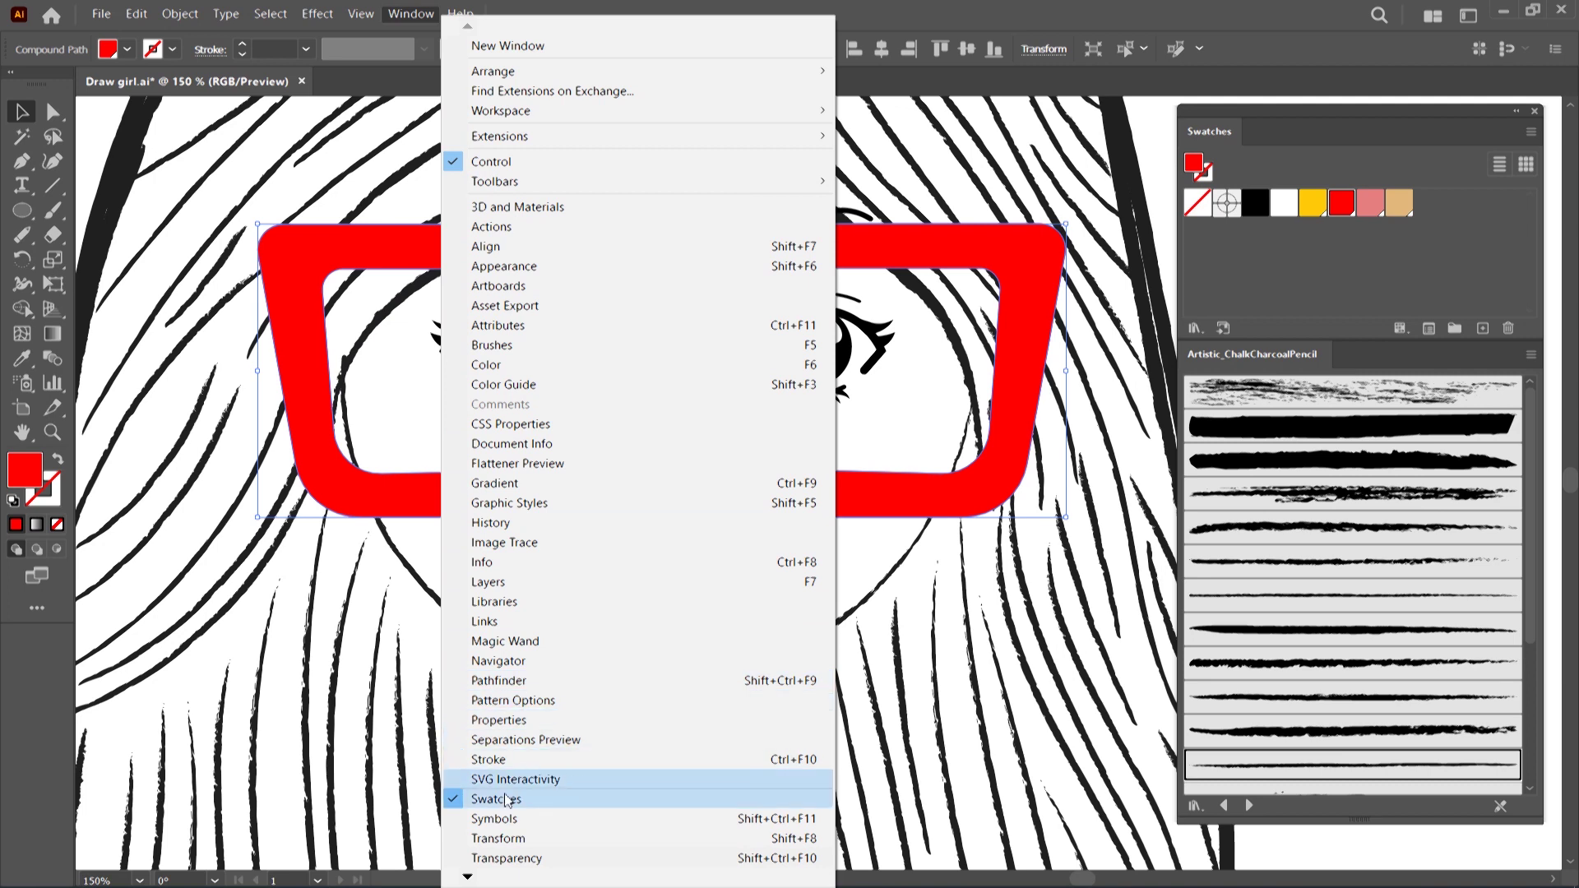
Fill the glasses and both lens areas with the blue wave pattern from Decorative Legacy swatches
{"action": "left_click", "coordinate": [1197, 329]}
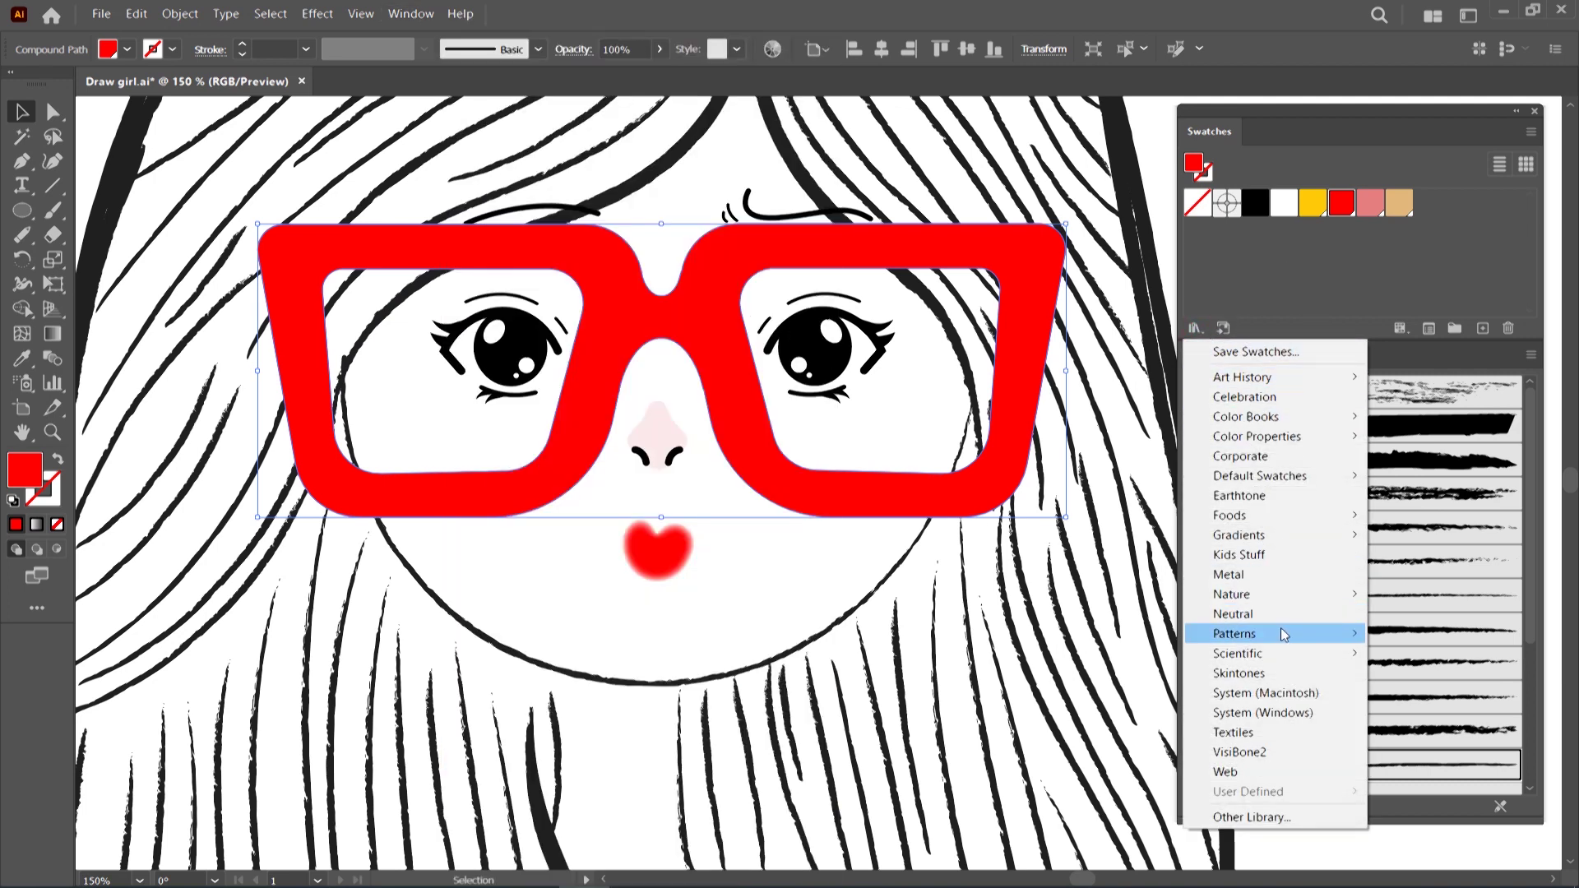
{"action": "left_click", "coordinate": [1309, 653]}
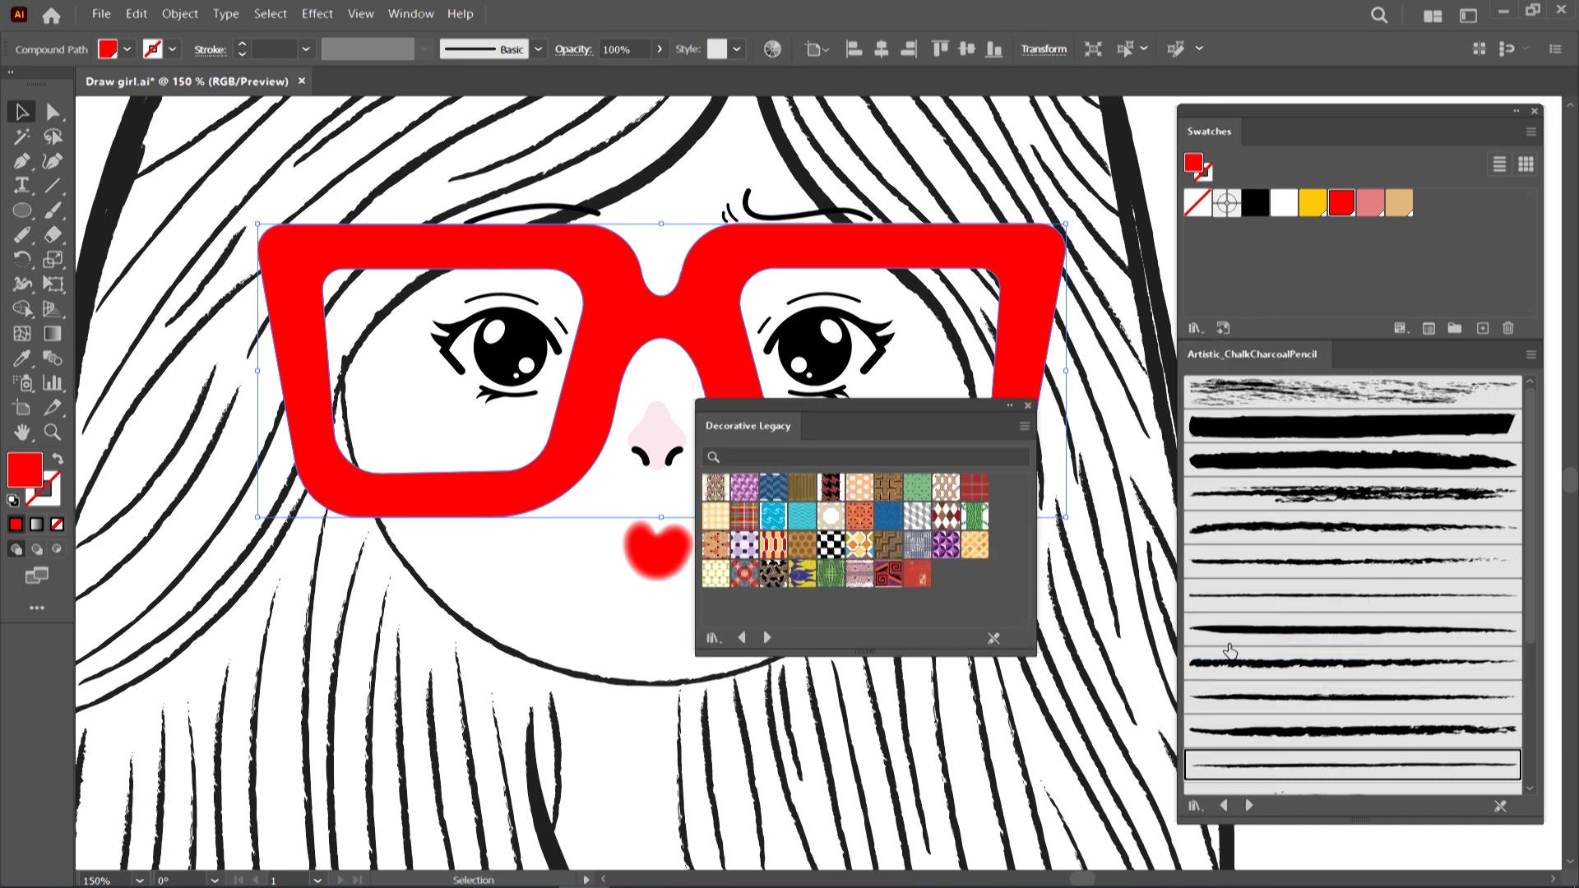
{"action": "left_click", "coordinate": [775, 518]}
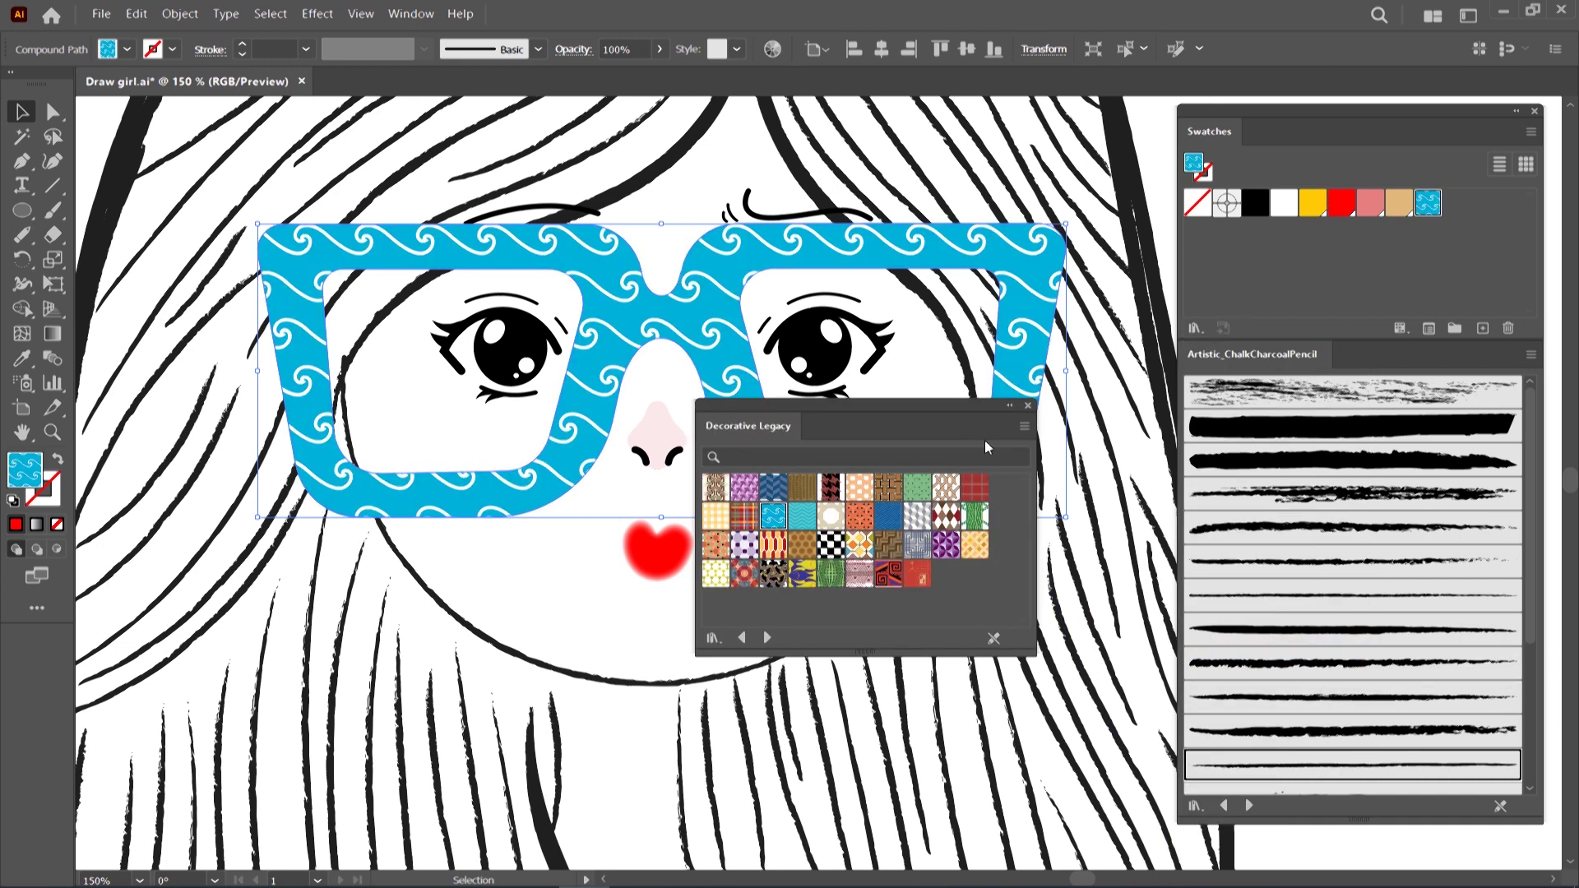
{"action": "left_click", "coordinate": [1028, 406]}
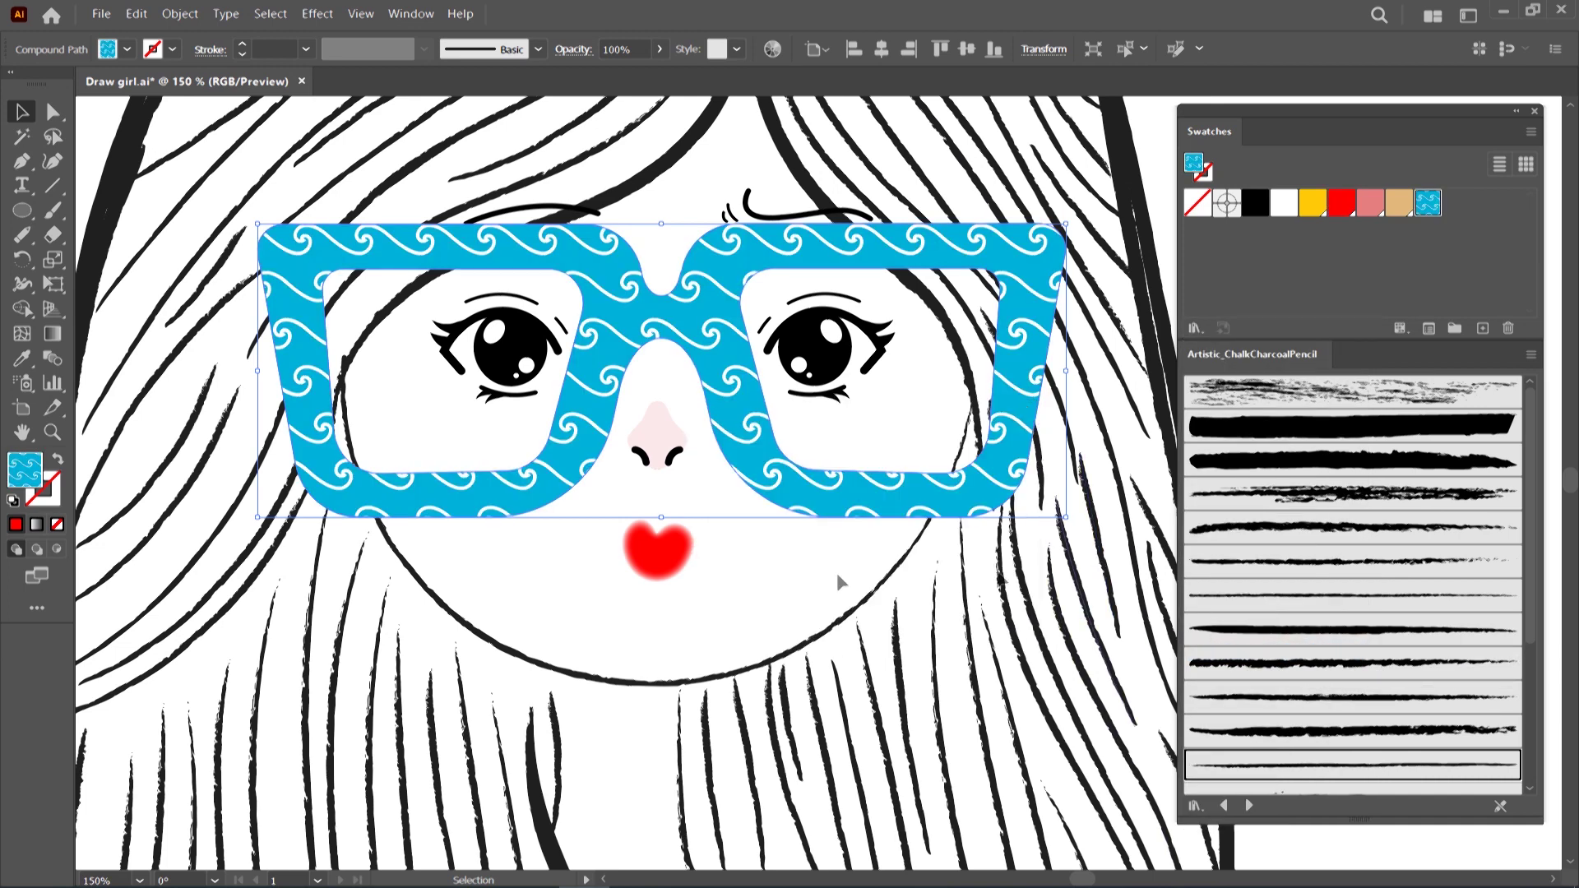
{"action": "left_click", "coordinate": [22, 309]}
{"action": "left_click", "coordinate": [382, 333]}
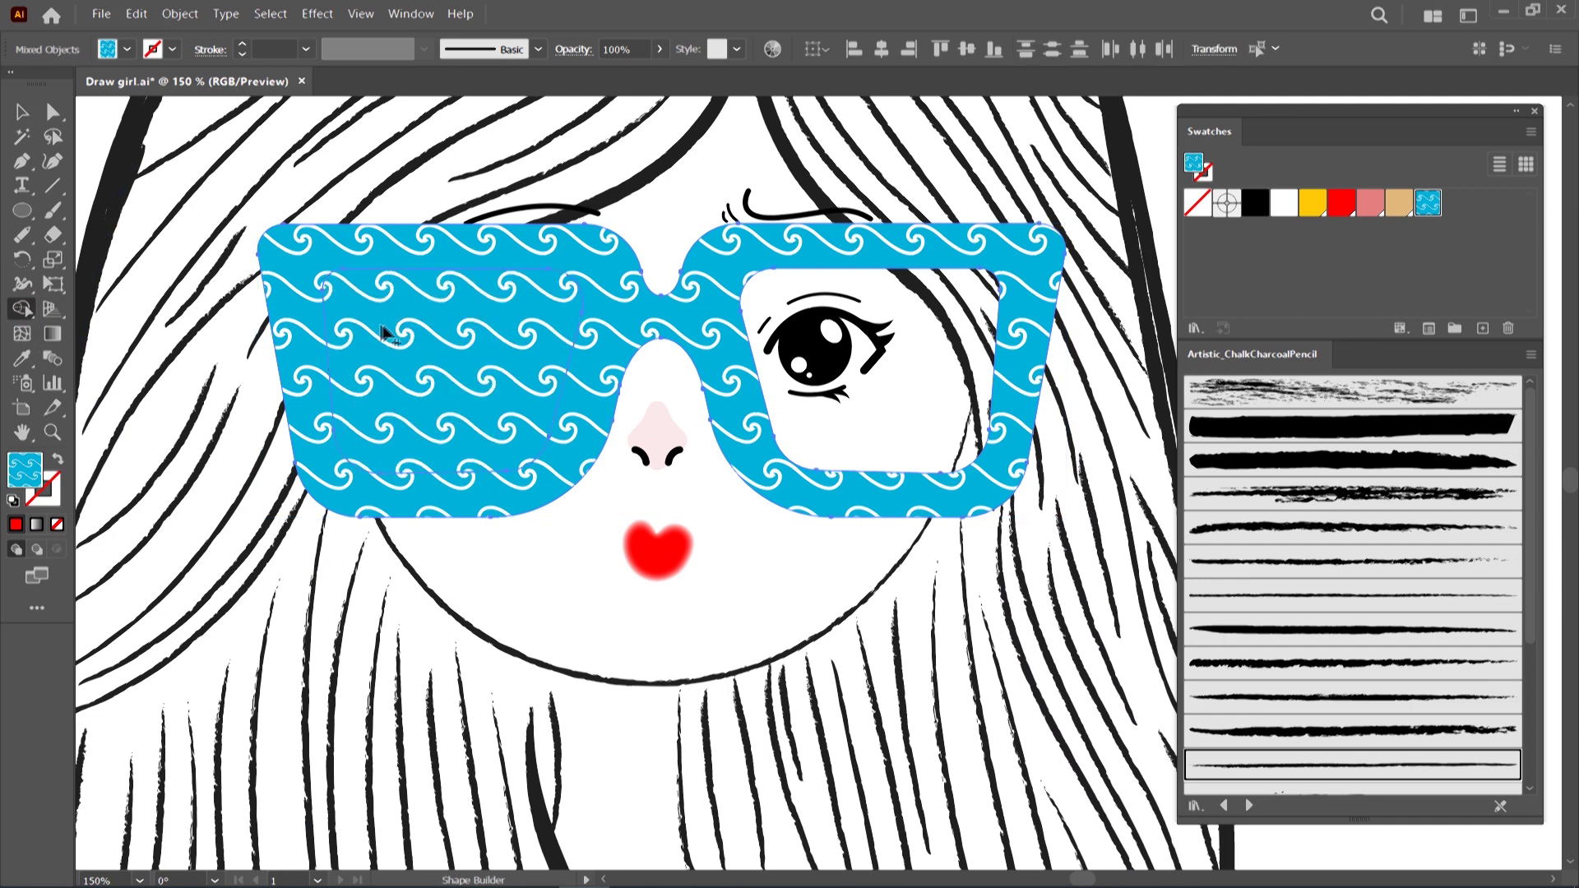
{"action": "left_click", "coordinate": [807, 339]}
Select both lens shapes and fill them with tan
{"action": "left_click", "coordinate": [22, 111]}
{"action": "left_click", "coordinate": [459, 362]}
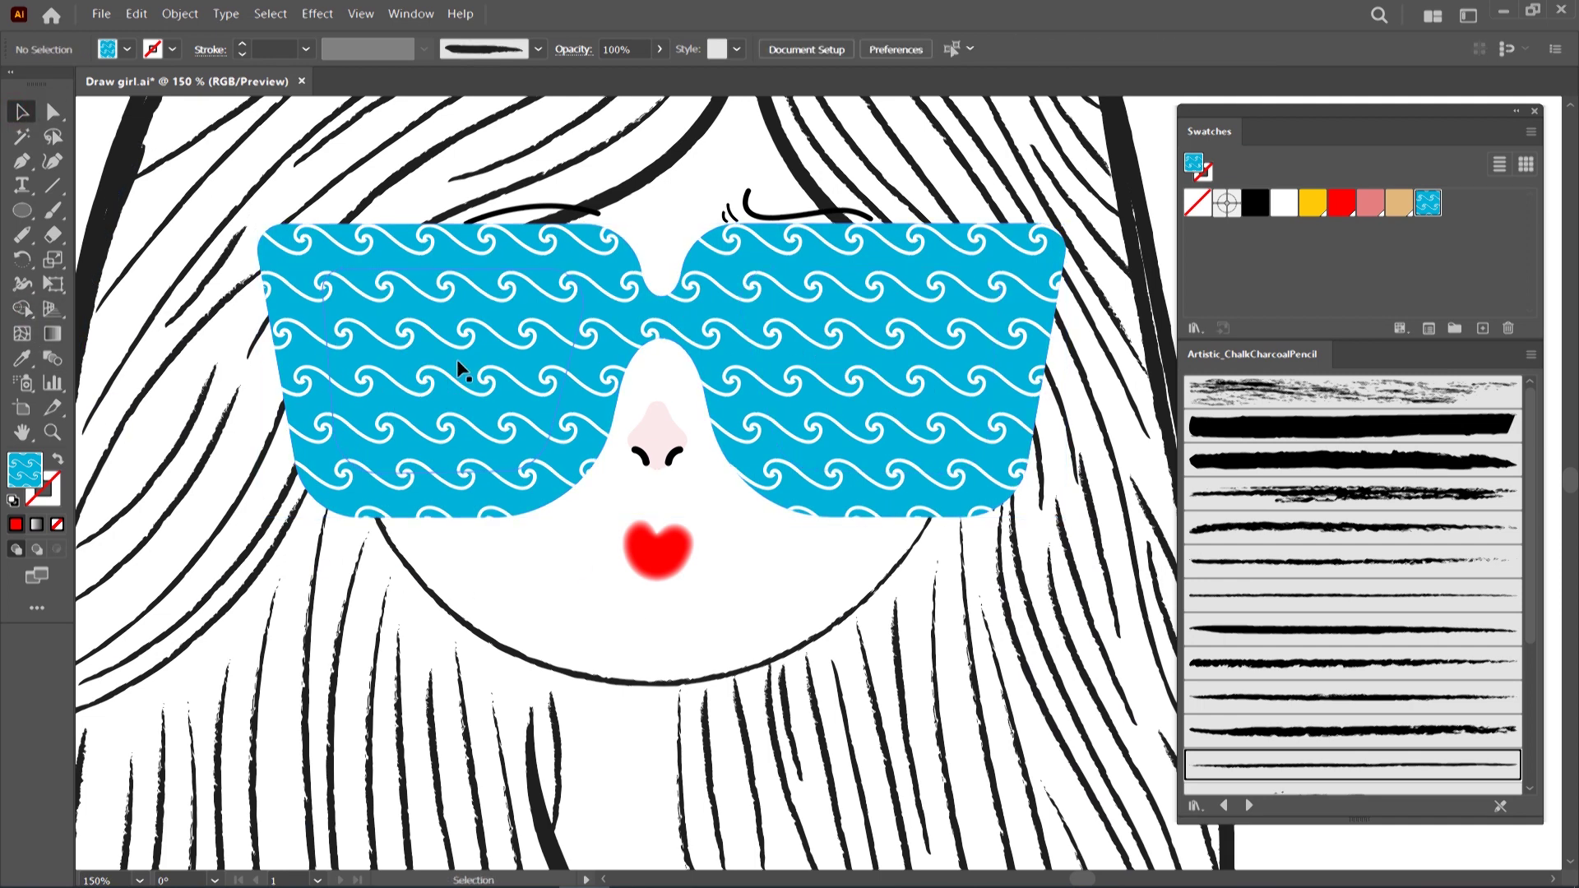
{"action": "left_click", "coordinate": [917, 371], "text": "shift"}
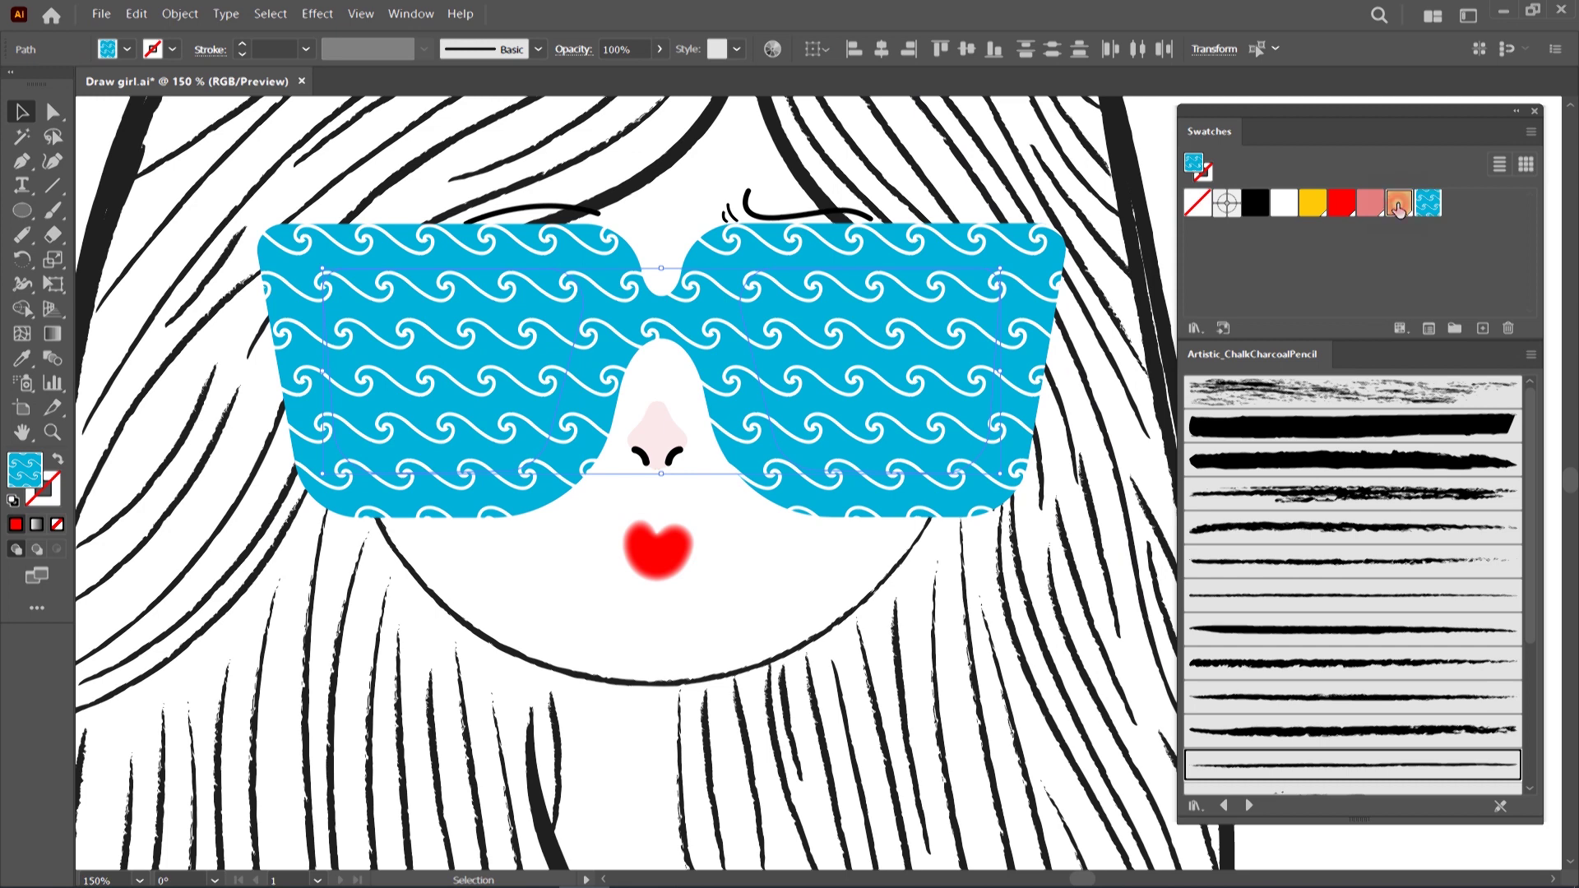
{"action": "left_click", "coordinate": [1398, 206]}
Set the lenses to Multiply blend mode at about 76% opacity
{"action": "left_click", "coordinate": [588, 54]}
{"action": "left_click", "coordinate": [426, 86]}
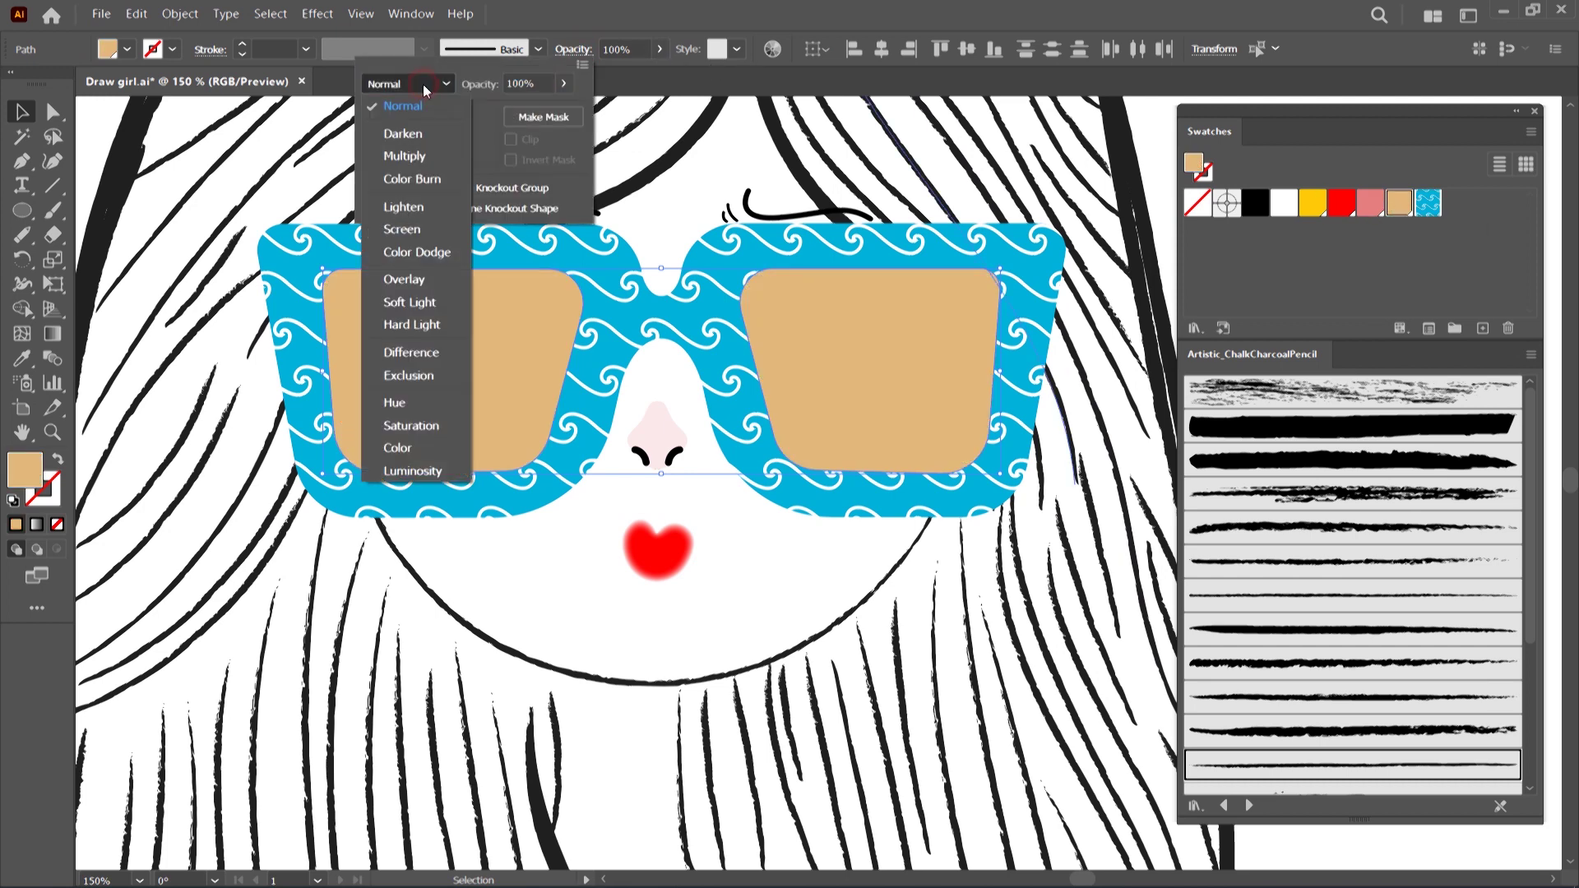
{"action": "left_click", "coordinate": [417, 156]}
{"action": "left_click", "coordinate": [563, 84]}
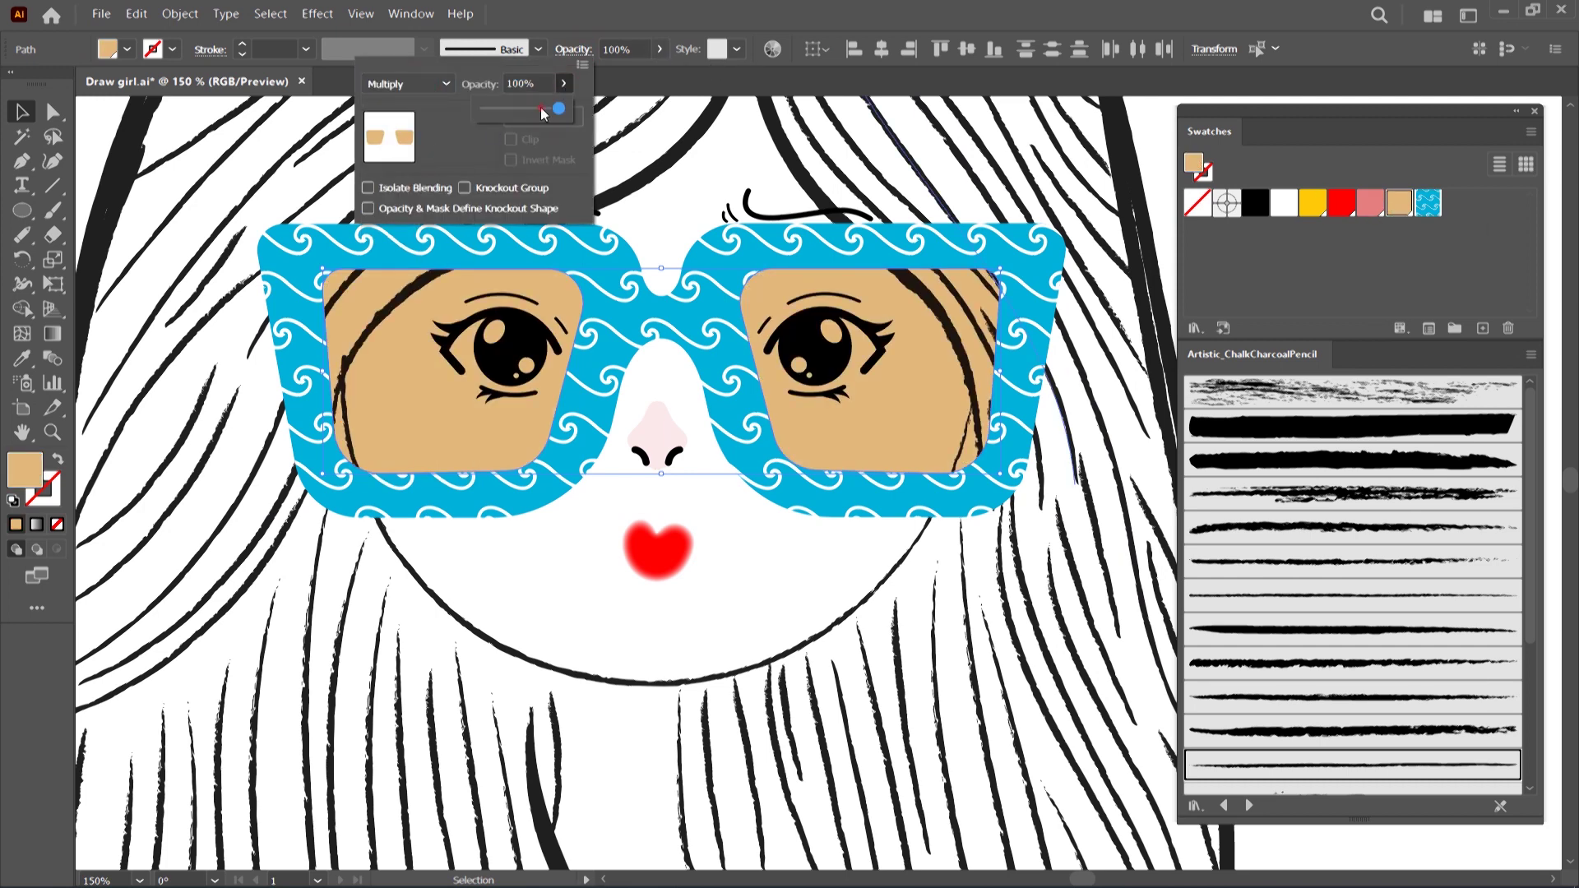
{"action": "left_click_drag", "start_coordinate": [567, 108], "coordinate": [531, 111]}
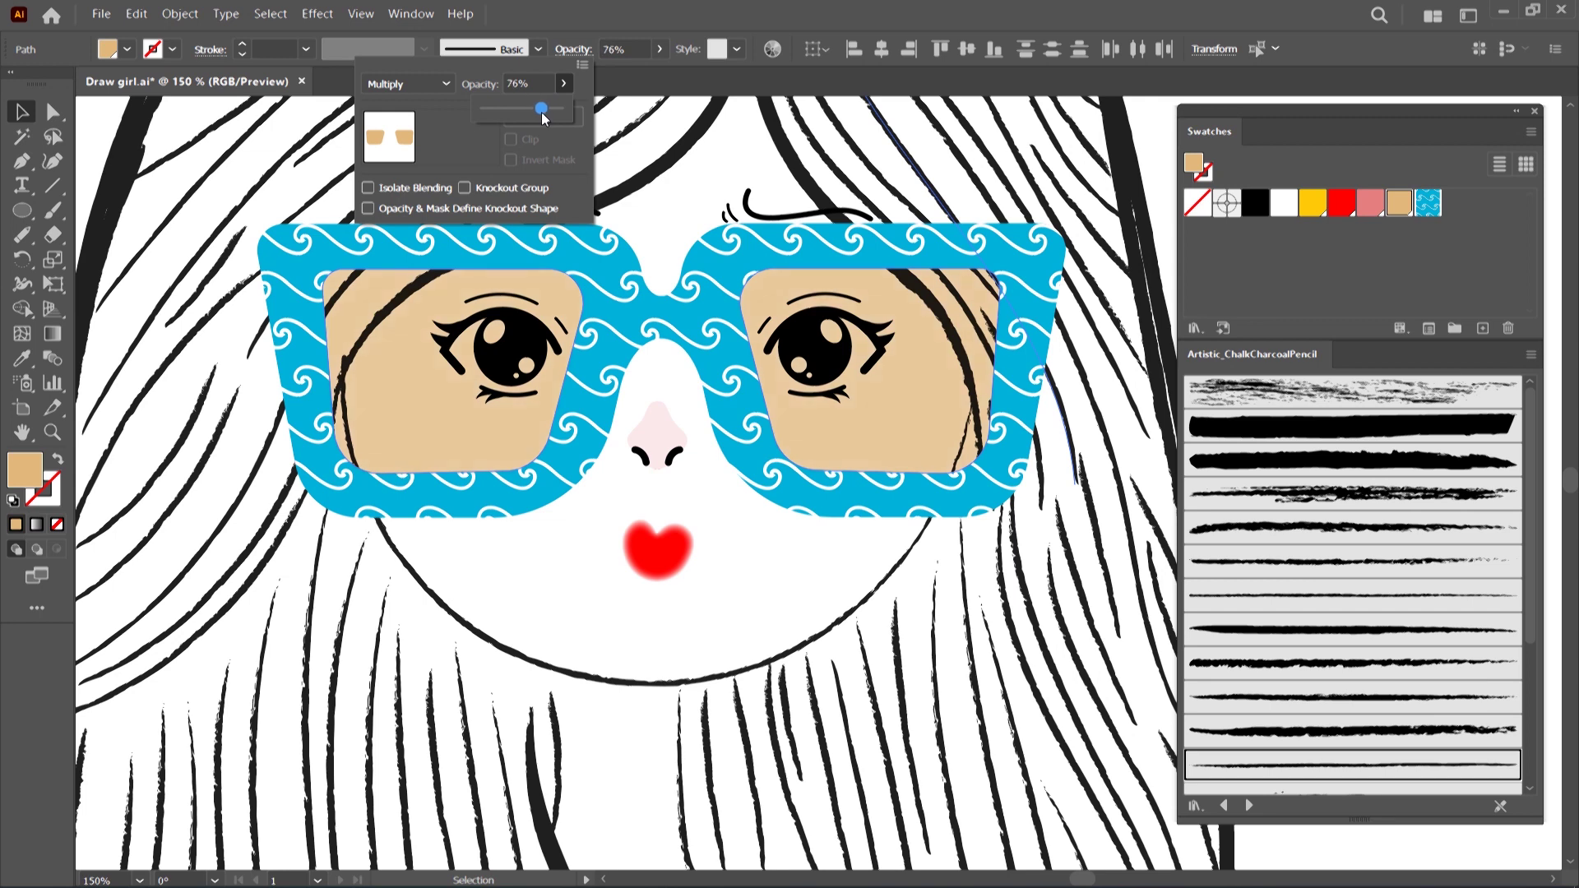
{"action": "left_click", "coordinate": [753, 449]}
{"action": "key", "text": "ctrl+1"}
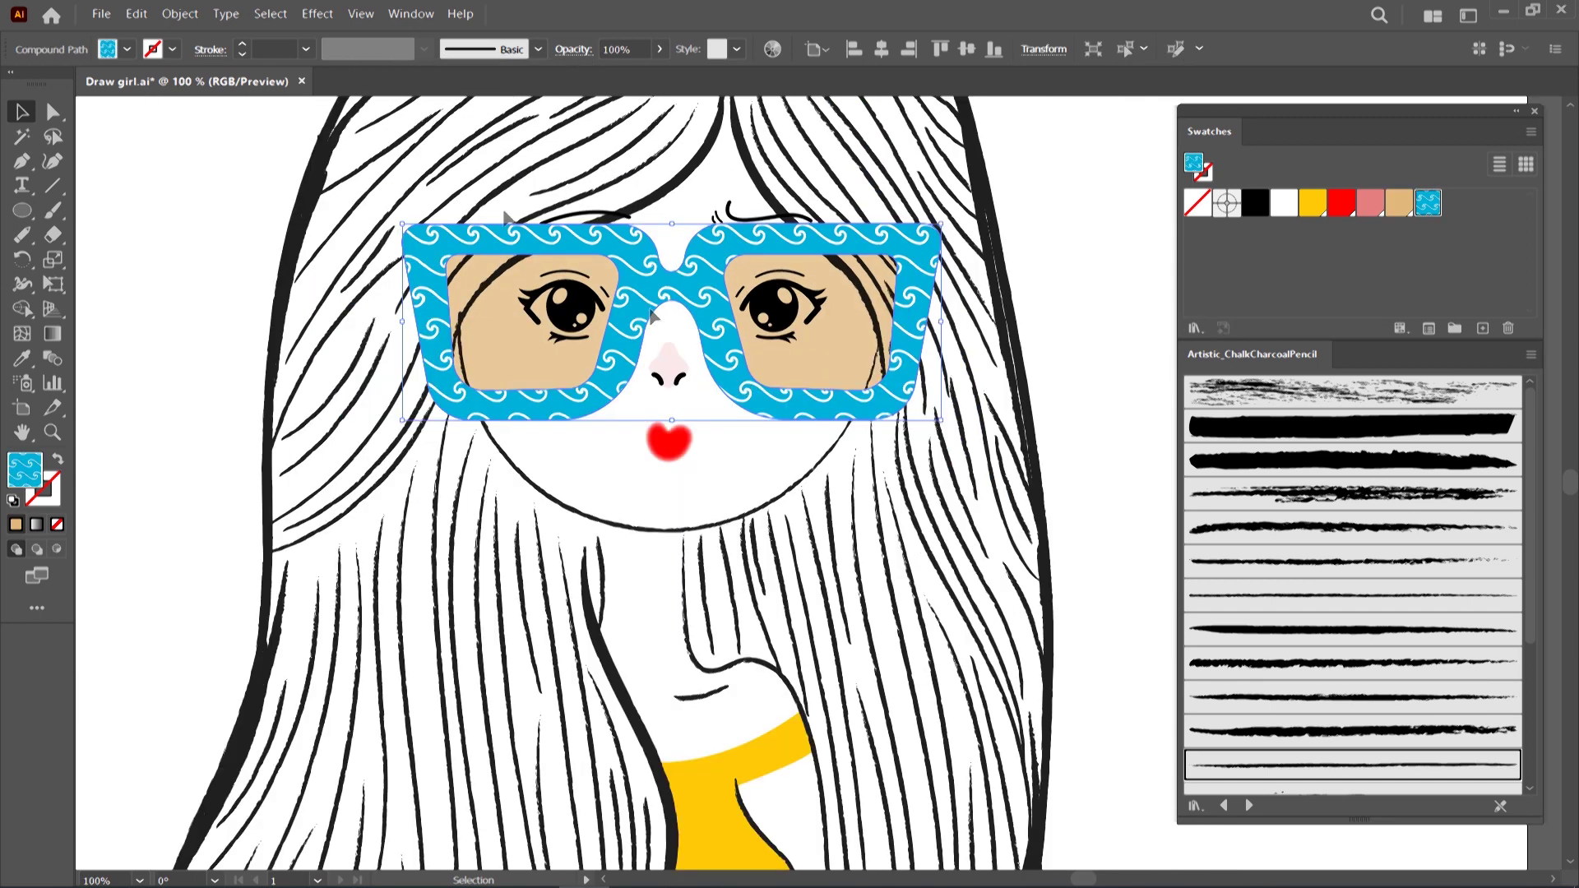
{"action": "left_click", "coordinate": [317, 14]}
{"action": "mouse_move", "coordinate": [343, 278]}
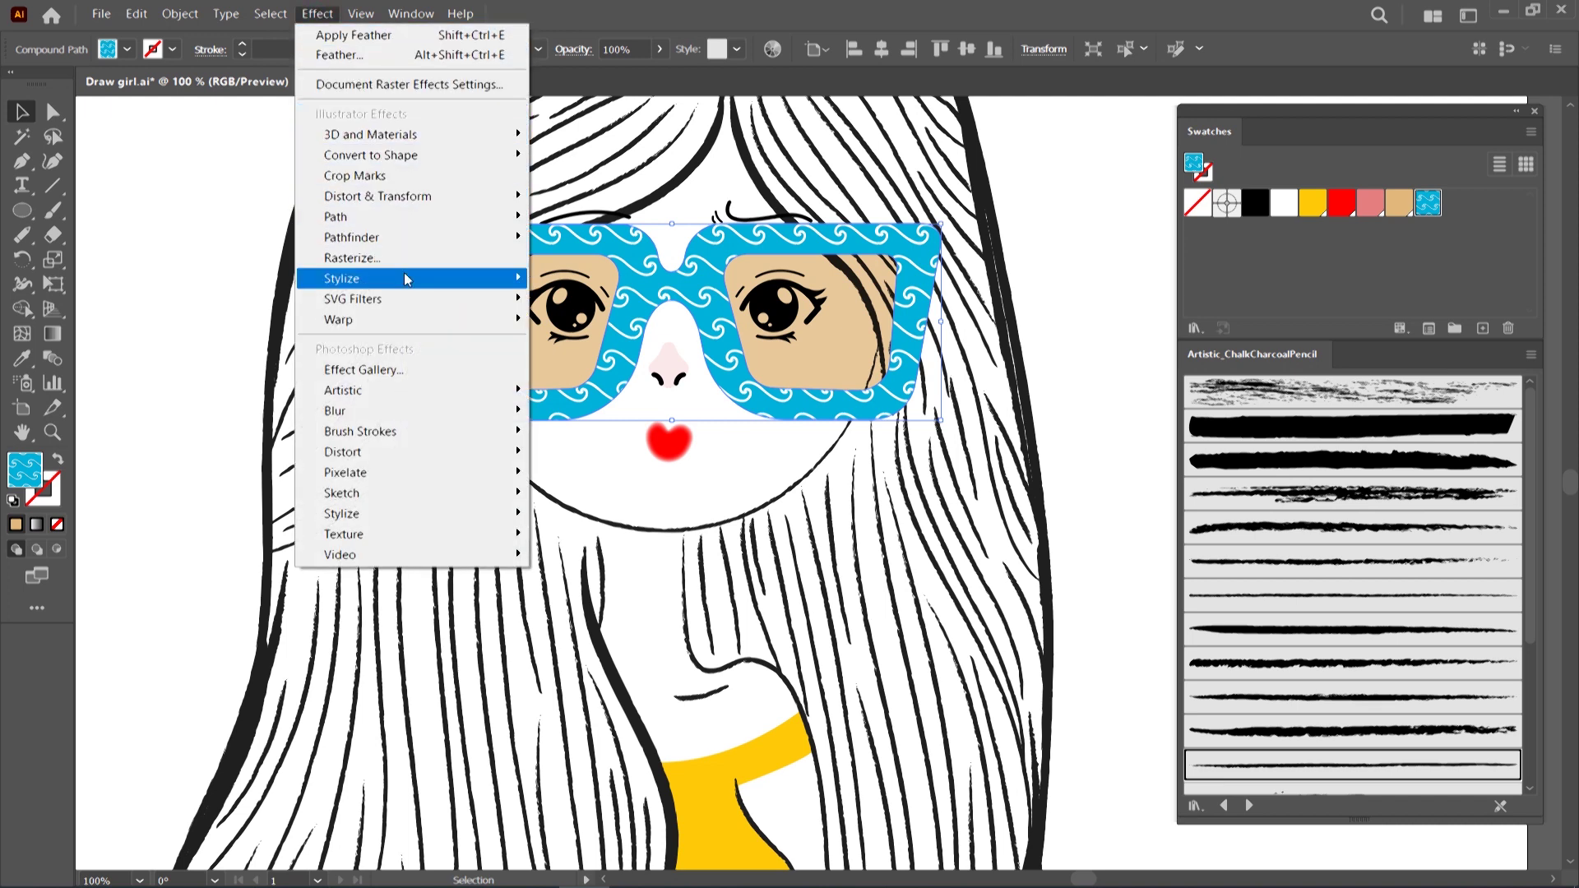
Apply Drop Shadow to the glasses: opacity 100%, X and Y offsets 4 px, blur 4 px
{"action": "left_click", "coordinate": [564, 279]}
{"action": "left_click_drag", "start_coordinate": [760, 301], "coordinate": [1055, 223]}
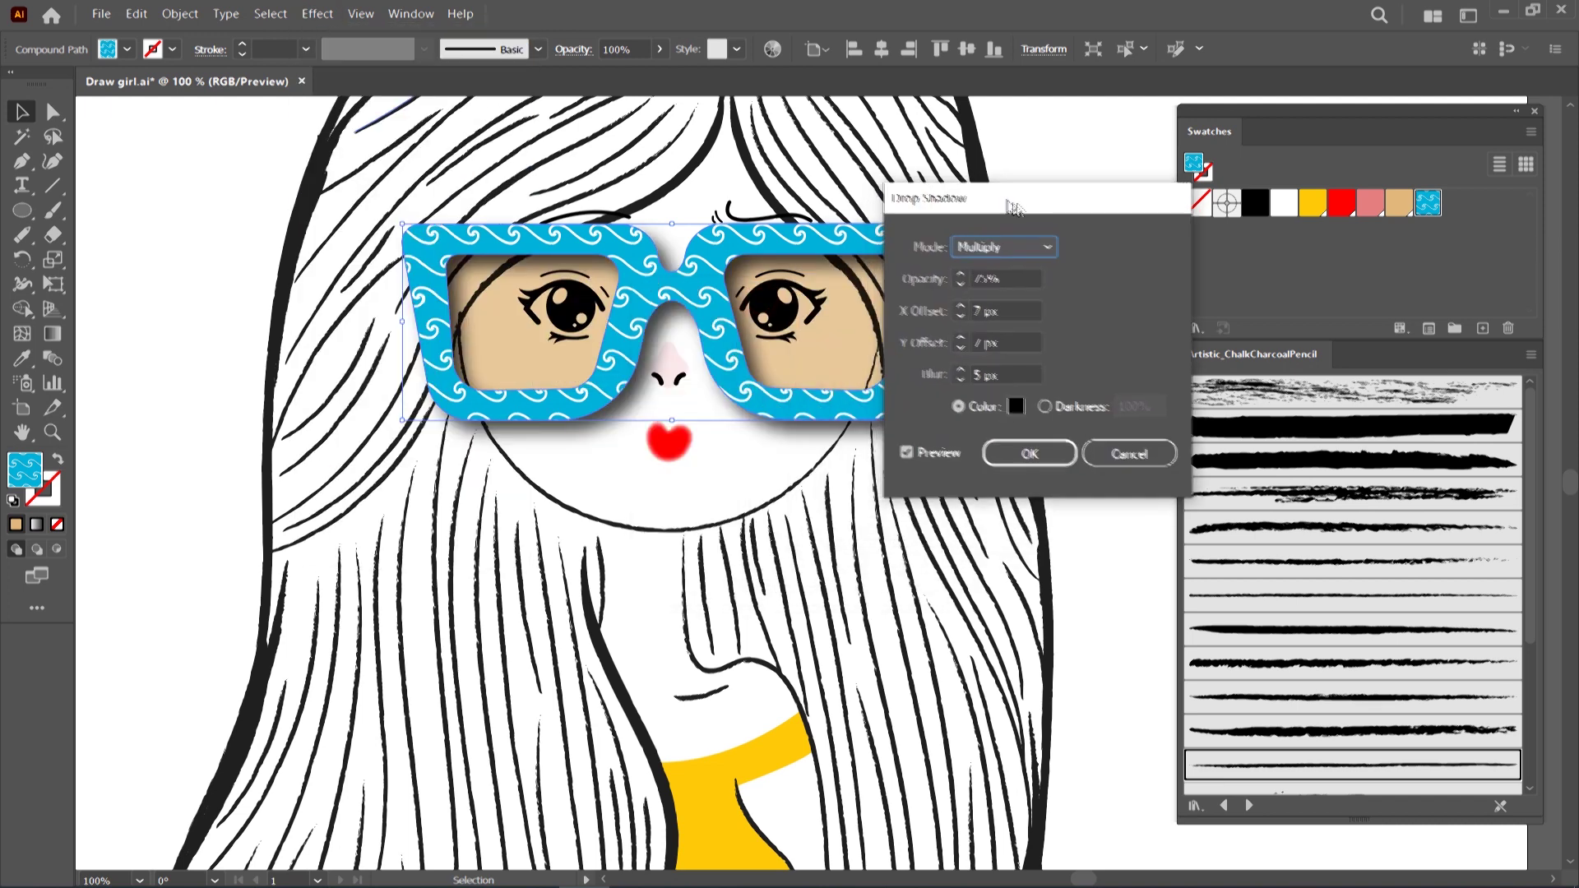
{"action": "double_click", "coordinate": [1019, 296]}
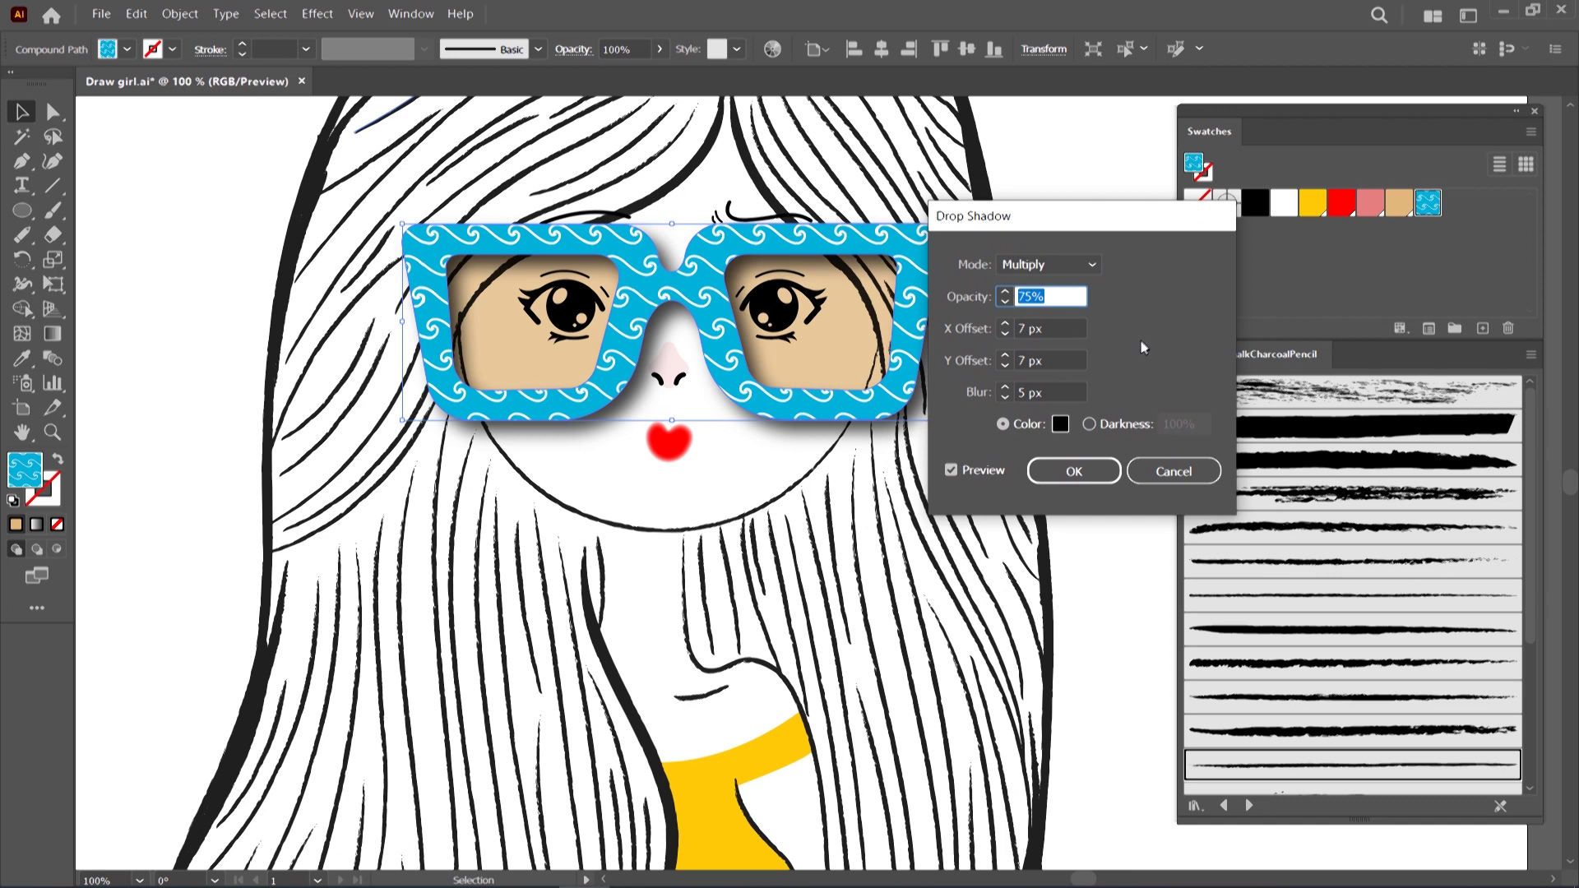
{"action": "left_click", "coordinate": [1022, 329]}
{"action": "key", "text": "Tab"}
{"action": "type", "text": "3"}
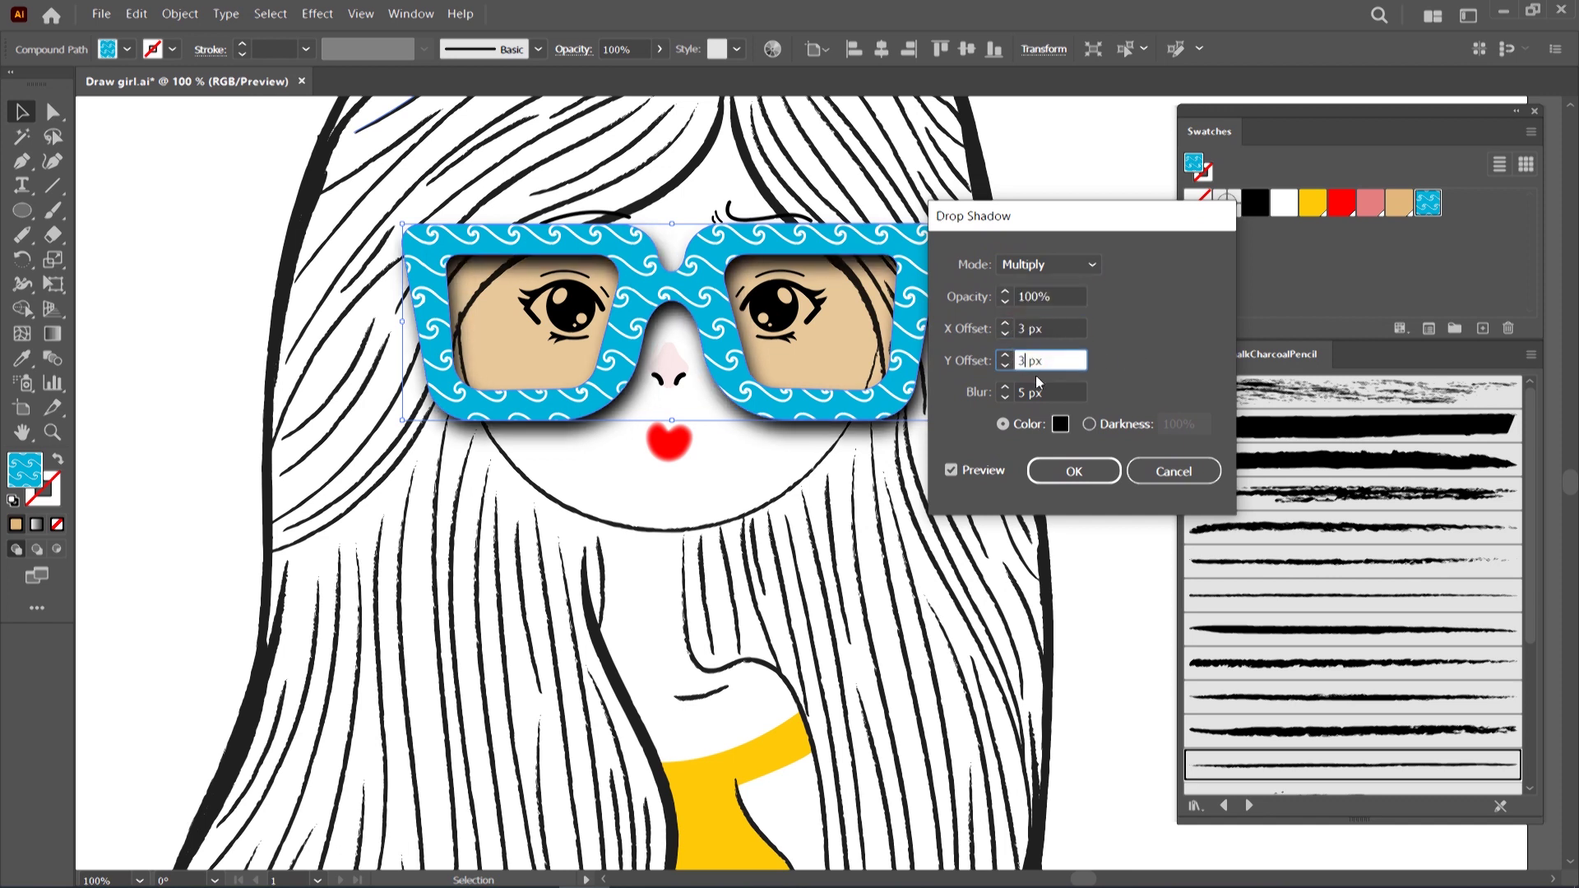
{"action": "left_click", "coordinate": [1023, 392]}
{"action": "left_click", "coordinate": [1005, 398]}
{"action": "left_click", "coordinate": [1005, 398]}
{"action": "type", "text": "3"}
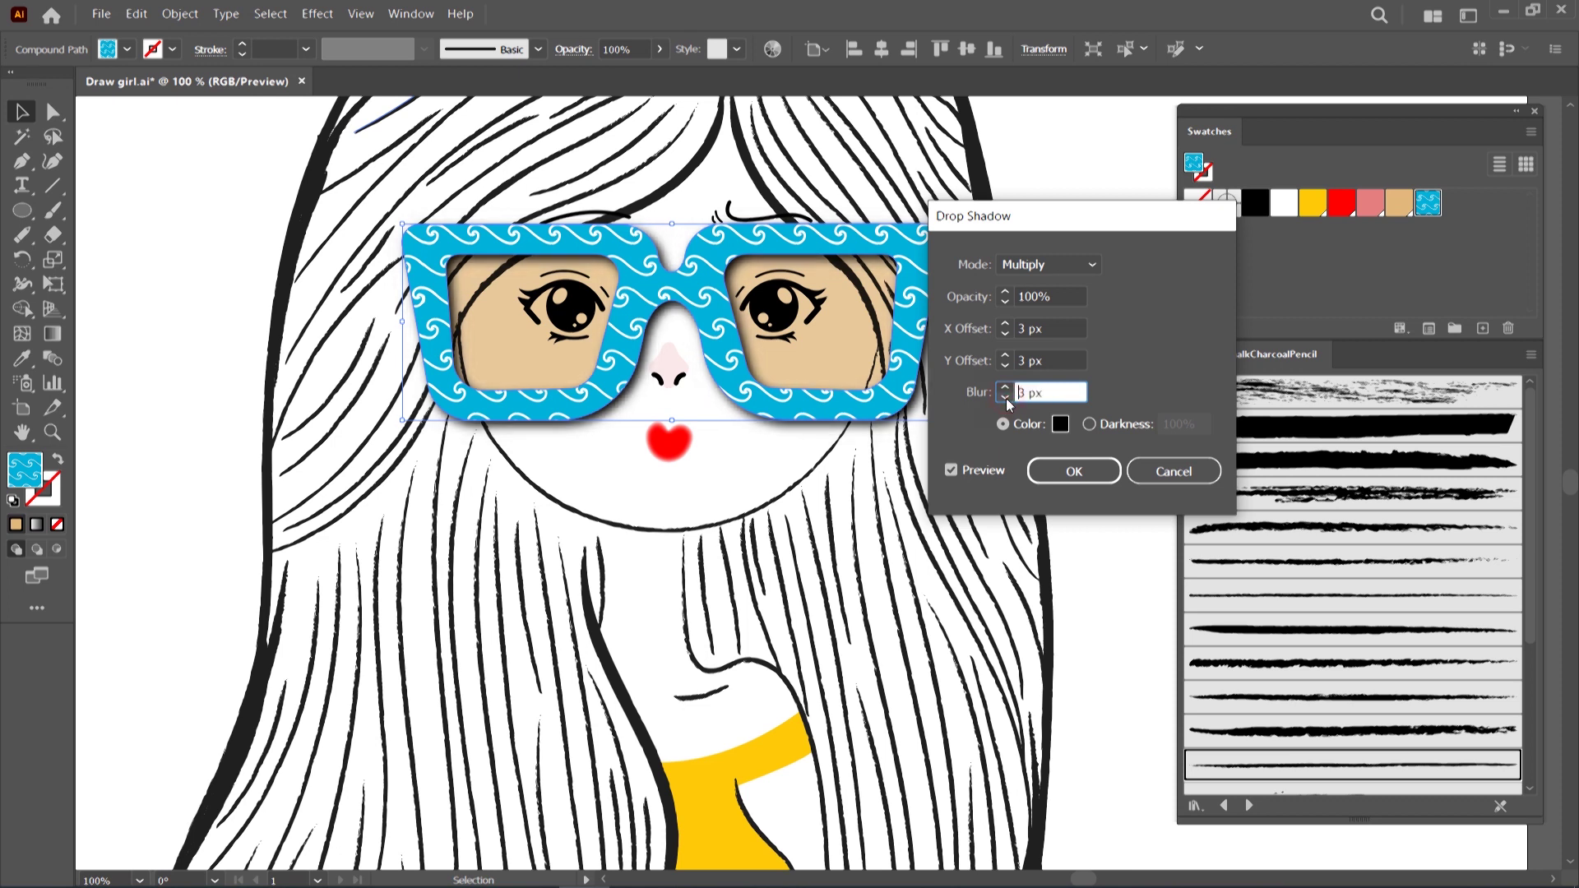
{"action": "left_click", "coordinate": [1005, 324]}
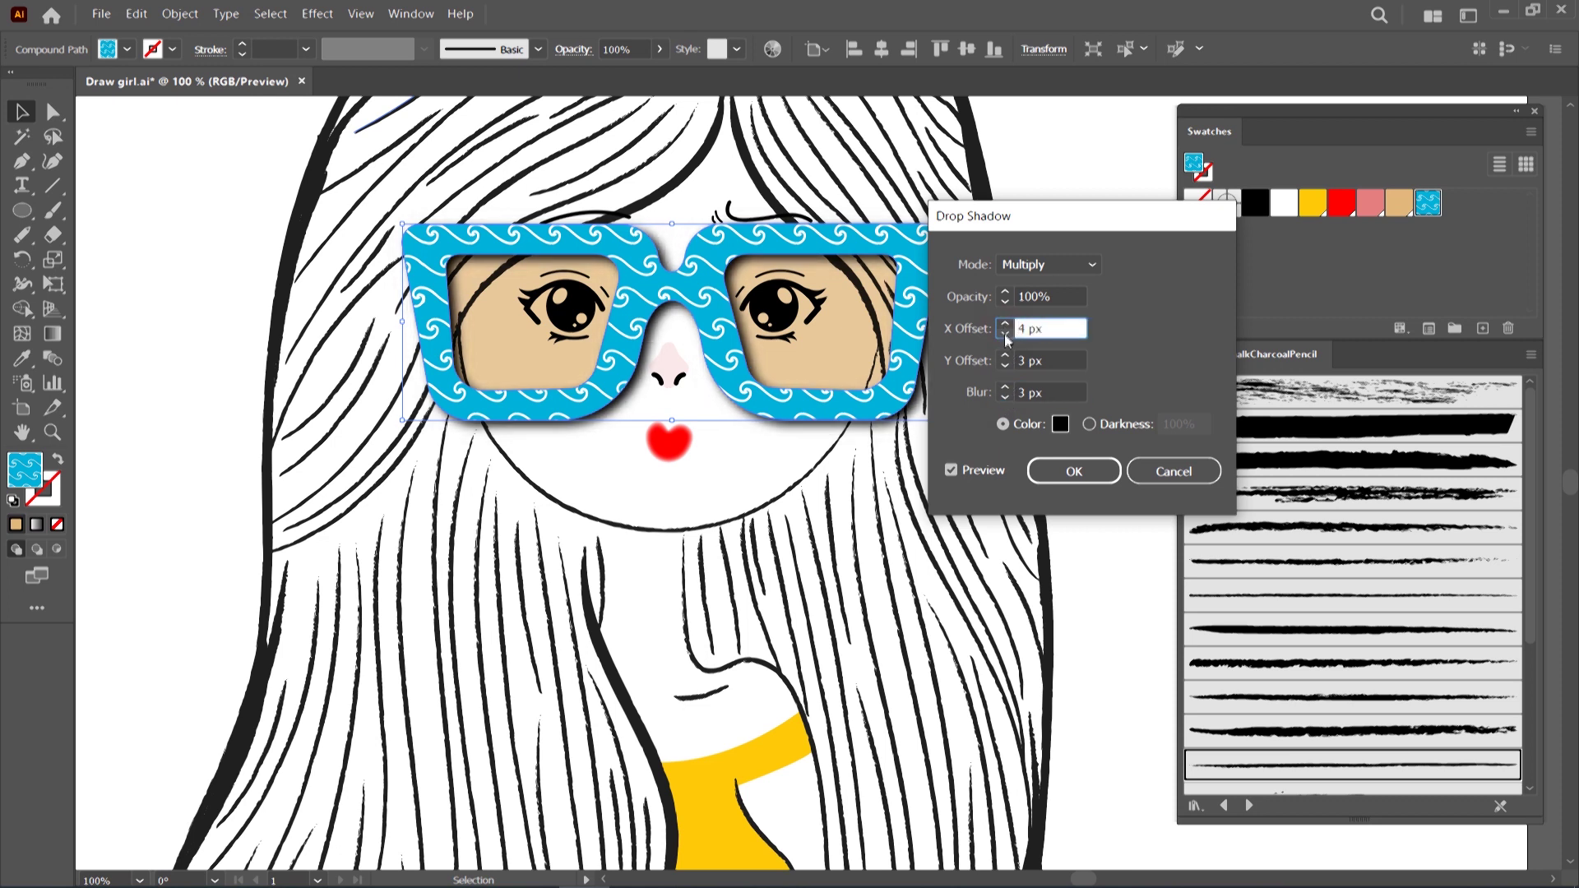
{"action": "left_click", "coordinate": [1006, 355]}
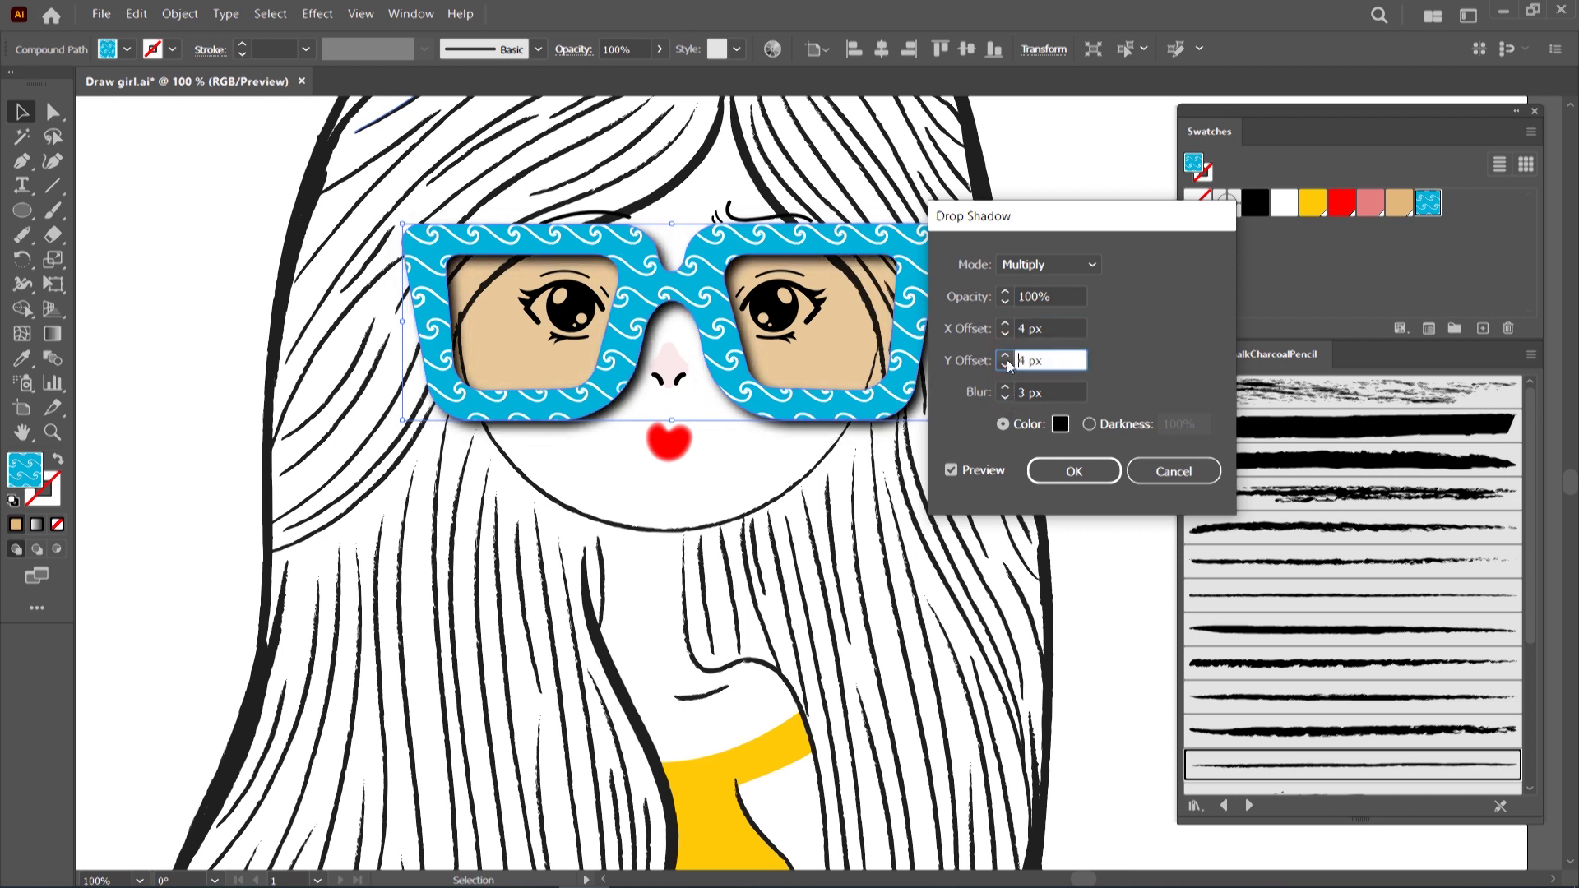
{"action": "left_click", "coordinate": [1005, 388]}
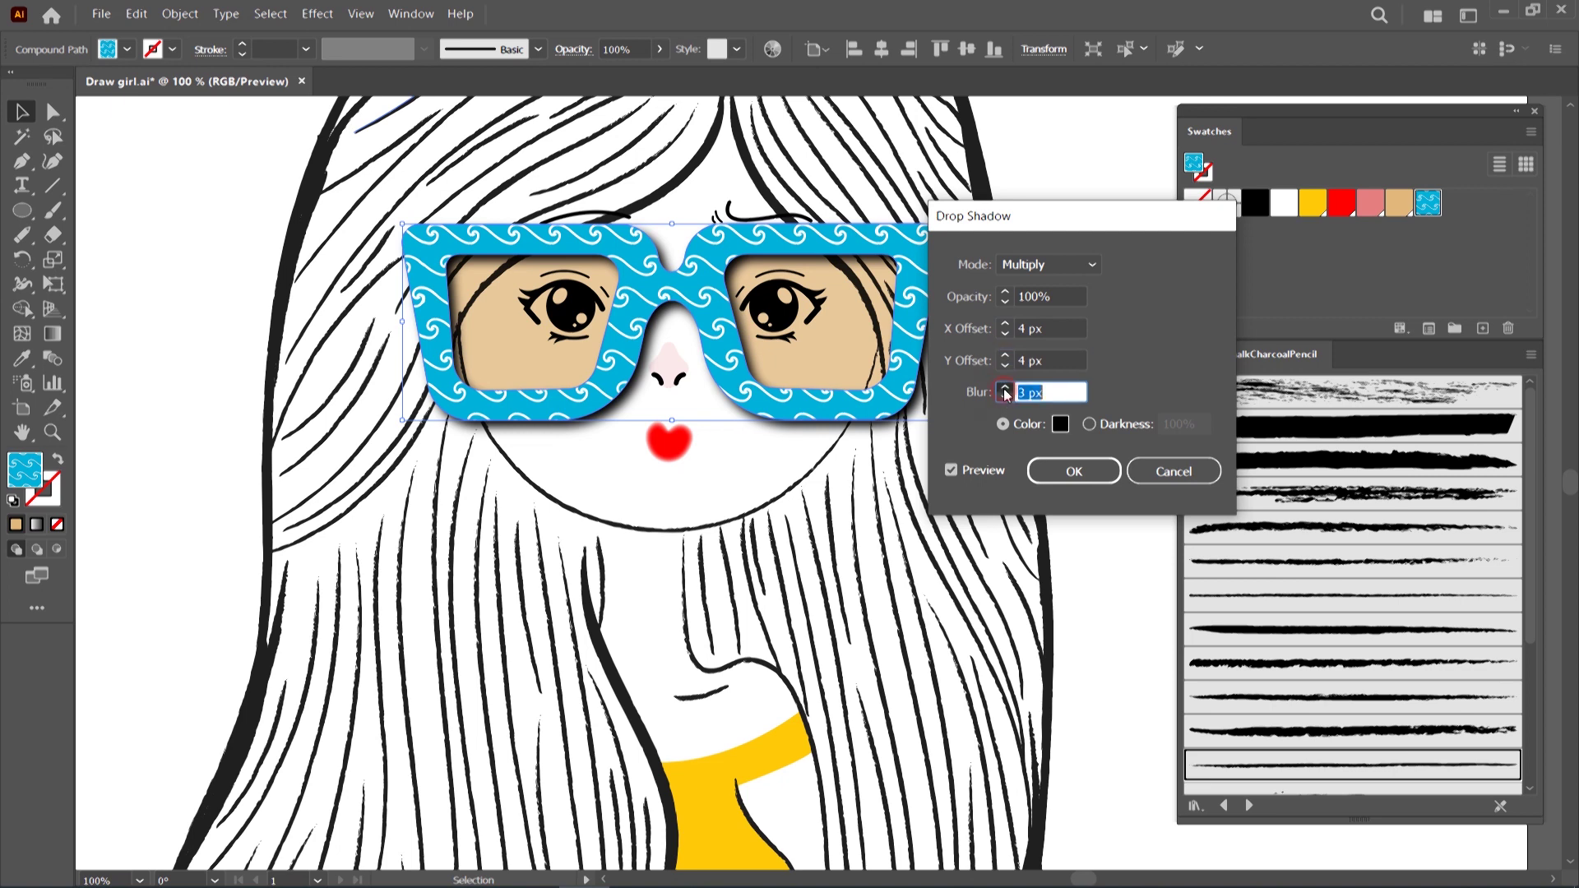
{"action": "left_click", "coordinate": [1065, 471]}
{"action": "left_click", "coordinate": [1023, 334]}
{"action": "key", "text": "ctrl+minus"}
{"action": "key", "text": "ctrl+minus"}
{"action": "key", "text": "ctrl+minus"}
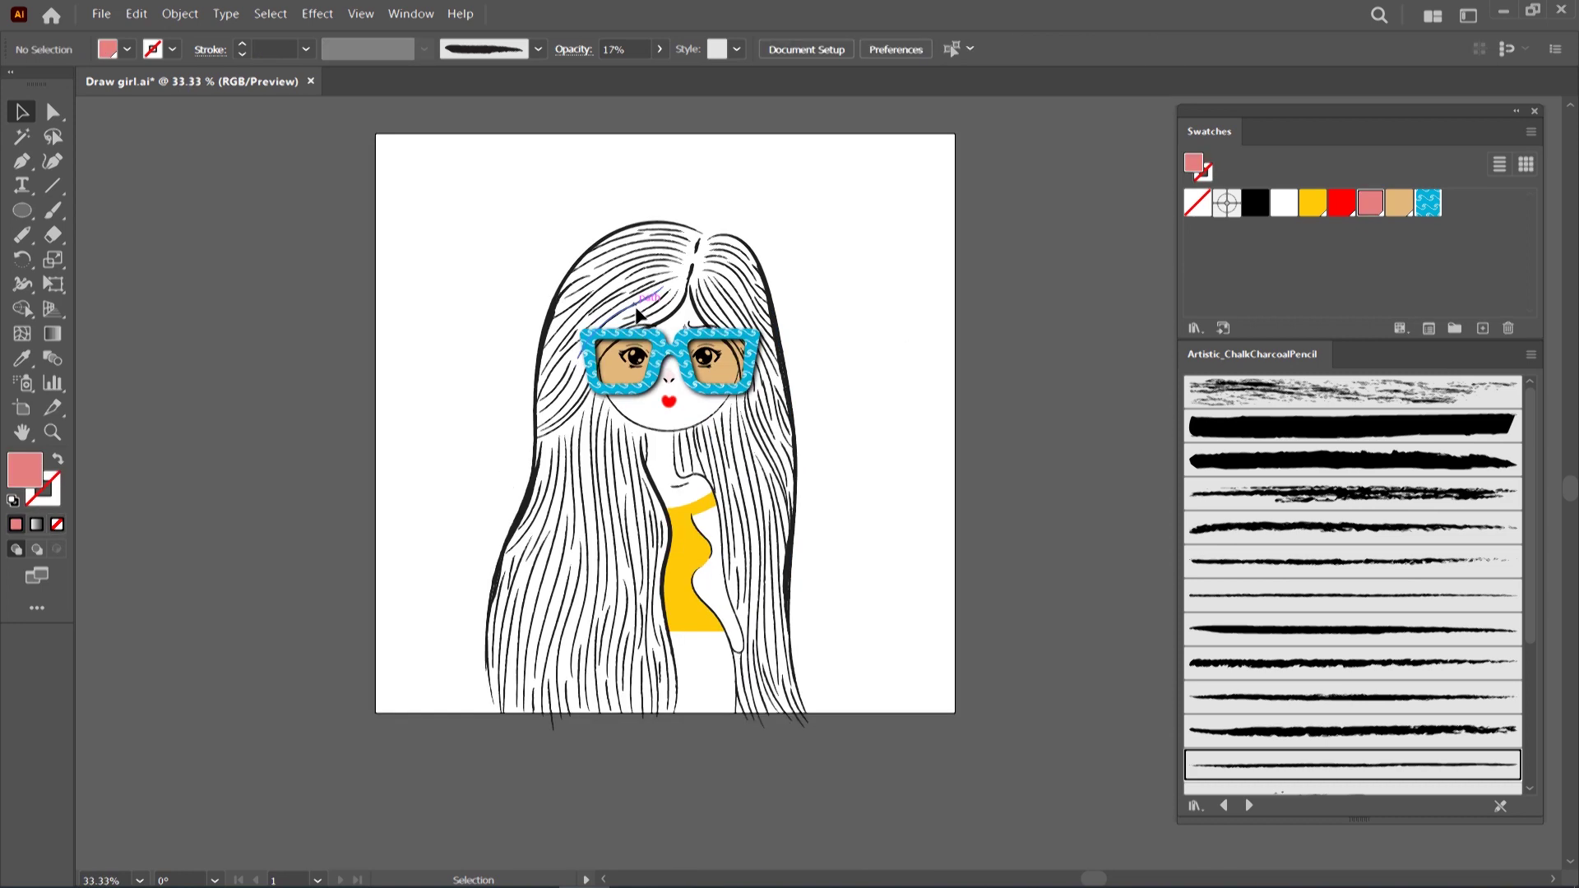
{"action": "left_click", "coordinate": [13, 201]}
Draw a yellow rectangle over the entire artboard and send it to the back
{"action": "left_click", "coordinate": [98, 210]}
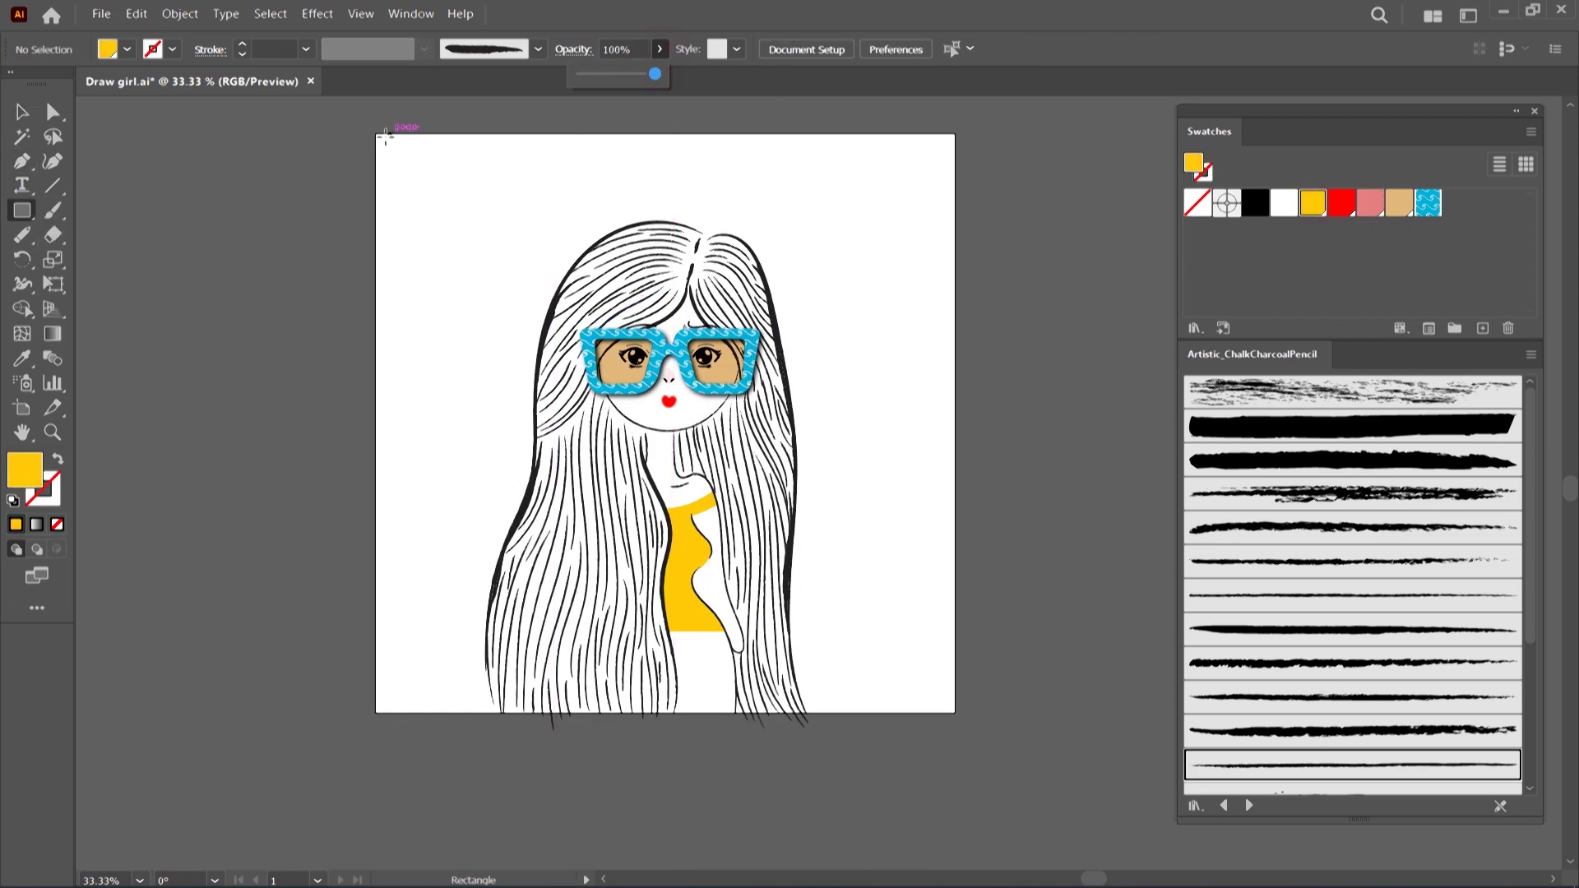
{"action": "left_click_drag", "start_coordinate": [374, 130], "coordinate": [954, 711]}
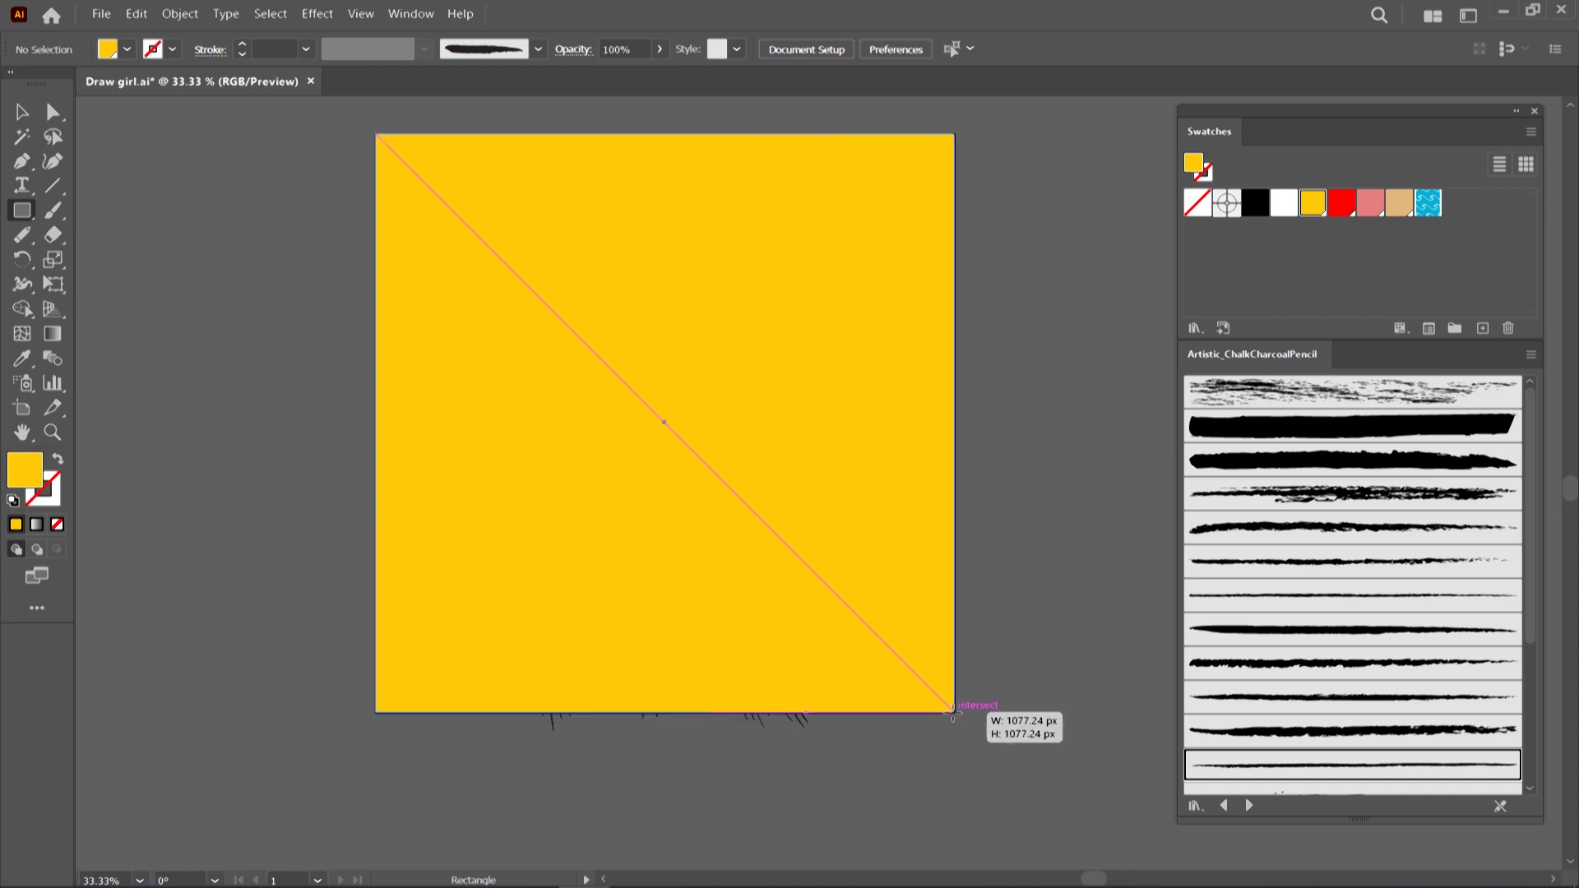
{"action": "left_click_drag", "start_coordinate": [954, 711], "coordinate": [954, 711]}
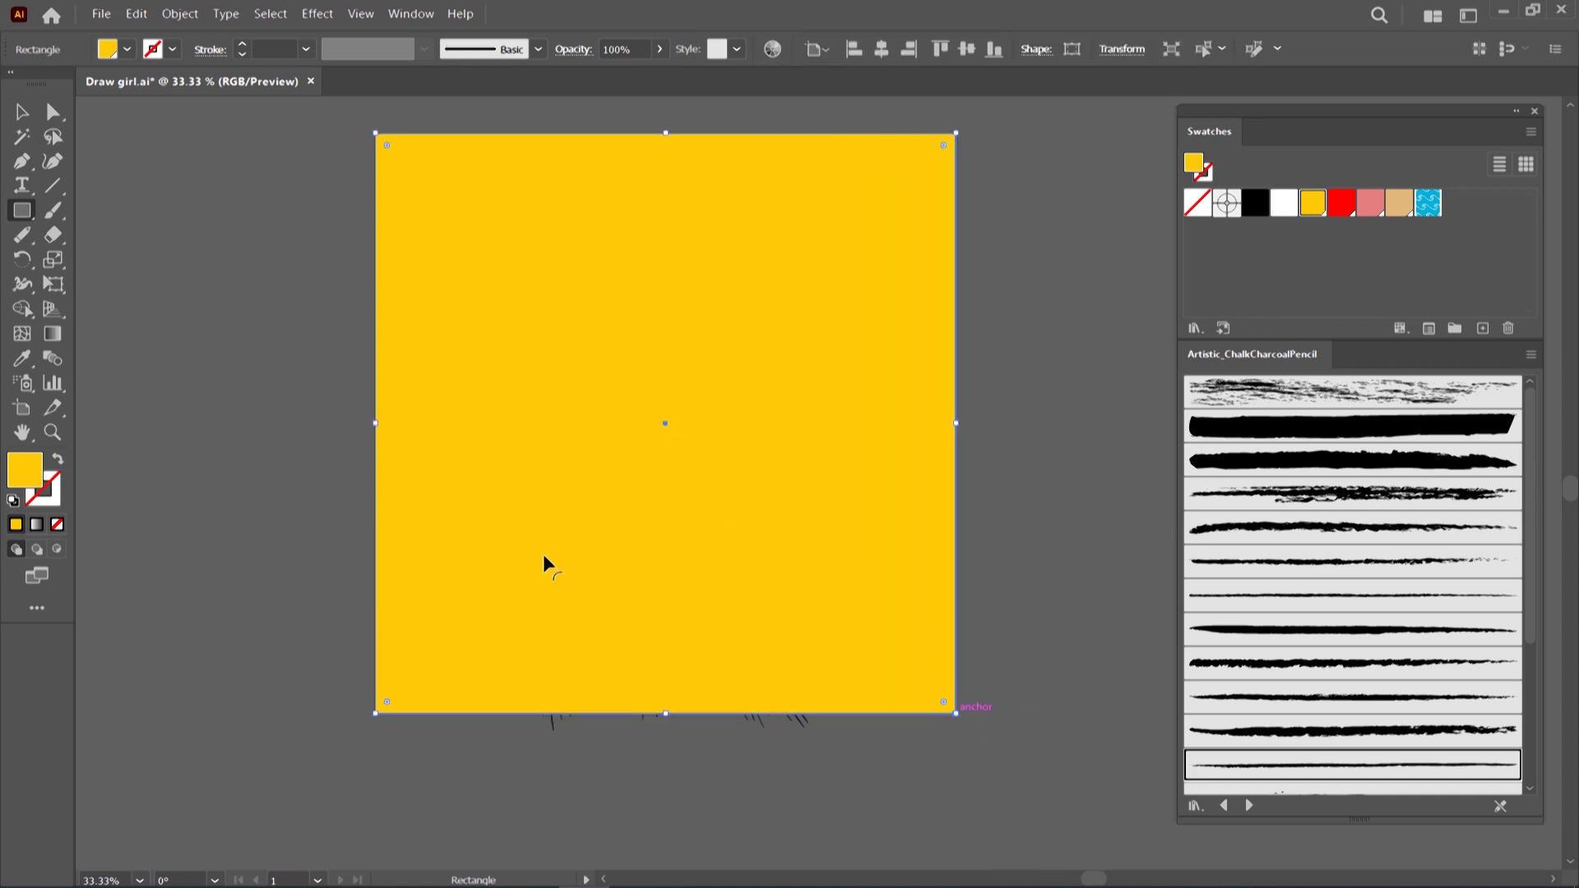
{"action": "right_click", "coordinate": [484, 319]}
{"action": "left_click", "coordinate": [787, 787]}
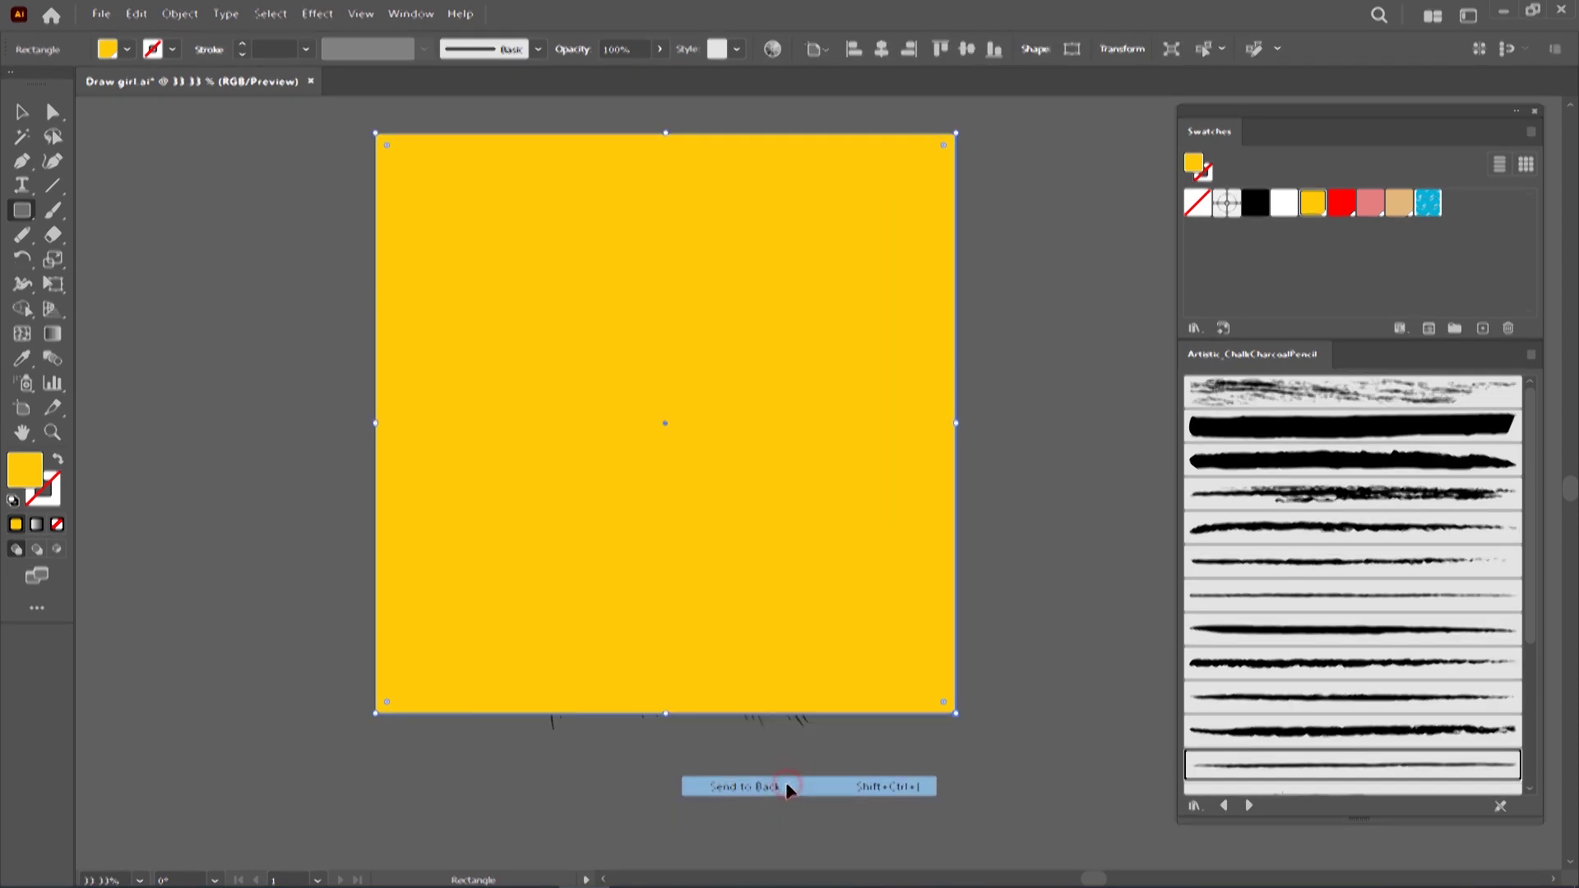
{"action": "left_click", "coordinate": [21, 111]}
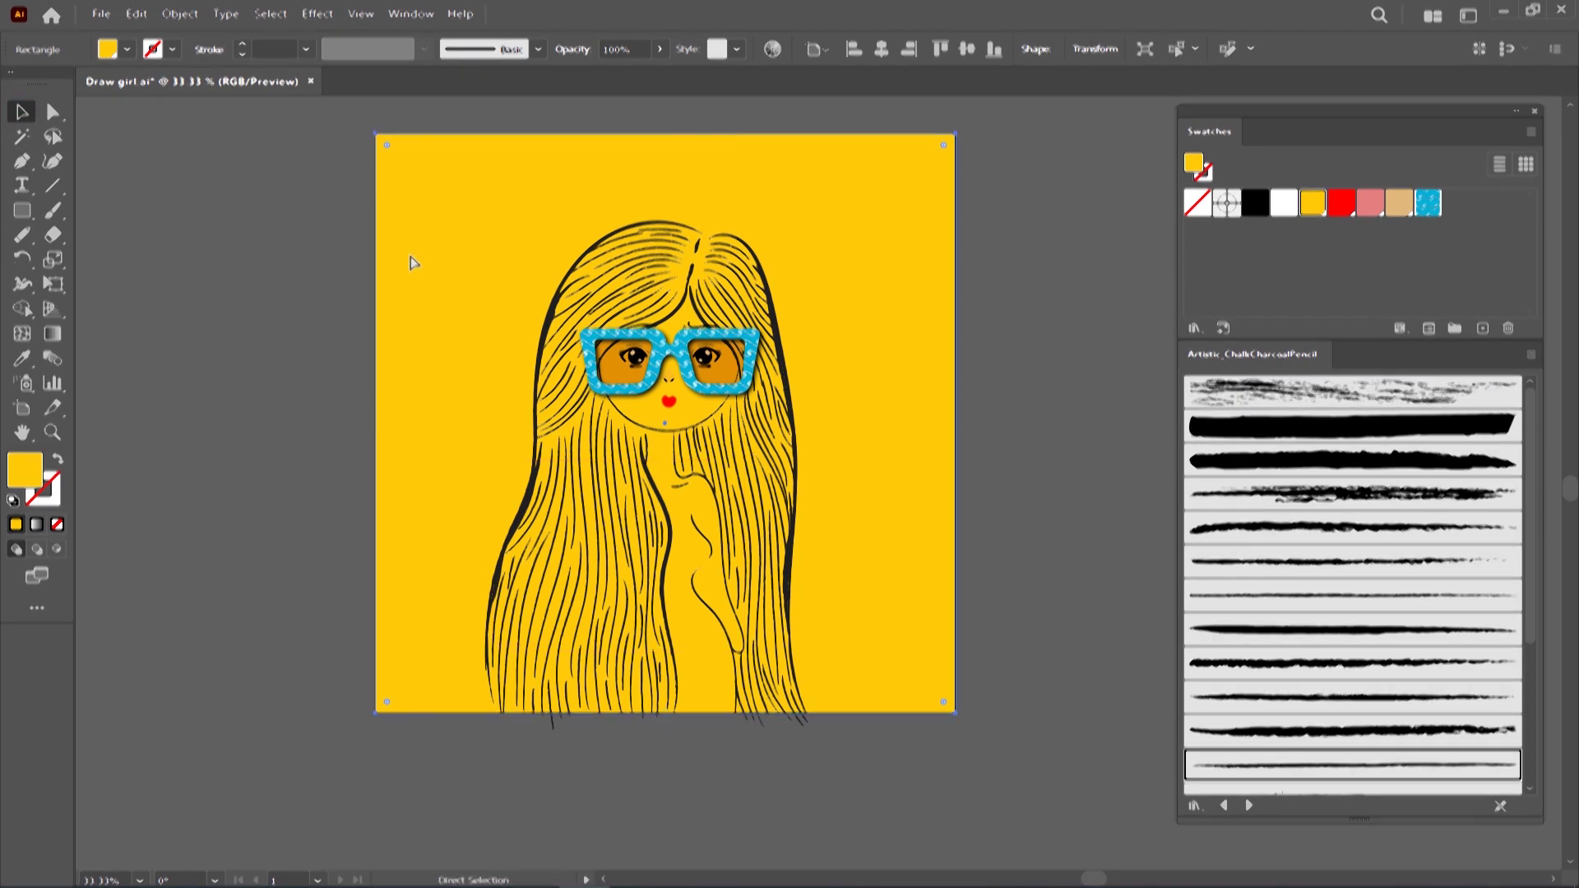
{"action": "left_click", "coordinate": [345, 256]}
{"action": "left_click", "coordinate": [22, 161]}
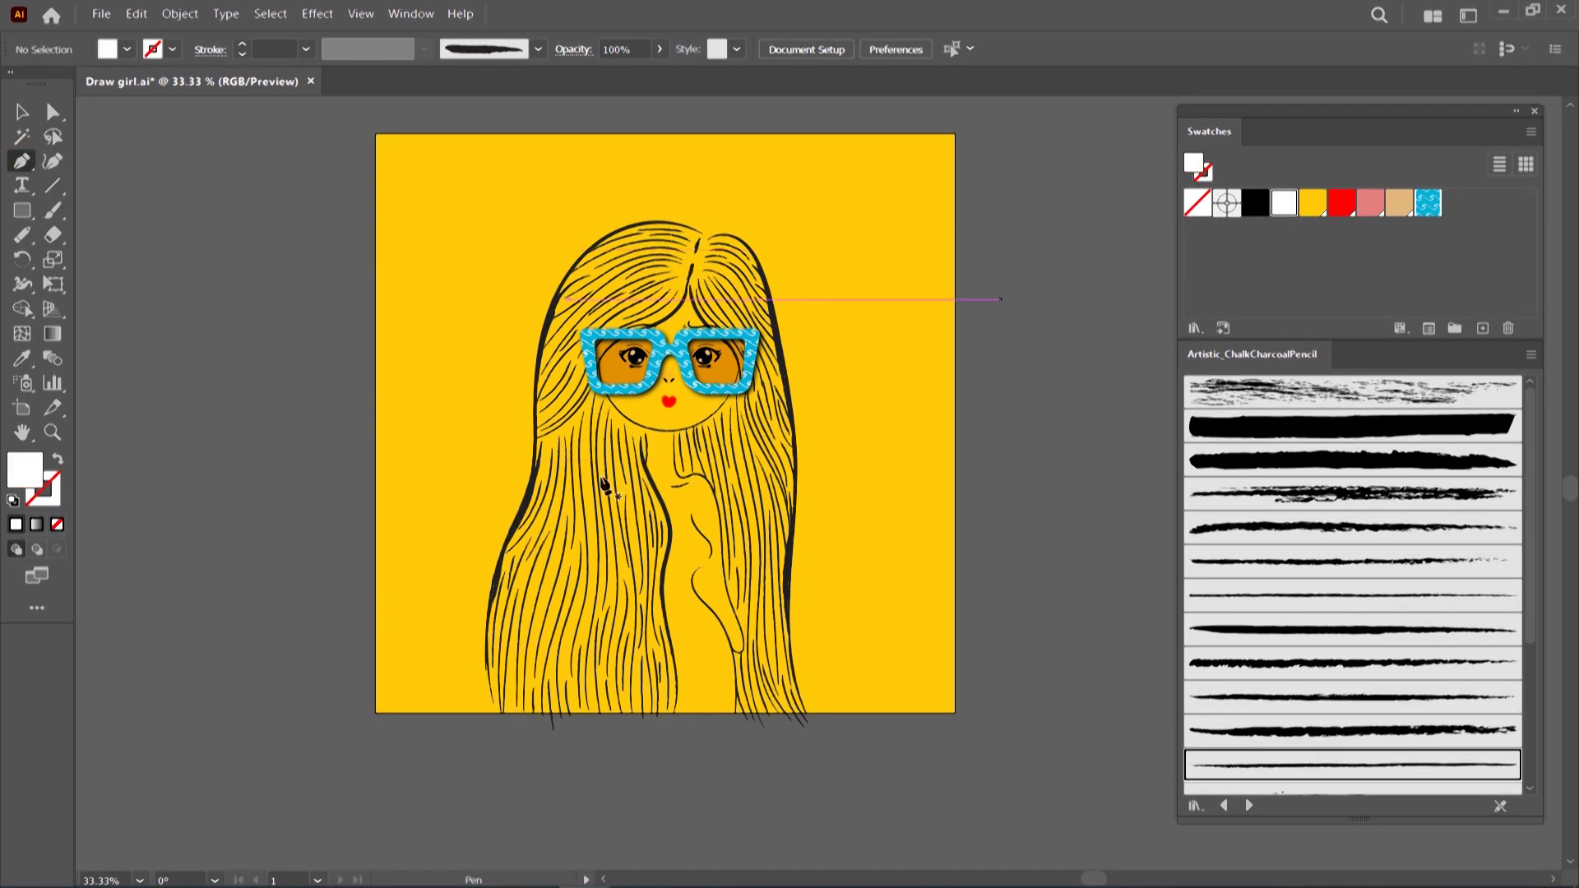
Draw a white triangular path from the artboard's bottom edge to the top of the hair
{"action": "left_click", "coordinate": [494, 713]}
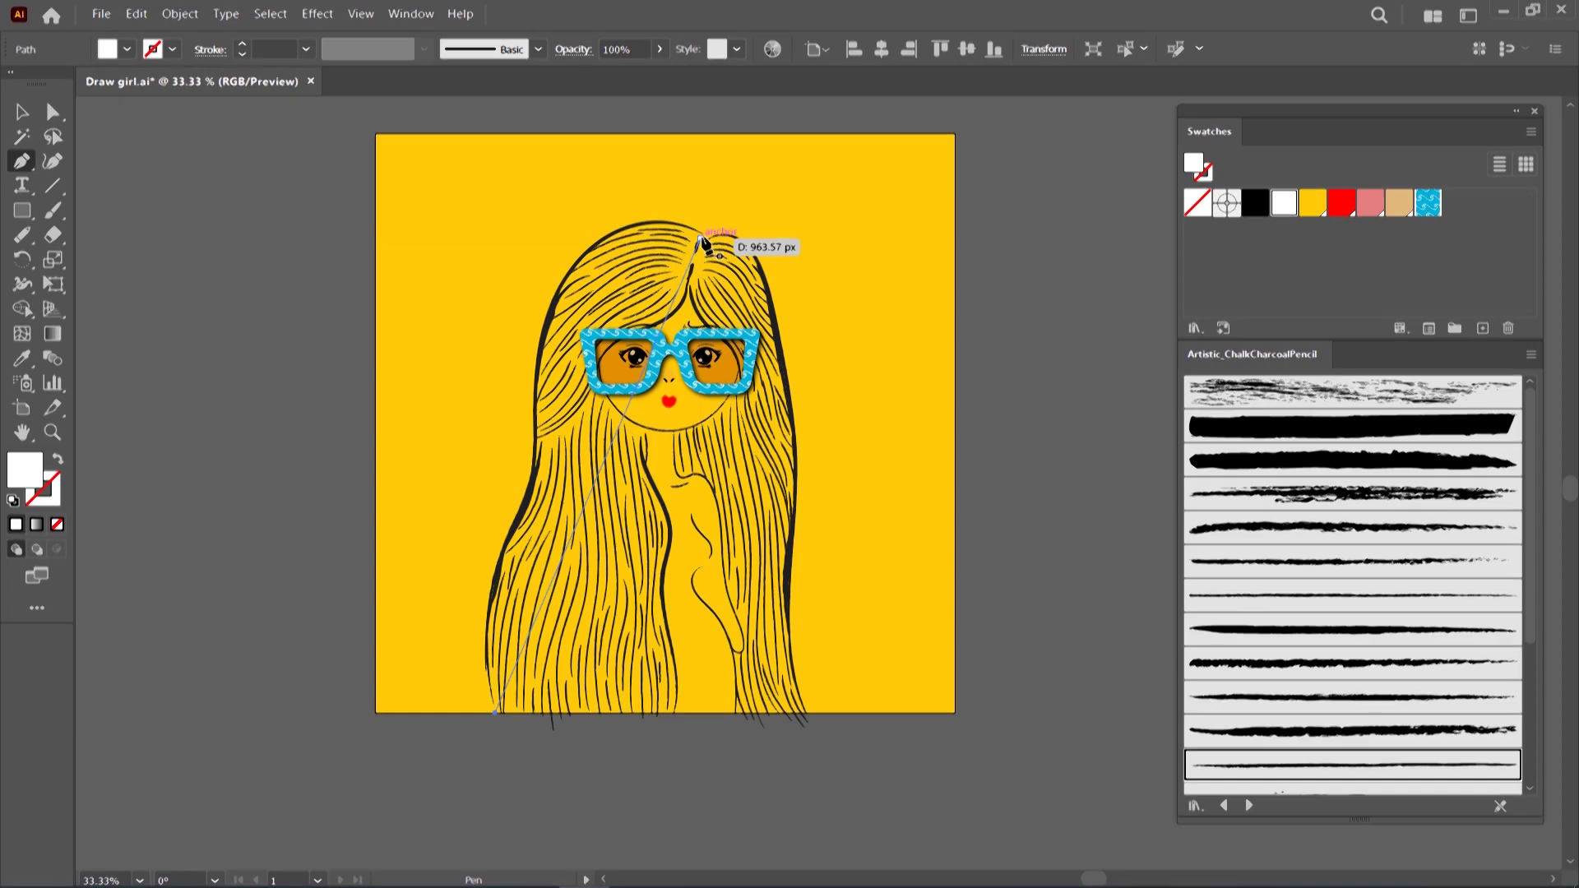
{"action": "left_click", "coordinate": [705, 241]}
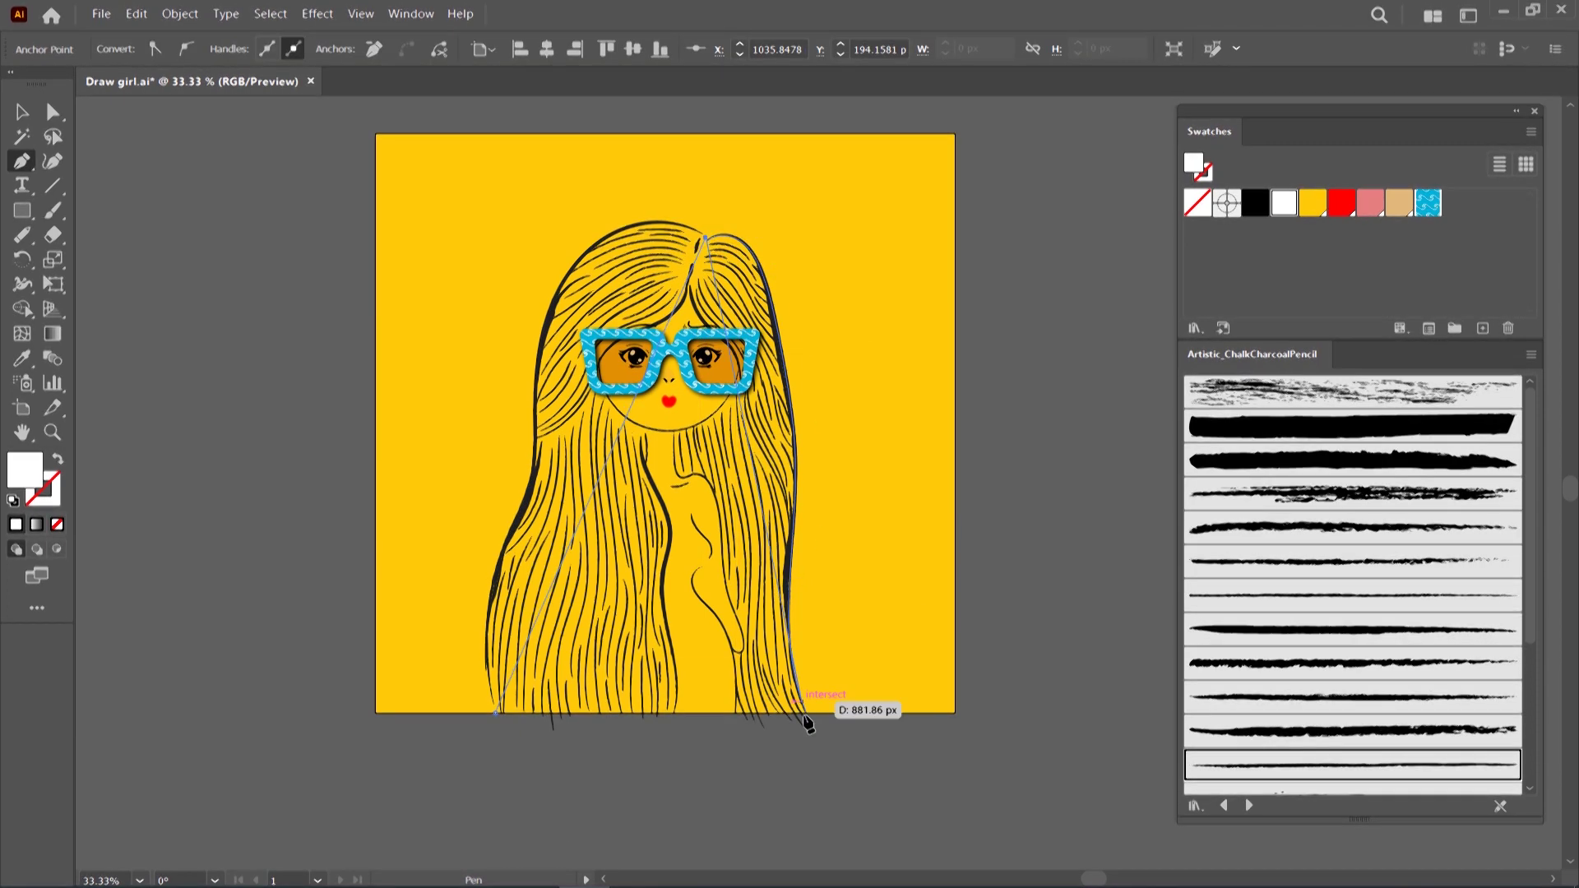
{"action": "left_click", "coordinate": [805, 715]}
{"action": "left_click", "coordinate": [494, 712]}
{"action": "left_click", "coordinate": [47, 167]}
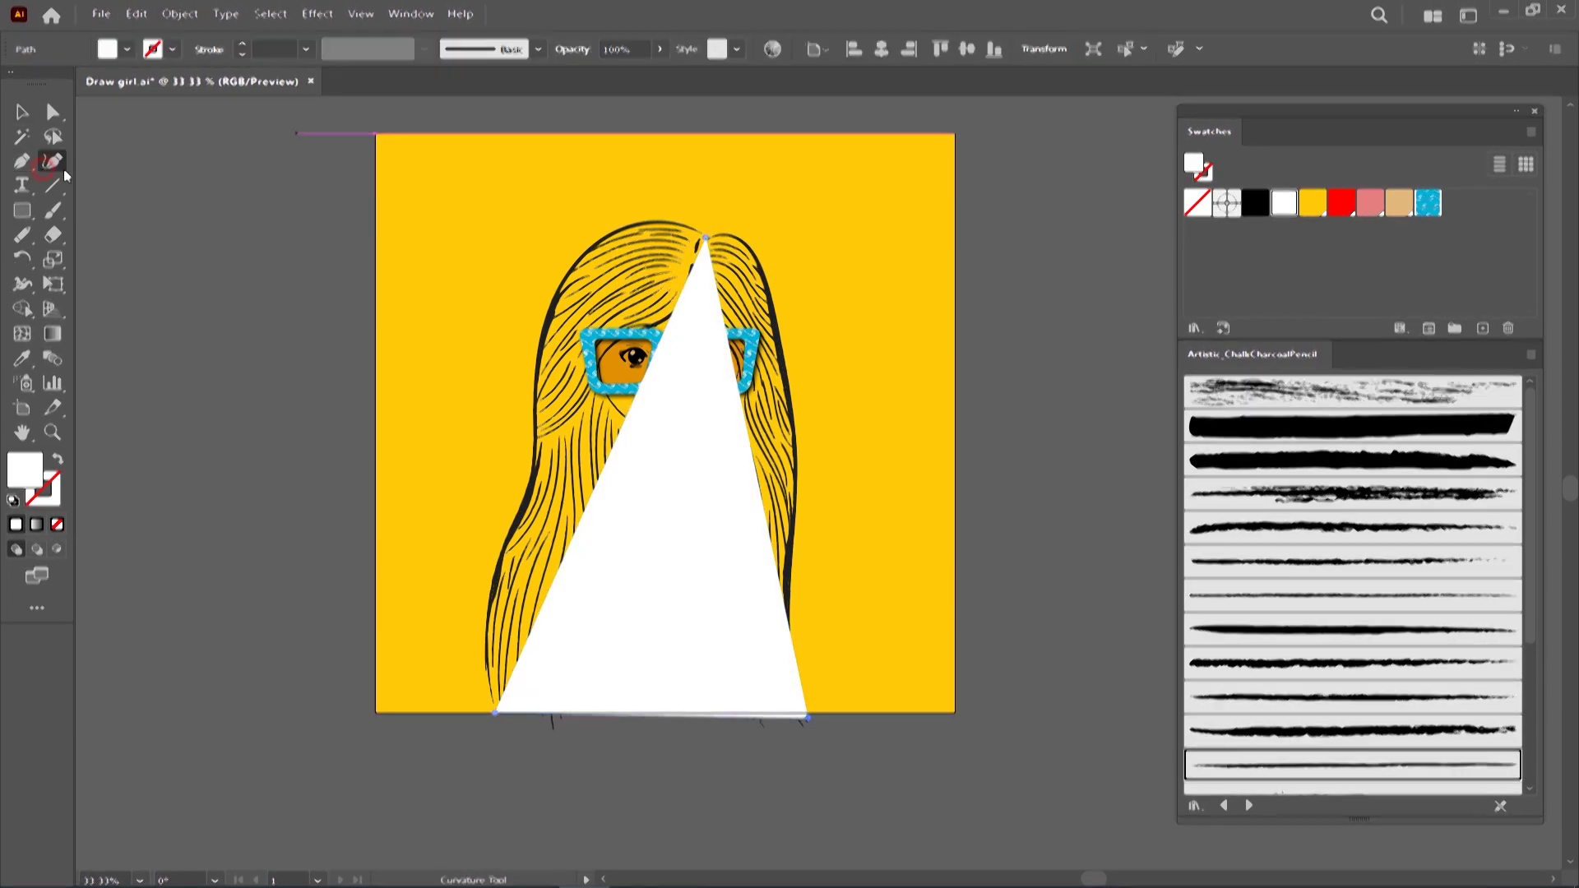
Curve the white shape's edges to follow the hair outline on both sides
{"action": "left_click_drag", "start_coordinate": [525, 650], "coordinate": [491, 617]}
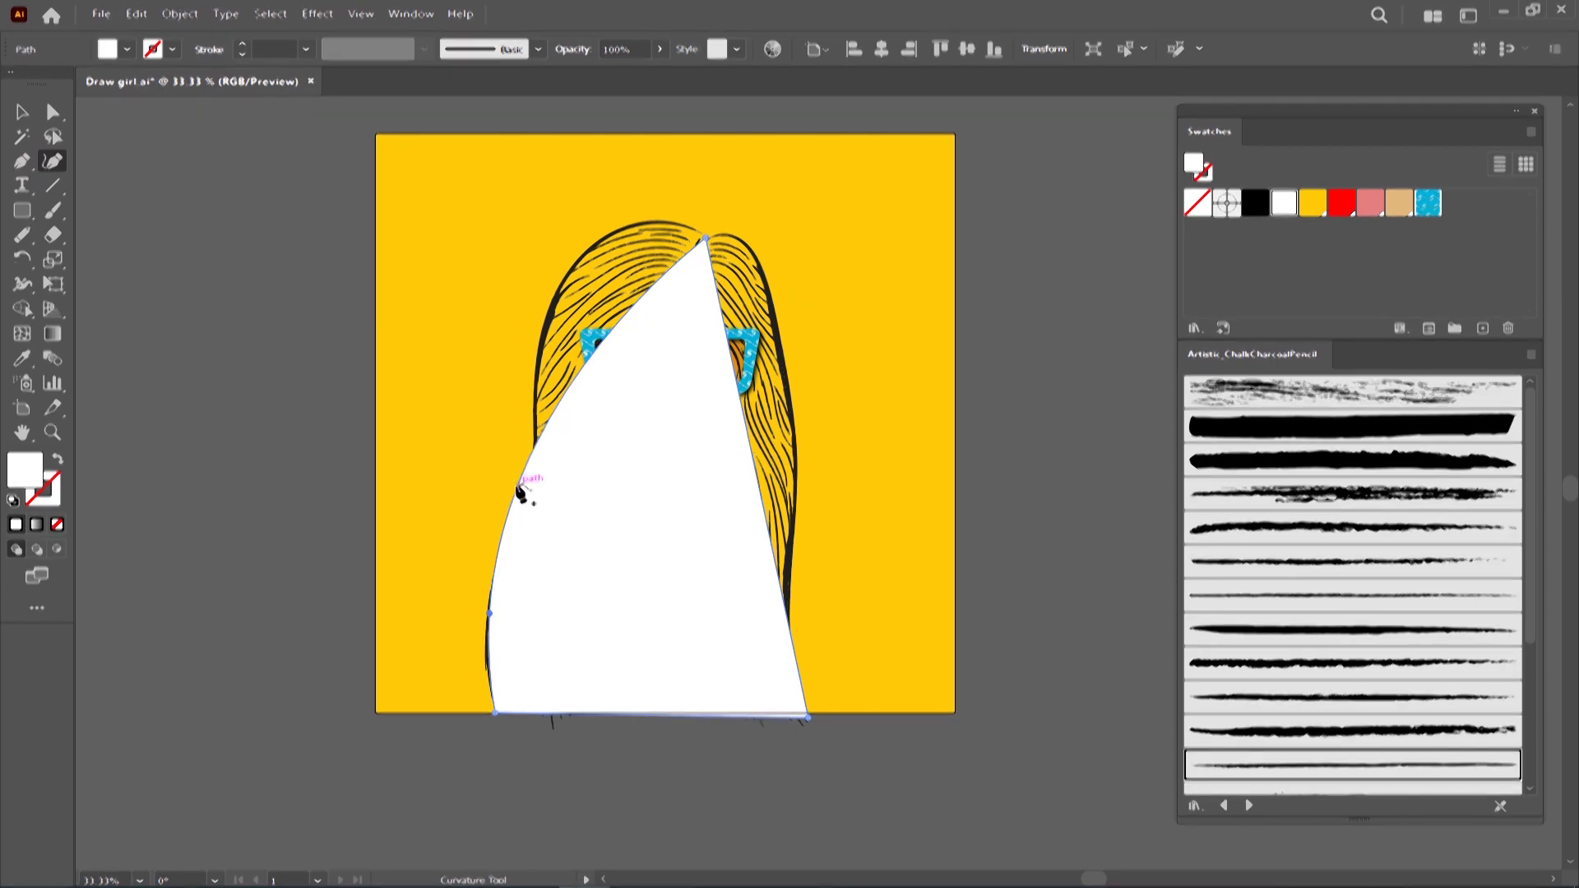
{"action": "left_click_drag", "start_coordinate": [518, 492], "coordinate": [532, 504]}
{"action": "left_click_drag", "start_coordinate": [600, 398], "coordinate": [543, 385]}
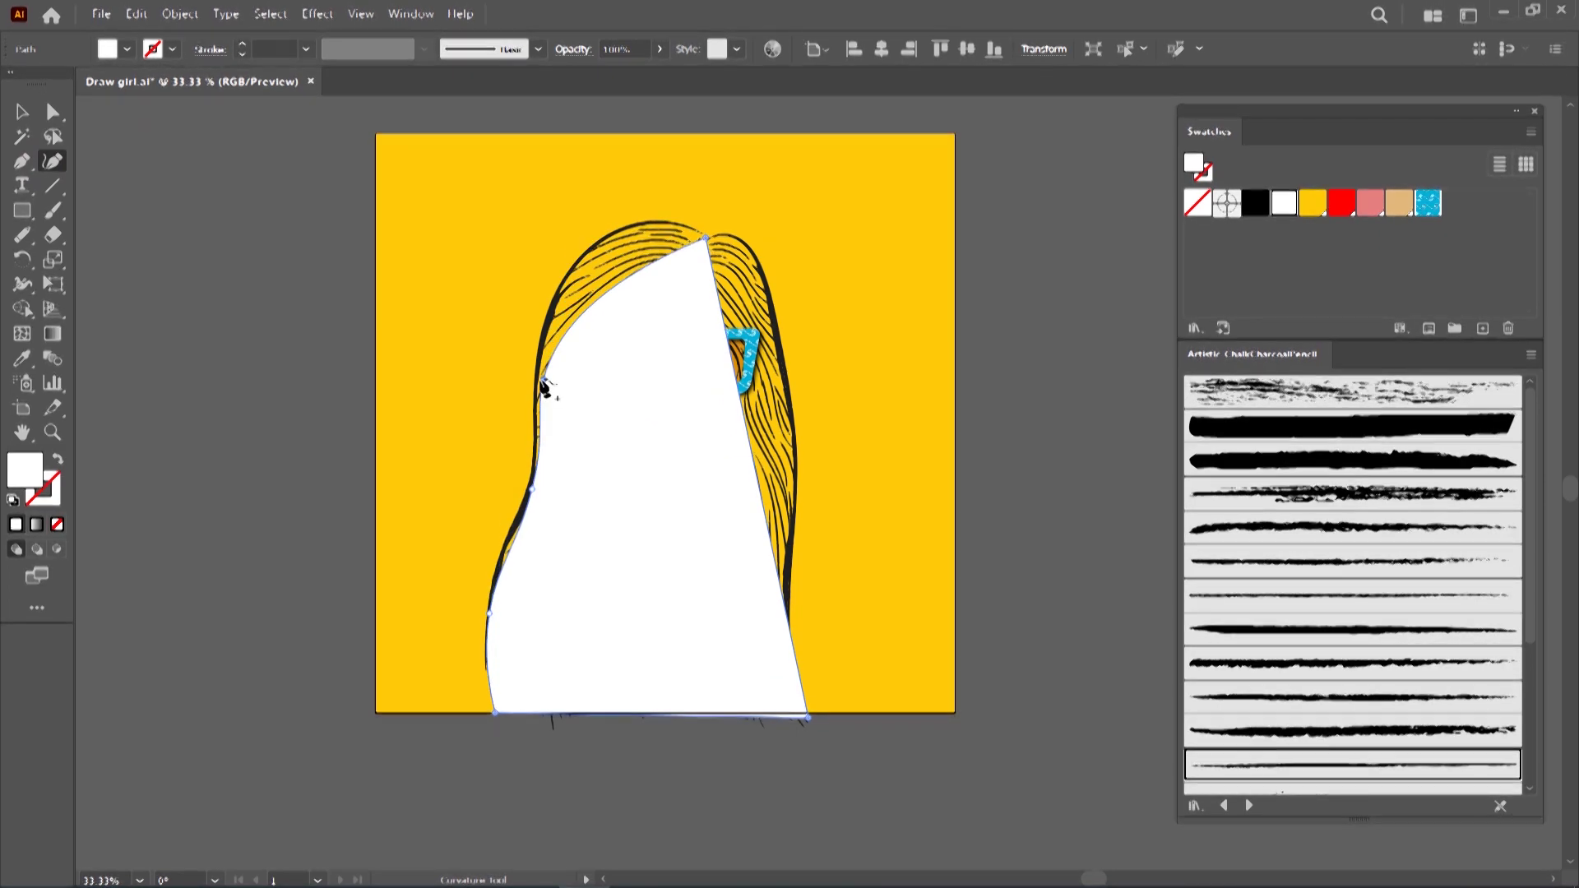
{"action": "mouse_move", "coordinate": [600, 302]}
{"action": "left_mouse_down"}
{"action": "mouse_move", "coordinate": [613, 259]}
{"action": "mouse_move", "coordinate": [596, 247]}
{"action": "left_mouse_up"}
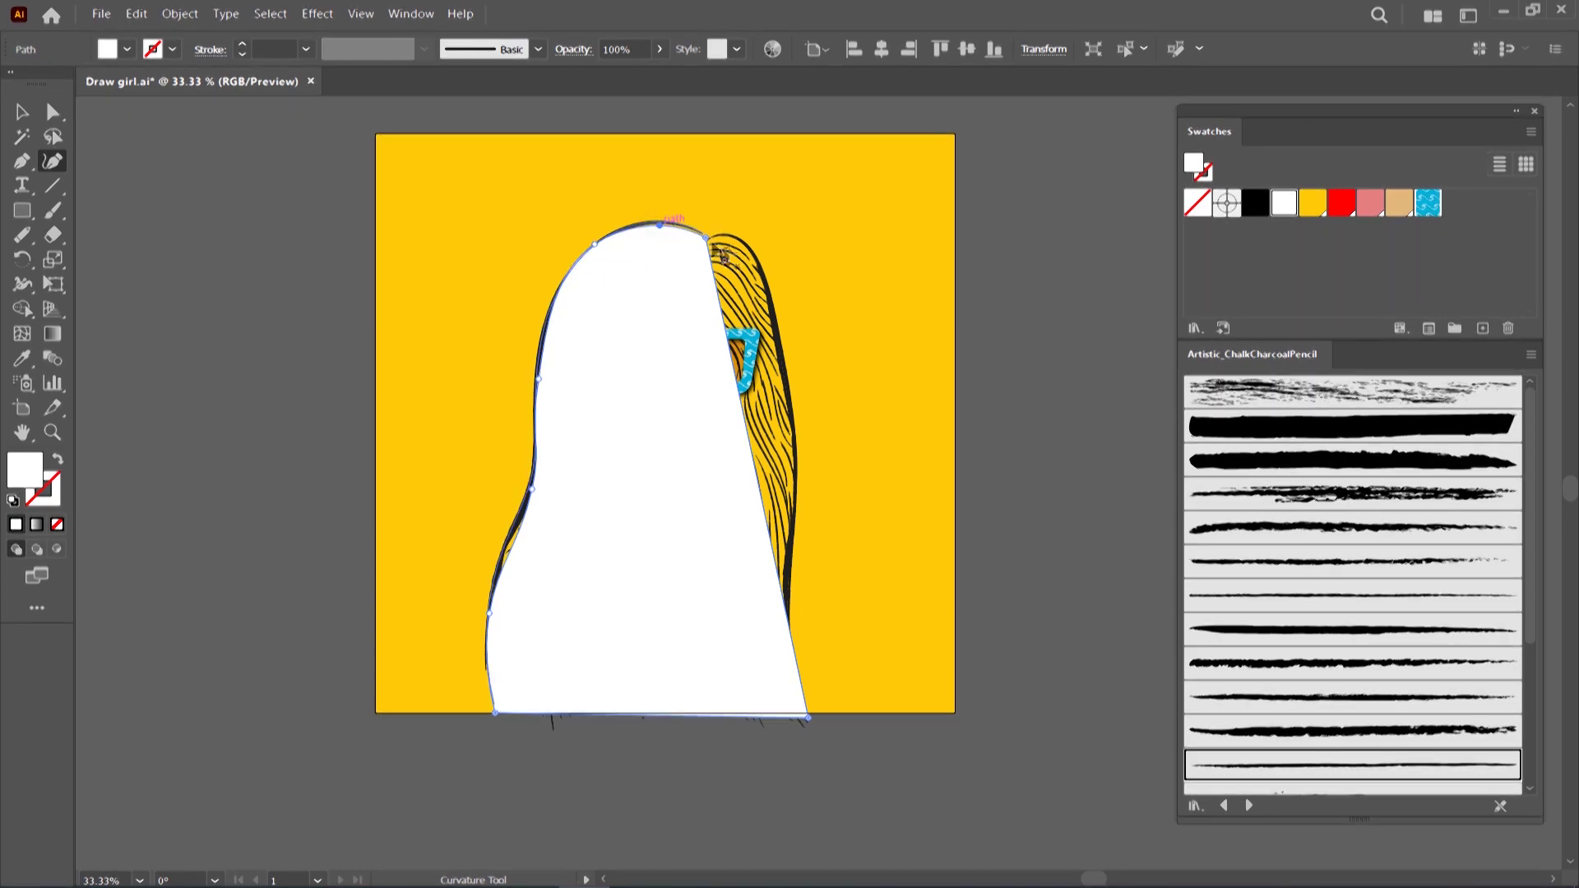
{"action": "left_click_drag", "start_coordinate": [718, 272], "coordinate": [734, 242]}
{"action": "left_click_drag", "start_coordinate": [796, 327], "coordinate": [783, 348]}
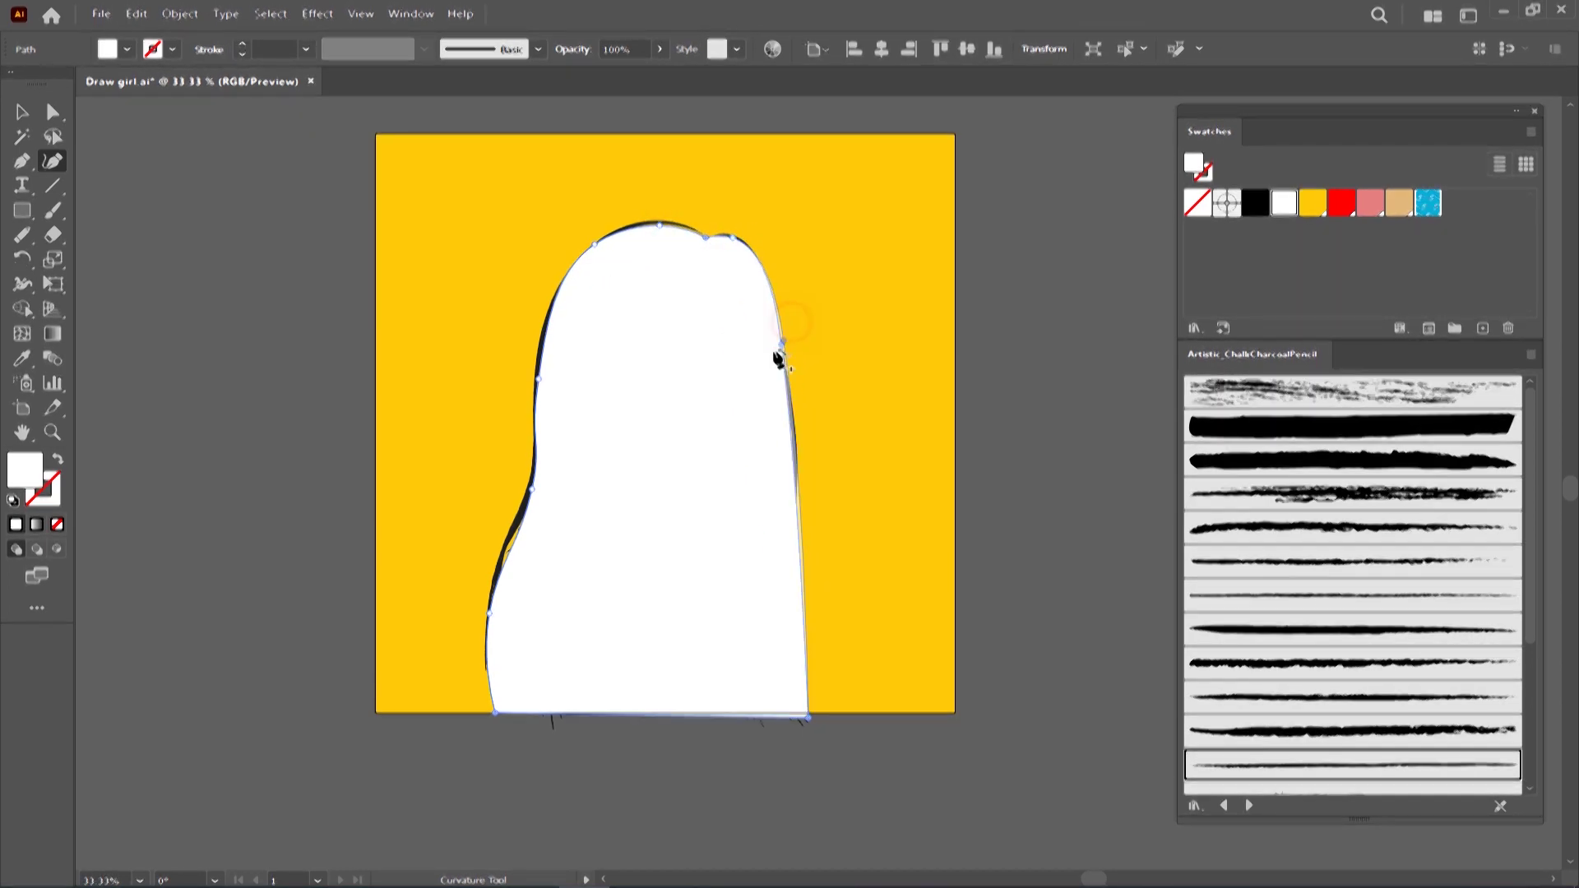
{"action": "left_click", "coordinate": [794, 442]}
{"action": "left_click", "coordinate": [786, 589]}
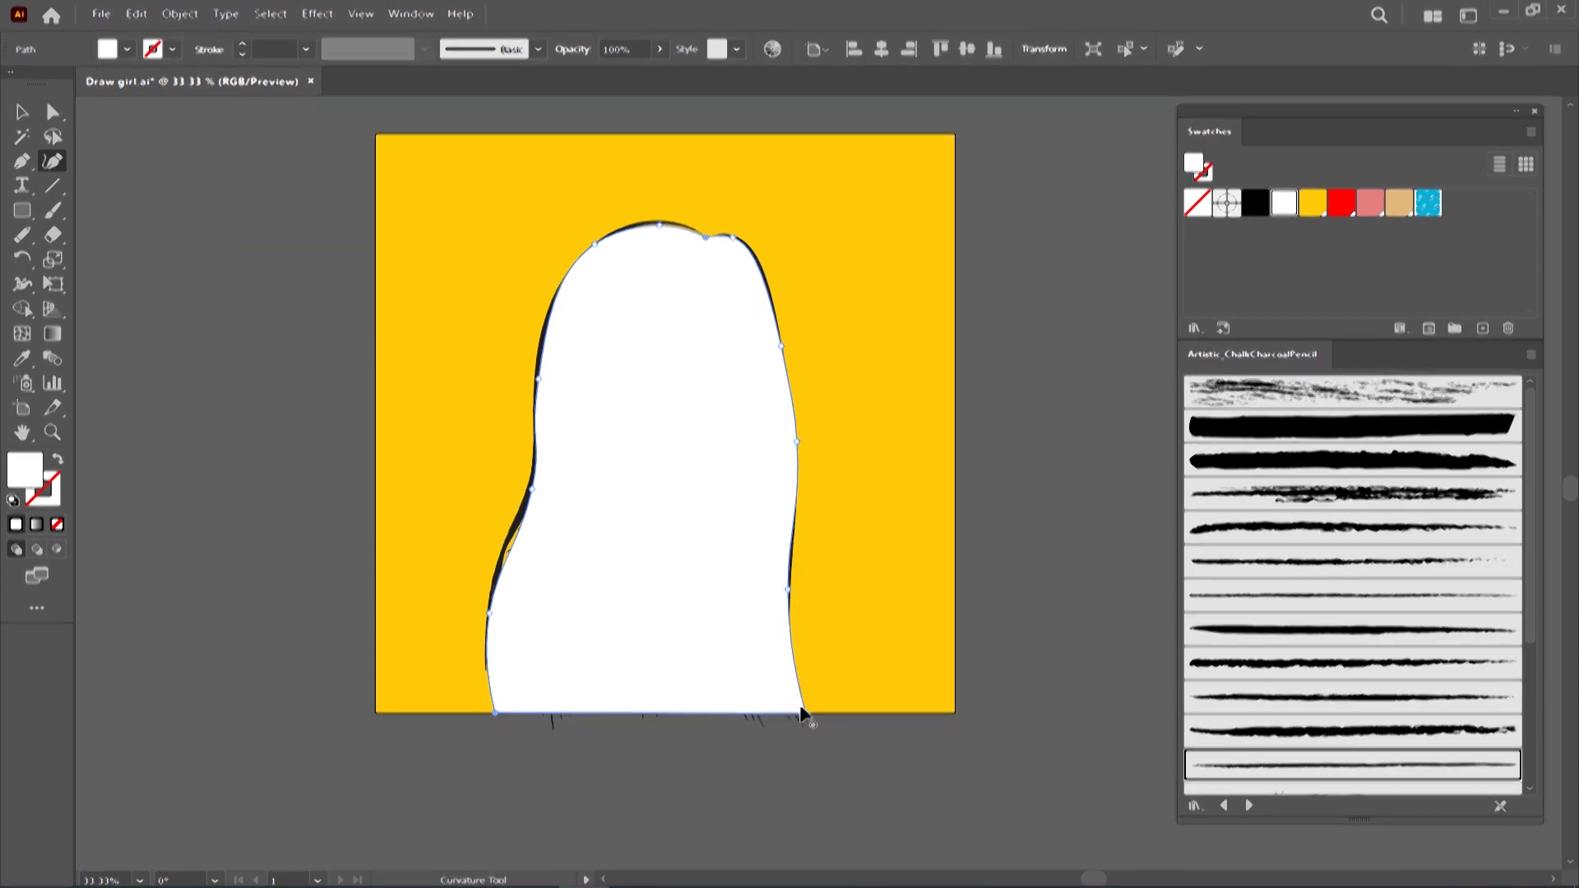
Send the white silhouette to the back, then bring it forward one level
{"action": "key", "text": "v"}
{"action": "right_click", "coordinate": [645, 365]}
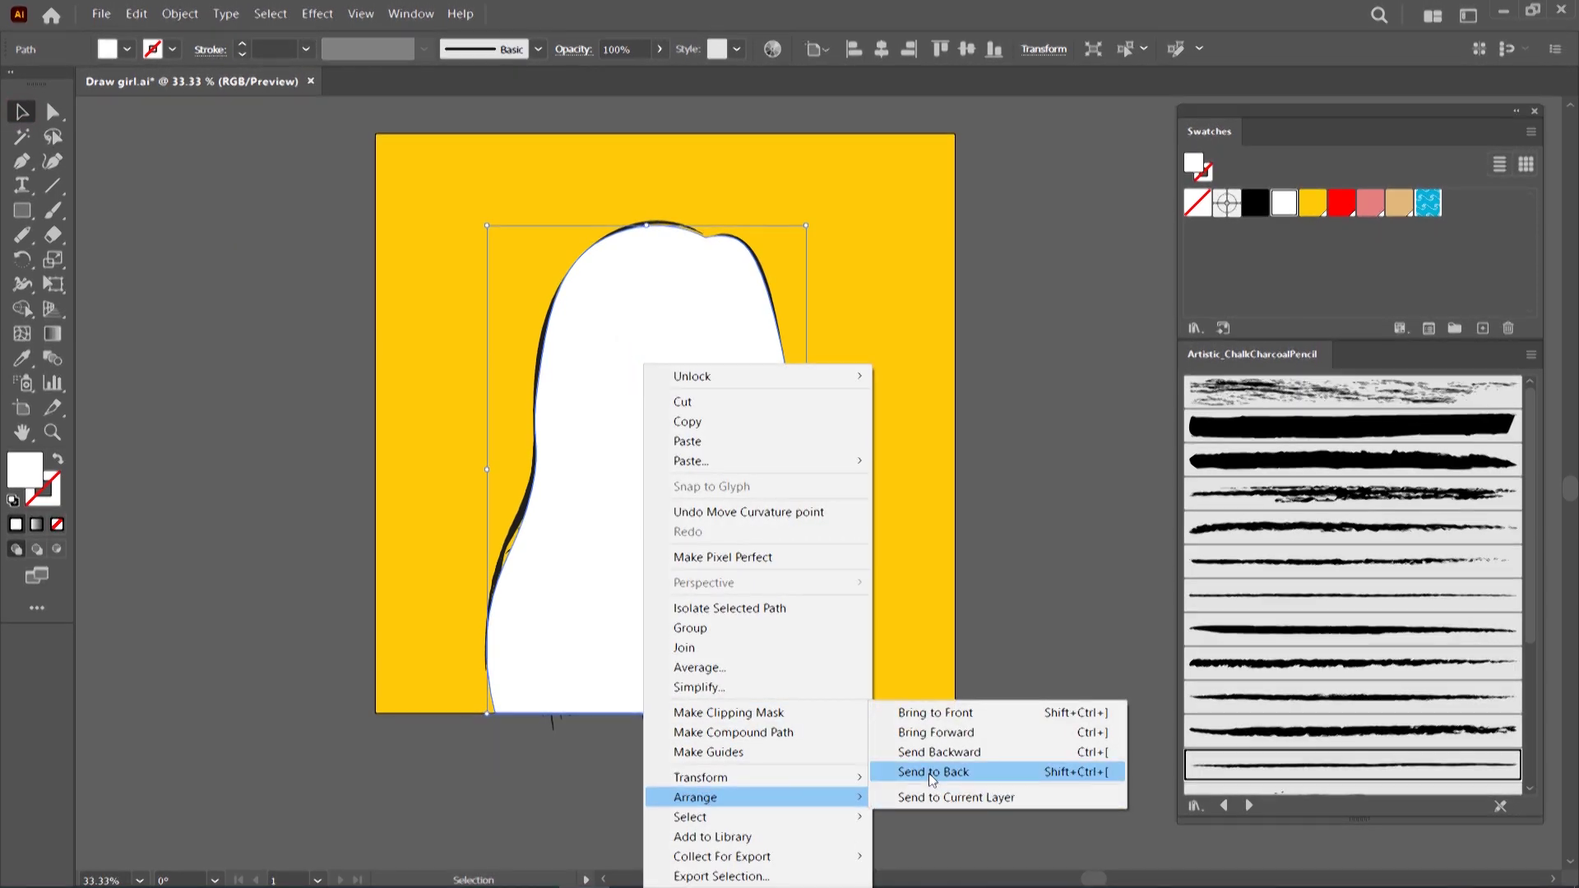
{"action": "left_click", "coordinate": [946, 671]}
{"action": "right_click", "coordinate": [754, 268]}
{"action": "left_click", "coordinate": [1038, 718]}
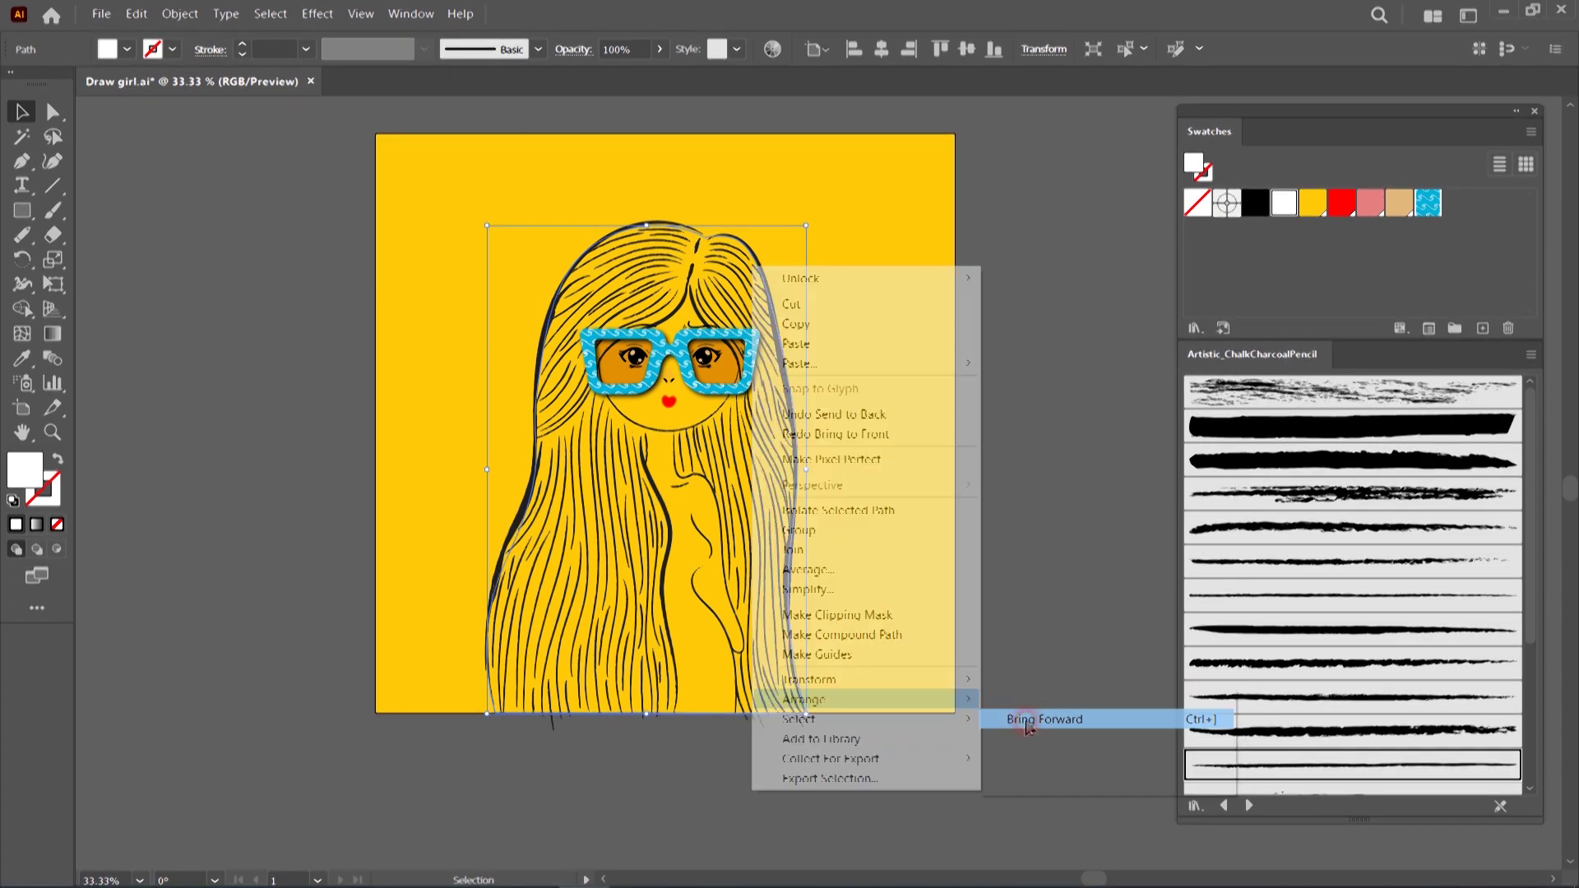
{"action": "left_click", "coordinate": [1099, 505]}
{"action": "scroll", "coordinate": [697, 497], "scroll_direction": "up", "scroll_amount": 1}
{"action": "key", "text": "shift+asciitilde"}
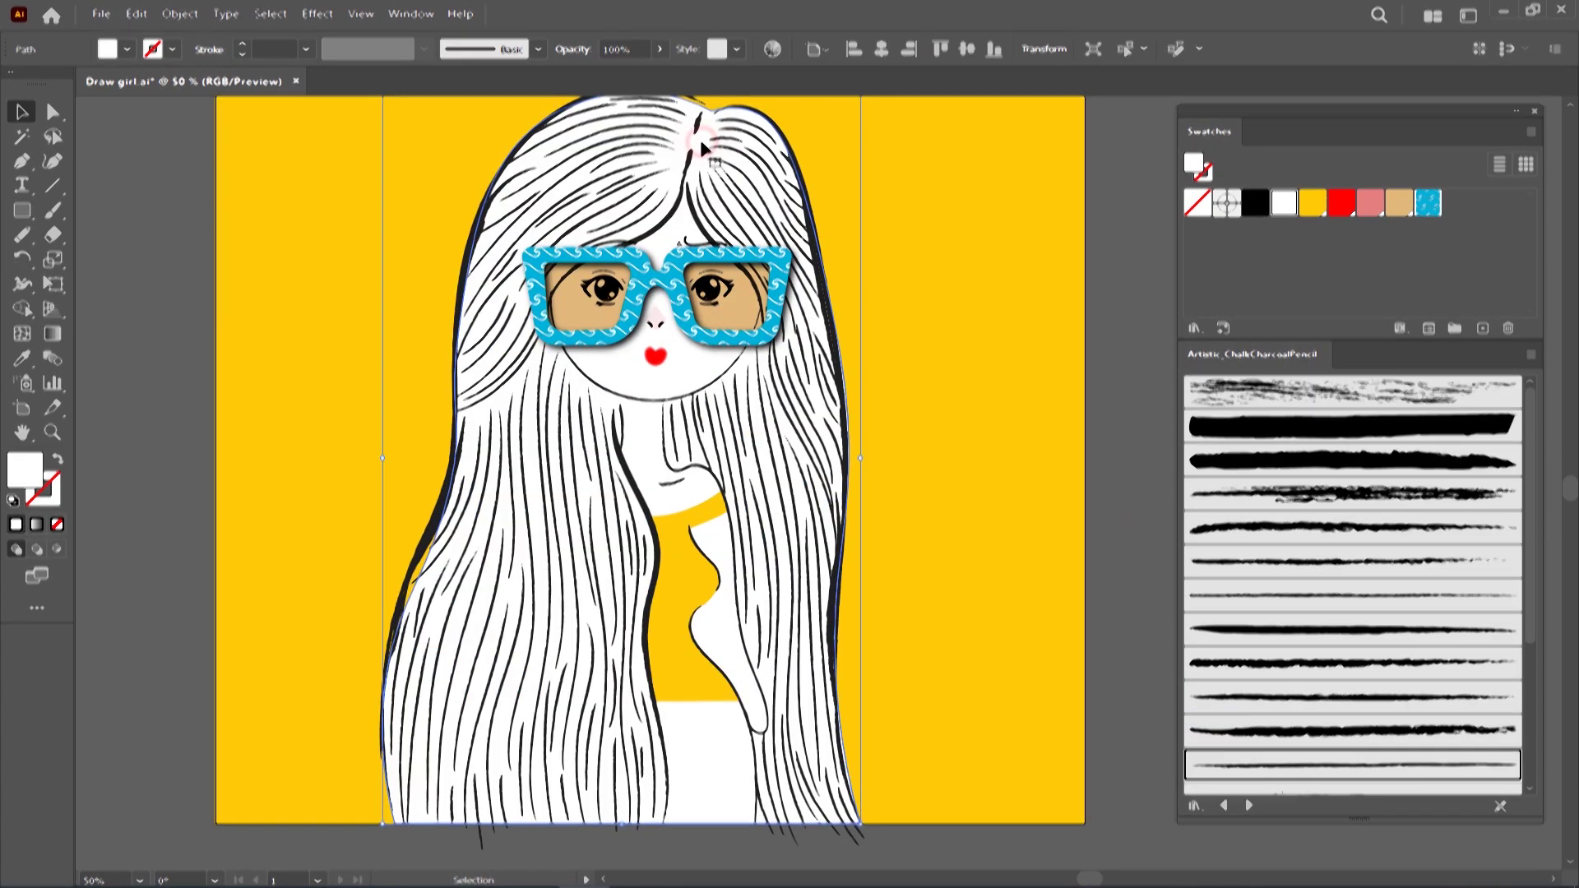
Reshape the silhouette's left, bottom and right edges with the Curvature tool to match the hair
{"action": "scroll", "coordinate": [699, 329], "scroll_direction": "up", "scroll_amount": 2}
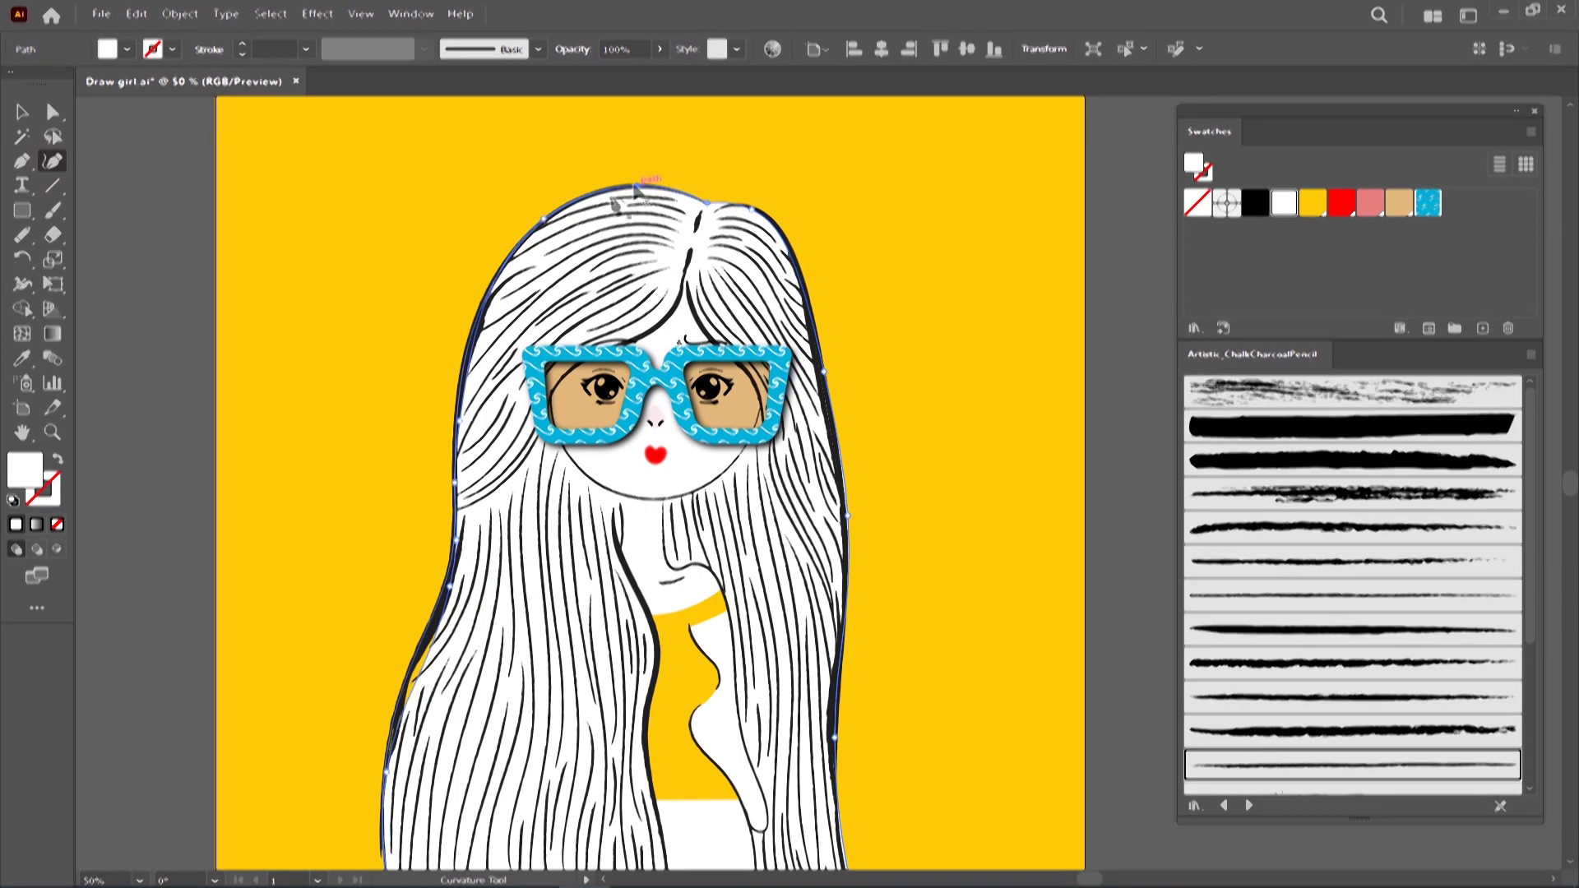
{"action": "scroll", "coordinate": [423, 580], "scroll_direction": "down", "scroll_amount": 2}
{"action": "left_click_drag", "start_coordinate": [422, 580], "coordinate": [411, 567]}
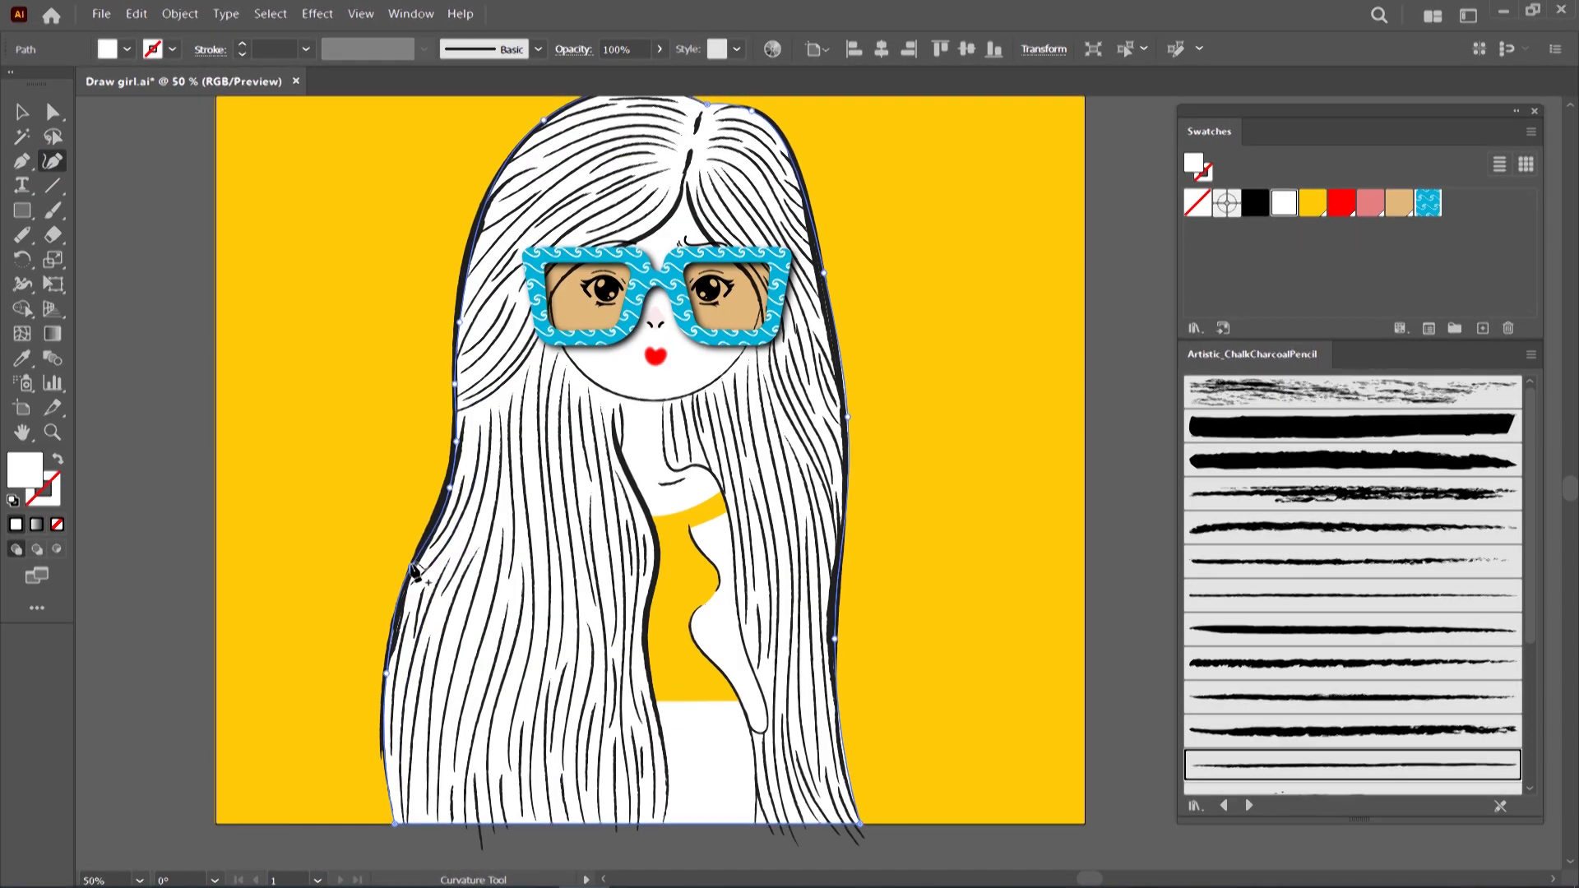
{"action": "left_click_drag", "start_coordinate": [394, 821], "coordinate": [385, 821]}
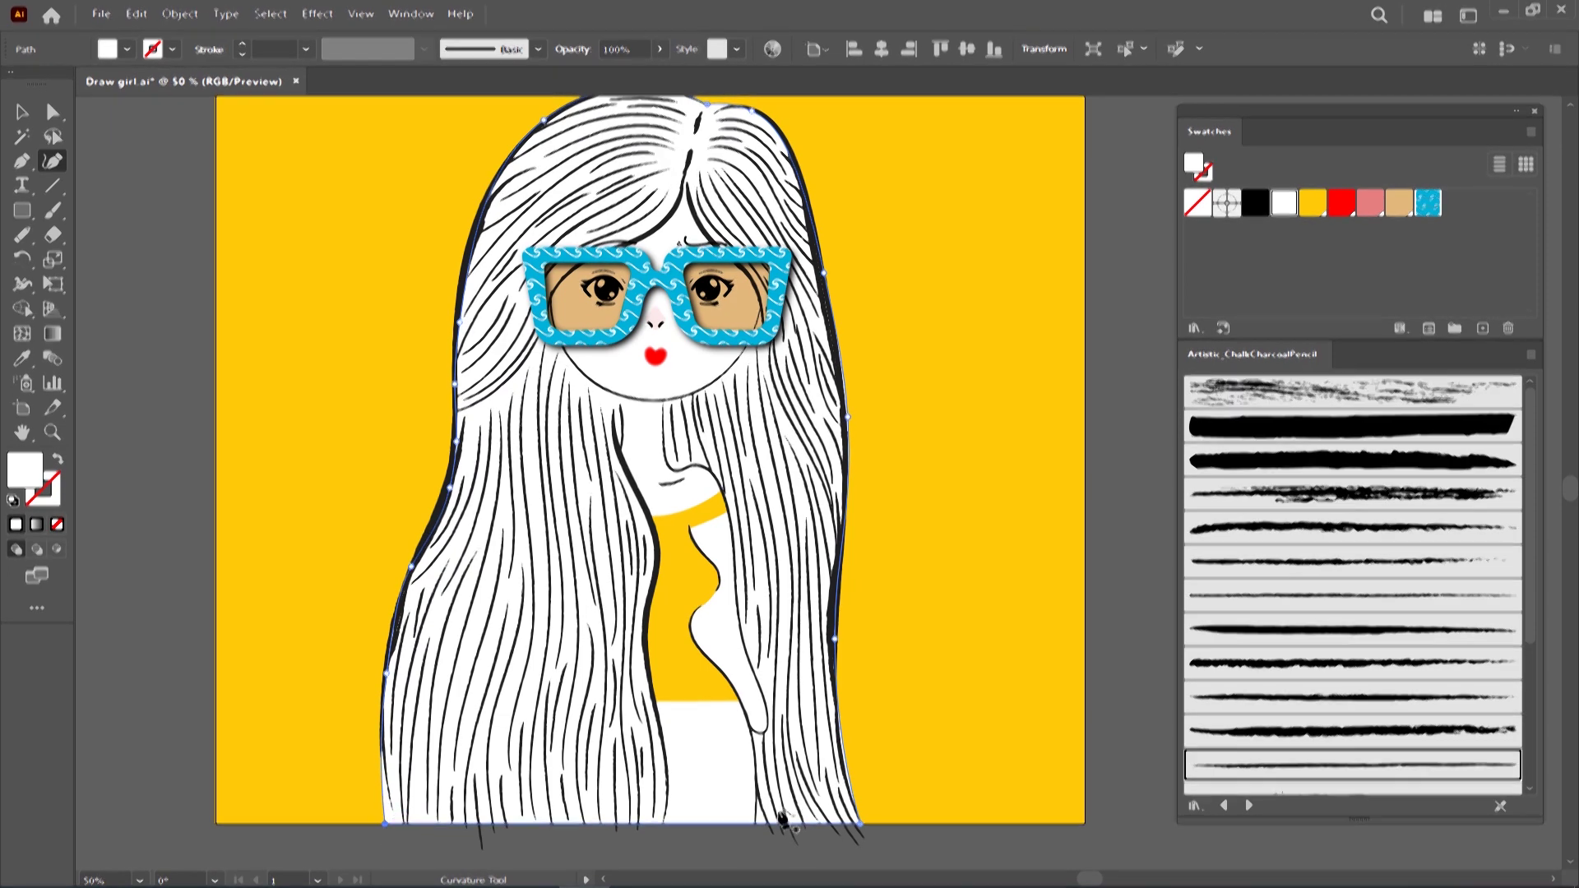
{"action": "left_click", "coordinate": [842, 764]}
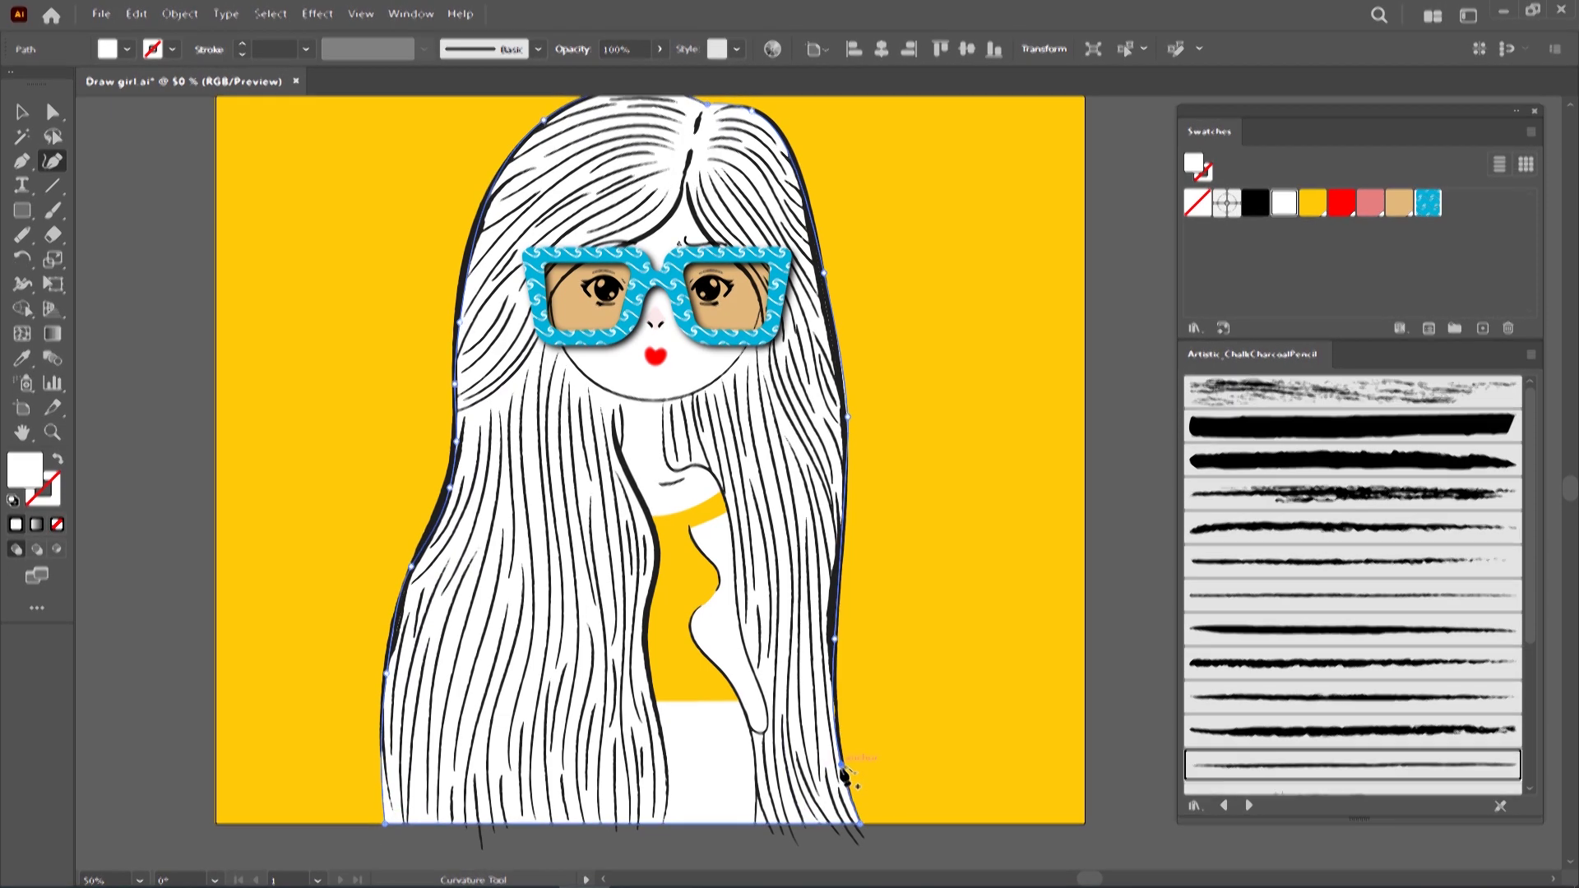
{"action": "left_click", "coordinate": [845, 425]}
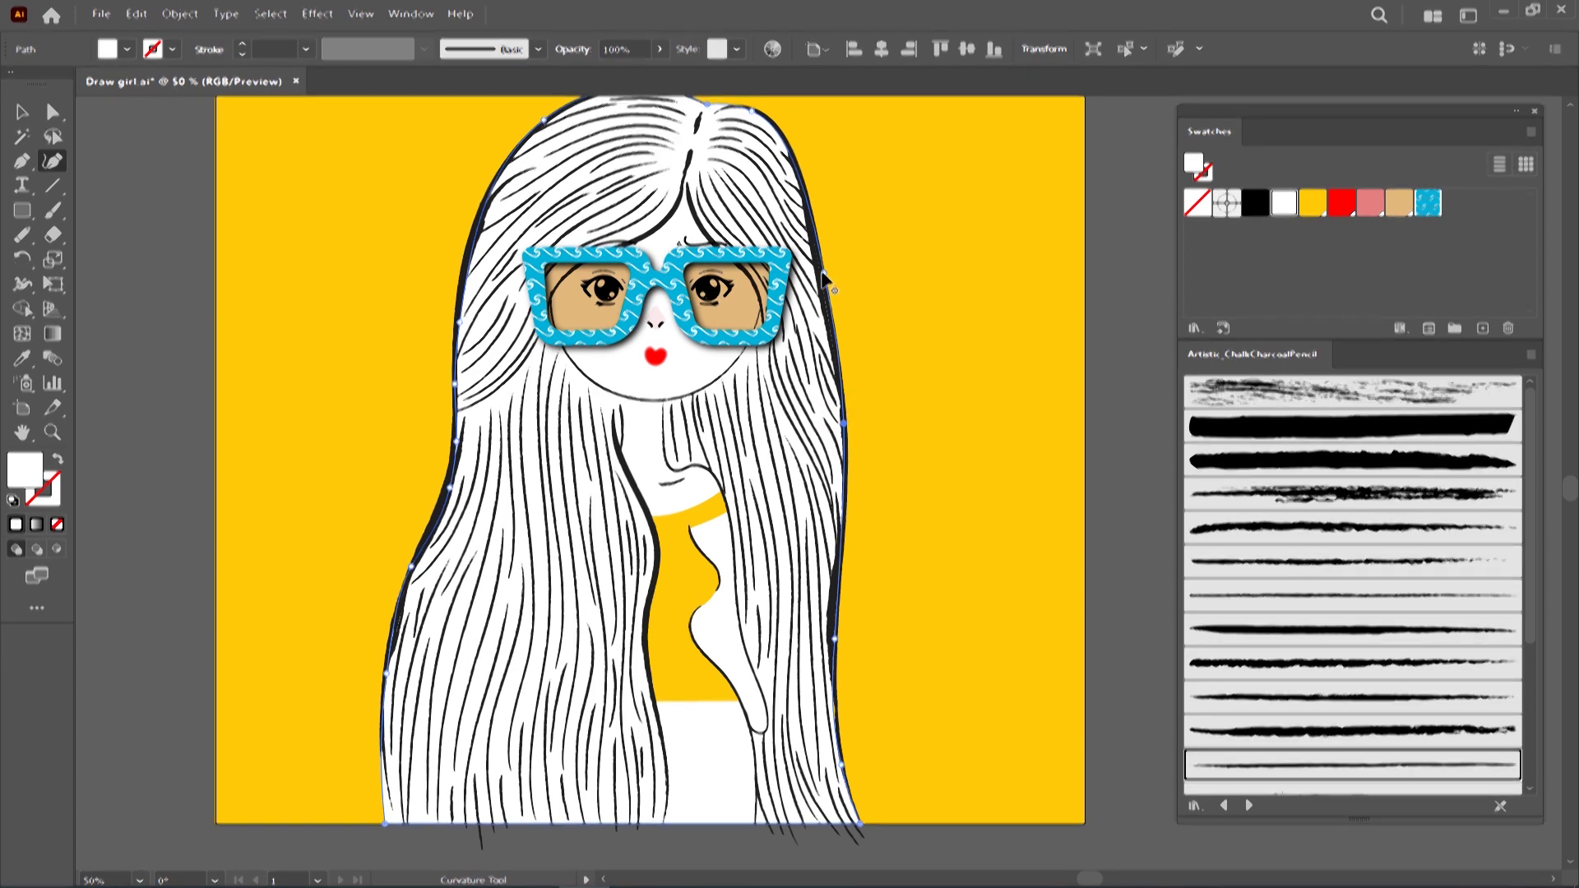
{"action": "left_click", "coordinate": [753, 111]}
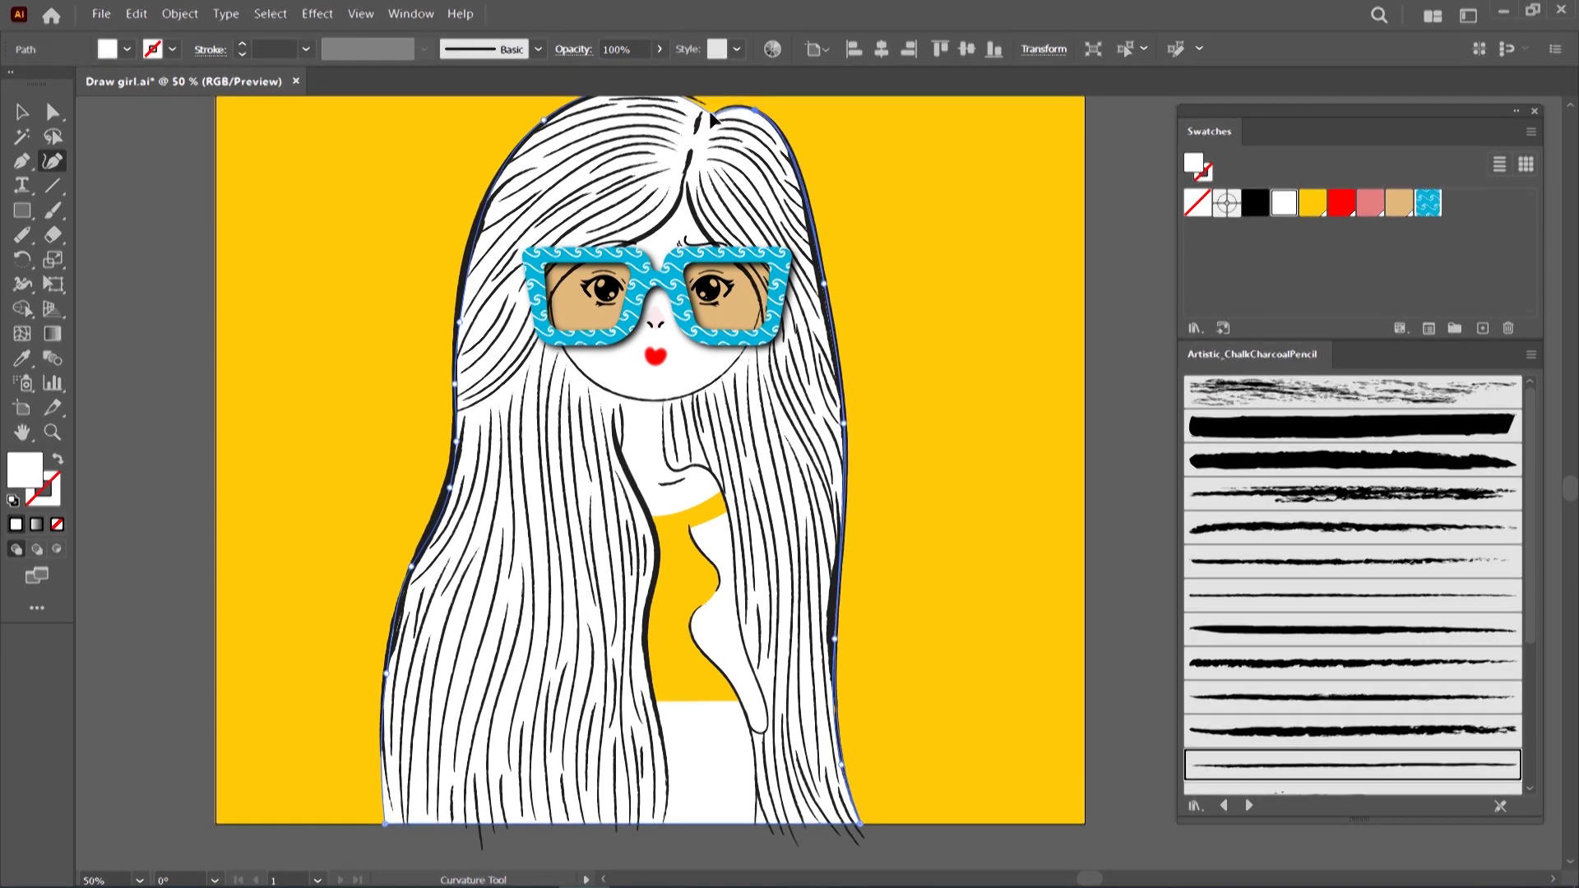
{"action": "scroll", "coordinate": [699, 144], "scroll_direction": "up", "scroll_amount": 2}
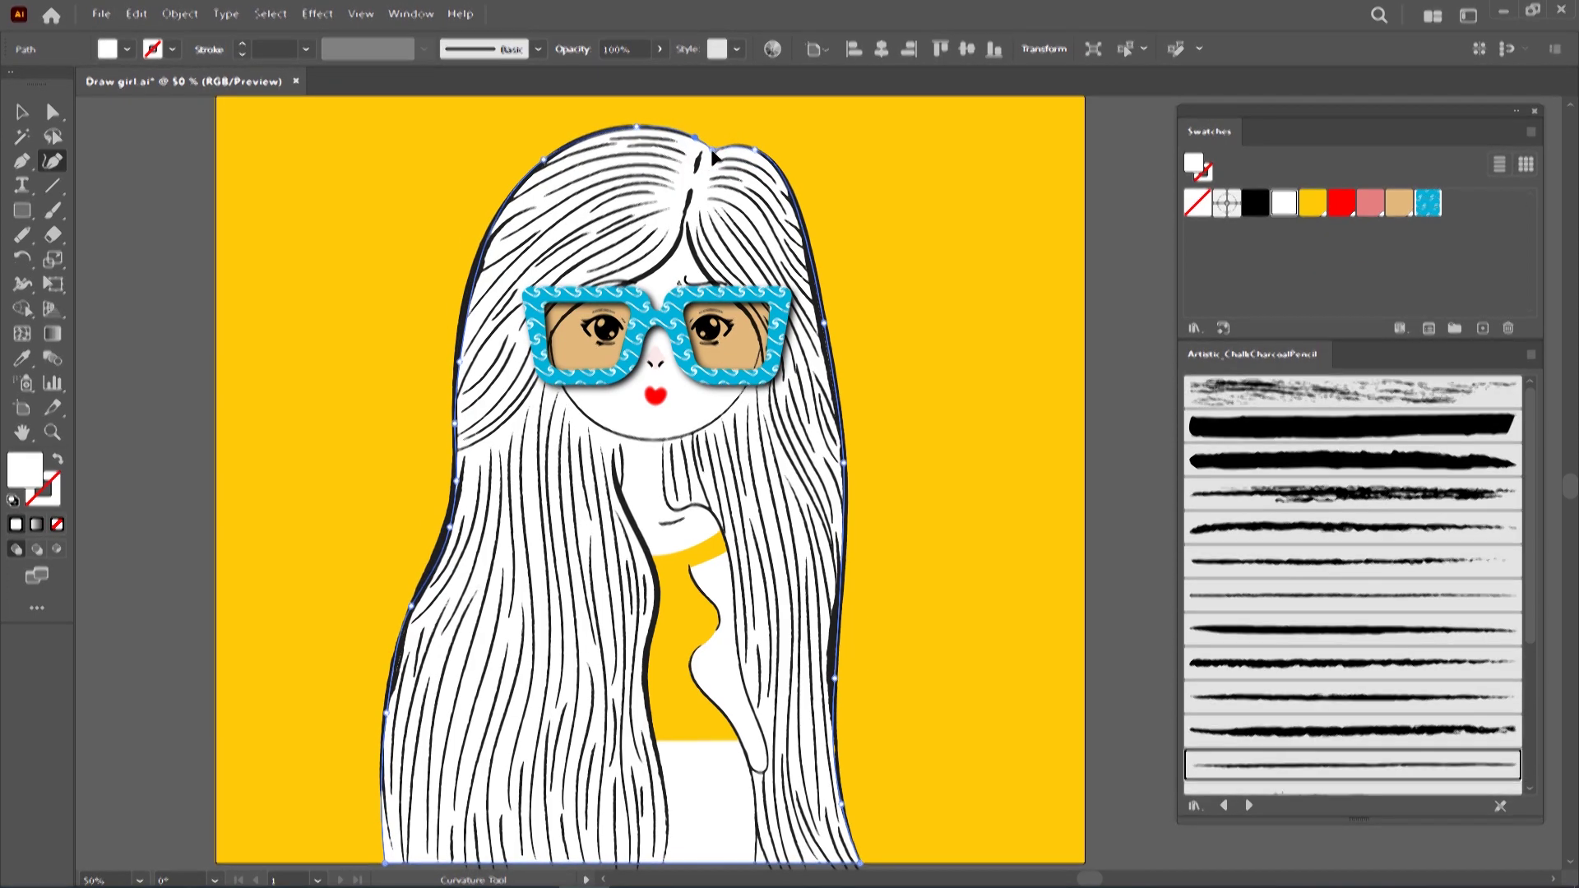
Deselect to review the outline, then reselect the white hair silhouette
{"action": "left_click", "coordinate": [22, 111]}
{"action": "left_click", "coordinate": [124, 230]}
{"action": "scroll", "coordinate": [1008, 273], "scroll_direction": "down", "scroll_amount": 2}
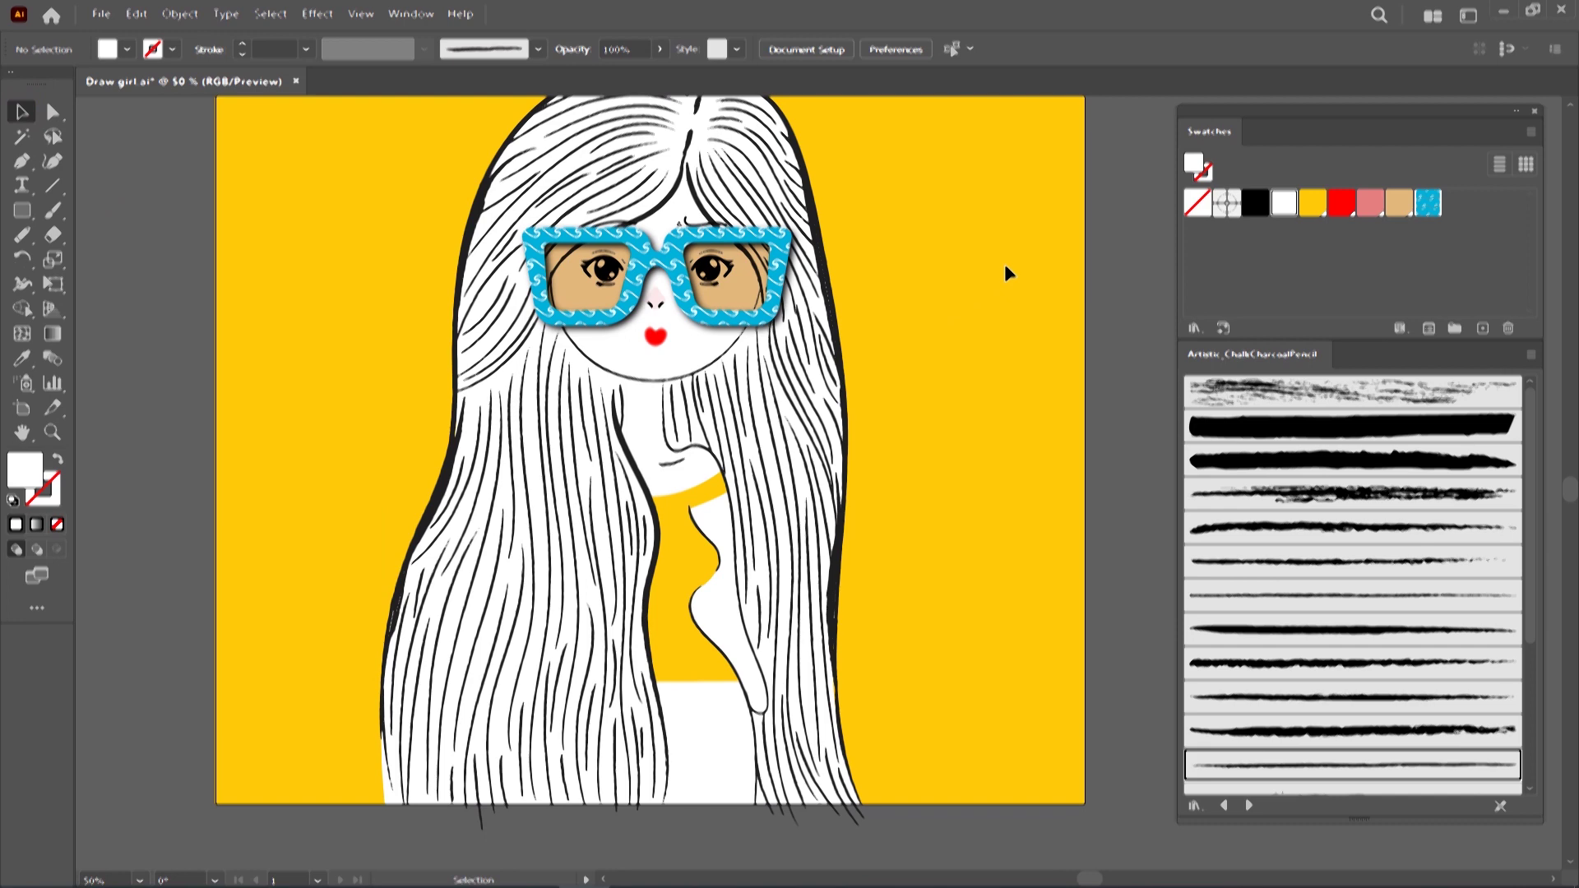
{"action": "scroll", "coordinate": [1008, 273], "scroll_direction": "down", "scroll_amount": 1, "text": "alt"}
{"action": "scroll", "coordinate": [991, 317], "scroll_direction": "up", "scroll_amount": 2}
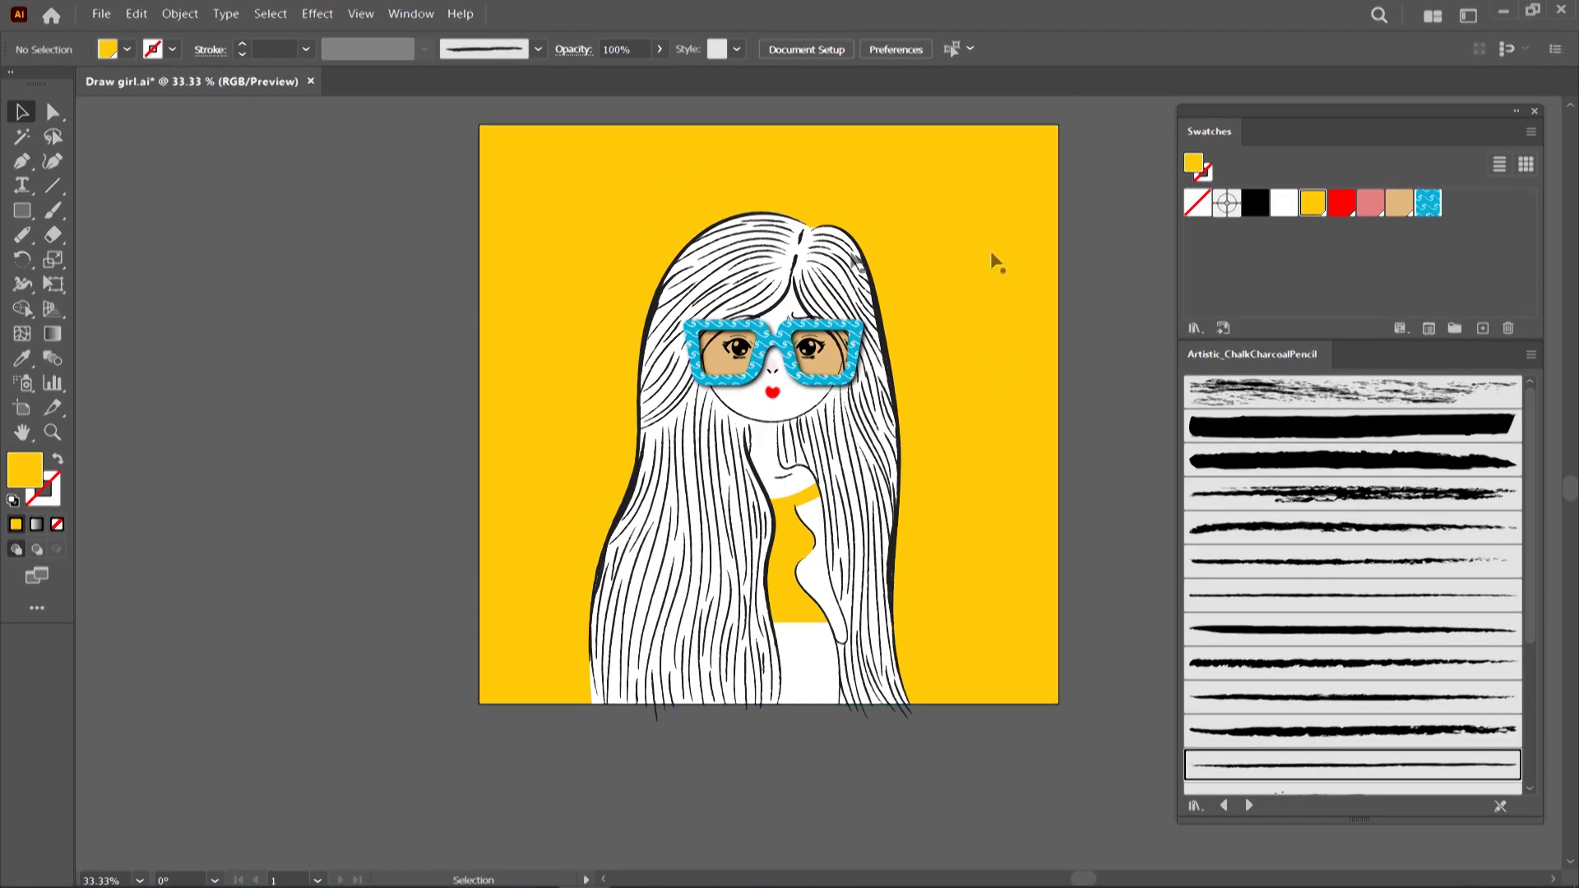
{"action": "left_click", "coordinate": [796, 247]}
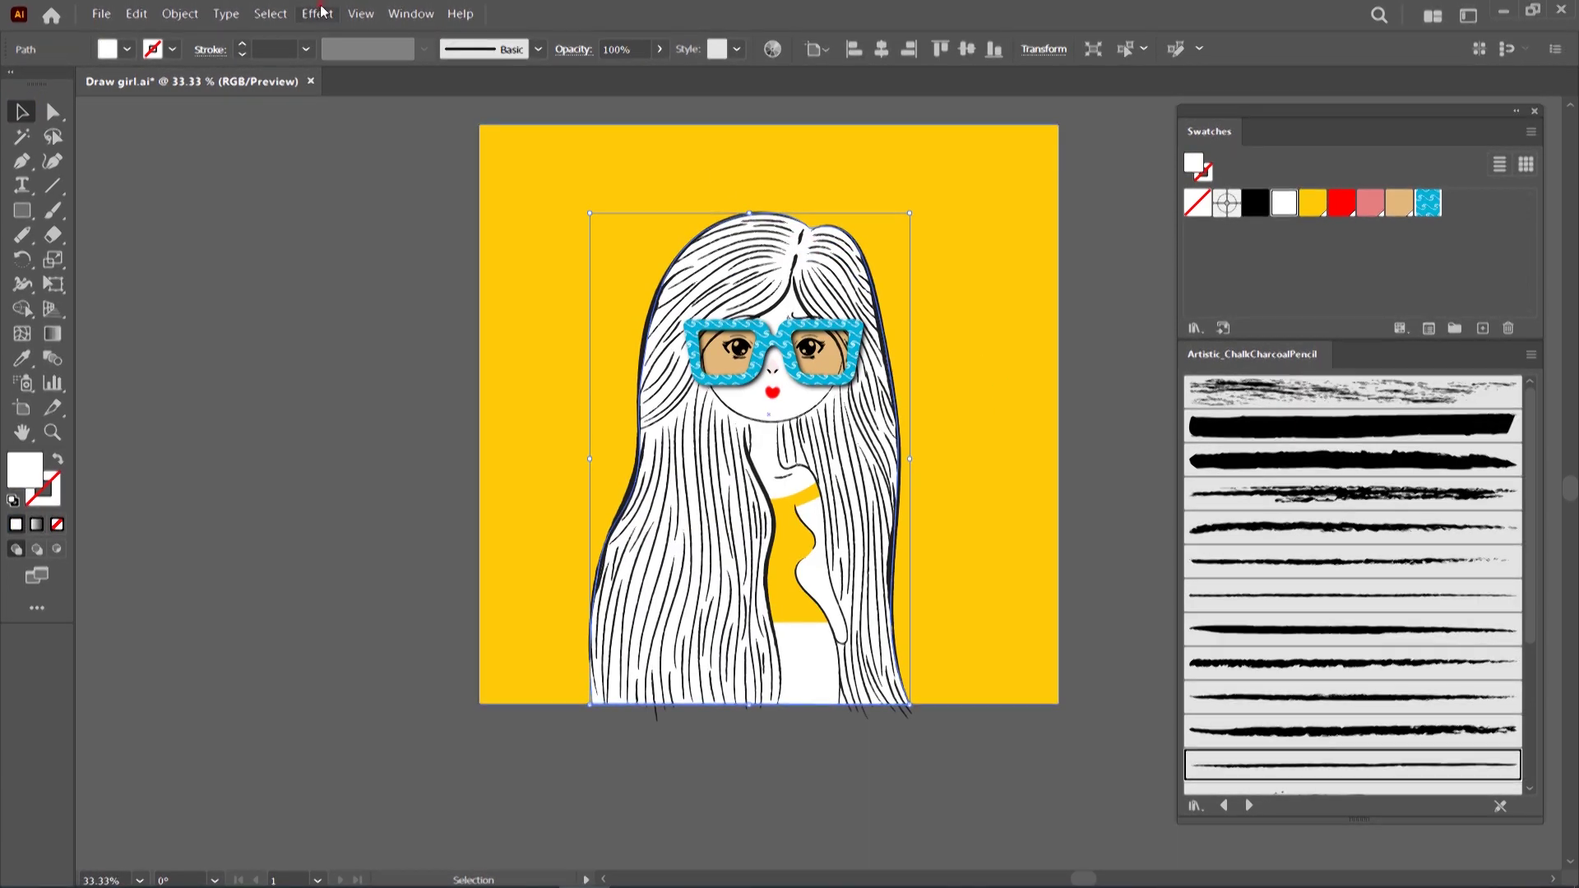
Apply Drop Shadow to the silhouette: opacity 70%, X and Y offsets 9 px, blur 7 px
{"action": "left_click", "coordinate": [317, 13]}
{"action": "left_click", "coordinate": [570, 278]}
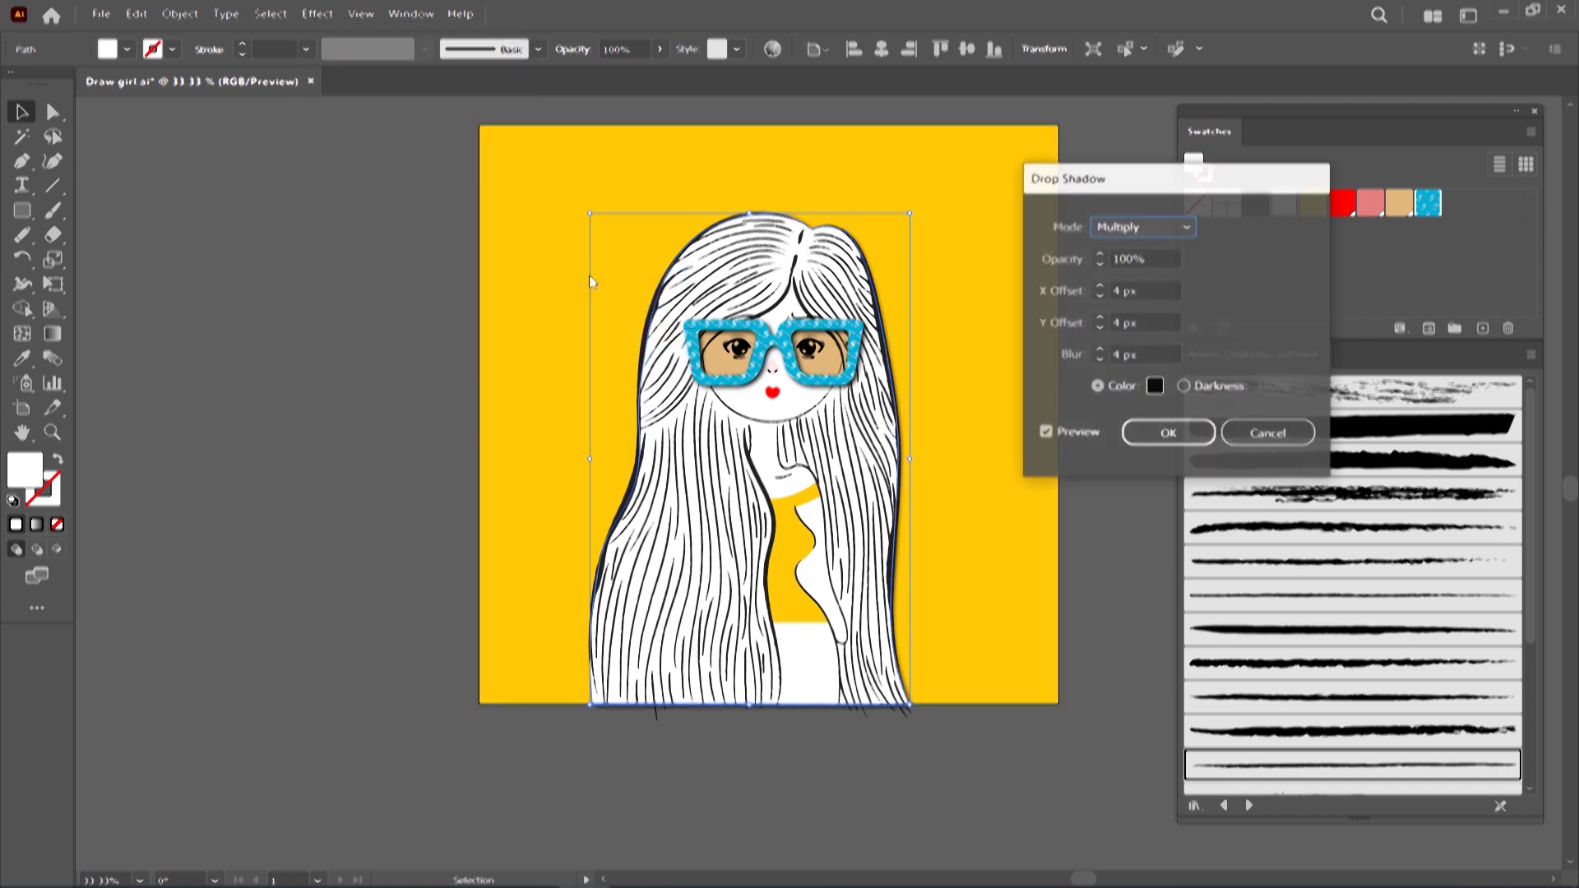
{"action": "left_click", "coordinate": [1146, 258]}
{"action": "type", "text": "0"}
{"action": "key", "text": "Tab"}
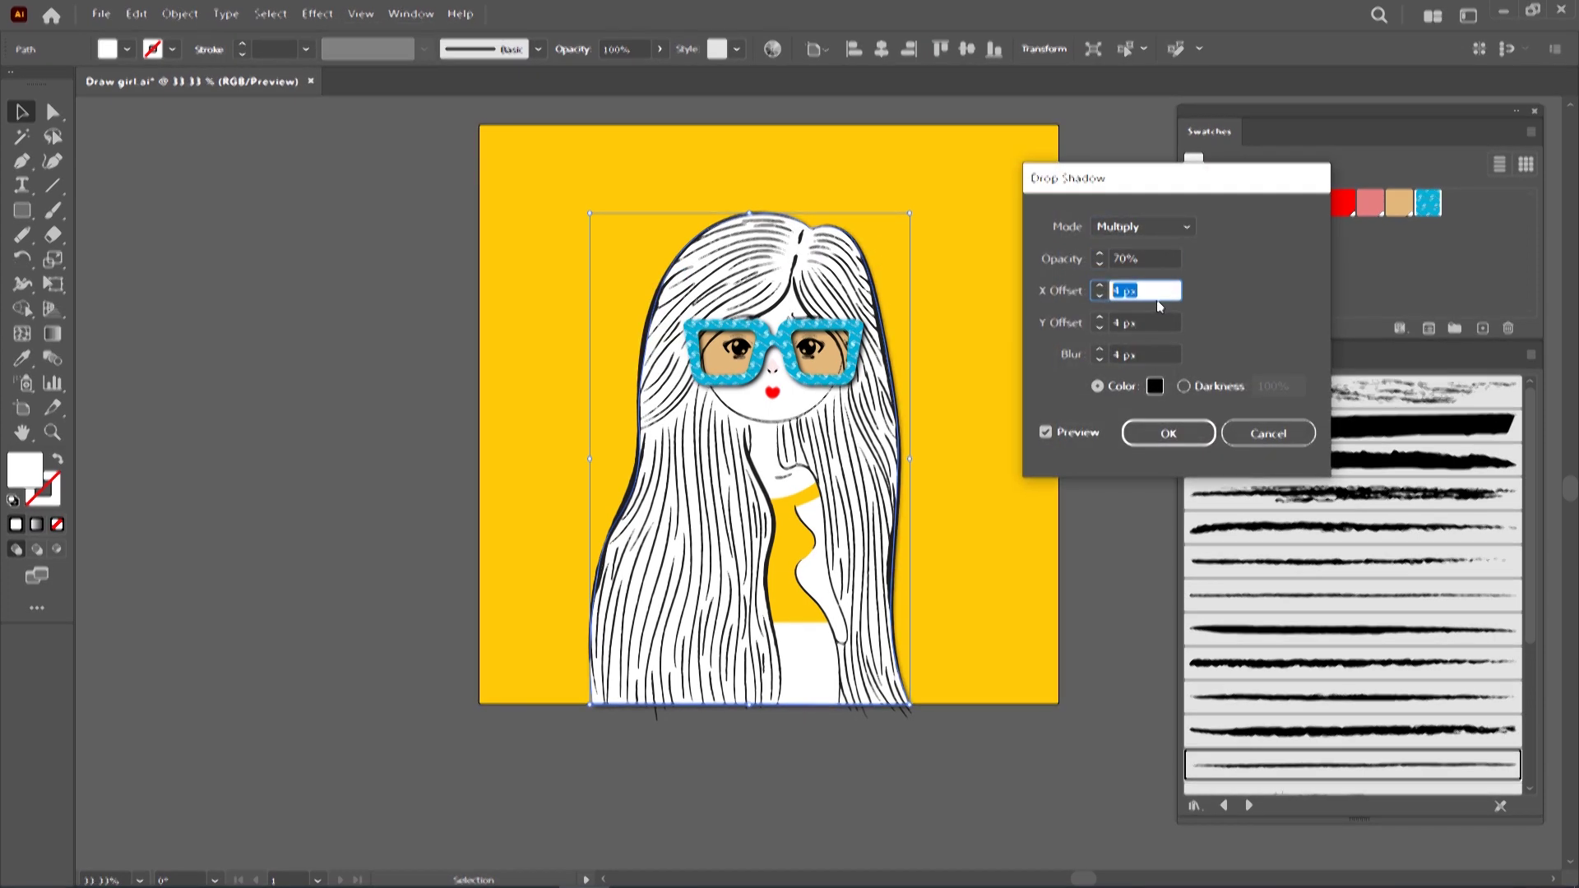
{"action": "type", "text": "9"}
{"action": "left_click", "coordinate": [1108, 324]}
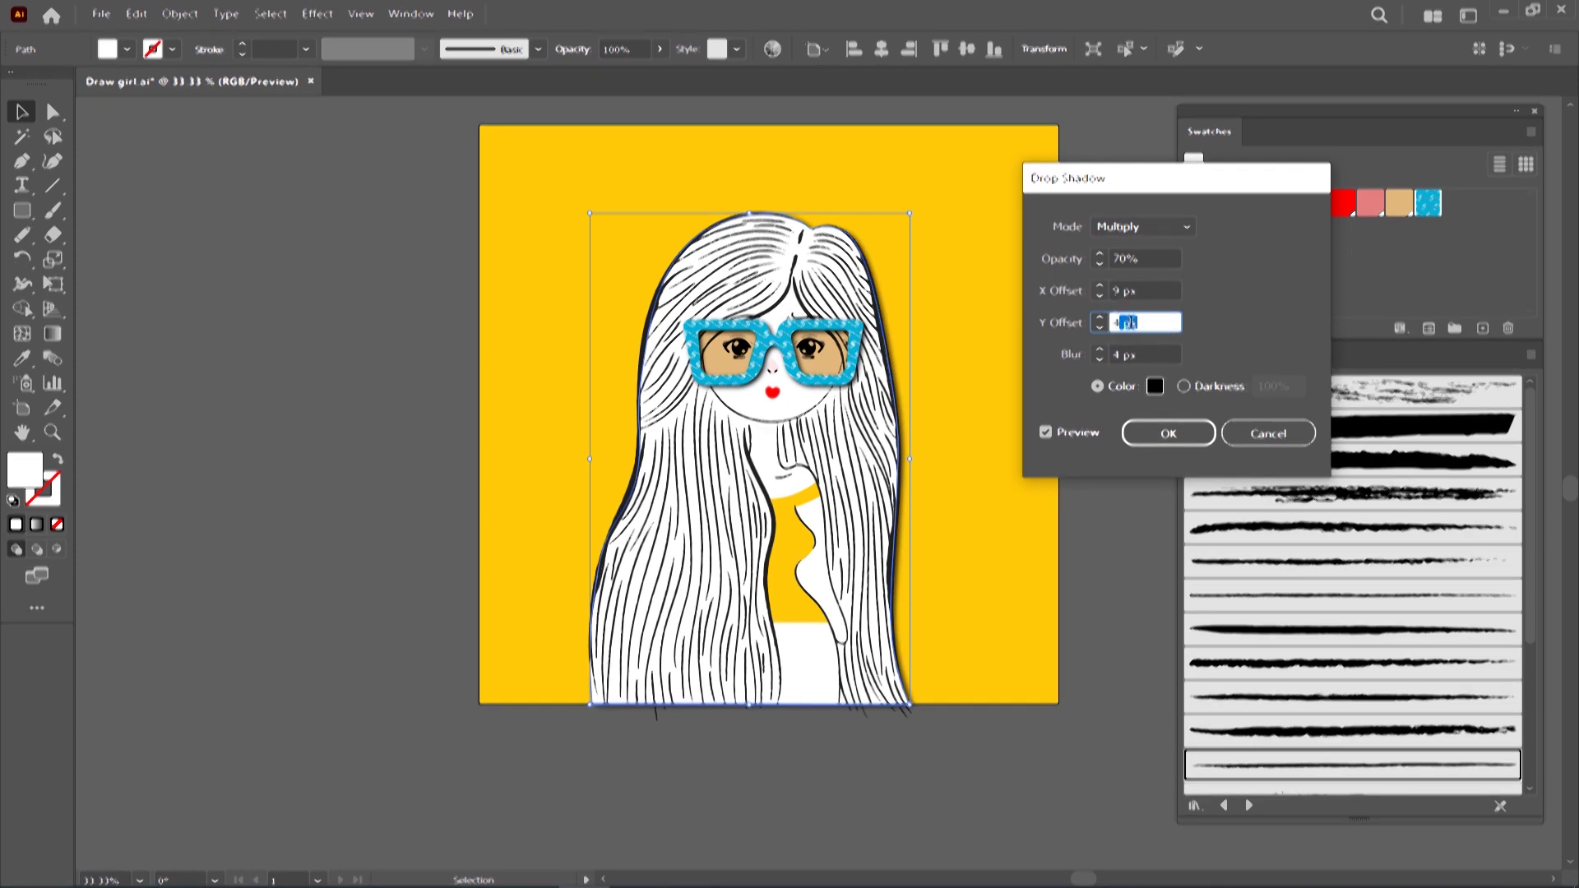
{"action": "type", "text": "9"}
{"action": "key", "text": "Tab"}
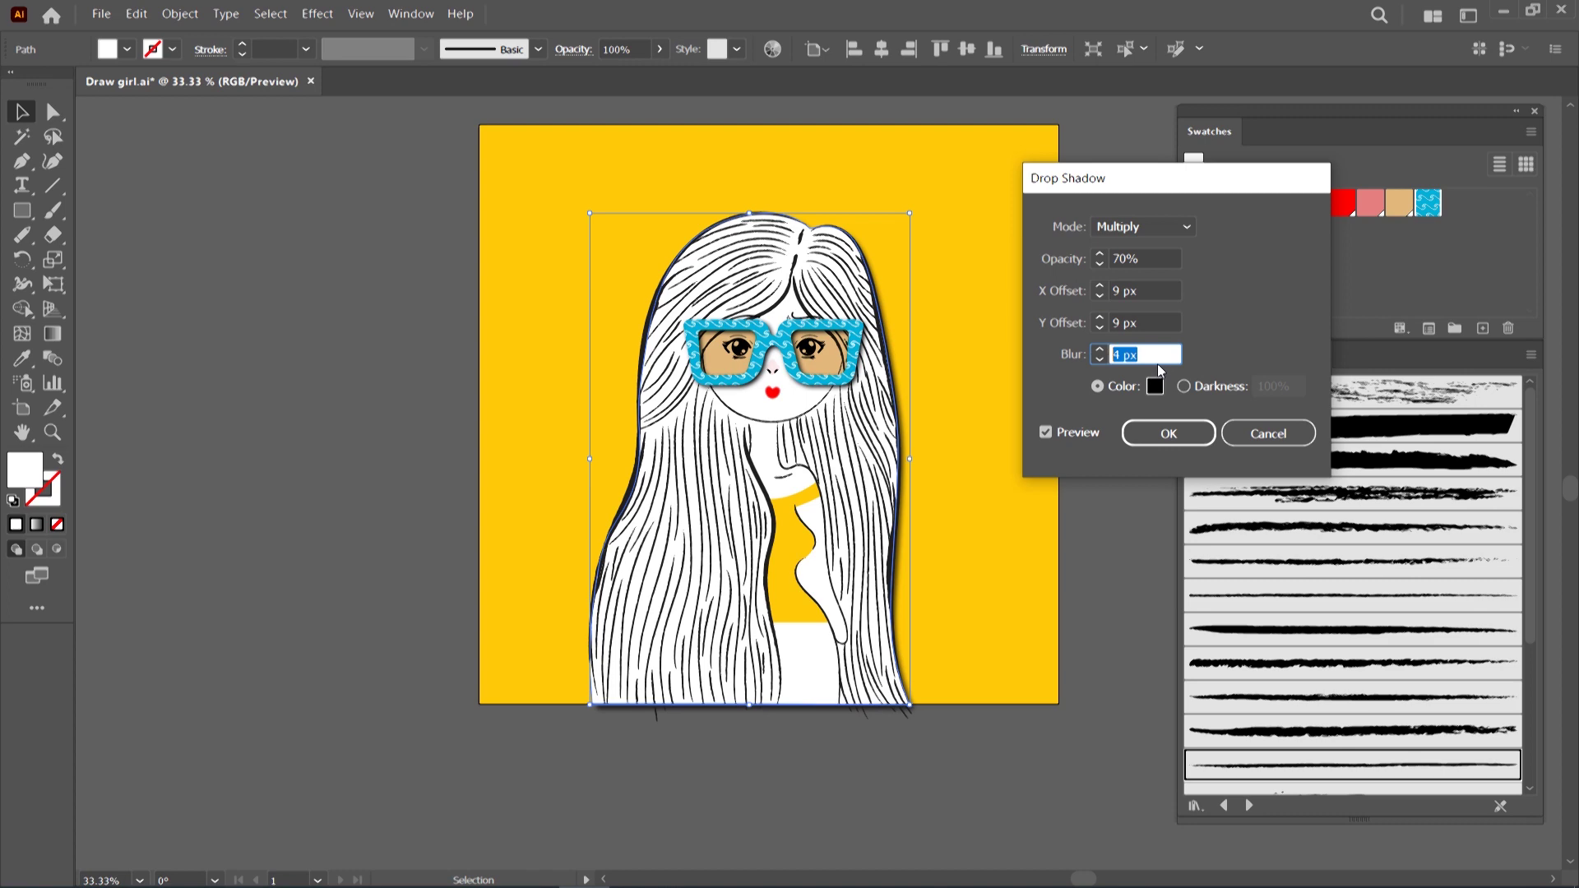
{"action": "type", "text": "7"}
{"action": "left_click", "coordinate": [1138, 323]}
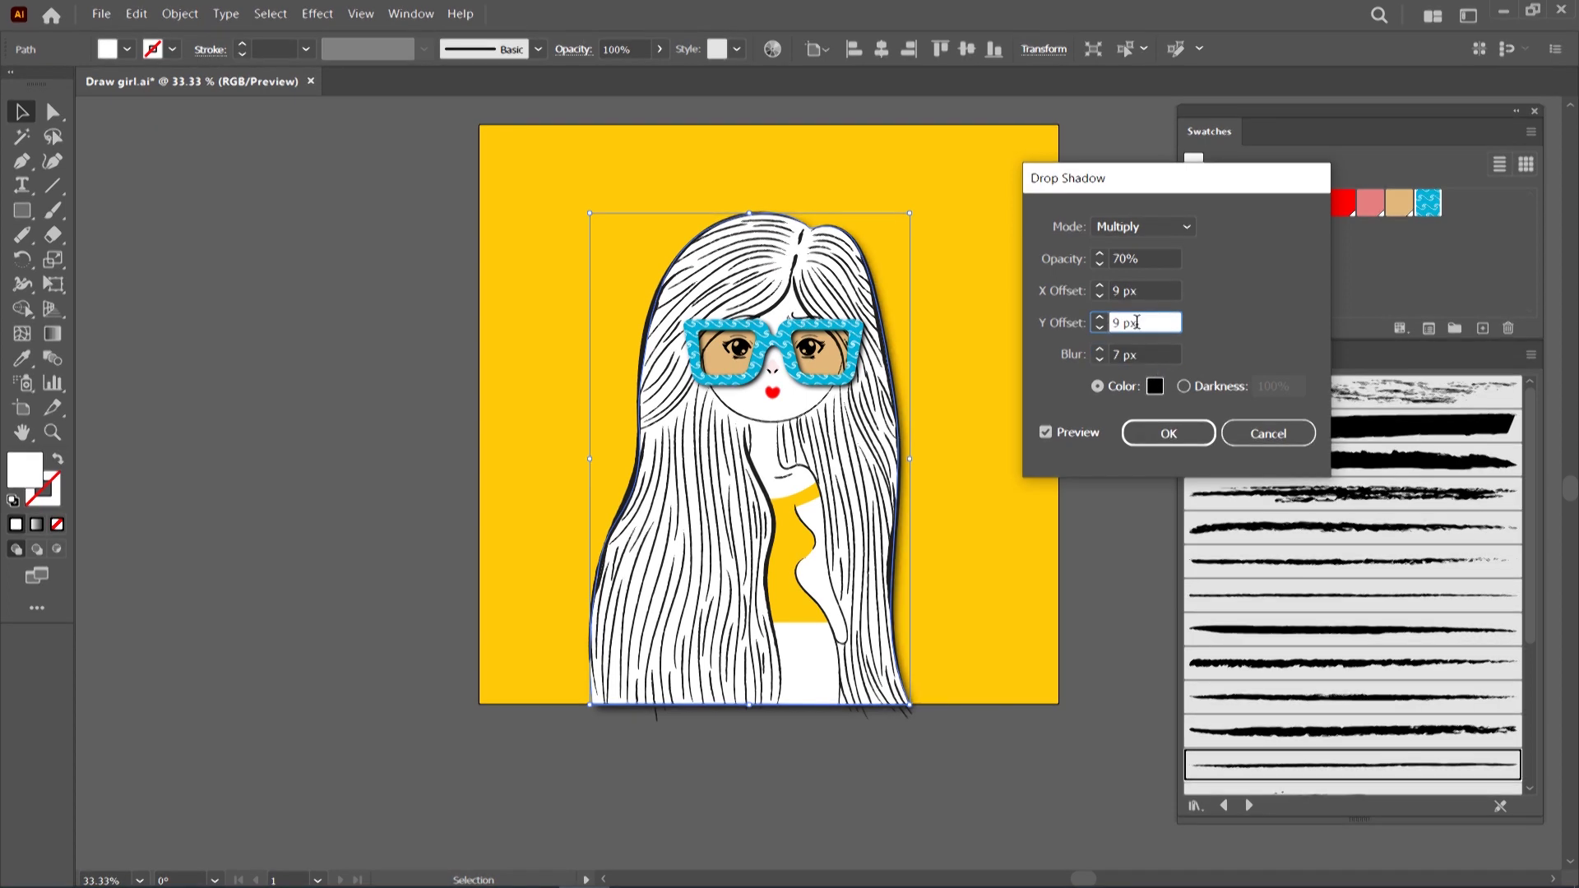
{"action": "left_click", "coordinate": [1159, 433]}
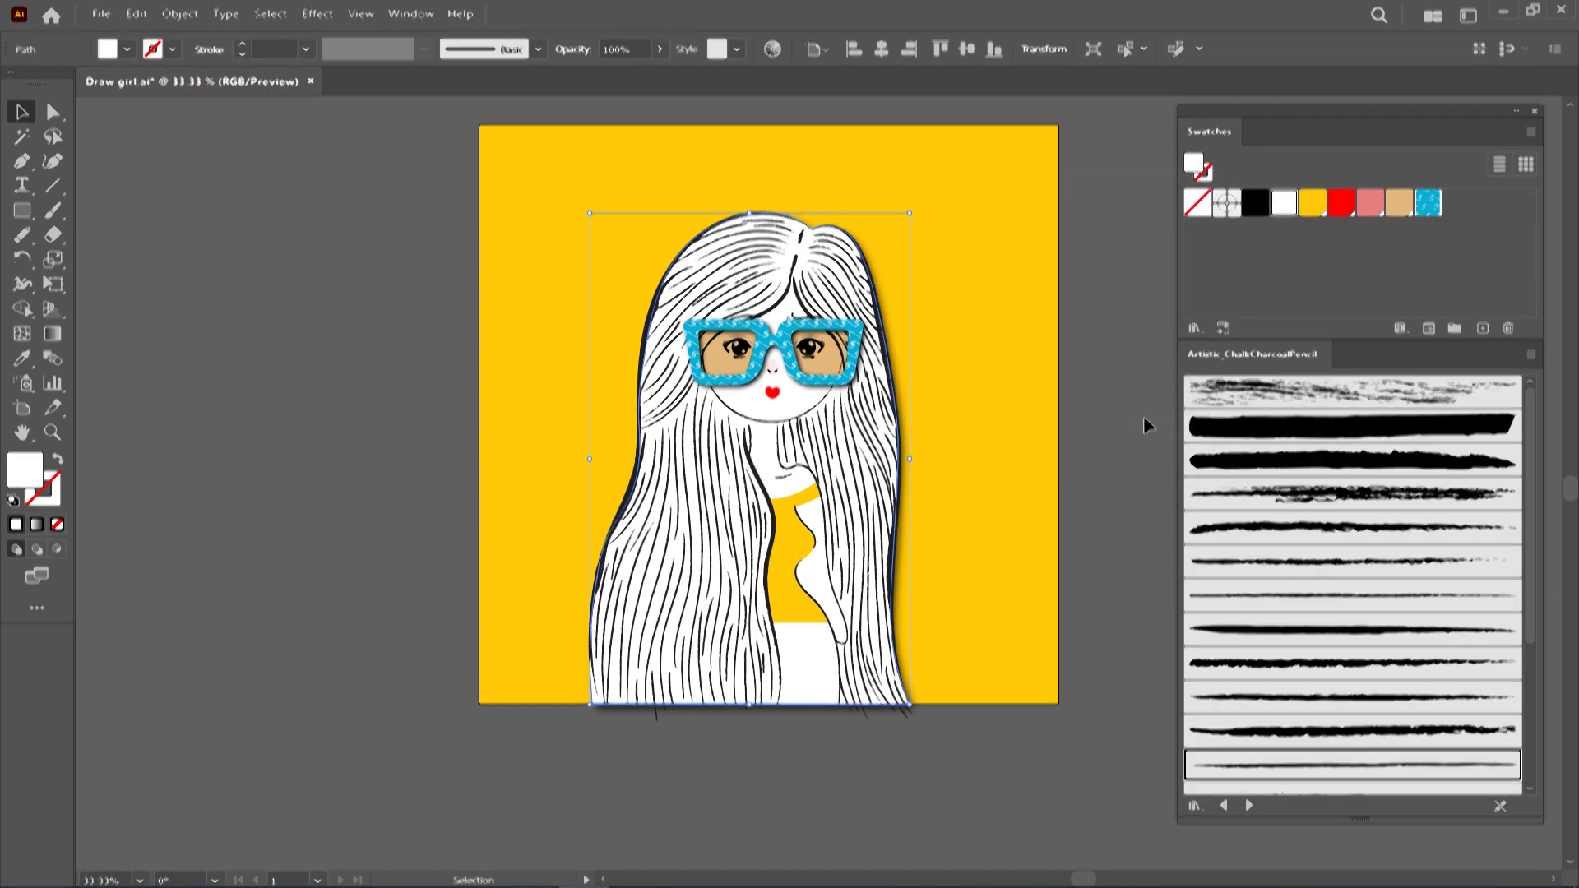
{"action": "left_click", "coordinate": [1140, 416]}
Duplicate the yellow background square in place and bring the copy to the front
{"action": "left_click", "coordinate": [1056, 398]}
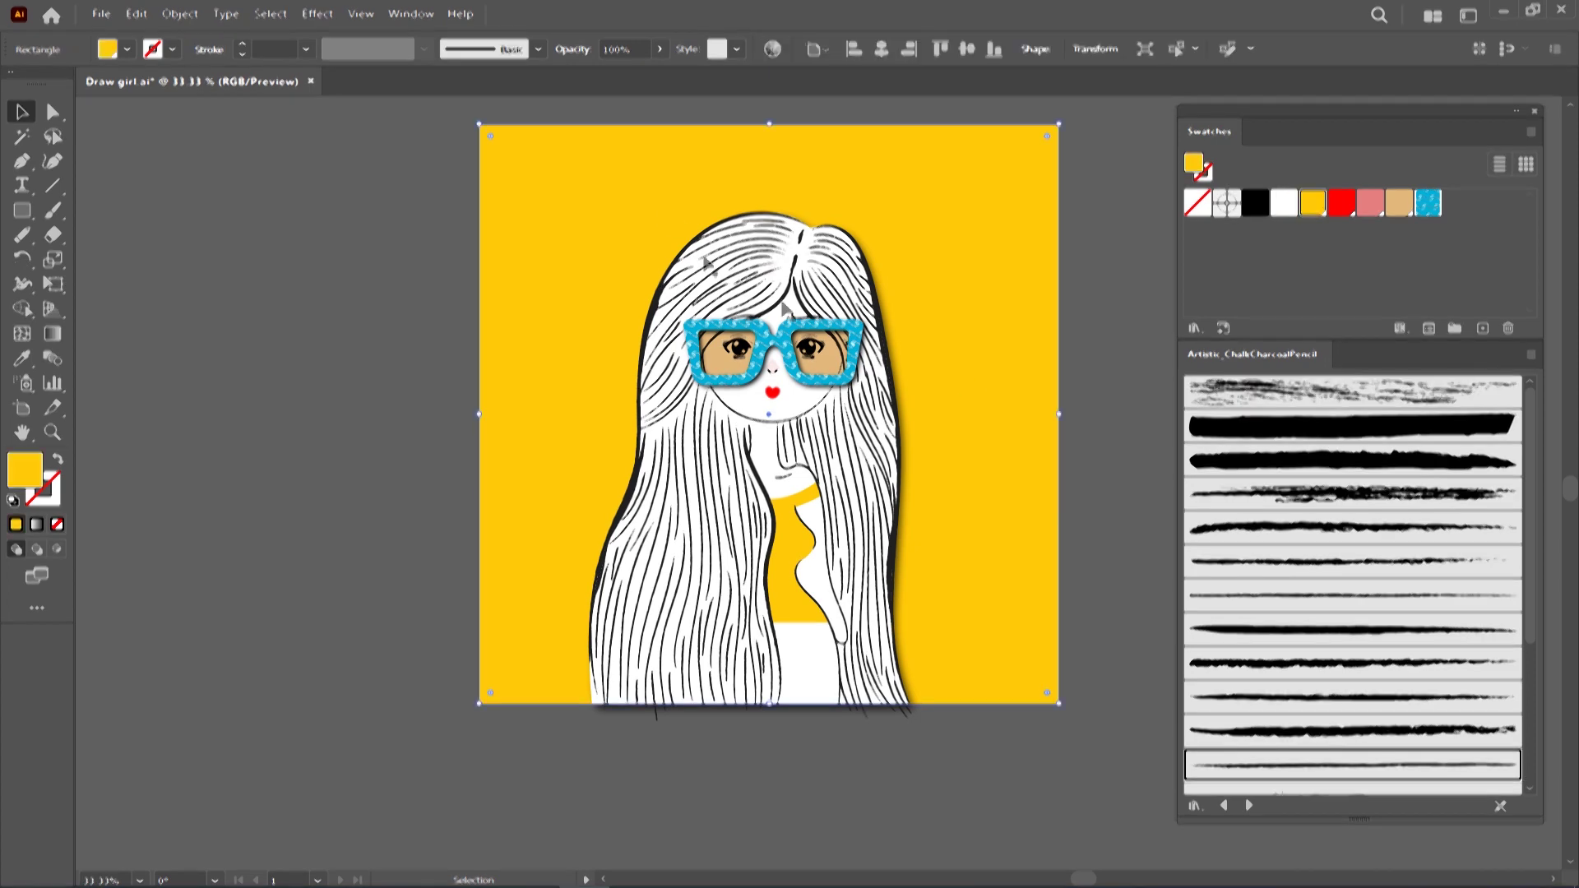
{"action": "left_click", "coordinate": [132, 14]}
{"action": "left_click", "coordinate": [163, 100]}
{"action": "left_click", "coordinate": [136, 14]}
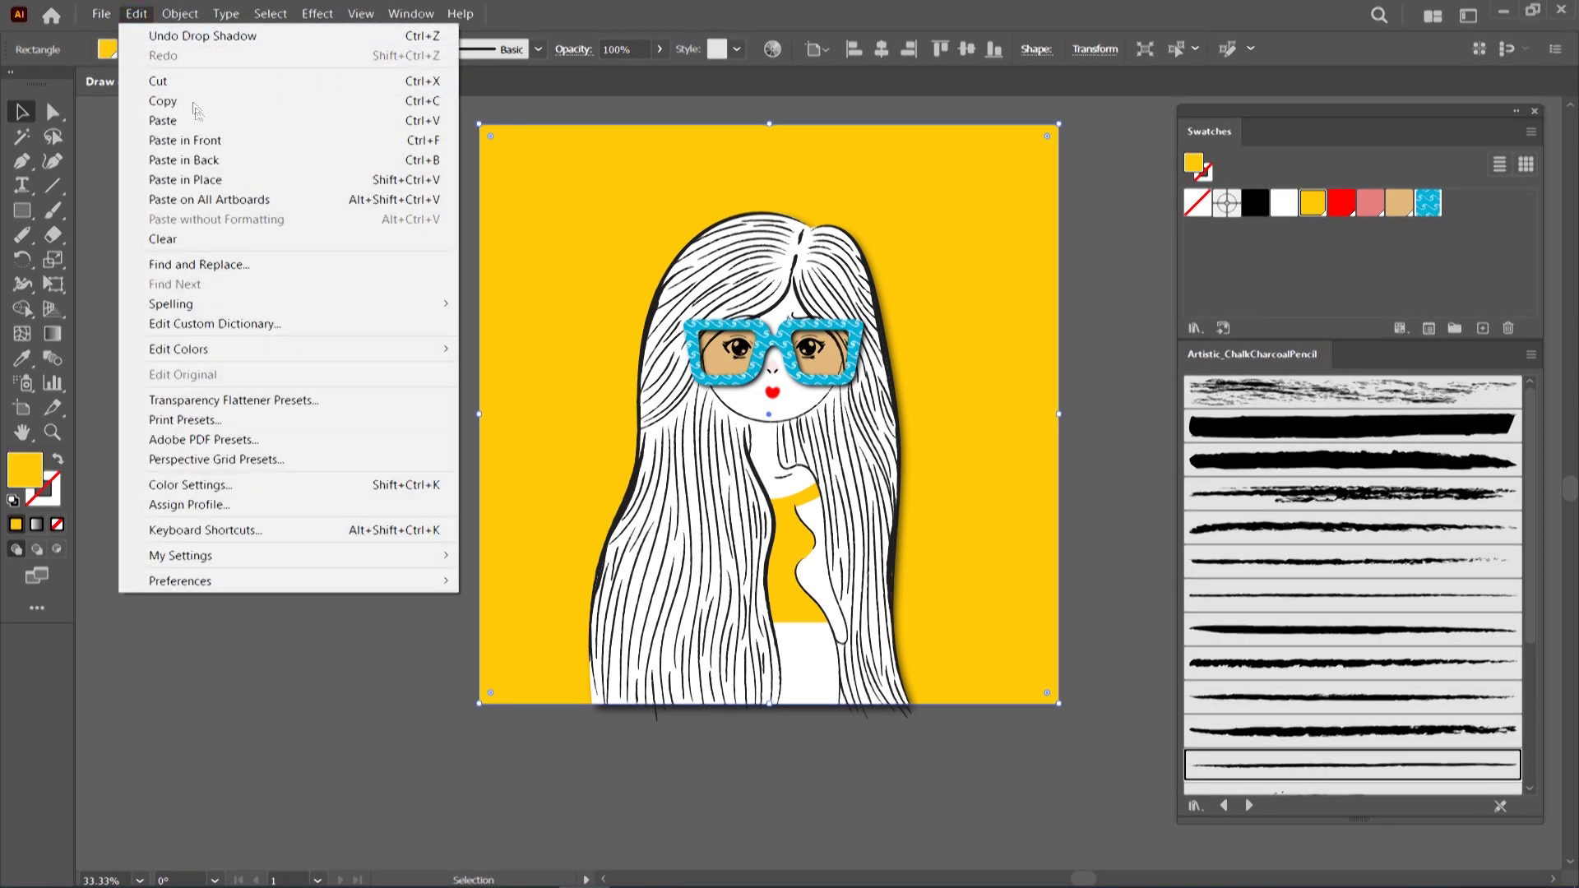
{"action": "left_click", "coordinate": [205, 145]}
{"action": "right_click", "coordinate": [636, 173]}
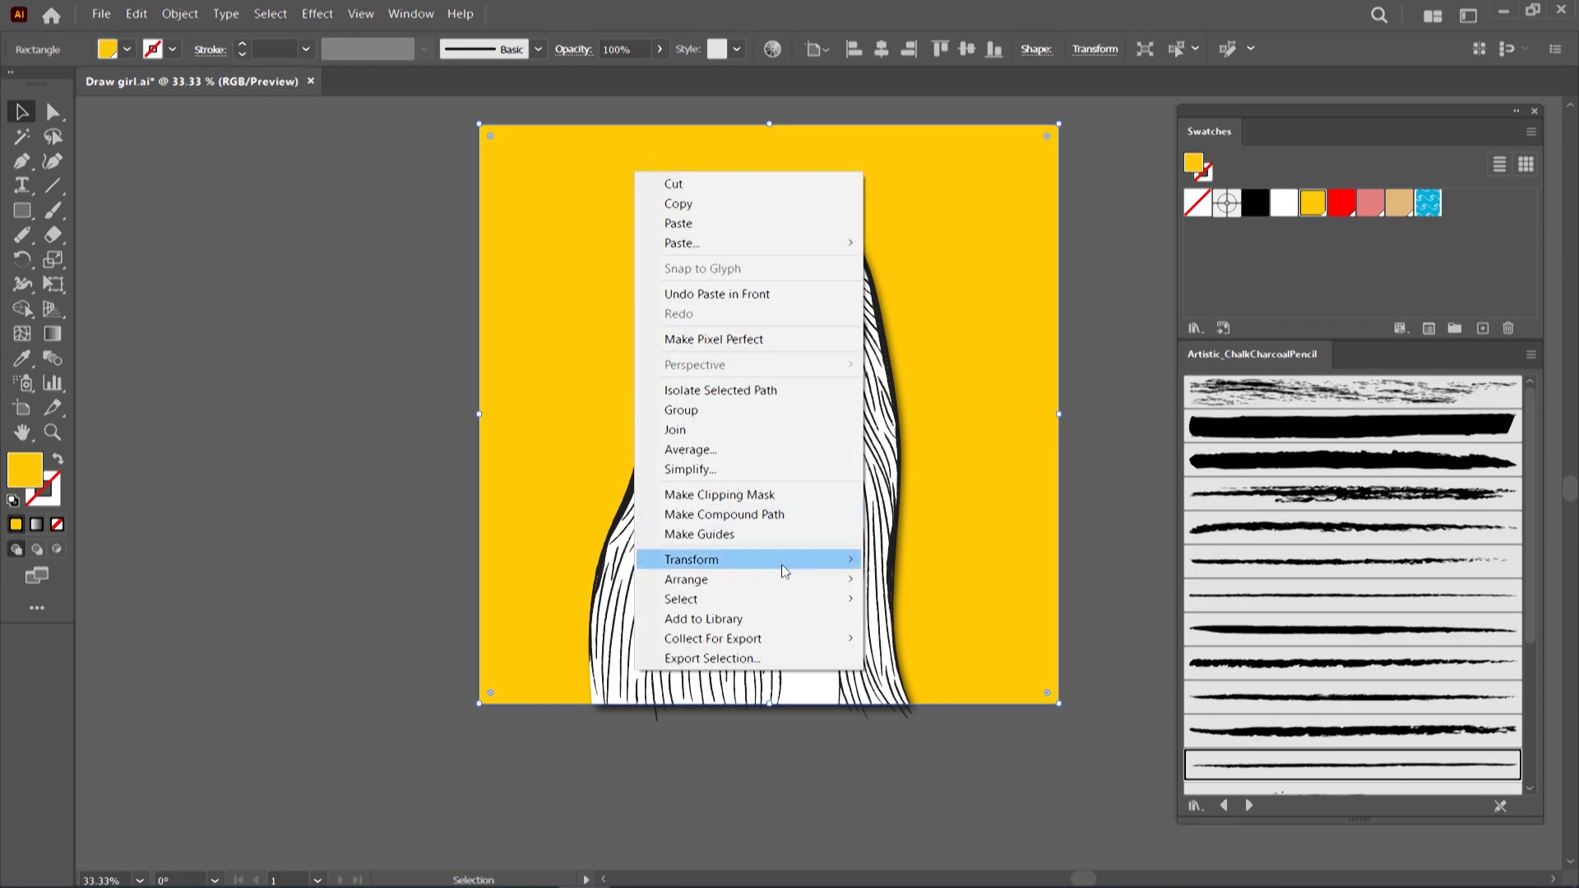
{"action": "left_click", "coordinate": [923, 580]}
Select all the artwork and make a clipping mask from the top square
{"action": "left_click", "coordinate": [1103, 165]}
{"action": "key", "text": "ctrl+a"}
{"action": "right_click", "coordinate": [802, 154]}
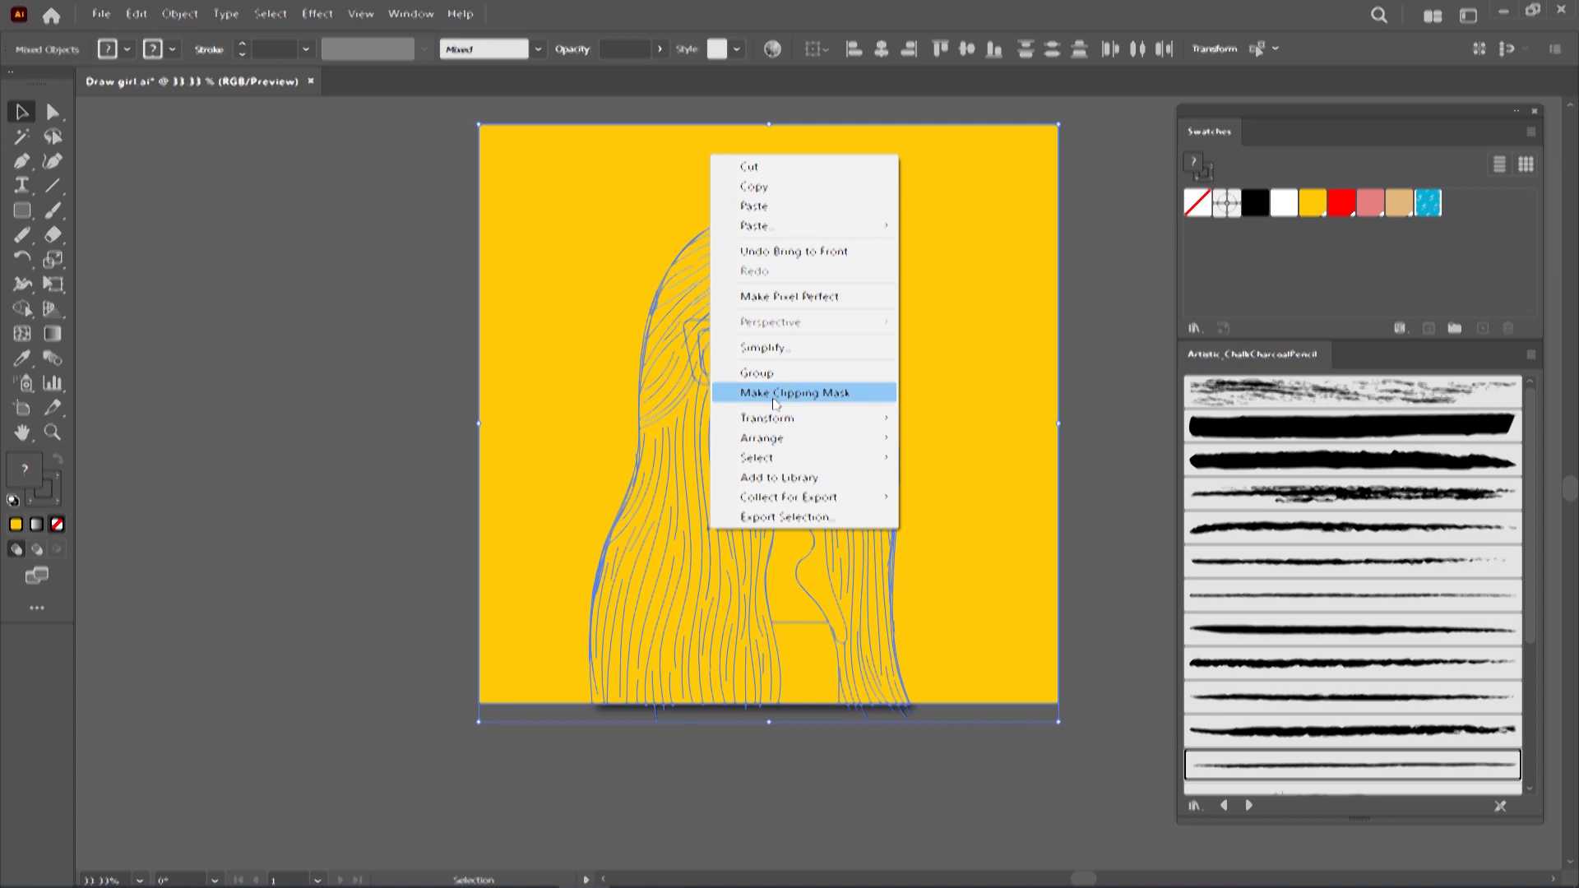
{"action": "left_click", "coordinate": [810, 392]}
{"action": "left_click", "coordinate": [1110, 451]}
{"action": "scroll", "coordinate": [1110, 451], "scroll_direction": "up", "scroll_amount": 1}
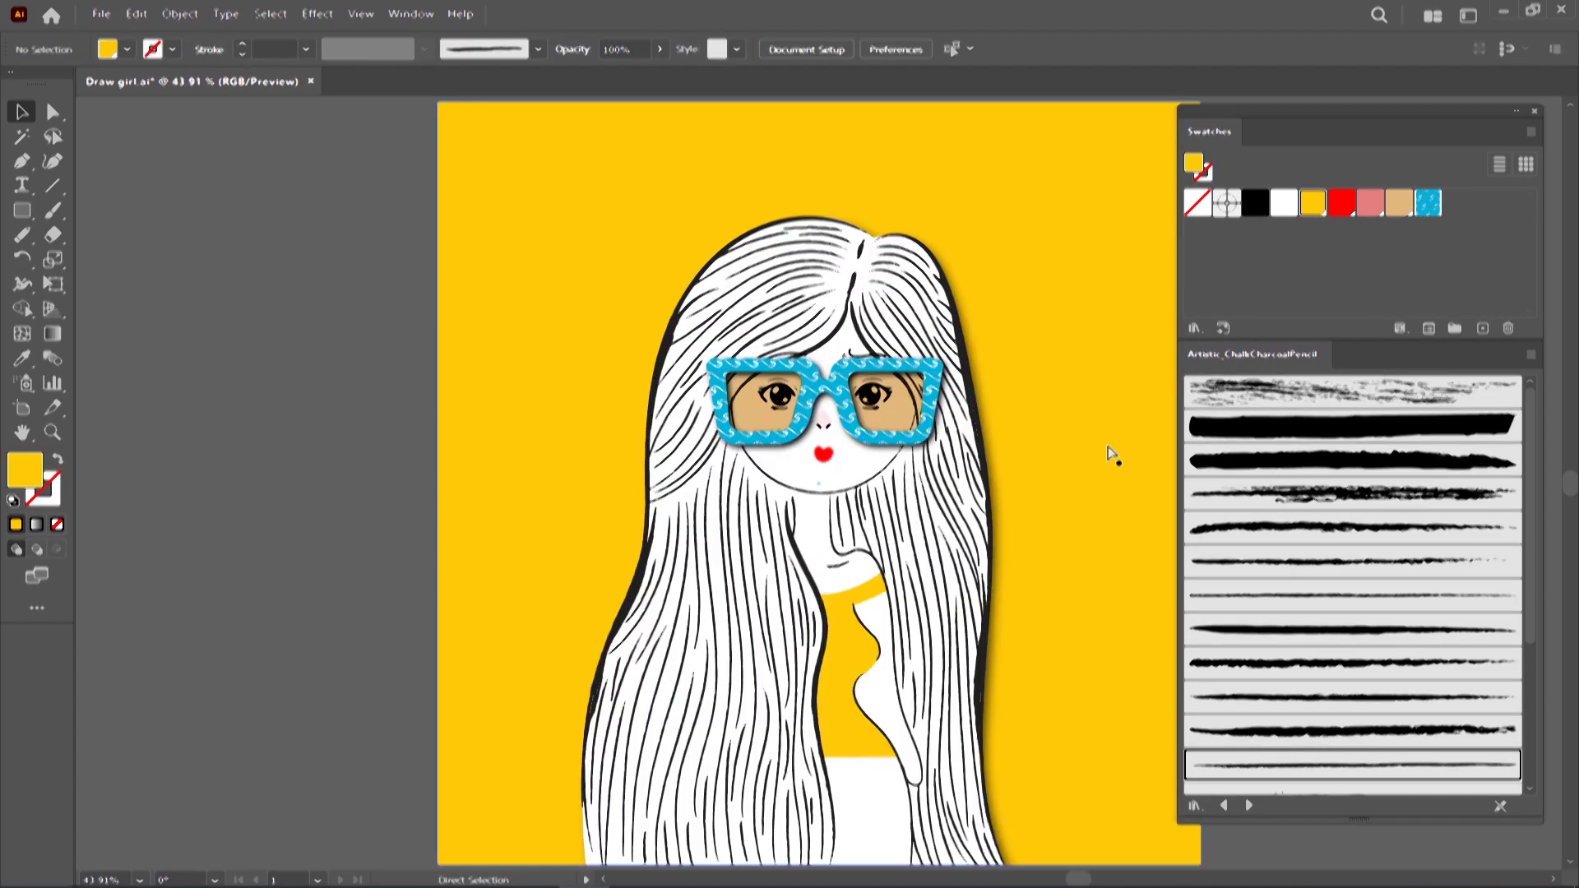
{"action": "scroll", "coordinate": [1110, 455], "scroll_direction": "right", "scroll_amount": 2}
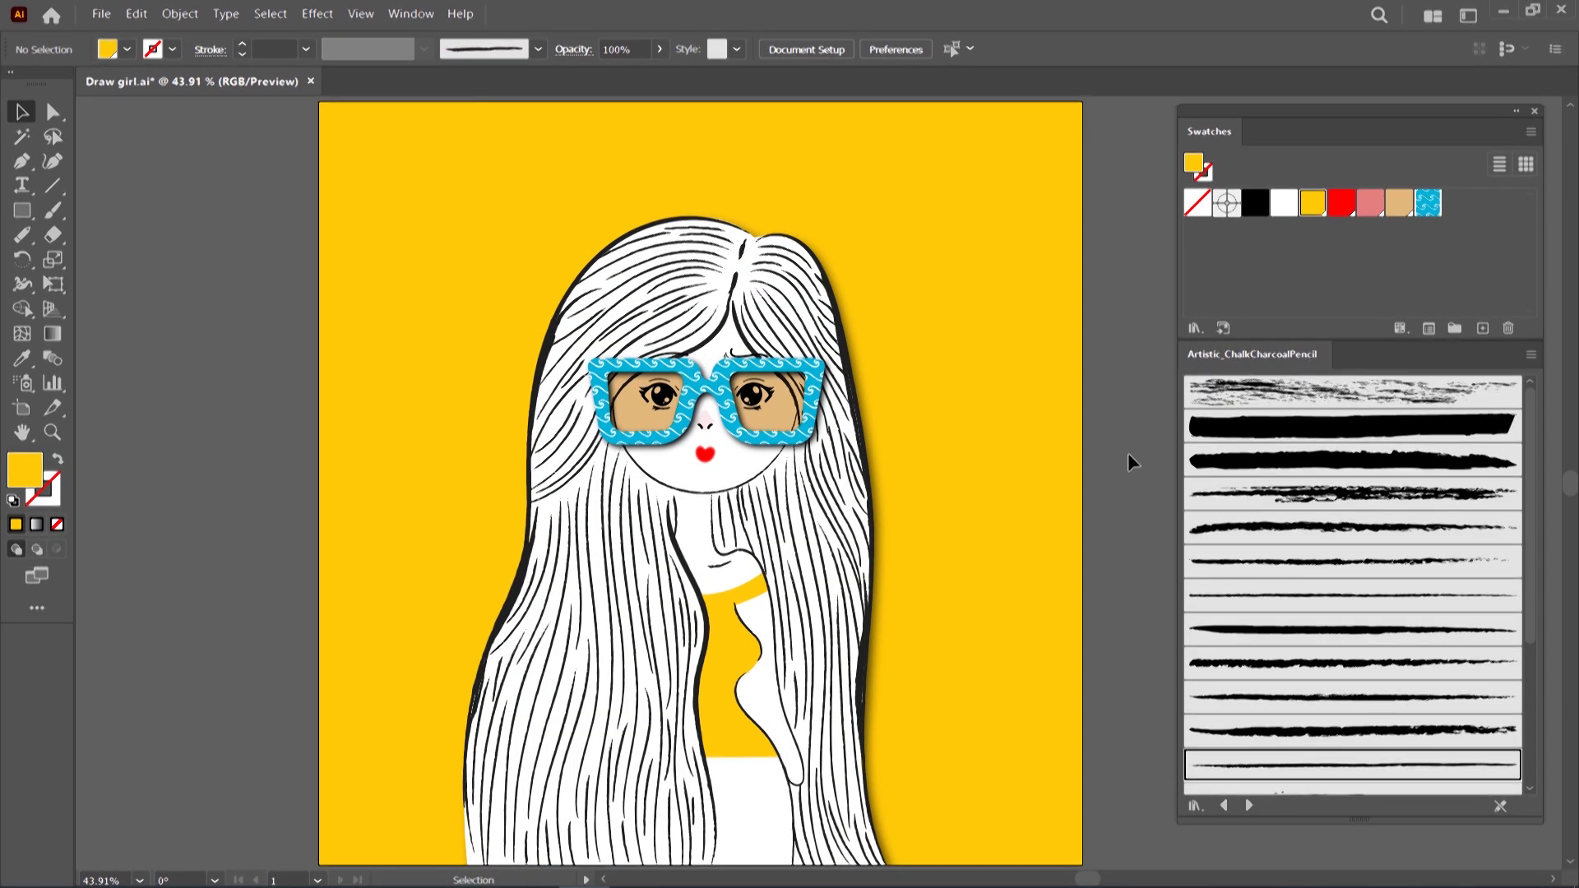